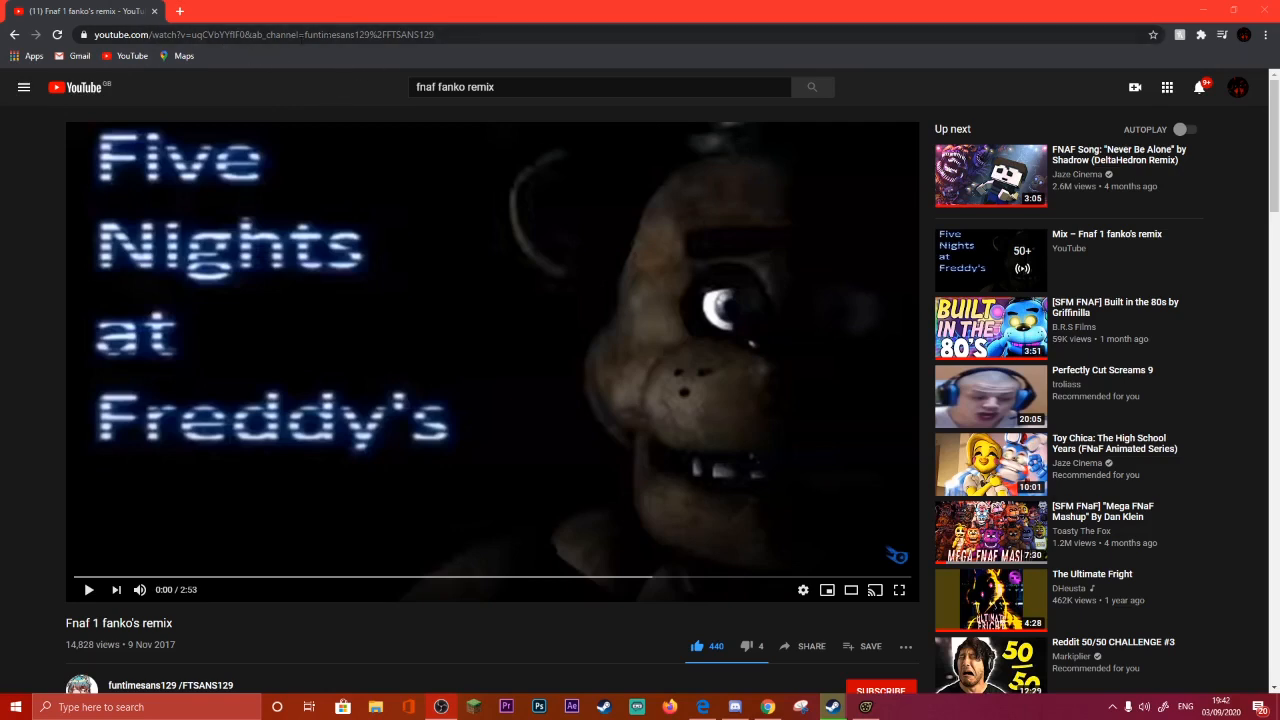
Copy the full web address of the "Fnaf 1 fanko's remix" video.
{"action": "left_click_drag", "start_coordinate": [473, 41], "coordinate": [94, 35]}
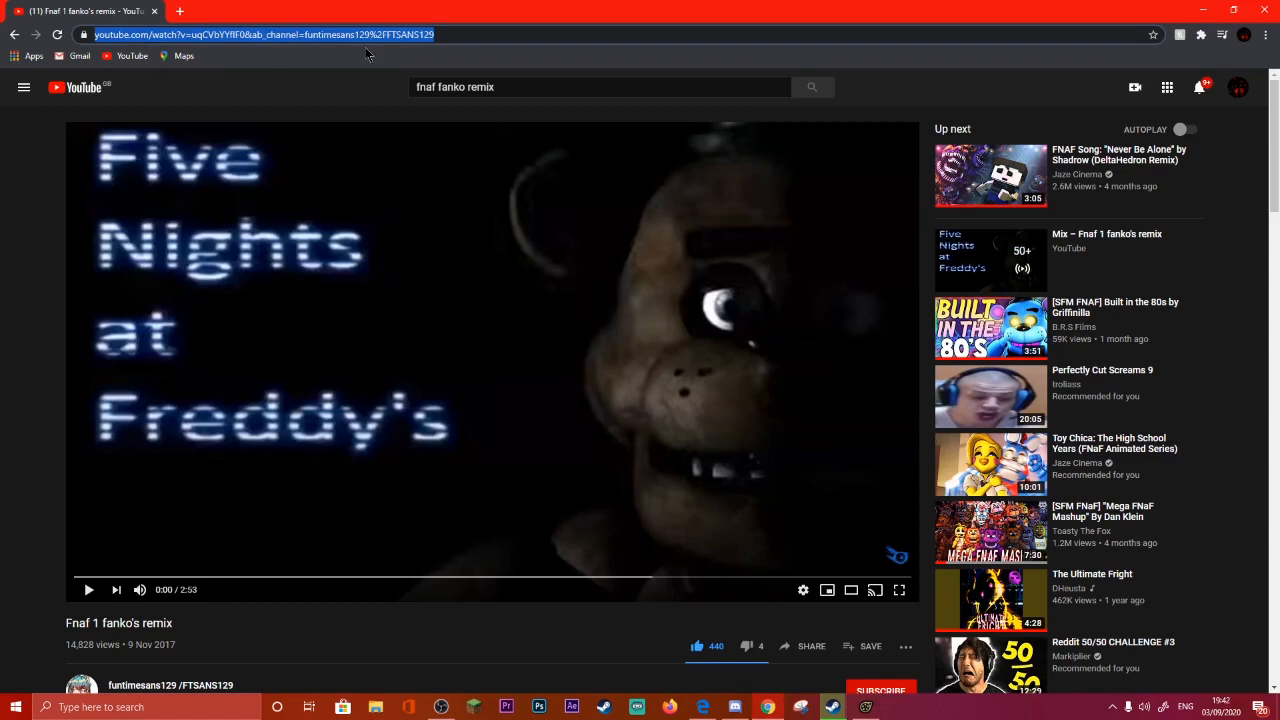
{"action": "right_click", "coordinate": [307, 34]}
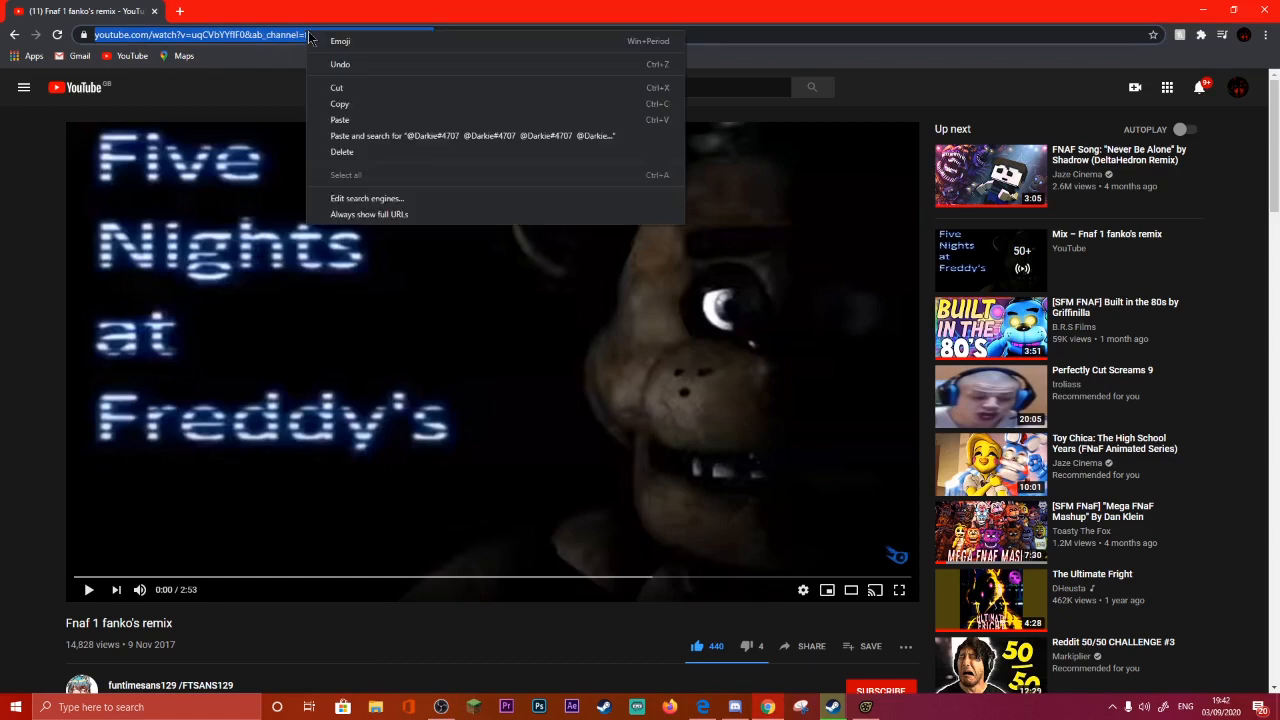
{"action": "left_click", "coordinate": [353, 104]}
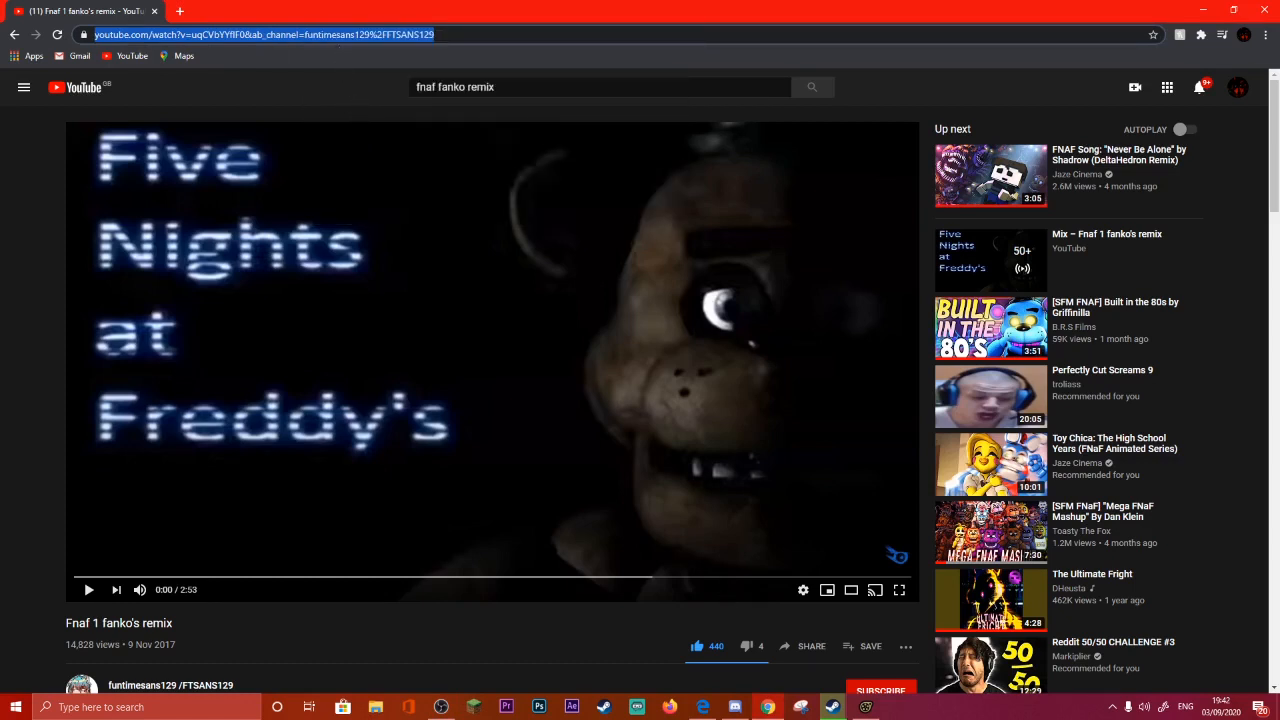
Switch to the YouTube MP3 Free page in Edge, paste the copied video link and convert it.
{"action": "left_click", "coordinate": [703, 707]}
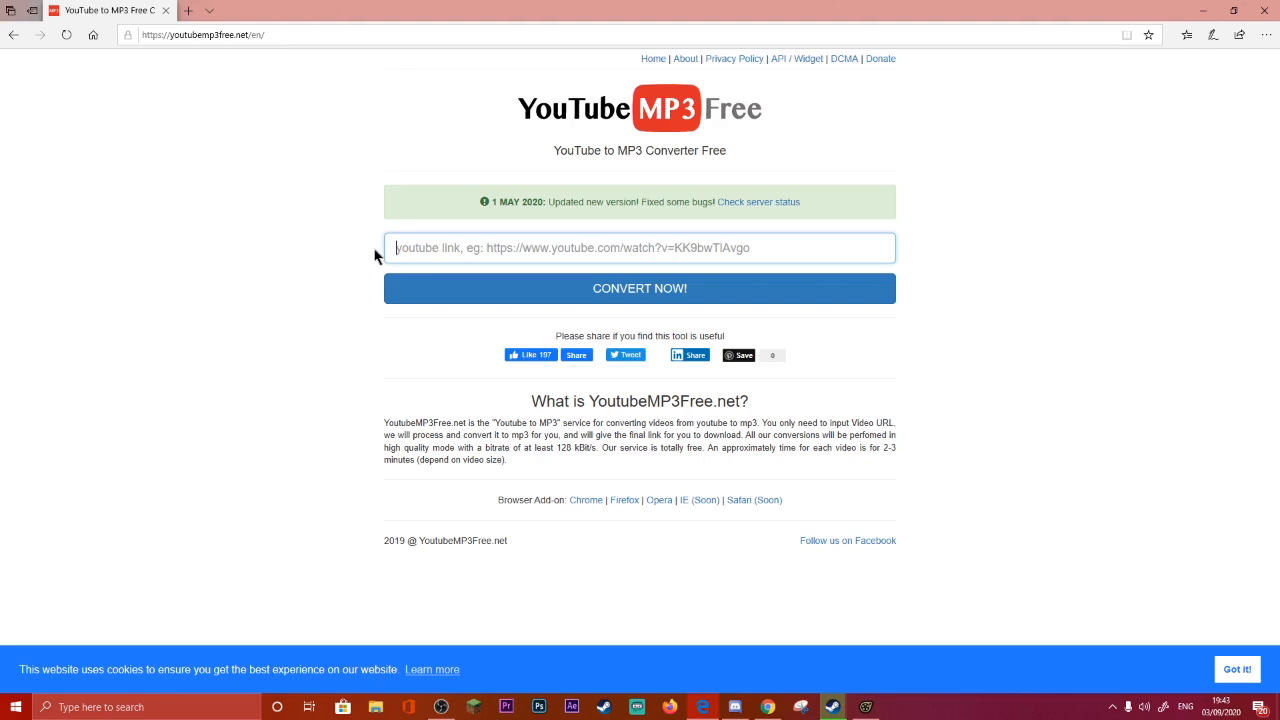
{"action": "right_click", "coordinate": [446, 250]}
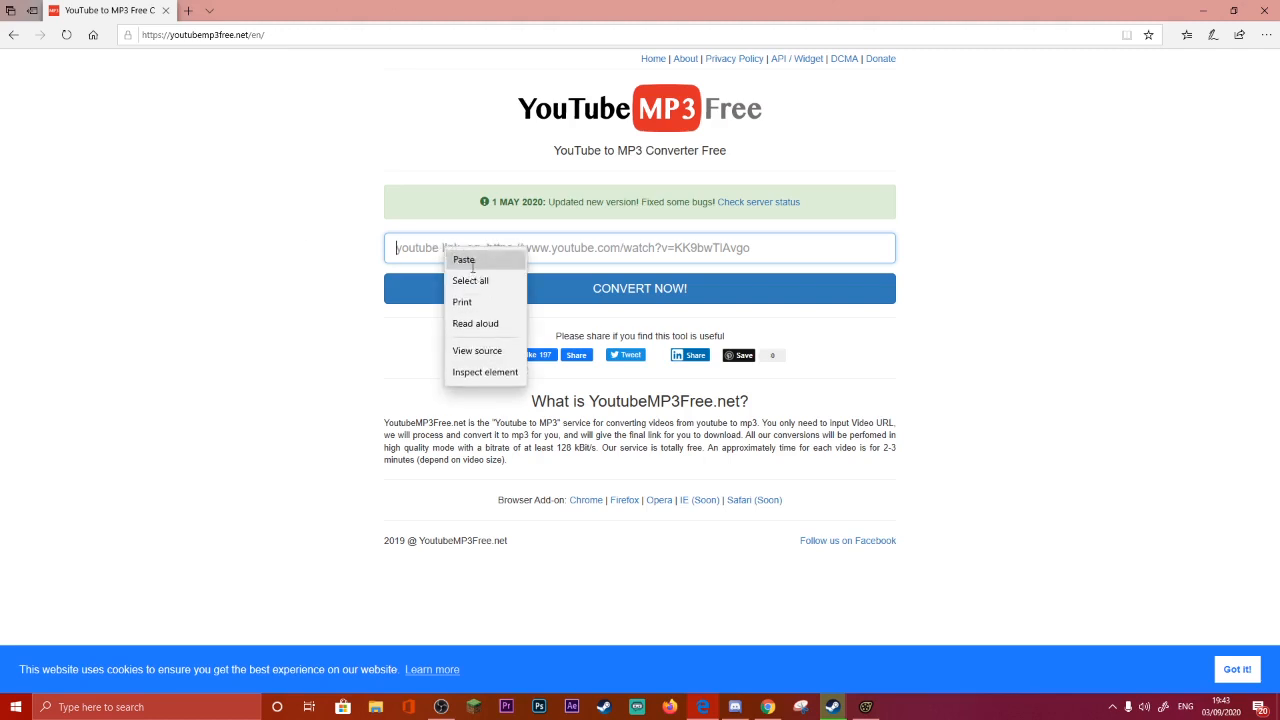
{"action": "left_click", "coordinate": [466, 260]}
{"action": "left_click", "coordinate": [531, 297]}
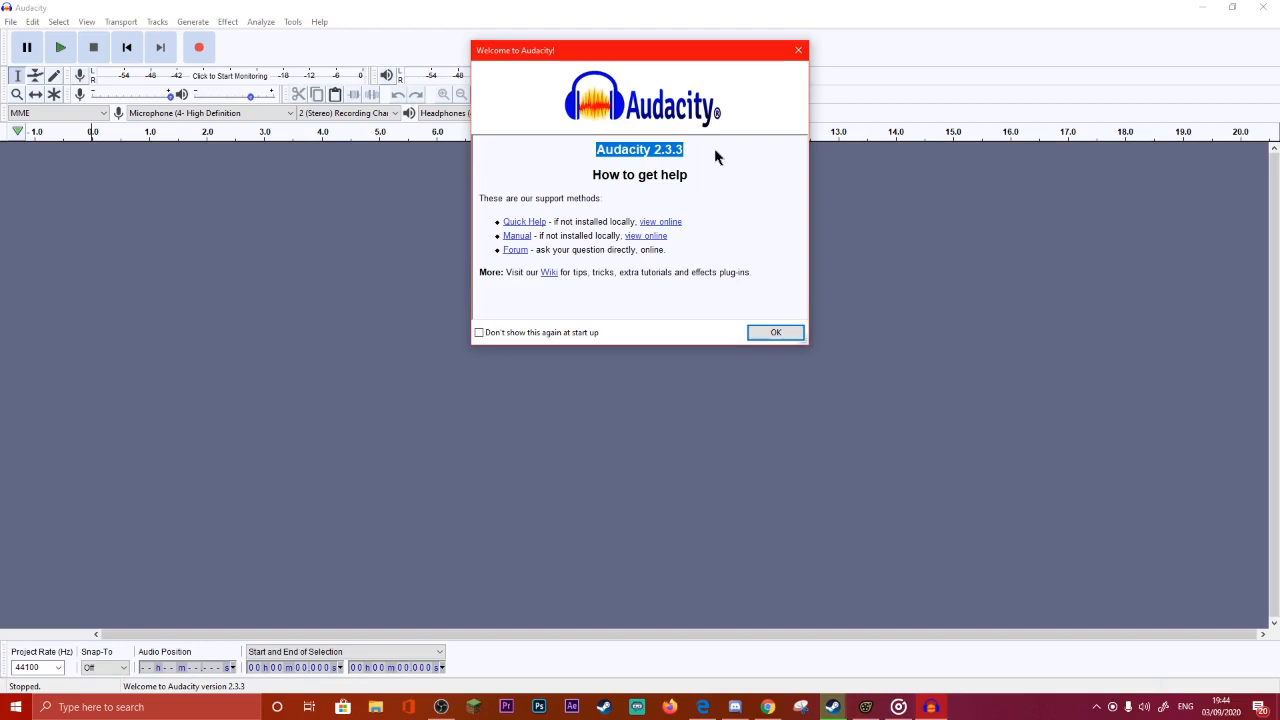
Dismiss Audacity's welcome message and open fnaf-1-fankos-remix-youtubemp3free.org (1) from the Downloads folder.
{"action": "left_click", "coordinate": [775, 332]}
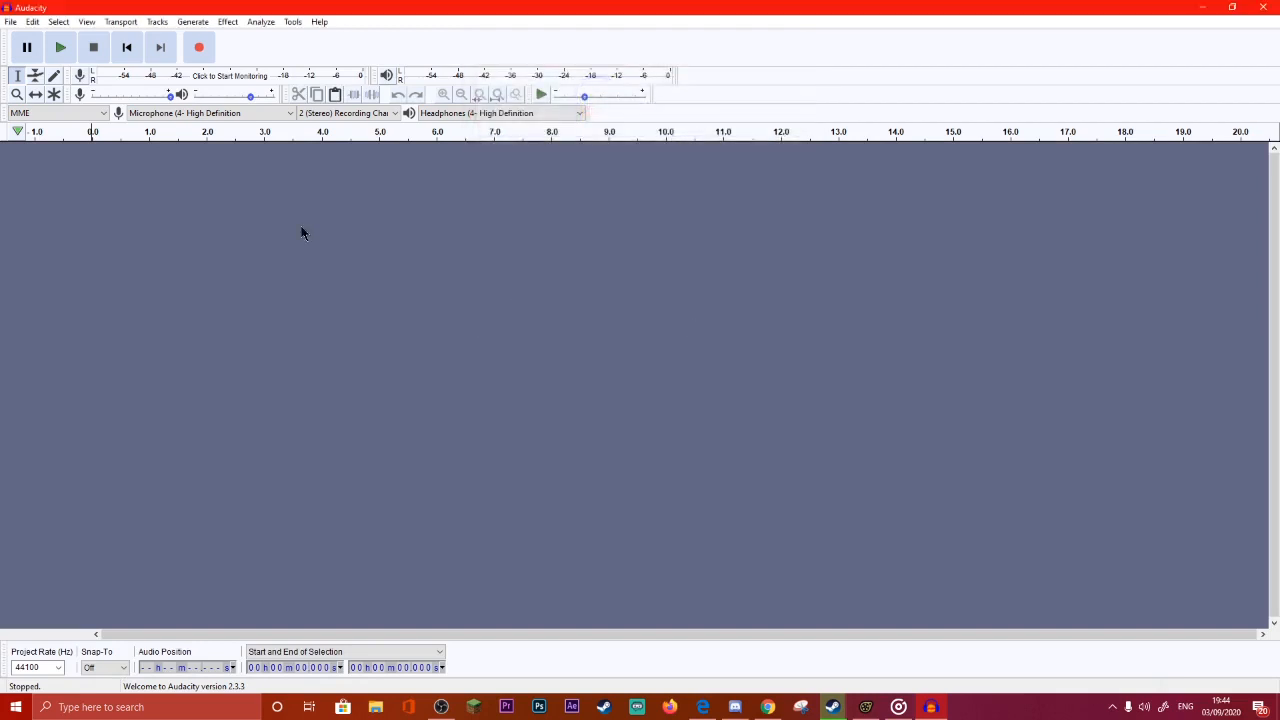
{"action": "left_click", "coordinate": [11, 21]}
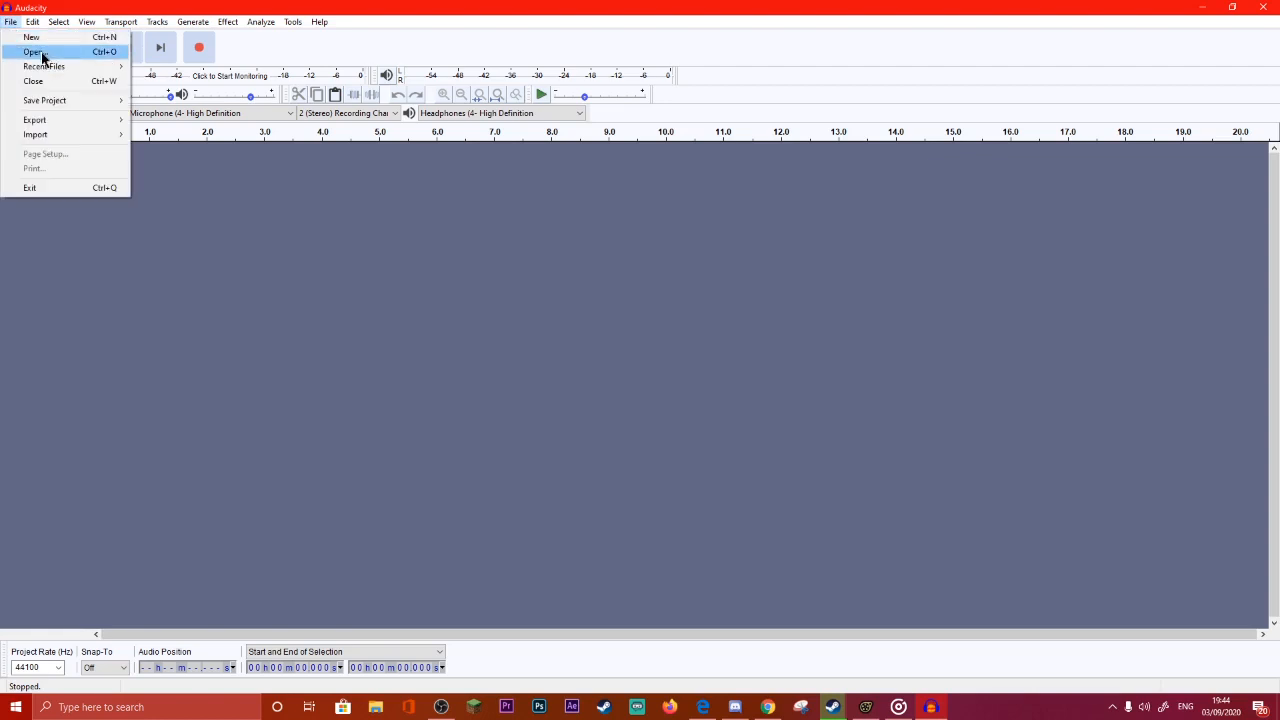
{"action": "left_click", "coordinate": [40, 52]}
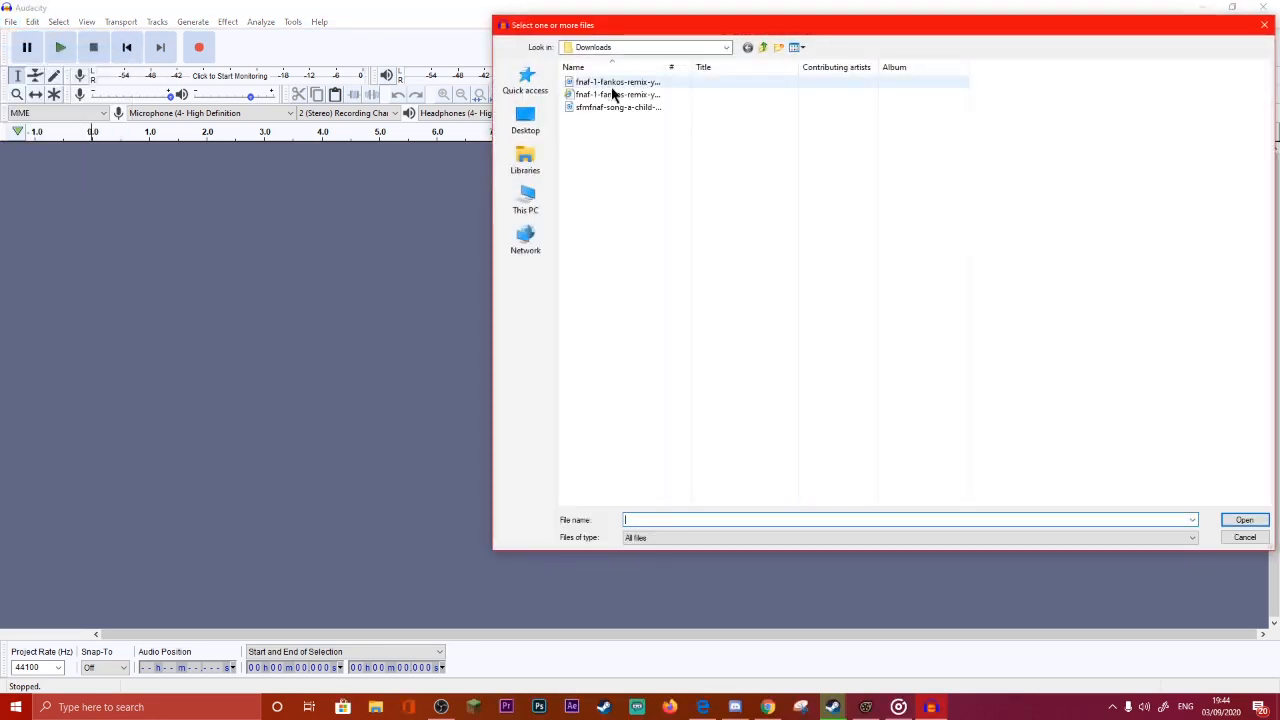
{"action": "left_click", "coordinate": [613, 83]}
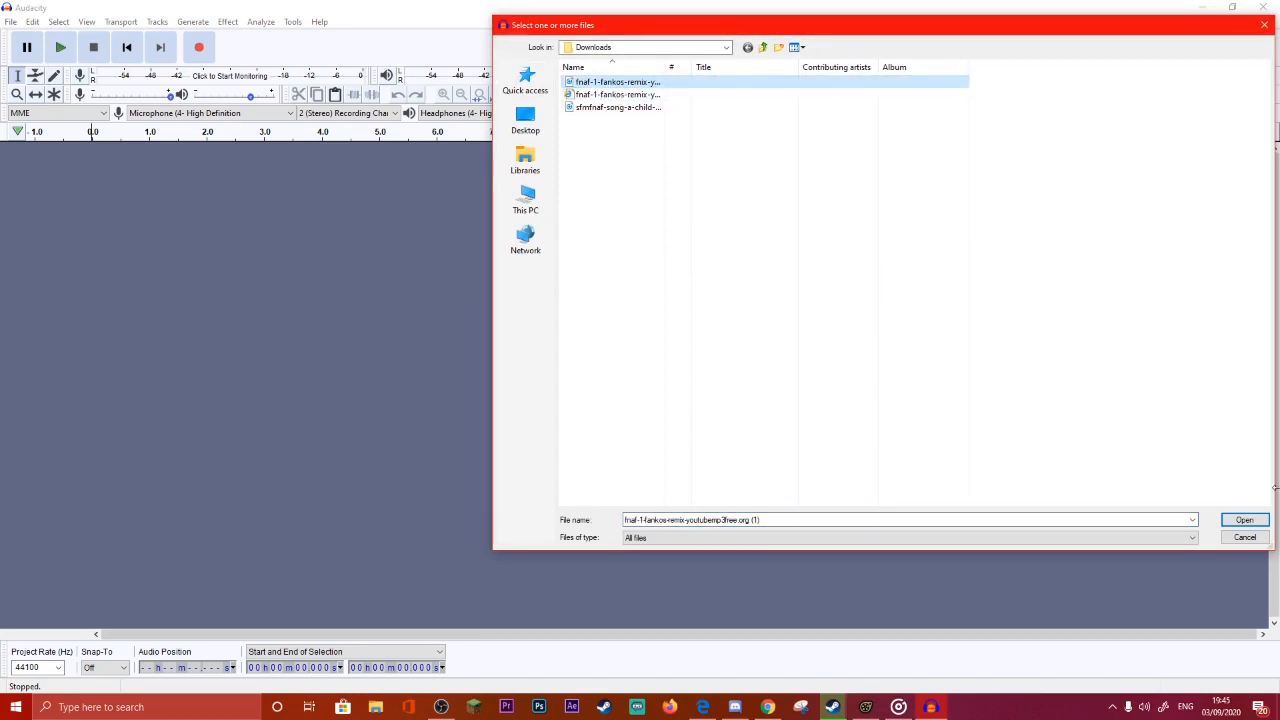
{"action": "left_click", "coordinate": [1241, 520]}
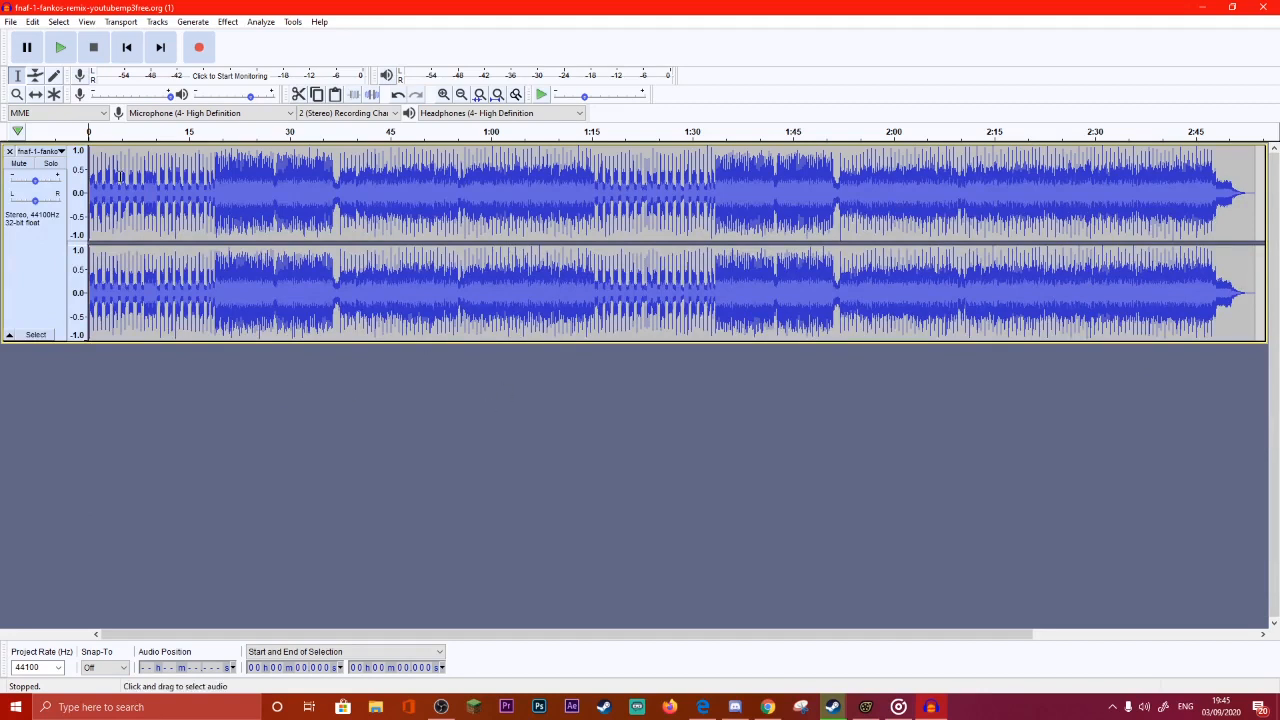
Export the track as a WAV file (signed 16-bit PCM) into SourceFilmmaker's usermod sound folder, keeping the suggested file name.
{"action": "left_click", "coordinate": [11, 22]}
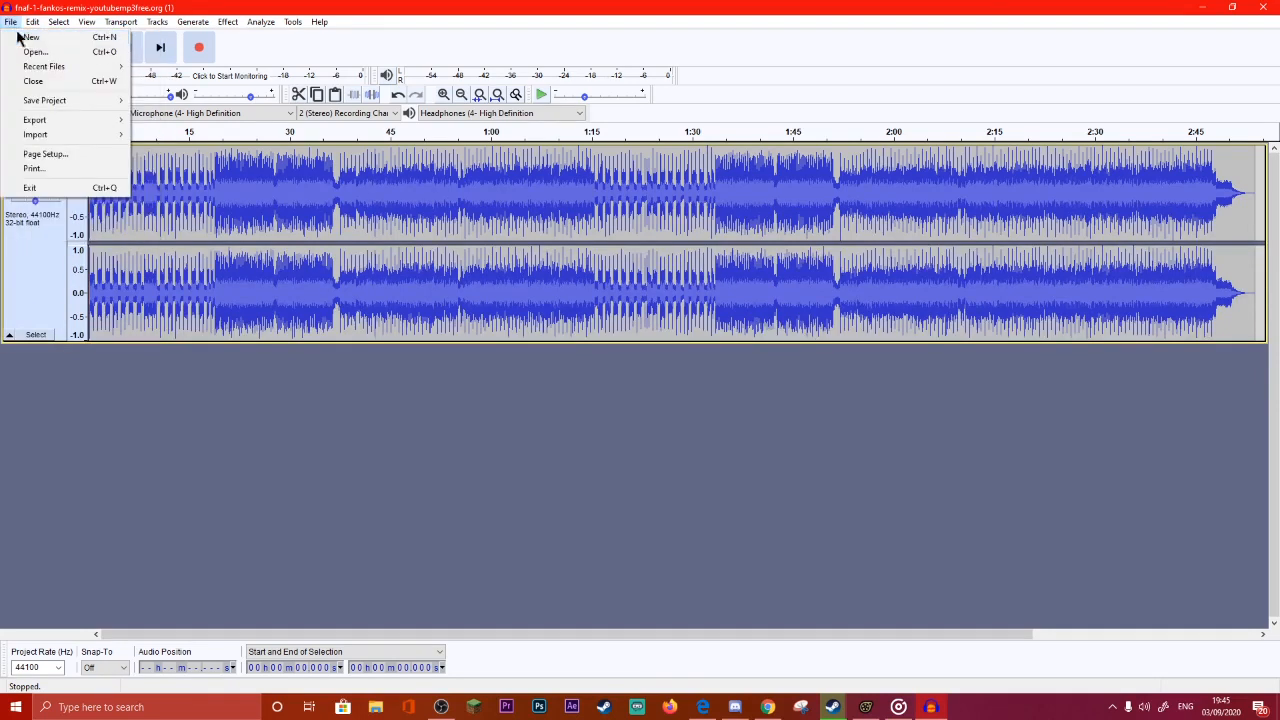
{"action": "mouse_move", "coordinate": [60, 120]}
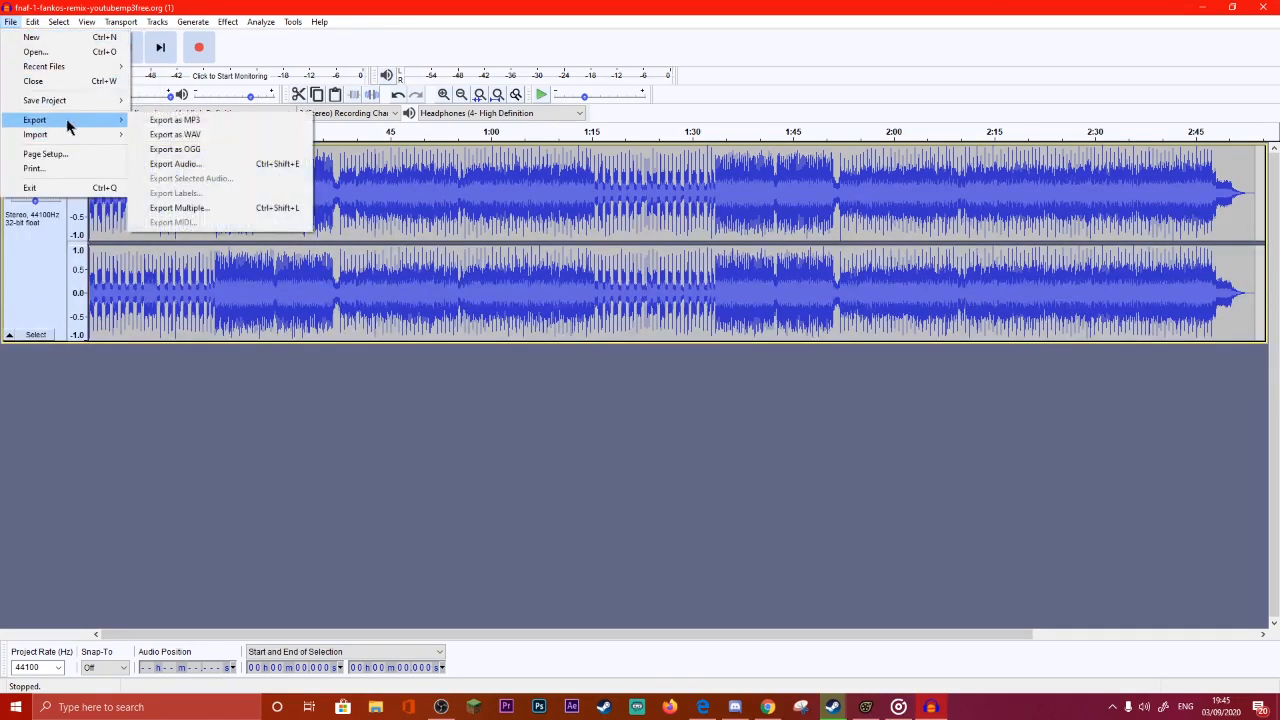
{"action": "left_click", "coordinate": [185, 135]}
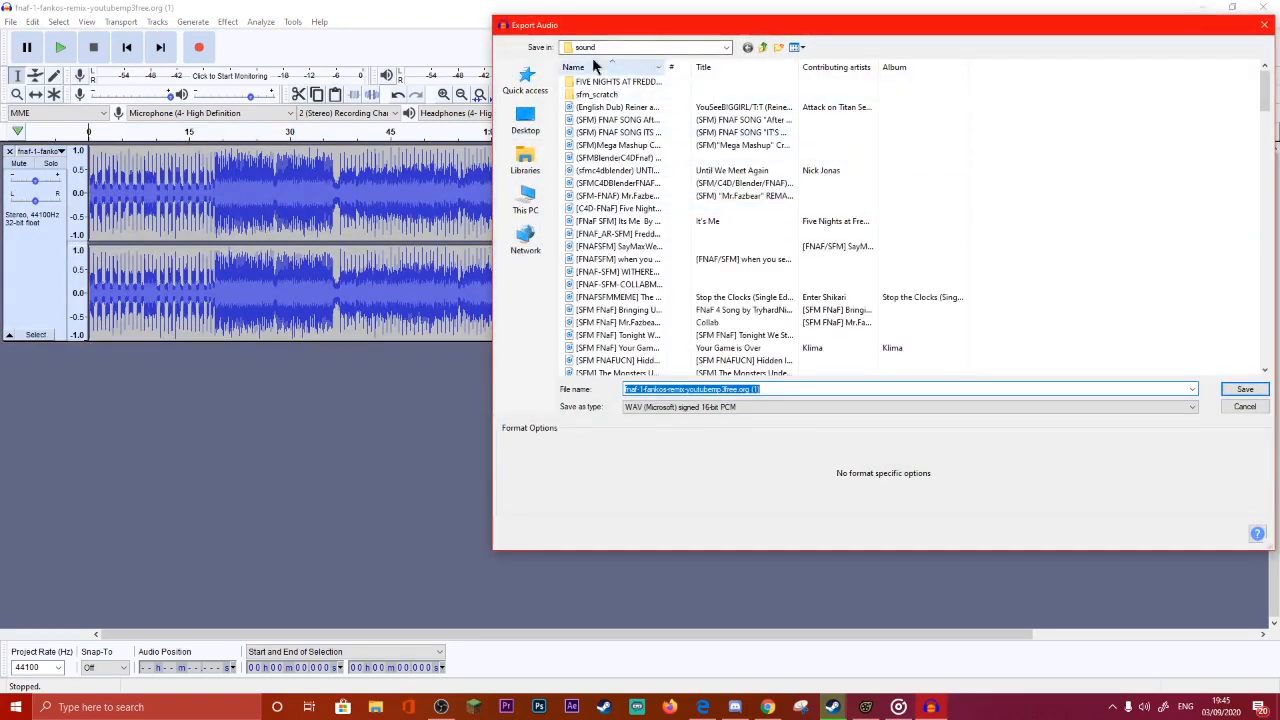
{"action": "left_click", "coordinate": [725, 48]}
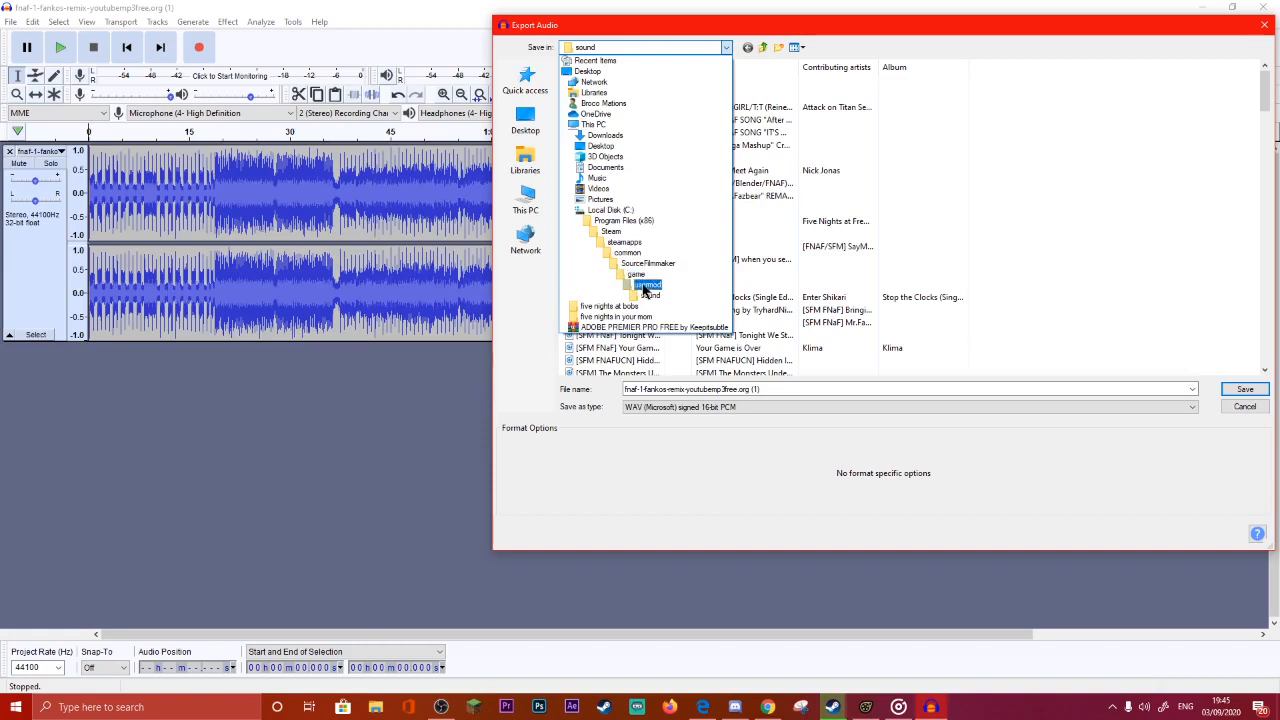
{"action": "left_click", "coordinate": [510, 463]}
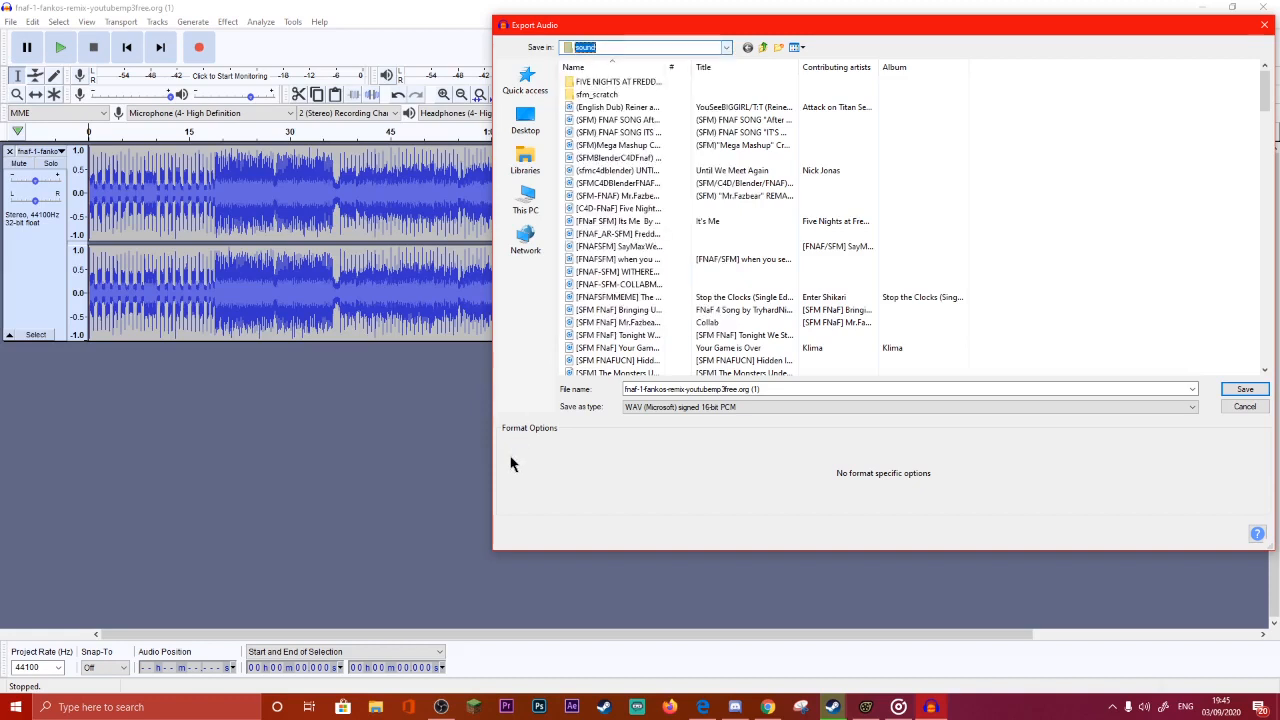
{"action": "scroll", "coordinate": [650, 288], "scroll_direction": "down", "scroll_amount": 20}
{"action": "scroll", "coordinate": [655, 288], "scroll_direction": "down", "scroll_amount": 10}
{"action": "scroll", "coordinate": [660, 288], "scroll_direction": "up", "scroll_amount": 20}
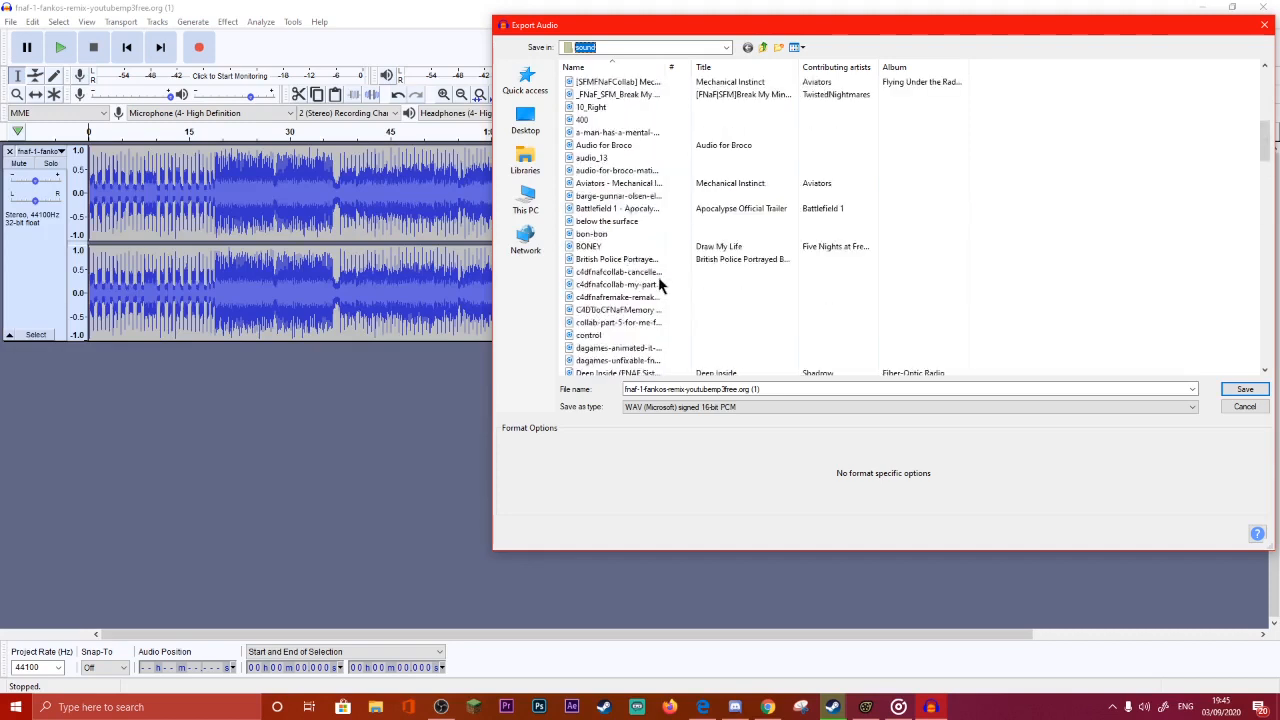
{"action": "left_click", "coordinate": [1242, 390]}
{"action": "left_click", "coordinate": [480, 366]}
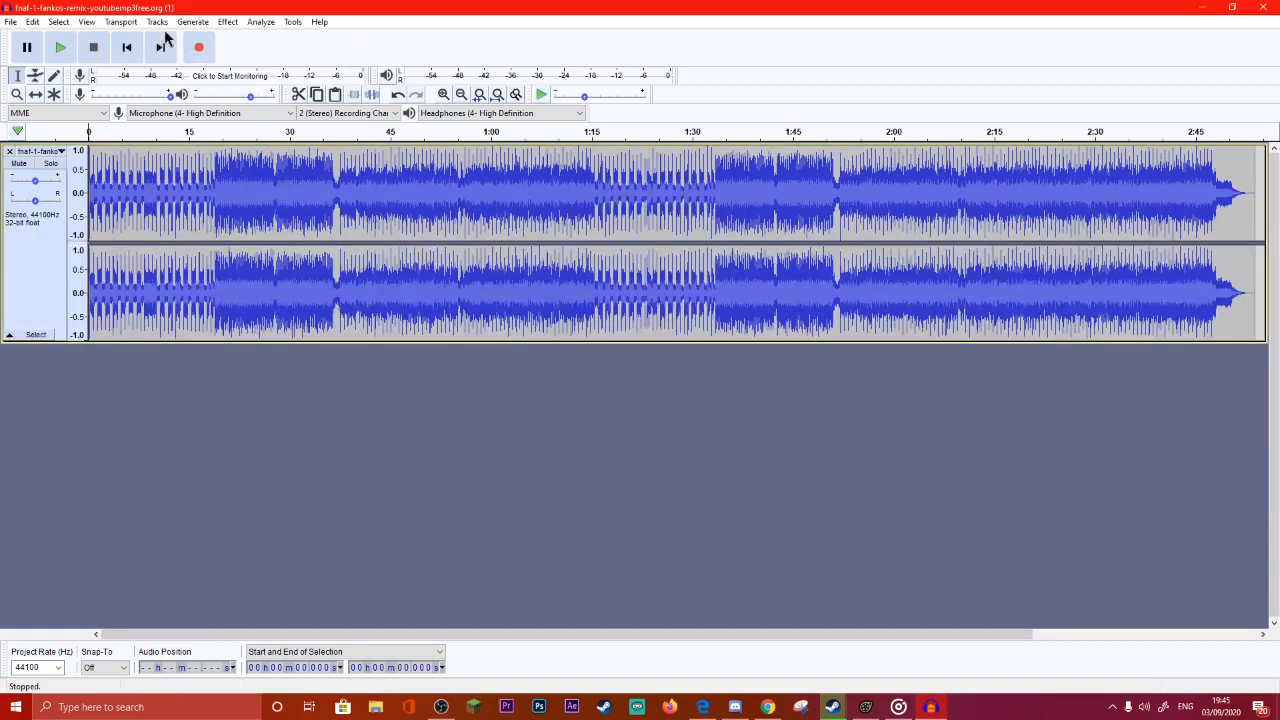
Close the audio project and save it in Downloads under the suggested name.
{"action": "left_click", "coordinate": [1266, 9]}
{"action": "left_click", "coordinate": [616, 349]}
{"action": "left_click", "coordinate": [648, 381]}
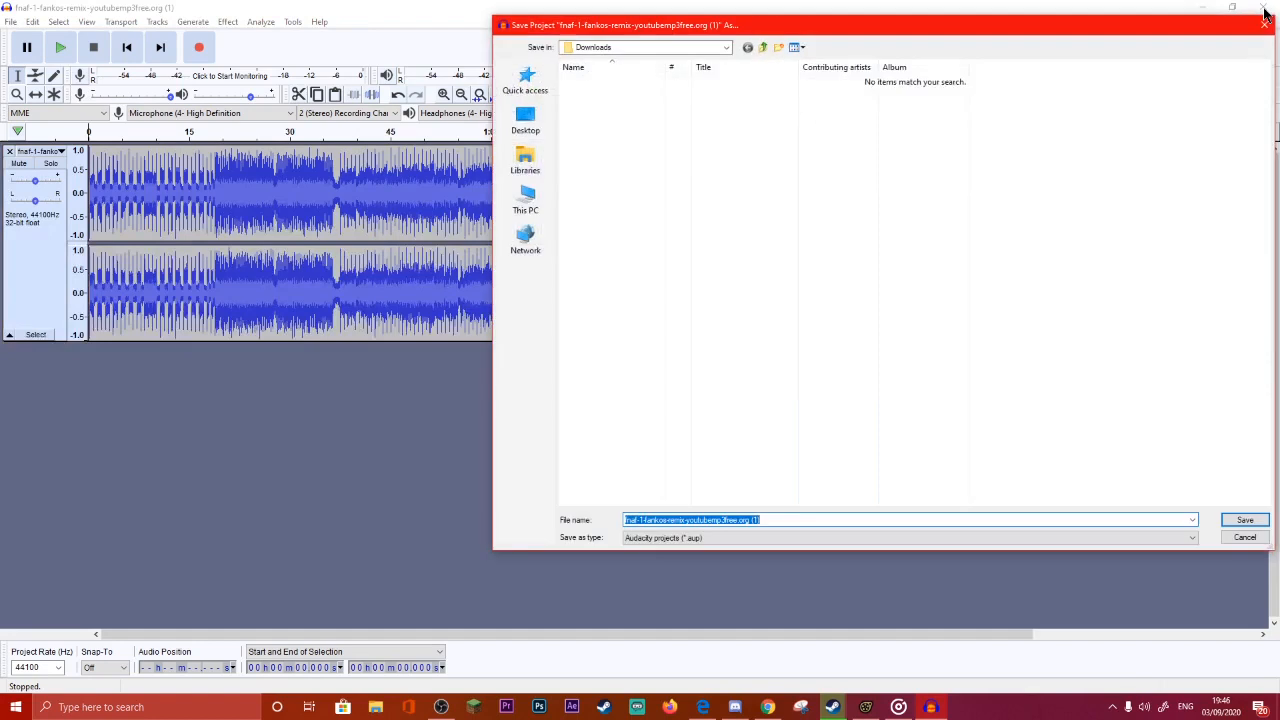
{"action": "left_click", "coordinate": [1243, 520]}
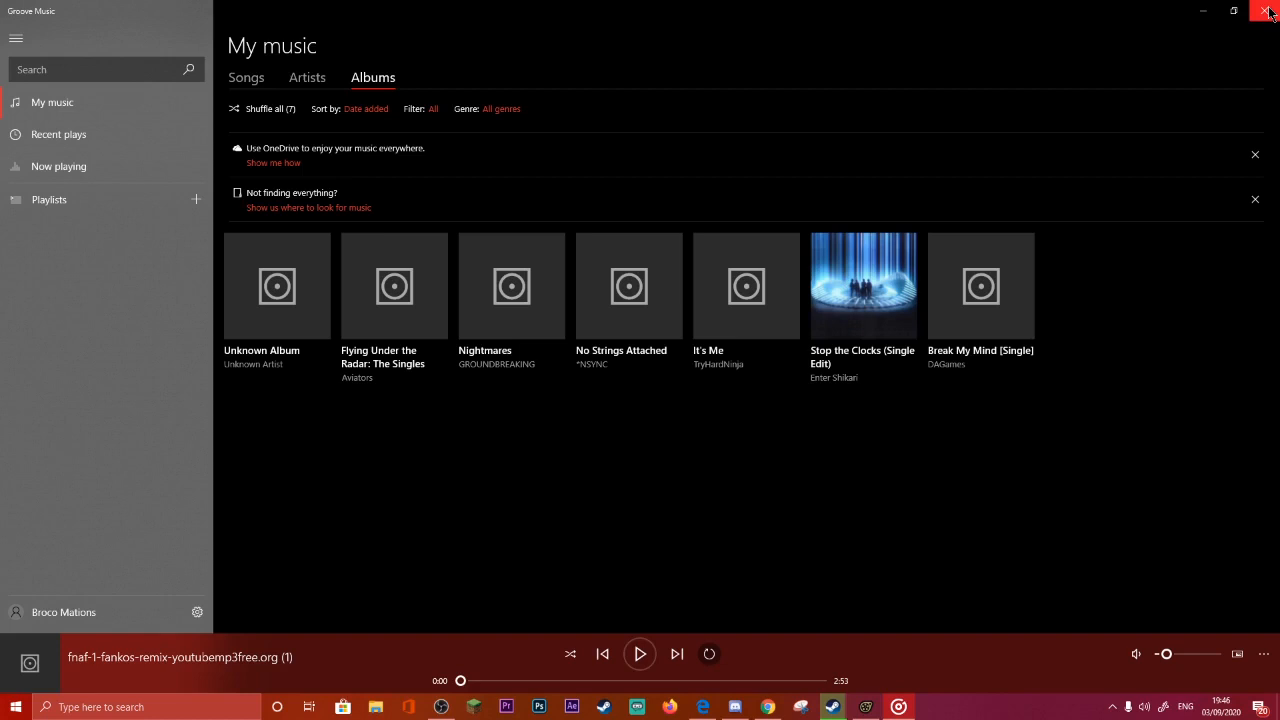
Close the Groove Music, Edge and Chrome windows to get back to Source Filmmaker.
{"action": "left_click", "coordinate": [1266, 11]}
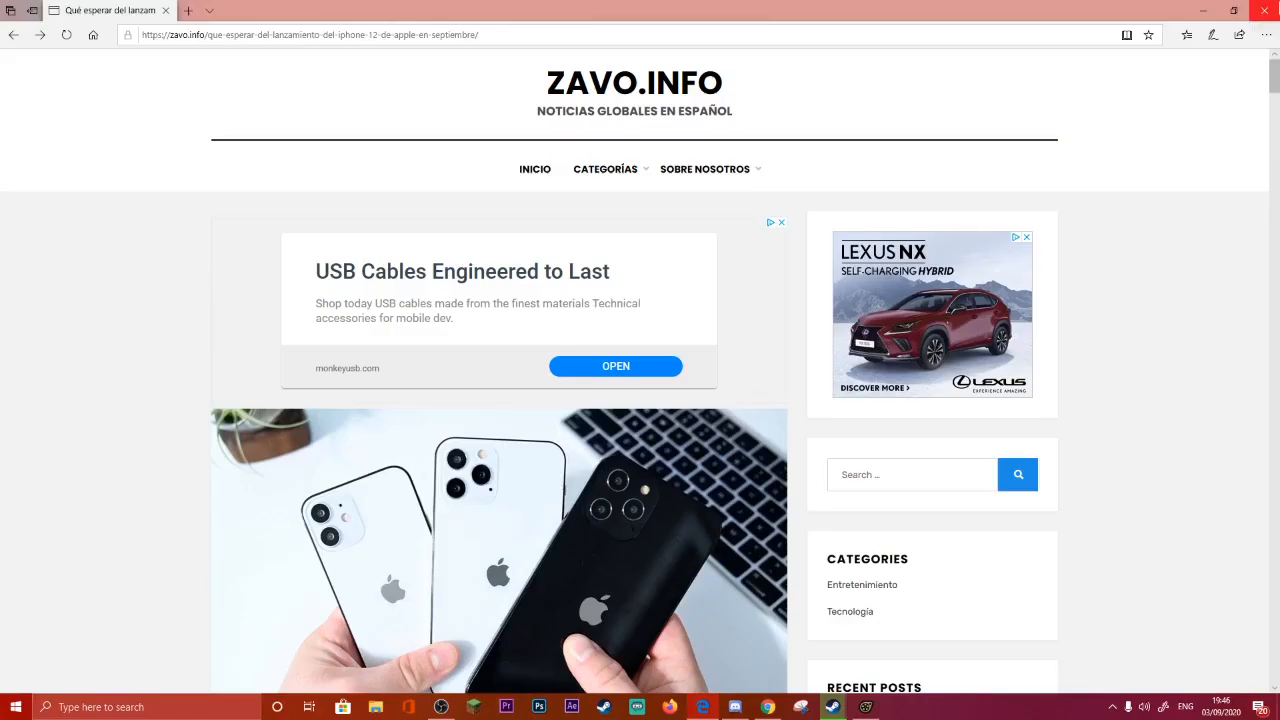
{"action": "left_click", "coordinate": [1263, 9]}
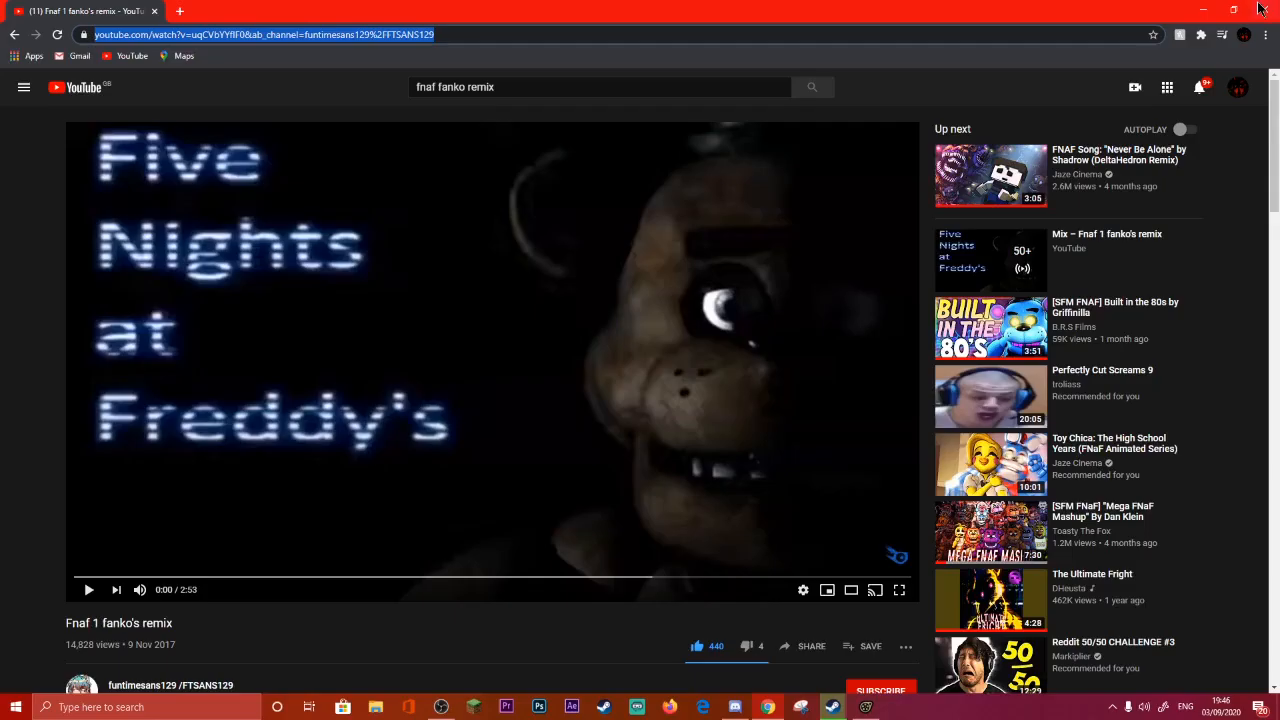
{"action": "left_click", "coordinate": [1263, 9]}
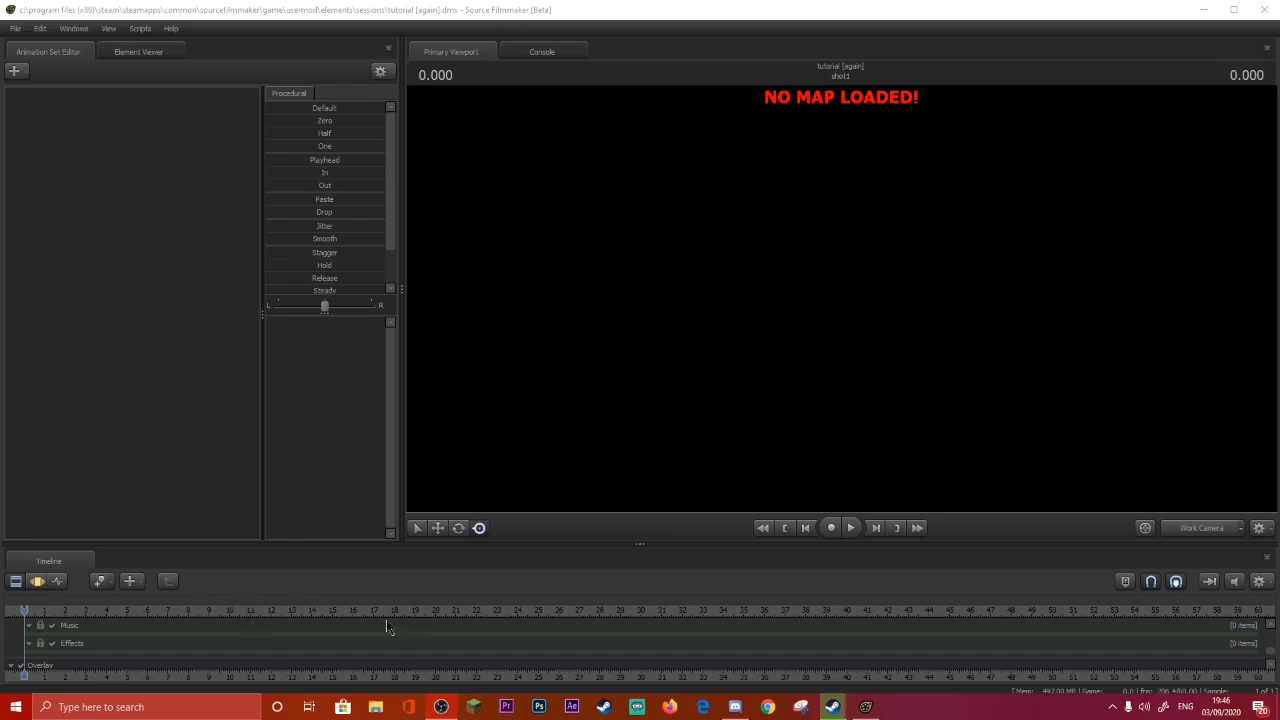
Quit Source Filmmaker and relaunch it from the Steam library with the Launch Source Filmmaker option.
{"action": "left_click", "coordinate": [15, 28]}
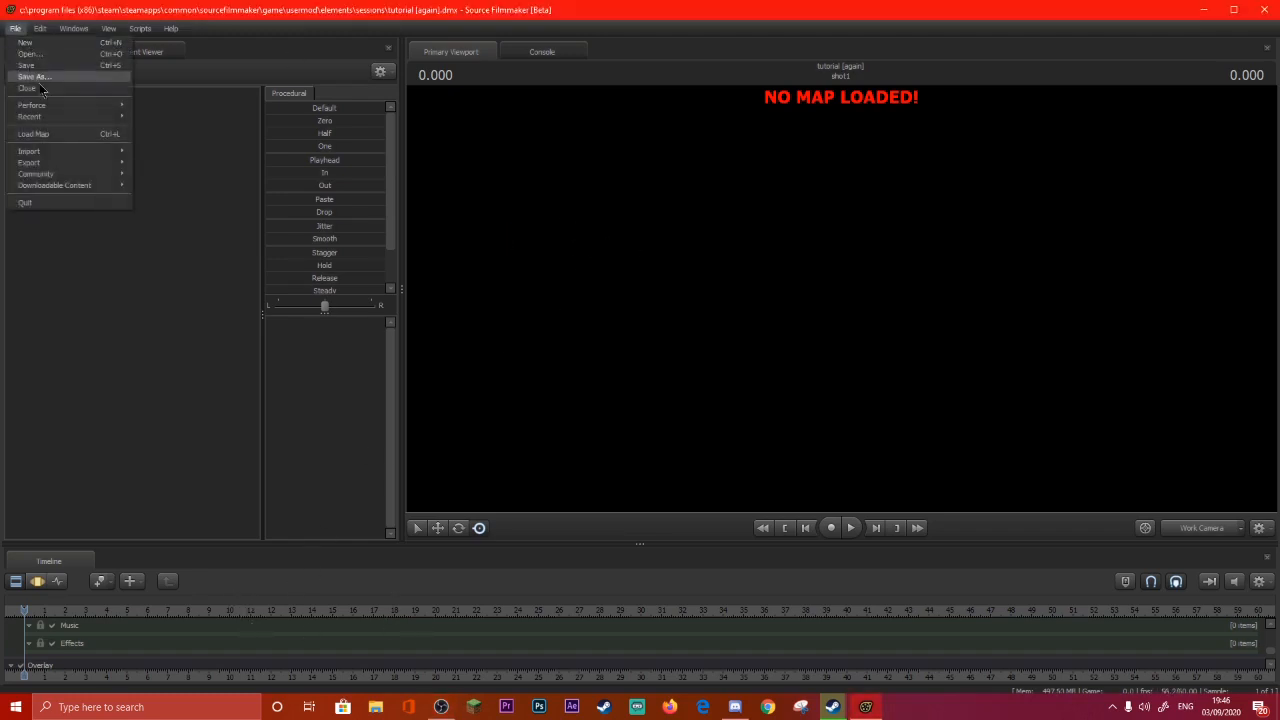
{"action": "left_click", "coordinate": [45, 200]}
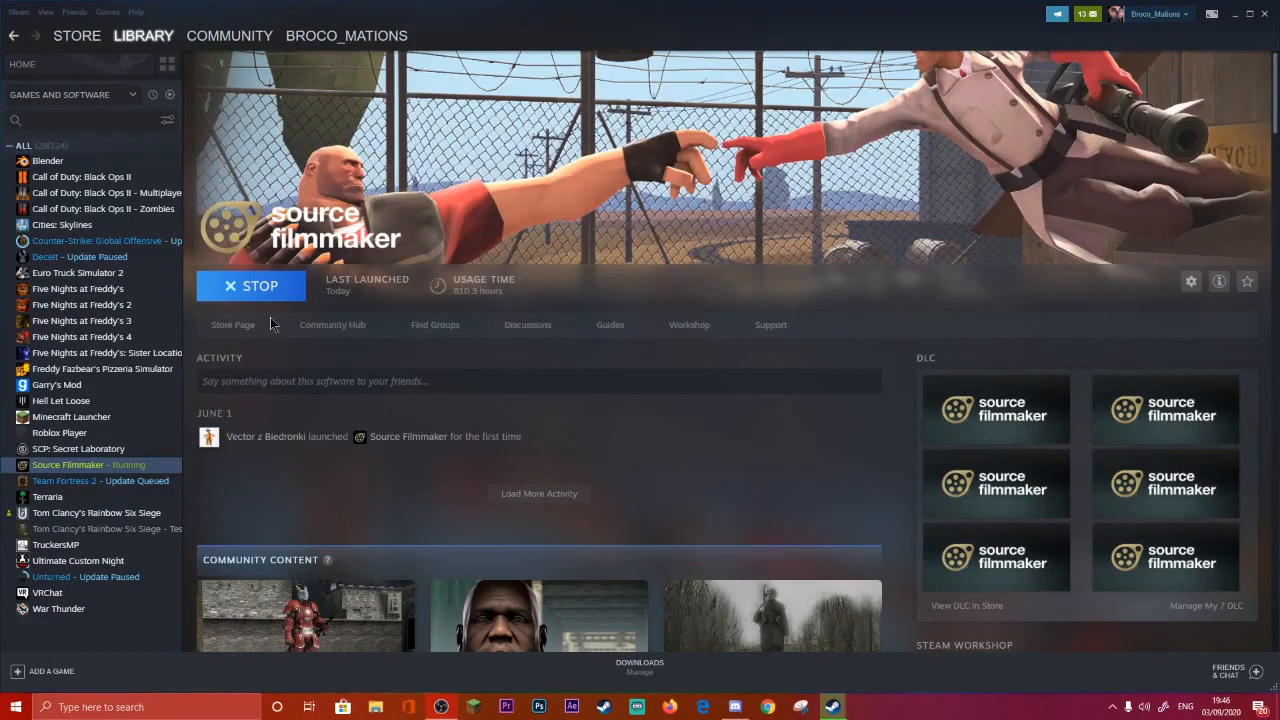
{"action": "left_click", "coordinate": [258, 288]}
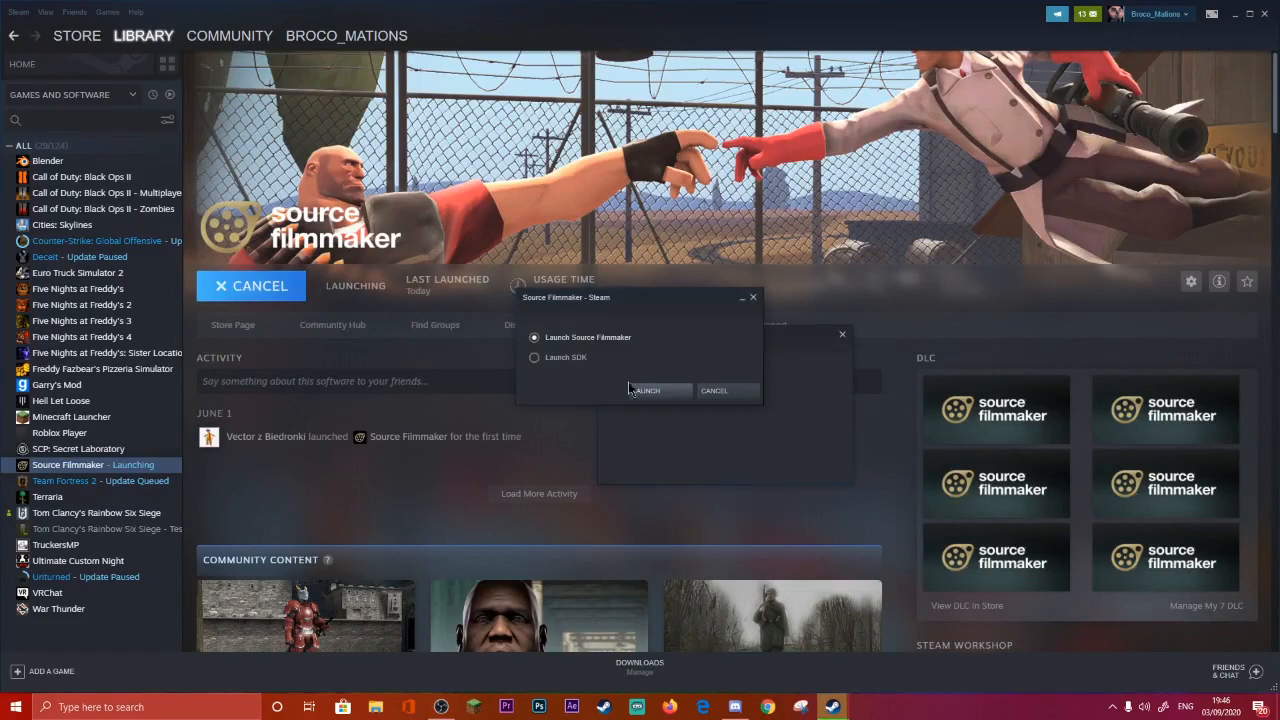
{"action": "left_click", "coordinate": [645, 389]}
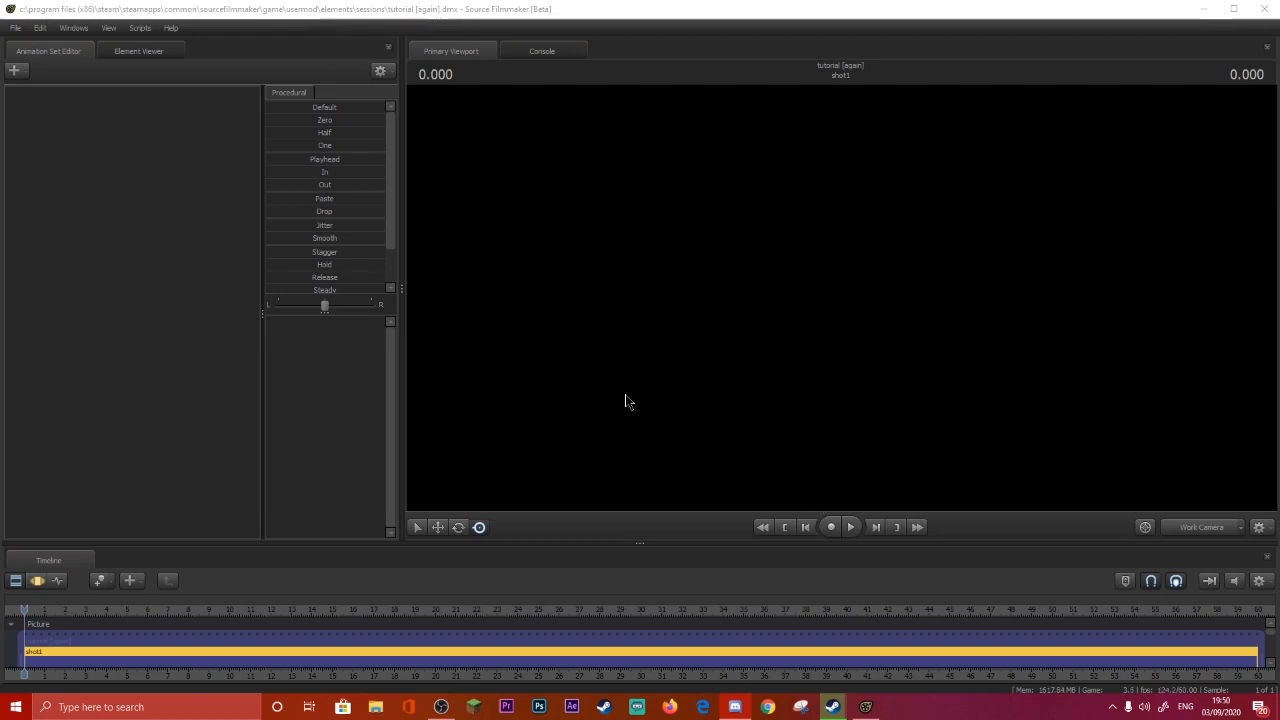
Turn off lighting in the primary viewport to show the loaded map unlit.
{"action": "right_click", "coordinate": [609, 359]}
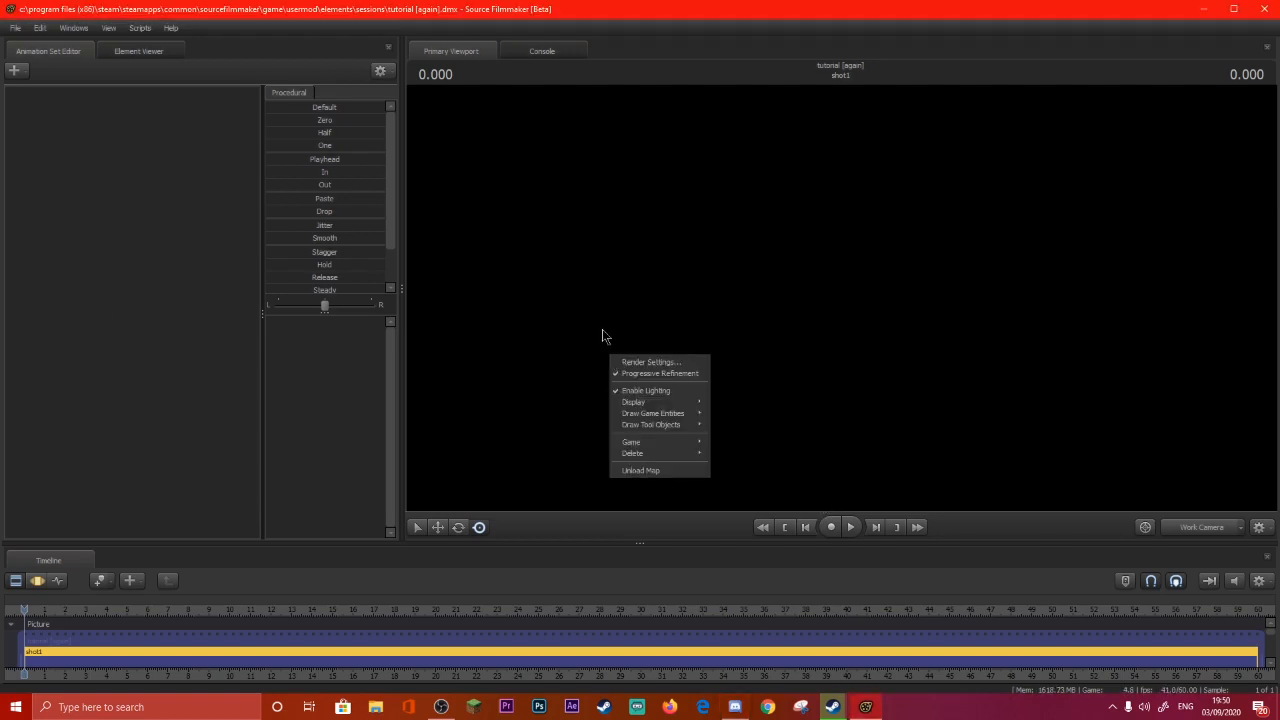
{"action": "left_click", "coordinate": [686, 390]}
{"action": "right_click", "coordinate": [680, 348]}
{"action": "left_click", "coordinate": [717, 366]}
{"action": "left_click", "coordinate": [688, 426]}
{"action": "left_click_drag", "start_coordinate": [760, 415], "coordinate": [1134, 415]}
Add a new scene camera to shot1 and aim it down the hallway beside the wall of posters.
{"action": "left_click", "coordinate": [1247, 527]}
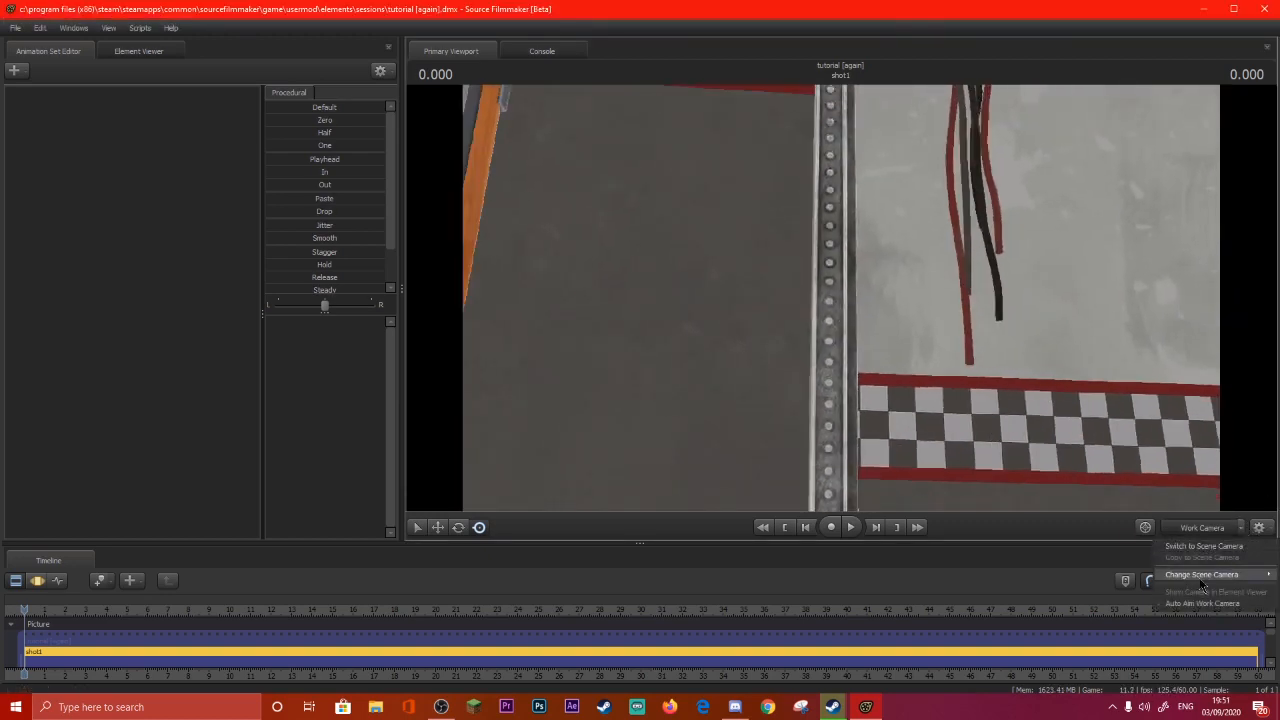
{"action": "left_click", "coordinate": [1120, 576]}
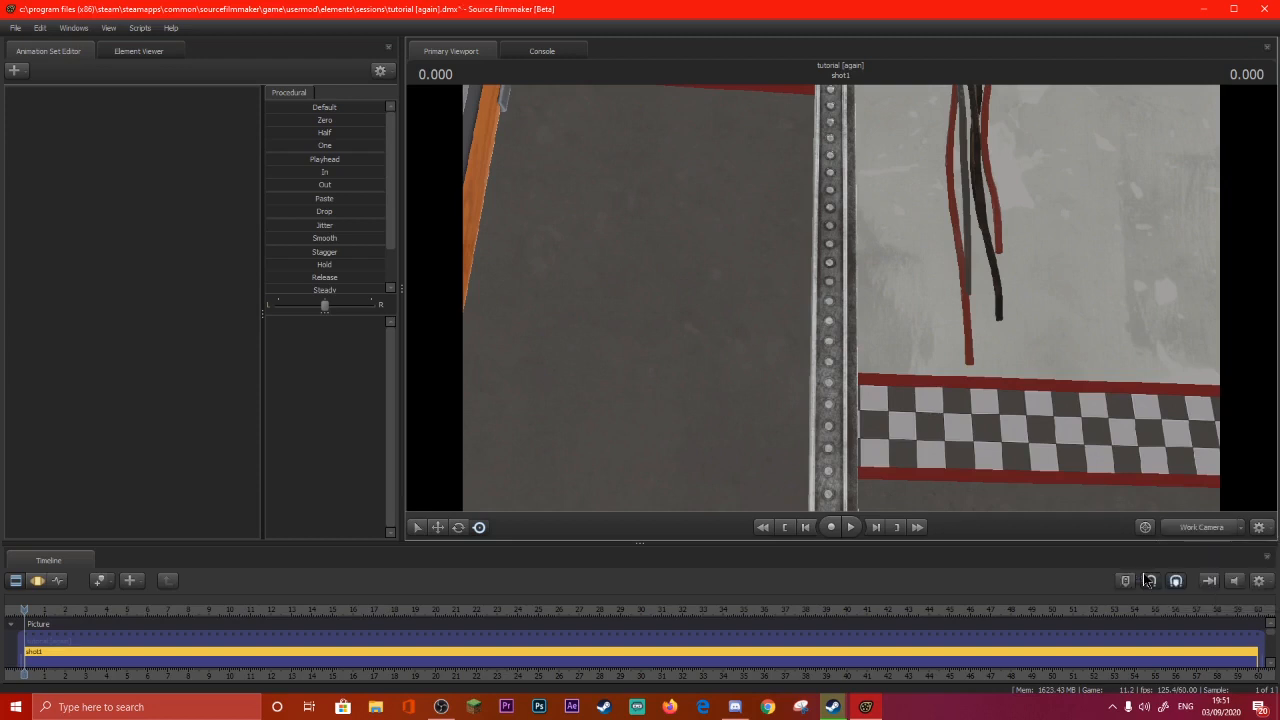
{"action": "left_click_drag", "start_coordinate": [841, 298], "coordinate": [889, 337]}
{"action": "key", "text": "s"}
{"action": "key", "text": "a"}
{"action": "mouse_move", "coordinate": [841, 298]}
{"action": "left_mouse_down"}
{"action": "mouse_move", "coordinate": [715, 303]}
{"action": "mouse_move", "coordinate": [770, 303]}
{"action": "mouse_move", "coordinate": [742, 284]}
{"action": "mouse_move", "coordinate": [892, 308]}
{"action": "mouse_move", "coordinate": [760, 300]}
{"action": "mouse_move", "coordinate": [735, 296]}
{"action": "mouse_move", "coordinate": [965, 299]}
{"action": "left_mouse_up"}
{"action": "key", "text": "w"}
Turn on drawing of Other Entities in the viewport and move the camera to face the party tables in the dining room.
{"action": "right_click", "coordinate": [841, 299]}
{"action": "mouse_move", "coordinate": [897, 361]}
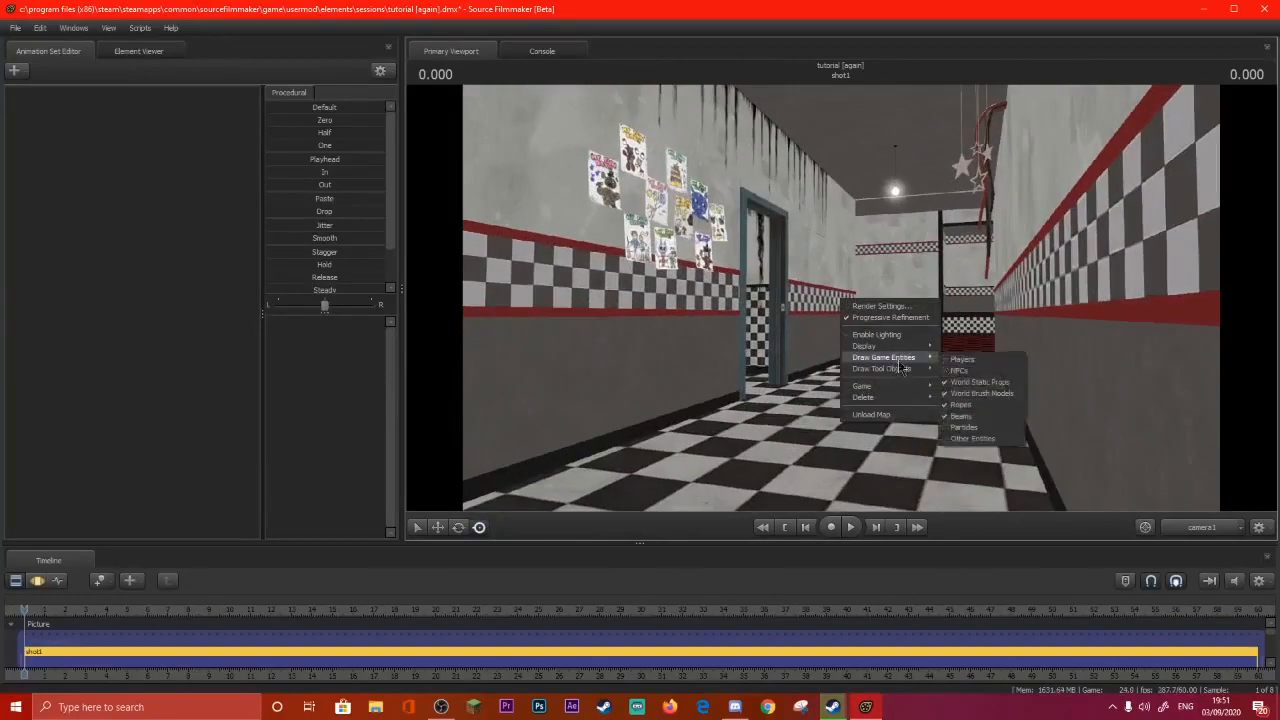
{"action": "left_click", "coordinate": [988, 443]}
{"action": "left_click_drag", "start_coordinate": [841, 298], "coordinate": [864, 318]}
{"action": "key", "text": "w"}
{"action": "key", "text": "w"}
{"action": "key", "text": "s"}
Turn off drawing of Other Entities in the viewport.
{"action": "right_click", "coordinate": [841, 298]}
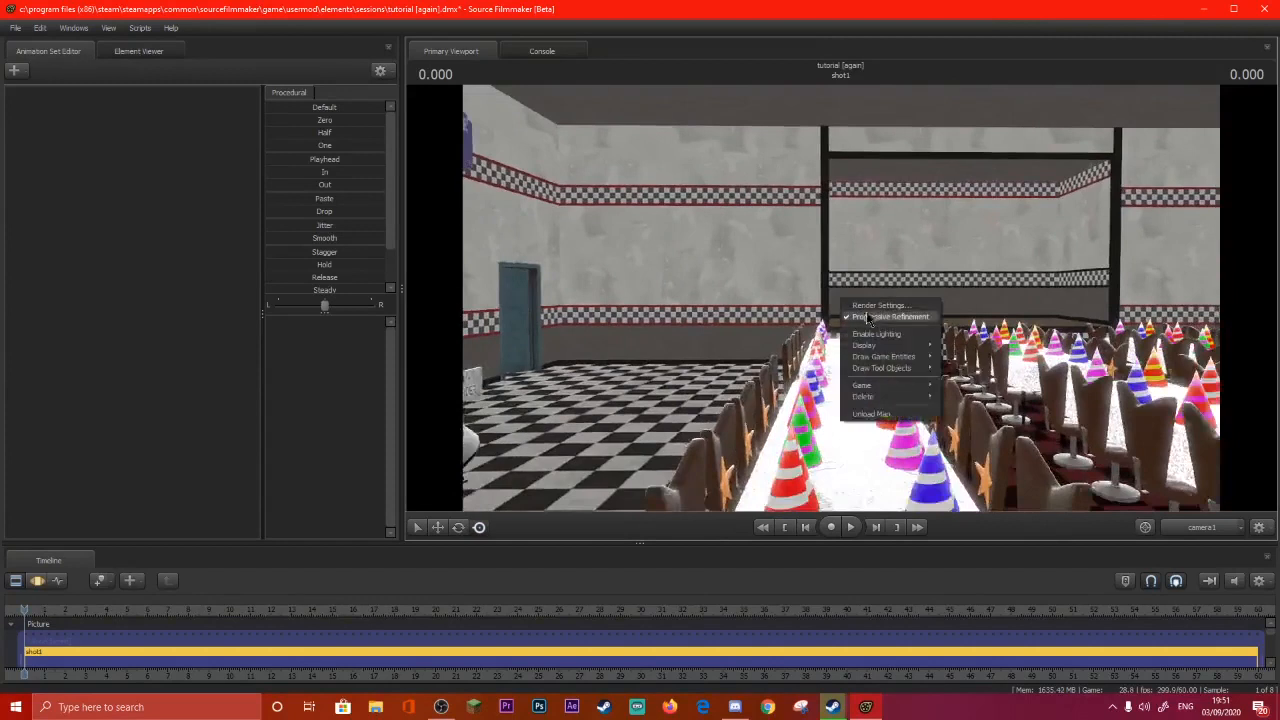
{"action": "mouse_move", "coordinate": [890, 356]}
{"action": "left_click", "coordinate": [988, 443]}
Move the camera over the red checkered dining floor so it faces the hallway entrance.
{"action": "mouse_move", "coordinate": [920, 408]}
{"action": "left_mouse_down"}
{"action": "mouse_move", "coordinate": [938, 404]}
{"action": "mouse_move", "coordinate": [924, 402]}
{"action": "left_mouse_up"}
{"action": "key", "text": "s"}
{"action": "right_click", "coordinate": [841, 298]}
{"action": "left_click_drag", "start_coordinate": [750, 284], "coordinate": [752, 287]}
{"action": "key", "text": "s"}
{"action": "mouse_move", "coordinate": [841, 298]}
{"action": "left_mouse_down"}
{"action": "mouse_move", "coordinate": [690, 298]}
{"action": "mouse_move", "coordinate": [841, 298]}
{"action": "left_mouse_up"}
{"action": "key", "text": "w"}
{"action": "key", "text": "w"}
Turn on drawing of Other Entities in the viewport.
{"action": "right_click", "coordinate": [841, 298]}
{"action": "left_click", "coordinate": [599, 345]}
{"action": "right_click", "coordinate": [600, 340]}
{"action": "right_click", "coordinate": [646, 306]}
{"action": "right_click", "coordinate": [646, 307]}
{"action": "right_click", "coordinate": [629, 246]}
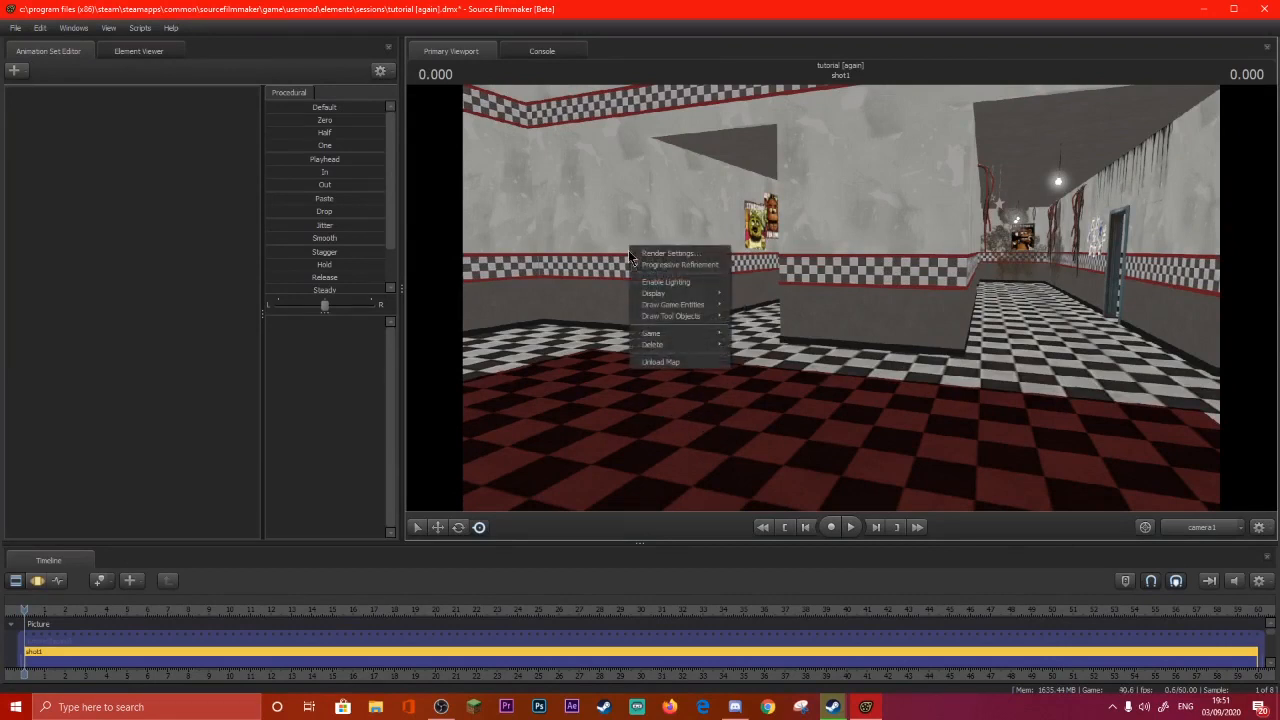
{"action": "right_click", "coordinate": [645, 229]}
{"action": "right_click", "coordinate": [813, 378]}
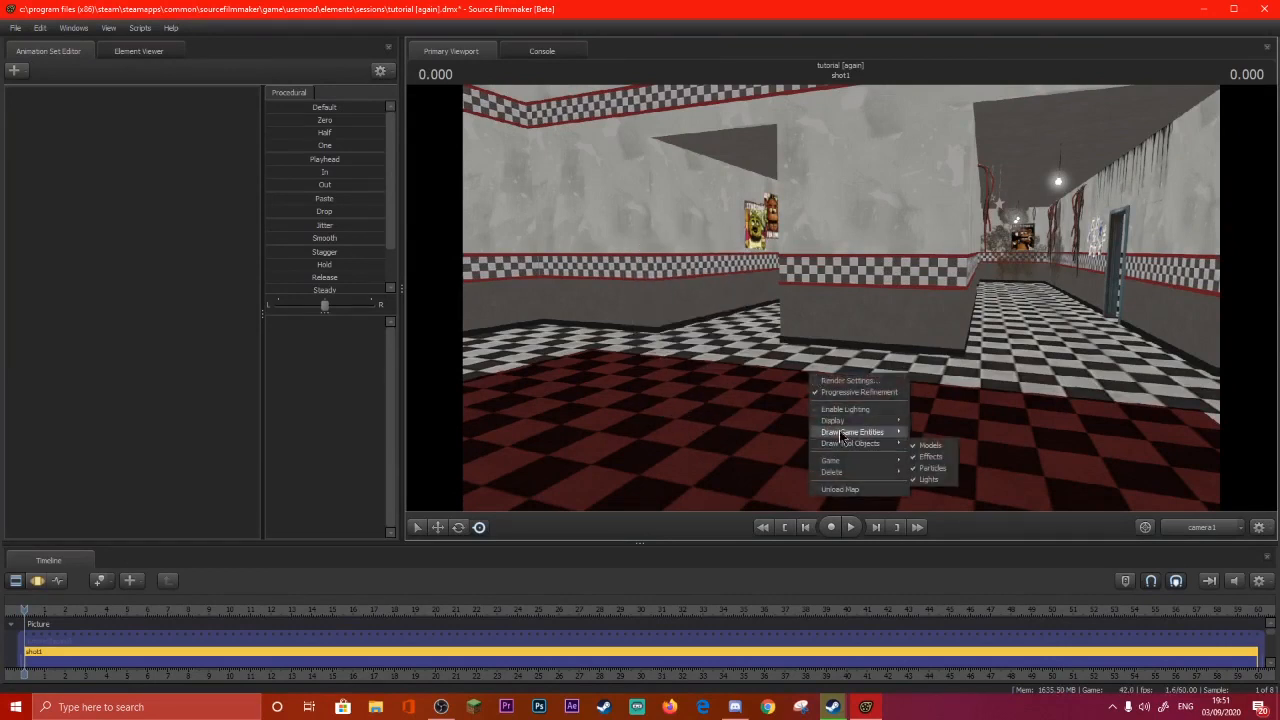
{"action": "mouse_move", "coordinate": [857, 435]}
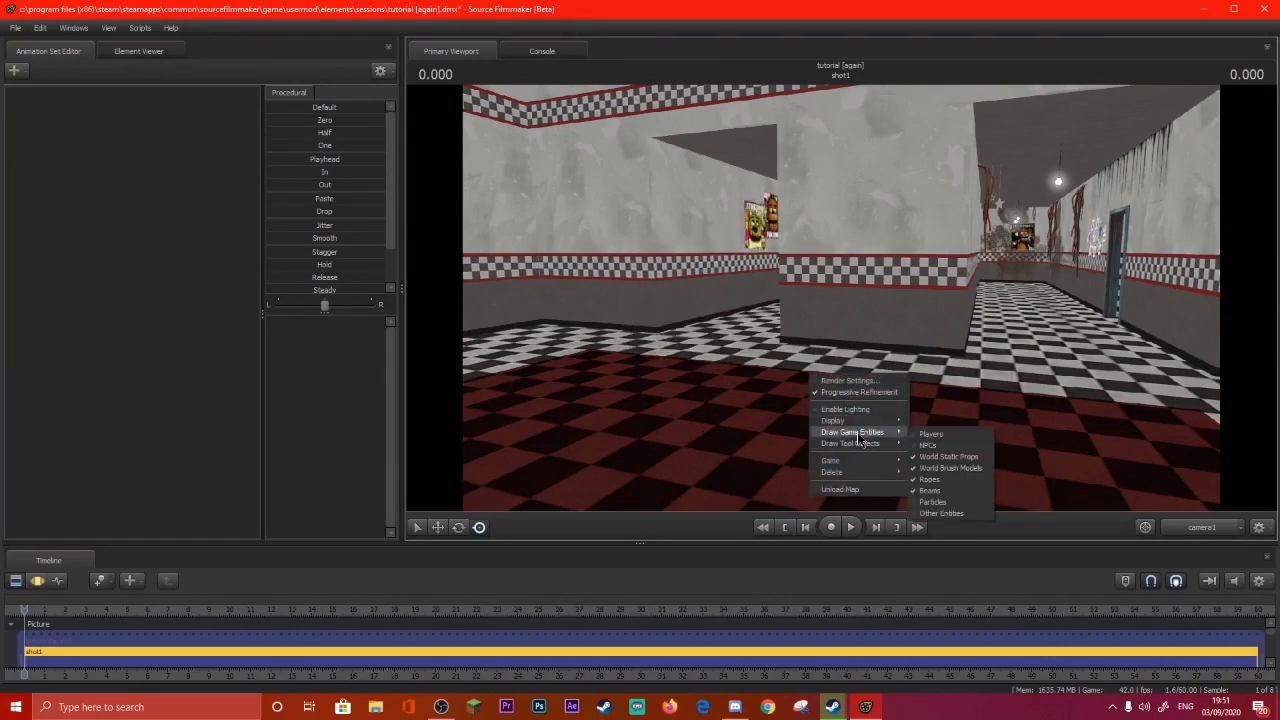
{"action": "left_click", "coordinate": [940, 513]}
Move the camera into the hallway beside the microwave, facing back toward the party tables in the dining room.
{"action": "key", "text": "w"}
{"action": "left_click_drag", "start_coordinate": [840, 300], "coordinate": [1185, 300]}
{"action": "key", "text": "a"}
{"action": "key", "text": "w"}
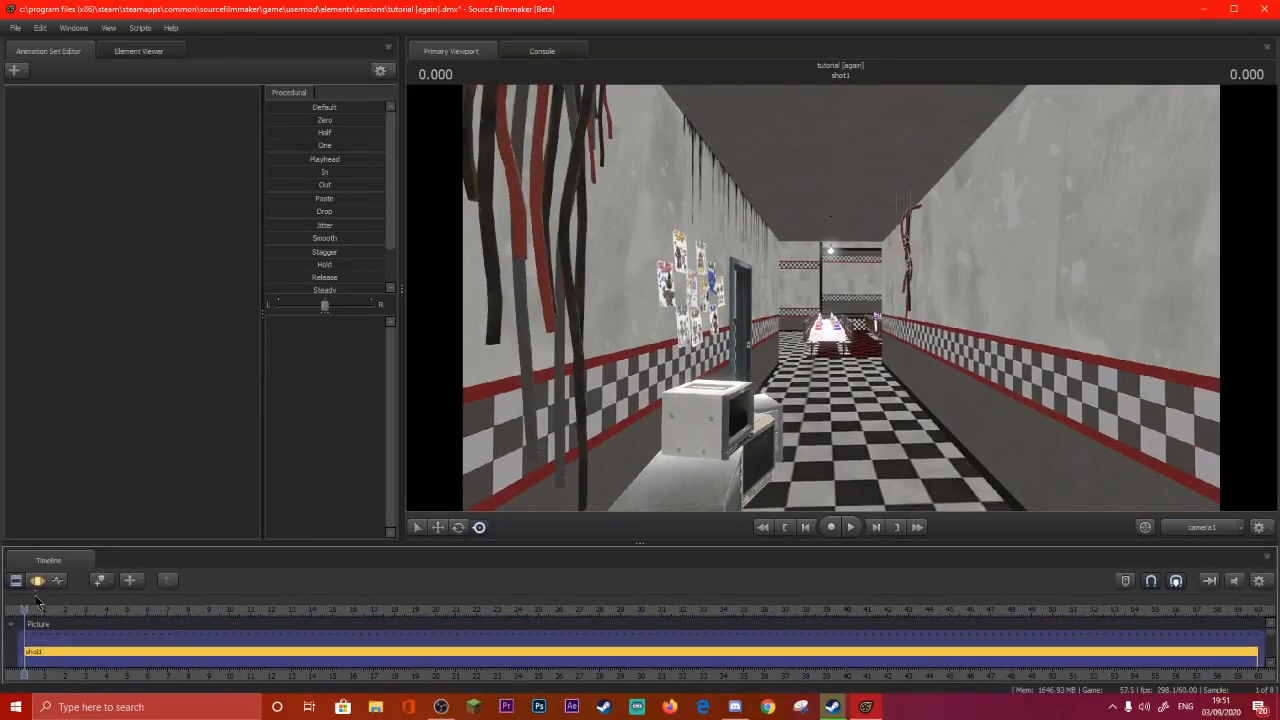
Find the song with the filter "fnaf fanko" and add its WAV clip to the Music track.
{"action": "left_click_drag", "start_coordinate": [1274, 632], "coordinate": [1276, 650]}
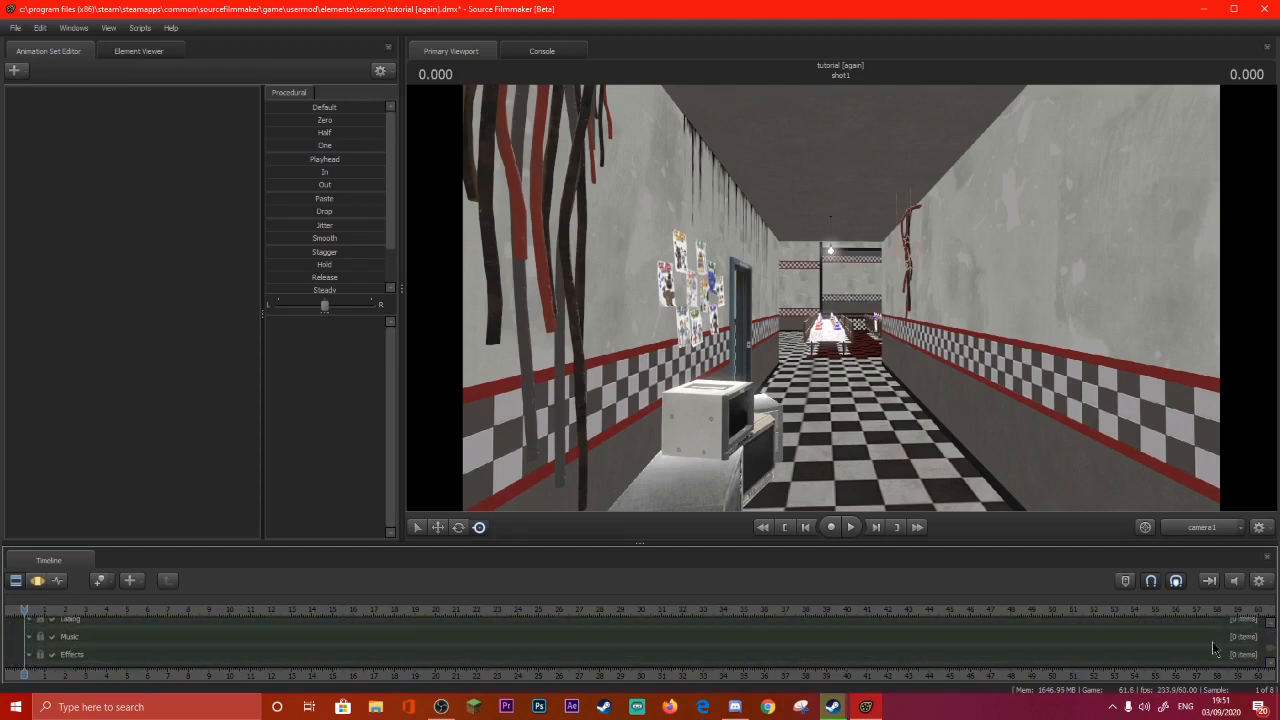
{"action": "right_click", "coordinate": [849, 645]}
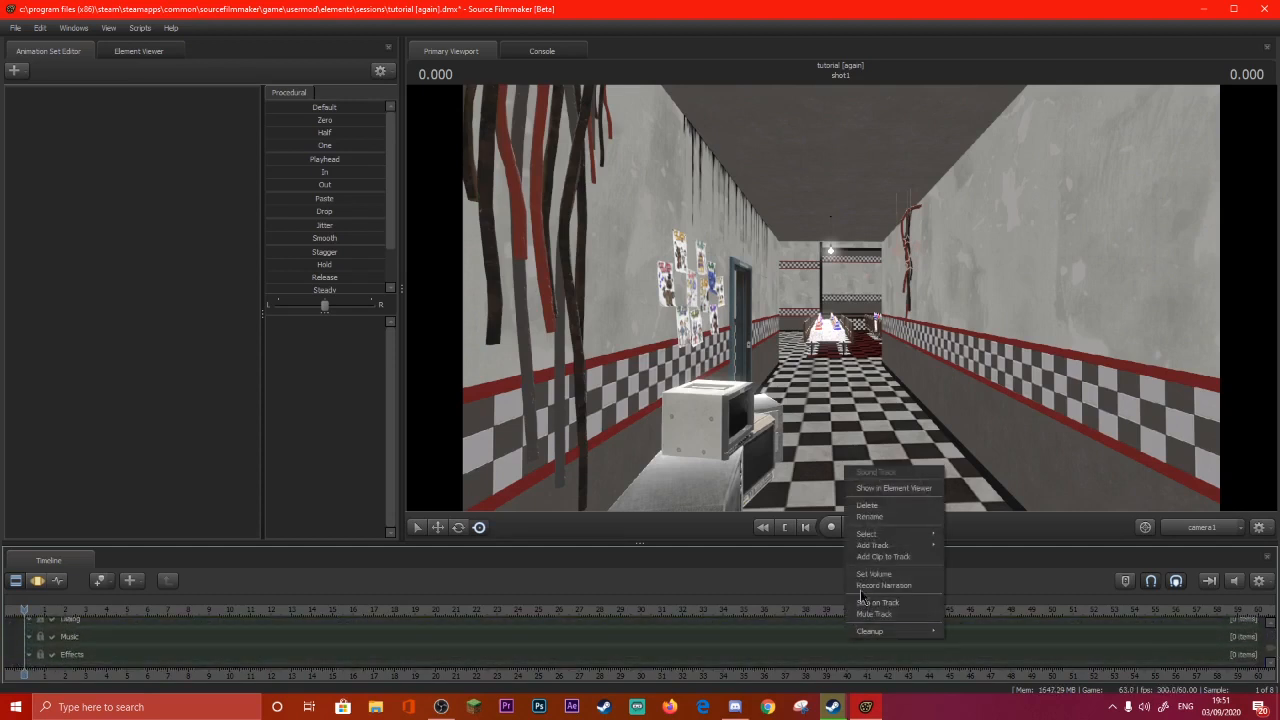
{"action": "left_click", "coordinate": [870, 556]}
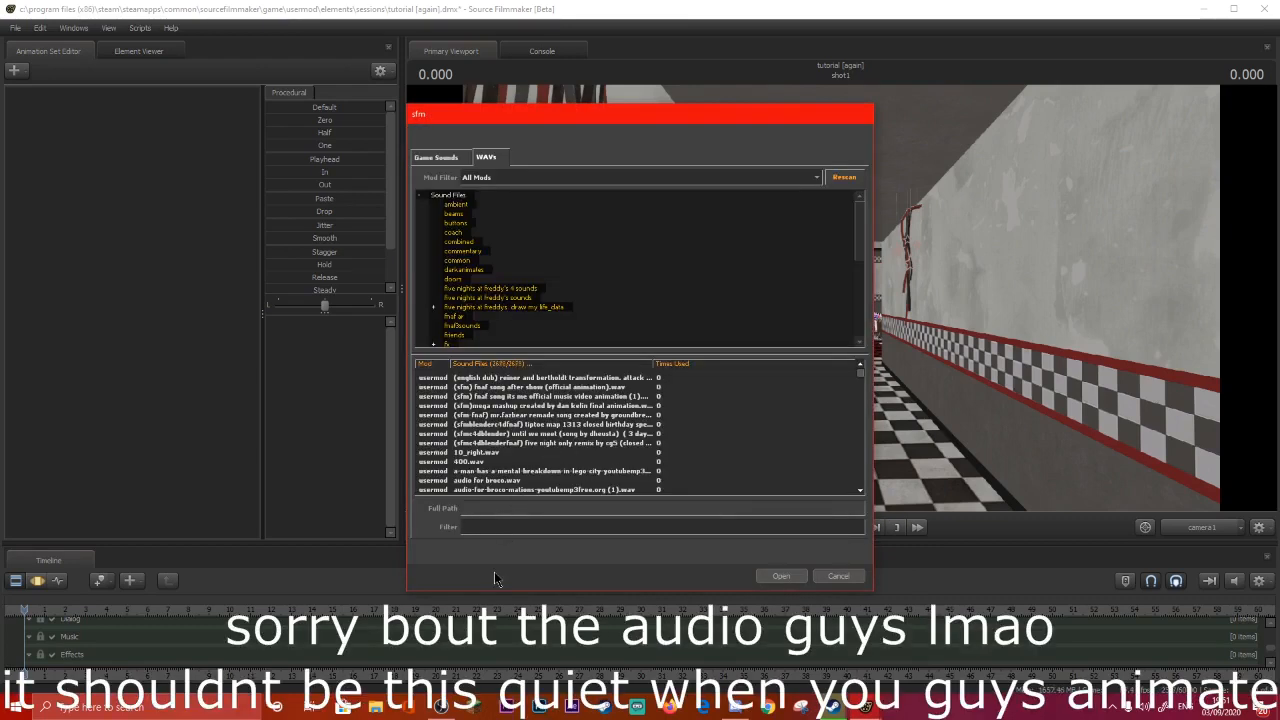
{"action": "type", "text": "fnaf"}
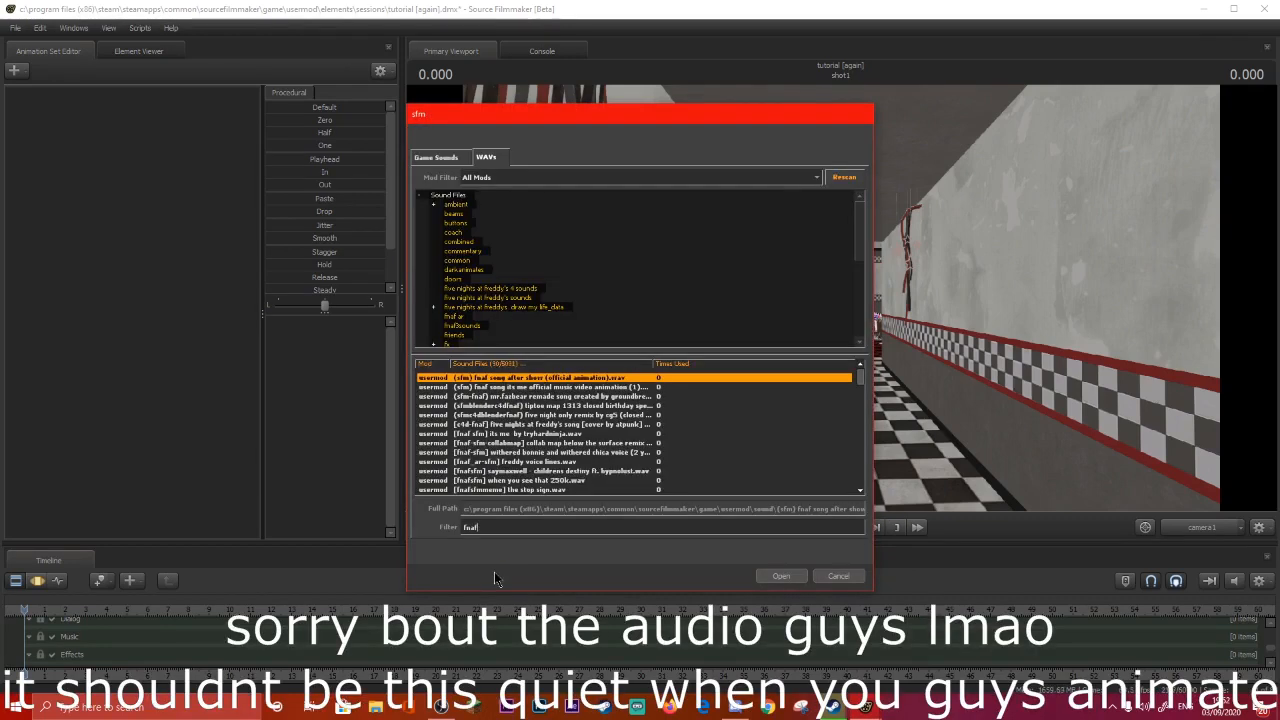
{"action": "type", "text": " fanko"}
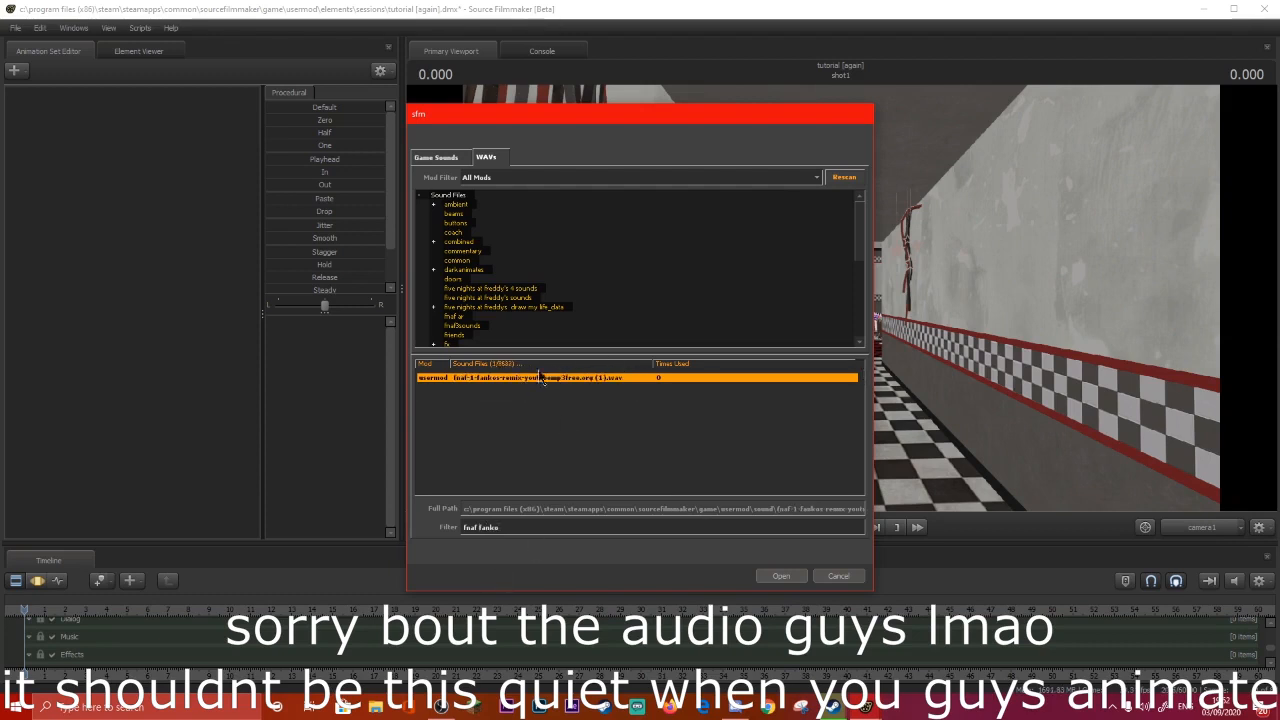
{"action": "left_click", "coordinate": [781, 577]}
{"action": "left_click_drag", "start_coordinate": [1273, 656], "coordinate": [1273, 624]}
Advance the camera along the hallway to the blue doorway, still facing the party tables.
{"action": "key", "text": "w"}
{"action": "left_click_drag", "start_coordinate": [966, 452], "coordinate": [988, 430]}
{"action": "key", "text": "w"}
Play and scrub the song to find the cut point and split its clip at 18.900 seconds.
{"action": "left_click", "coordinate": [720, 648]}
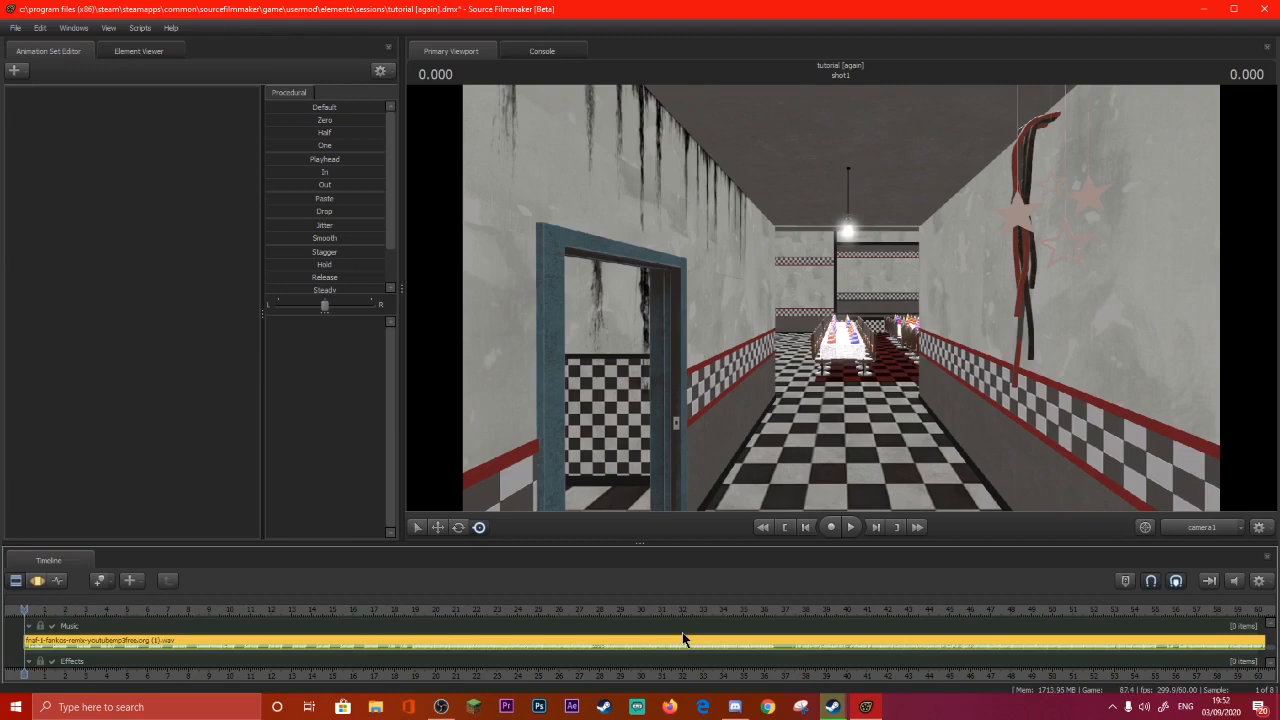
{"action": "key", "text": "space"}
{"action": "left_click_drag", "start_coordinate": [47, 611], "coordinate": [385, 609]}
{"action": "key", "text": "space"}
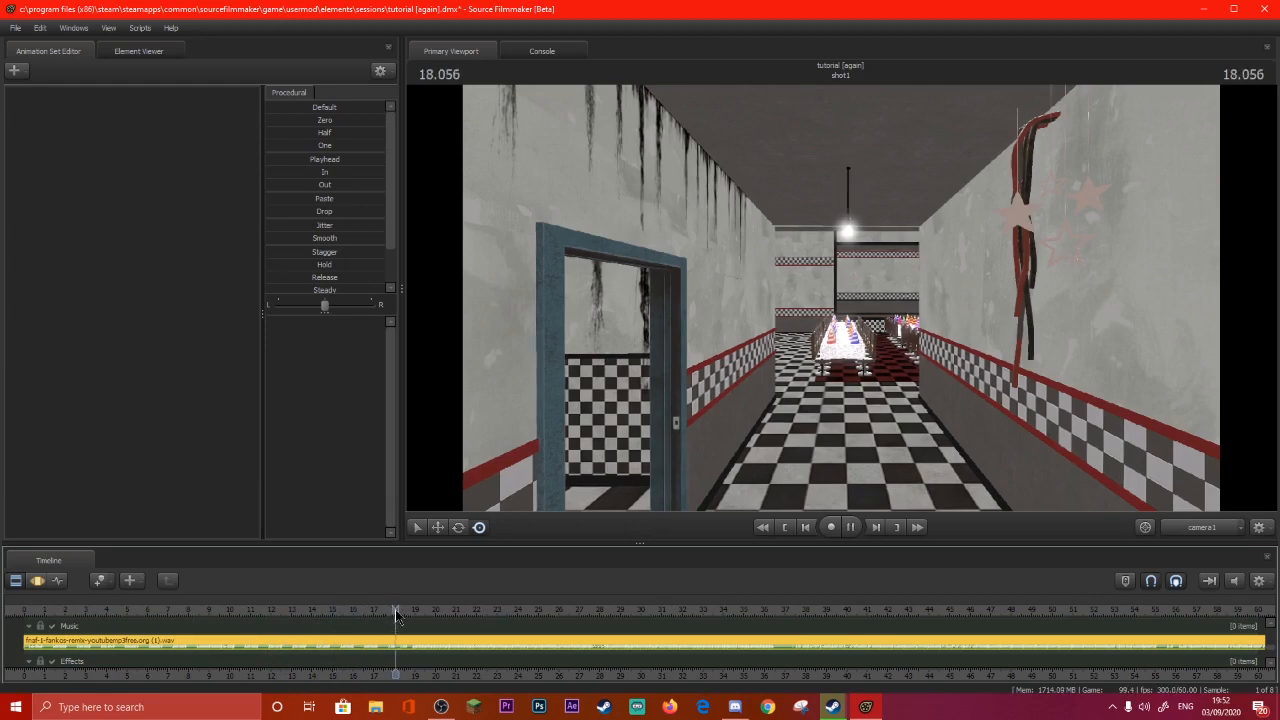
{"action": "mouse_move", "coordinate": [439, 610]}
{"action": "left_mouse_down"}
{"action": "mouse_move", "coordinate": [165, 612]}
{"action": "mouse_move", "coordinate": [414, 610]}
{"action": "left_mouse_up"}
{"action": "scroll", "coordinate": [413, 610], "scroll_direction": "up", "scroll_amount": 2}
{"action": "scroll", "coordinate": [413, 610], "scroll_direction": "up", "scroll_amount": 2}
{"action": "left_click", "coordinate": [413, 610]}
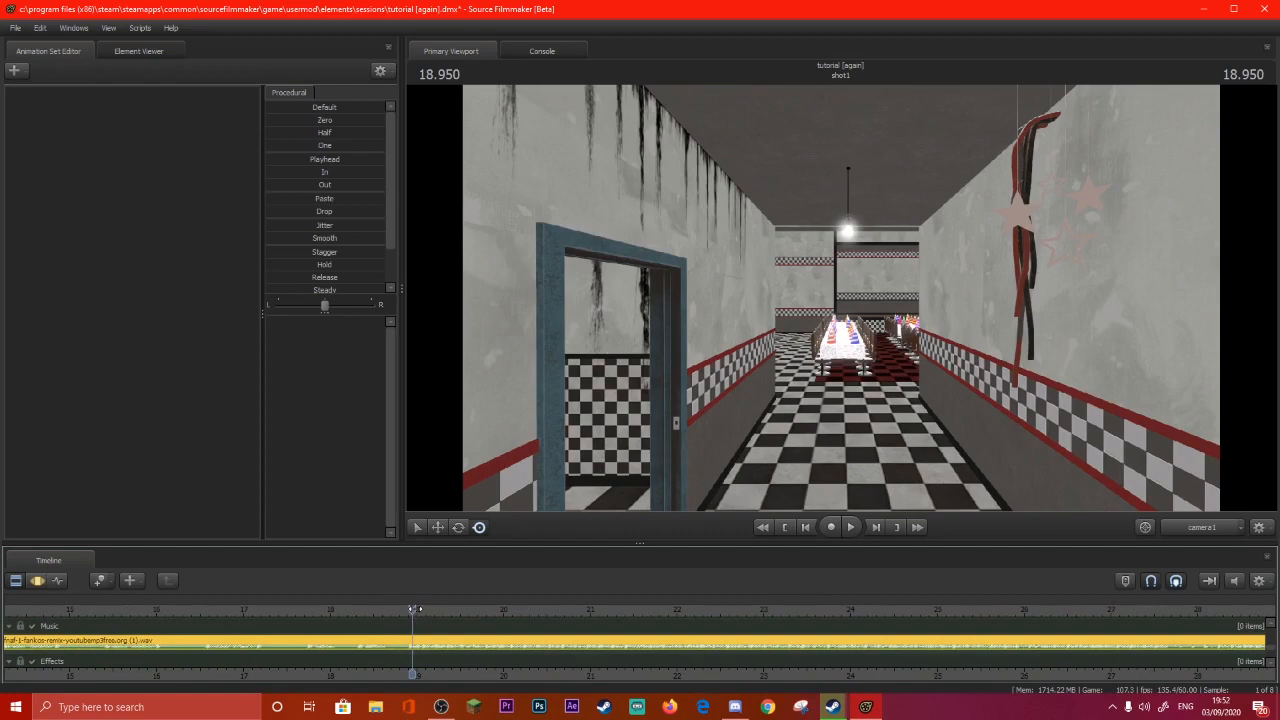
{"action": "left_click_drag", "start_coordinate": [413, 609], "coordinate": [409, 608]}
{"action": "key", "text": "b"}
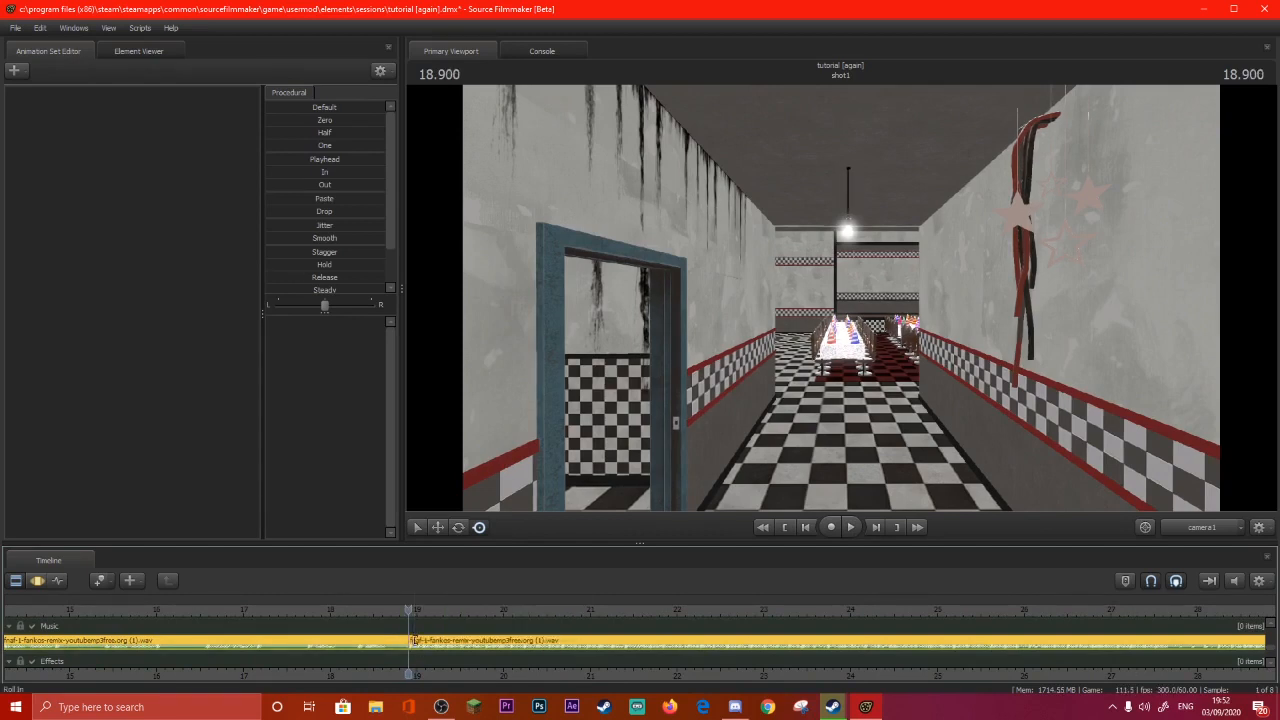
Delete the song section before the cut and move the remaining clip to the start of the timeline.
{"action": "left_click", "coordinate": [420, 647]}
{"action": "left_click", "coordinate": [388, 650]}
{"action": "left_click", "coordinate": [417, 646]}
{"action": "left_click", "coordinate": [375, 646]}
{"action": "right_click", "coordinate": [377, 645]}
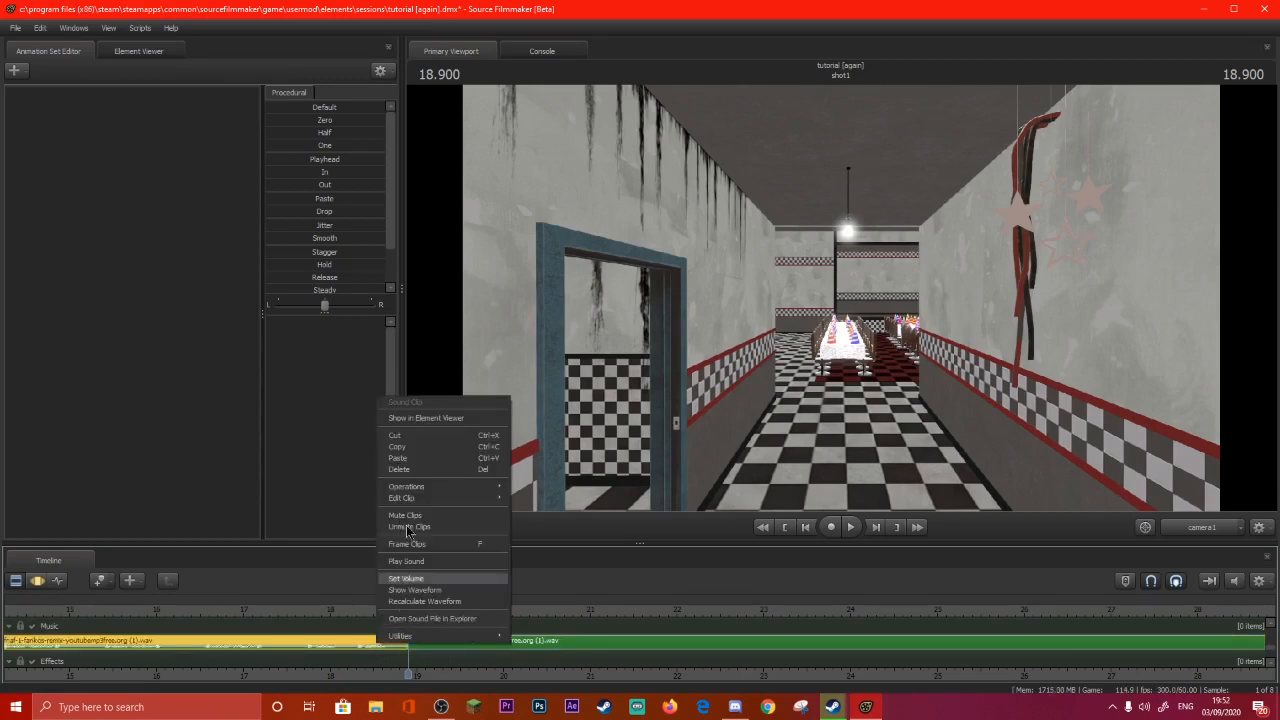
{"action": "left_click", "coordinate": [398, 469]}
{"action": "scroll", "coordinate": [454, 639], "scroll_direction": "down", "scroll_amount": 3}
{"action": "scroll", "coordinate": [491, 648], "scroll_direction": "down", "scroll_amount": 2}
{"action": "left_click_drag", "start_coordinate": [525, 646], "coordinate": [339, 663]}
Play the trimmed song from the beginning and return the playhead to 0.066 seconds.
{"action": "left_click_drag", "start_coordinate": [408, 610], "coordinate": [215, 618]}
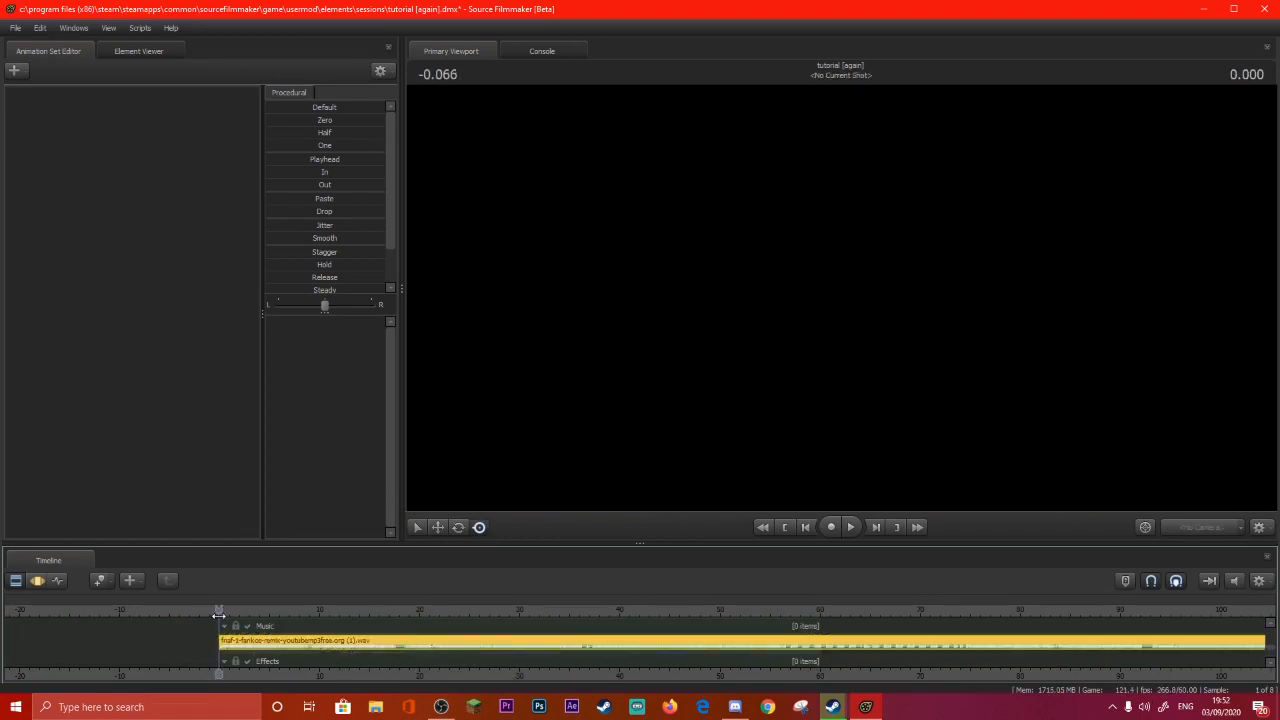
{"action": "key", "text": "space"}
{"action": "scroll", "coordinate": [235, 652], "scroll_direction": "up", "scroll_amount": 4}
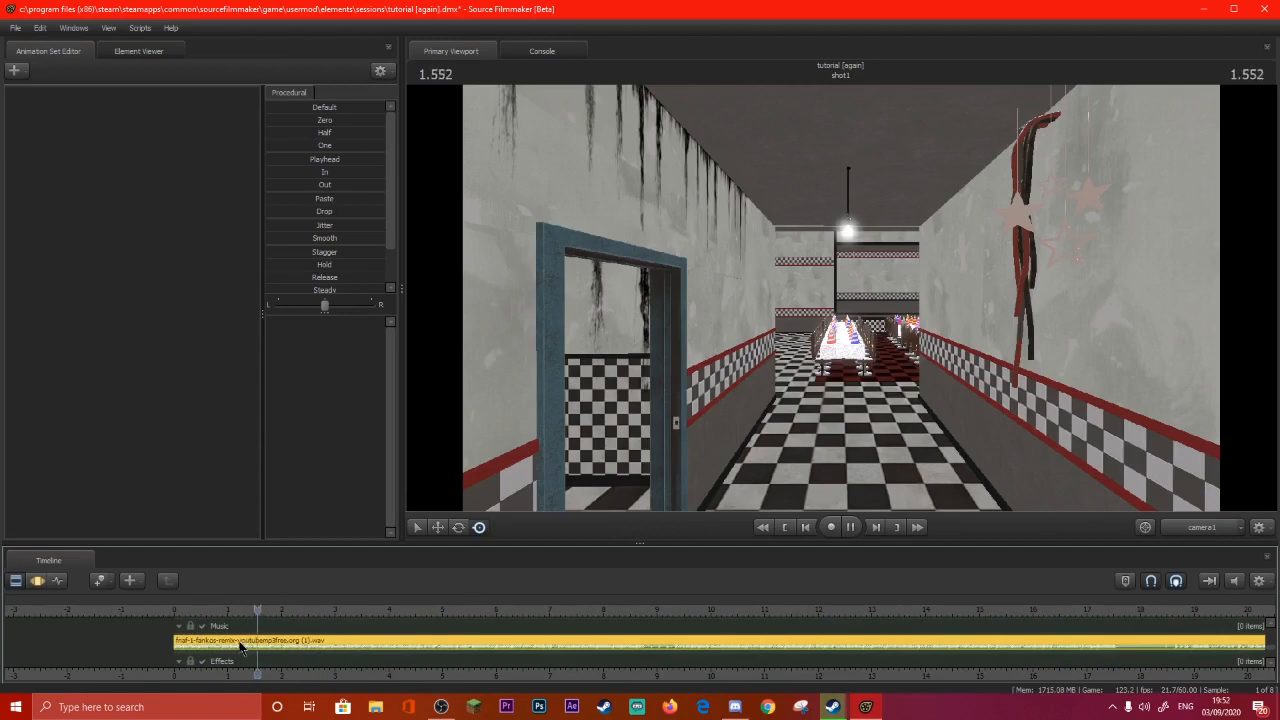
{"action": "left_click_drag", "start_coordinate": [174, 610], "coordinate": [178, 610]}
Fly the camera back down the hallway and aim it through the office doorway at the desk and green lamp.
{"action": "key", "text": "s"}
{"action": "left_click_drag", "start_coordinate": [989, 294], "coordinate": [1054, 222]}
{"action": "key", "text": "s"}
{"action": "key", "text": "d"}
{"action": "key", "text": "w"}
{"action": "key", "text": "s"}
{"action": "key", "text": "s"}
{"action": "key", "text": "w"}
{"action": "key", "text": "s"}
{"action": "key", "text": "w"}
{"action": "key", "text": "s"}
{"action": "key", "text": "s"}
{"action": "left_click_drag", "start_coordinate": [841, 298], "coordinate": [846, 344]}
{"action": "left_click_drag", "start_coordinate": [856, 151], "coordinate": [867, 200]}
{"action": "left_click_drag", "start_coordinate": [842, 431], "coordinate": [828, 441]}
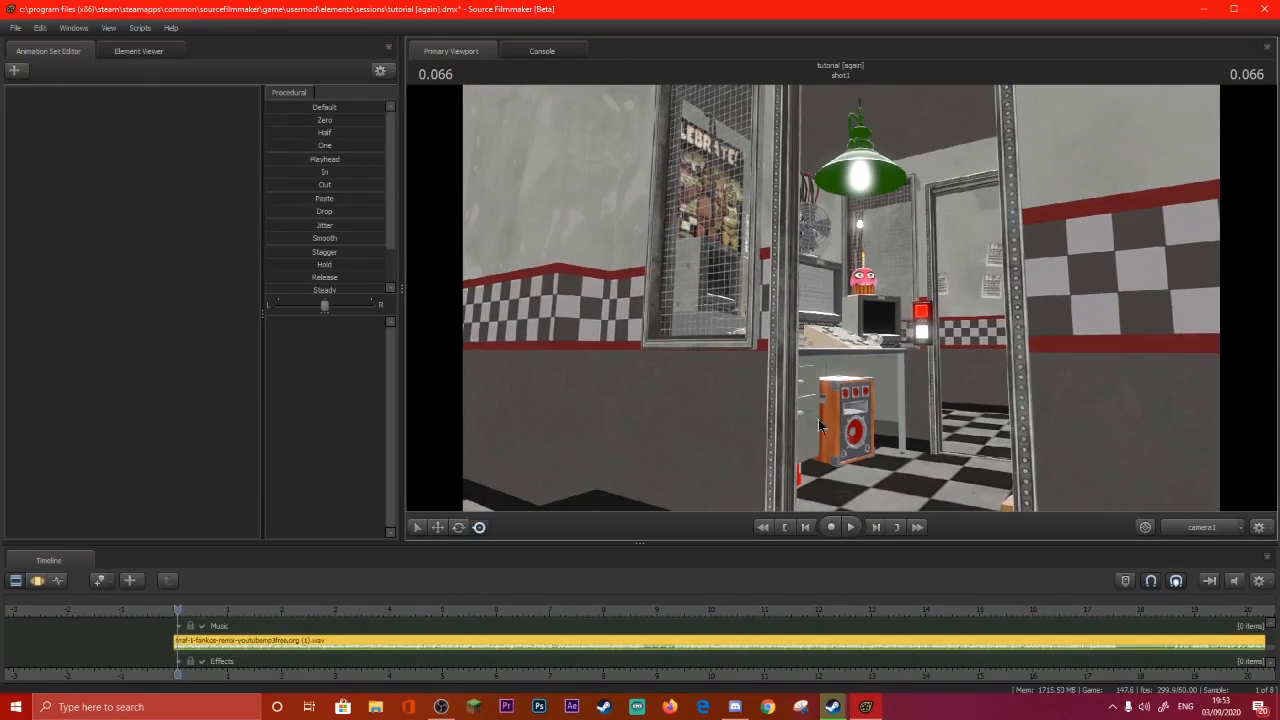
Play the opening of the song, return the playhead to 0.016 seconds, and aim the camera down the hallway past the old monitors.
{"action": "key", "text": "space"}
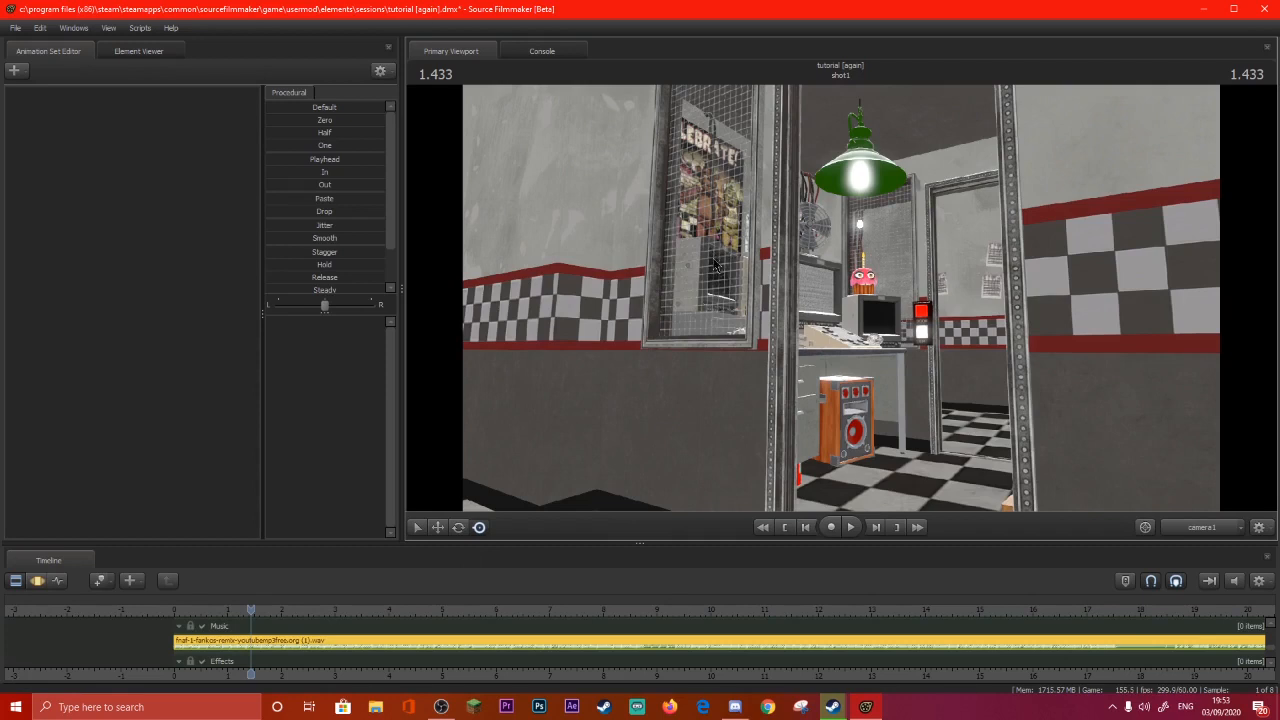
{"action": "left_click_drag", "start_coordinate": [251, 612], "coordinate": [175, 610]}
{"action": "left_click_drag", "start_coordinate": [723, 398], "coordinate": [620, 376]}
{"action": "key", "text": "w"}
{"action": "key", "text": "w"}
{"action": "key", "text": "s"}
{"action": "key", "text": "w"}
{"action": "key", "text": "s"}
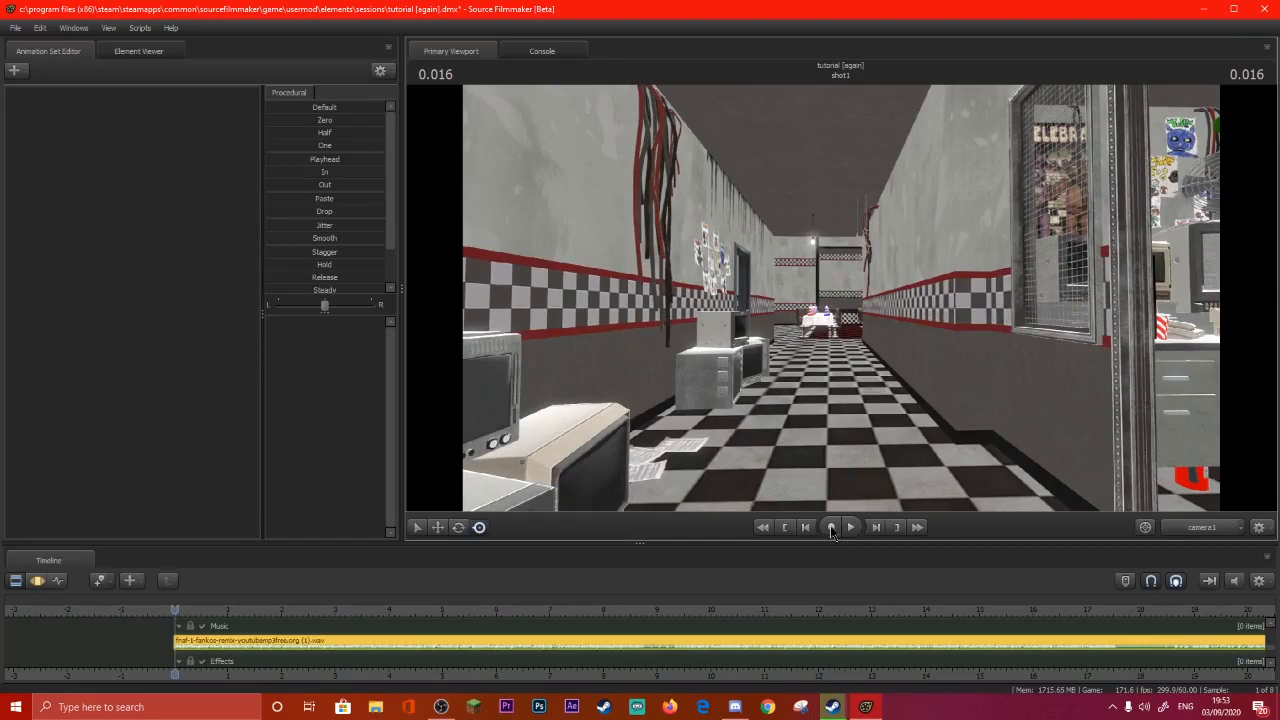
Record the game from 0.000 seconds using the default record options and the third person camera.
{"action": "left_click", "coordinate": [850, 527]}
{"action": "key", "text": "space"}
{"action": "left_click", "coordinate": [831, 527]}
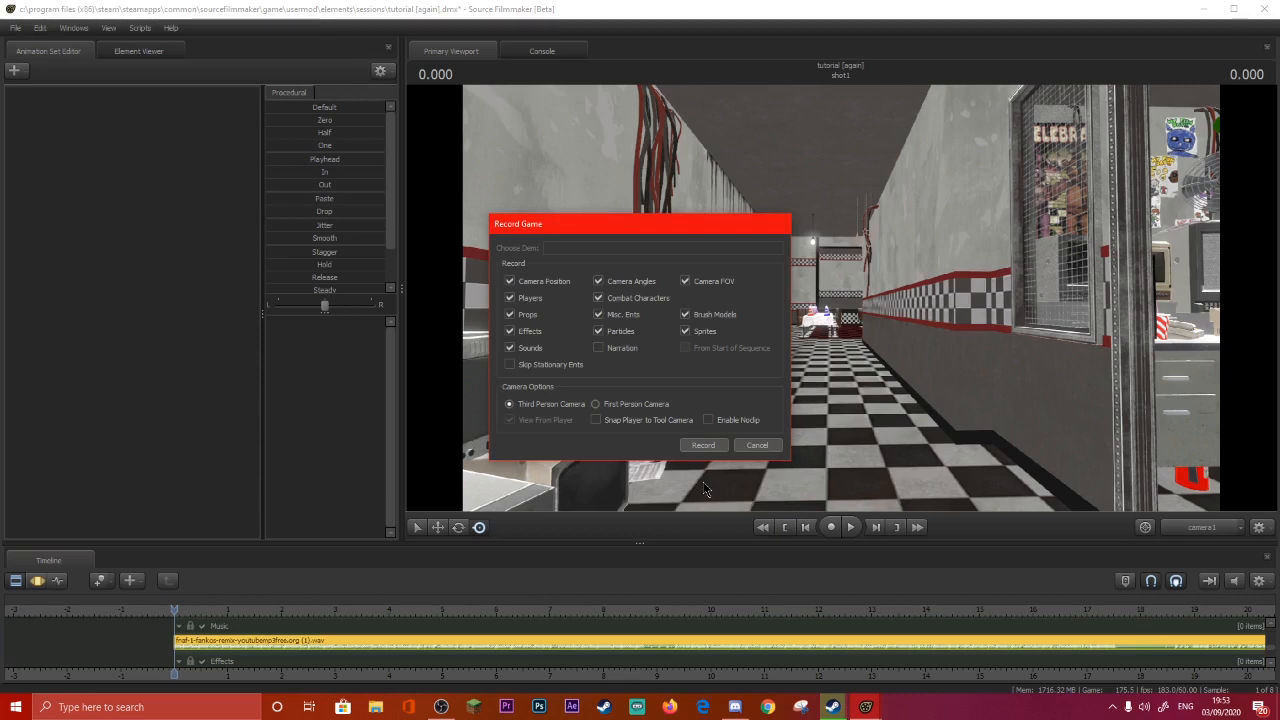
{"action": "left_click", "coordinate": [700, 445]}
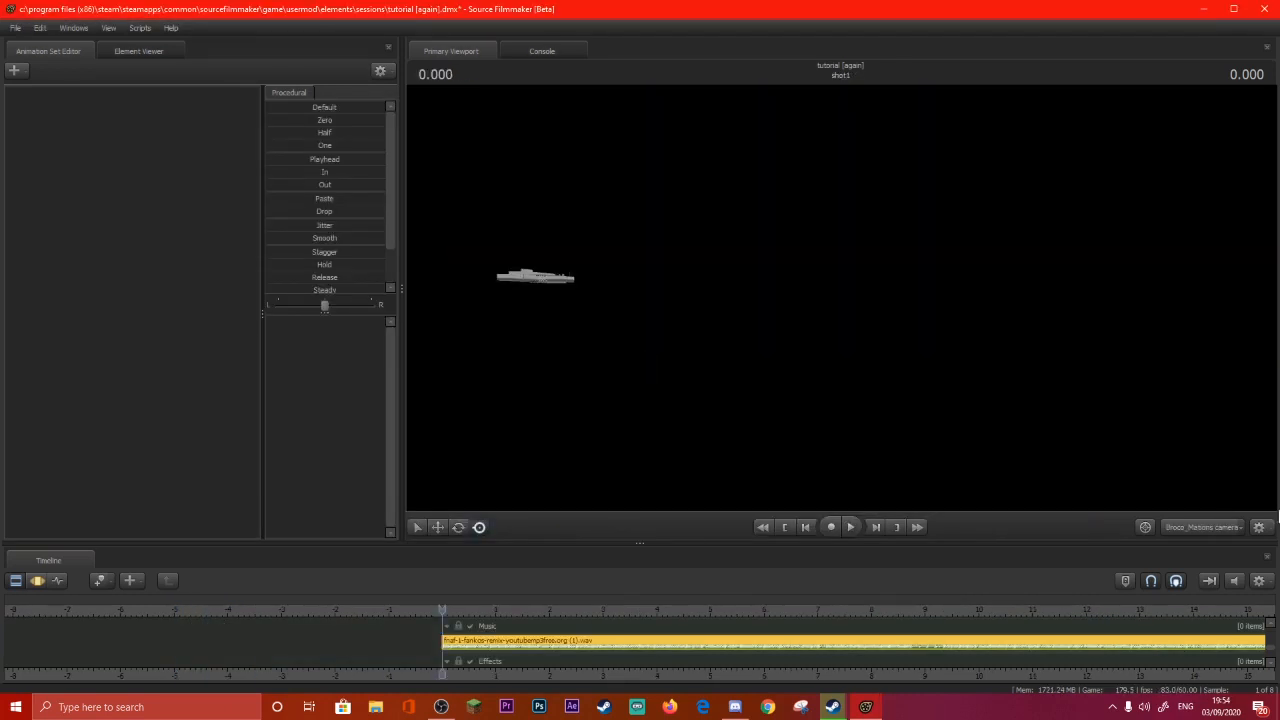
Change the scene camera back to camera1 and frame the hallway beside the office window.
{"action": "left_click", "coordinate": [1245, 530]}
{"action": "mouse_move", "coordinate": [1225, 578]}
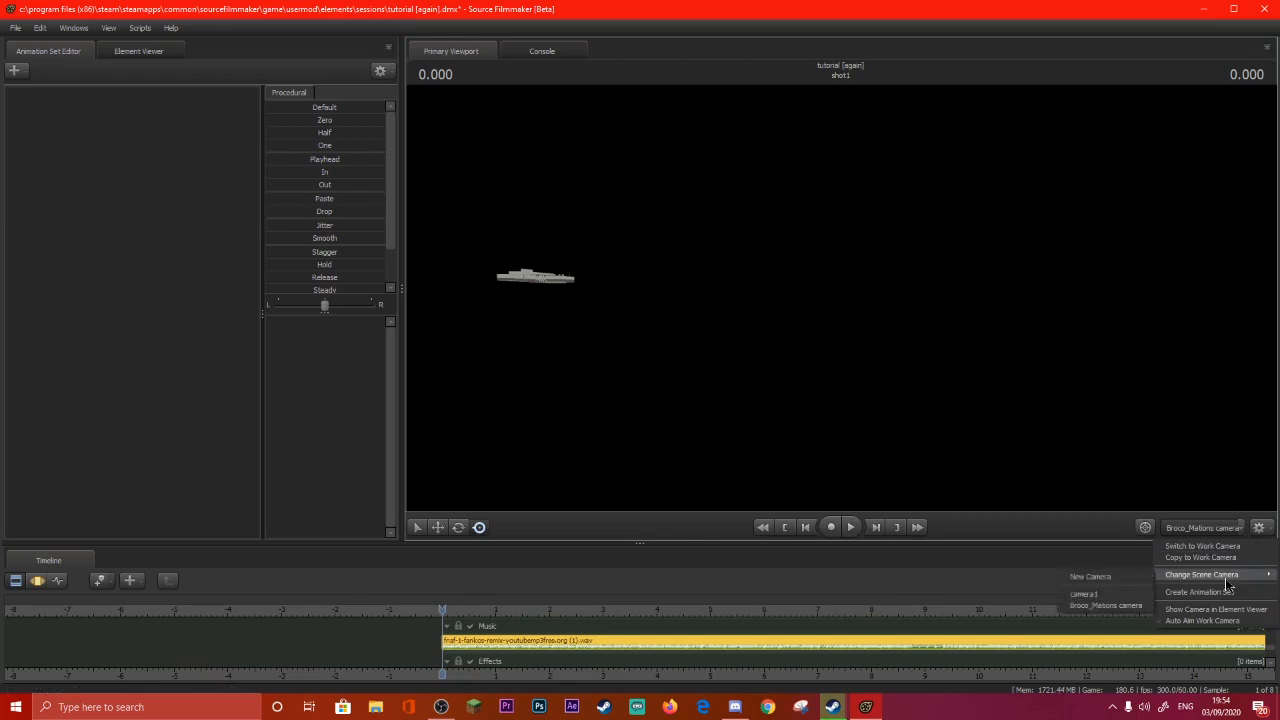
{"action": "left_click", "coordinate": [1121, 591]}
{"action": "left_click_drag", "start_coordinate": [1025, 413], "coordinate": [945, 408]}
{"action": "key", "text": "w"}
{"action": "key", "text": "s"}
{"action": "key", "text": "w"}
{"action": "key", "text": "s"}
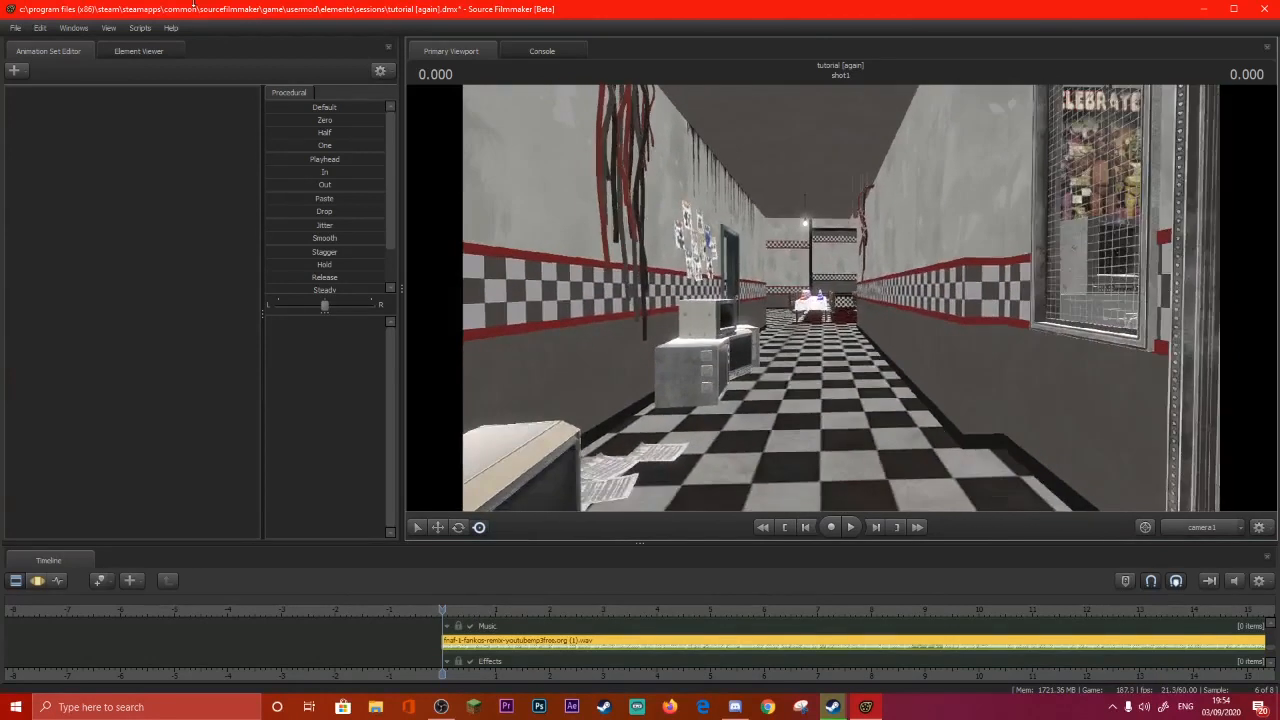
Filter the existing elements by "door" and create animation sets for both fnaf1door models.
{"action": "left_click", "coordinate": [15, 74]}
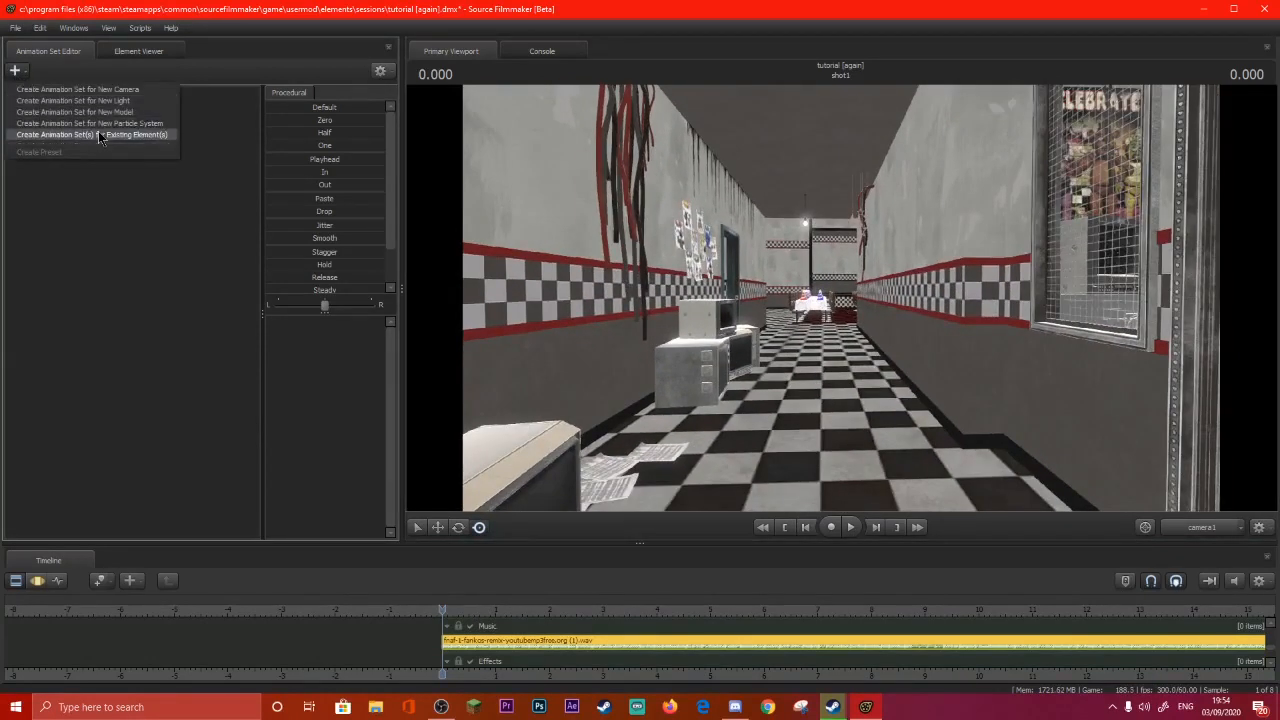
{"action": "left_click", "coordinate": [99, 134]}
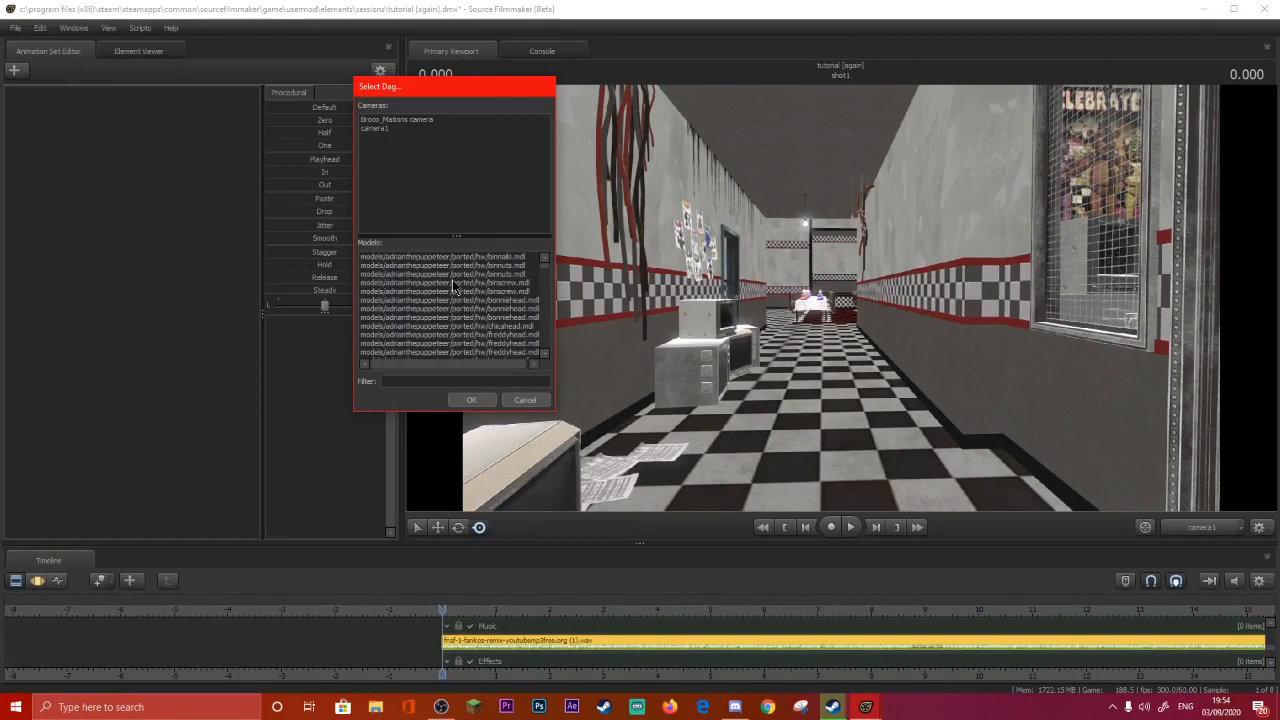
{"action": "scroll", "coordinate": [452, 292], "scroll_direction": "down", "scroll_amount": 2}
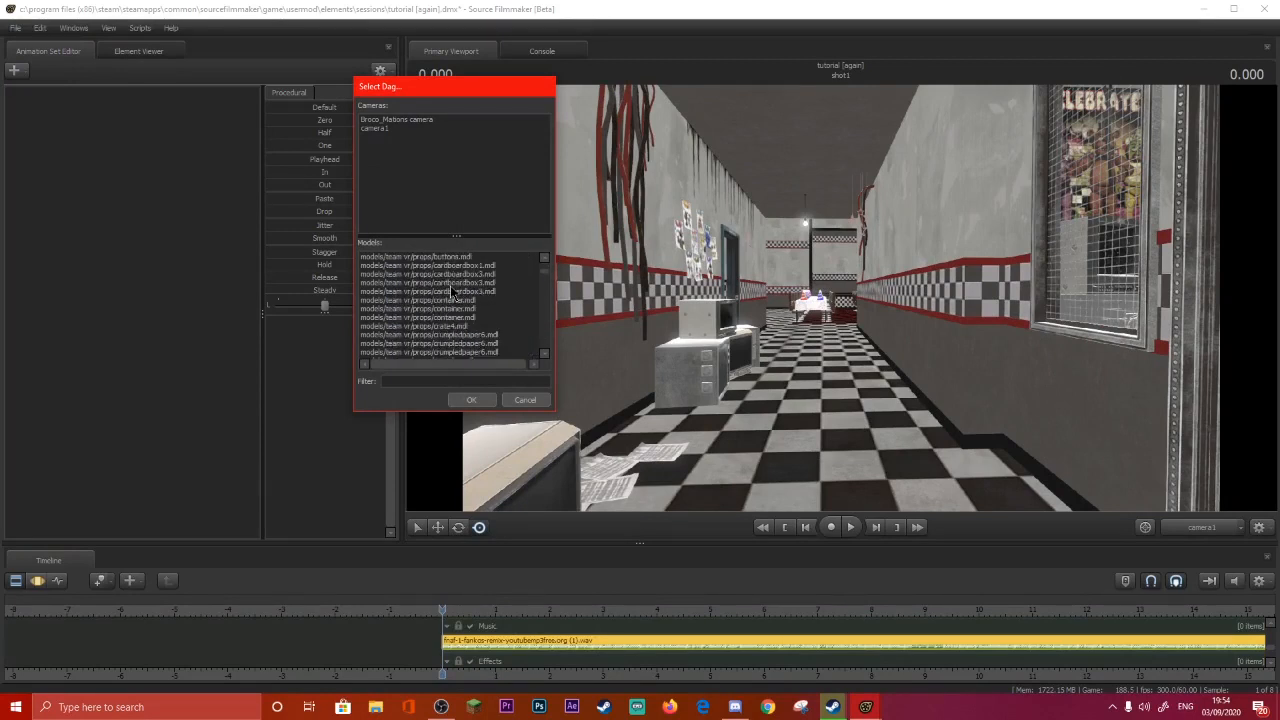
{"action": "scroll", "coordinate": [452, 292], "scroll_direction": "down", "scroll_amount": 2}
{"action": "left_click", "coordinate": [462, 382]}
{"action": "type", "text": "door"}
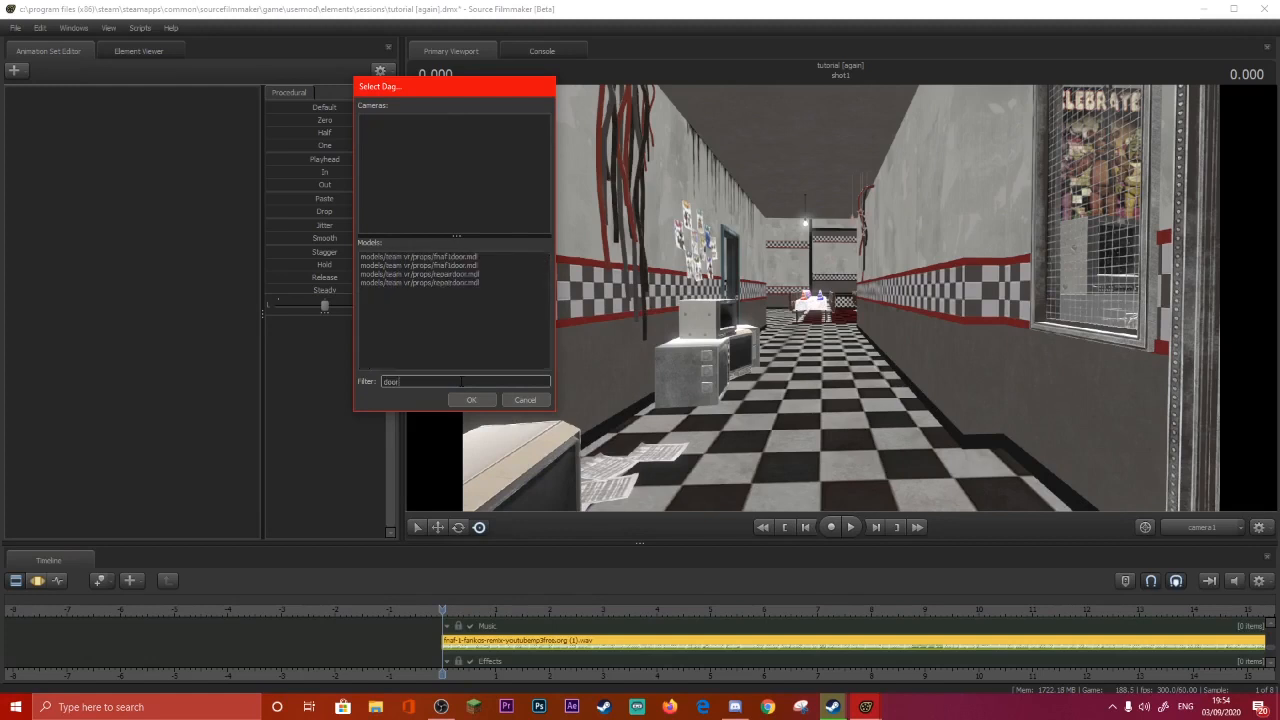
{"action": "left_click", "coordinate": [445, 266]}
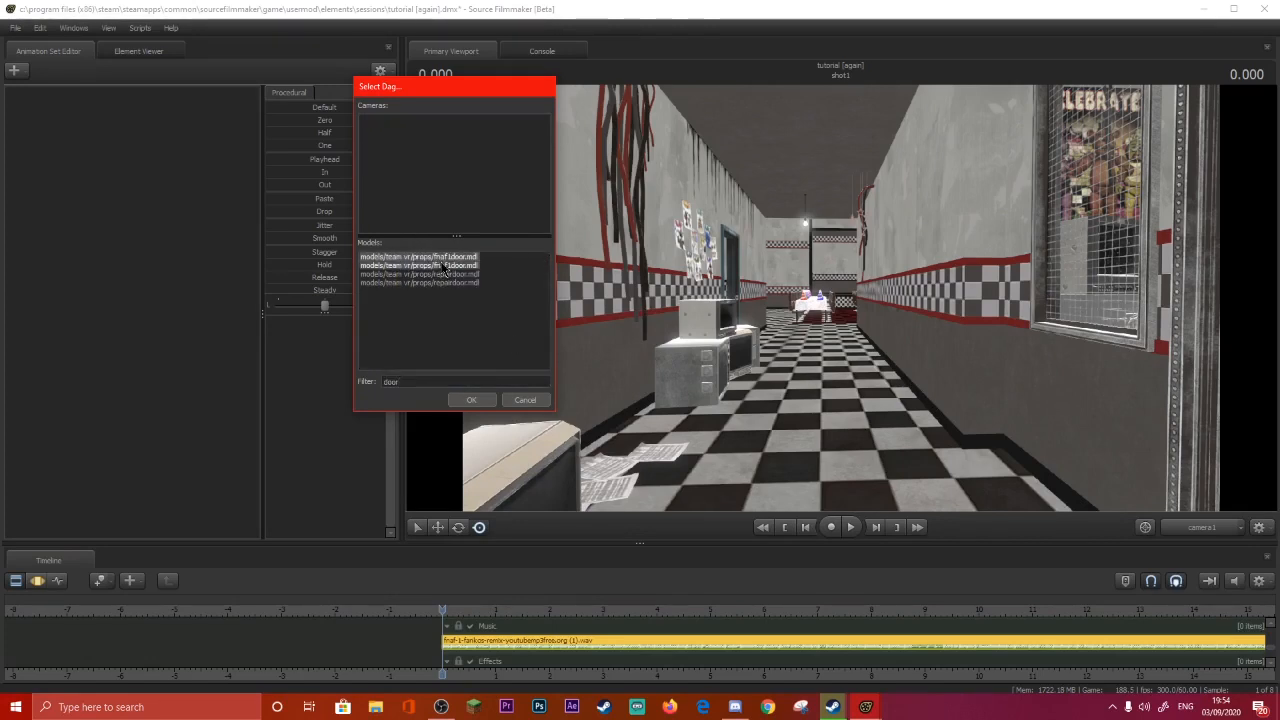
{"action": "left_click", "coordinate": [471, 399]}
Frame the office doorway from below and try to move the bip_idle bone of fnaf1door in the Motion Editor.
{"action": "mouse_move", "coordinate": [831, 189]}
{"action": "left_mouse_down"}
{"action": "mouse_move", "coordinate": [795, 212]}
{"action": "mouse_move", "coordinate": [831, 189]}
{"action": "left_mouse_up"}
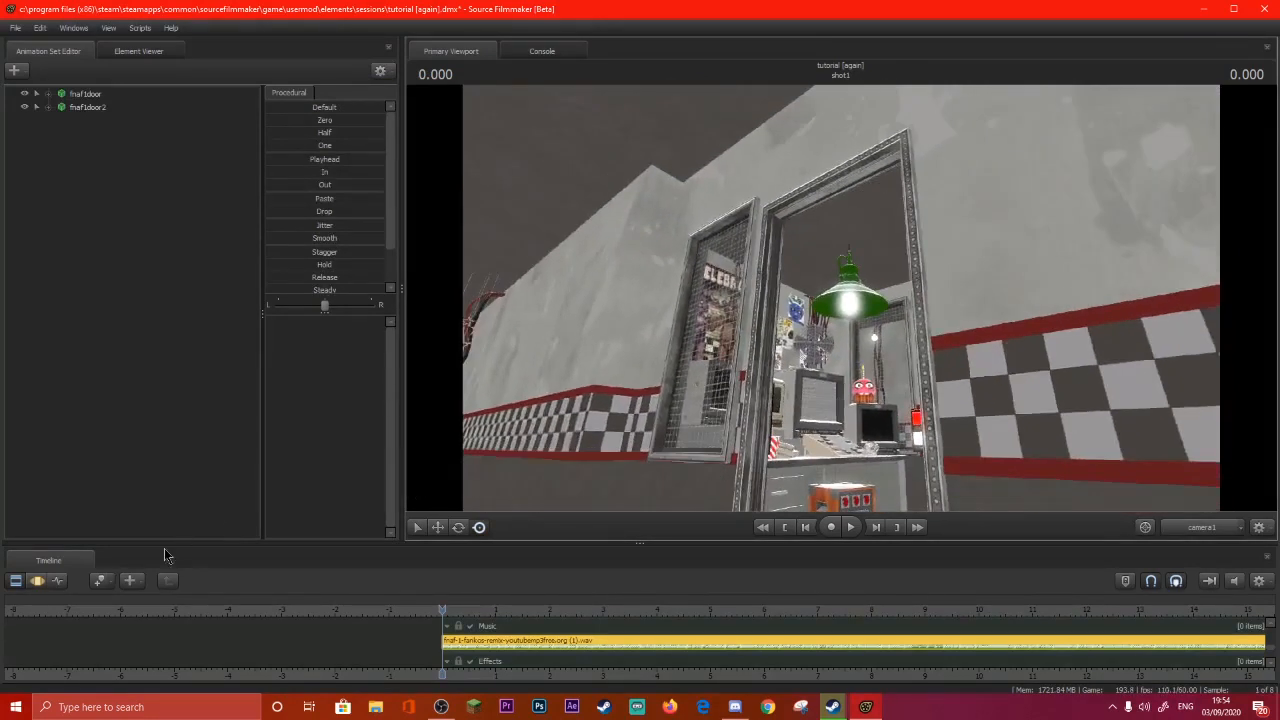
{"action": "left_click", "coordinate": [38, 582]}
{"action": "right_click", "coordinate": [614, 418]}
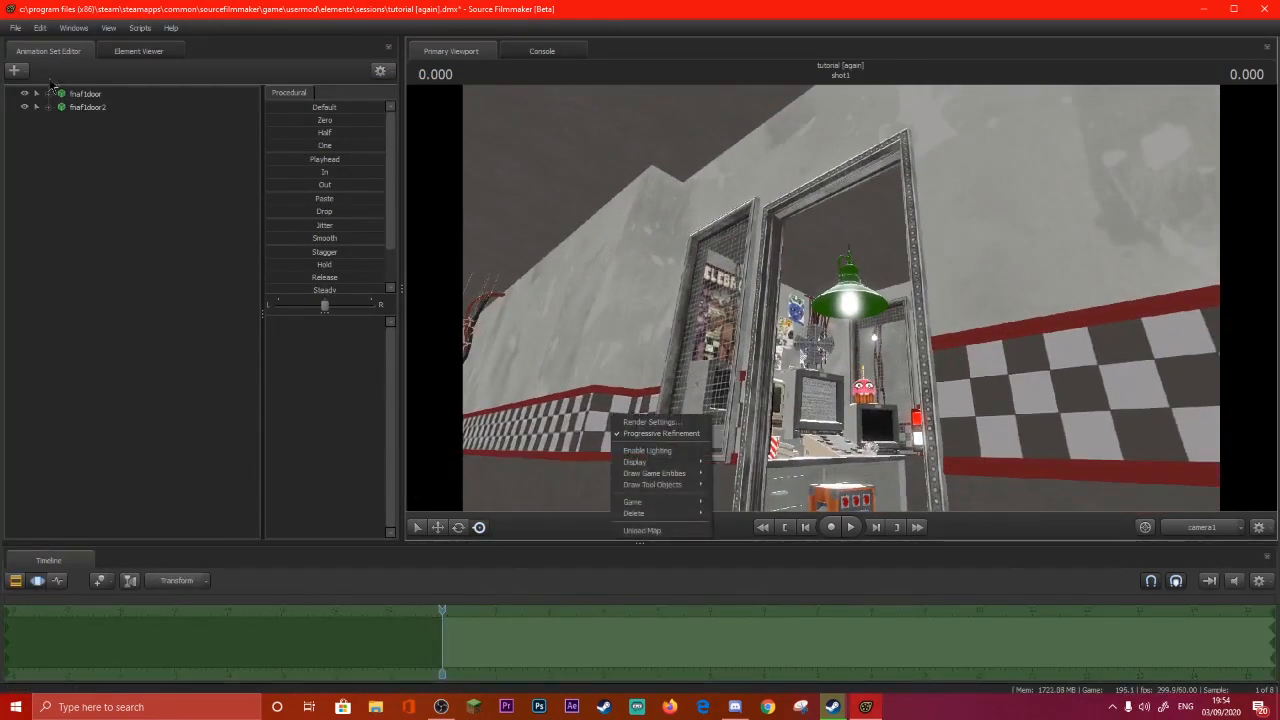
{"action": "left_click", "coordinate": [825, 215]}
{"action": "left_click", "coordinate": [826, 211]}
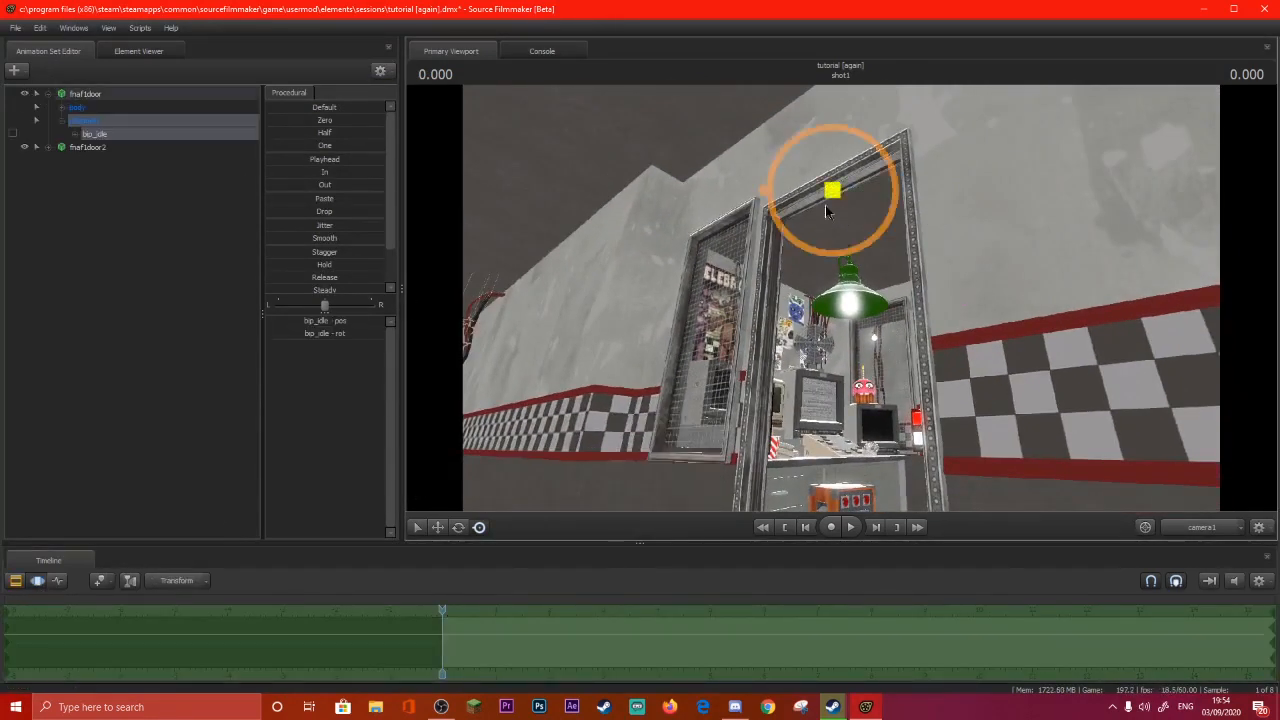
{"action": "left_click", "coordinate": [438, 527]}
{"action": "mouse_move", "coordinate": [831, 170]}
{"action": "left_mouse_down"}
{"action": "mouse_move", "coordinate": [829, 285]}
{"action": "mouse_move", "coordinate": [818, 180]}
{"action": "left_mouse_up"}
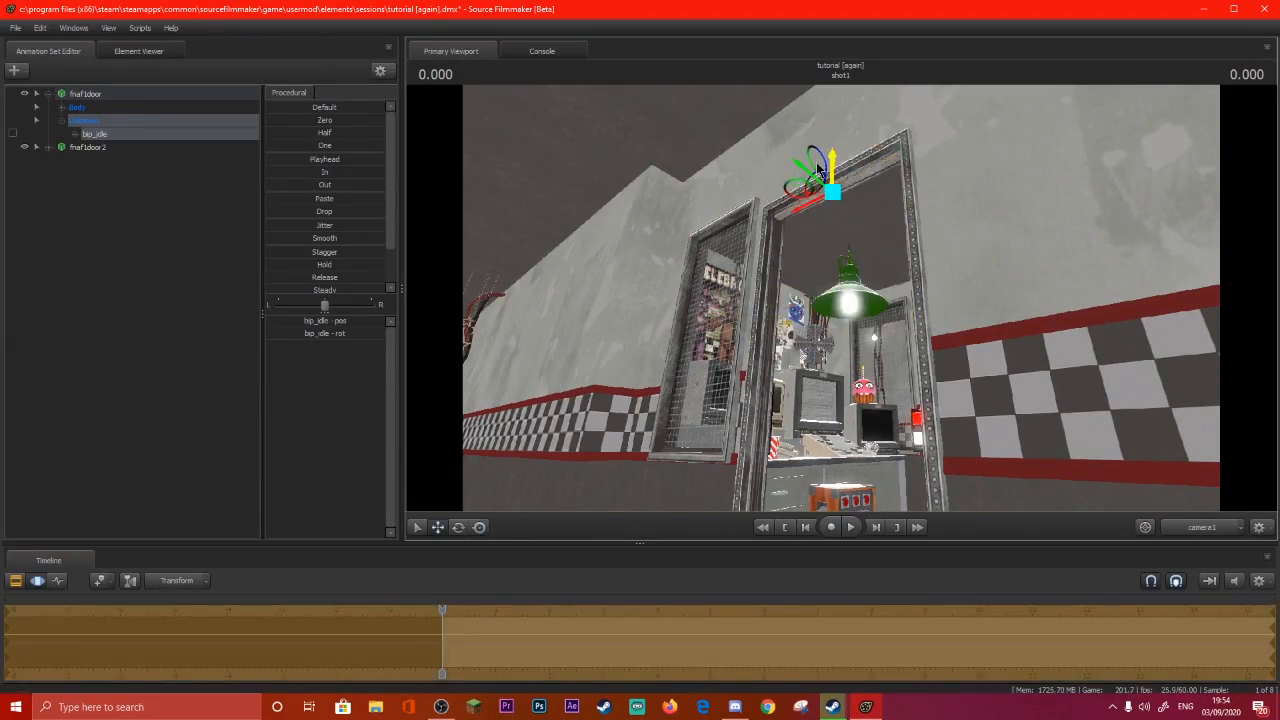
Return to the Clip Editor, select shot1, and split it at about 0.43 seconds.
{"action": "left_click", "coordinate": [15, 581]}
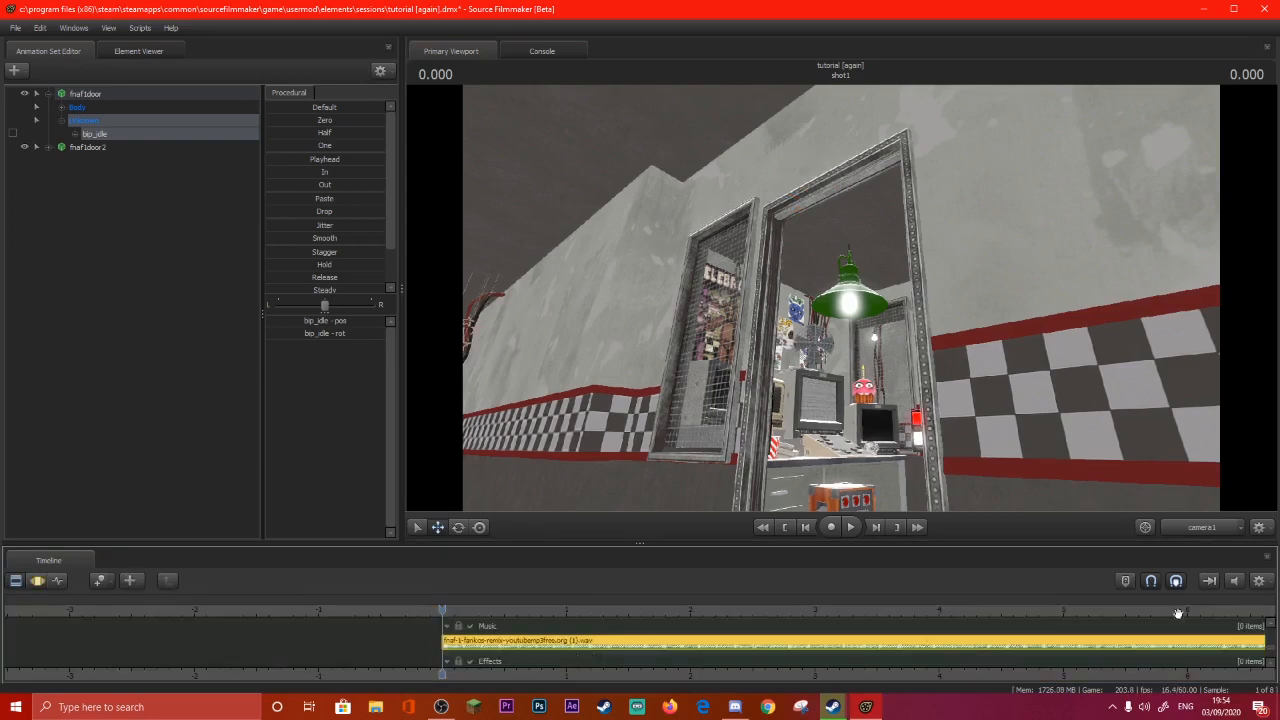
{"action": "left_click_drag", "start_coordinate": [1271, 653], "coordinate": [1274, 626]}
{"action": "left_click", "coordinate": [1273, 667]}
{"action": "left_click", "coordinate": [937, 643]}
{"action": "key", "text": "space"}
{"action": "key", "text": "space"}
{"action": "key", "text": "b"}
Scrub across the cut between the two shots and play from shot1 into shot2.
{"action": "left_click_drag", "start_coordinate": [480, 612], "coordinate": [559, 611]}
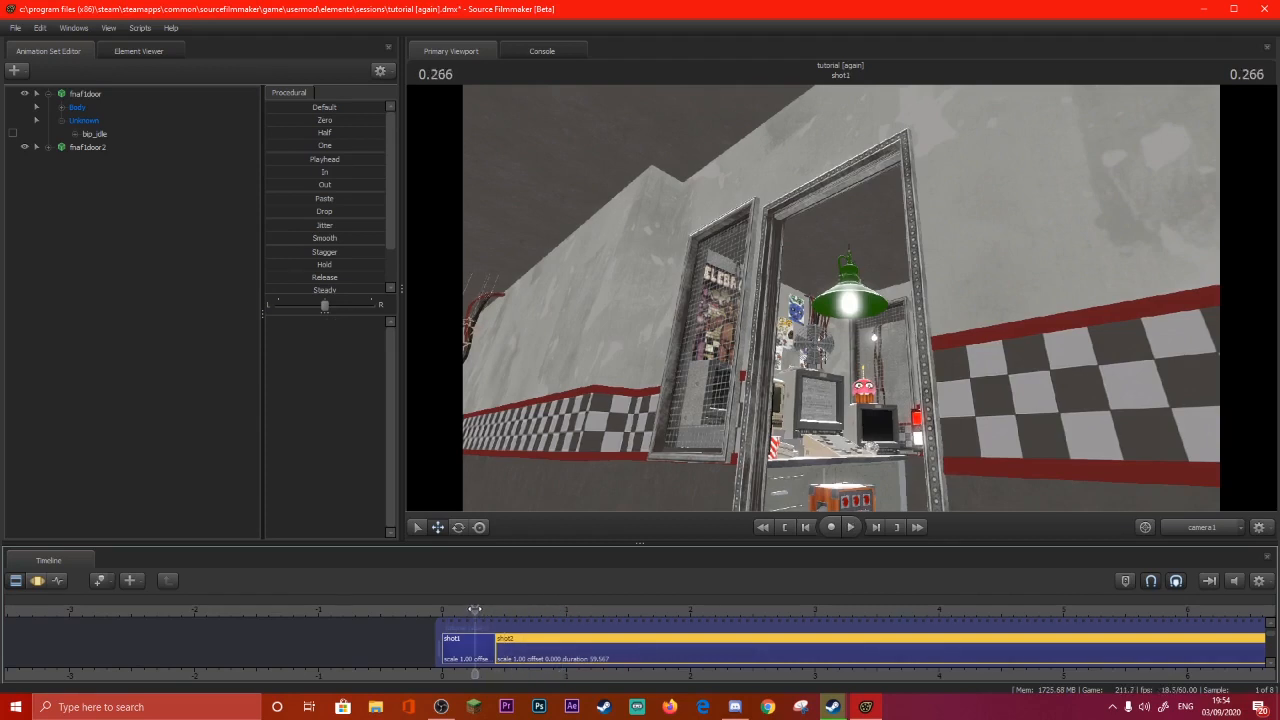
{"action": "left_click_drag", "start_coordinate": [494, 610], "coordinate": [463, 612]}
{"action": "key", "text": "space"}
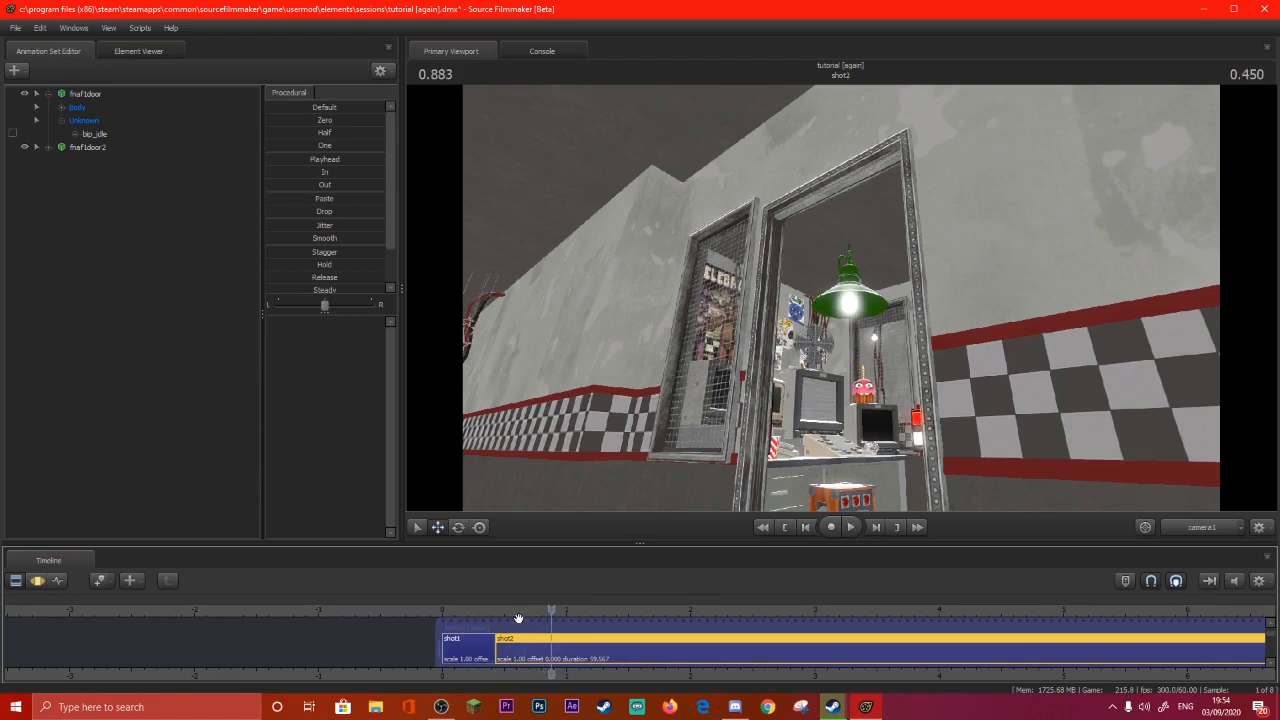
Undo the split of shot1, select the whole shot and return the playhead to its start.
{"action": "key", "text": "ctrl+z"}
{"action": "left_click", "coordinate": [555, 648]}
{"action": "left_click_drag", "start_coordinate": [550, 613], "coordinate": [444, 612]}
Move camera1 in close to the office doorway with the desk in view and save the session.
{"action": "left_click_drag", "start_coordinate": [783, 424], "coordinate": [738, 450]}
{"action": "key", "text": "s"}
{"action": "key", "text": "w"}
{"action": "key", "text": "s"}
{"action": "key", "text": "w"}
{"action": "key", "text": "w"}
{"action": "key", "text": "s"}
{"action": "left_click_drag", "start_coordinate": [841, 320], "coordinate": [841, 299]}
{"action": "left_click", "coordinate": [15, 29]}
{"action": "left_click", "coordinate": [34, 65]}
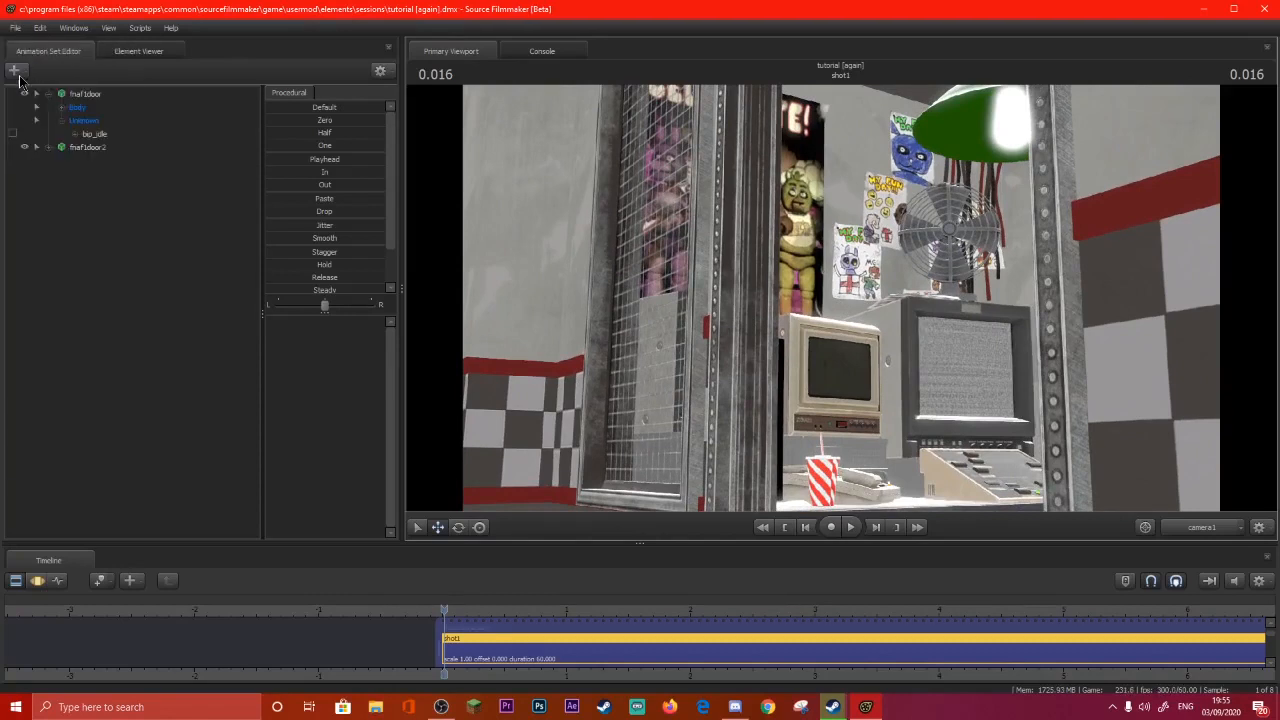
Pull camera1 back slightly from the office doorway and save the session again.
{"action": "left_click_drag", "start_coordinate": [898, 229], "coordinate": [841, 303]}
{"action": "key", "text": "s"}
{"action": "left_click", "coordinate": [15, 29]}
{"action": "left_click", "coordinate": [33, 66]}
{"action": "left_click", "coordinate": [15, 28]}
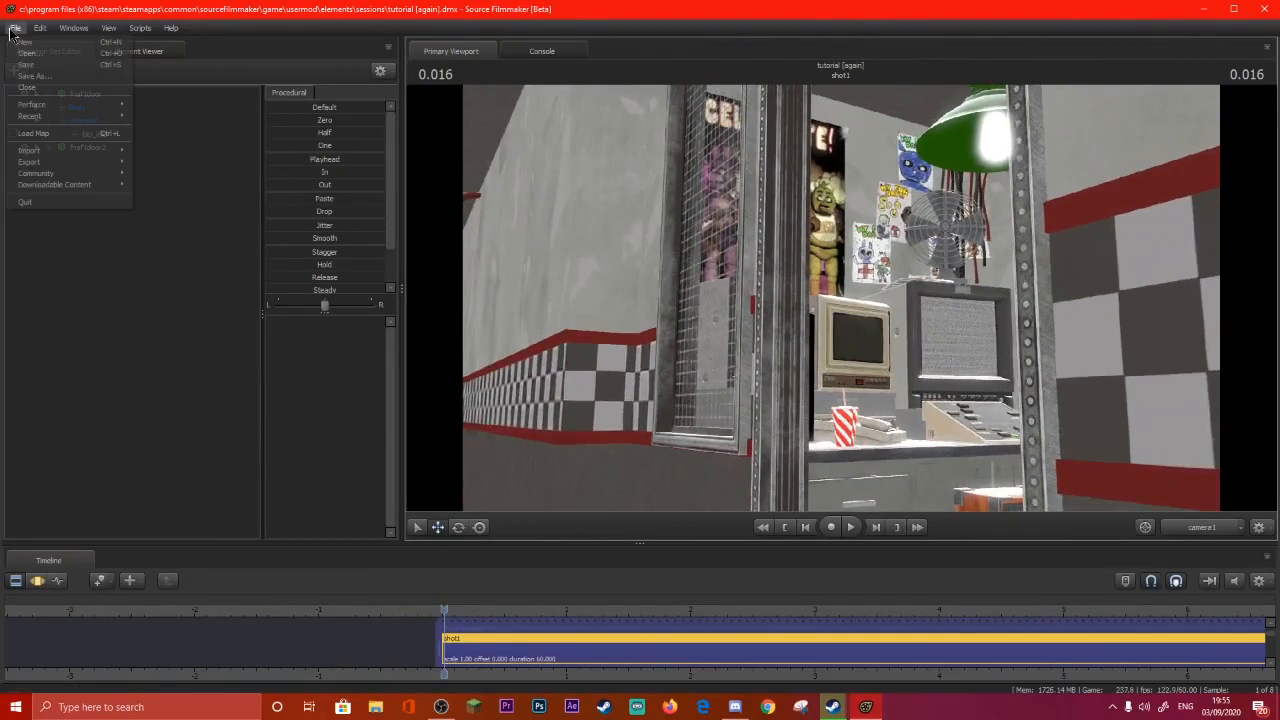
{"action": "left_click", "coordinate": [33, 65]}
{"action": "left_click", "coordinate": [17, 29]}
{"action": "left_click", "coordinate": [40, 66]}
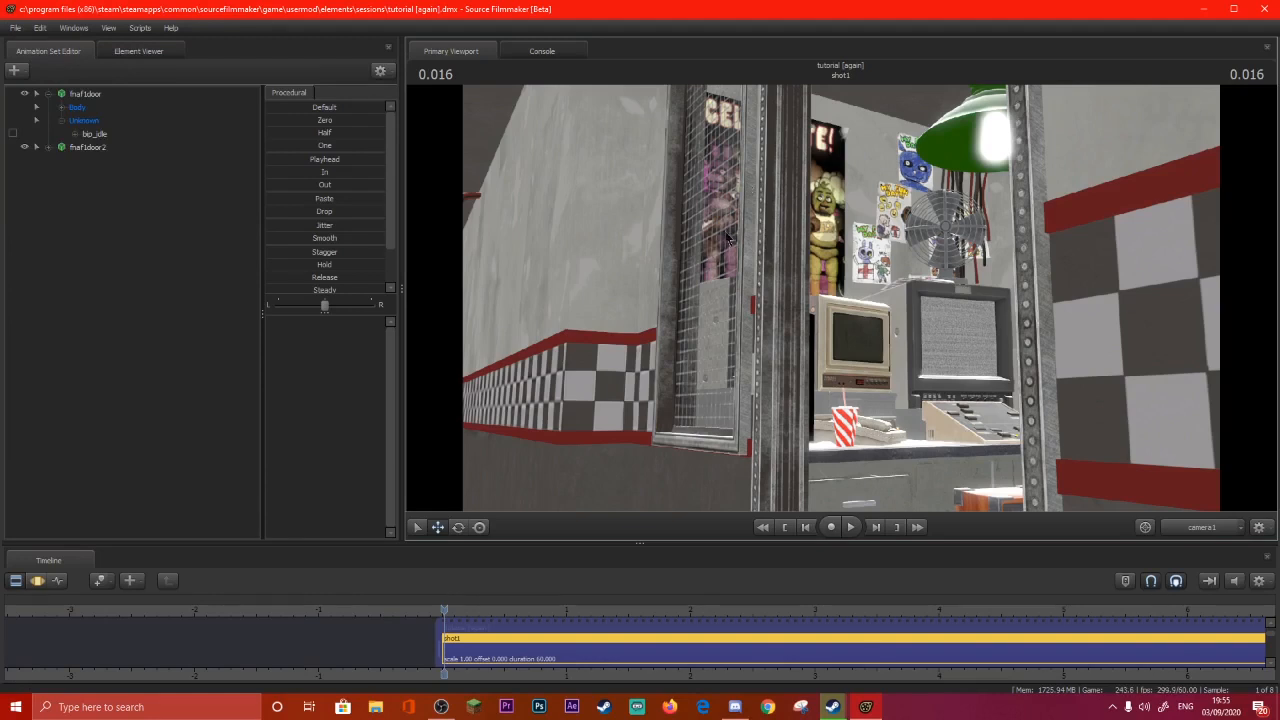
Turn camera1 to include the hallway beside the office doorway and save the session.
{"action": "left_click_drag", "start_coordinate": [792, 229], "coordinate": [826, 279]}
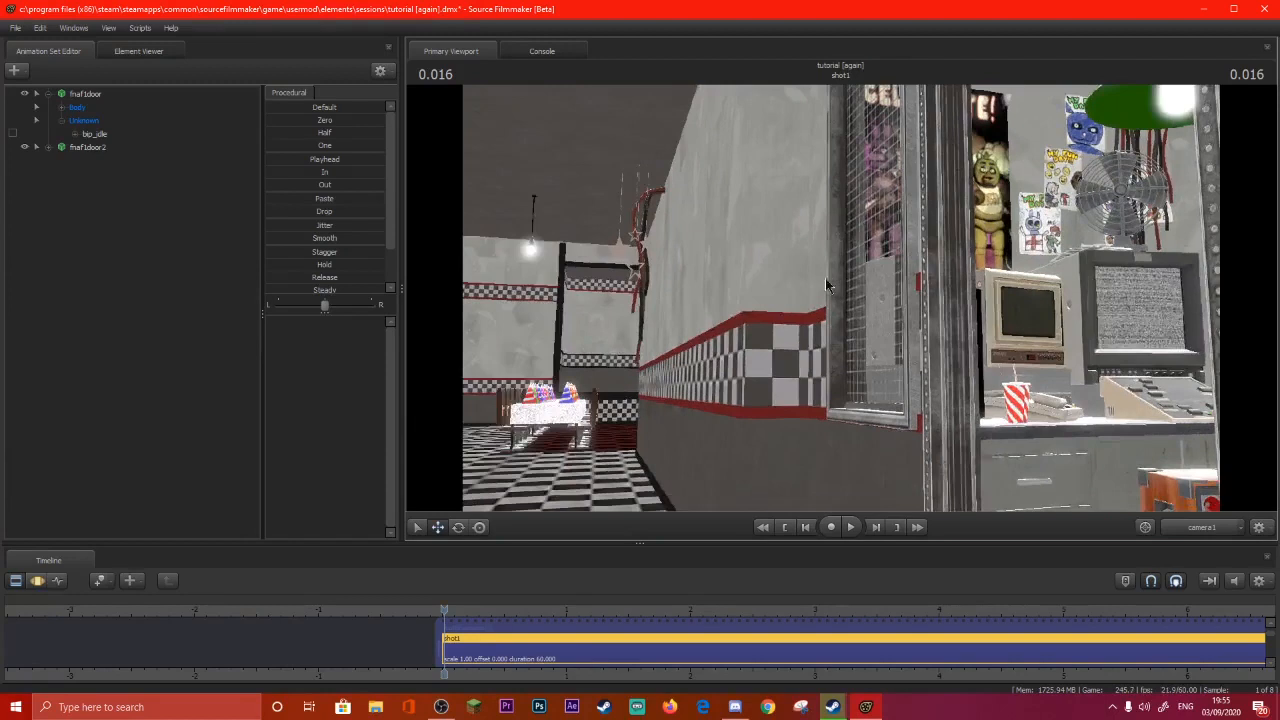
{"action": "left_click", "coordinate": [15, 28]}
{"action": "left_click", "coordinate": [35, 65]}
Start an animation set for a new model and filter the model files by "freddy hw".
{"action": "left_click", "coordinate": [14, 70]}
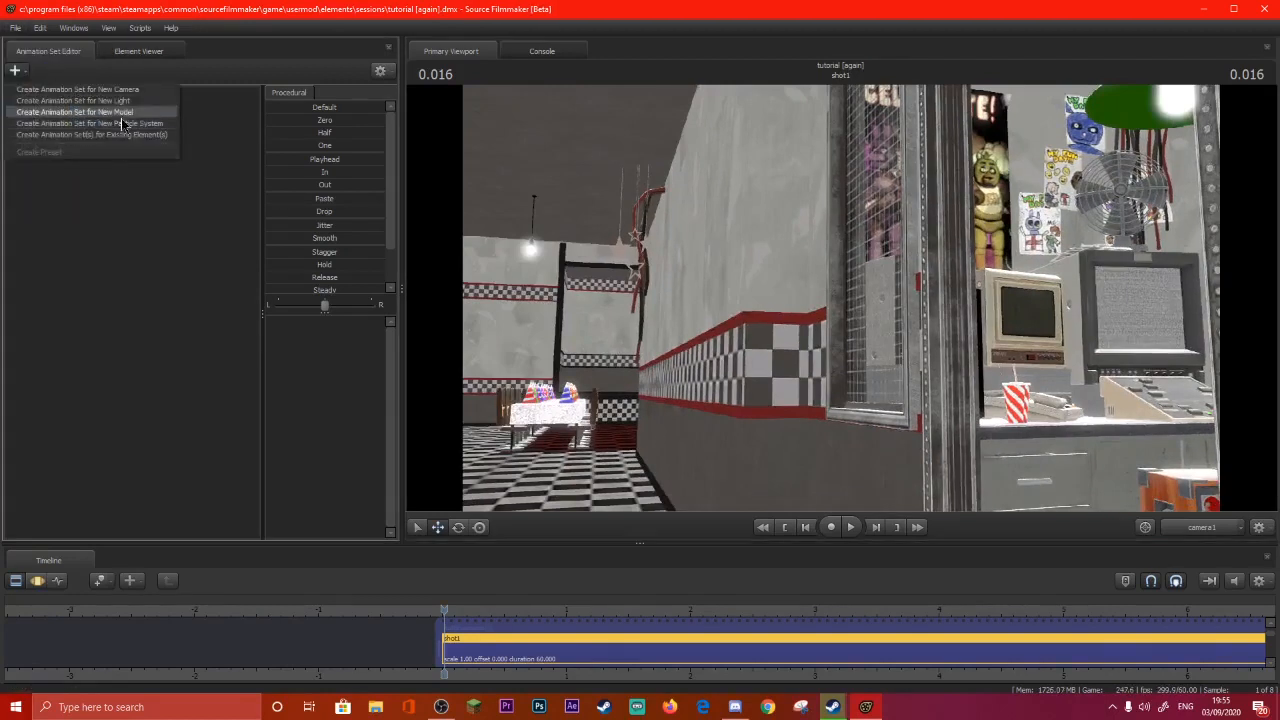
{"action": "left_click", "coordinate": [100, 112]}
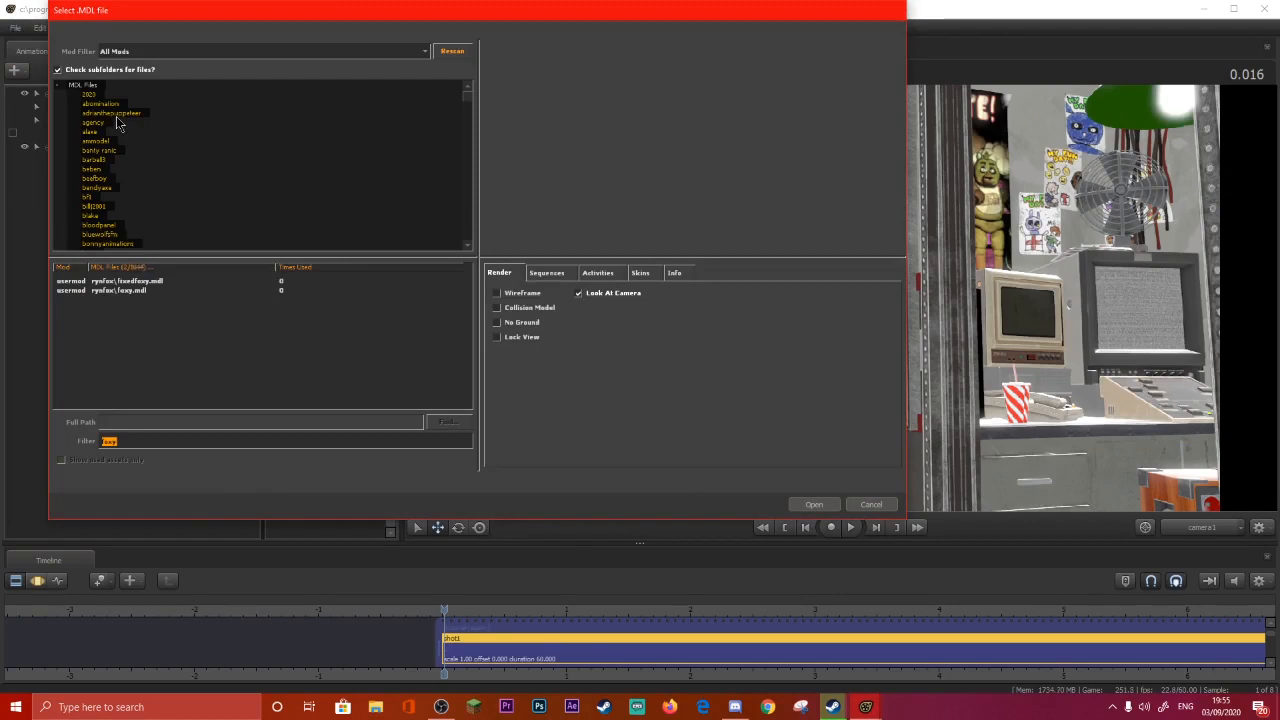
{"action": "key", "text": "BackSpace"}
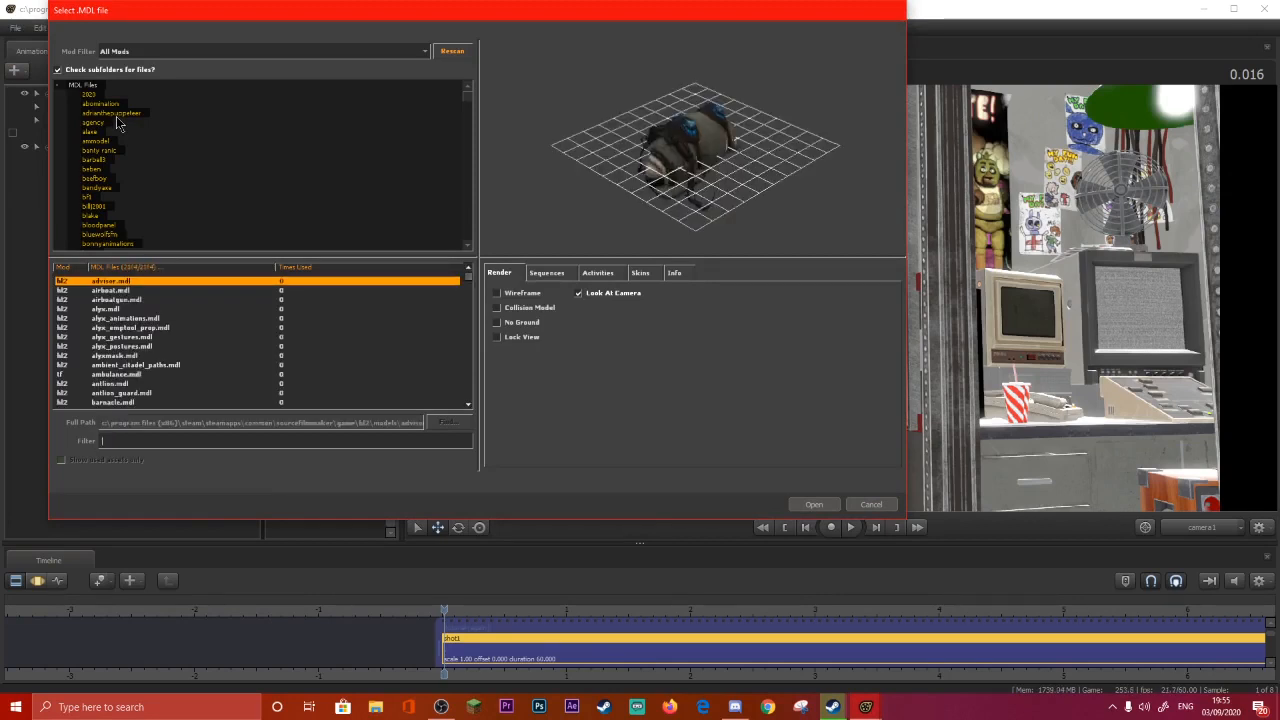
{"action": "type", "text": "fr"}
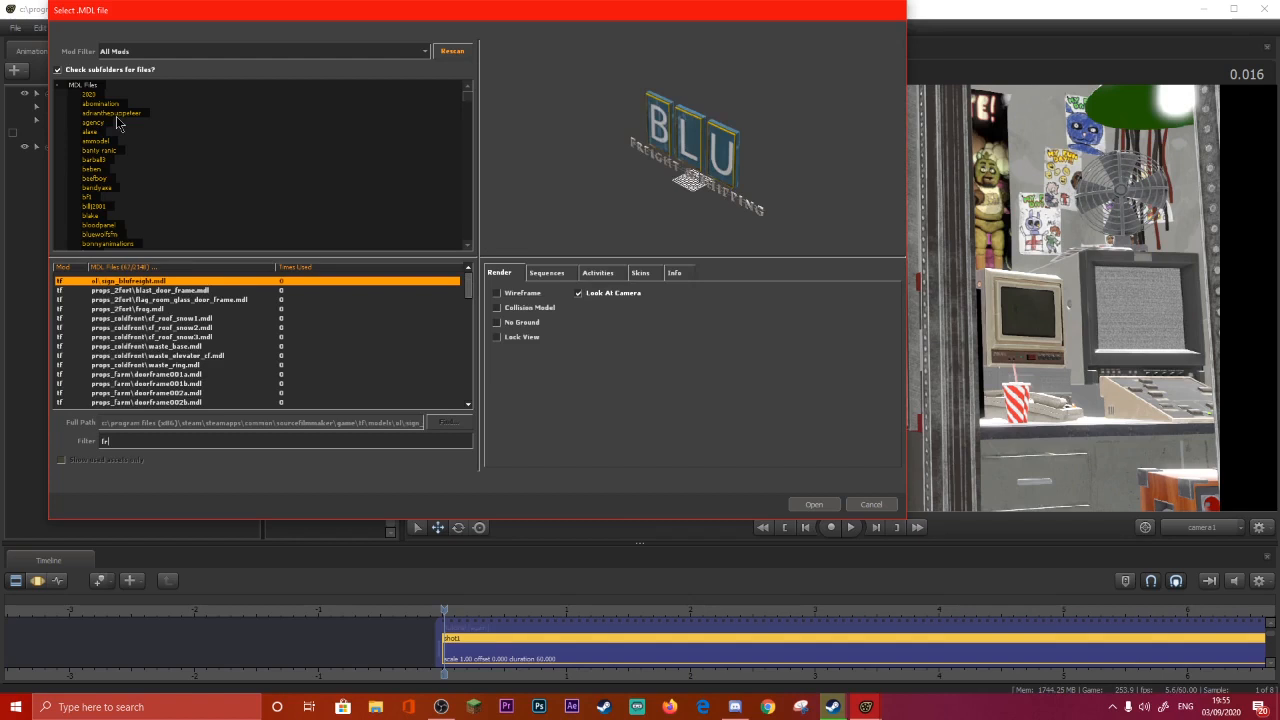
{"action": "type", "text": "edd"}
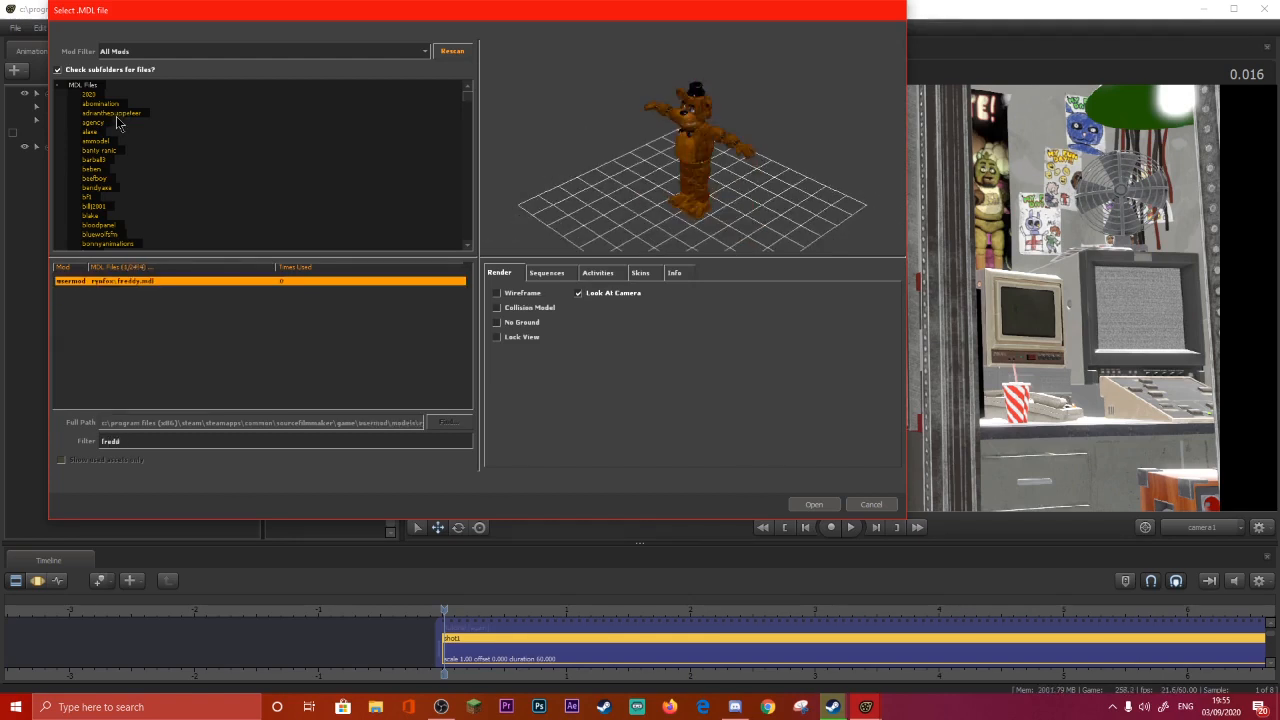
{"action": "type", "text": "y b"}
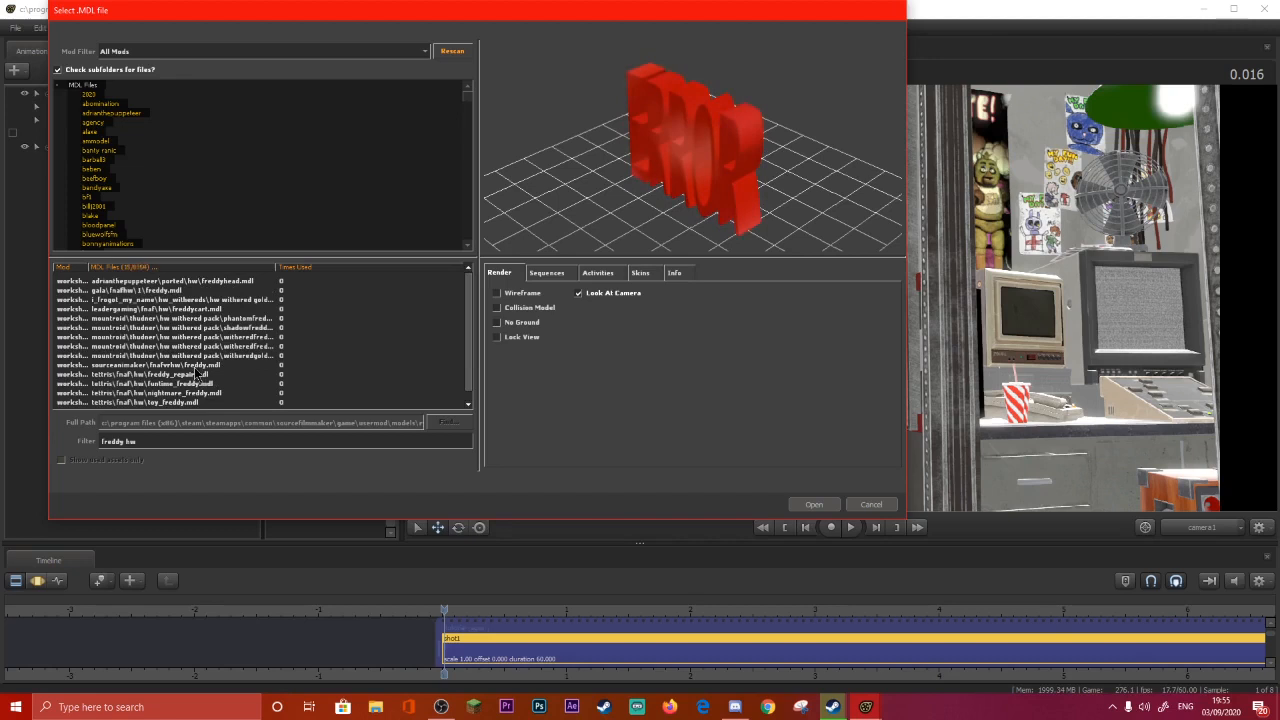
Choose the tettris\fnaf\hw\freddy_repair.mdl model and add it to the shot.
{"action": "scroll", "coordinate": [194, 369], "scroll_direction": "down", "scroll_amount": 1}
{"action": "scroll", "coordinate": [194, 371], "scroll_direction": "down", "scroll_amount": 2}
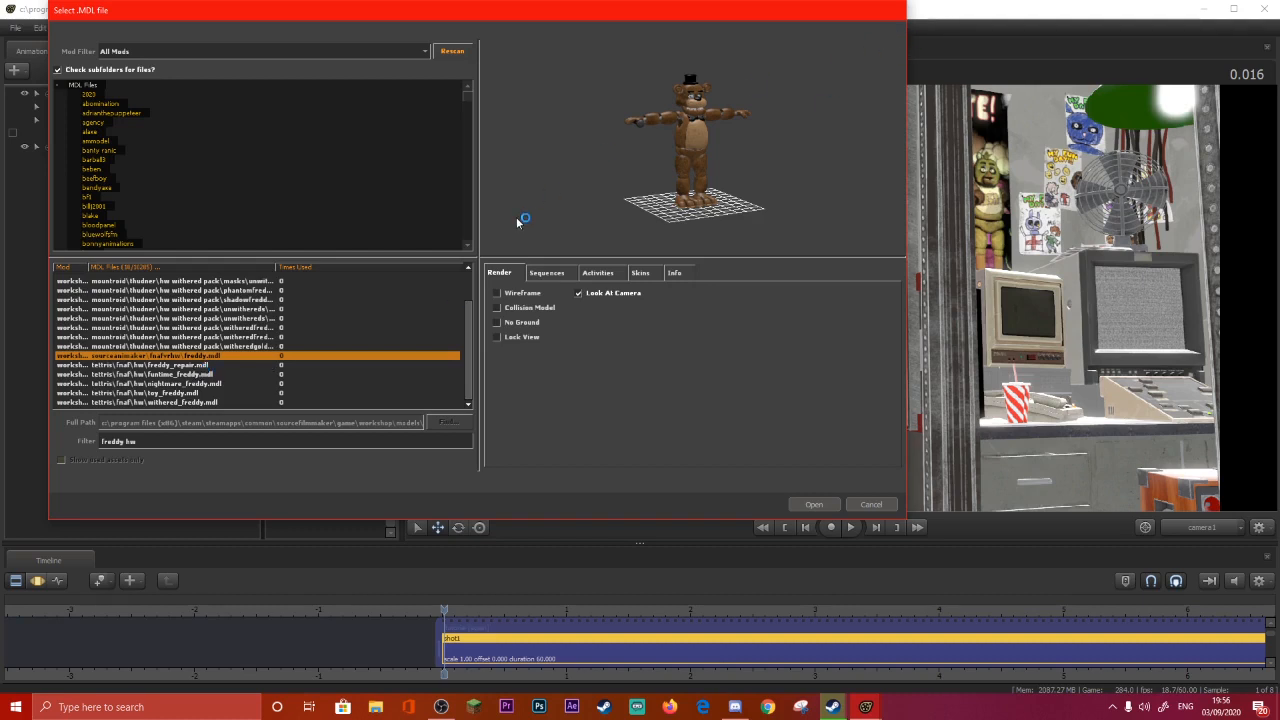
{"action": "key", "text": "Down"}
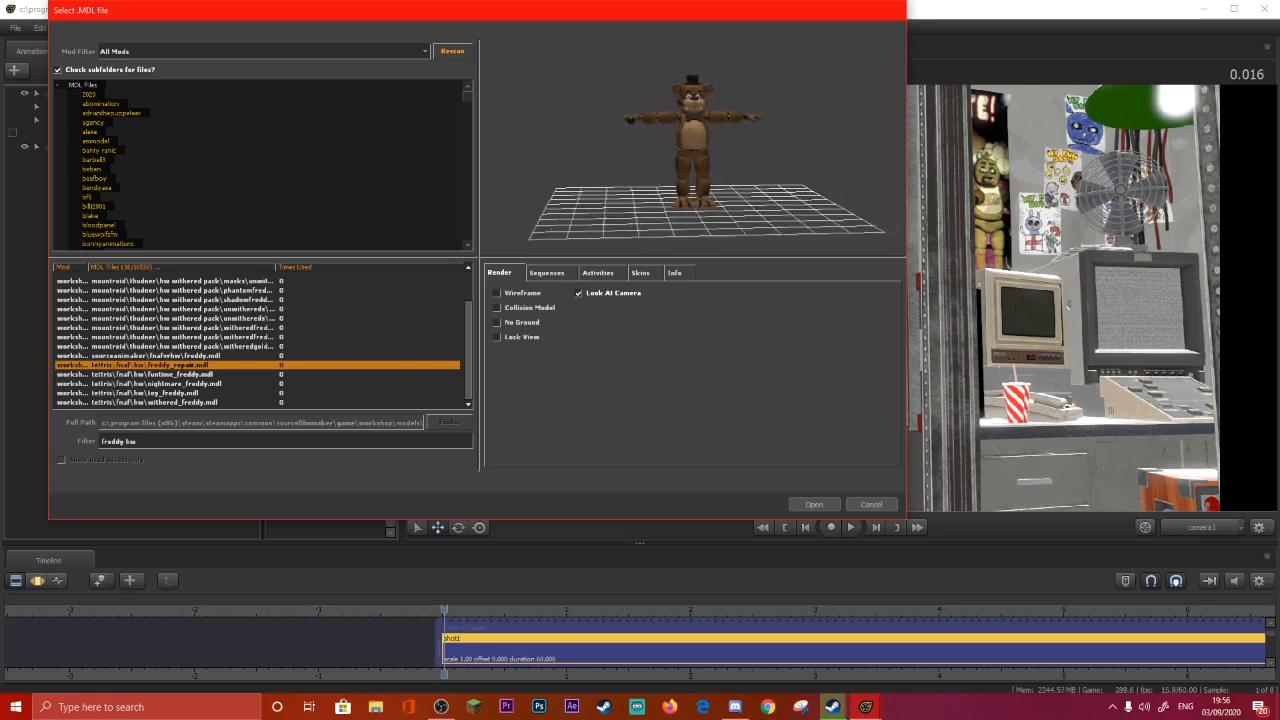
{"action": "left_click", "coordinate": [813, 504]}
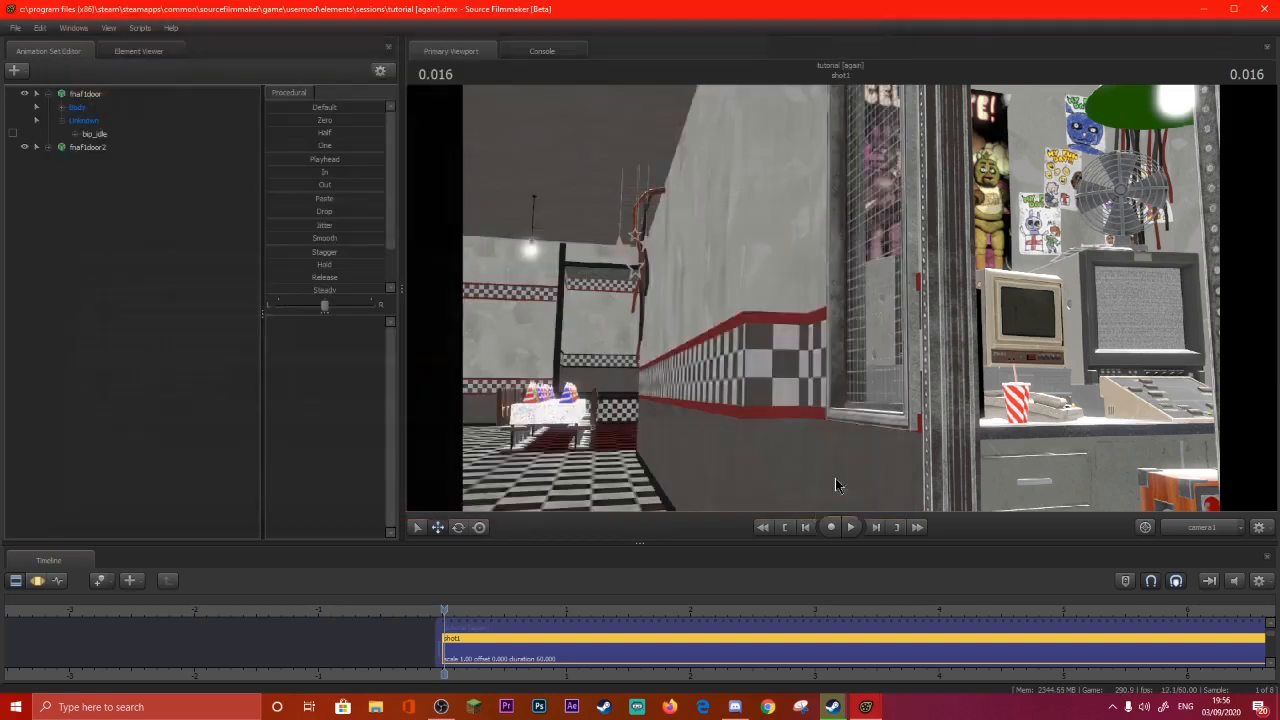
Switch to the Motion Editor, frame the full Freddy model at the doorway and select its Bip_Pelvis bone.
{"action": "key", "text": "s"}
{"action": "left_click_drag", "start_coordinate": [806, 409], "coordinate": [808, 452]}
{"action": "left_click", "coordinate": [37, 581]}
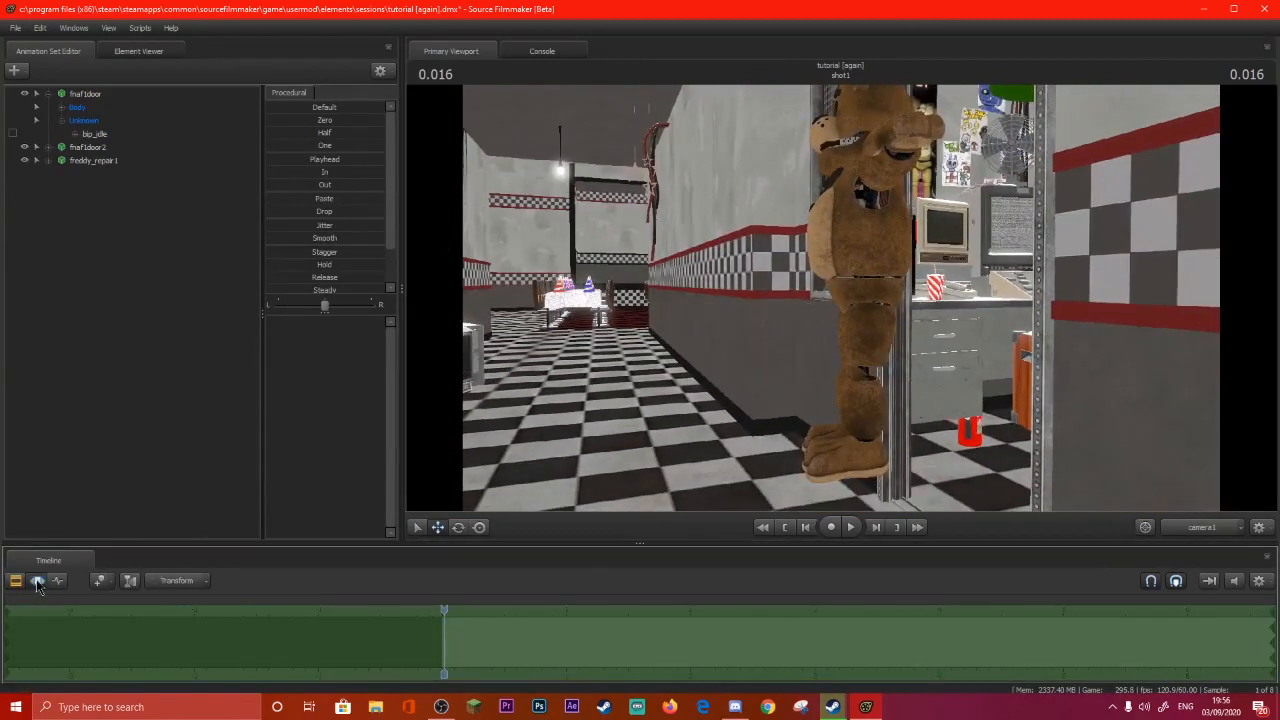
{"action": "left_click_drag", "start_coordinate": [757, 369], "coordinate": [872, 349]}
{"action": "key", "text": "a"}
{"action": "left_click", "coordinate": [935, 355], "text": "ctrl"}
{"action": "left_click_drag", "start_coordinate": [985, 340], "coordinate": [1012, 342]}
{"action": "key", "text": "s"}
{"action": "key", "text": "w"}
{"action": "key", "text": "s"}
{"action": "key", "text": "w"}
{"action": "key", "text": "s"}
{"action": "left_click_drag", "start_coordinate": [841, 298], "coordinate": [828, 288]}
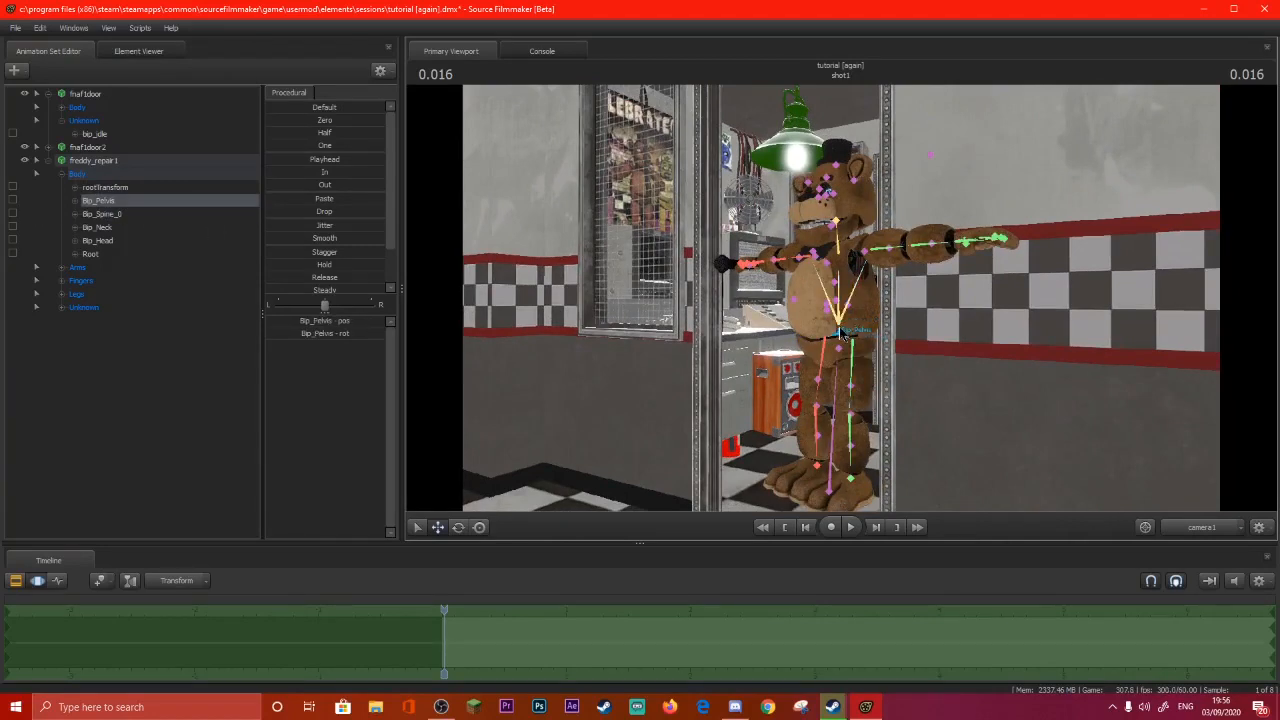
Add a scale control to Freddy's Bip_Pelvis and raise the Bip_Pelvis_scale value slightly.
{"action": "right_click", "coordinate": [139, 209]}
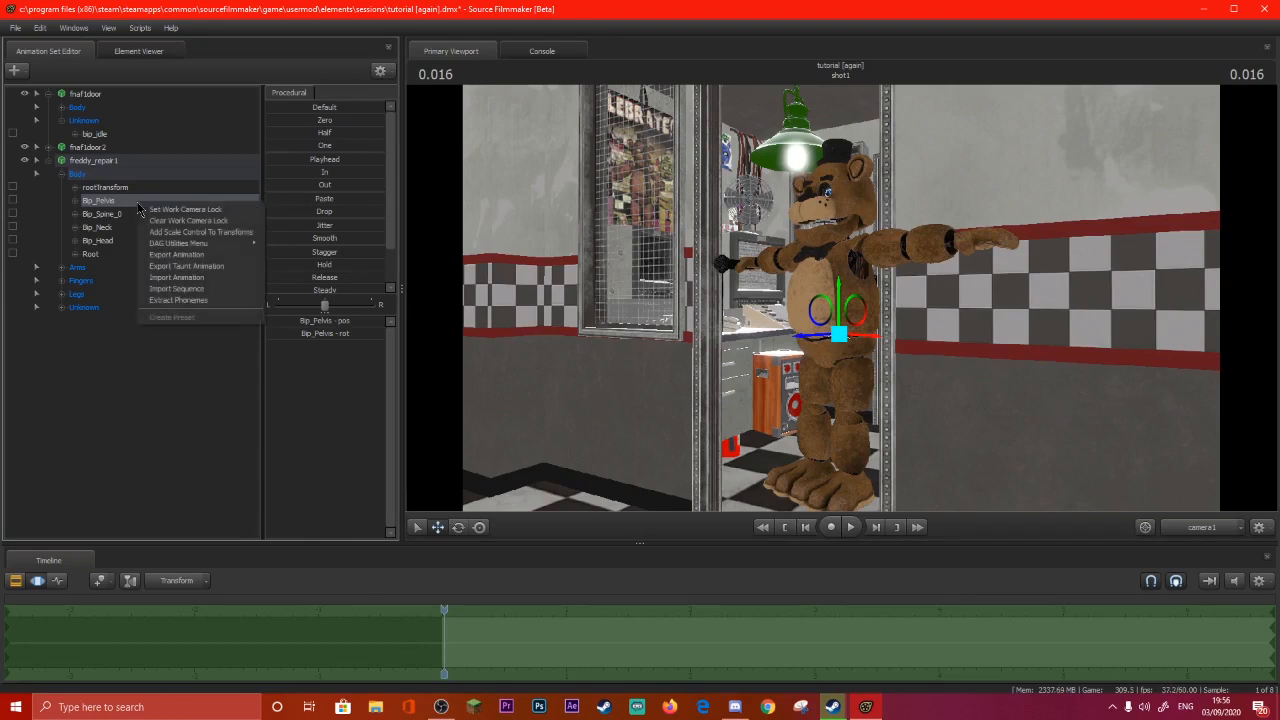
{"action": "left_click", "coordinate": [182, 233]}
{"action": "left_click", "coordinate": [128, 268]}
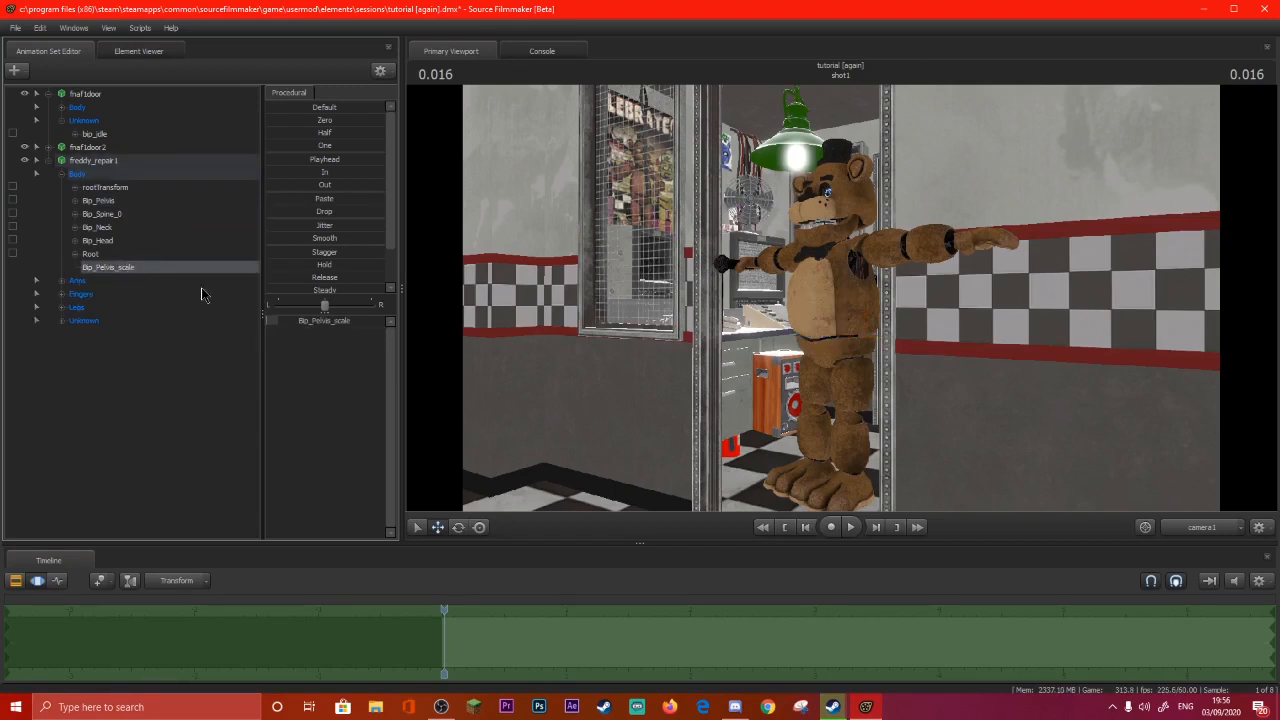
{"action": "mouse_move", "coordinate": [272, 325]}
{"action": "left_mouse_down"}
{"action": "mouse_move", "coordinate": [370, 325]}
{"action": "mouse_move", "coordinate": [288, 321]}
{"action": "left_mouse_up"}
Frame Freddy down to the feet and lower the Bip_Pelvis bone toward the floor.
{"action": "left_click_drag", "start_coordinate": [845, 268], "coordinate": [845, 350]}
{"action": "key", "text": "s"}
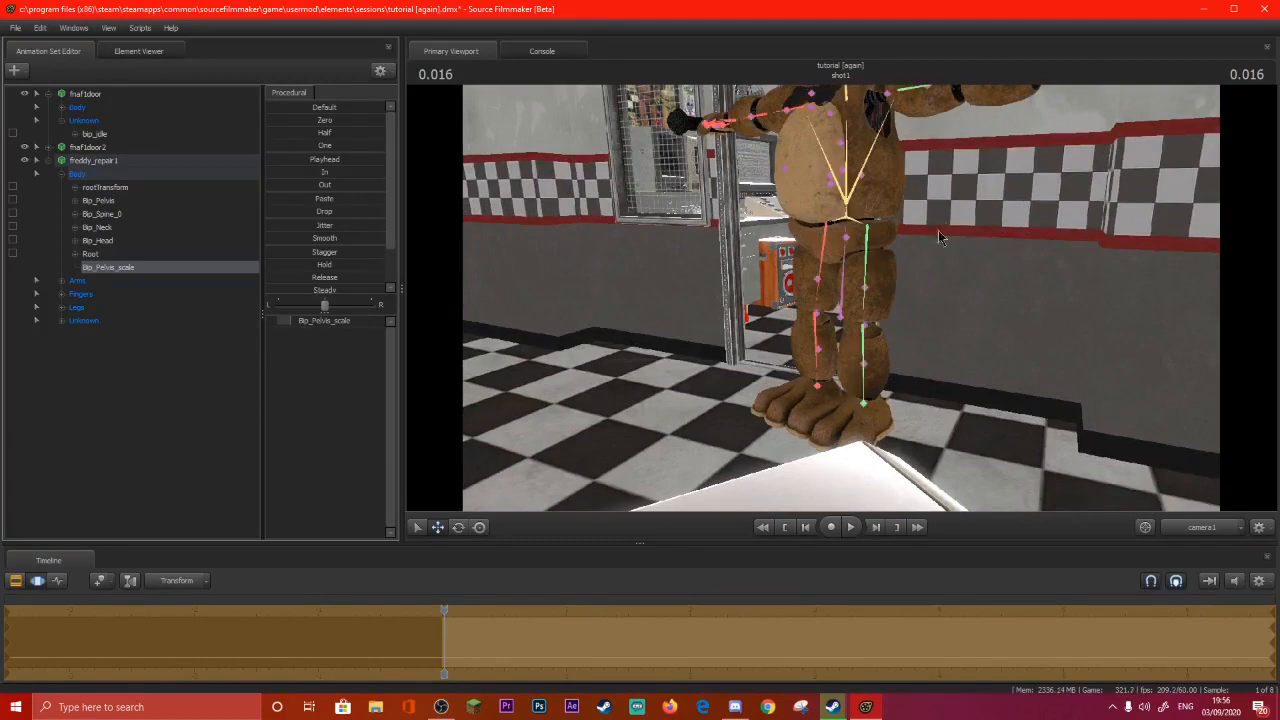
{"action": "left_click", "coordinate": [852, 220]}
{"action": "left_click_drag", "start_coordinate": [845, 190], "coordinate": [855, 242]}
Compare the move, rotate and screen rotate manipulators and rotate Freddy's Bip_Pelvis to turn the model around.
{"action": "left_click", "coordinate": [458, 527]}
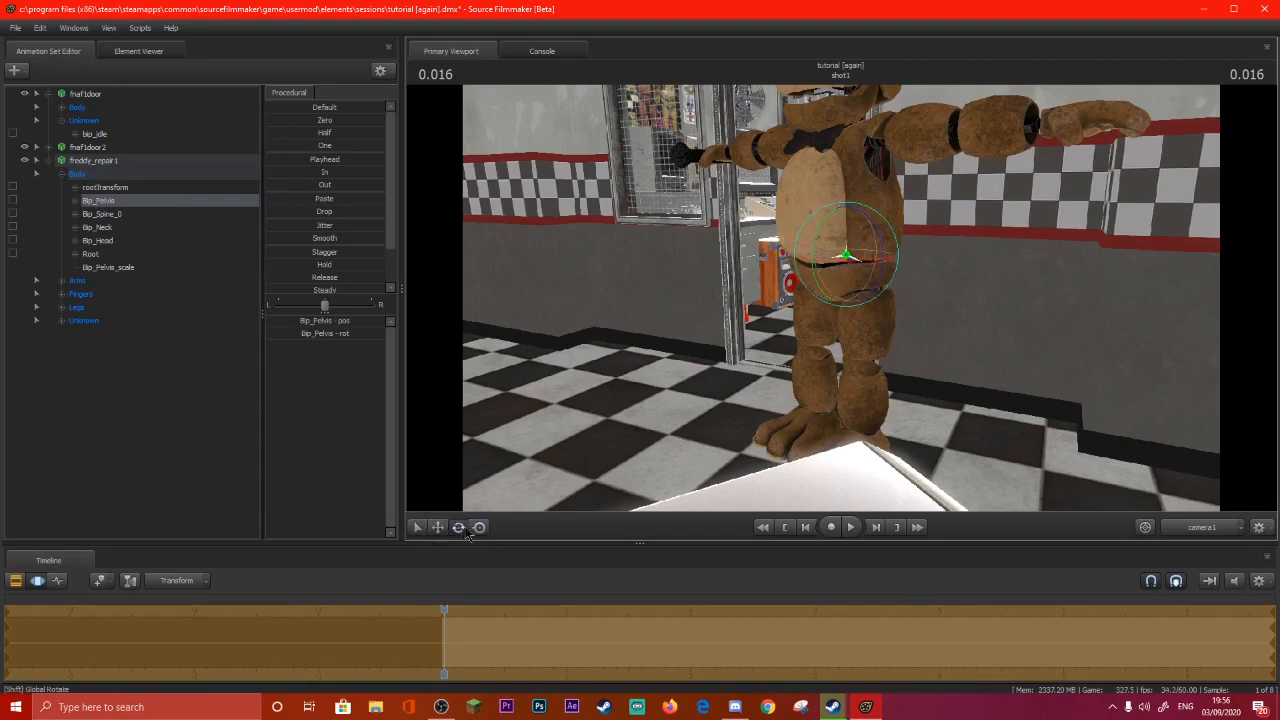
{"action": "left_click", "coordinate": [479, 529]}
{"action": "left_click", "coordinate": [458, 533]}
{"action": "left_click", "coordinate": [442, 530]}
{"action": "left_click", "coordinate": [458, 530]}
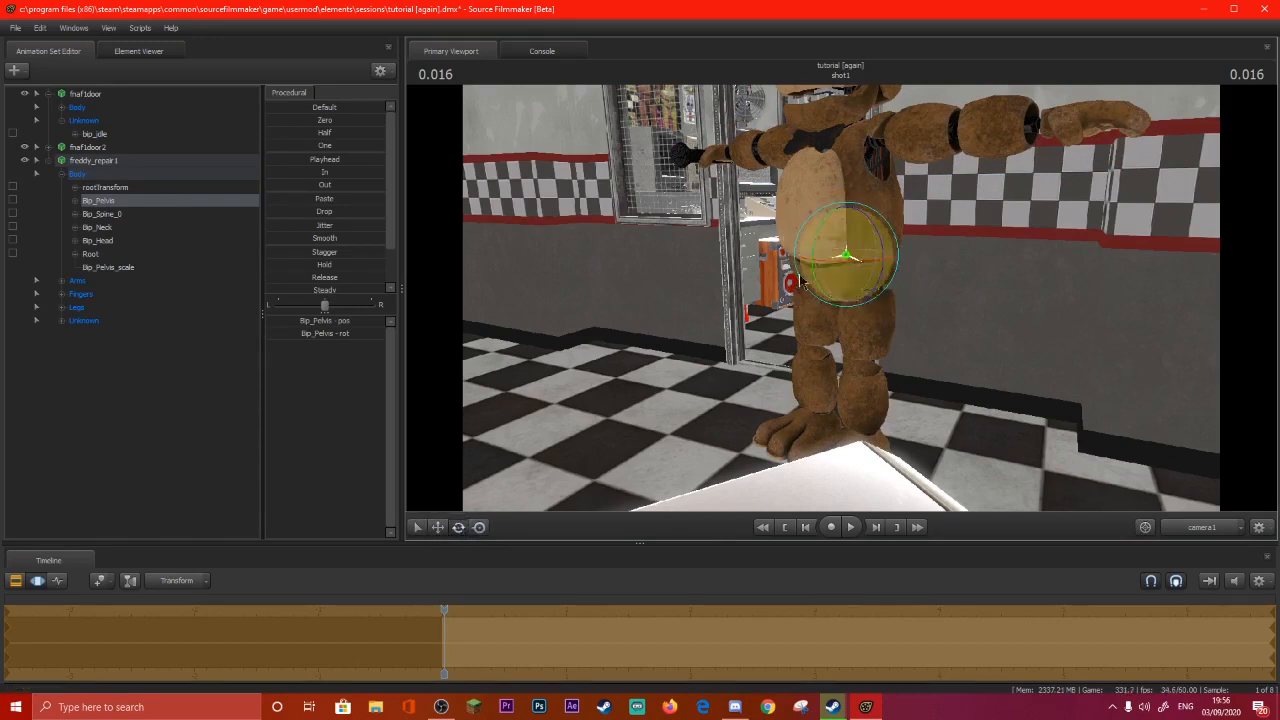
{"action": "left_click_drag", "start_coordinate": [831, 264], "coordinate": [505, 569]}
{"action": "left_click", "coordinate": [479, 527]}
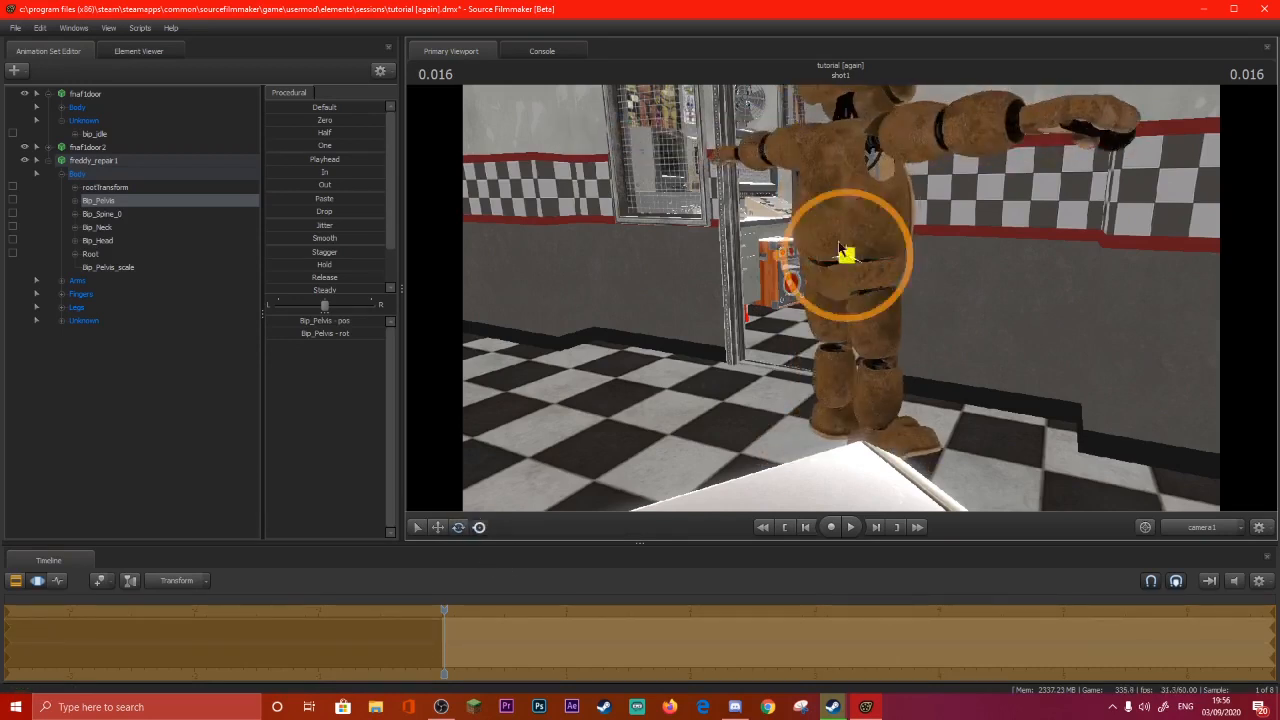
{"action": "left_click", "coordinate": [843, 240]}
{"action": "left_click", "coordinate": [455, 530]}
{"action": "left_click_drag", "start_coordinate": [842, 263], "coordinate": [740, 253]}
{"action": "left_click", "coordinate": [438, 527]}
{"action": "left_click", "coordinate": [458, 527]}
Add a scale control to Freddy's R_Prop bone and reduce R_Prop_scale to its minimum to hide the microphone.
{"action": "left_click_drag", "start_coordinate": [840, 300], "coordinate": [648, 328]}
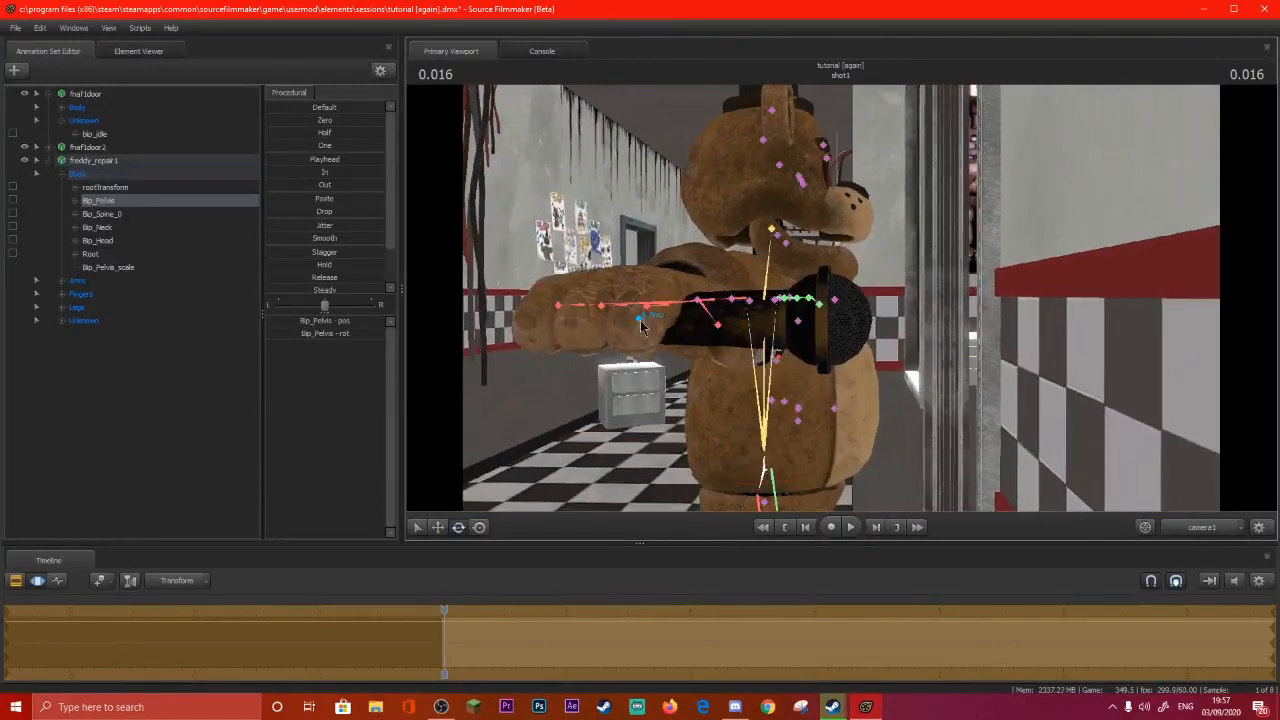
{"action": "left_click", "coordinate": [639, 320]}
{"action": "mouse_move", "coordinate": [648, 330]}
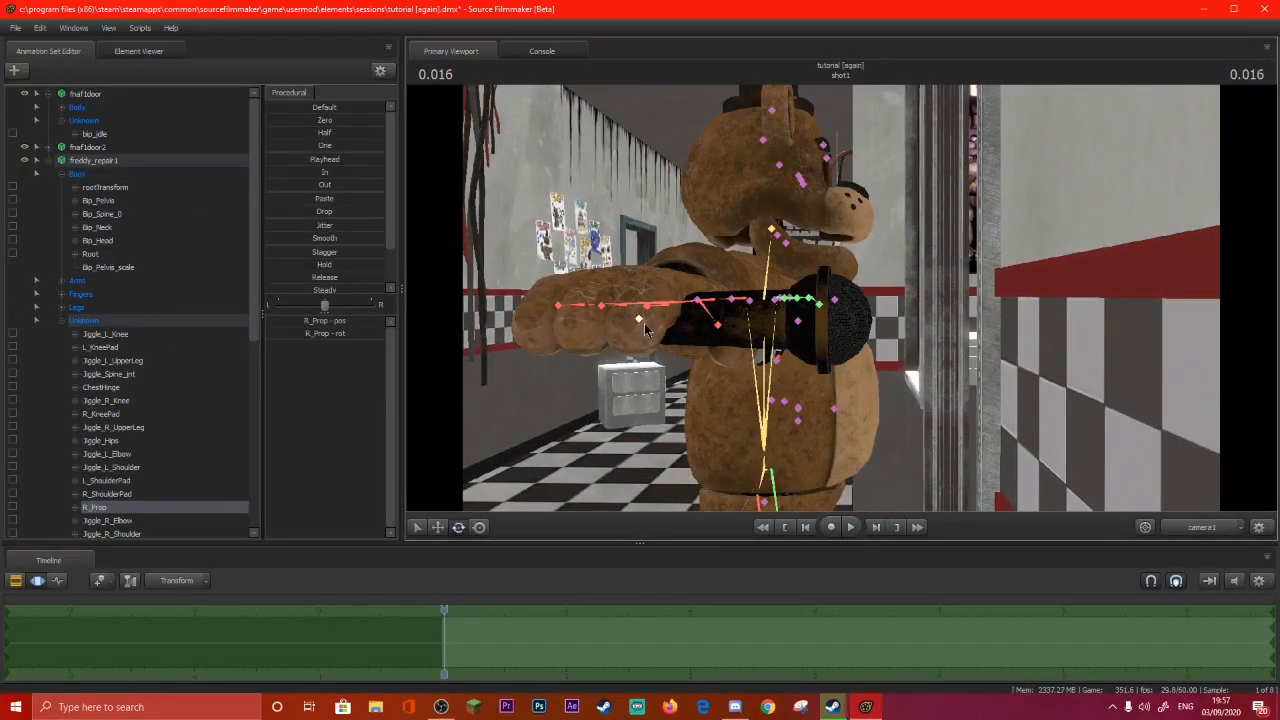
{"action": "right_click", "coordinate": [114, 511]}
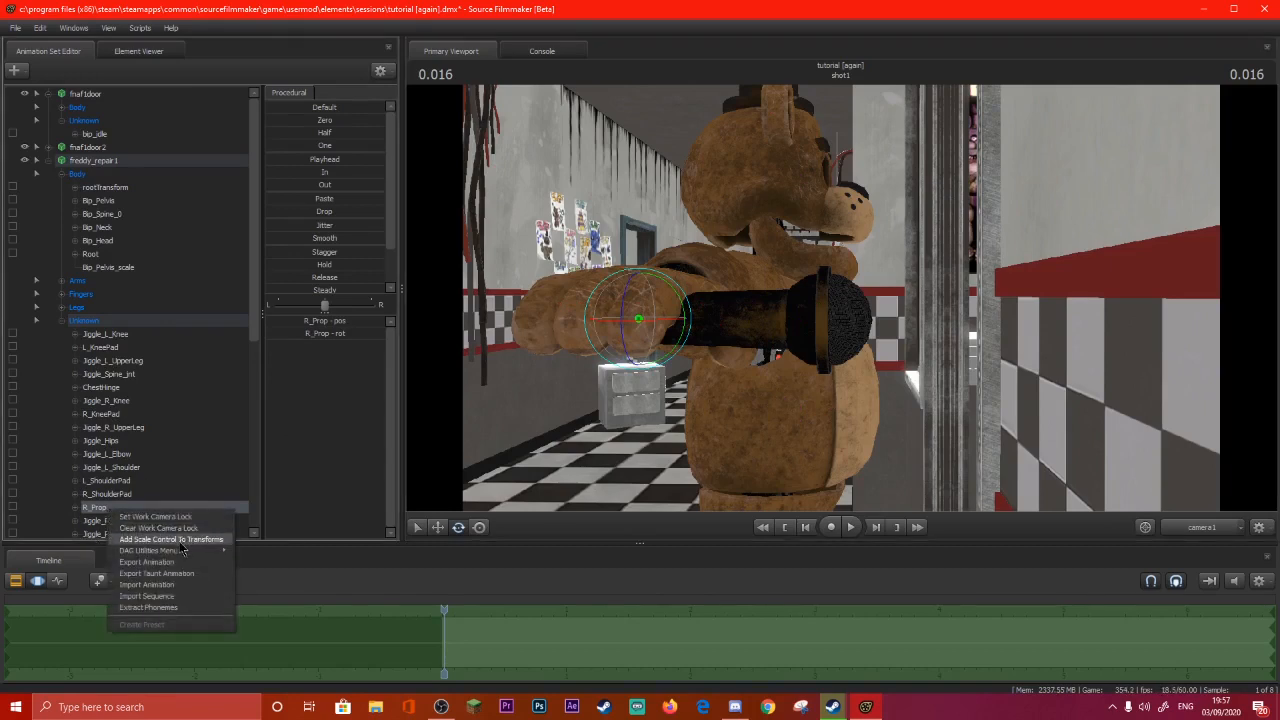
{"action": "left_click", "coordinate": [181, 544]}
{"action": "scroll", "coordinate": [140, 480], "scroll_direction": "down", "scroll_amount": 8}
{"action": "left_click", "coordinate": [135, 521]}
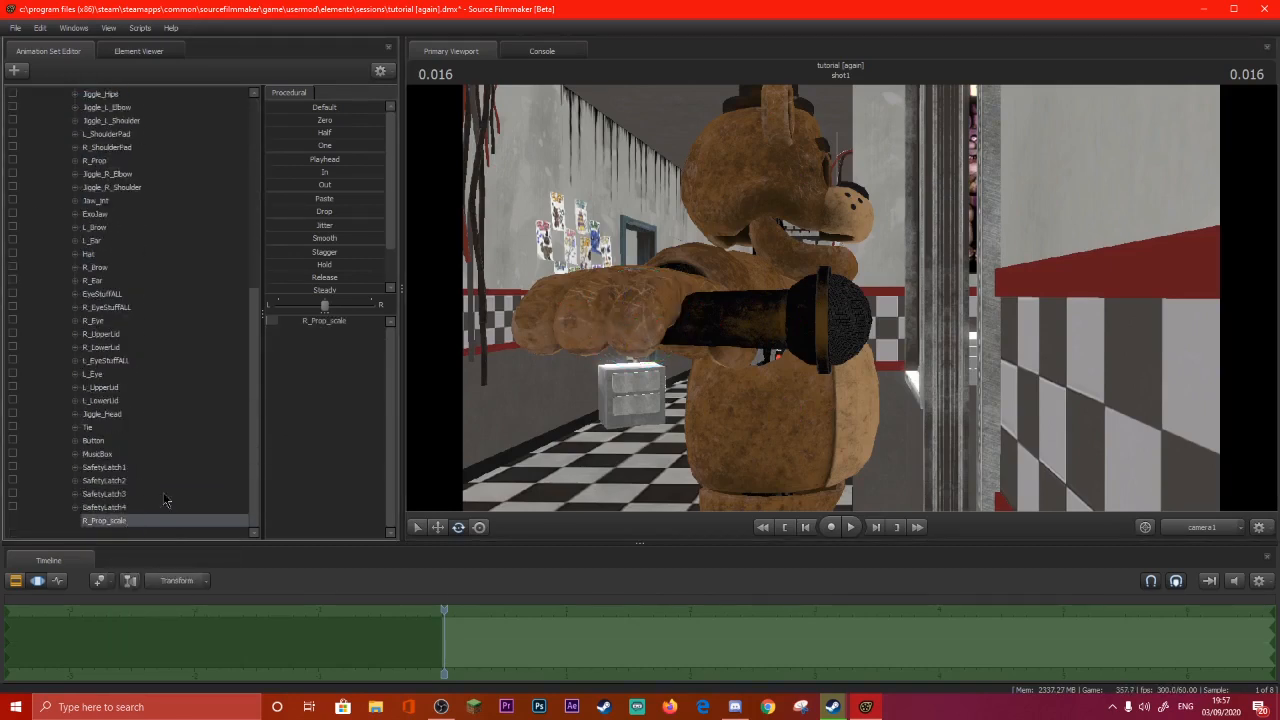
{"action": "left_click_drag", "start_coordinate": [303, 325], "coordinate": [268, 325]}
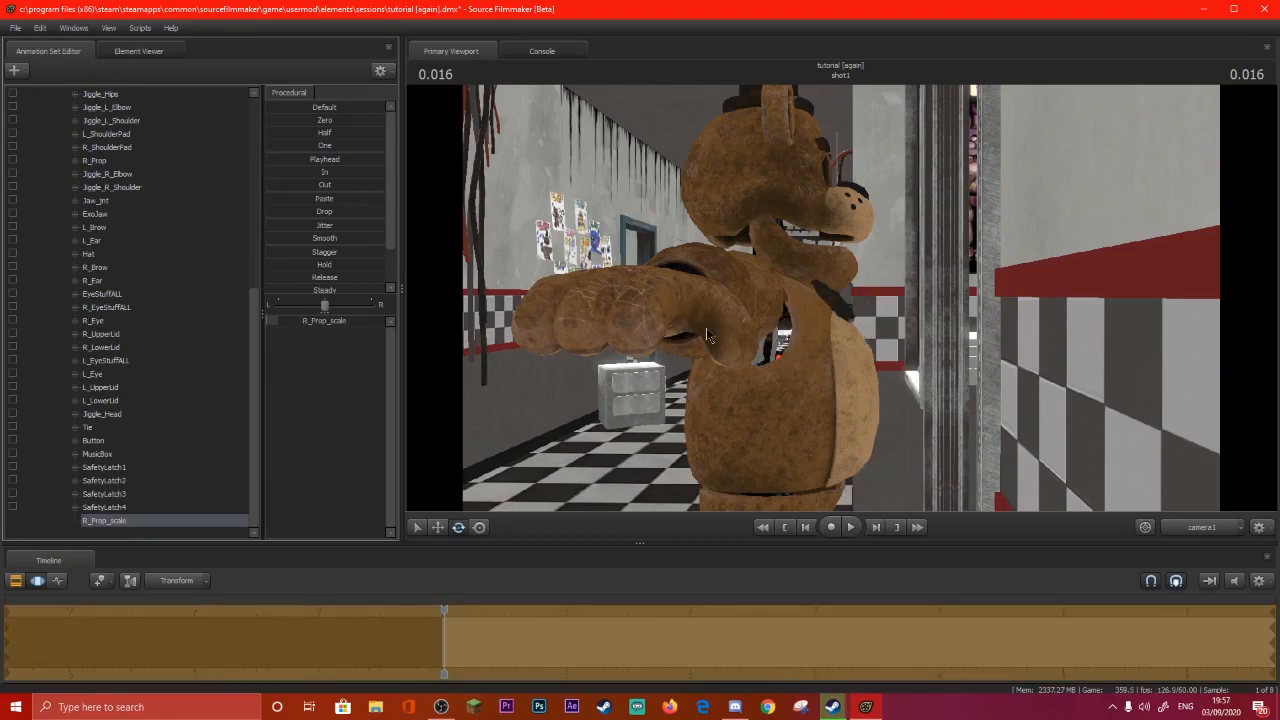
Frame Freddy's head from the side and select the Jaw_jnt bone.
{"action": "key", "text": "ctrl"}
{"action": "left_click", "coordinate": [765, 470], "text": "ctrl"}
{"action": "left_click_drag", "start_coordinate": [871, 364], "coordinate": [892, 342]}
{"action": "key", "text": "w"}
{"action": "key", "text": "w"}
{"action": "key", "text": "s"}
{"action": "left_click_drag", "start_coordinate": [840, 298], "coordinate": [864, 294]}
{"action": "key", "text": "a"}
{"action": "left_click", "coordinate": [720, 262], "text": "ctrl"}
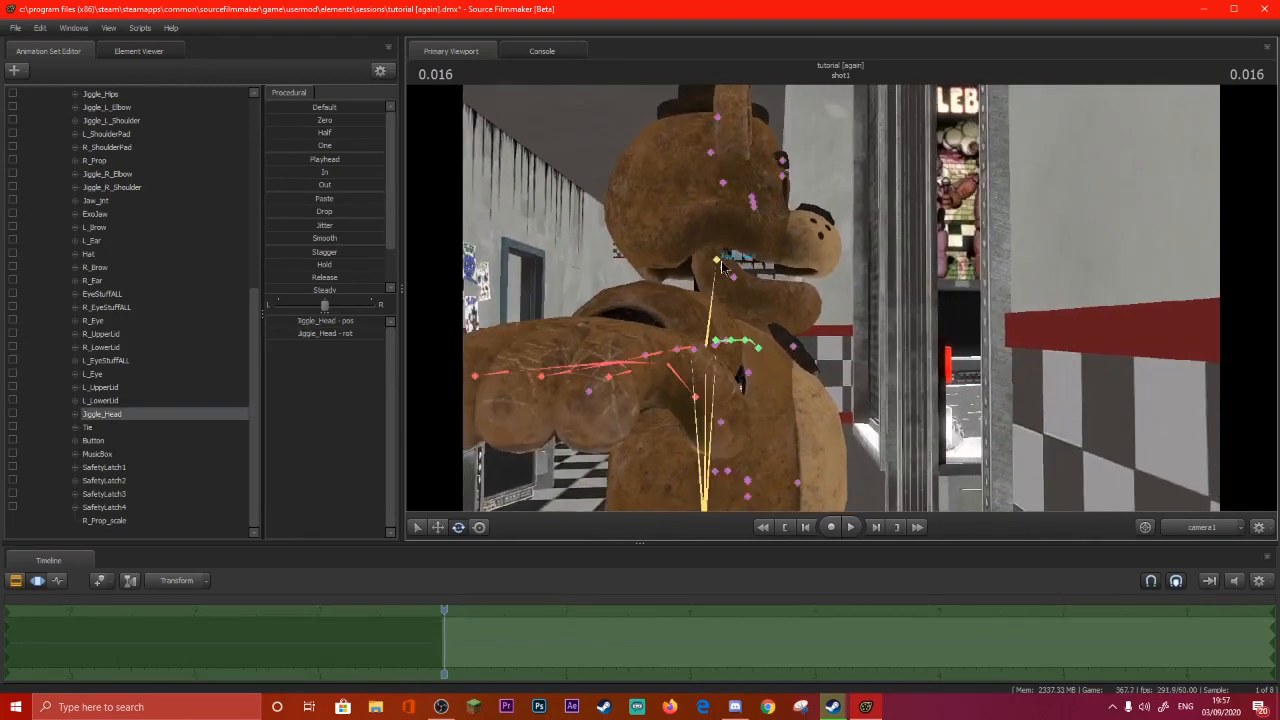
{"action": "left_click", "coordinate": [721, 264], "text": "ctrl"}
{"action": "left_click_drag", "start_coordinate": [812, 293], "coordinate": [841, 299]}
{"action": "key", "text": "w"}
{"action": "key", "text": "s"}
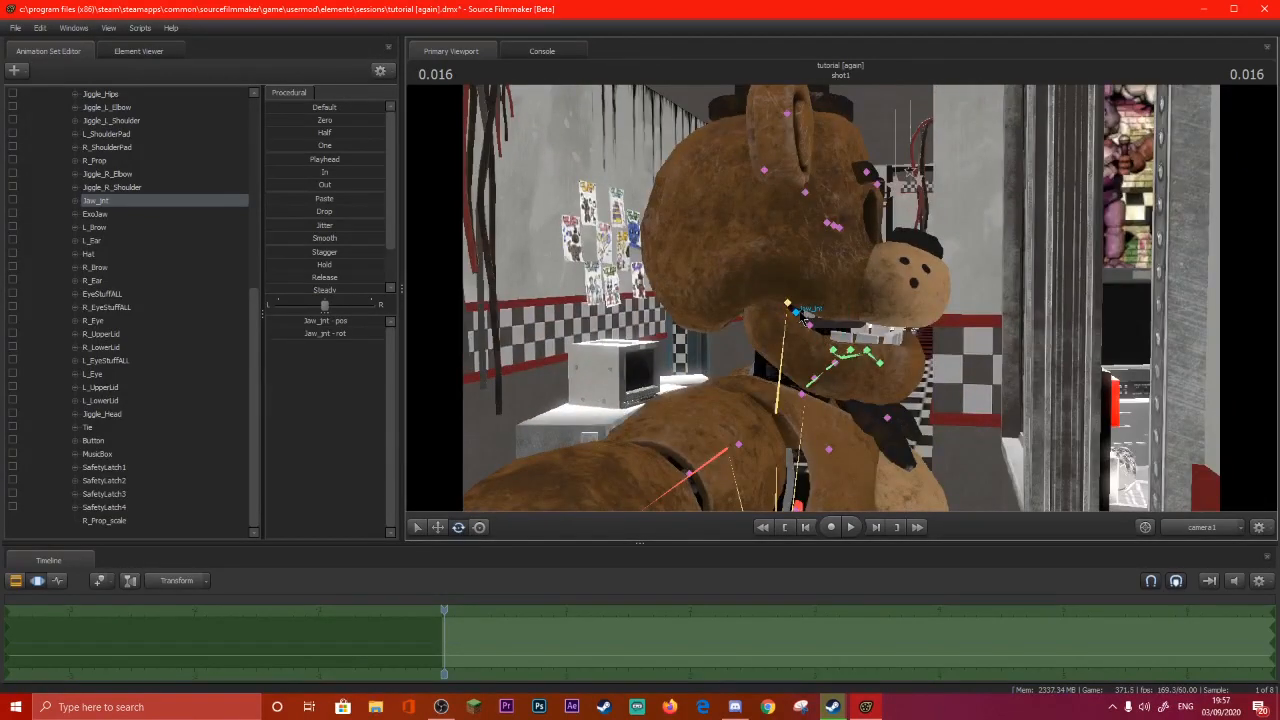
Open the Graph Editor for Freddy's Jaw_jnt bone and adjust the time scale of its curves.
{"action": "scroll", "coordinate": [118, 176], "scroll_direction": "up", "scroll_amount": 8}
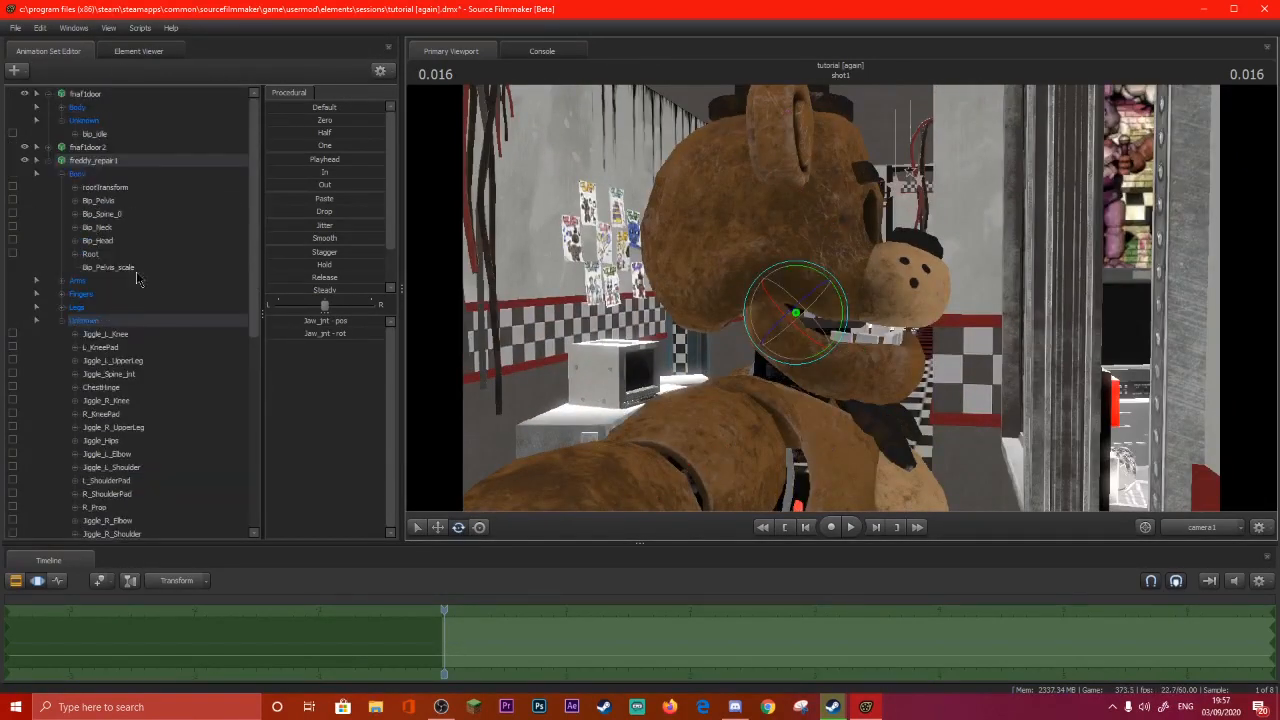
{"action": "scroll", "coordinate": [150, 270], "scroll_direction": "down", "scroll_amount": 7}
{"action": "key", "text": "ctrl"}
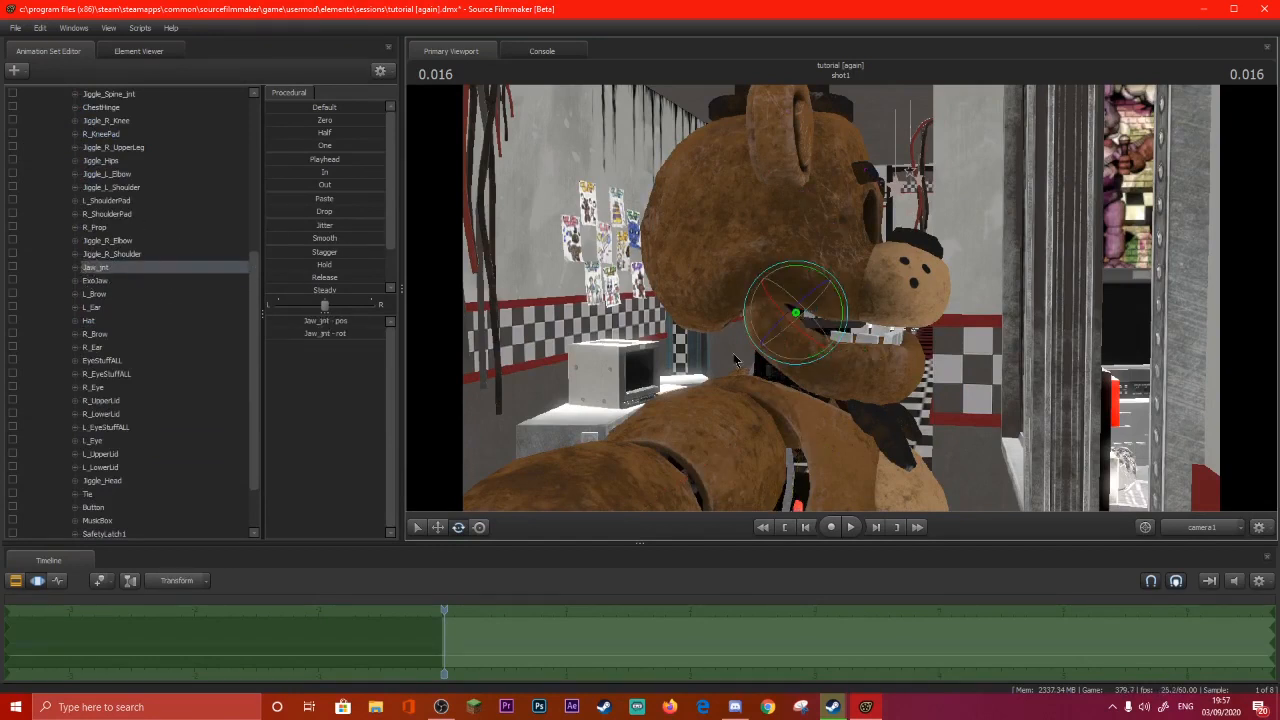
{"action": "left_click", "coordinate": [57, 581]}
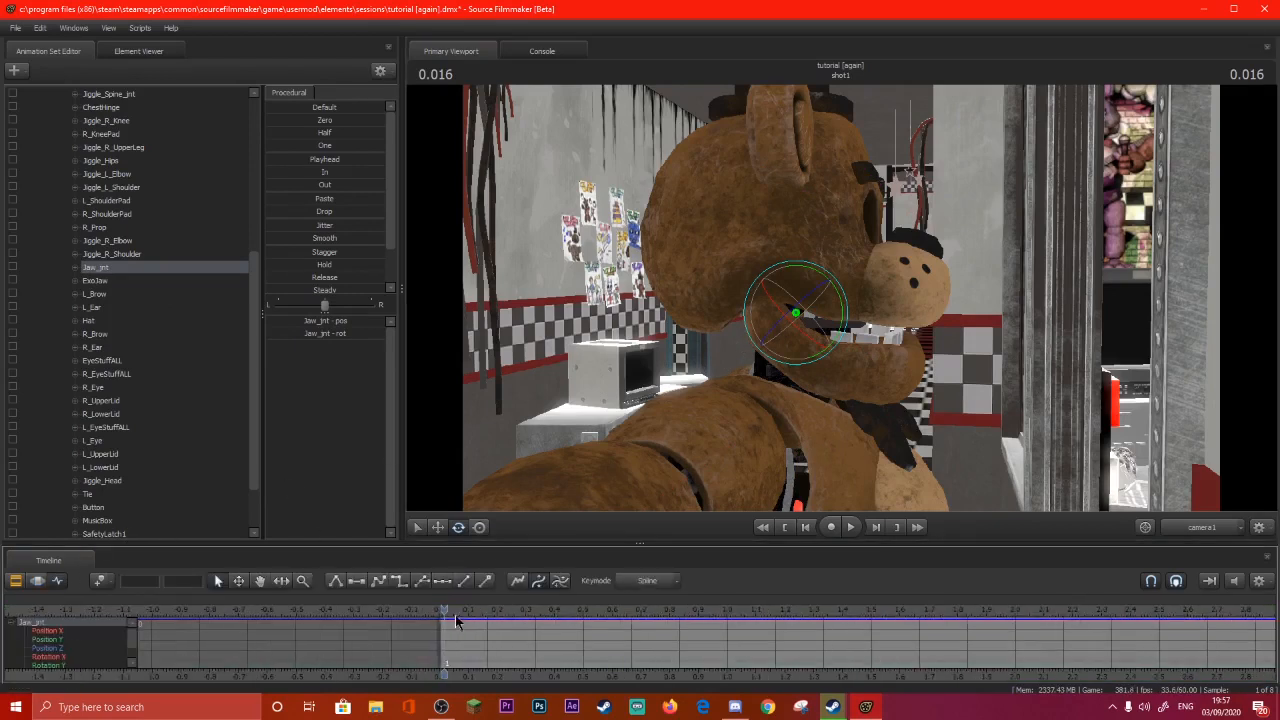
{"action": "left_click", "coordinate": [38, 584]}
{"action": "left_click", "coordinate": [57, 585]}
{"action": "scroll", "coordinate": [449, 619], "scroll_direction": "up", "scroll_amount": 3}
{"action": "scroll", "coordinate": [443, 611], "scroll_direction": "down", "scroll_amount": 5}
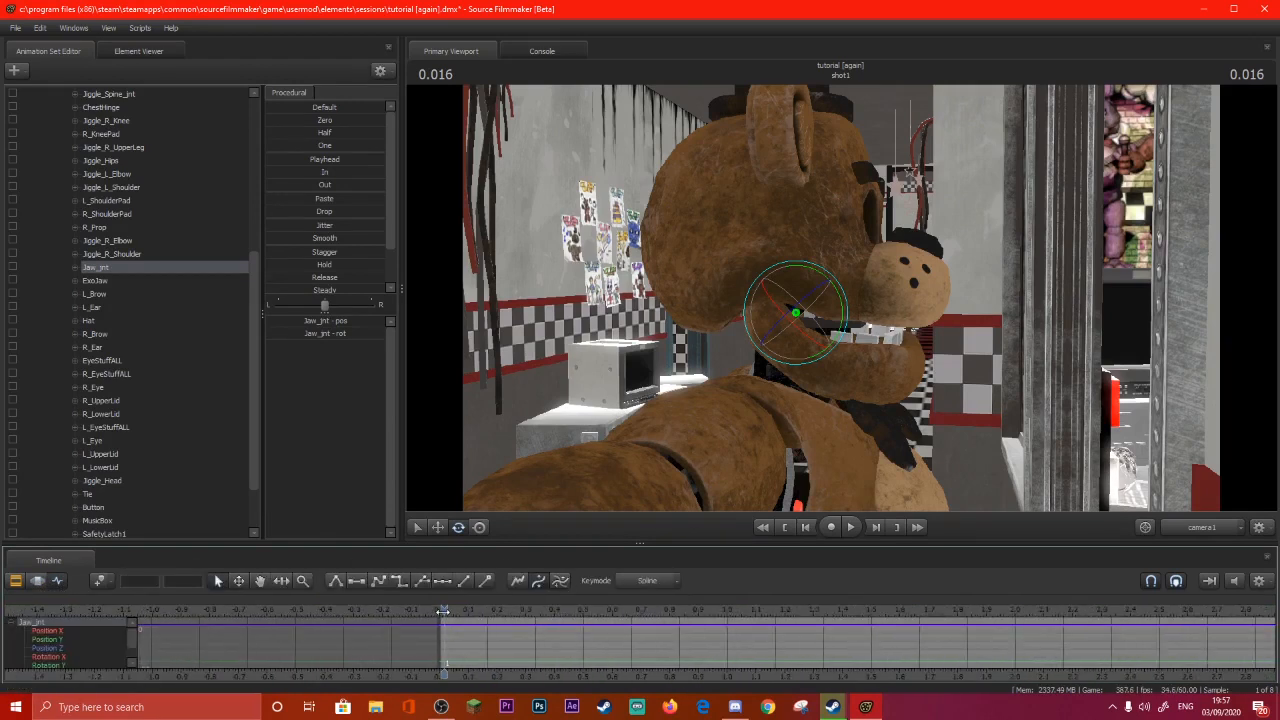
Return the playhead to 0.000 and play the shot for about one second.
{"action": "left_click_drag", "start_coordinate": [443, 611], "coordinate": [435, 611]}
{"action": "scroll", "coordinate": [459, 617], "scroll_direction": "down", "scroll_amount": 3}
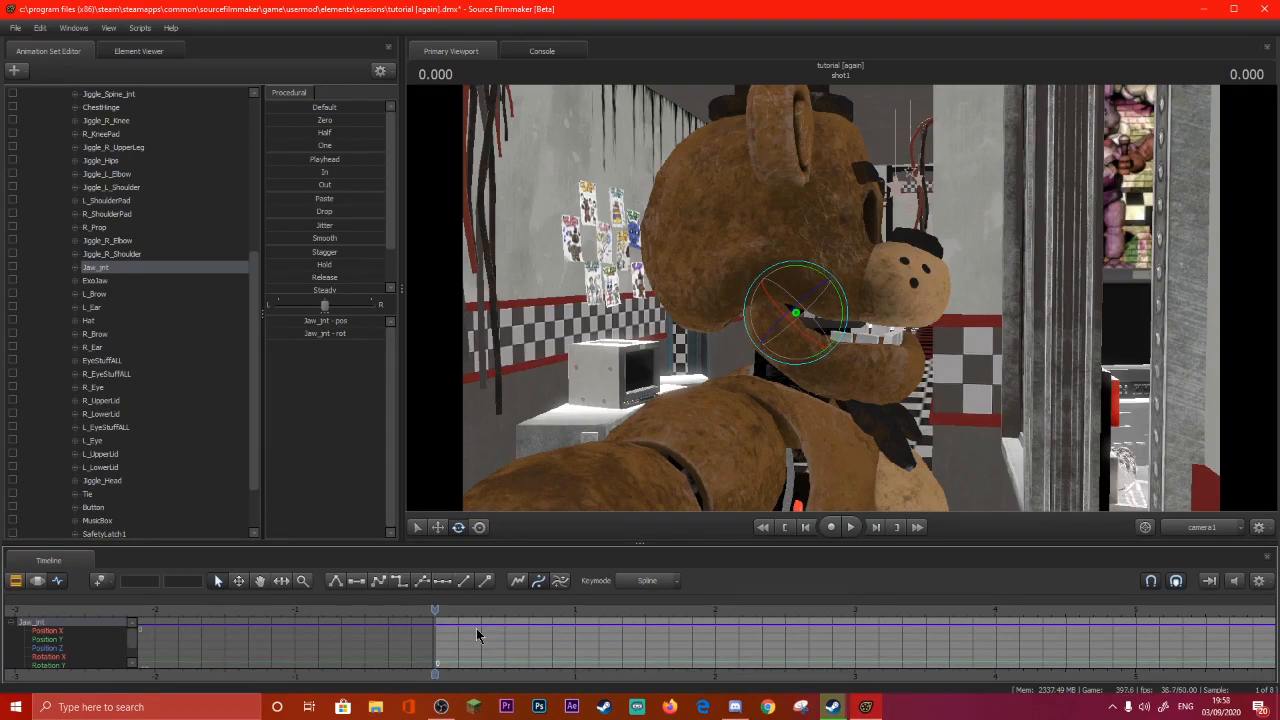
{"action": "key", "text": "space"}
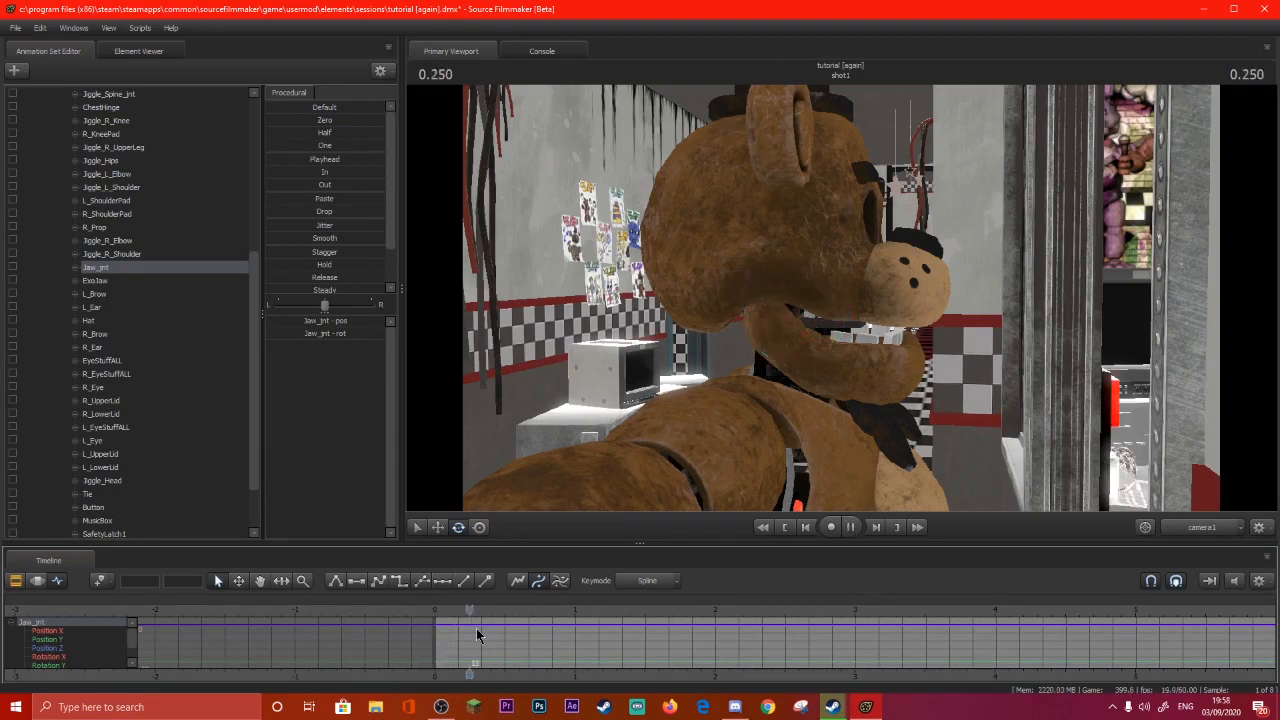
{"action": "key", "text": "space"}
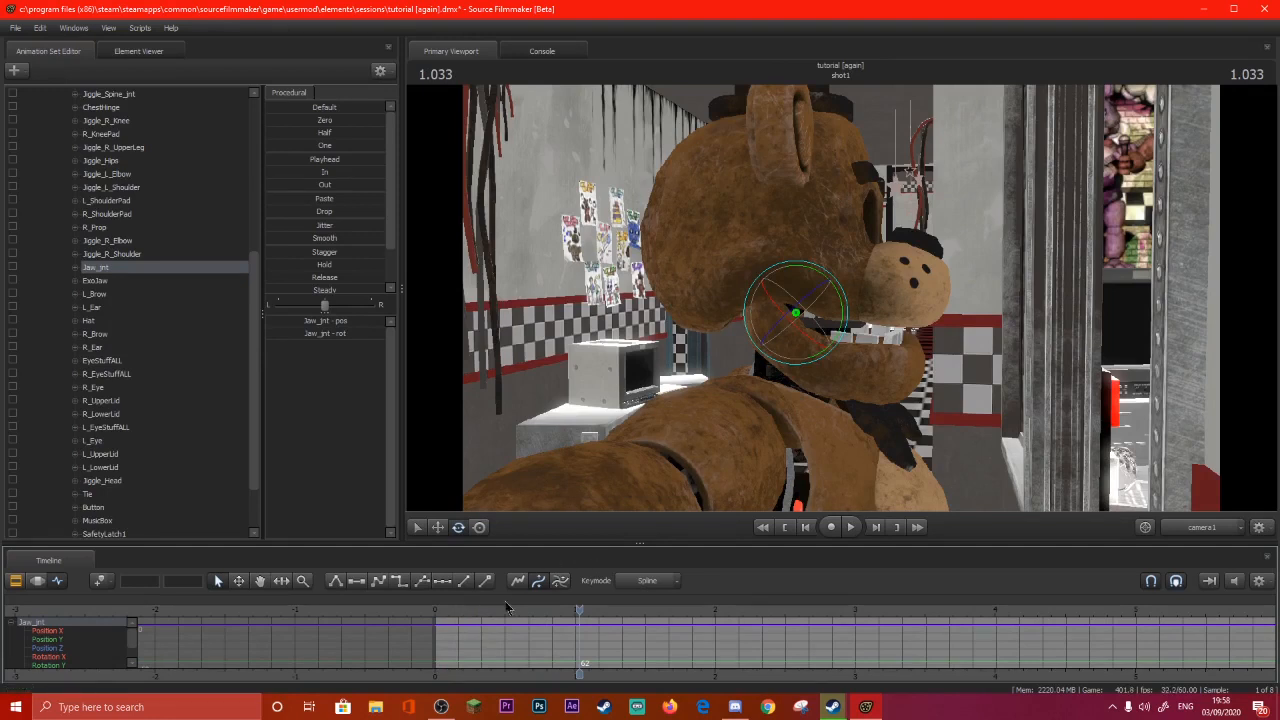
Return the playhead to the start of the shot and step through its first few frames.
{"action": "left_click_drag", "start_coordinate": [583, 612], "coordinate": [436, 604]}
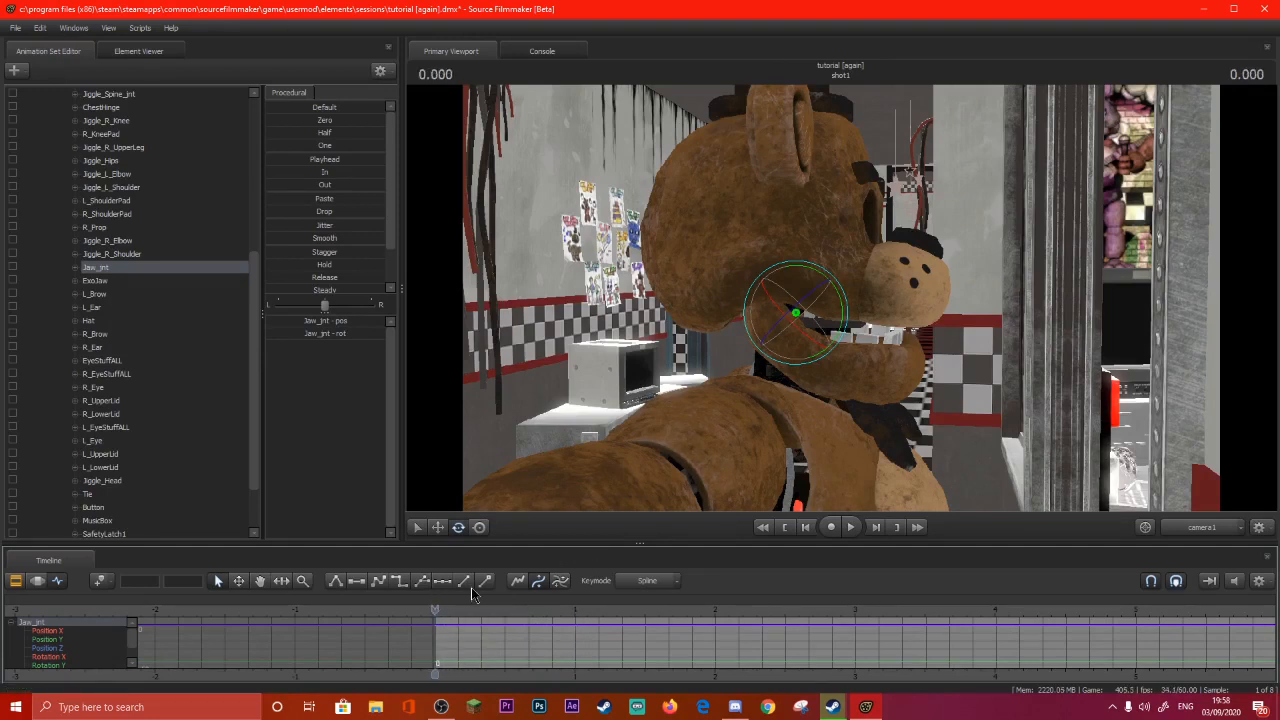
{"action": "left_click", "coordinate": [444, 617]}
{"action": "left_click", "coordinate": [437, 617]}
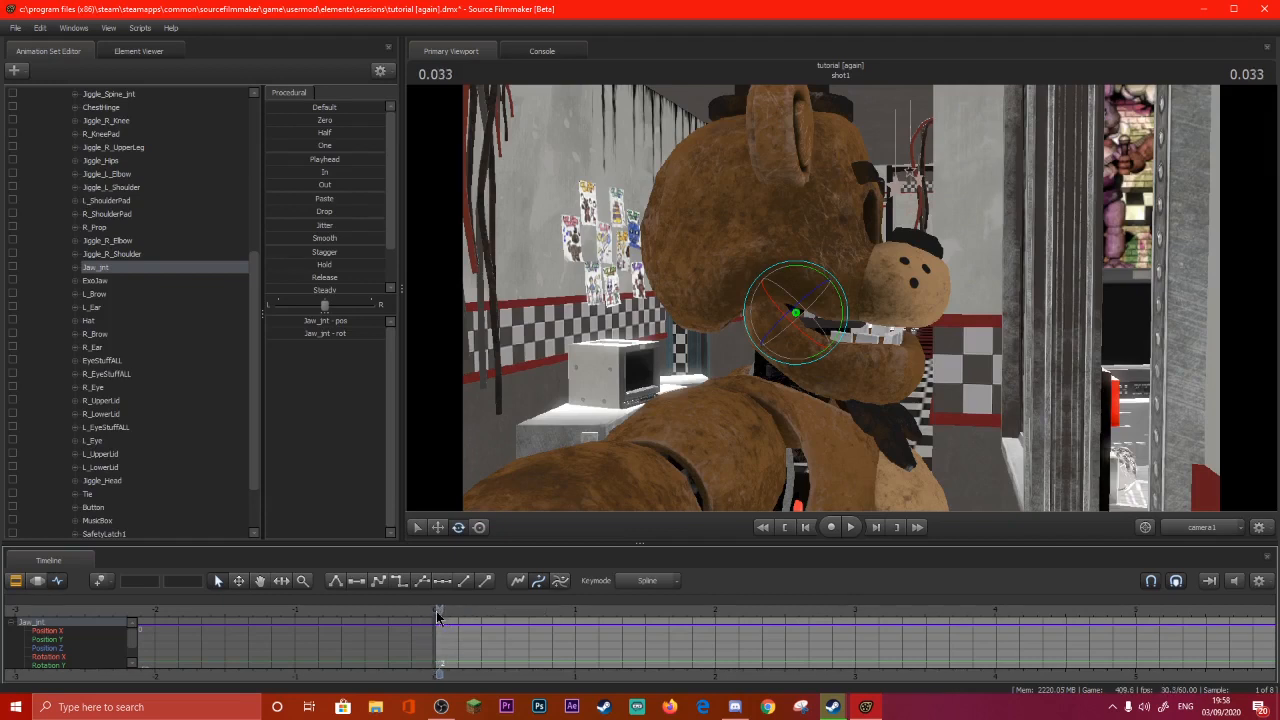
{"action": "key", "text": "Right"}
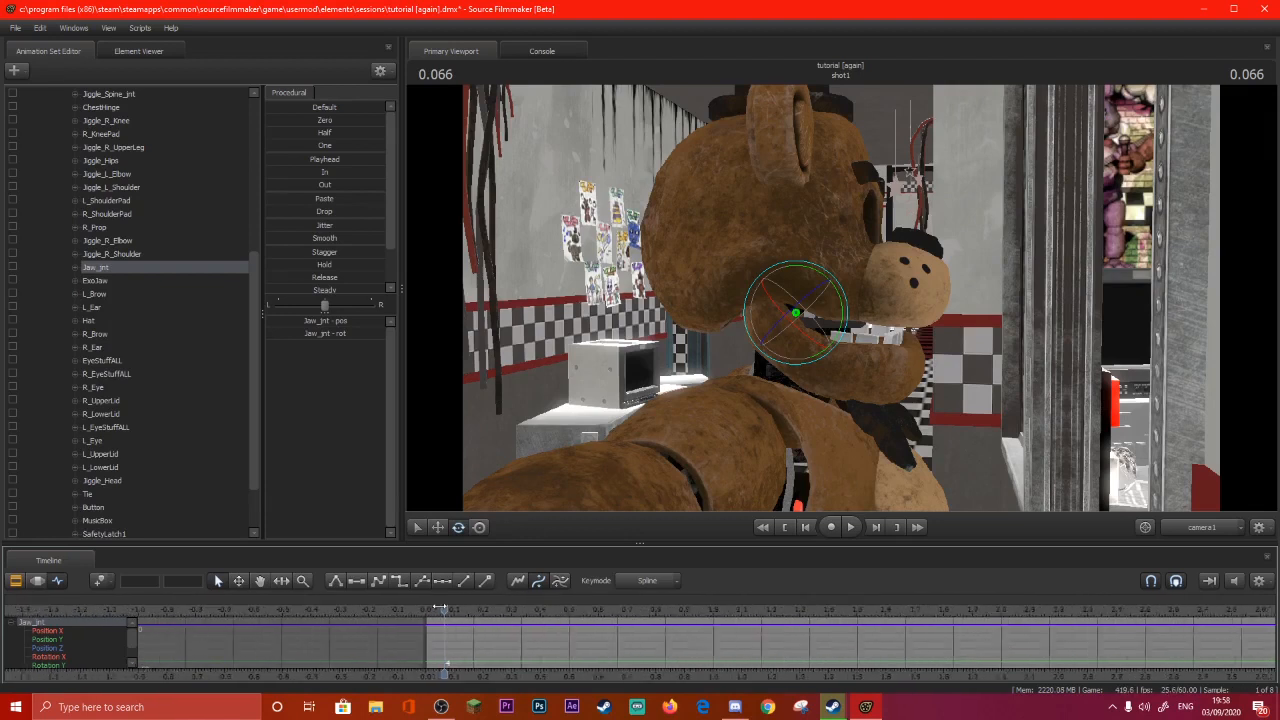
{"action": "scroll", "coordinate": [440, 607], "scroll_direction": "down", "scroll_amount": 1}
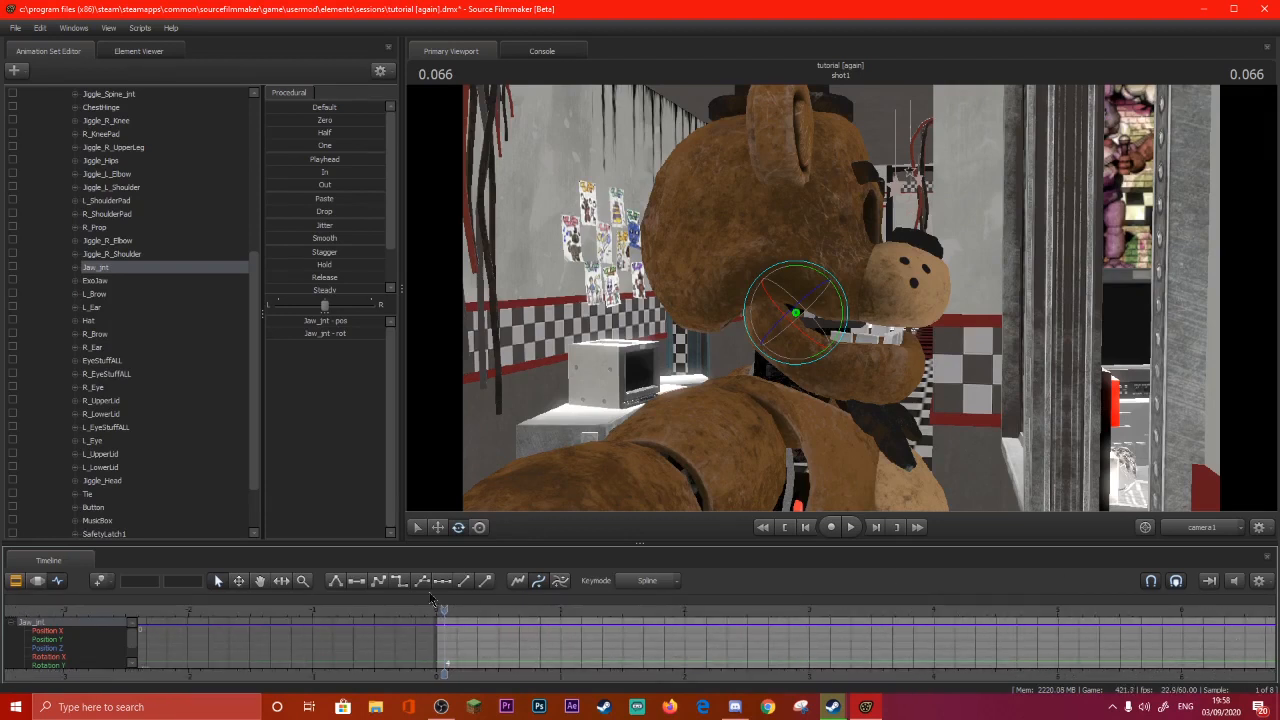
{"action": "left_click_drag", "start_coordinate": [446, 610], "coordinate": [448, 611]}
{"action": "key", "text": "Left"}
{"action": "key", "text": "Left"}
{"action": "key", "text": "Left"}
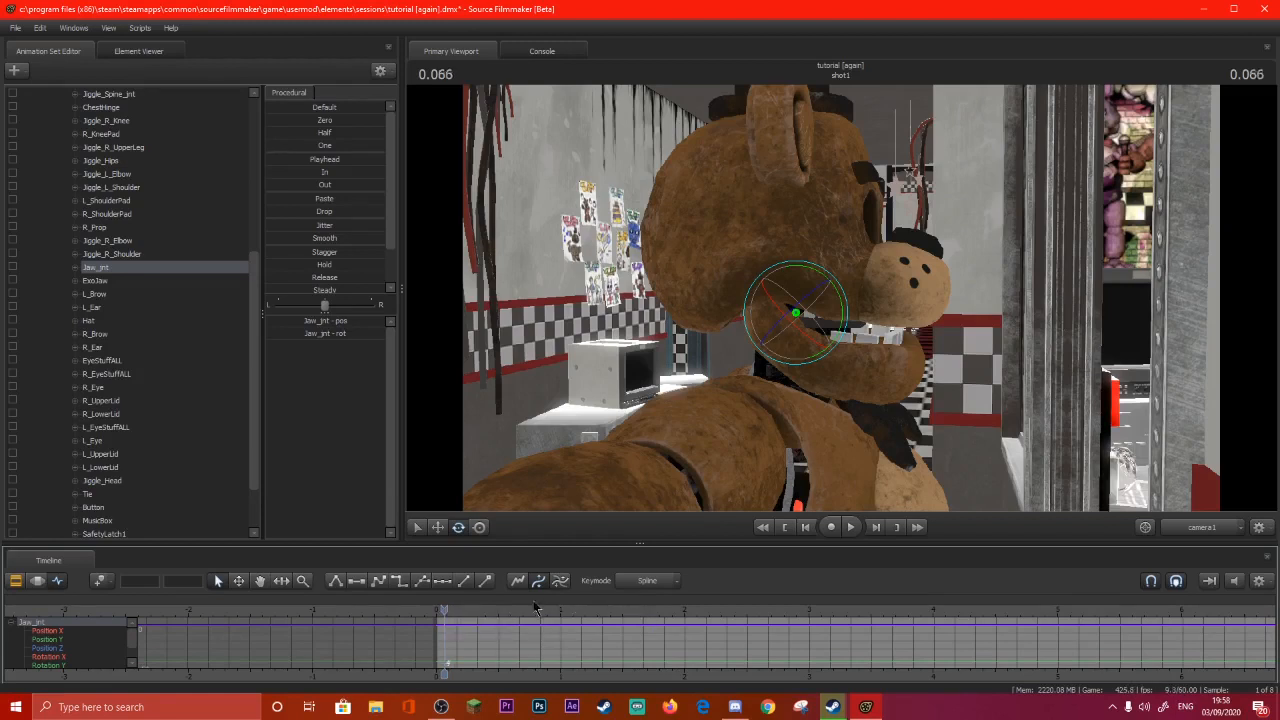
{"action": "scroll", "coordinate": [447, 620], "scroll_direction": "up", "scroll_amount": 4}
{"action": "scroll", "coordinate": [451, 612], "scroll_direction": "down", "scroll_amount": 4}
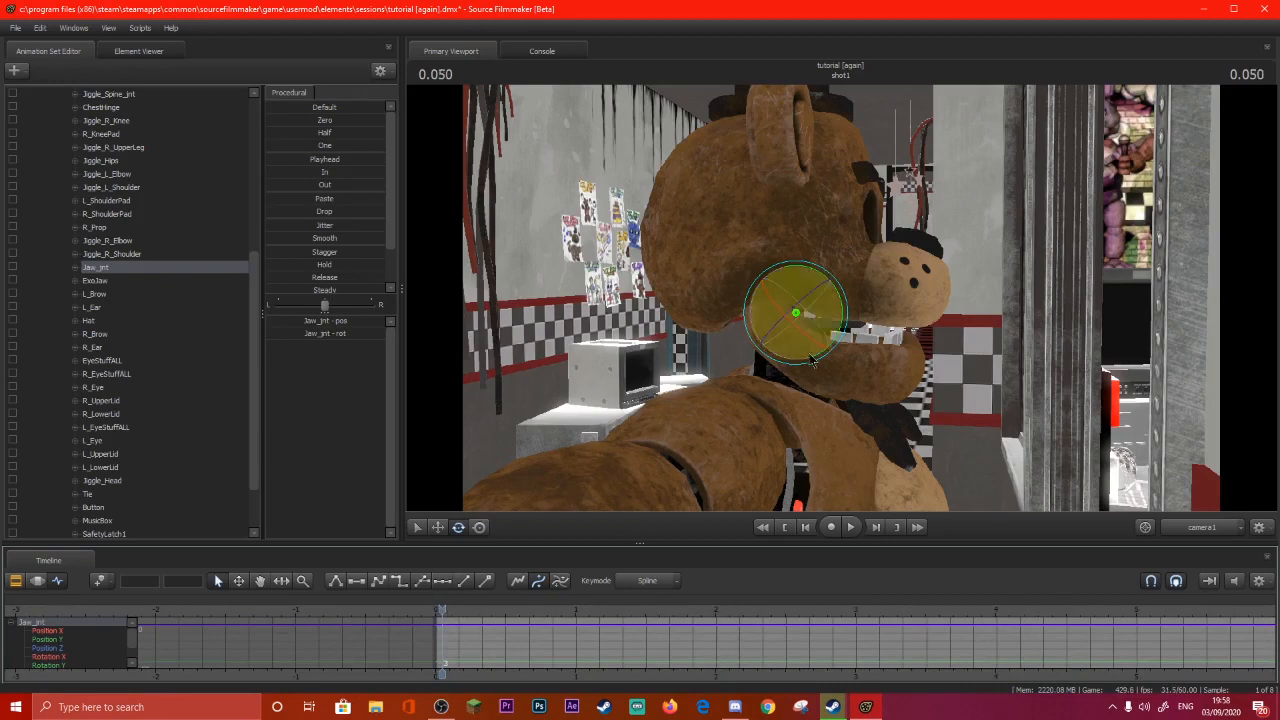
Advance the playhead to about 0.350 and rotate Freddy's Jaw_jnt closed to key the start of the mouth movement.
{"action": "key", "text": "Right"}
{"action": "key", "text": "Right"}
{"action": "key", "text": "Right"}
{"action": "key", "text": "Right"}
{"action": "key", "text": "Right"}
{"action": "key", "text": "Right"}
{"action": "key", "text": "Right"}
{"action": "key", "text": "Right"}
{"action": "key", "text": "Right"}
{"action": "key", "text": "Right"}
{"action": "key", "text": "Right"}
{"action": "key", "text": "Right"}
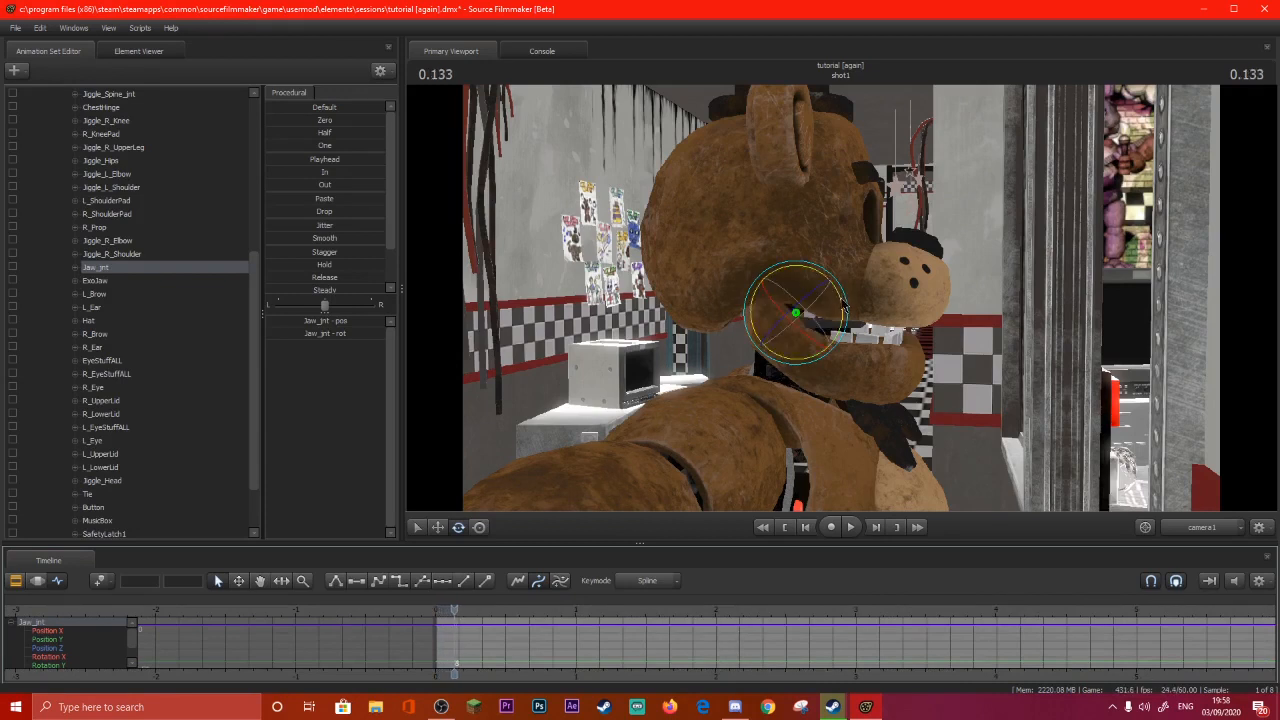
{"action": "key", "text": "Right"}
{"action": "key", "text": "Right"}
{"action": "key", "text": "Right"}
{"action": "key", "text": "Right"}
{"action": "key", "text": "Right"}
{"action": "key", "text": "Right"}
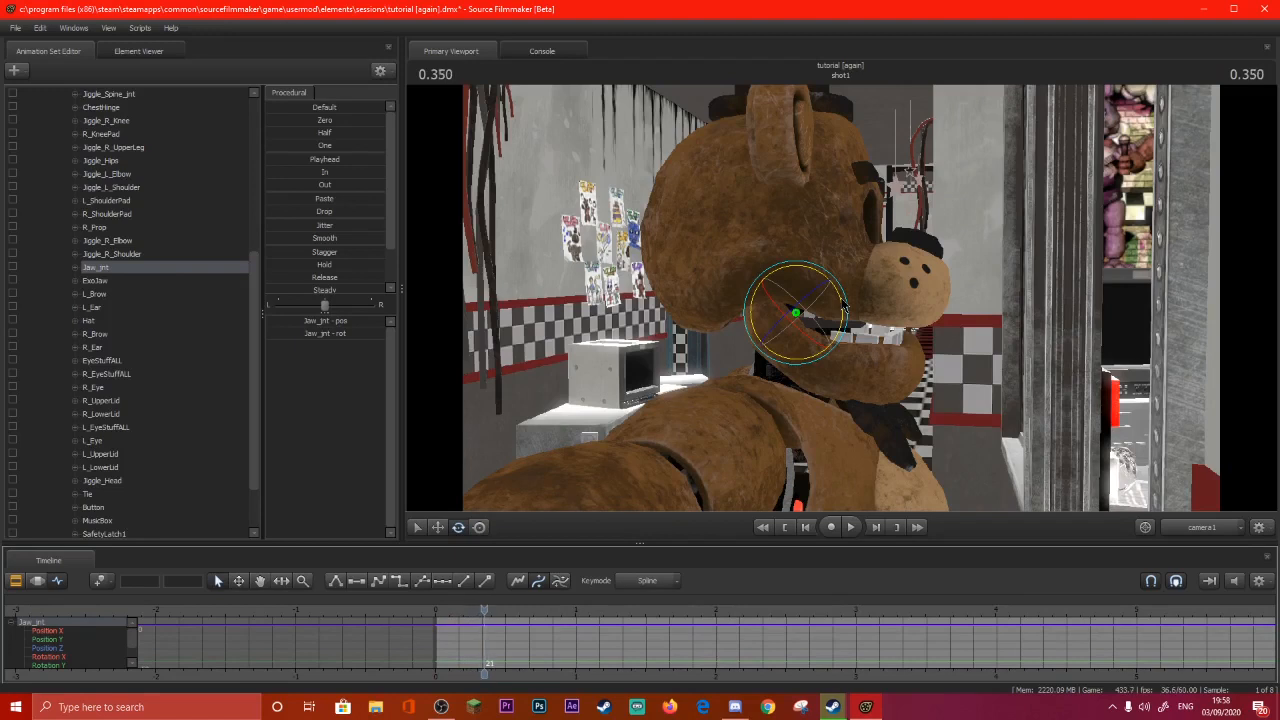
{"action": "left_click_drag", "start_coordinate": [845, 304], "coordinate": [843, 296]}
Advance a few frames past the first jaw key and rotate Freddy's jaw open.
{"action": "key", "text": "Right"}
{"action": "key", "text": "Right"}
{"action": "key", "text": "Right"}
{"action": "key", "text": "Right"}
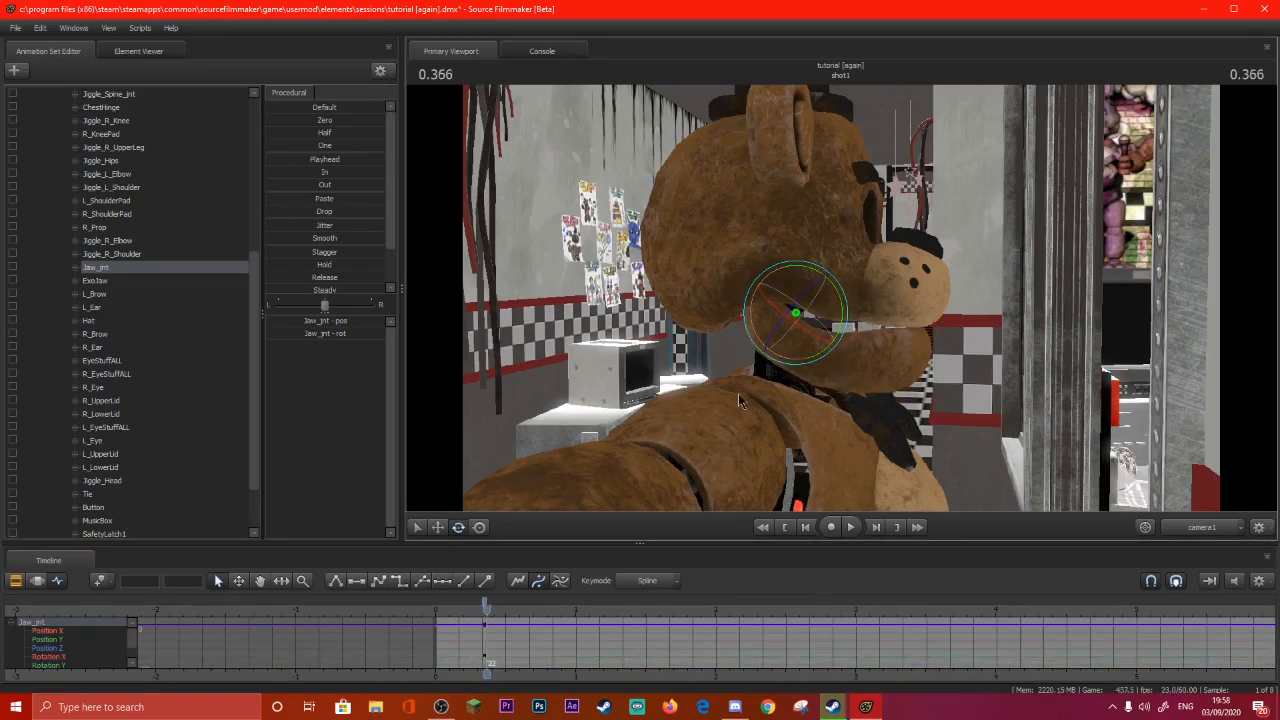
{"action": "left_click_drag", "start_coordinate": [840, 302], "coordinate": [842, 315]}
{"action": "key", "text": "Right"}
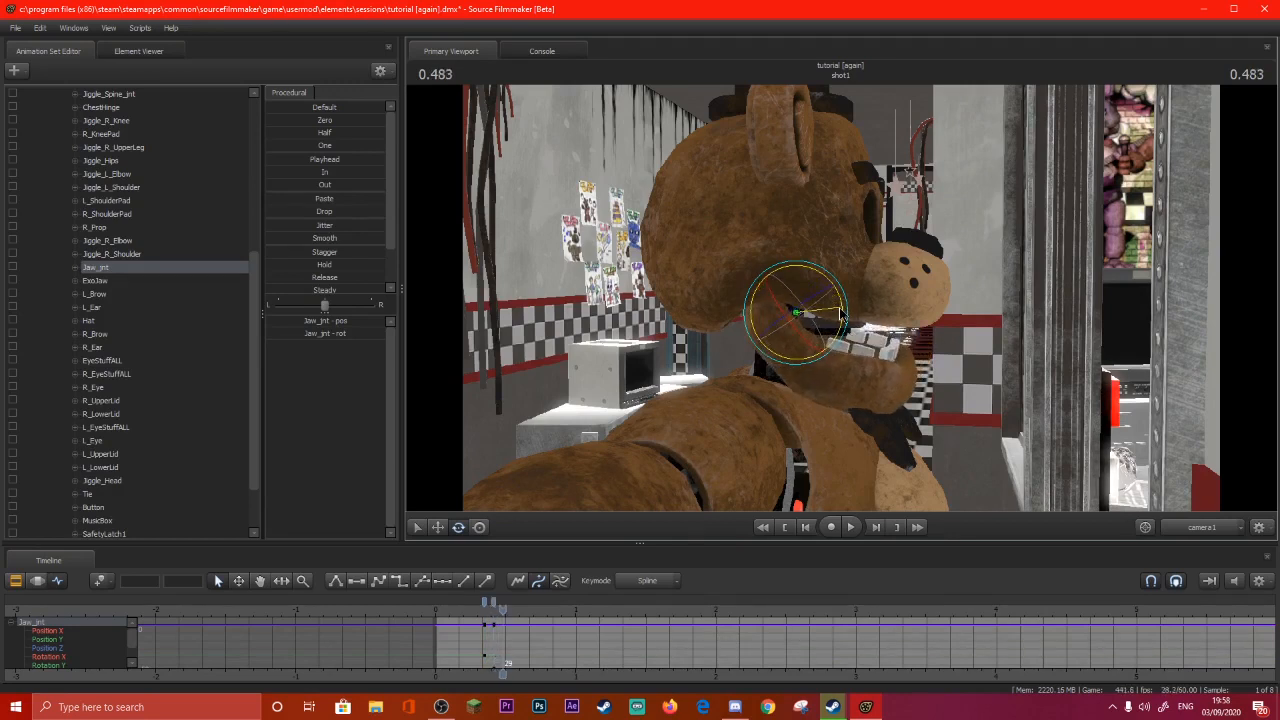
Key Freddy's jaw closing and opening again frame by frame between about 0.483 and 0.633.
{"action": "key", "text": "Right"}
{"action": "key", "text": "Right"}
{"action": "key", "text": "Right"}
{"action": "key", "text": "Right"}
{"action": "key", "text": "Right"}
{"action": "key", "text": "Right"}
{"action": "mouse_move", "coordinate": [842, 314]}
{"action": "left_mouse_down"}
{"action": "mouse_move", "coordinate": [845, 296]}
{"action": "mouse_move", "coordinate": [840, 316]}
{"action": "mouse_move", "coordinate": [837, 304]}
{"action": "left_mouse_up"}
{"action": "key", "text": "Right"}
{"action": "key", "text": "Right"}
{"action": "key", "text": "Right"}
{"action": "key", "text": "Right"}
{"action": "key", "text": "Right"}
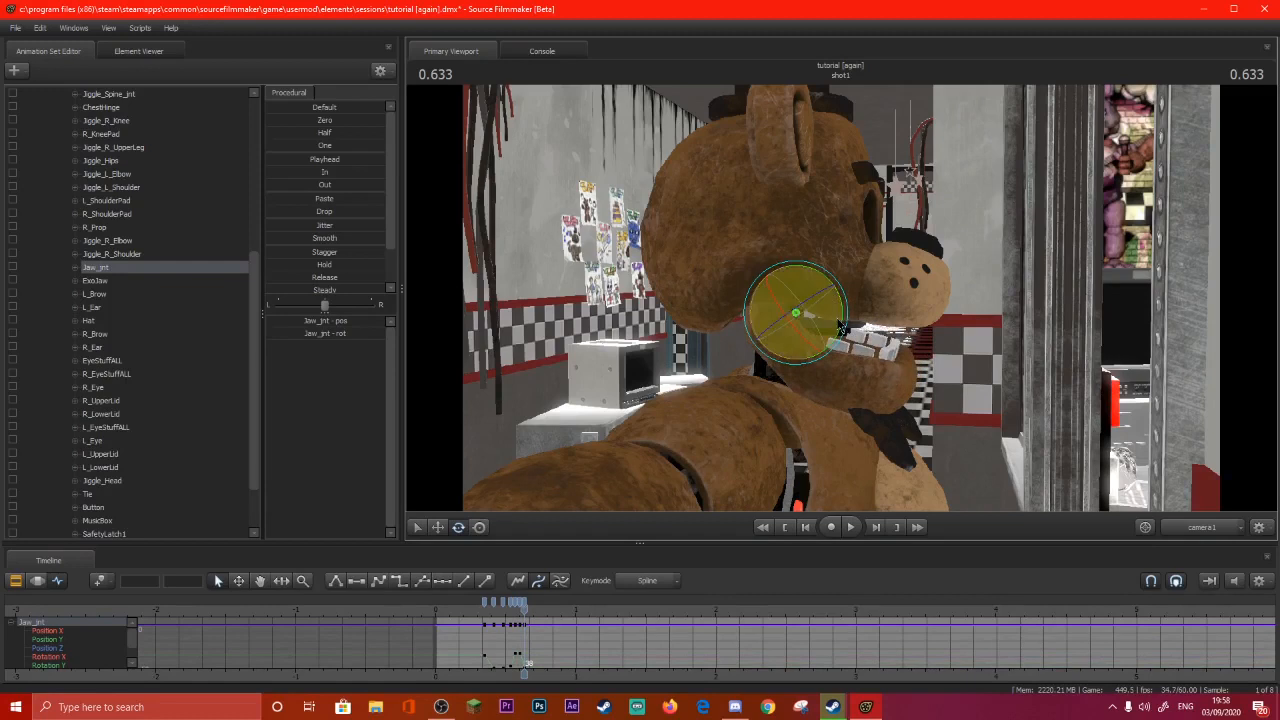
Continue keying Freddy's jaw rotation to the song from about 0.633 to 0.933.
{"action": "key", "text": "Right"}
{"action": "key", "text": "Right"}
{"action": "key", "text": "Right"}
{"action": "key", "text": "Right"}
{"action": "mouse_move", "coordinate": [845, 320]}
{"action": "left_mouse_down"}
{"action": "mouse_move", "coordinate": [847, 298]}
{"action": "mouse_move", "coordinate": [845, 328]}
{"action": "left_mouse_up"}
{"action": "key", "text": "Right"}
{"action": "key", "text": "Right"}
{"action": "key", "text": "Right"}
{"action": "key", "text": "Right"}
{"action": "key", "text": "Right"}
{"action": "key", "text": "Right"}
{"action": "key", "text": "Right"}
{"action": "key", "text": "Right"}
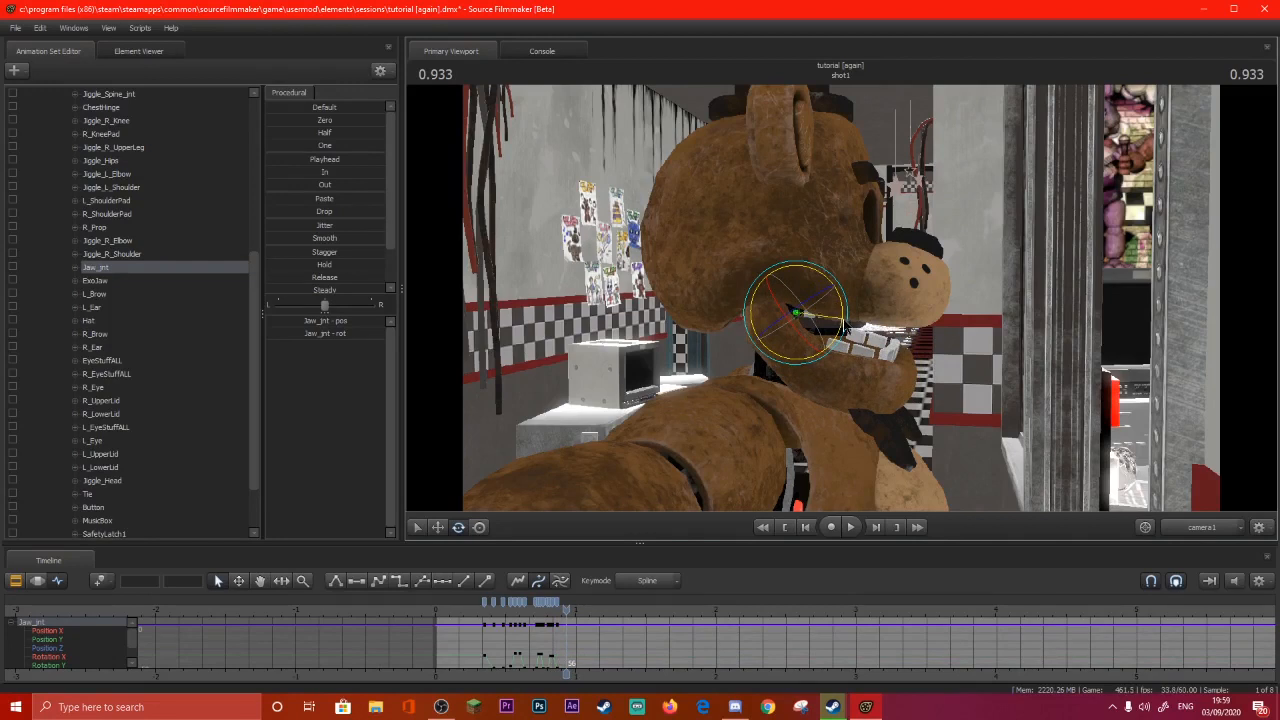
Add further small jaw rotation keys for the singing from about 0.933 to 1.300.
{"action": "key", "text": "Right"}
{"action": "mouse_move", "coordinate": [848, 325]}
{"action": "left_mouse_down"}
{"action": "mouse_move", "coordinate": [843, 313]}
{"action": "mouse_move", "coordinate": [845, 325]}
{"action": "left_mouse_up"}
{"action": "key", "text": "Right"}
{"action": "key", "text": "Right"}
{"action": "key", "text": "Right"}
{"action": "key", "text": "Right"}
{"action": "mouse_move", "coordinate": [845, 327]}
{"action": "left_mouse_down"}
{"action": "mouse_move", "coordinate": [843, 312]}
{"action": "mouse_move", "coordinate": [846, 329]}
{"action": "left_mouse_up"}
{"action": "key", "text": "Right"}
{"action": "key", "text": "Right"}
{"action": "key", "text": "Right"}
{"action": "key", "text": "Right"}
{"action": "key", "text": "Right"}
{"action": "key", "text": "Right"}
{"action": "key", "text": "Right"}
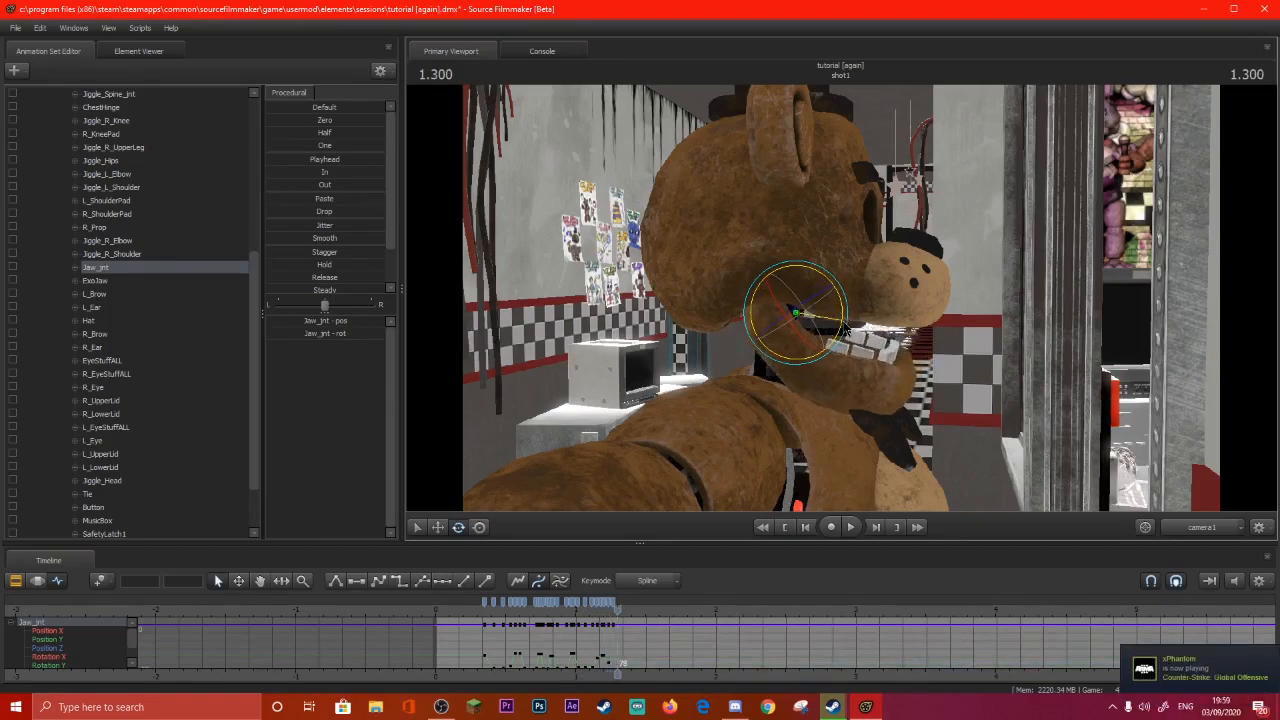
Rotate Freddy's jaw closed at about 1.366 to end the mouth movement.
{"action": "key", "text": "Right"}
{"action": "key", "text": "Right"}
{"action": "left_click_drag", "start_coordinate": [845, 328], "coordinate": [848, 317]}
{"action": "key", "text": "Right"}
{"action": "key", "text": "Right"}
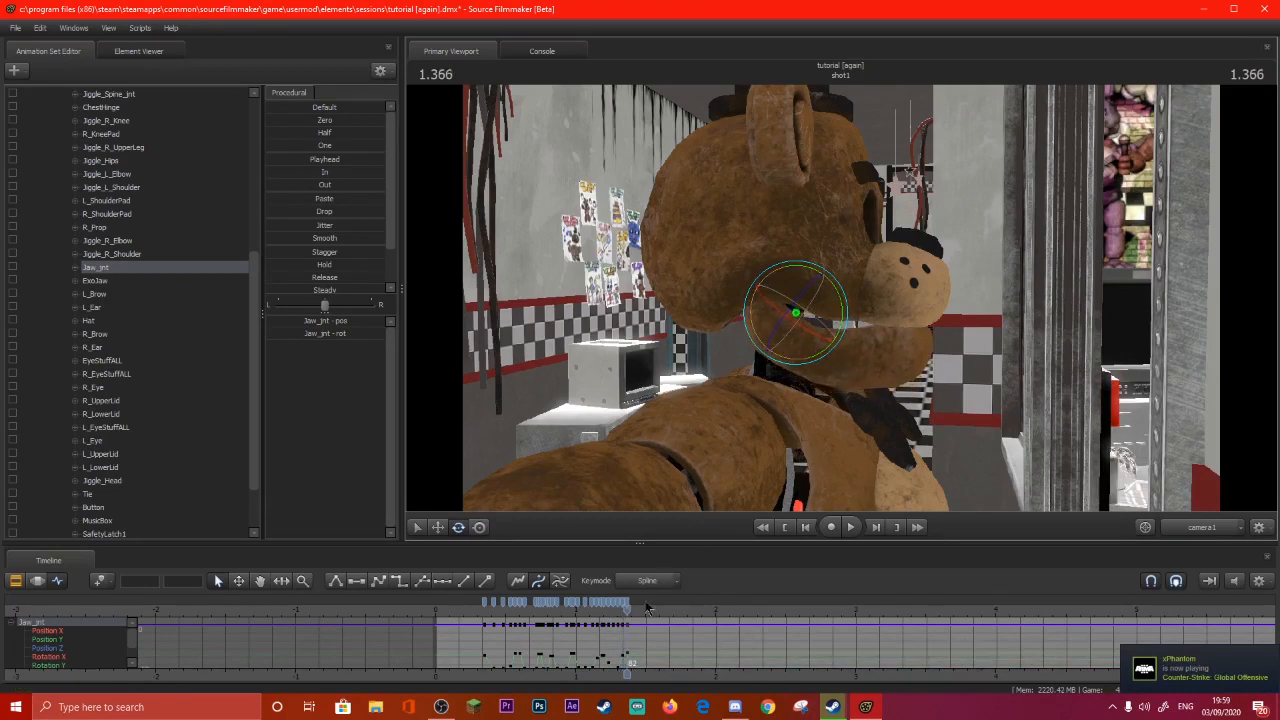
Play back the keyed jaw animation from near the start of the shot.
{"action": "key", "text": "space"}
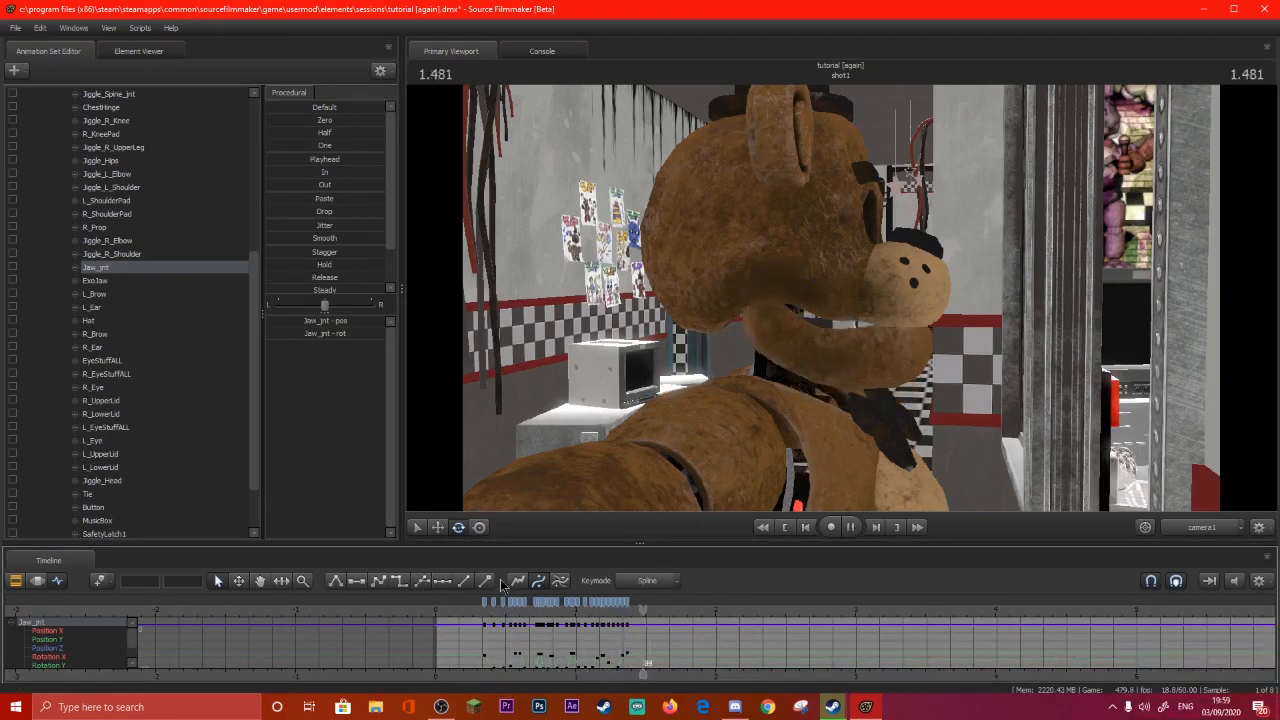
{"action": "key", "text": "space"}
{"action": "key", "text": "space"}
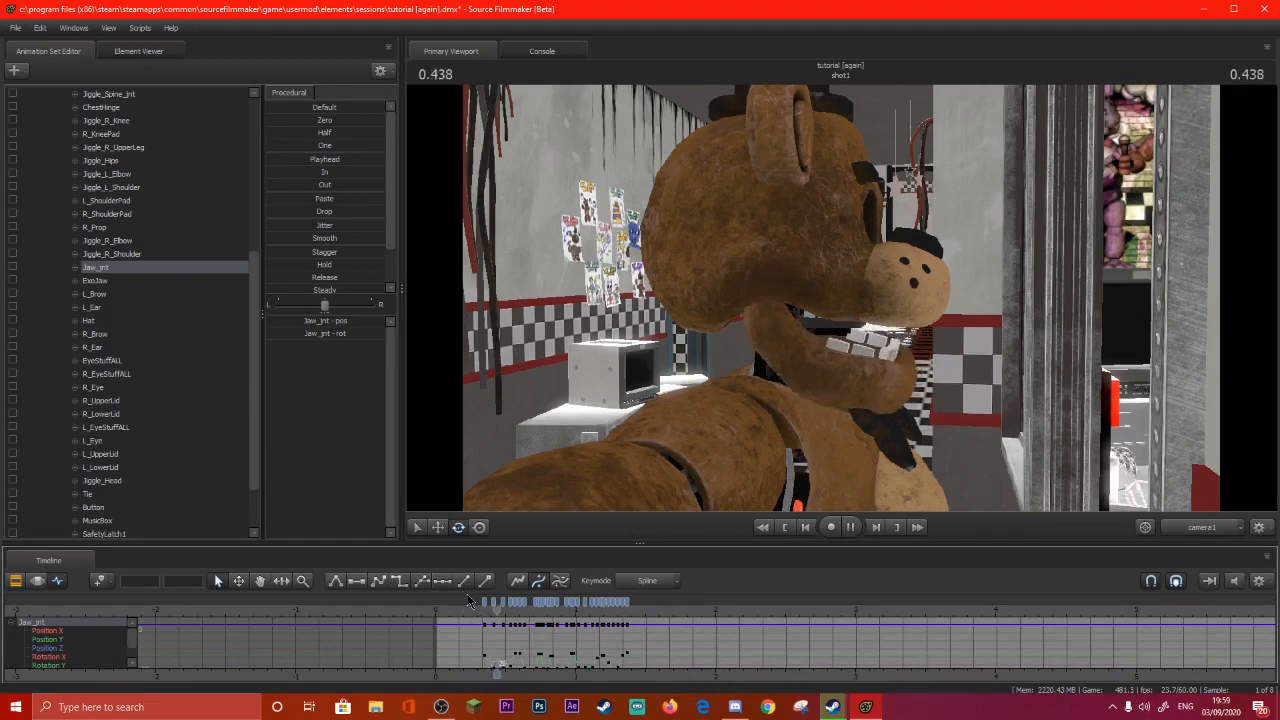
{"action": "key", "text": "space"}
{"action": "left_click", "coordinate": [462, 609]}
{"action": "key", "text": "space"}
{"action": "key", "text": "space"}
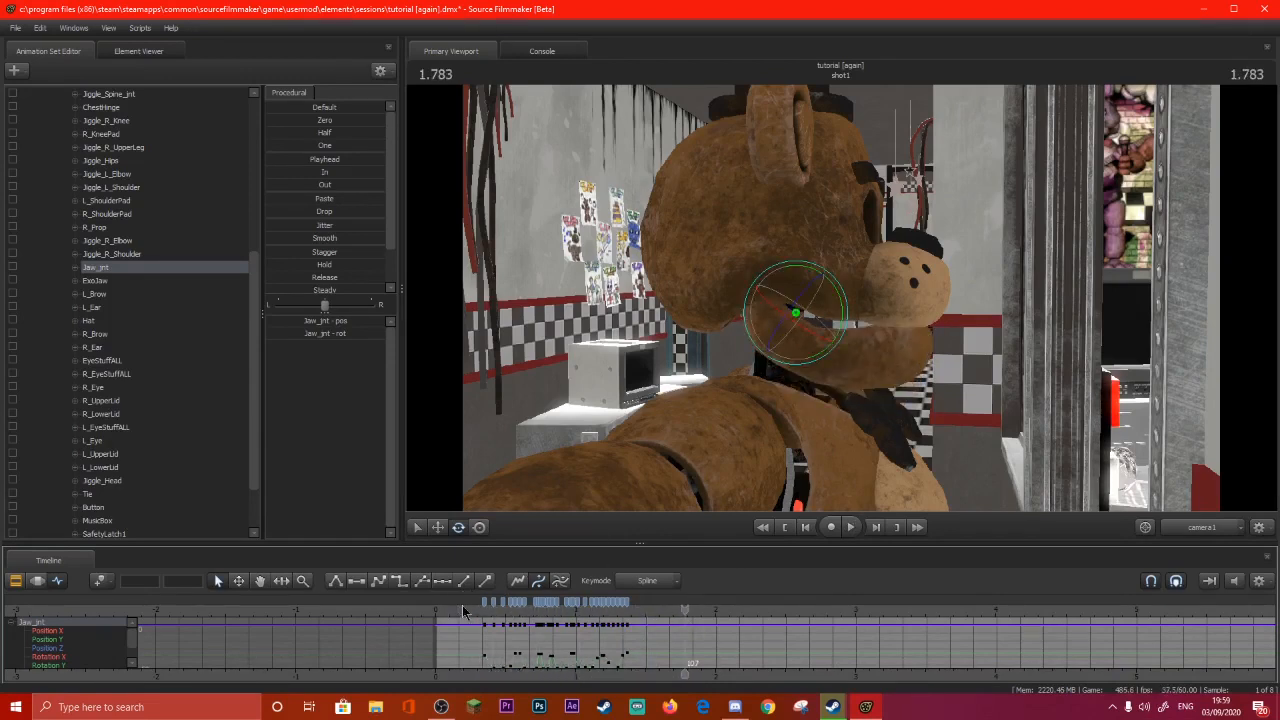
Frame Freddy's lower torso, switch to the Motion Editor and select the Bip_Pelvis bone.
{"action": "left_click", "coordinate": [856, 473]}
{"action": "left_click_drag", "start_coordinate": [856, 451], "coordinate": [788, 402]}
{"action": "left_click", "coordinate": [763, 417], "text": "ctrl"}
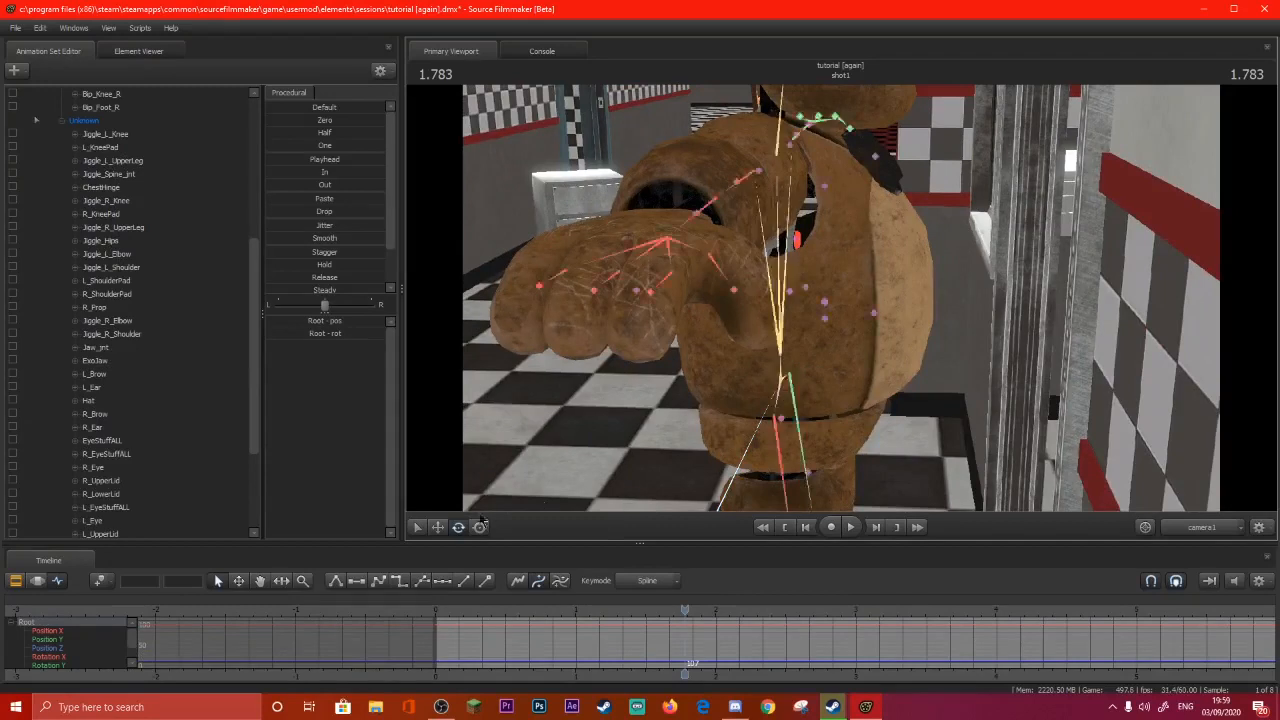
{"action": "left_click", "coordinate": [33, 582]}
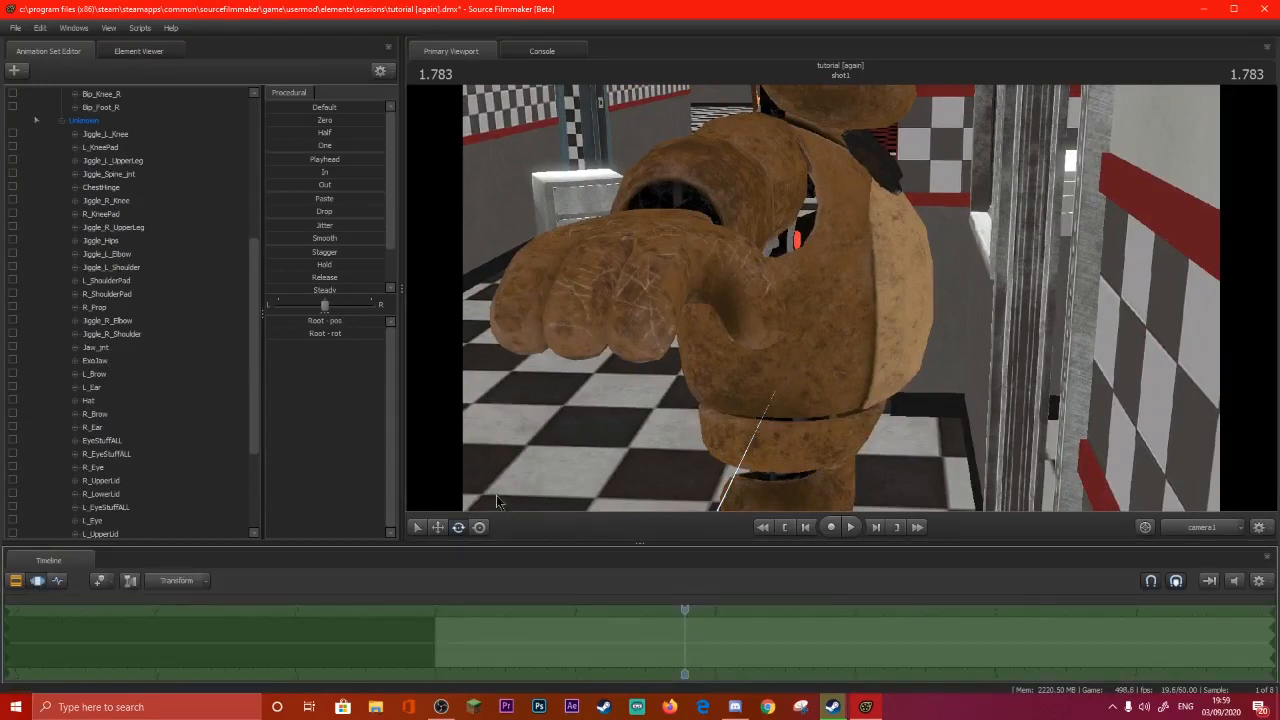
{"action": "left_click", "coordinate": [783, 395], "text": "ctrl"}
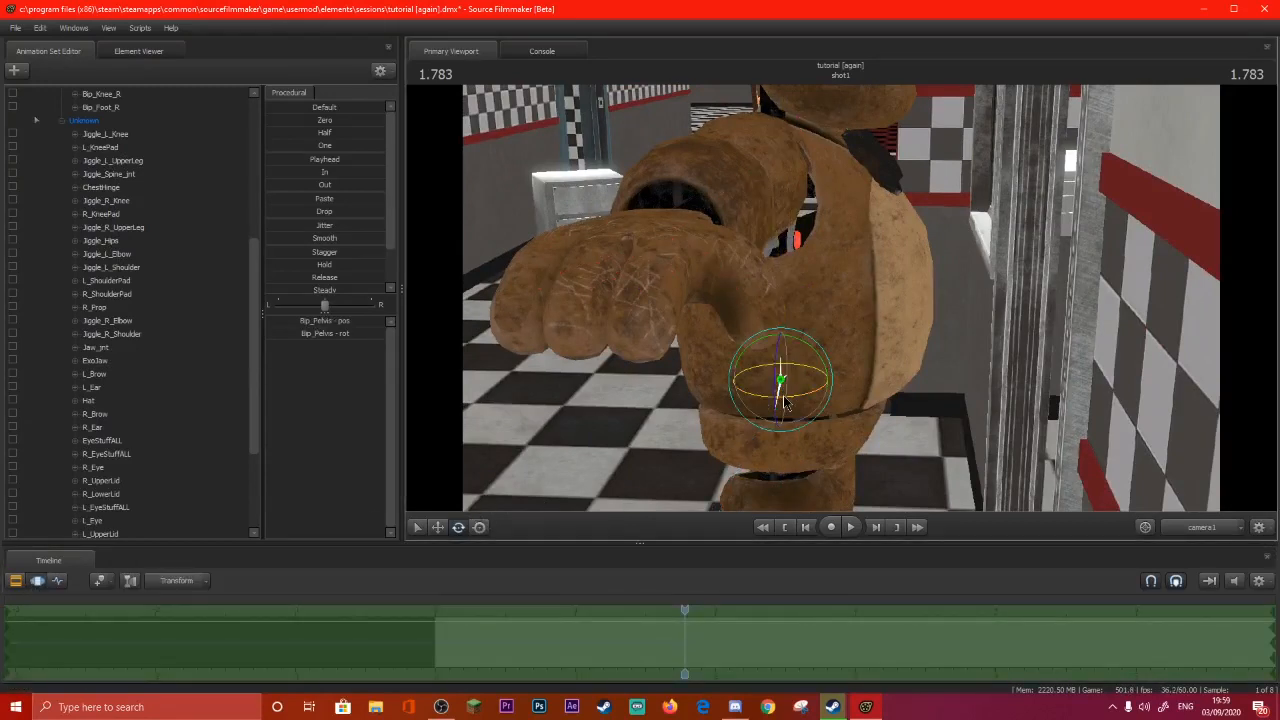
Adjust a bone of Freddy's body with the rotate tool and reframe the camera on his head and torso.
{"action": "left_click_drag", "start_coordinate": [785, 400], "coordinate": [580, 507]}
{"action": "key", "text": "w"}
{"action": "left_click_drag", "start_coordinate": [776, 402], "coordinate": [936, 333]}
{"action": "left_click", "coordinate": [850, 315], "text": "ctrl"}
{"action": "left_click", "coordinate": [712, 504], "text": "ctrl"}
{"action": "left_click_drag", "start_coordinate": [1090, 440], "coordinate": [1074, 500]}
{"action": "left_click", "coordinate": [464, 530]}
{"action": "left_click_drag", "start_coordinate": [742, 458], "coordinate": [724, 461]}
{"action": "left_click", "coordinate": [906, 433], "text": "ctrl"}
{"action": "left_click_drag", "start_coordinate": [905, 427], "coordinate": [837, 300]}
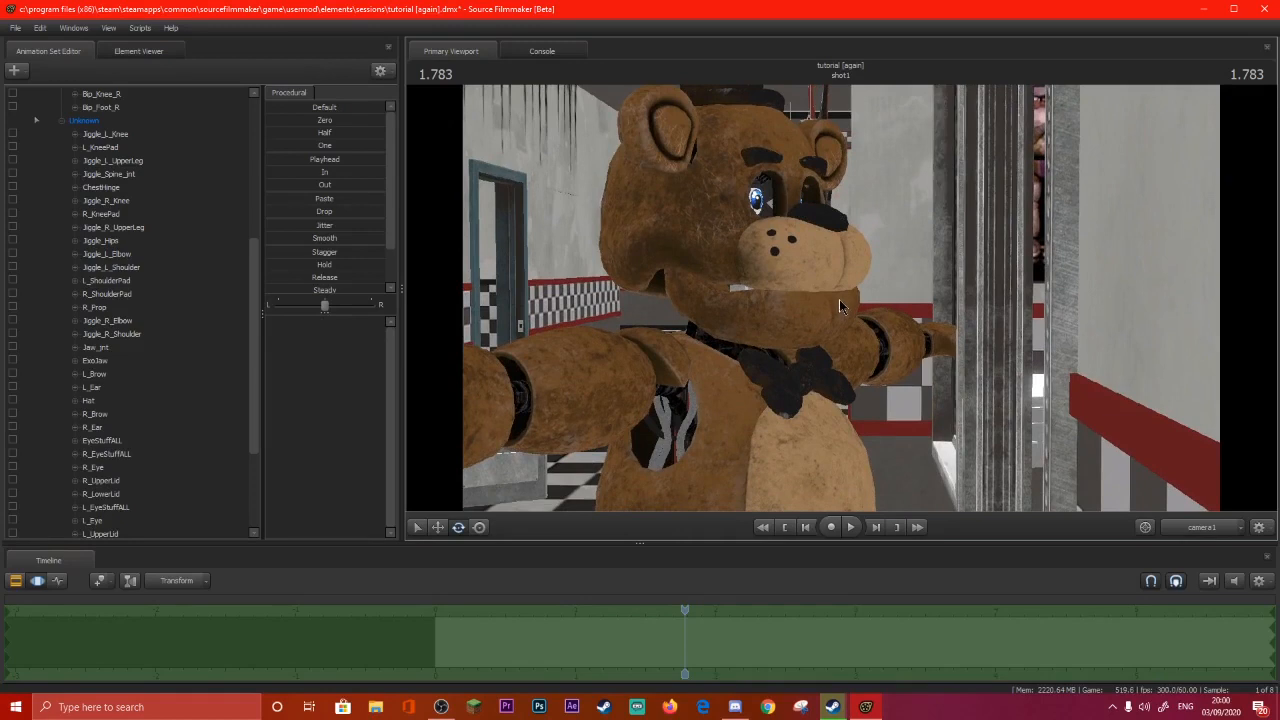
Create an animation set for camera1 and raise its focalDistance to near the maximum.
{"action": "left_click", "coordinate": [1245, 525]}
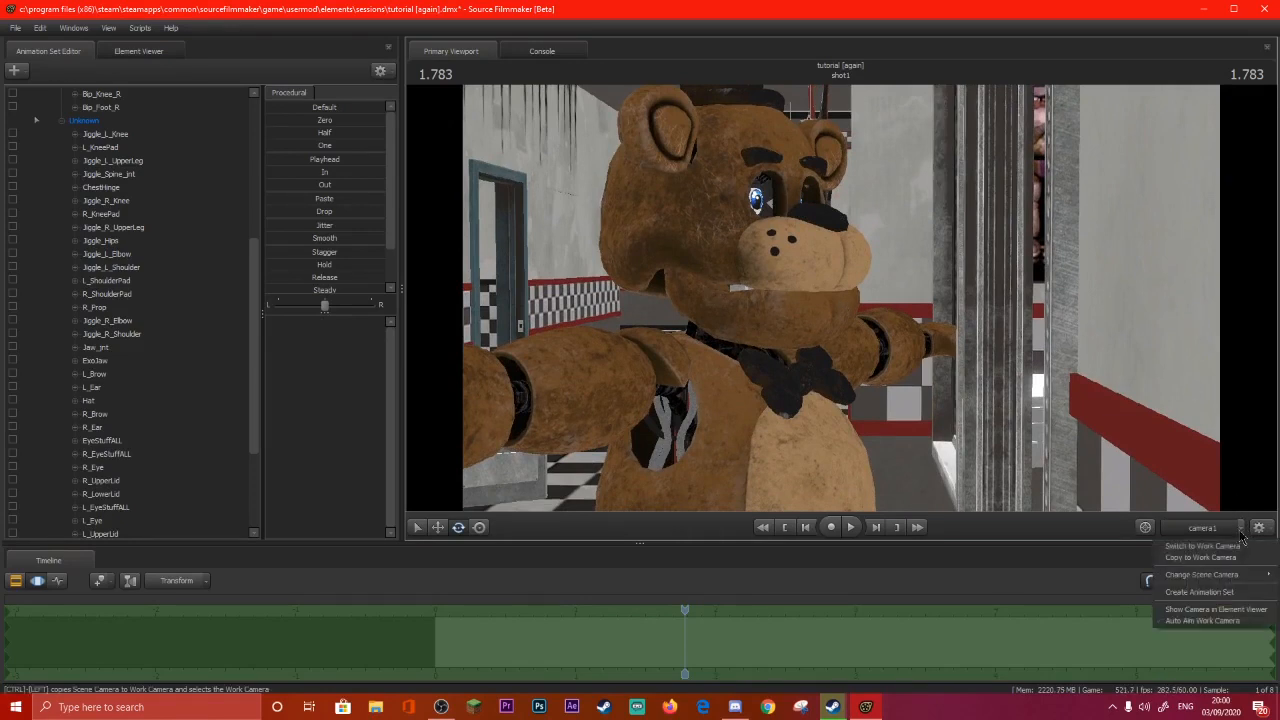
{"action": "left_click", "coordinate": [1208, 596]}
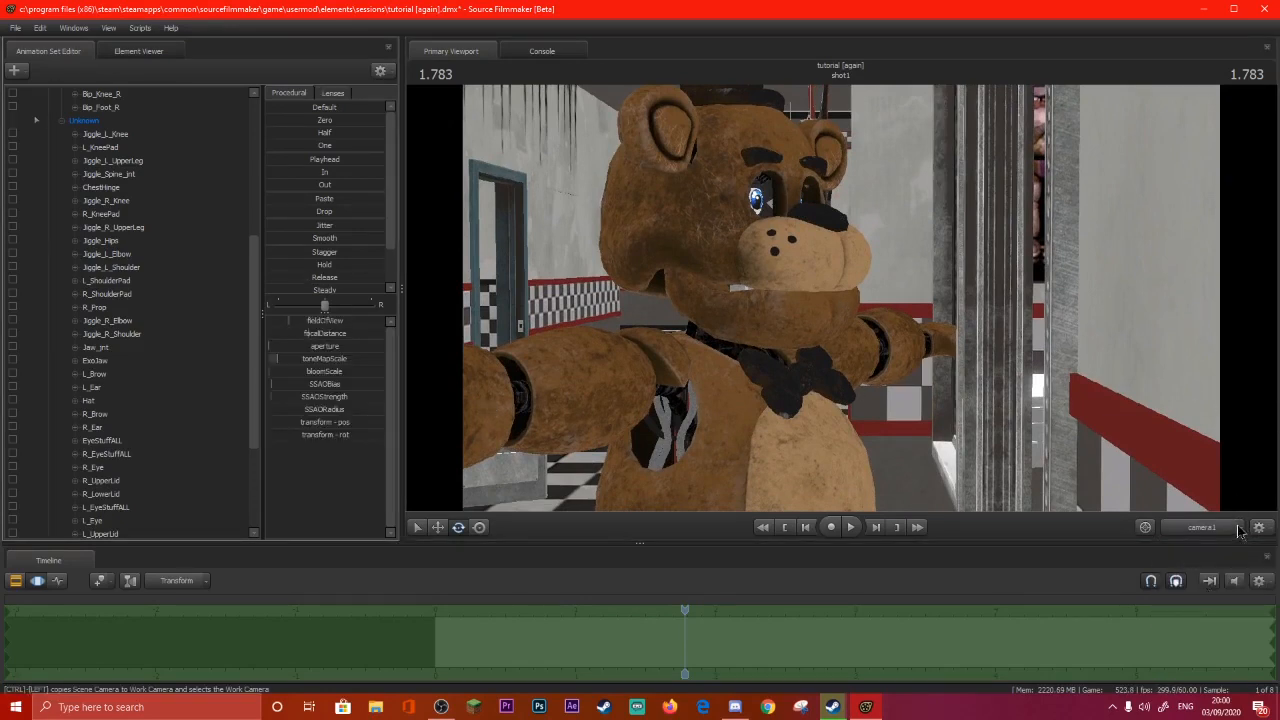
{"action": "scroll", "coordinate": [165, 404], "scroll_direction": "down", "scroll_amount": 4}
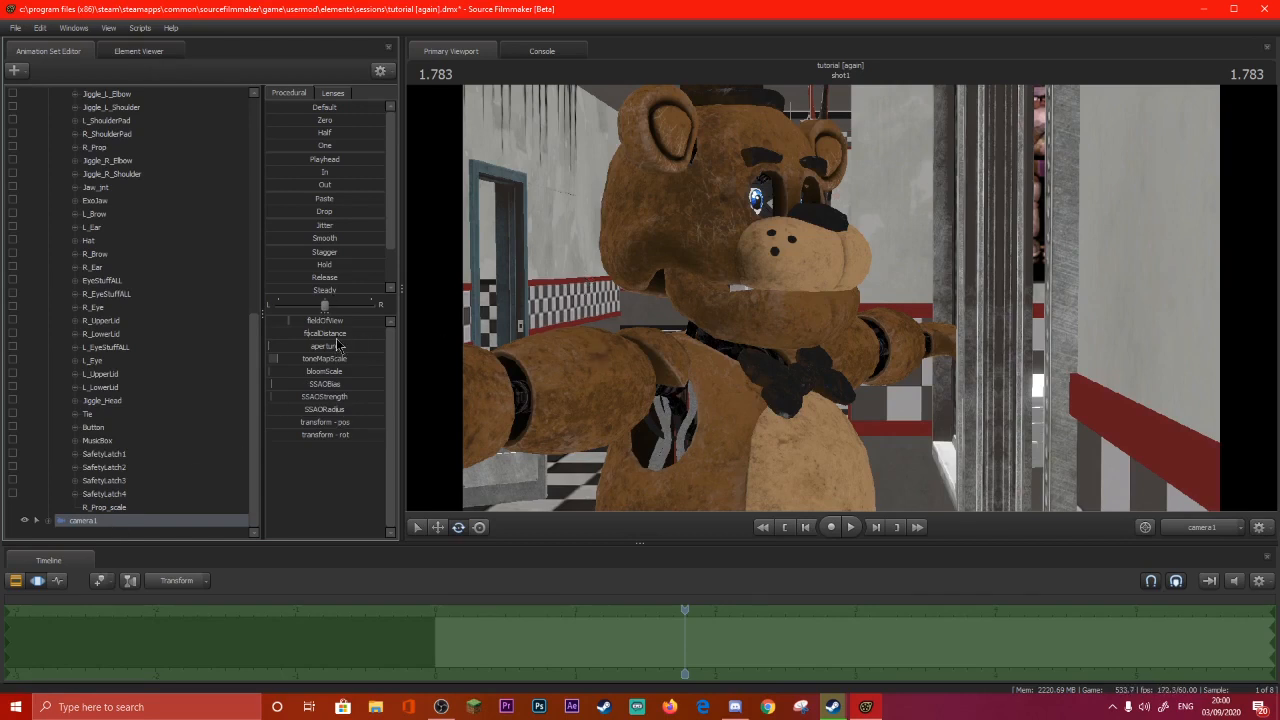
{"action": "left_click_drag", "start_coordinate": [313, 336], "coordinate": [369, 337]}
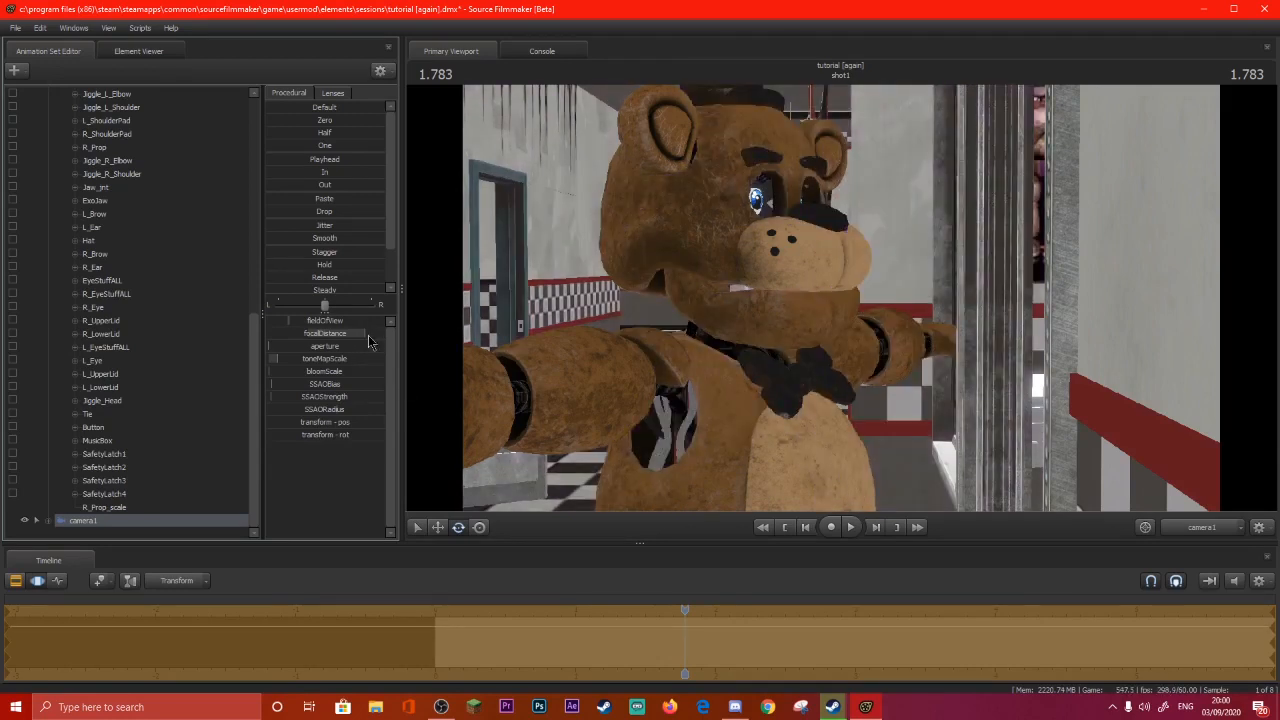
Raise camera1's aperture to its maximum and preview the depth of field in the Clip Editor.
{"action": "left_click", "coordinate": [30, 580]}
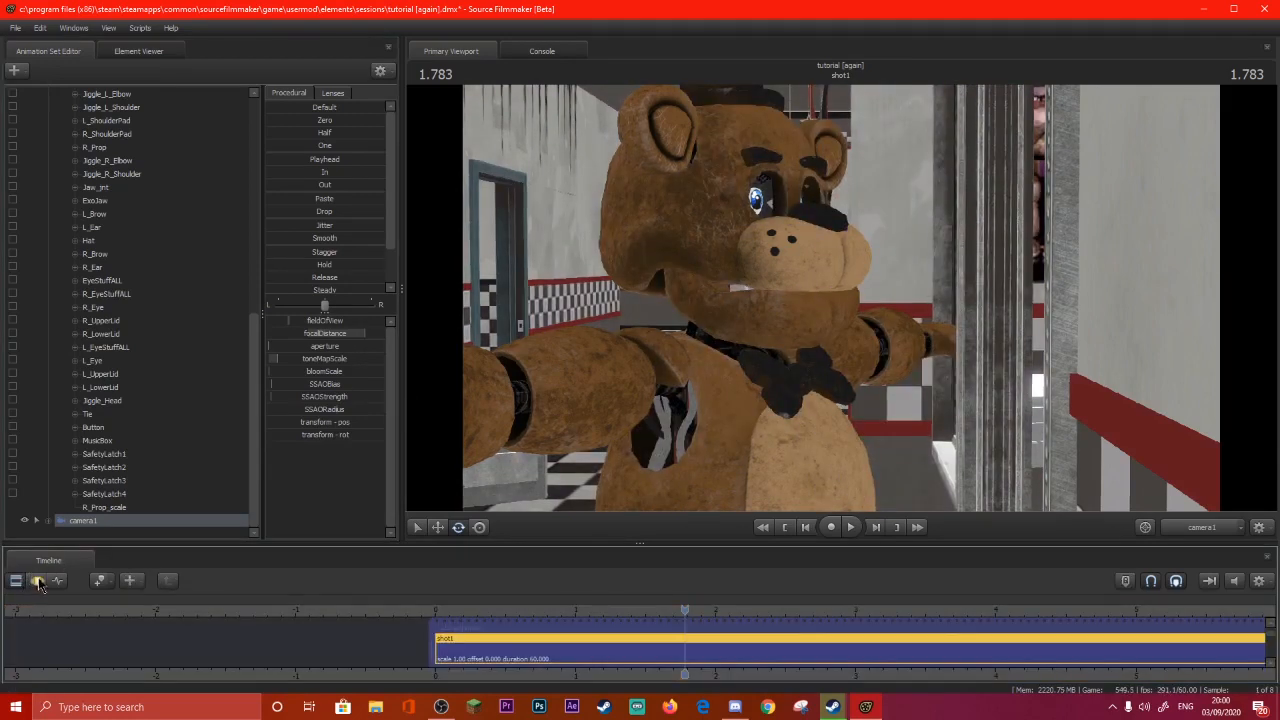
{"action": "left_click", "coordinate": [40, 583]}
{"action": "left_click", "coordinate": [18, 580]}
{"action": "left_click", "coordinate": [40, 583]}
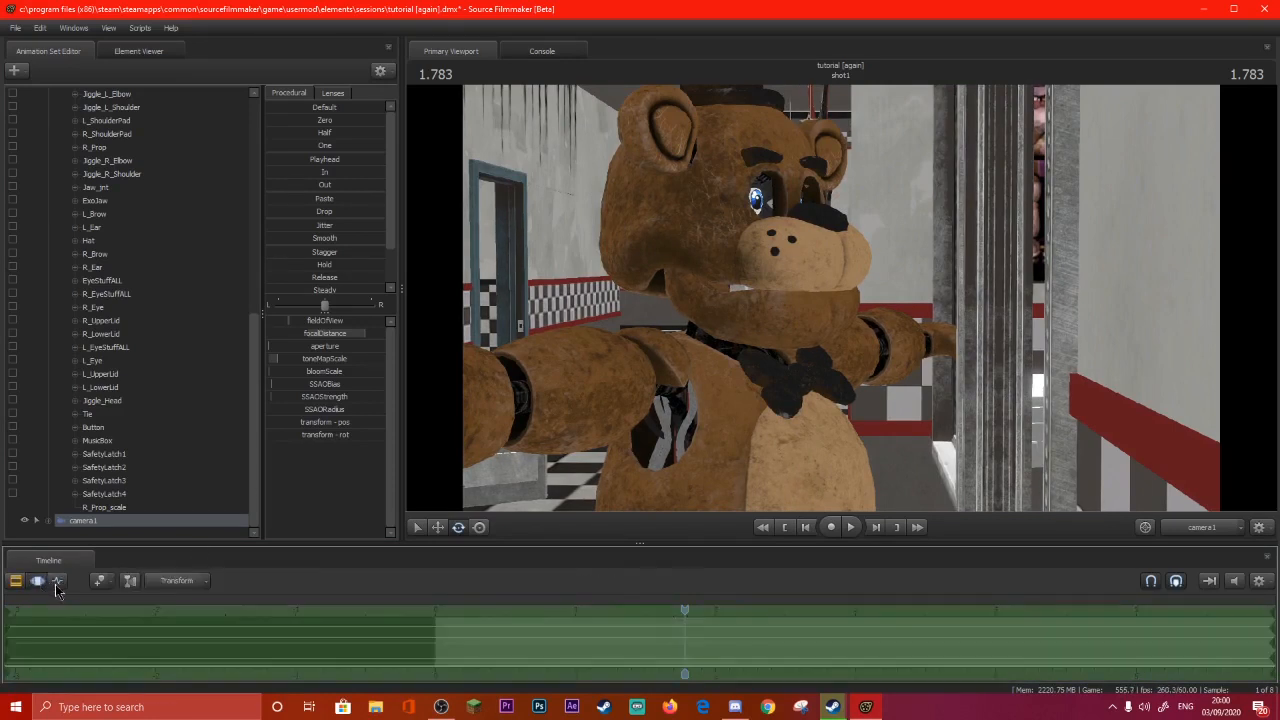
{"action": "left_click", "coordinate": [57, 582]}
{"action": "left_click", "coordinate": [38, 581]}
{"action": "left_click", "coordinate": [325, 345]}
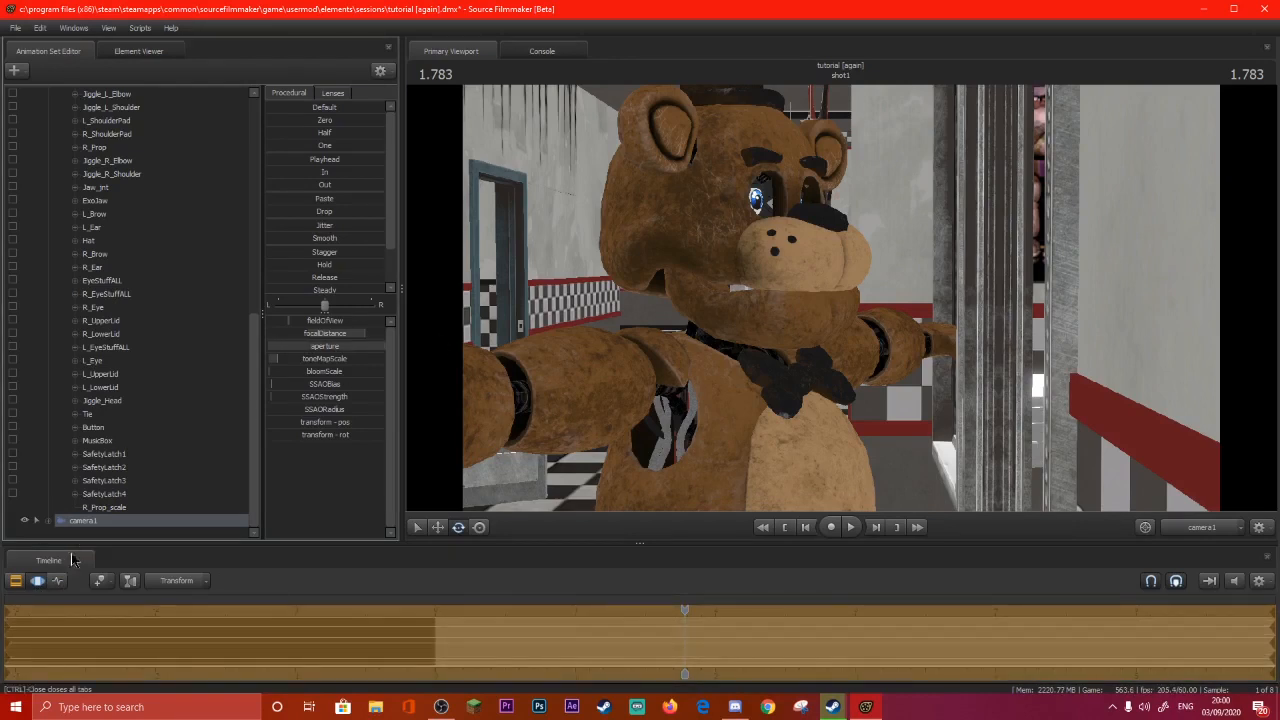
{"action": "left_click", "coordinate": [15, 581]}
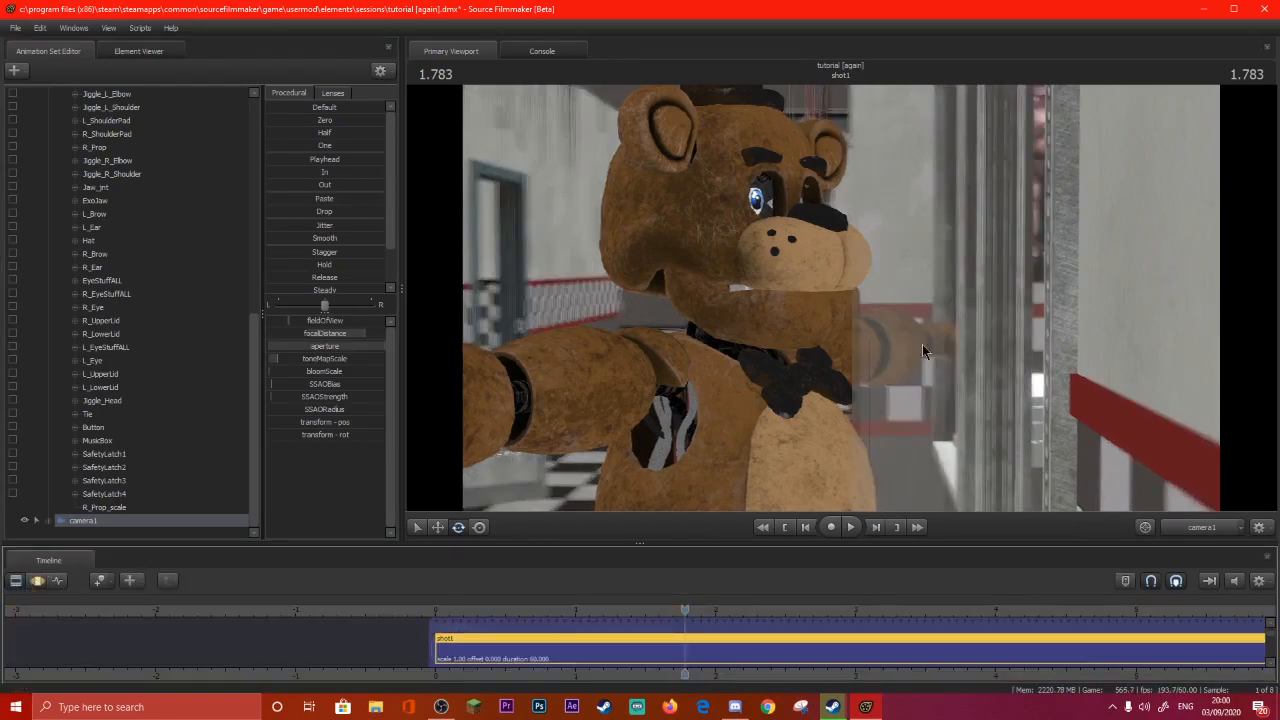
{"action": "left_click", "coordinate": [38, 580]}
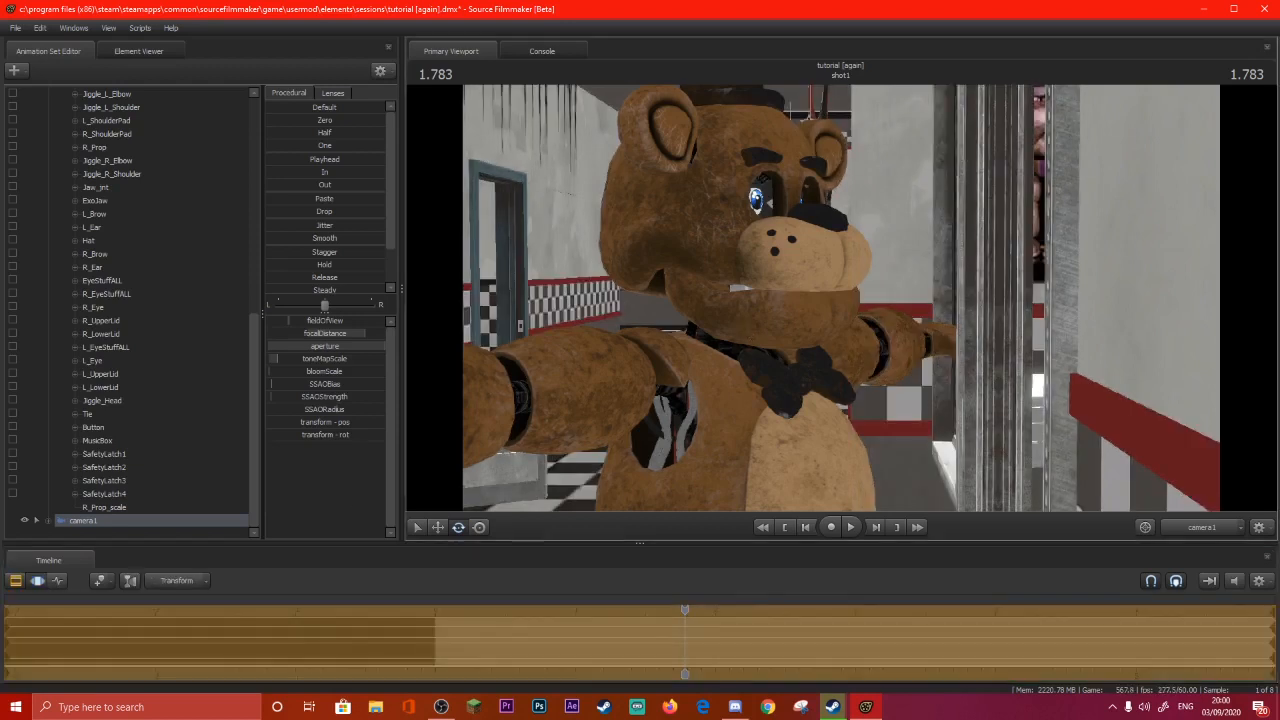
Move camera1 closer to Freddy, reduce its focalDistance slightly and preview the background blur in the Clip Editor.
{"action": "key", "text": "w"}
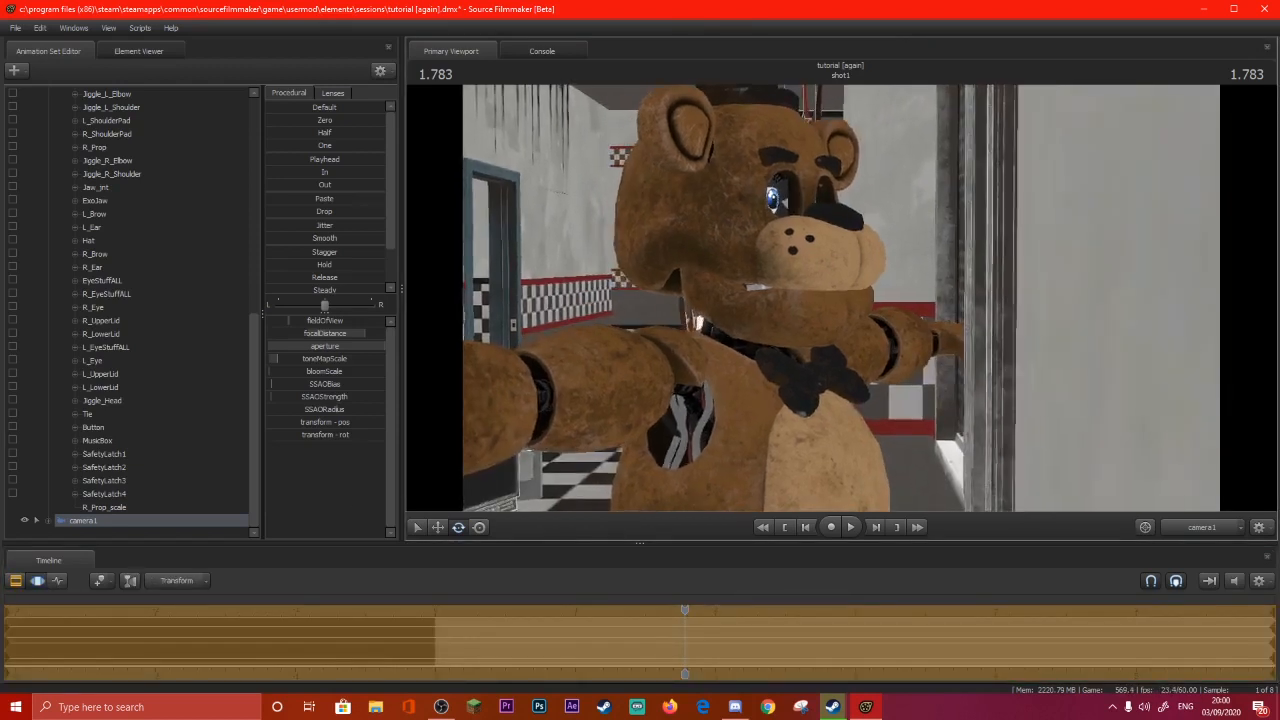
{"action": "left_click_drag", "start_coordinate": [841, 298], "coordinate": [853, 276]}
{"action": "left_click", "coordinate": [344, 329]}
{"action": "left_click_drag", "start_coordinate": [338, 343], "coordinate": [280, 403]}
{"action": "left_click", "coordinate": [37, 581]}
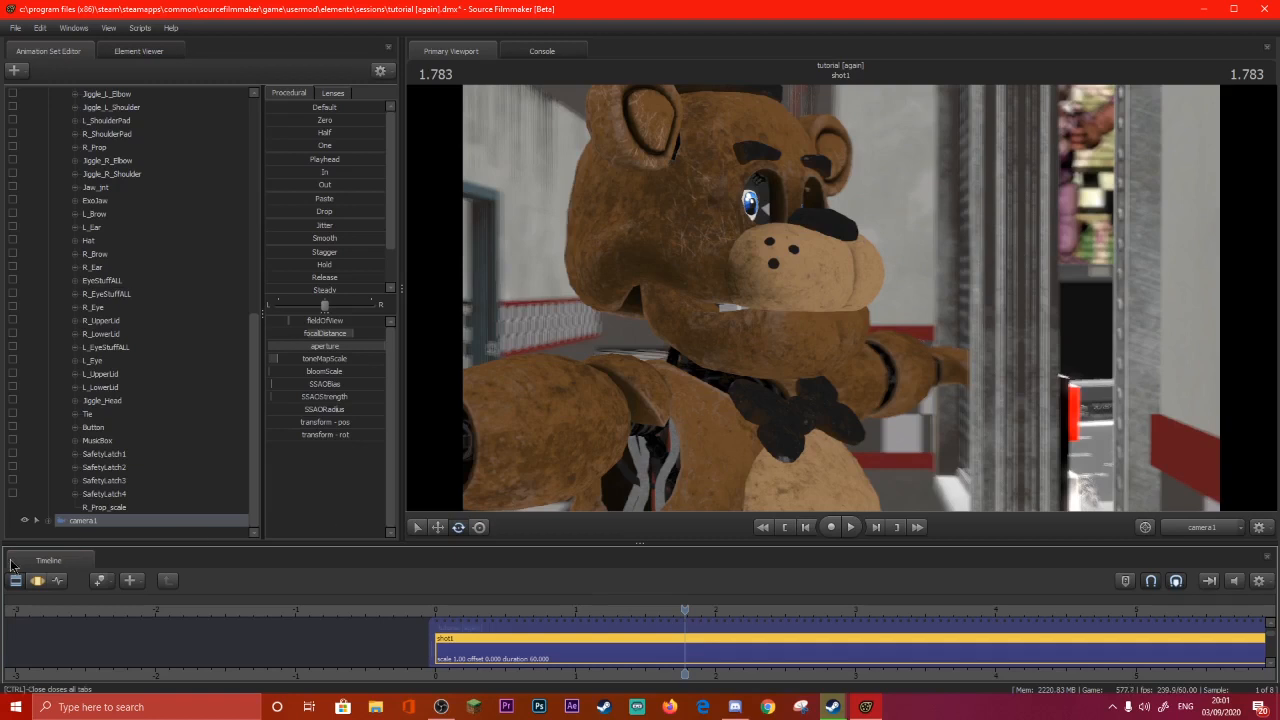
{"action": "left_click", "coordinate": [37, 581]}
Lower camera1's aperture to about a fifth of its range, previewing the softer blur in the Clip Editor.
{"action": "left_click_drag", "start_coordinate": [374, 347], "coordinate": [345, 348]}
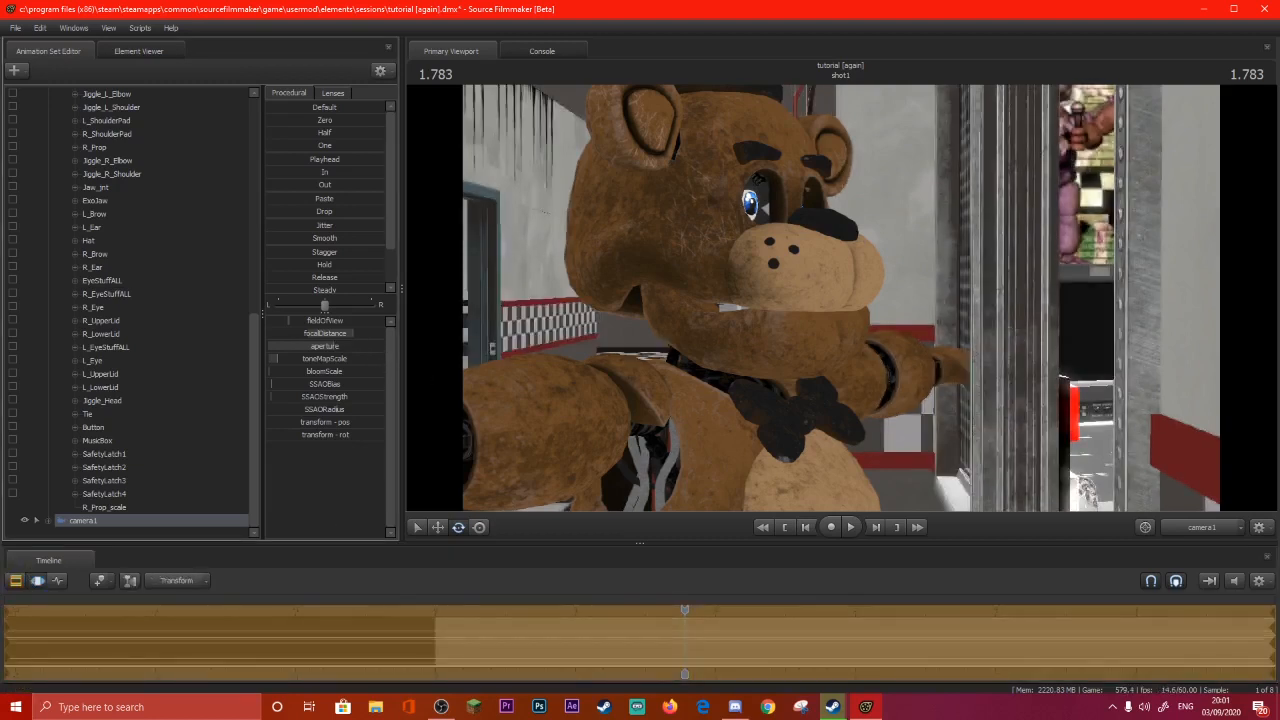
{"action": "left_click", "coordinate": [16, 581]}
{"action": "left_click", "coordinate": [37, 581]}
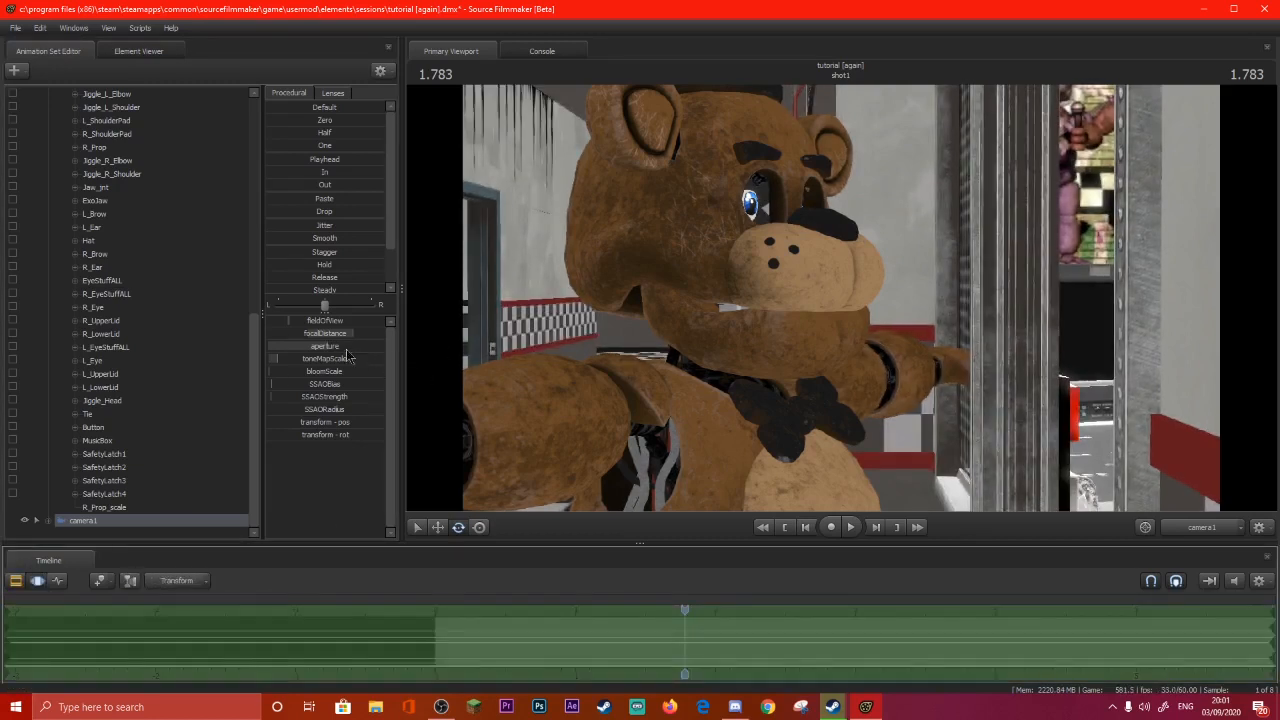
{"action": "left_click_drag", "start_coordinate": [347, 350], "coordinate": [290, 349]}
{"action": "left_click", "coordinate": [17, 582]}
{"action": "left_click", "coordinate": [37, 581]}
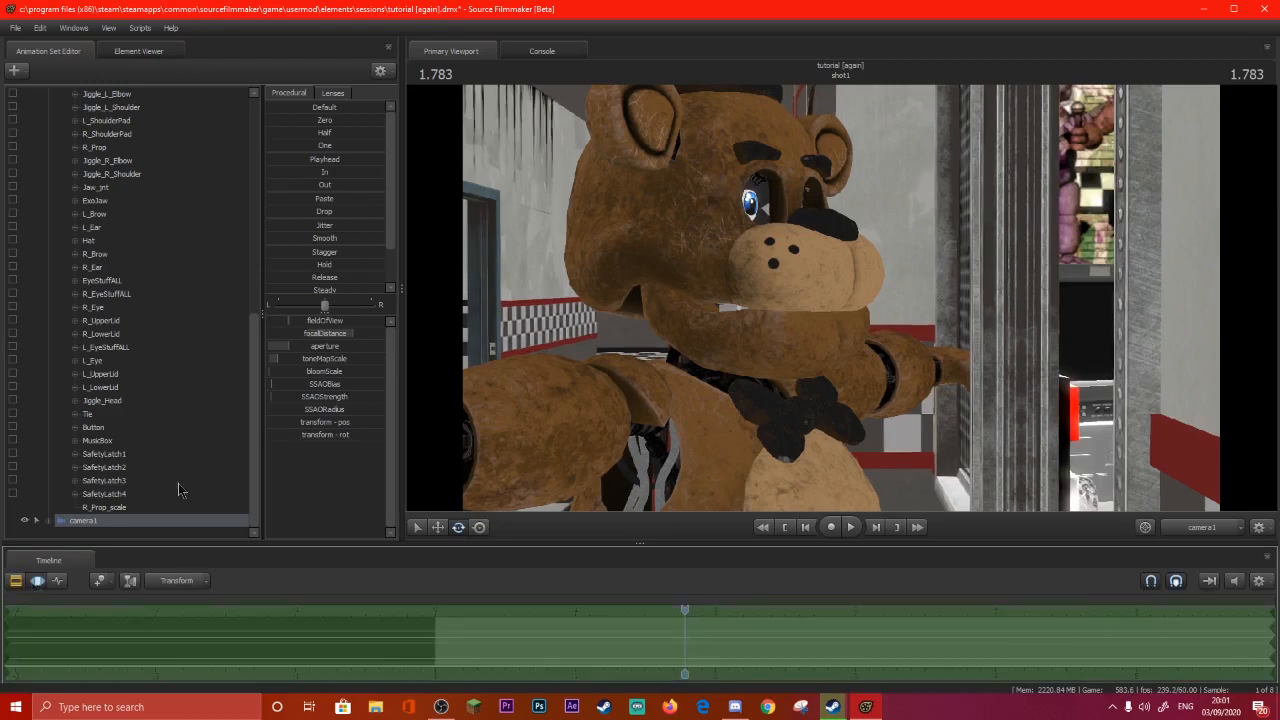
Raise camera1's aperture to its maximum and preview the background blur in the Clip Editor.
{"action": "left_click_drag", "start_coordinate": [293, 350], "coordinate": [563, 347]}
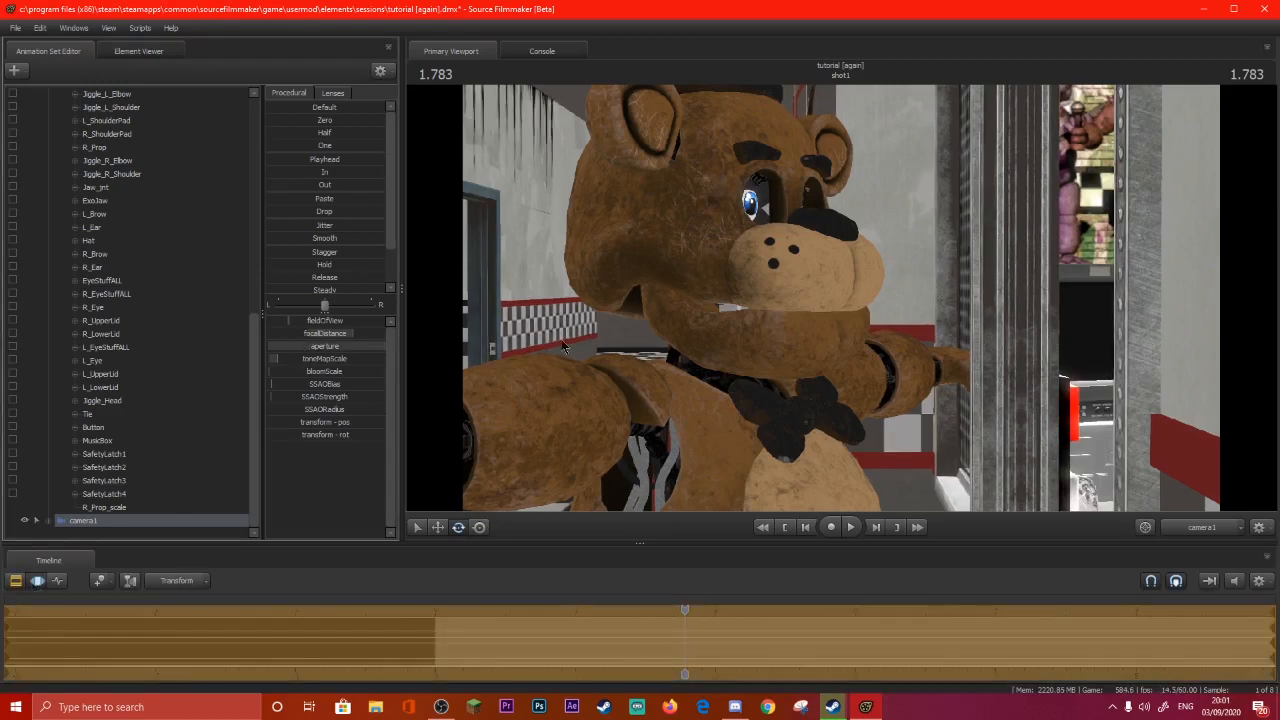
{"action": "left_click", "coordinate": [36, 583]}
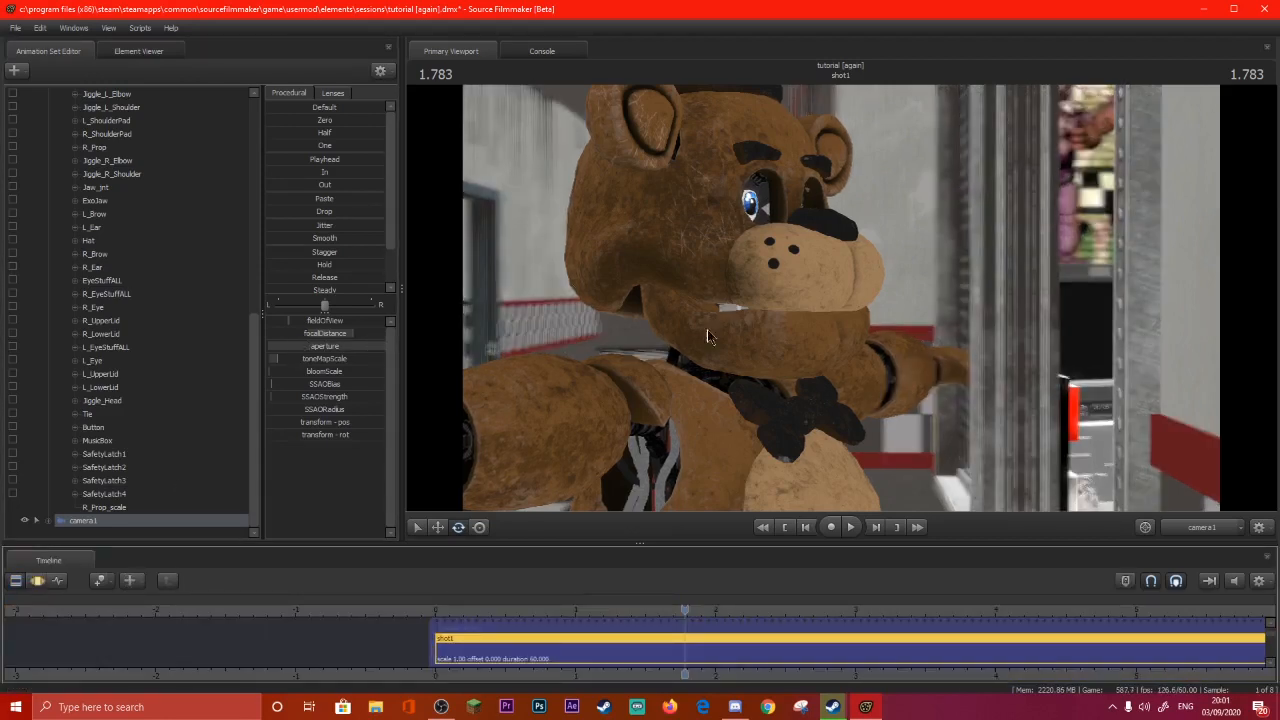
{"action": "left_click", "coordinate": [37, 582]}
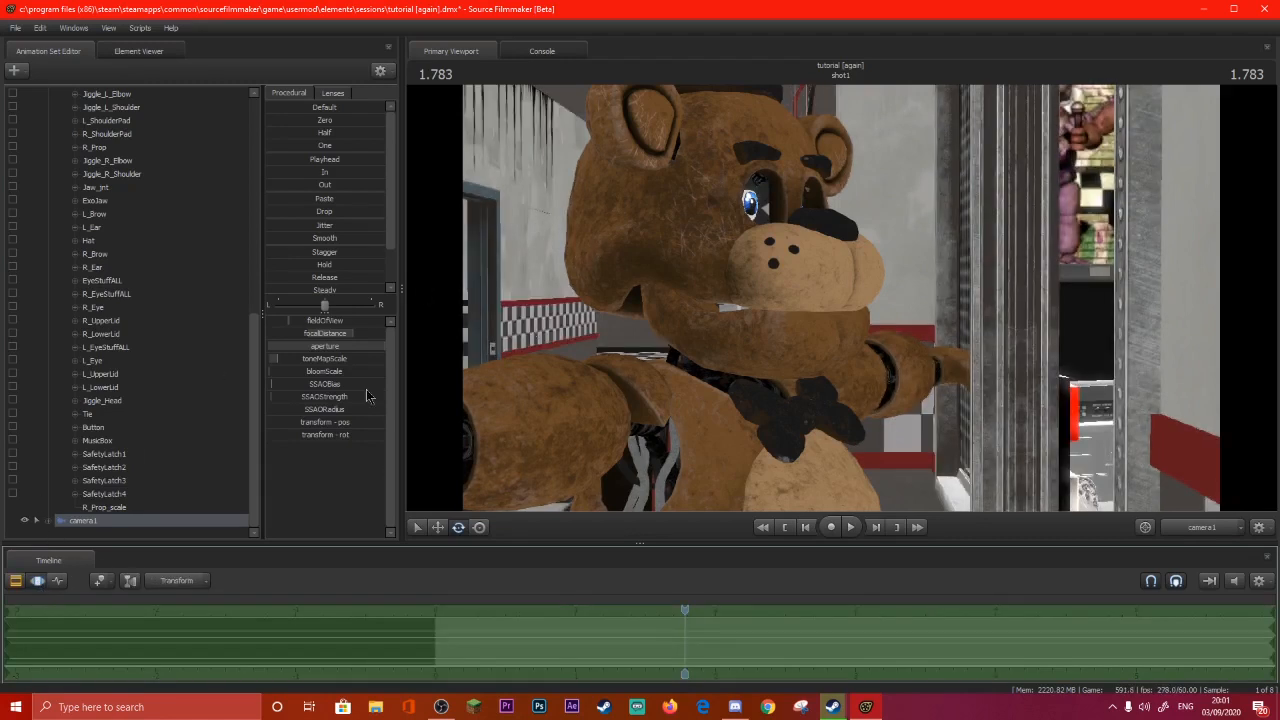
Nudge camera1's SSAOStrength up slightly and enable Ambient Occlusion in the Progressive Refinement settings, previewing the shading in the Clip Editor.
{"action": "left_click_drag", "start_coordinate": [295, 398], "coordinate": [296, 398]}
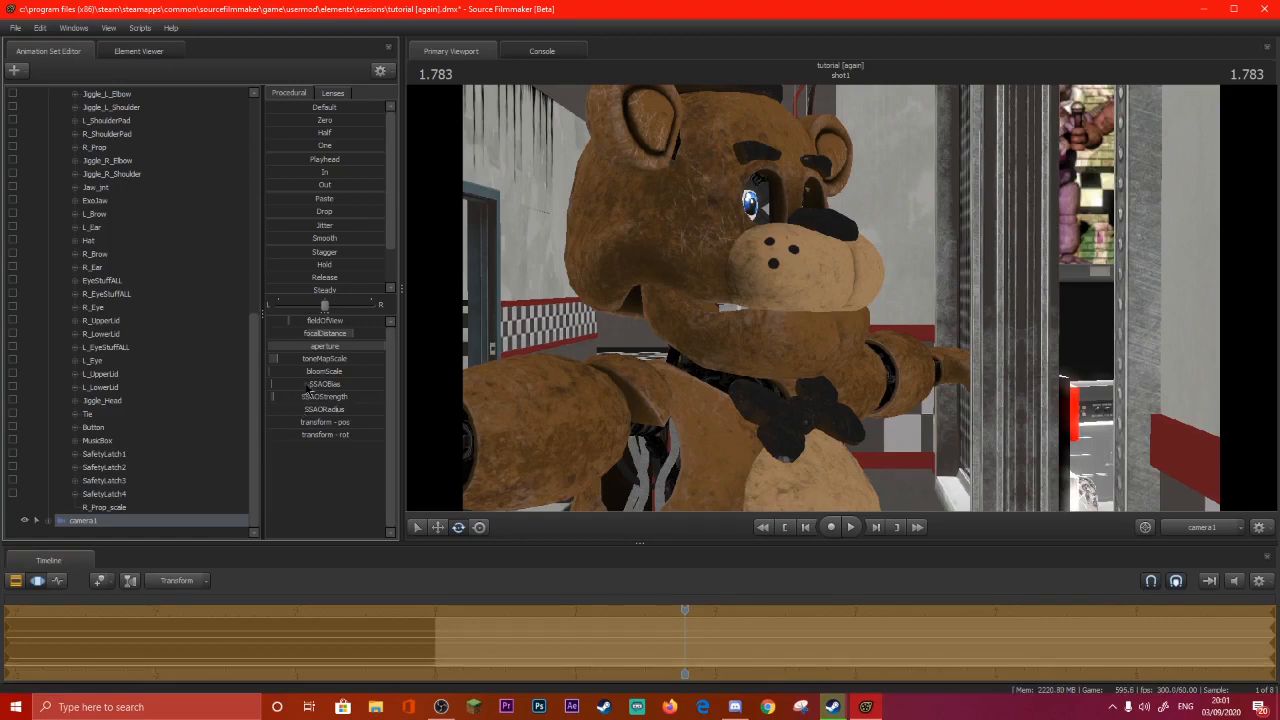
{"action": "left_click_drag", "start_coordinate": [341, 411], "coordinate": [337, 409]}
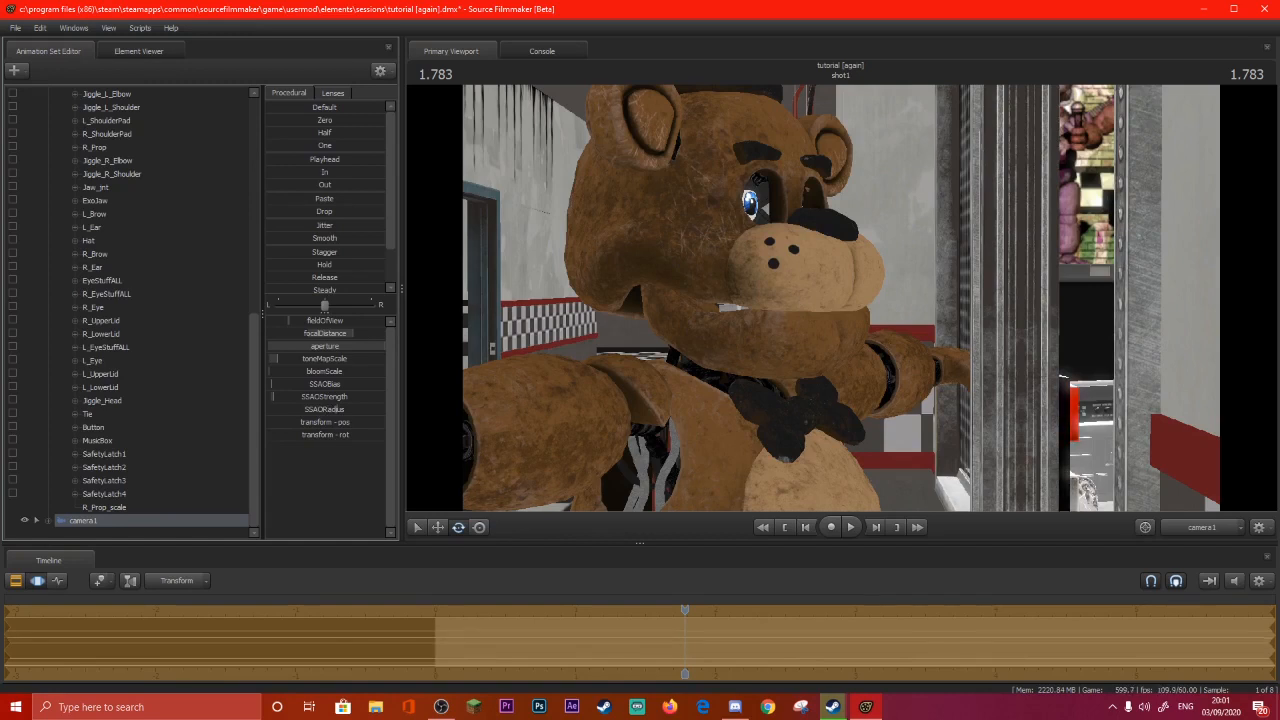
{"action": "right_click", "coordinate": [638, 384]}
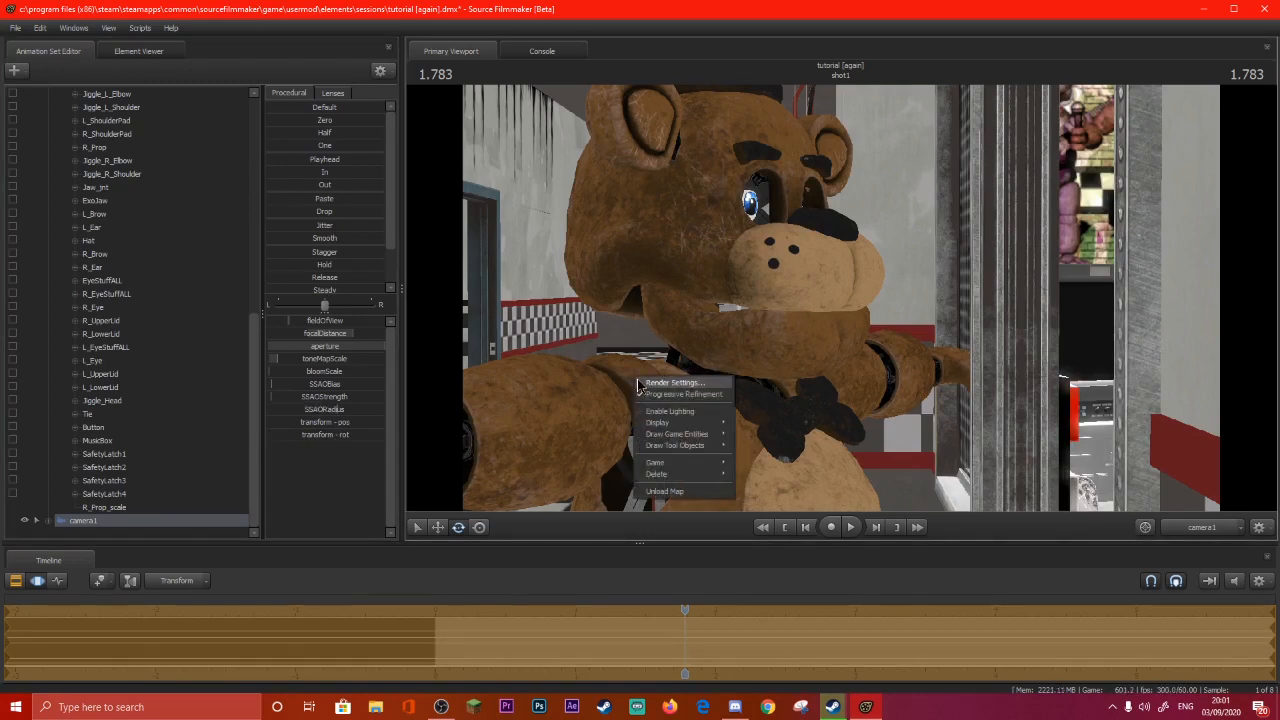
{"action": "left_click", "coordinate": [680, 394]}
{"action": "left_click", "coordinate": [533, 363]}
{"action": "left_click", "coordinate": [678, 424]}
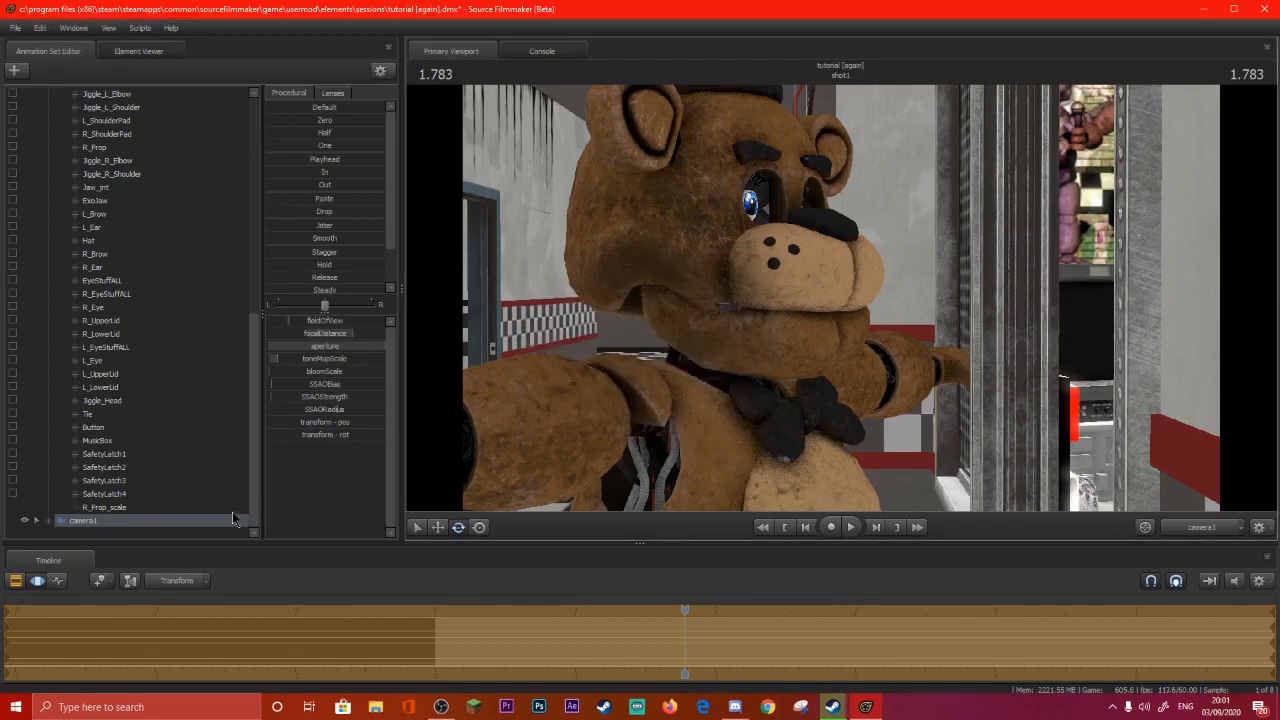
{"action": "left_click", "coordinate": [37, 580]}
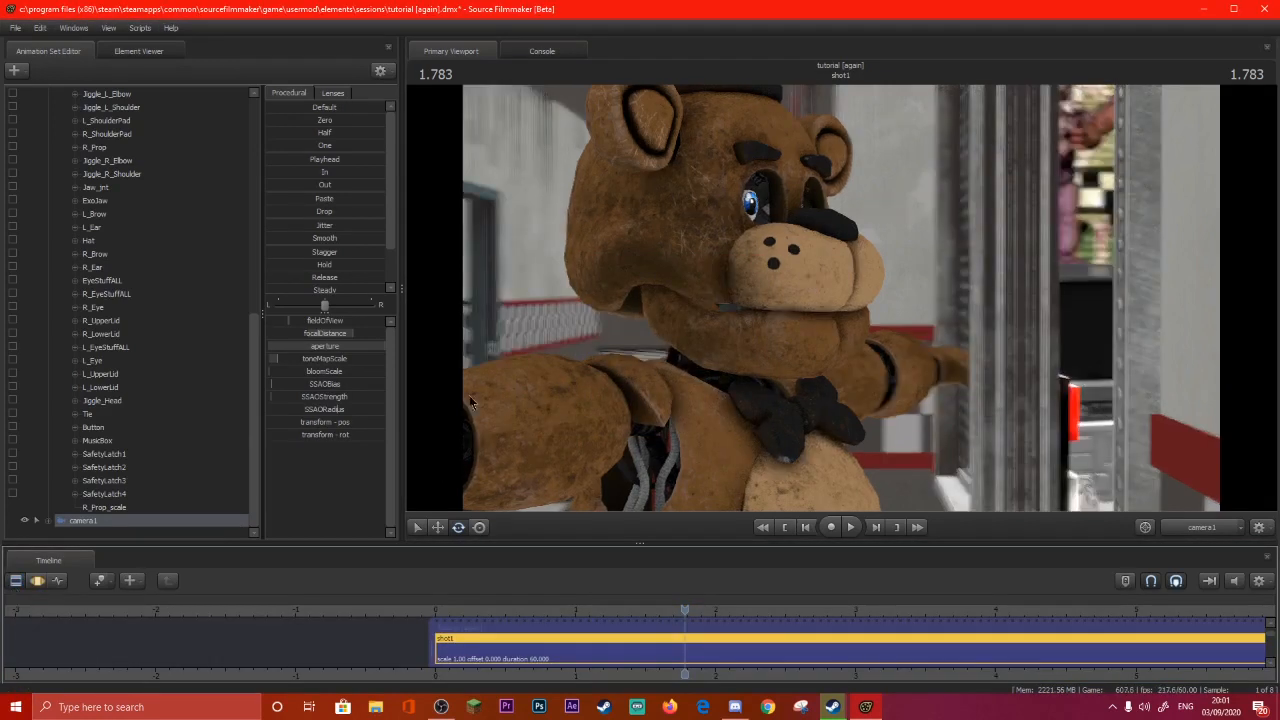
{"action": "left_click", "coordinate": [38, 581]}
Review the Ambient Occlusion option in the Progressive Refinement settings and keep it enabled.
{"action": "right_click", "coordinate": [820, 253]}
{"action": "left_click", "coordinate": [864, 264]}
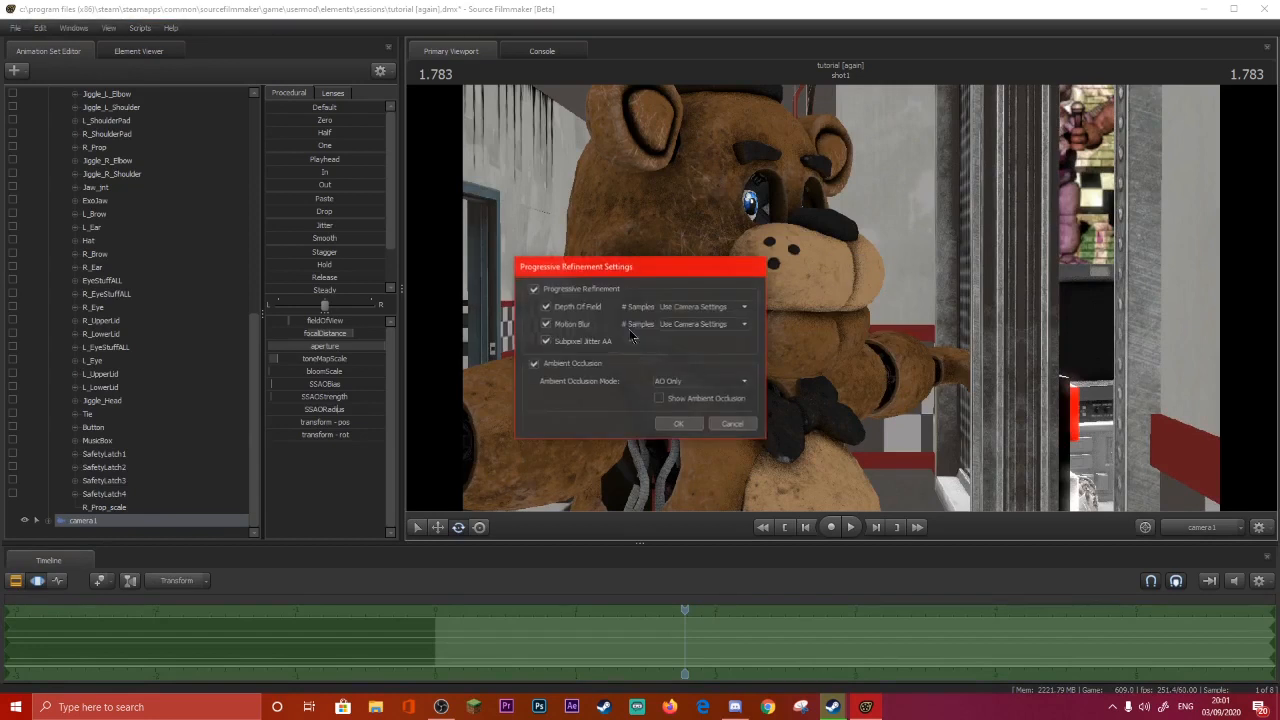
{"action": "left_click", "coordinate": [533, 363]}
{"action": "left_click", "coordinate": [533, 363]}
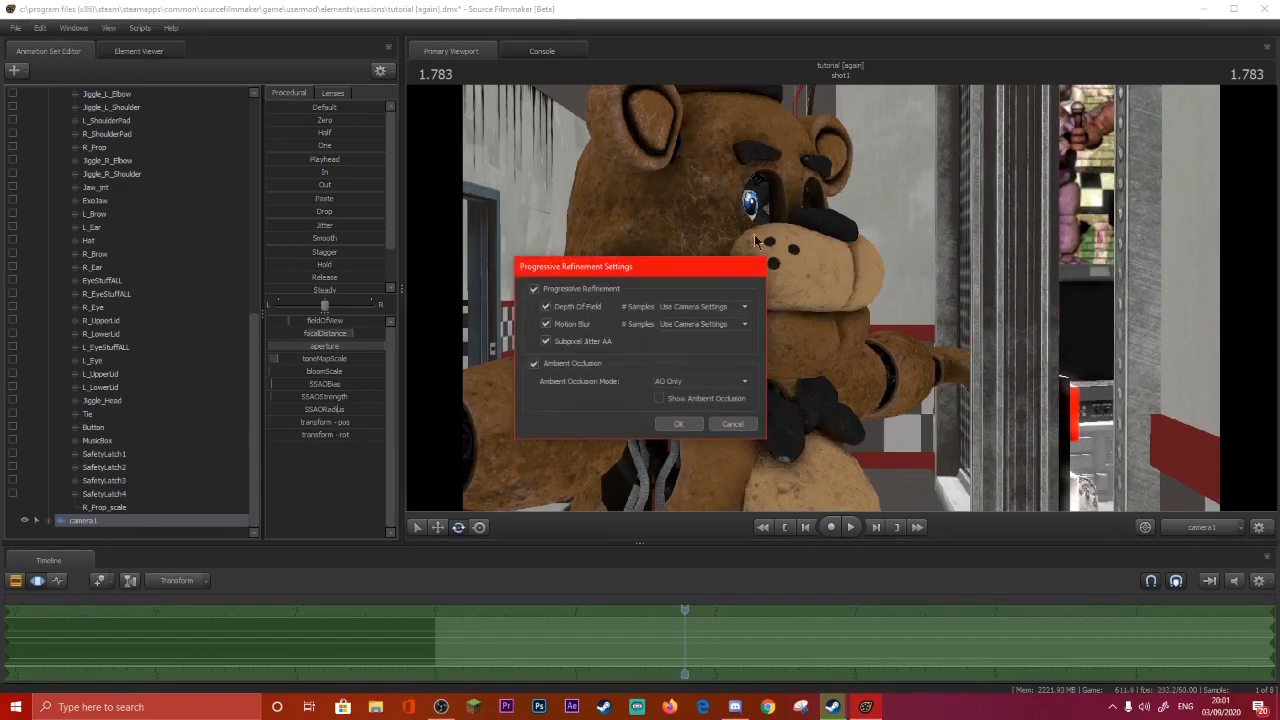
{"action": "left_click", "coordinate": [678, 424]}
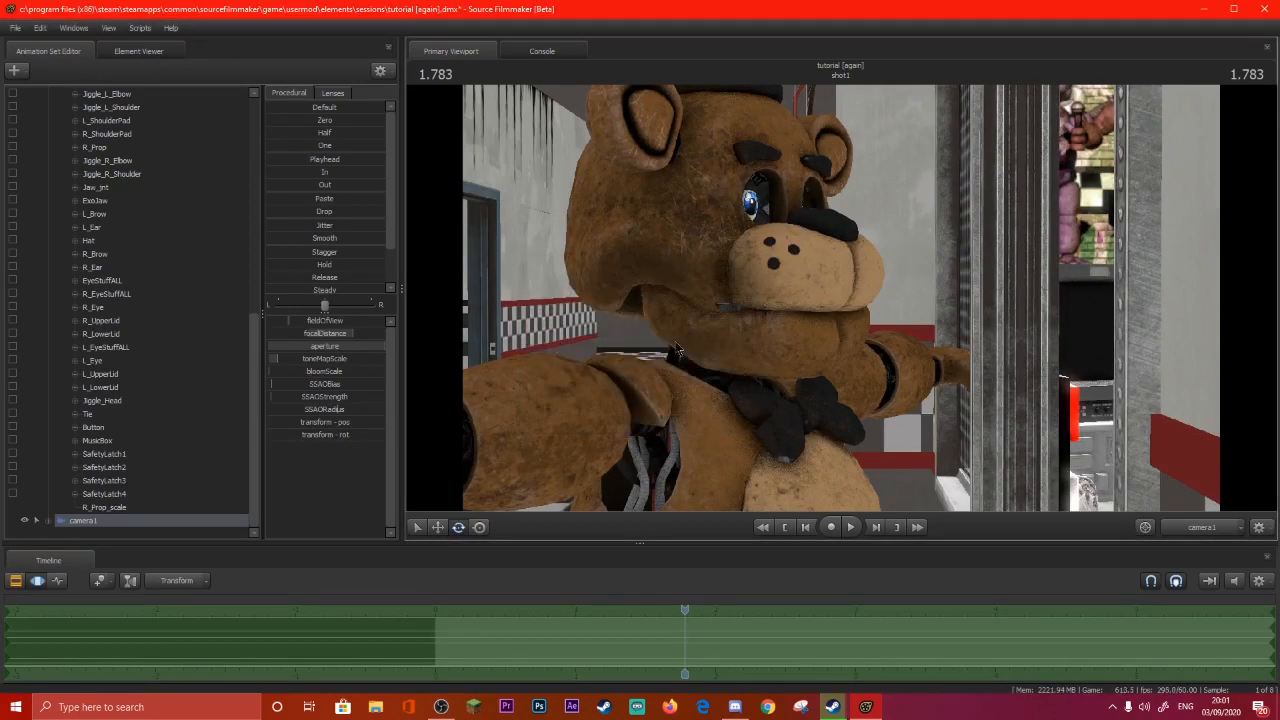
Raise camera1's SSAOStrength to its maximum, lower SSAORadius to near its minimum and compare the shading in the Clip Editor.
{"action": "left_click_drag", "start_coordinate": [284, 397], "coordinate": [385, 397]}
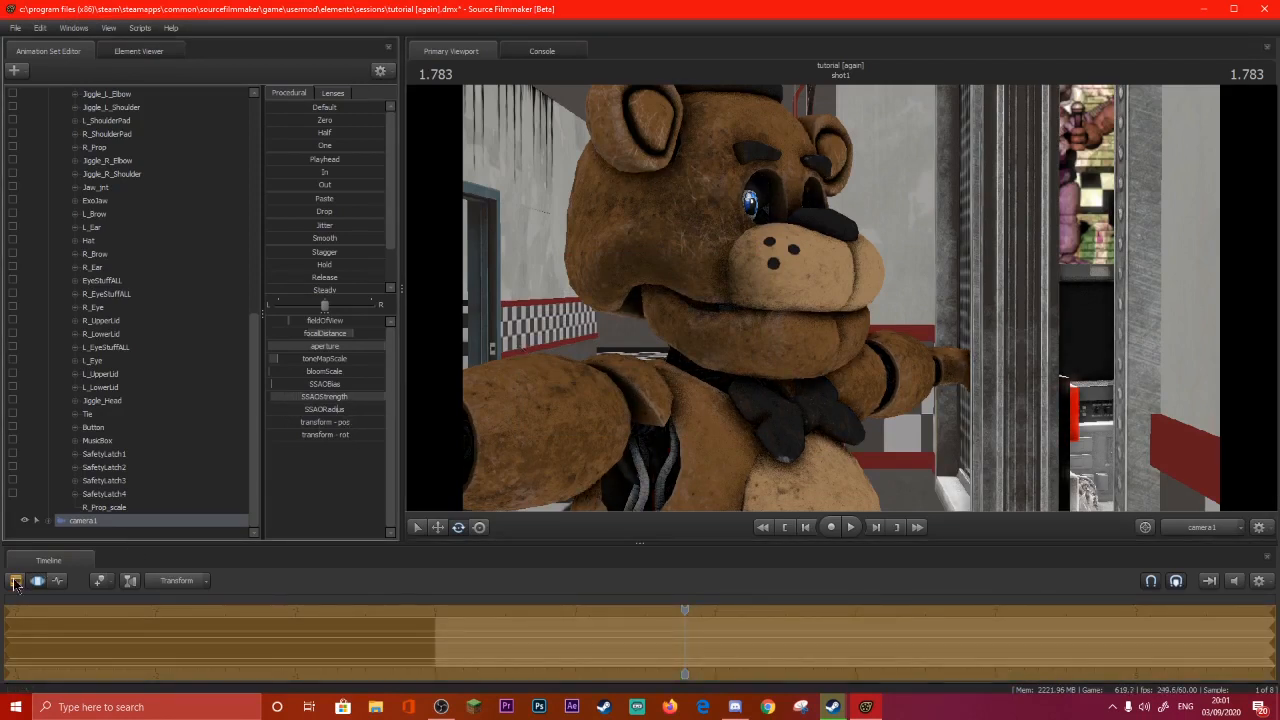
{"action": "key", "text": "F2"}
{"action": "key", "text": "F3"}
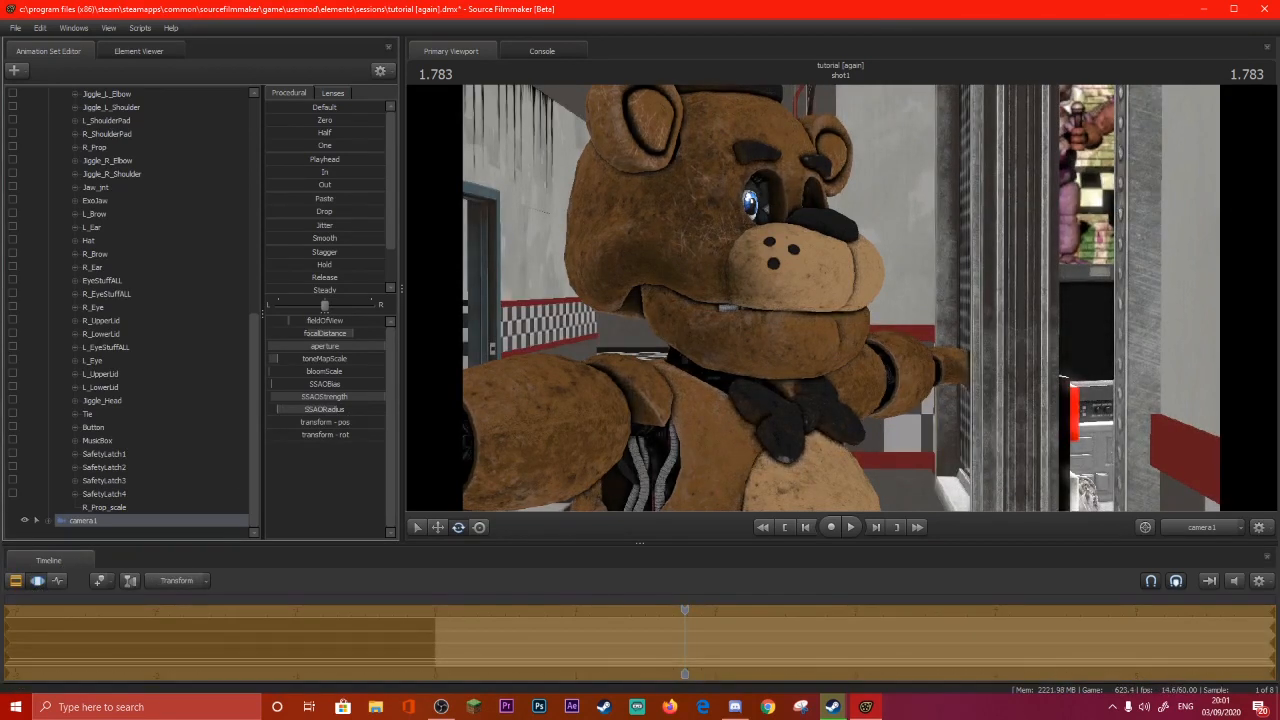
{"action": "left_click", "coordinate": [19, 582]}
{"action": "left_click", "coordinate": [38, 581]}
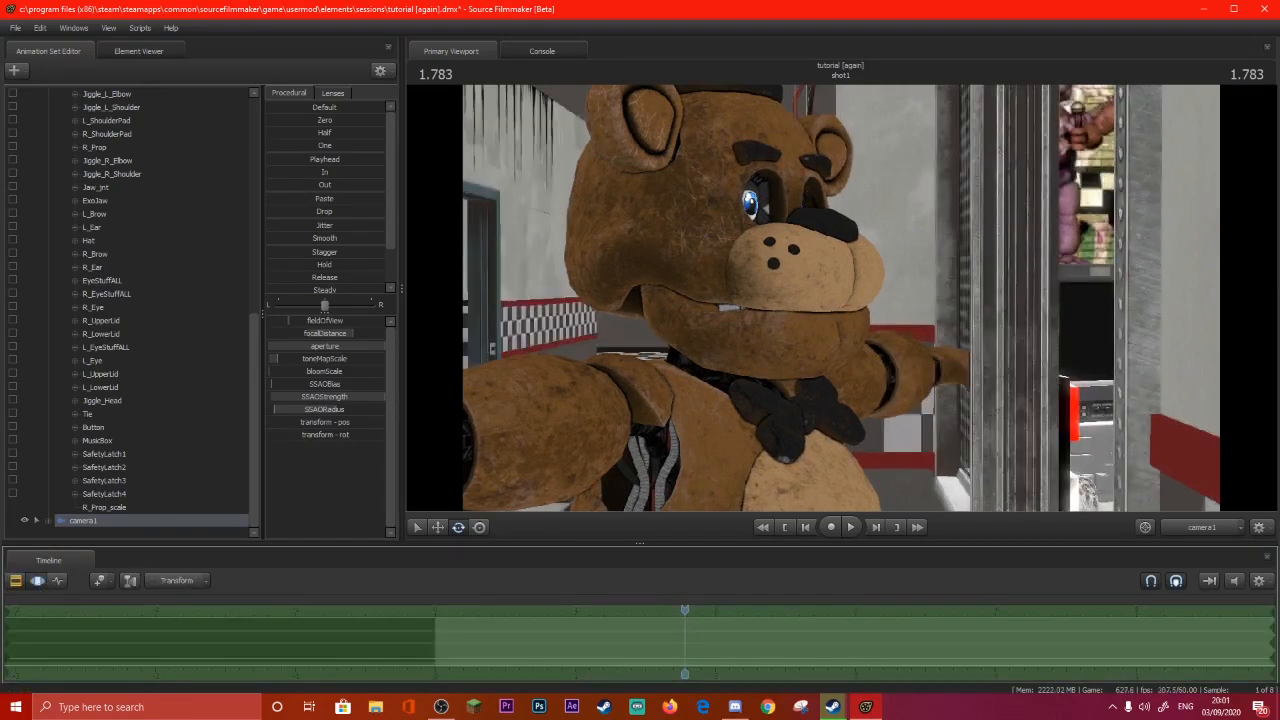
Raise camera1's SSAORadius to about four fifths of its range at full SSAOStrength and preview it in the Clip Editor.
{"action": "left_click_drag", "start_coordinate": [341, 397], "coordinate": [479, 396]}
{"action": "left_click_drag", "start_coordinate": [352, 410], "coordinate": [411, 402]}
{"action": "left_click", "coordinate": [16, 581]}
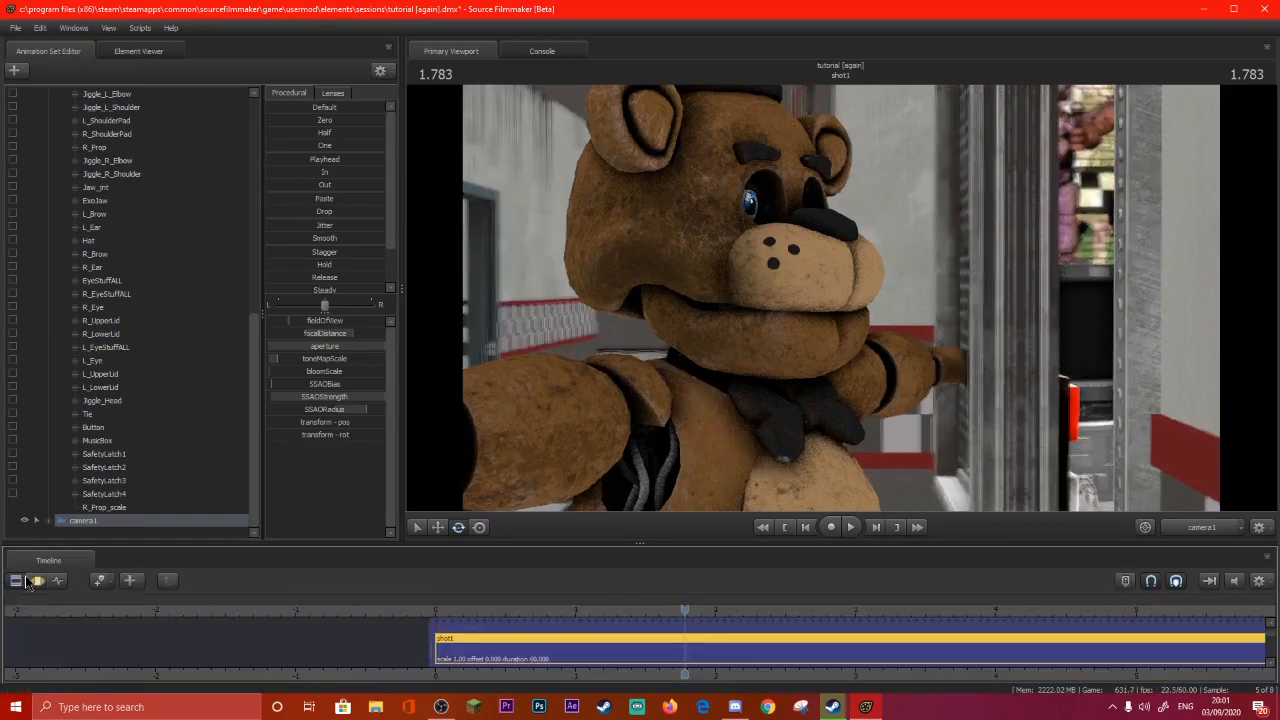
{"action": "left_click", "coordinate": [37, 581]}
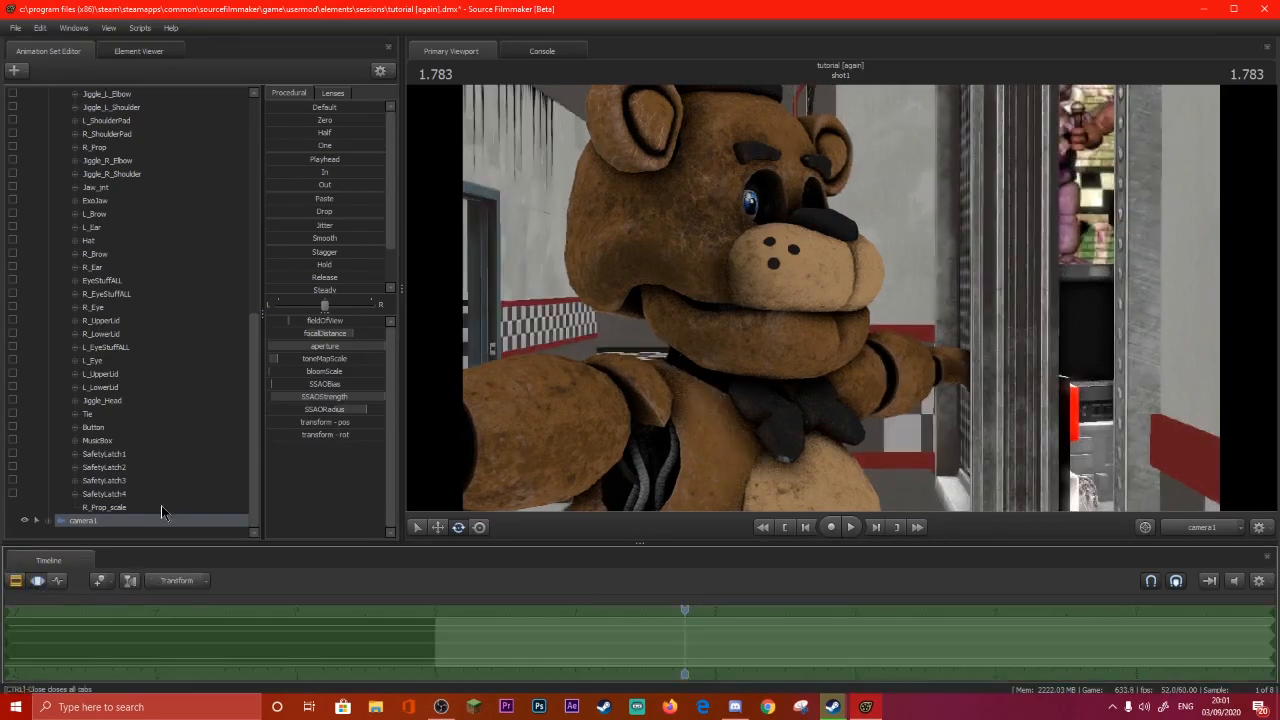
Try lowering camera1's SSAOBias and SSAOStrength to near their minimum and preview the shading in the Clip Editor.
{"action": "mouse_move", "coordinate": [336, 385]}
{"action": "left_mouse_down"}
{"action": "mouse_move", "coordinate": [351, 410]}
{"action": "mouse_move", "coordinate": [311, 410]}
{"action": "mouse_move", "coordinate": [280, 384]}
{"action": "mouse_move", "coordinate": [277, 401]}
{"action": "mouse_move", "coordinate": [226, 401]}
{"action": "mouse_move", "coordinate": [293, 411]}
{"action": "mouse_move", "coordinate": [267, 411]}
{"action": "left_mouse_up"}
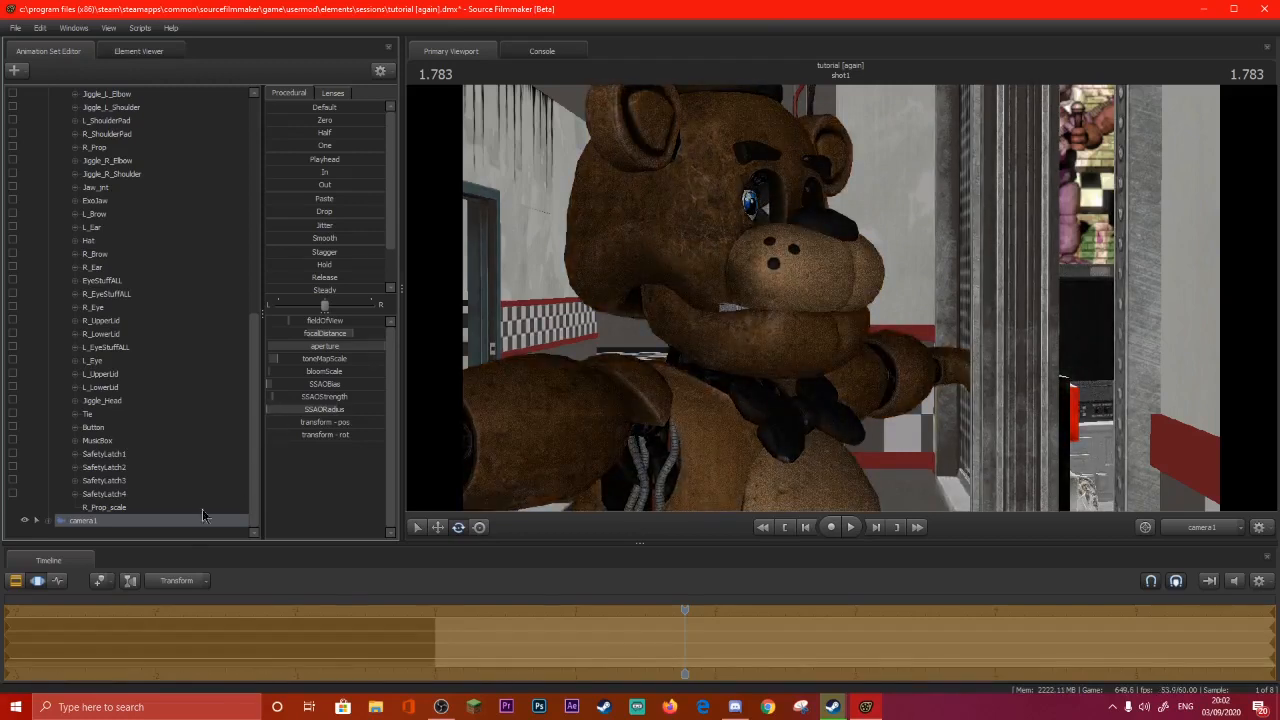
{"action": "left_click", "coordinate": [37, 580]}
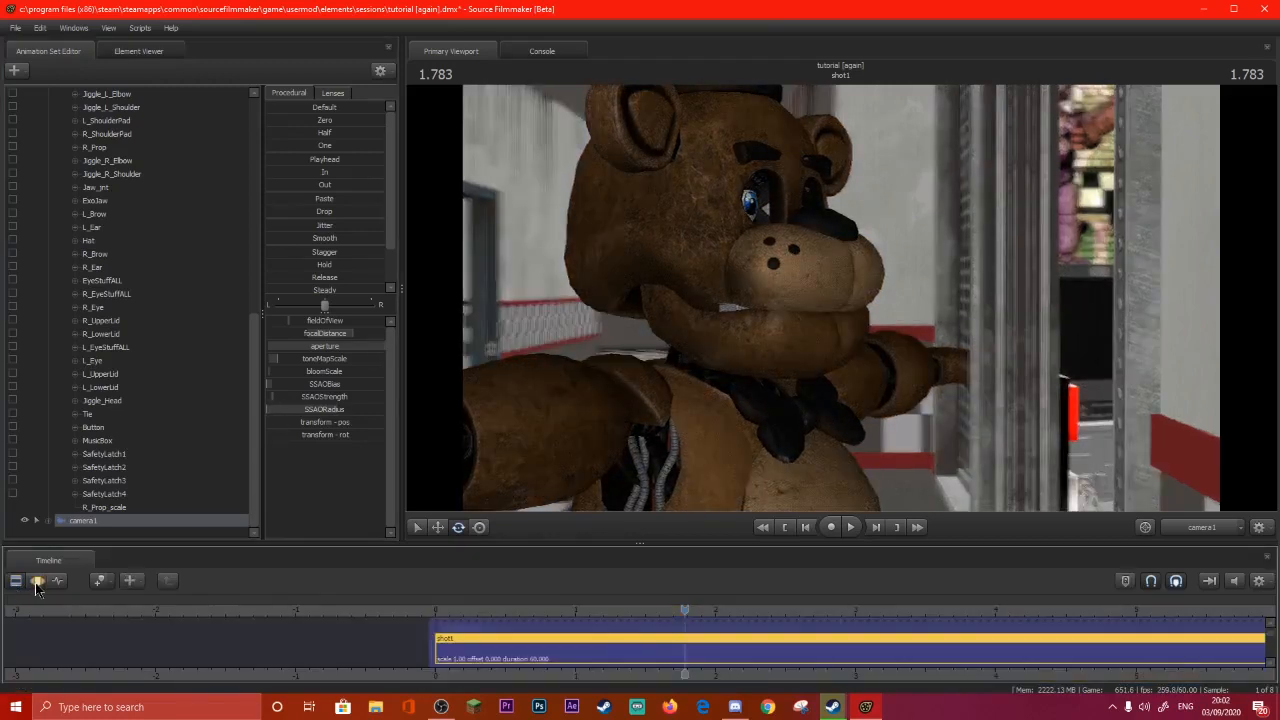
{"action": "left_click", "coordinate": [37, 584]}
Set camera1's SSAOStrength and SSAORadius to their maximum and preview the ambient occlusion in the Clip Editor.
{"action": "mouse_move", "coordinate": [282, 413]}
{"action": "left_mouse_down"}
{"action": "mouse_move", "coordinate": [326, 408]}
{"action": "mouse_move", "coordinate": [291, 385]}
{"action": "mouse_move", "coordinate": [344, 409]}
{"action": "left_mouse_up"}
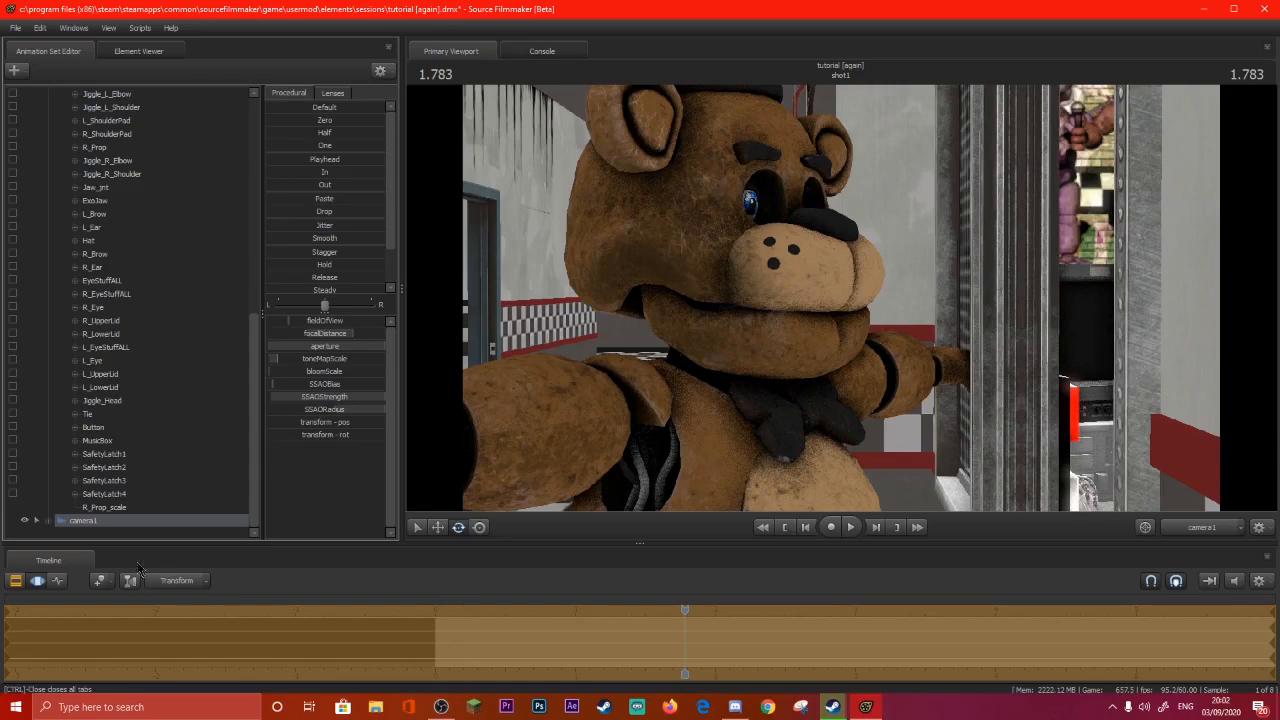
{"action": "left_click", "coordinate": [37, 581]}
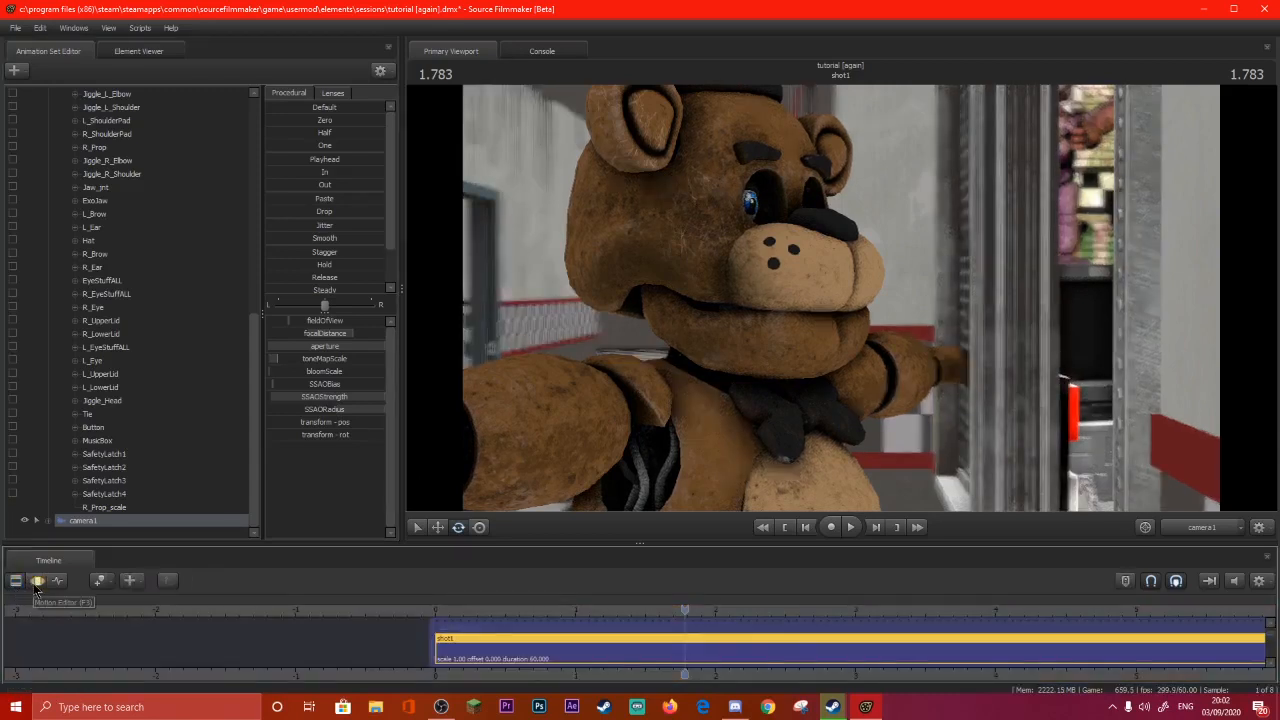
{"action": "left_click", "coordinate": [37, 582]}
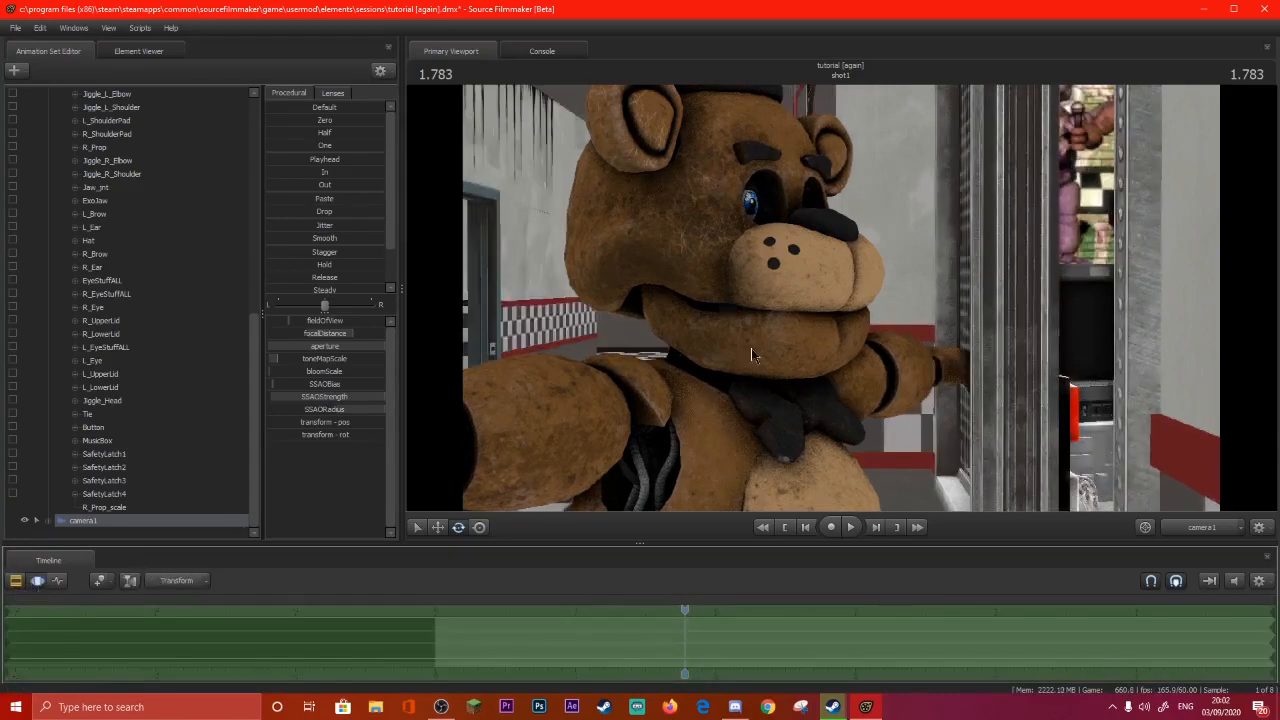
Enable lighting in the primary viewport.
{"action": "right_click", "coordinate": [621, 326]}
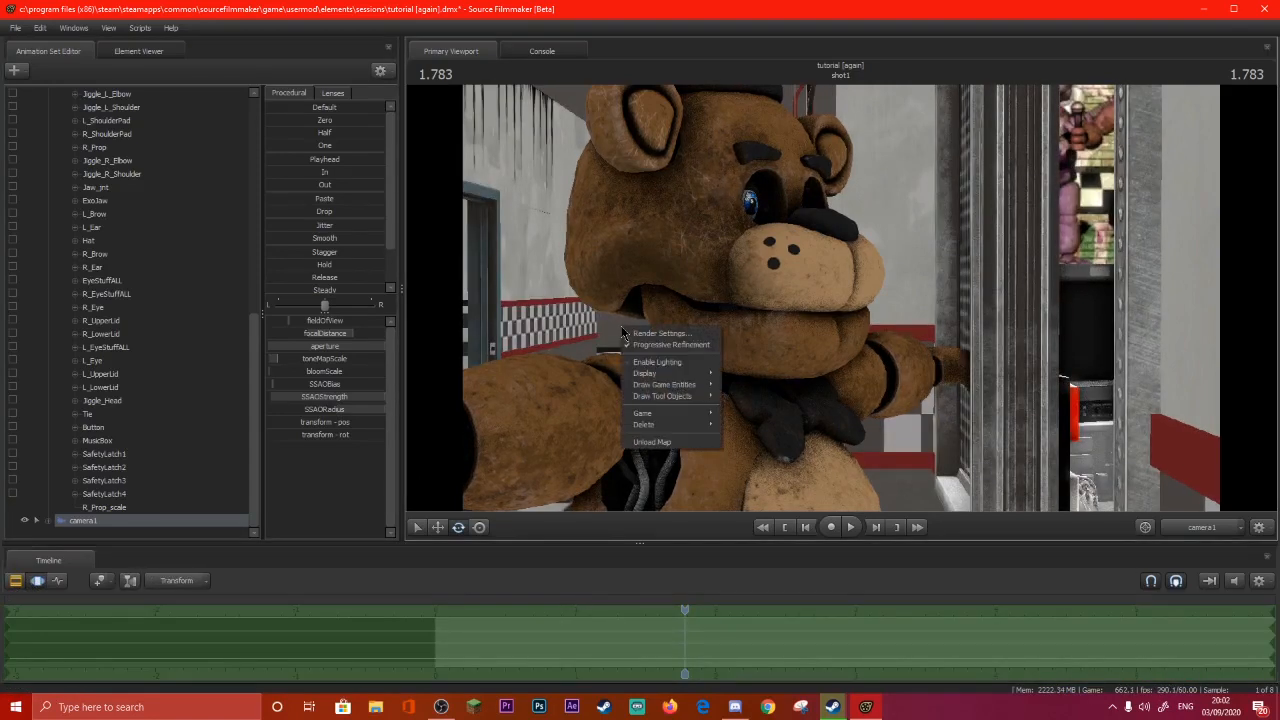
{"action": "left_click", "coordinate": [686, 362]}
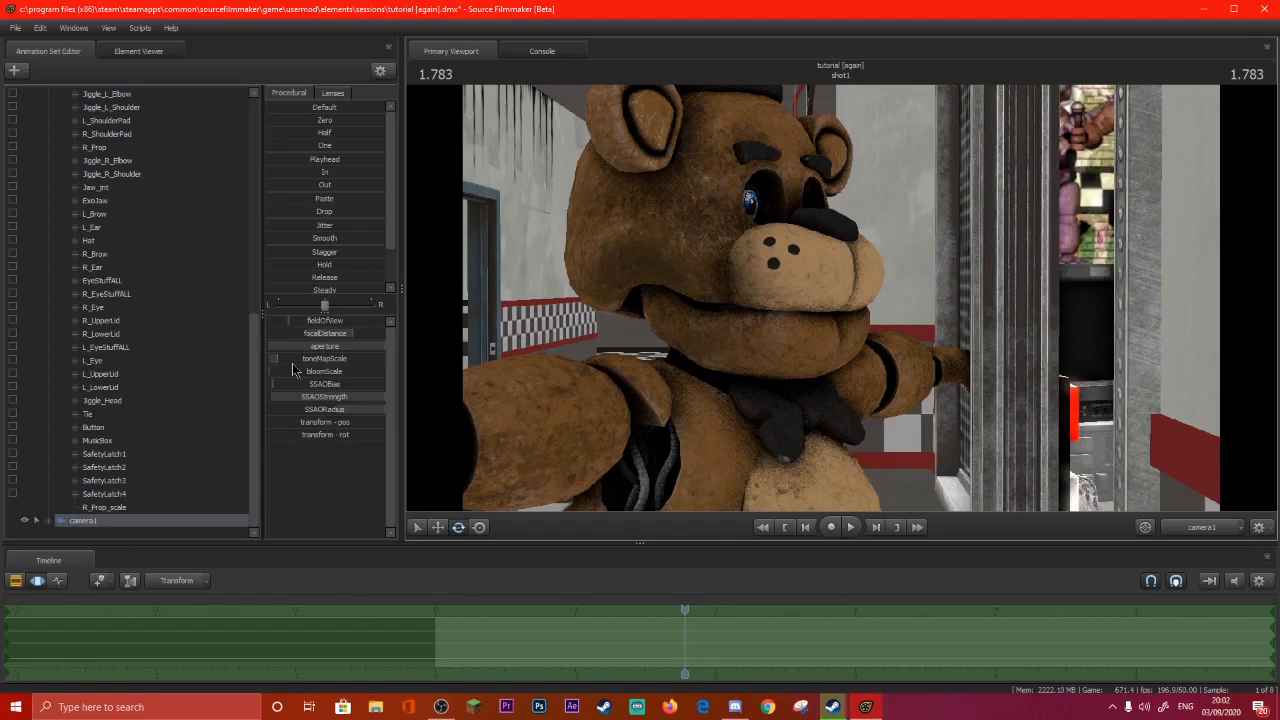
{"action": "right_click", "coordinate": [611, 335]}
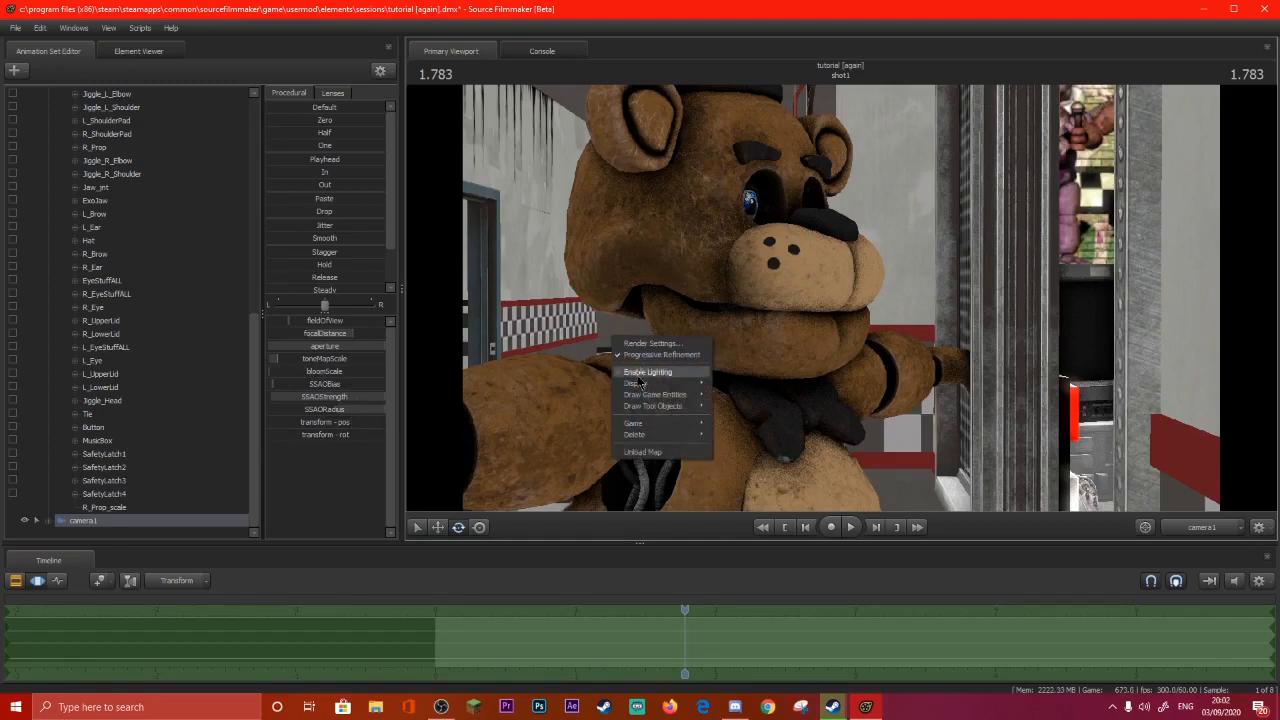
{"action": "left_click", "coordinate": [633, 374]}
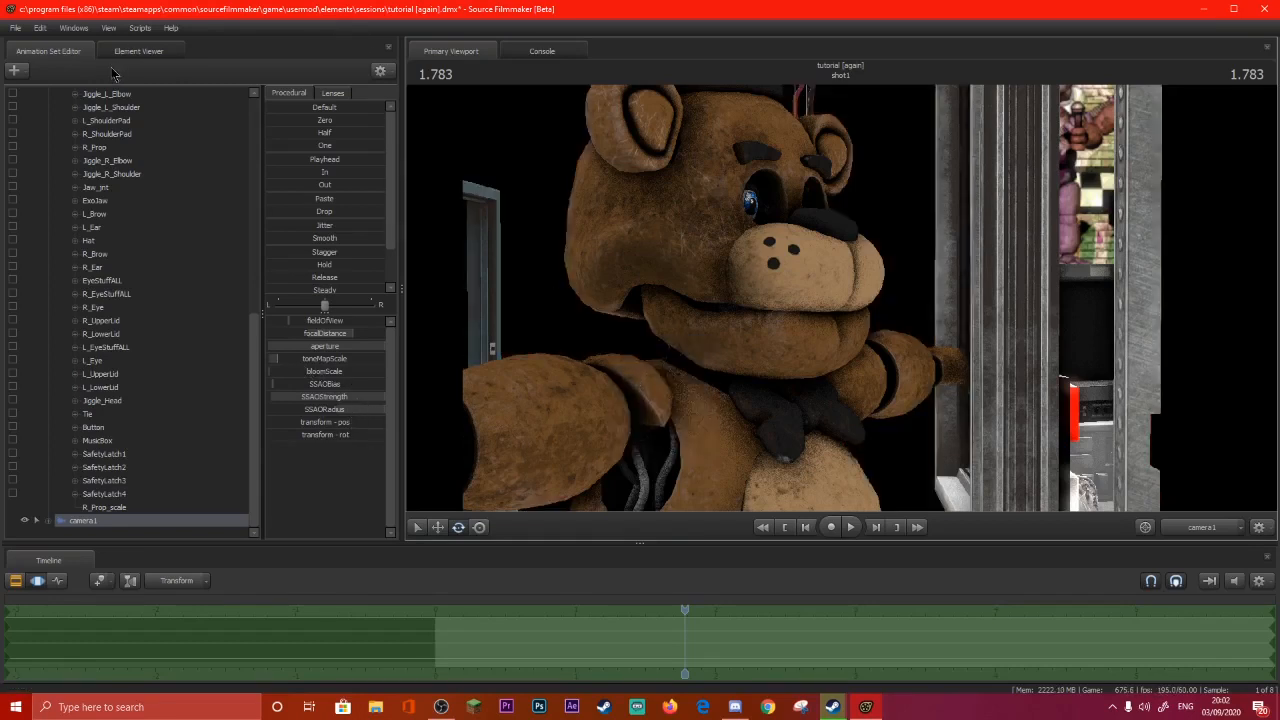
Create an animation set for a new light and bring camera1's bloomScale down to near its minimum.
{"action": "left_click", "coordinate": [15, 72]}
{"action": "left_click", "coordinate": [104, 114]}
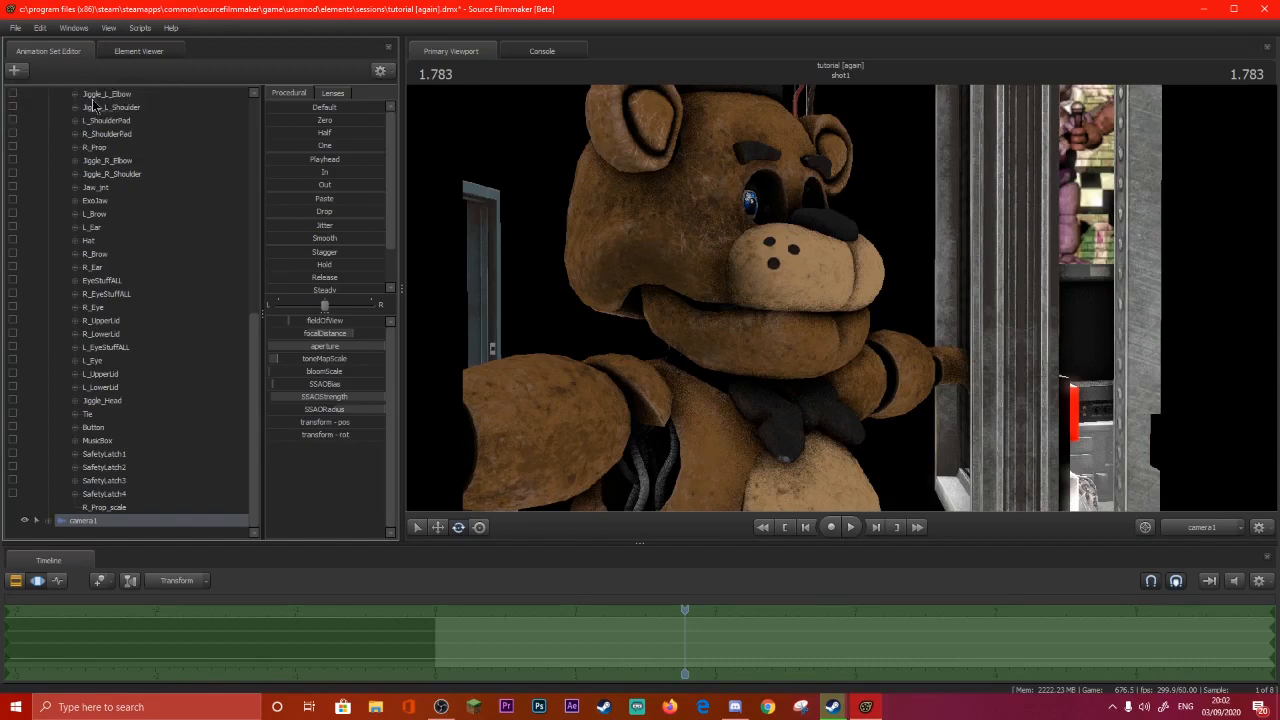
{"action": "left_click", "coordinate": [85, 507]}
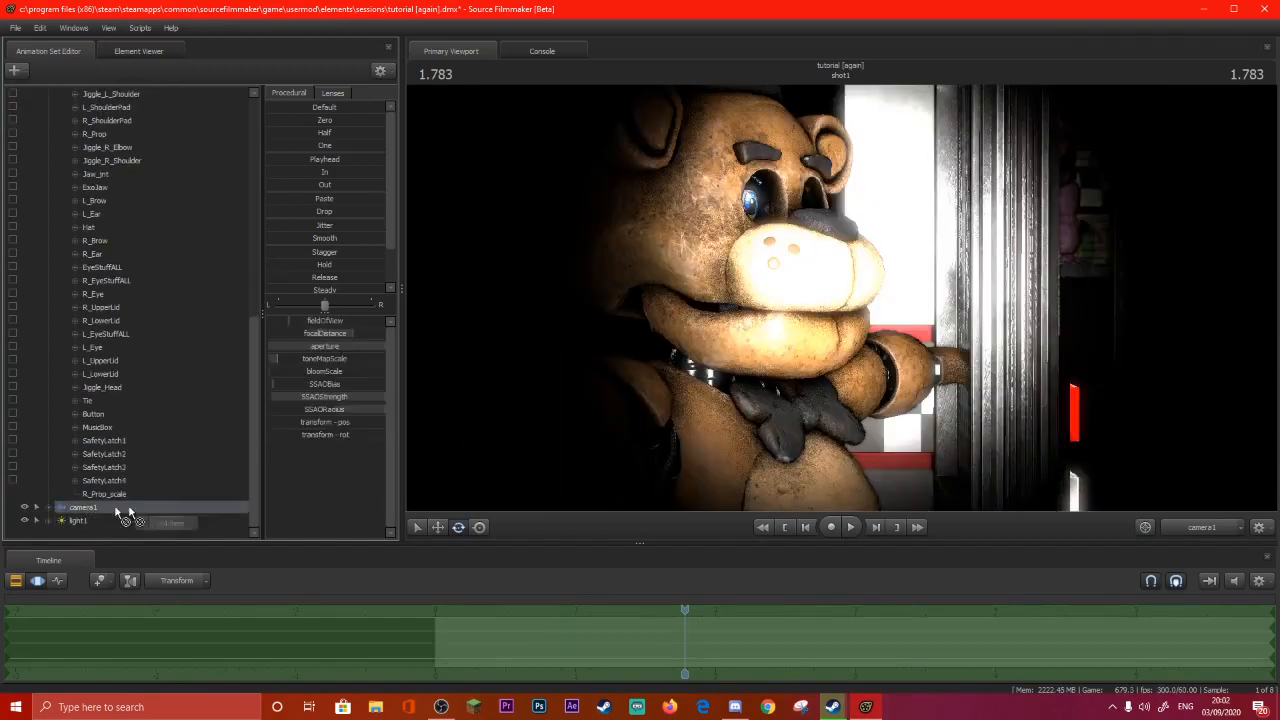
{"action": "left_click_drag", "start_coordinate": [301, 373], "coordinate": [271, 373]}
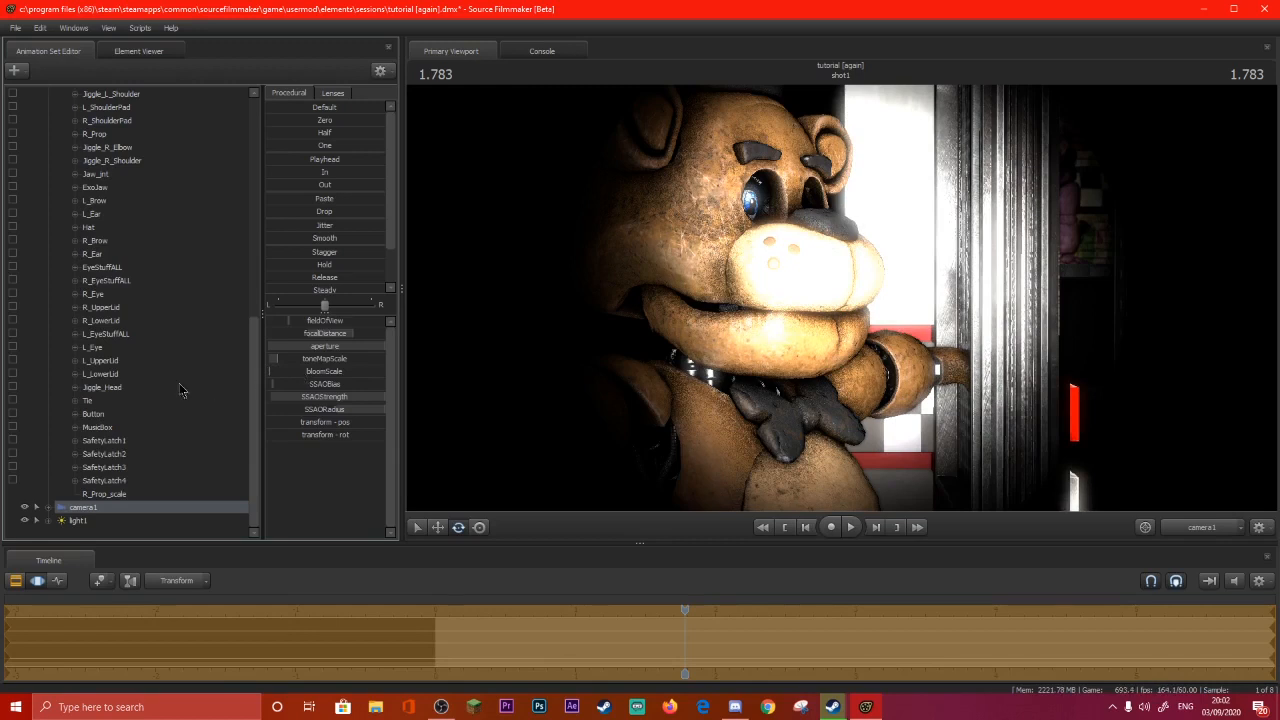
Look through light1 in the viewport and move it close beside Freddy's head and shoulder.
{"action": "left_click", "coordinate": [97, 521]}
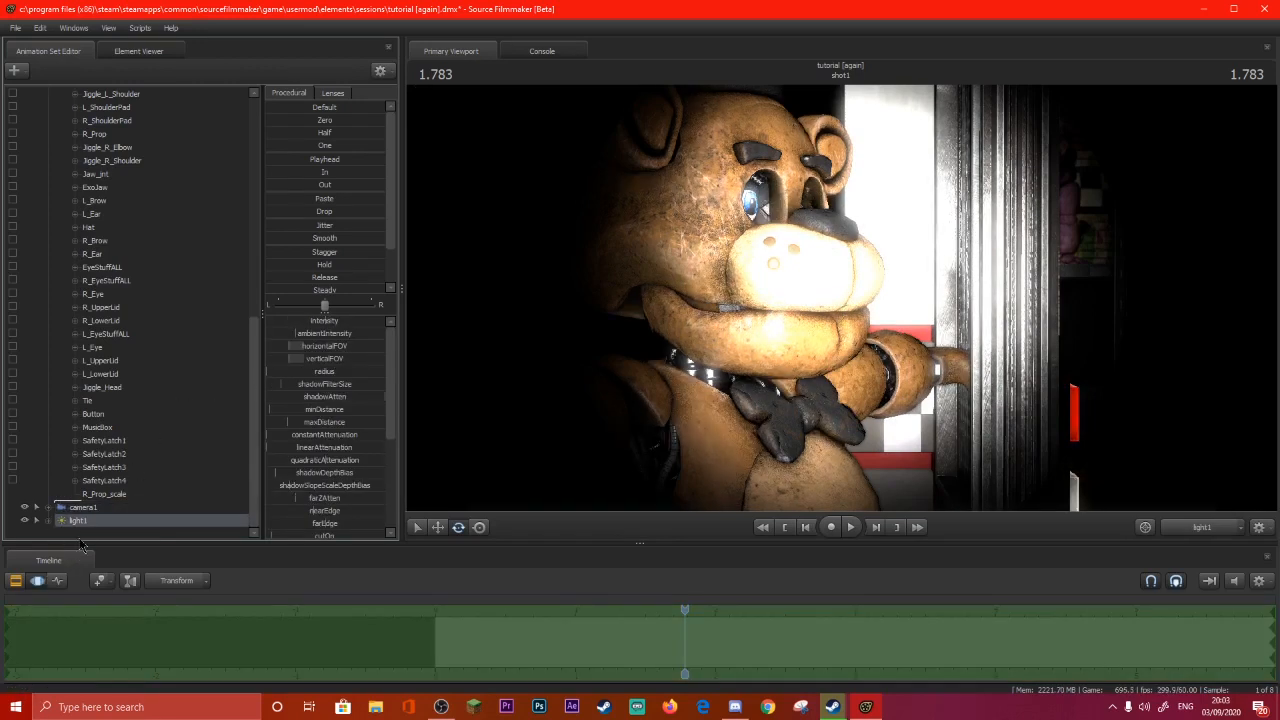
{"action": "left_click_drag", "start_coordinate": [97, 522], "coordinate": [682, 263]}
{"action": "left_click_drag", "start_coordinate": [773, 261], "coordinate": [709, 243]}
{"action": "key", "text": "w"}
{"action": "scroll", "coordinate": [735, 200], "scroll_direction": "down", "scroll_amount": 3}
{"action": "key", "text": "s"}
{"action": "key", "text": "a"}
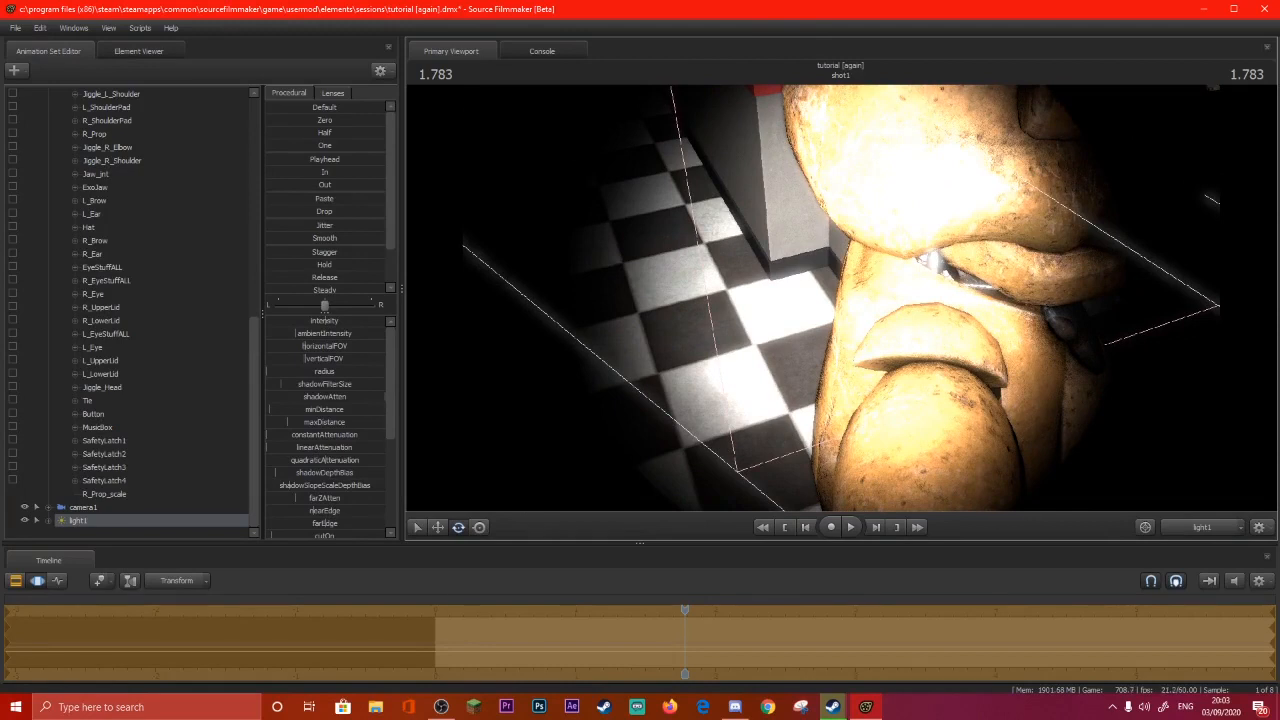
Pull light1 back to a high position at Freddy's side and aim it down at his head and outstretched arm.
{"action": "left_click_drag", "start_coordinate": [709, 243], "coordinate": [748, 242]}
{"action": "key", "text": "z"}
{"action": "key", "text": "s"}
{"action": "key", "text": "w"}
{"action": "key", "text": "s"}
{"action": "key", "text": "a"}
{"action": "mouse_move", "coordinate": [840, 298]}
{"action": "left_mouse_down"}
{"action": "mouse_move", "coordinate": [780, 300]}
{"action": "mouse_move", "coordinate": [852, 294]}
{"action": "mouse_move", "coordinate": [837, 302]}
{"action": "left_mouse_up"}
{"action": "key", "text": "d"}
{"action": "key", "text": "w"}
{"action": "key", "text": "d"}
{"action": "key", "text": "a"}
{"action": "key", "text": "a"}
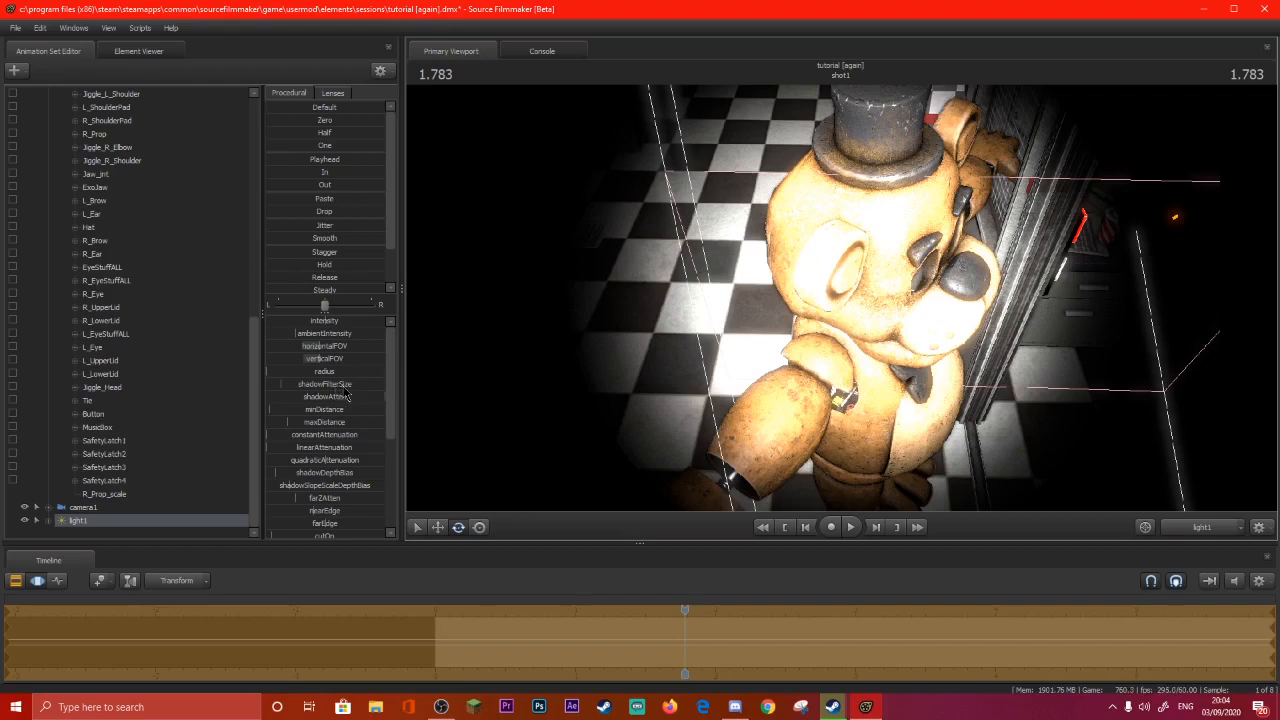
Compare Freddy's lighting through camera1 and light1, and switch the viewport to the work camera.
{"action": "left_click", "coordinate": [1202, 530]}
{"action": "left_click", "coordinate": [1187, 529]}
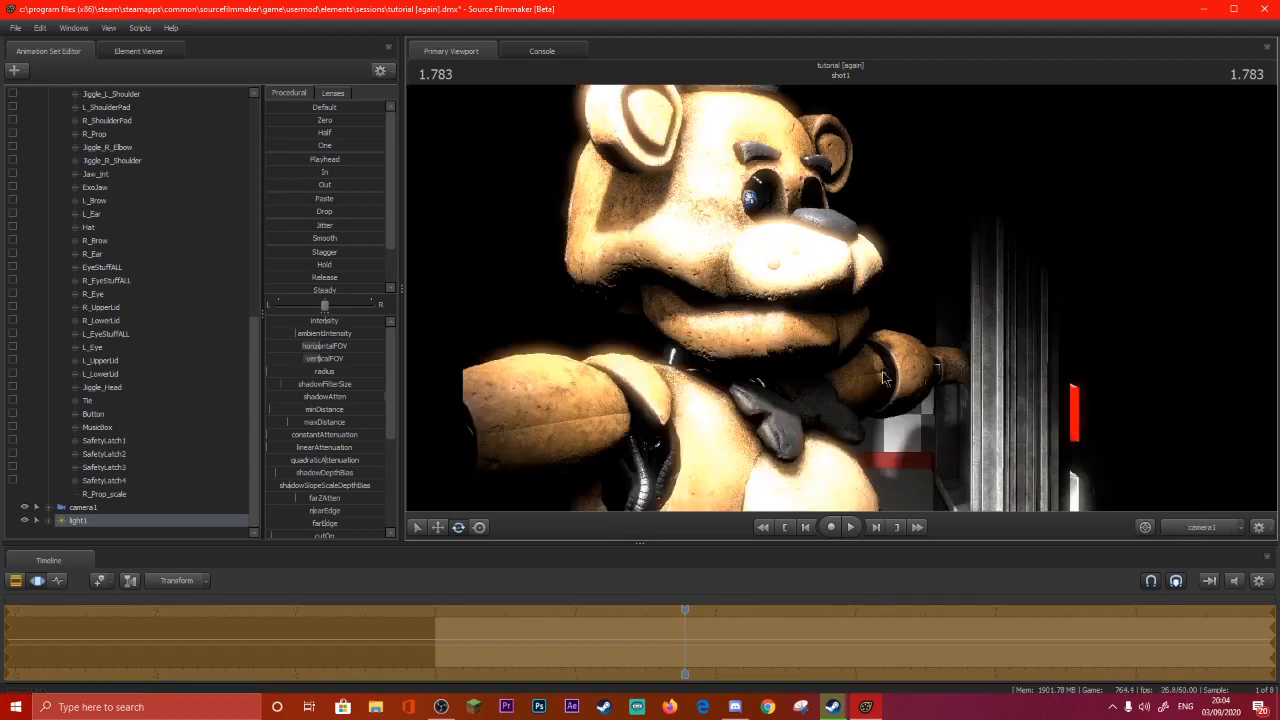
{"action": "left_click_drag", "start_coordinate": [137, 520], "coordinate": [933, 358]}
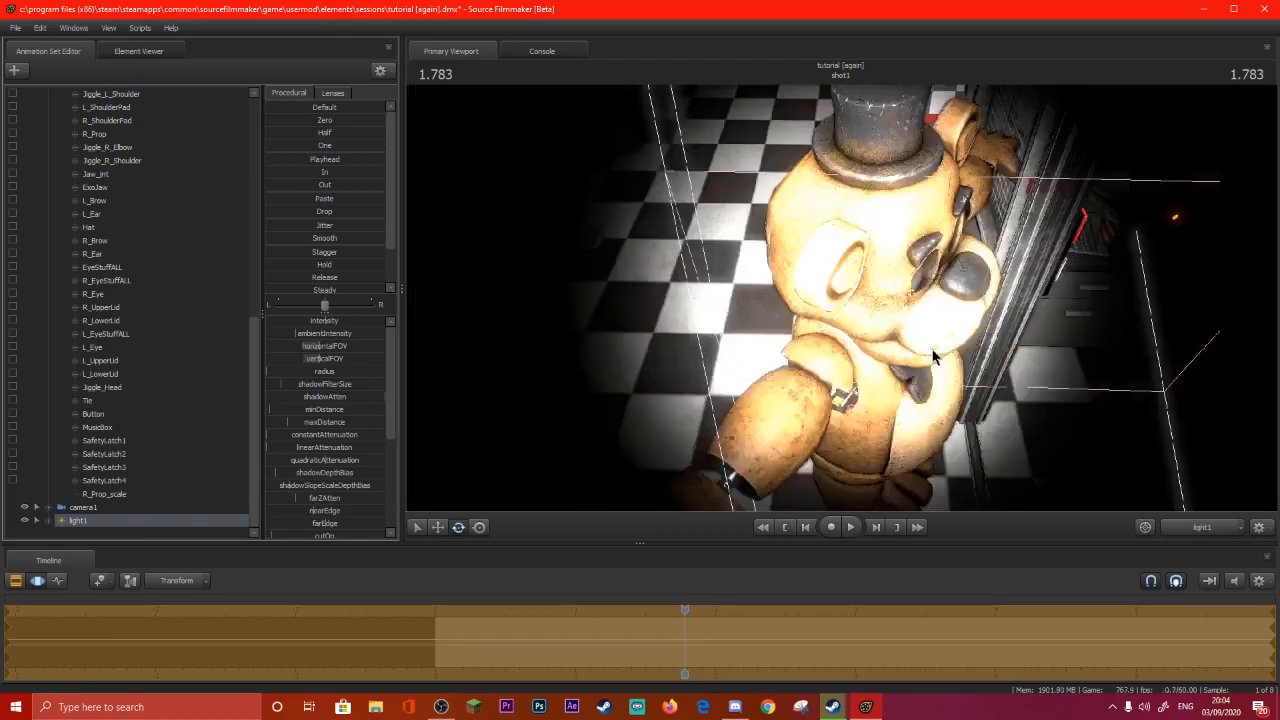
{"action": "left_click", "coordinate": [1192, 527]}
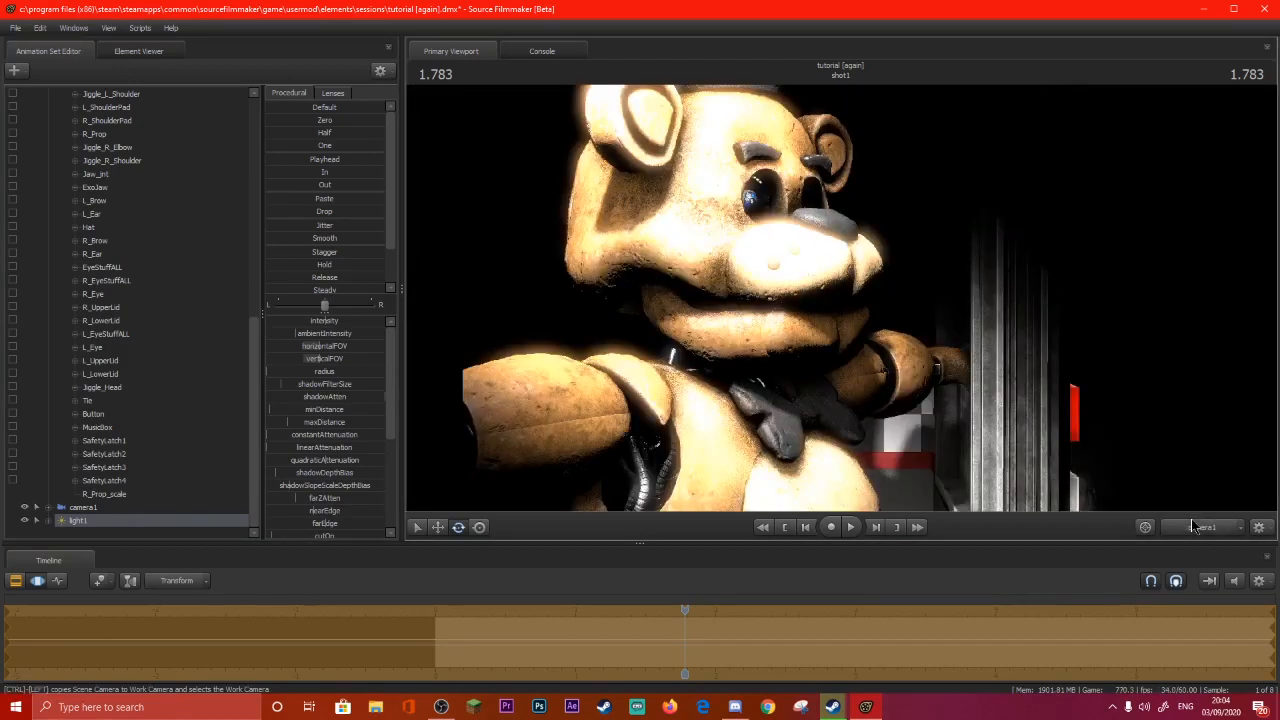
{"action": "left_click", "coordinate": [1192, 527]}
{"action": "mouse_move", "coordinate": [840, 300]}
{"action": "left_mouse_down"}
{"action": "mouse_move", "coordinate": [764, 318]}
{"action": "mouse_move", "coordinate": [840, 296]}
{"action": "left_mouse_up"}
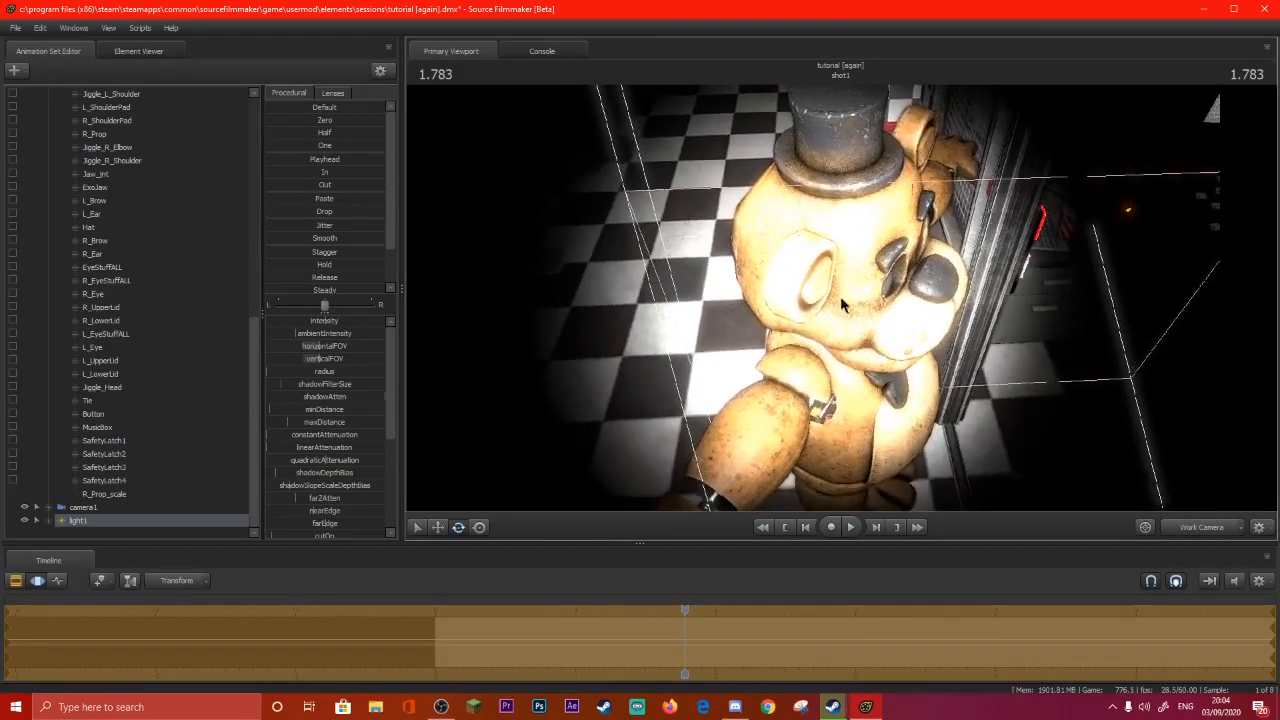
View the shot through camera1, lower light1's shadowFilterSize and shadowAtten to their minimum, and reduce its intensity.
{"action": "left_click", "coordinate": [1203, 527]}
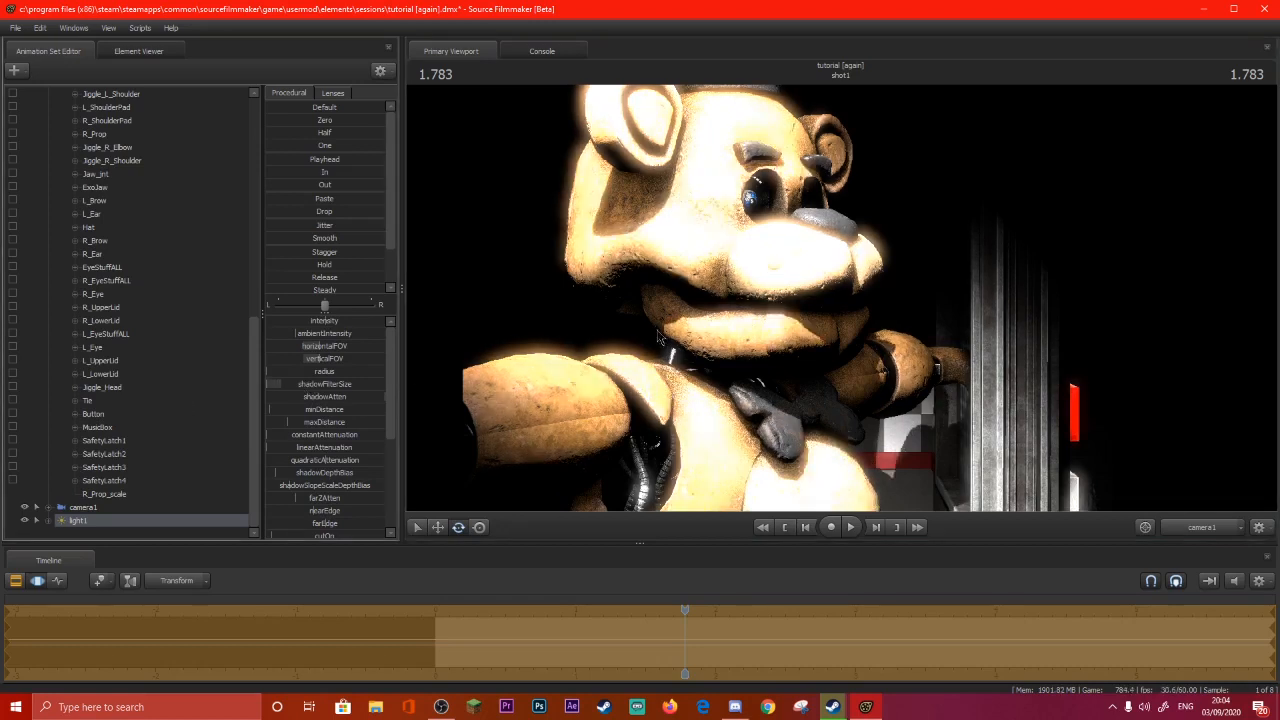
{"action": "scroll", "coordinate": [376, 403], "scroll_direction": "down", "scroll_amount": 1}
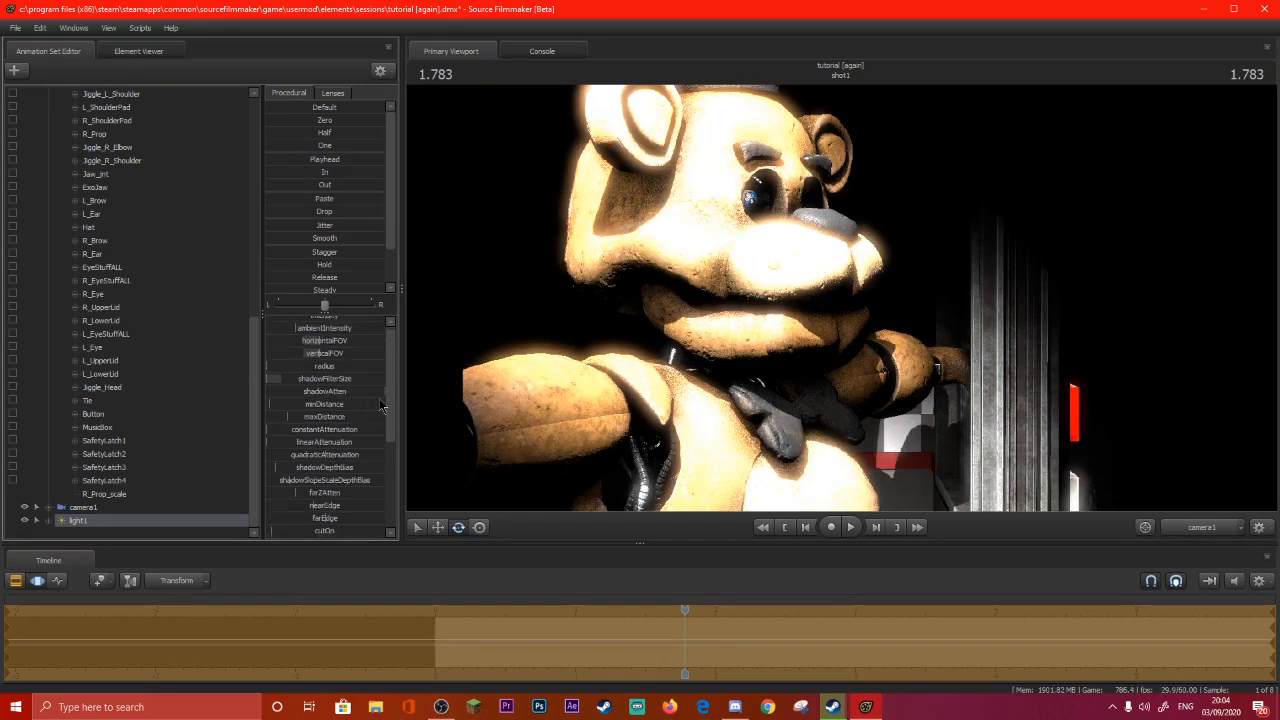
{"action": "left_click_drag", "start_coordinate": [382, 388], "coordinate": [268, 396]}
{"action": "left_click_drag", "start_coordinate": [380, 396], "coordinate": [354, 388]}
{"action": "scroll", "coordinate": [346, 362], "scroll_direction": "up", "scroll_amount": 1}
{"action": "left_click_drag", "start_coordinate": [349, 322], "coordinate": [302, 322]}
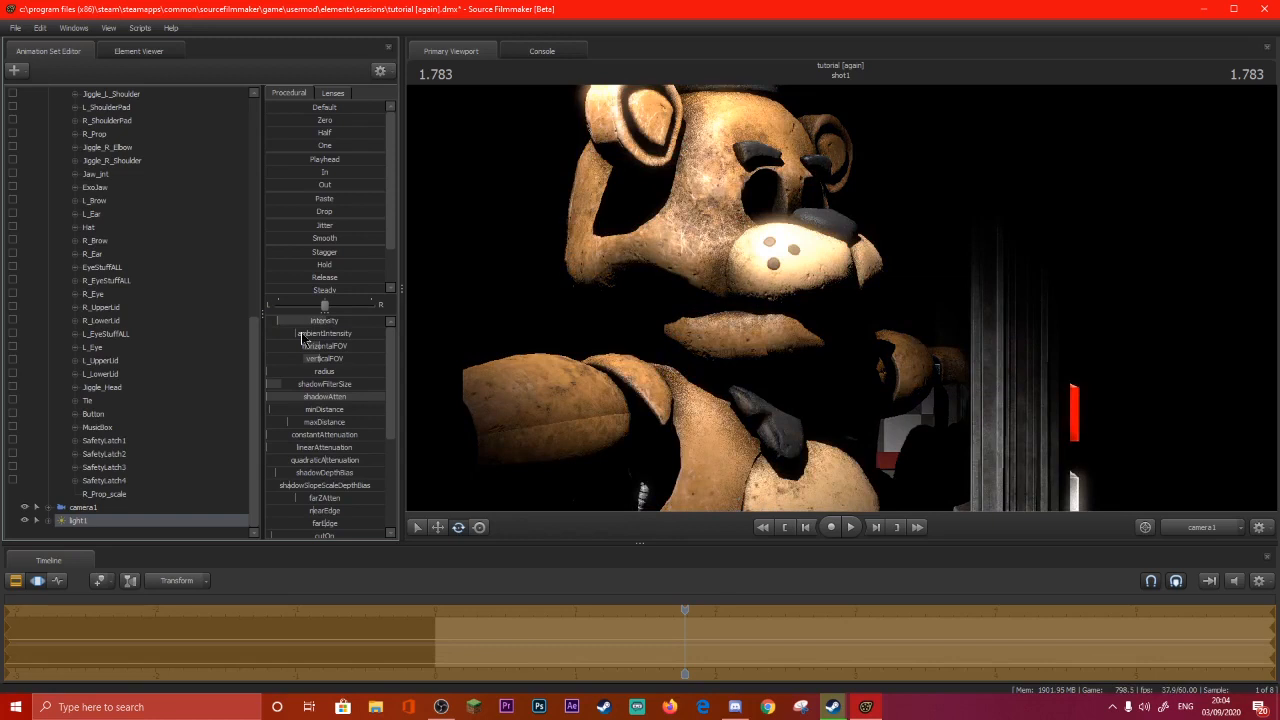
Reduce light1's quadraticAttenuation partway and fine-tune its intensity to keep a dim light on Freddy.
{"action": "left_click_drag", "start_coordinate": [324, 435], "coordinate": [271, 411]}
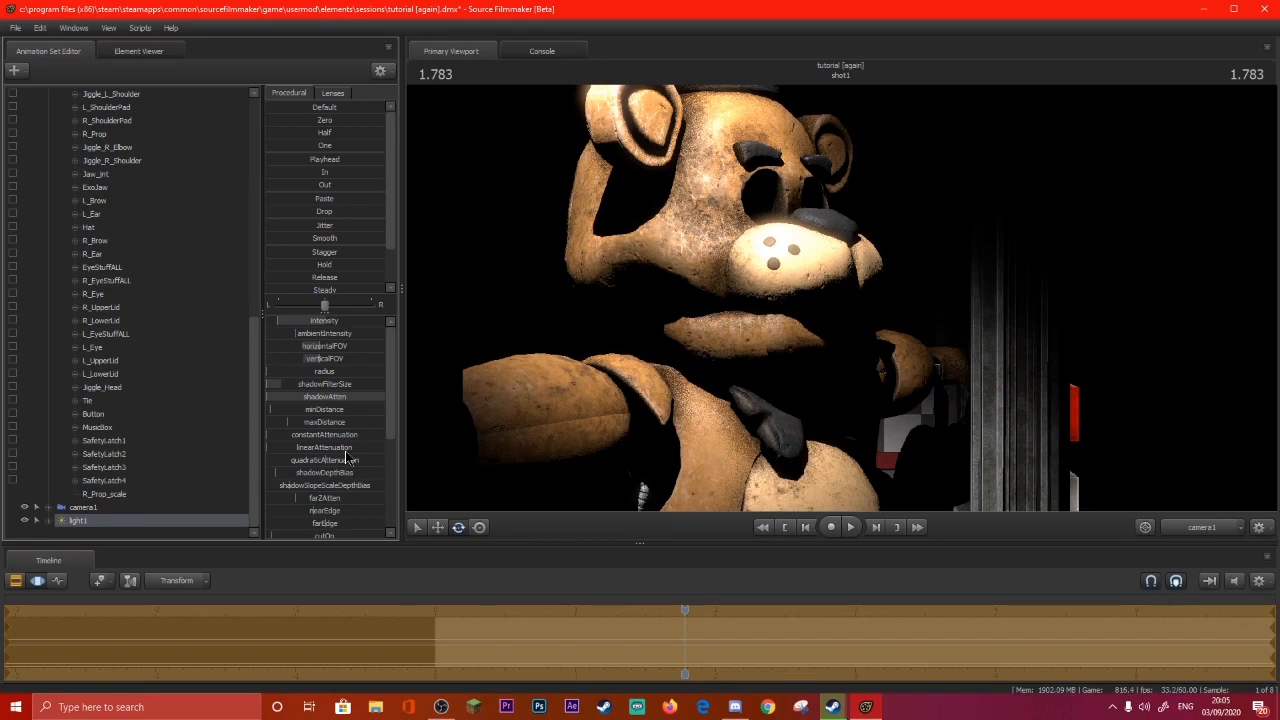
{"action": "left_click_drag", "start_coordinate": [338, 460], "coordinate": [298, 462]}
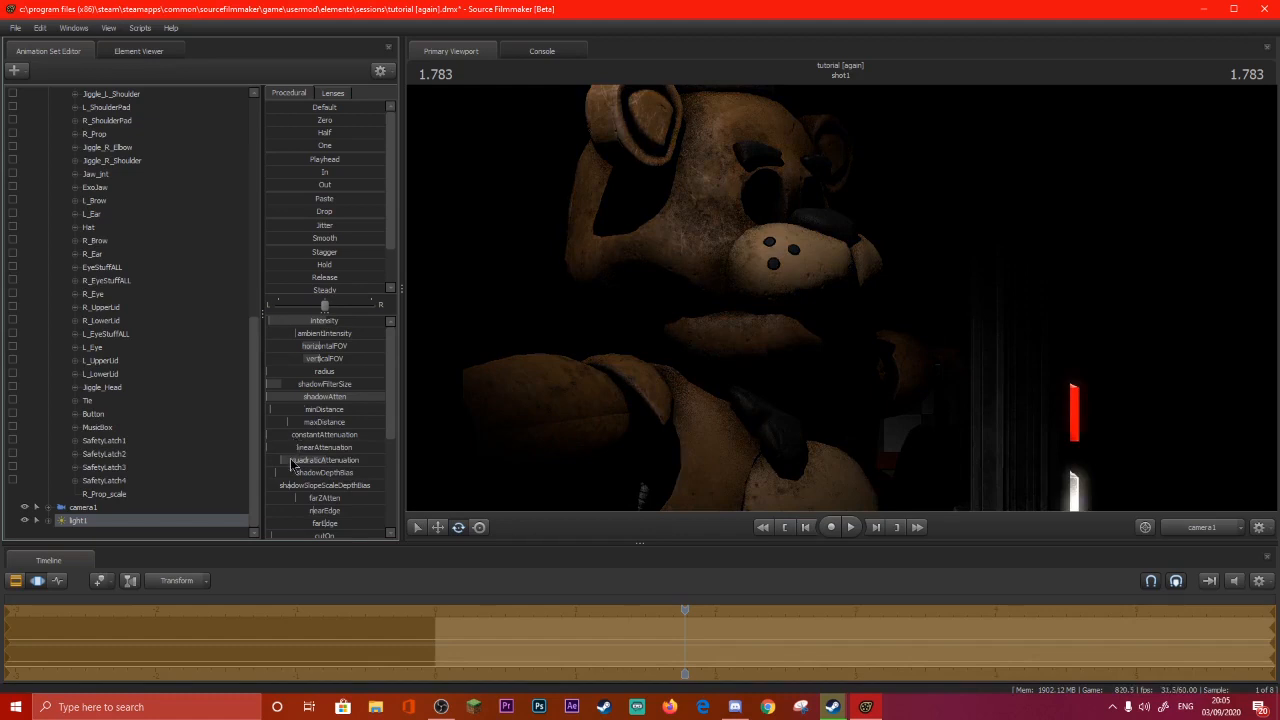
{"action": "left_click_drag", "start_coordinate": [291, 463], "coordinate": [386, 463]}
{"action": "left_click_drag", "start_coordinate": [284, 325], "coordinate": [287, 322]}
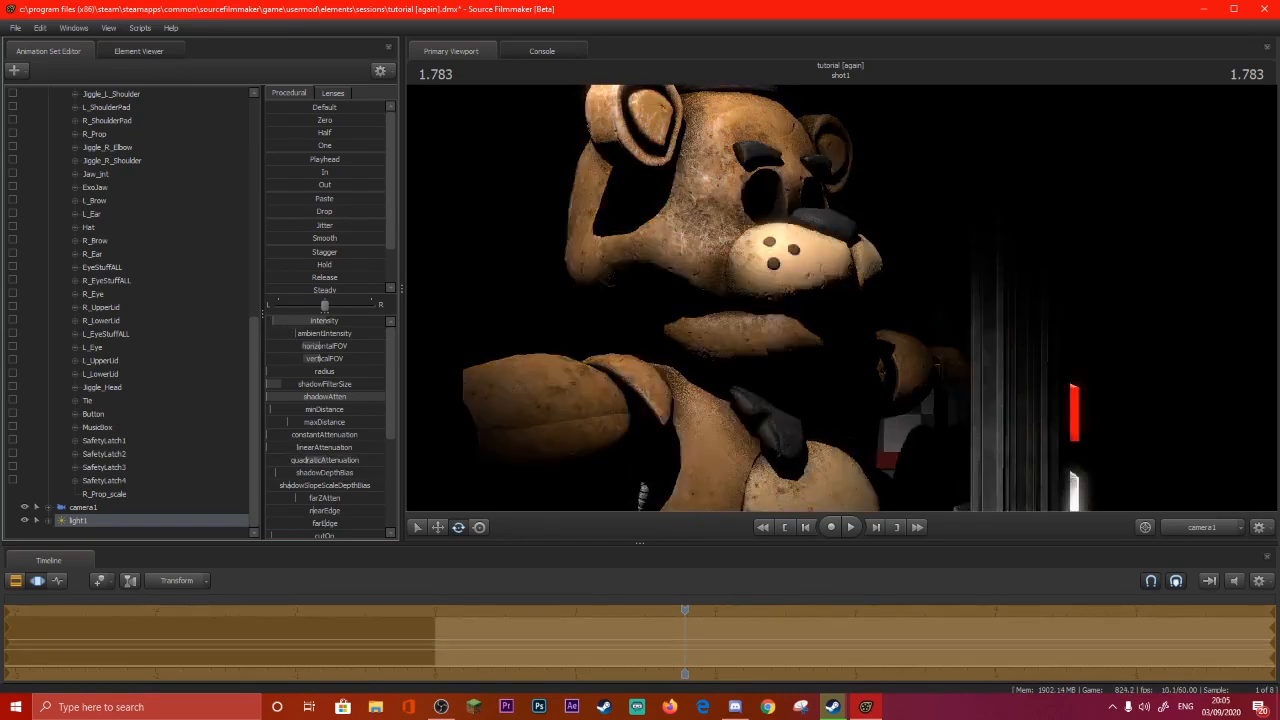
Try volumetrics on light1 with a lower volumetricIntensity, then disable volumetrics and restore the volumetricIntensity.
{"action": "scroll", "coordinate": [291, 470], "scroll_direction": "down", "scroll_amount": 4}
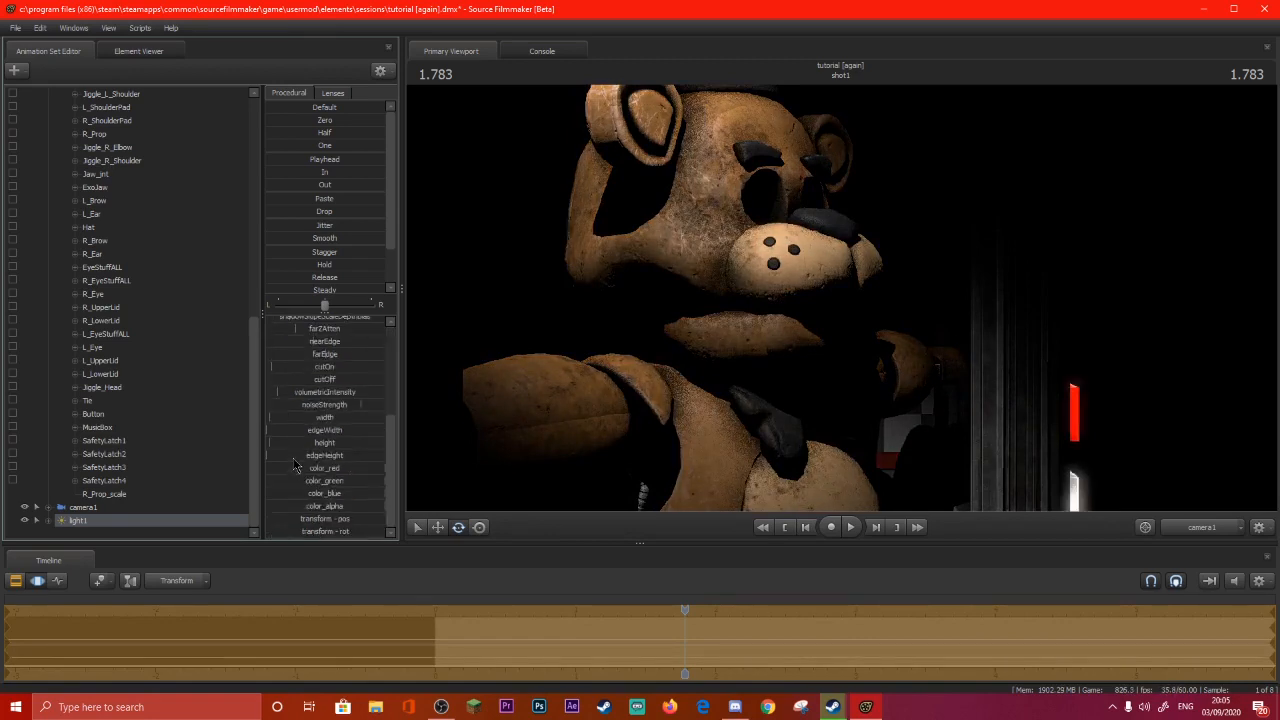
{"action": "scroll", "coordinate": [298, 460], "scroll_direction": "up", "scroll_amount": 2}
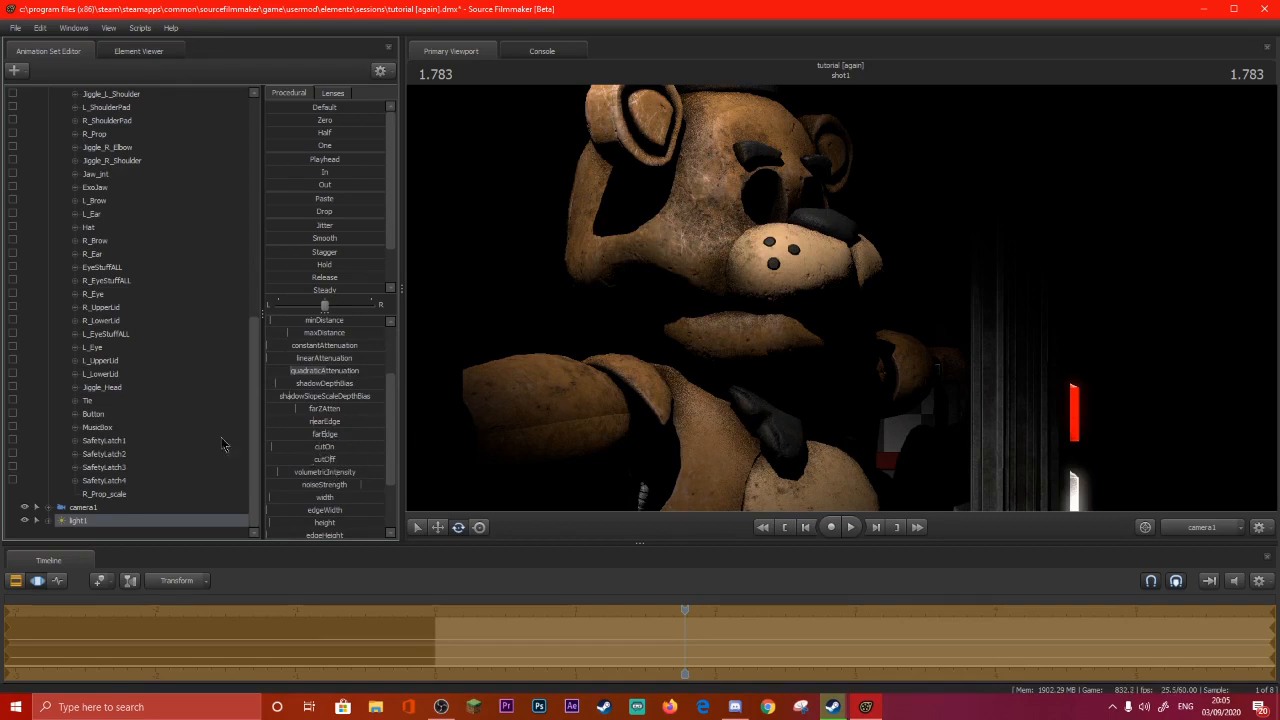
{"action": "left_click", "coordinate": [152, 519]}
{"action": "right_click", "coordinate": [131, 521]}
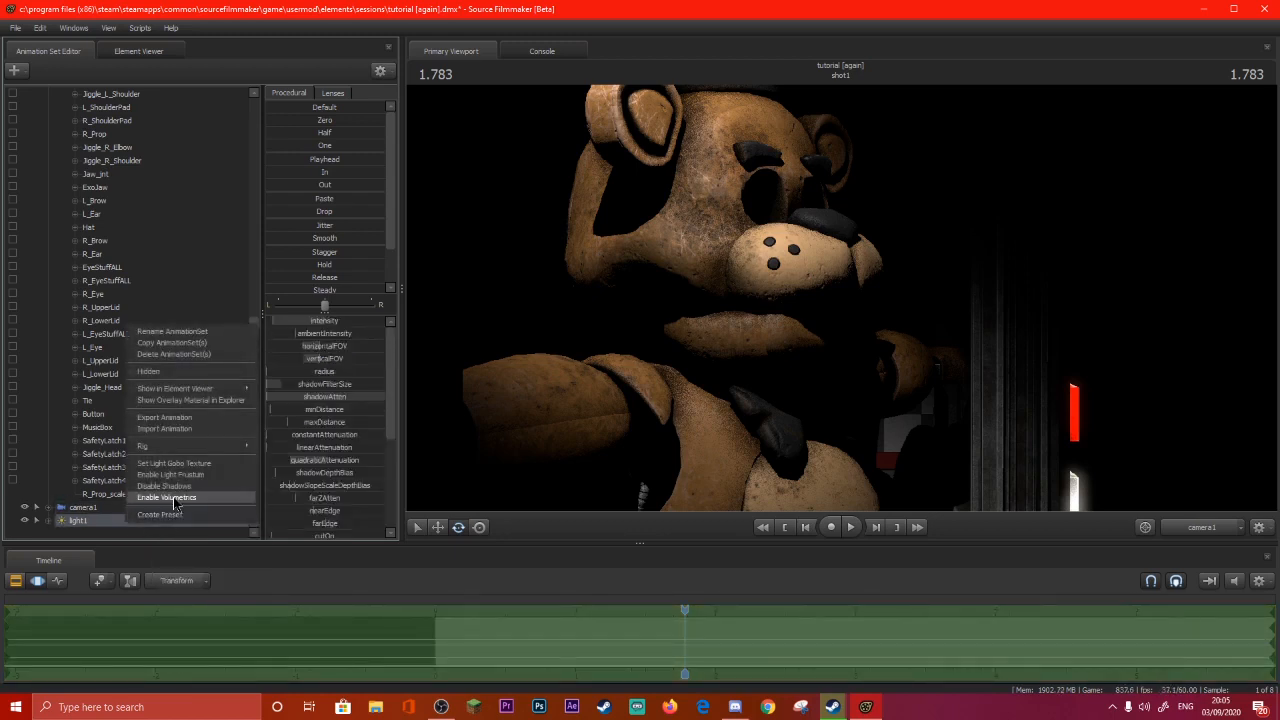
{"action": "left_click", "coordinate": [174, 498]}
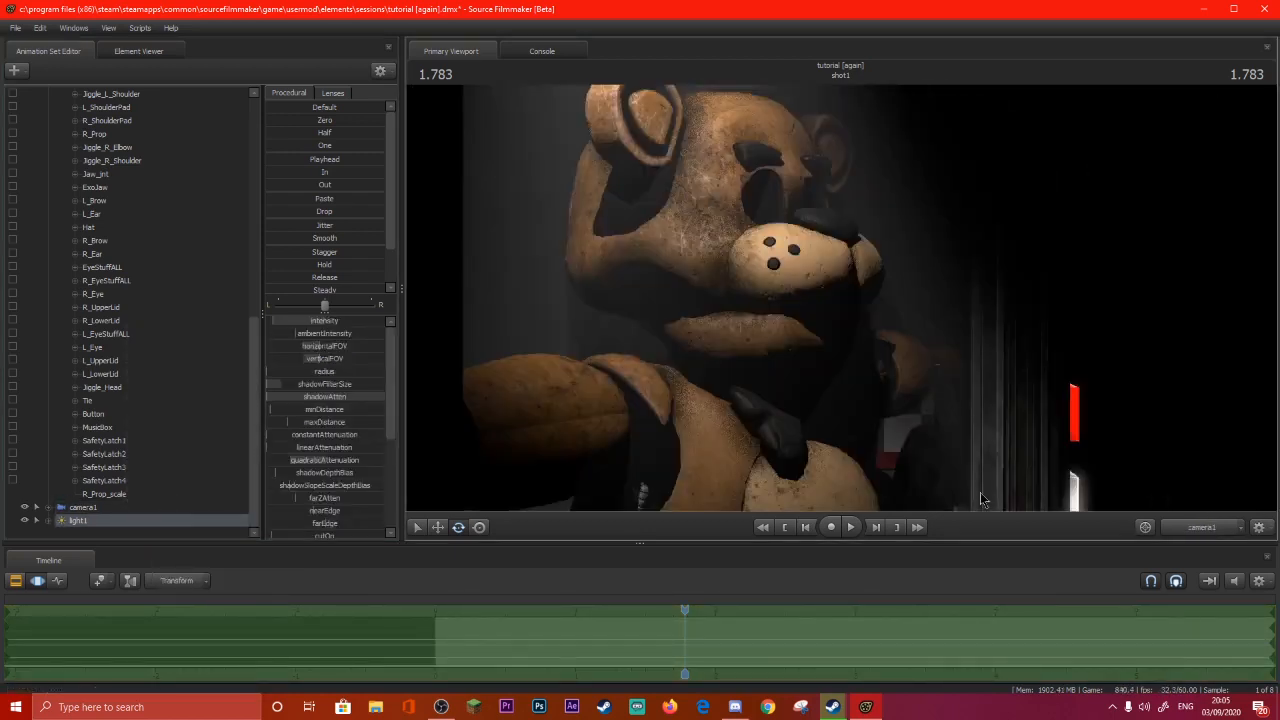
{"action": "scroll", "coordinate": [305, 408], "scroll_direction": "down", "scroll_amount": 4}
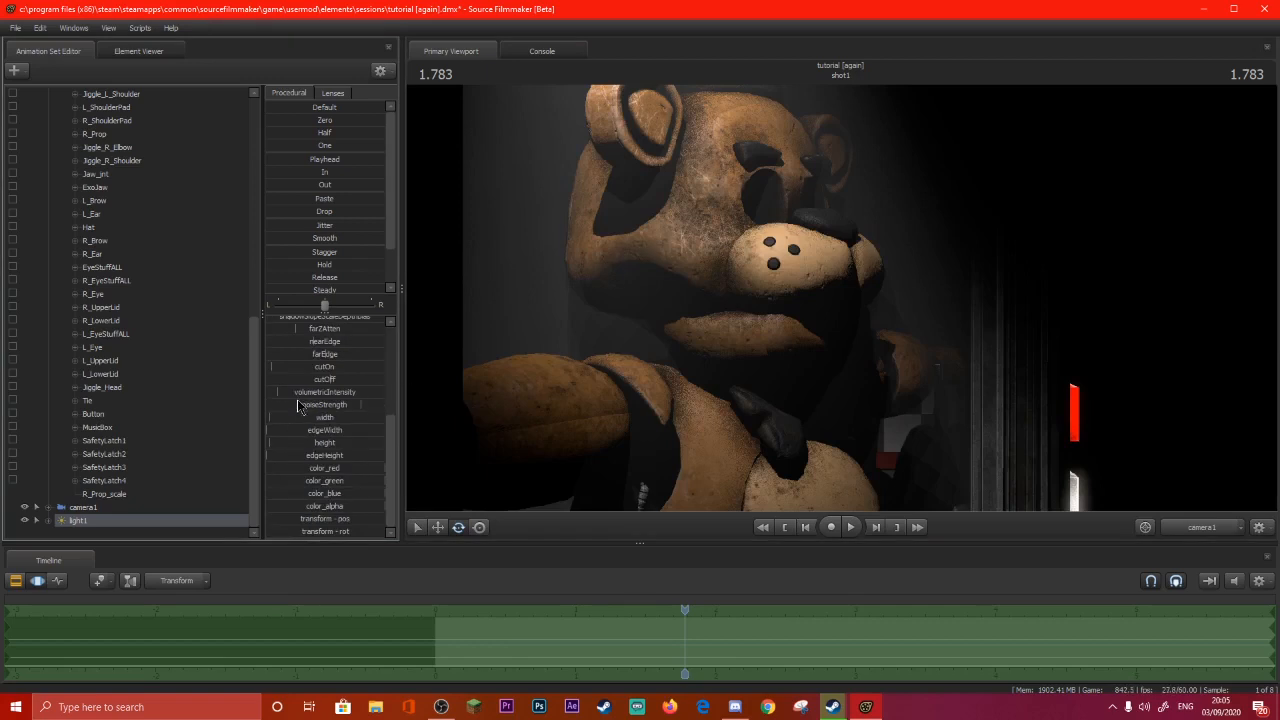
{"action": "left_click_drag", "start_coordinate": [283, 396], "coordinate": [274, 396]}
{"action": "right_click", "coordinate": [161, 521]}
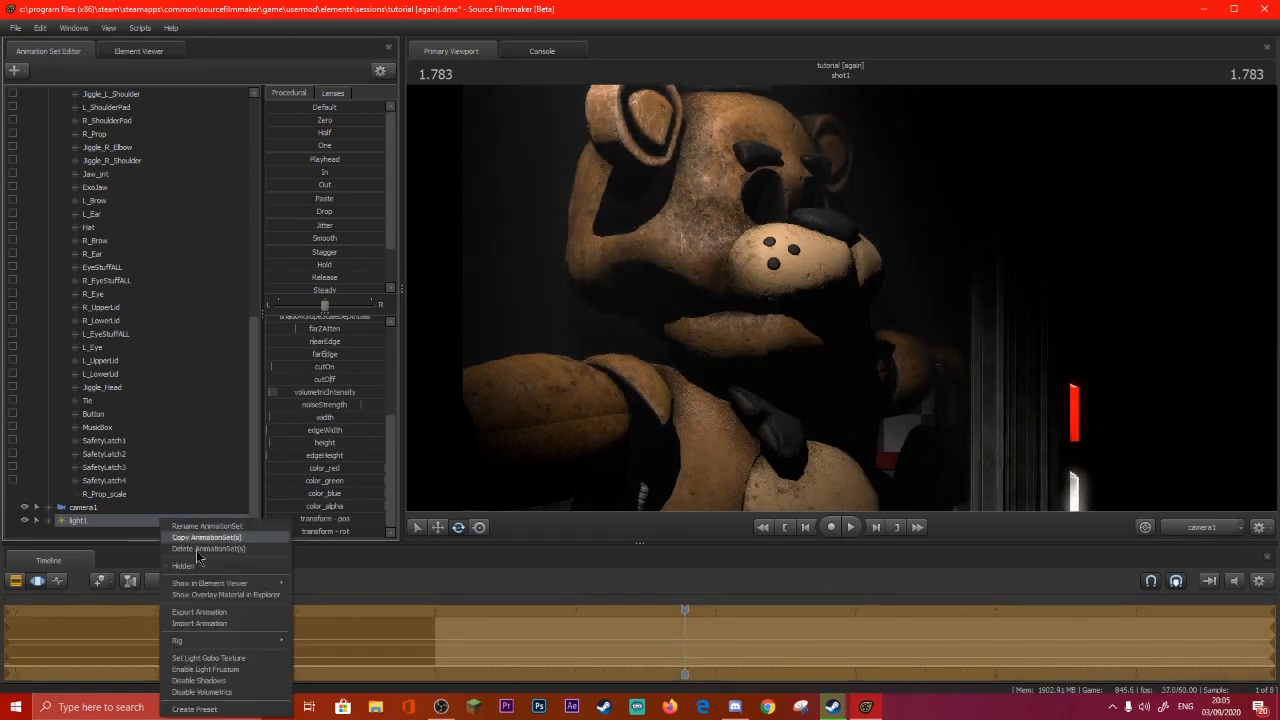
{"action": "left_click", "coordinate": [194, 692]}
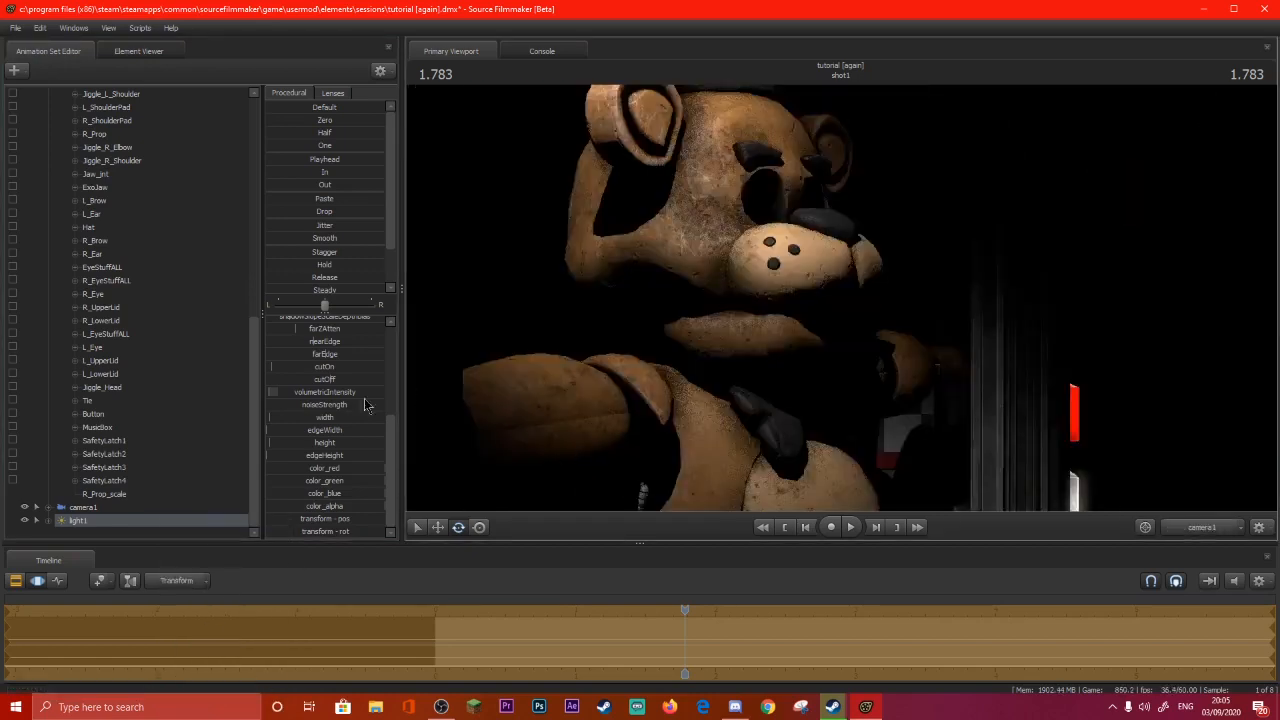
{"action": "left_click_drag", "start_coordinate": [286, 394], "coordinate": [292, 394]}
Give light1 a cool bluish tint by lowering its color_red and color_green, and raise its intensity.
{"action": "mouse_move", "coordinate": [366, 469]}
{"action": "left_mouse_down"}
{"action": "mouse_move", "coordinate": [295, 469]}
{"action": "mouse_move", "coordinate": [371, 473]}
{"action": "left_mouse_up"}
{"action": "mouse_move", "coordinate": [371, 478]}
{"action": "left_mouse_down"}
{"action": "mouse_move", "coordinate": [333, 478]}
{"action": "mouse_move", "coordinate": [445, 476]}
{"action": "mouse_move", "coordinate": [340, 470]}
{"action": "mouse_move", "coordinate": [358, 481]}
{"action": "left_mouse_up"}
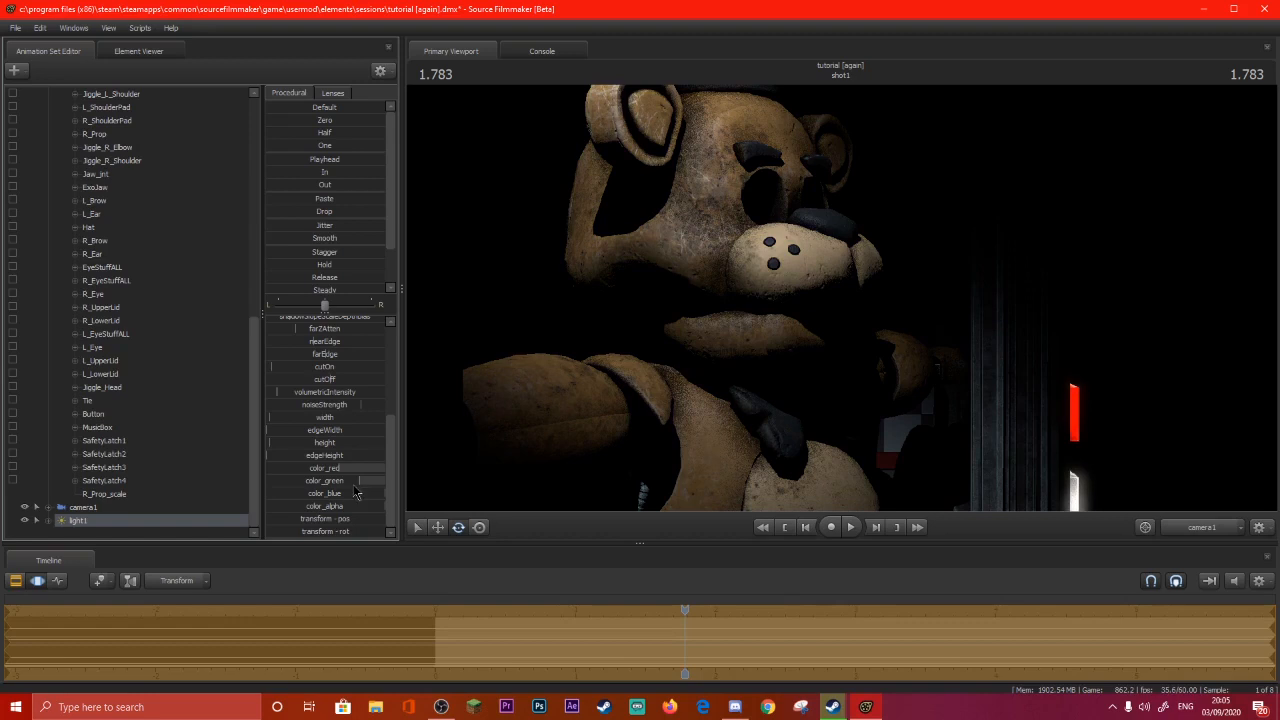
{"action": "scroll", "coordinate": [299, 427], "scroll_direction": "up", "scroll_amount": 4}
{"action": "left_click_drag", "start_coordinate": [282, 326], "coordinate": [314, 326]}
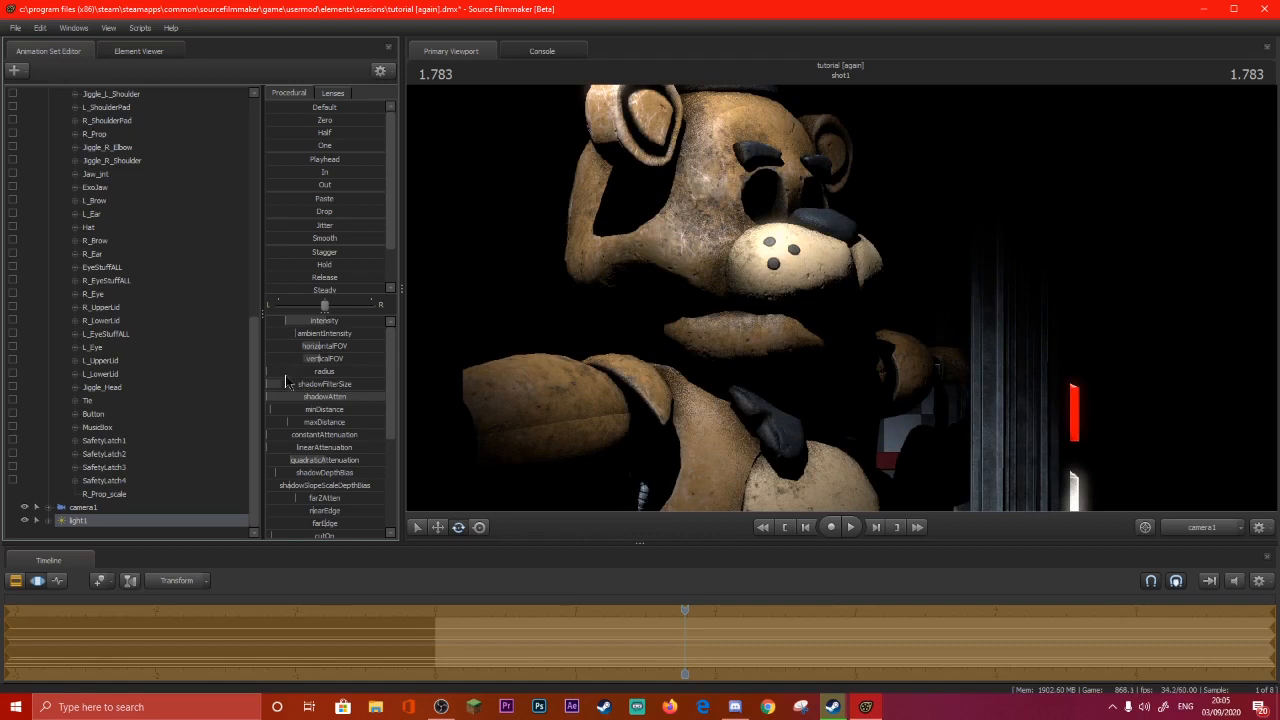
Raise light1's radius to its maximum and check the softened shadows in the Clip Editor's refined preview.
{"action": "left_click_drag", "start_coordinate": [275, 371], "coordinate": [834, 372]}
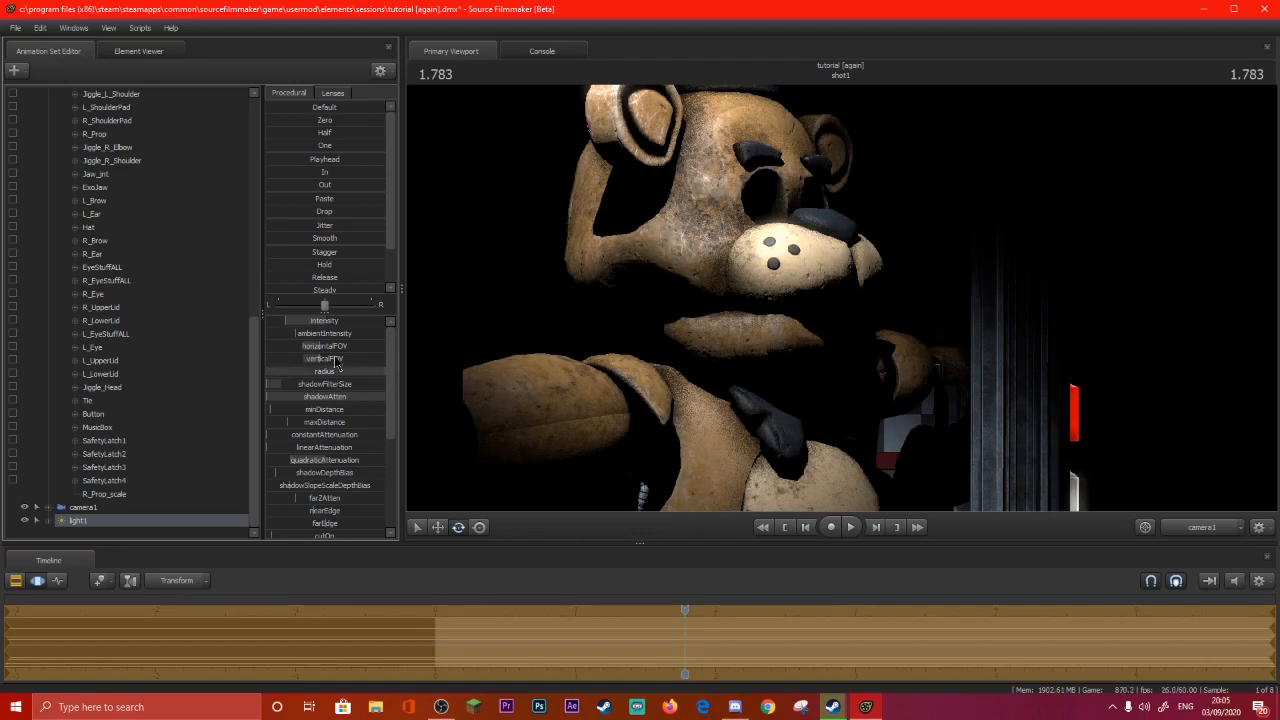
{"action": "left_click", "coordinate": [17, 581]}
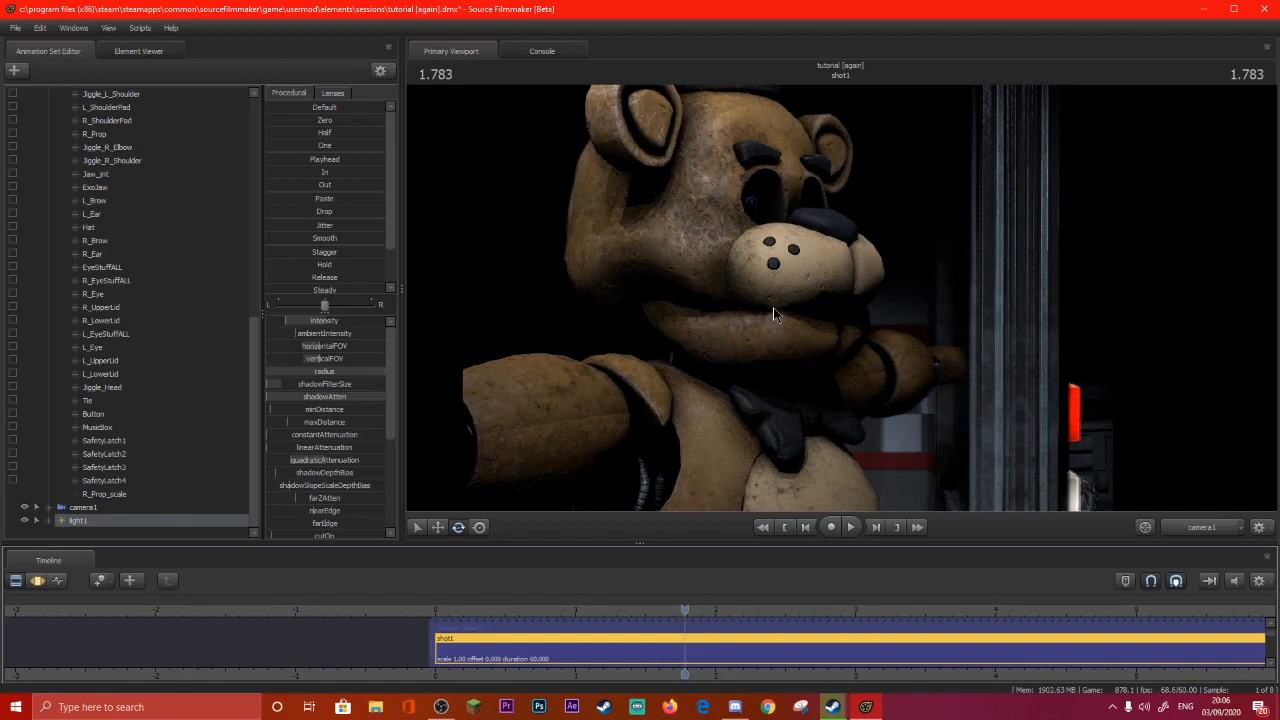
{"action": "left_click", "coordinate": [37, 584]}
{"action": "left_click", "coordinate": [18, 583]}
{"action": "left_click", "coordinate": [34, 582]}
Try a smaller radius on light1, compare it in the Clip Editor preview, and return the radius to maximum.
{"action": "left_click_drag", "start_coordinate": [369, 371], "coordinate": [264, 371]}
{"action": "left_click", "coordinate": [18, 584]}
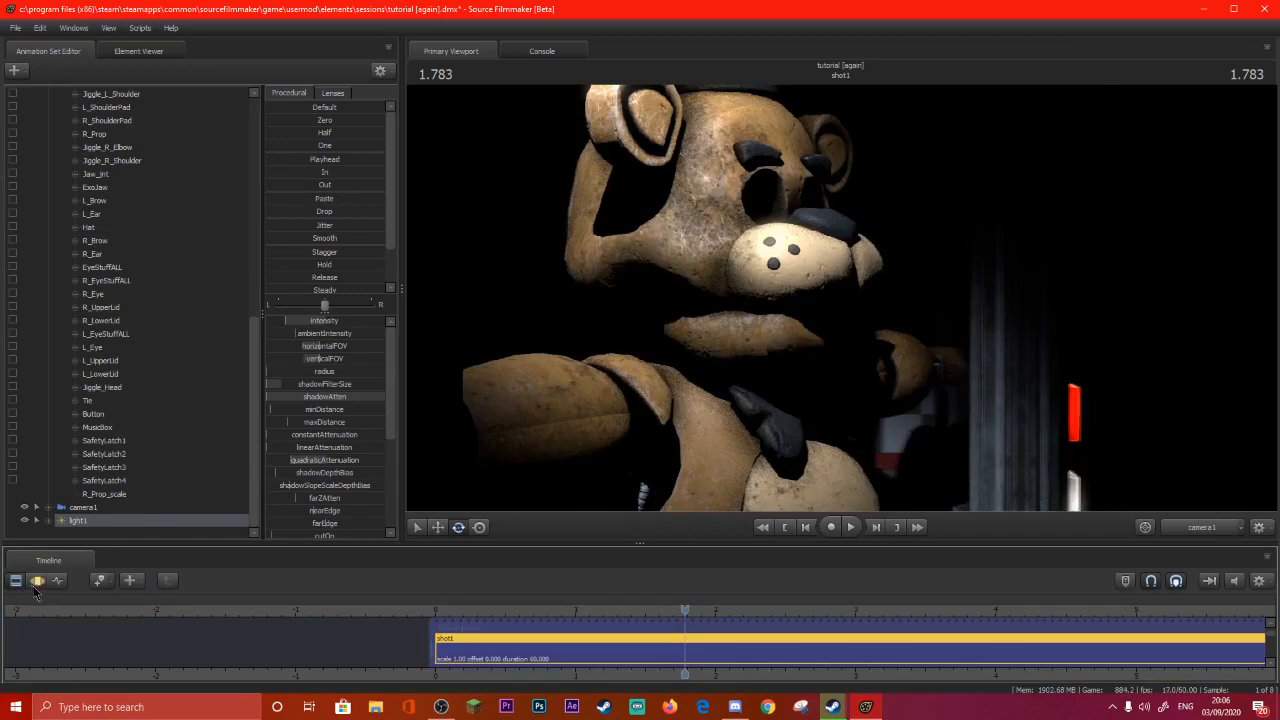
{"action": "left_click", "coordinate": [36, 585]}
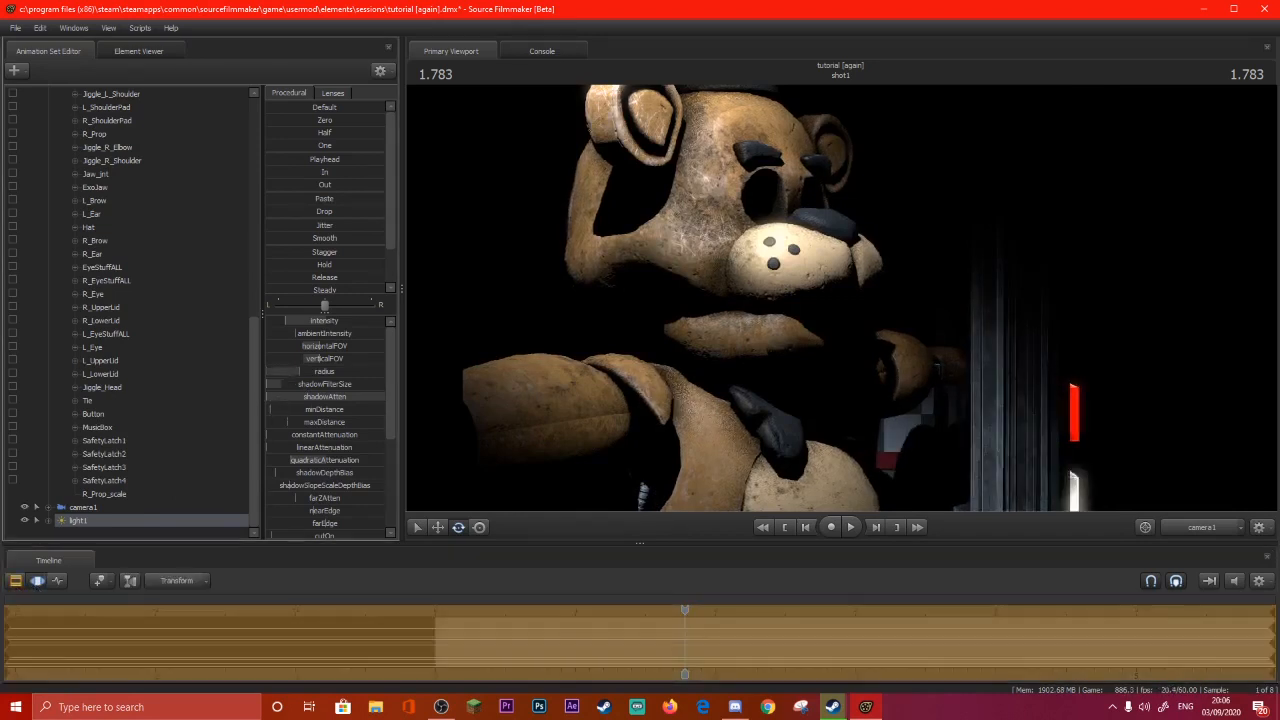
{"action": "left_click", "coordinate": [37, 584]}
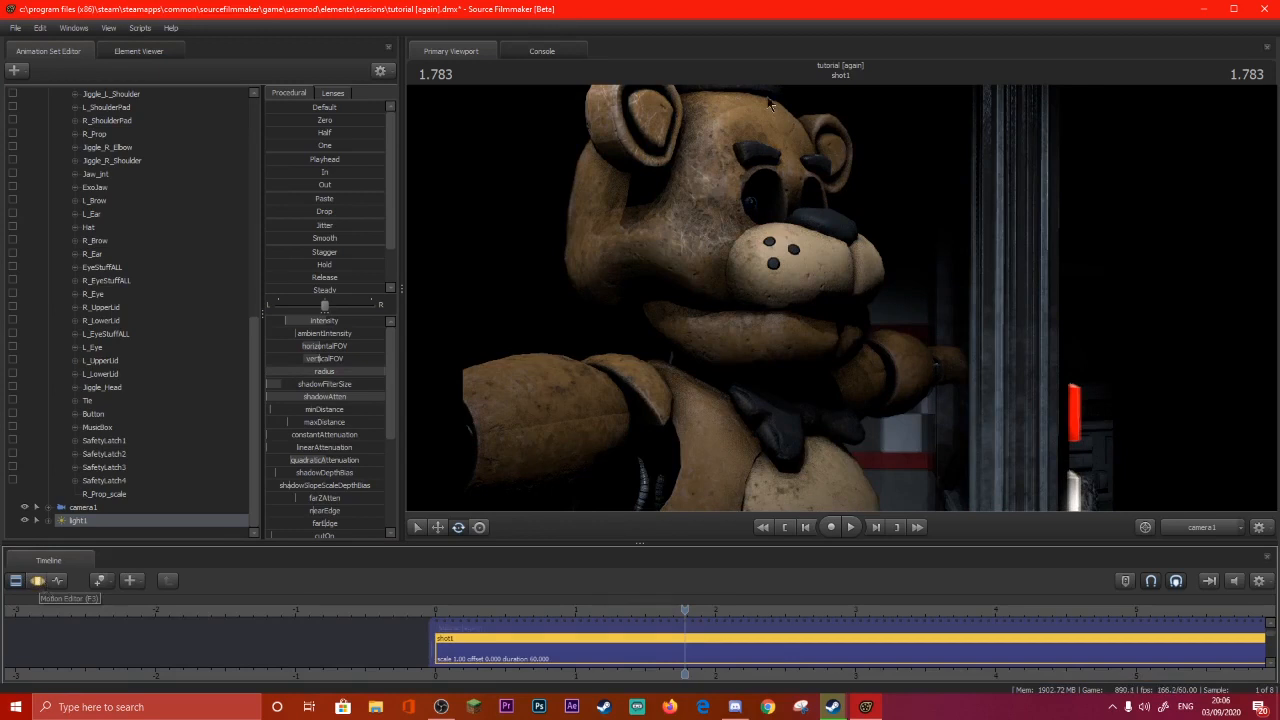
Create an animation set for a second light from the Motion Editor and look through it in the viewport.
{"action": "left_click", "coordinate": [38, 582]}
{"action": "left_click", "coordinate": [14, 70]}
{"action": "left_click", "coordinate": [91, 99]}
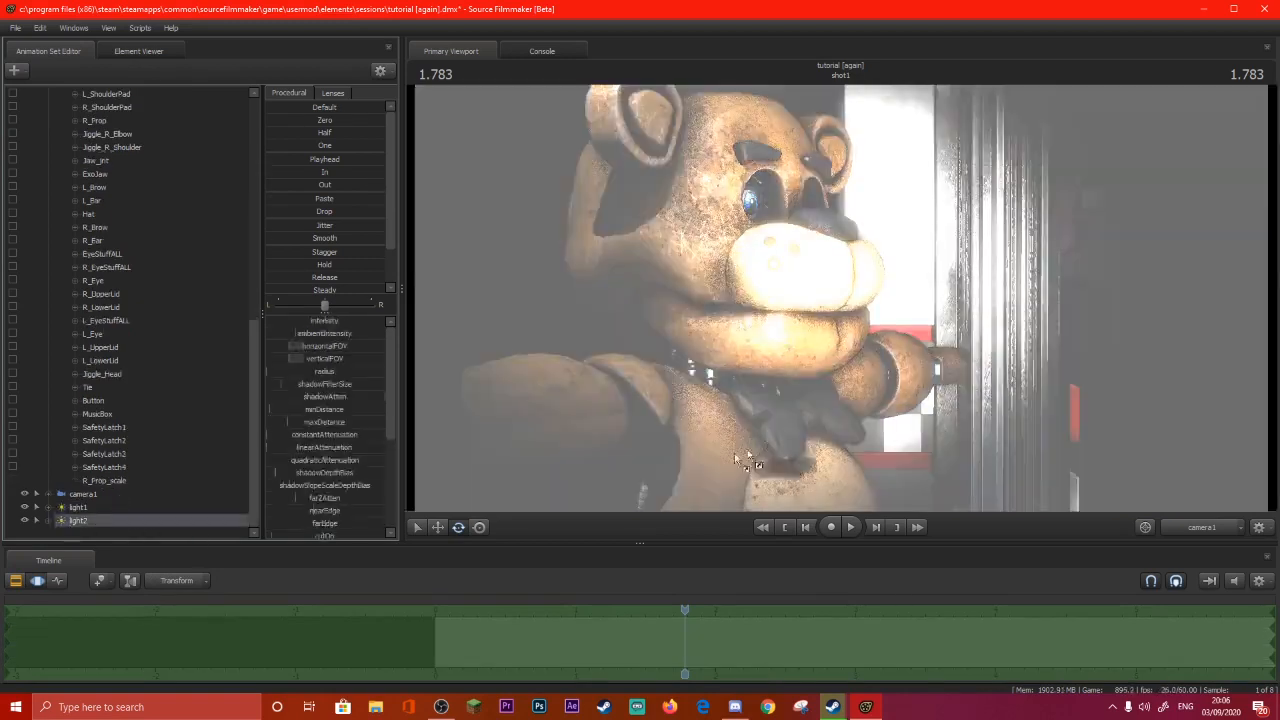
{"action": "left_click_drag", "start_coordinate": [748, 455], "coordinate": [760, 445]}
Move light2 high behind Freddy on the doorway side, aim it at him, and return the viewport to camera1.
{"action": "left_click_drag", "start_coordinate": [760, 445], "coordinate": [738, 370]}
{"action": "key", "text": "w"}
{"action": "key", "text": "s"}
{"action": "key", "text": "w"}
{"action": "left_click", "coordinate": [1211, 529]}
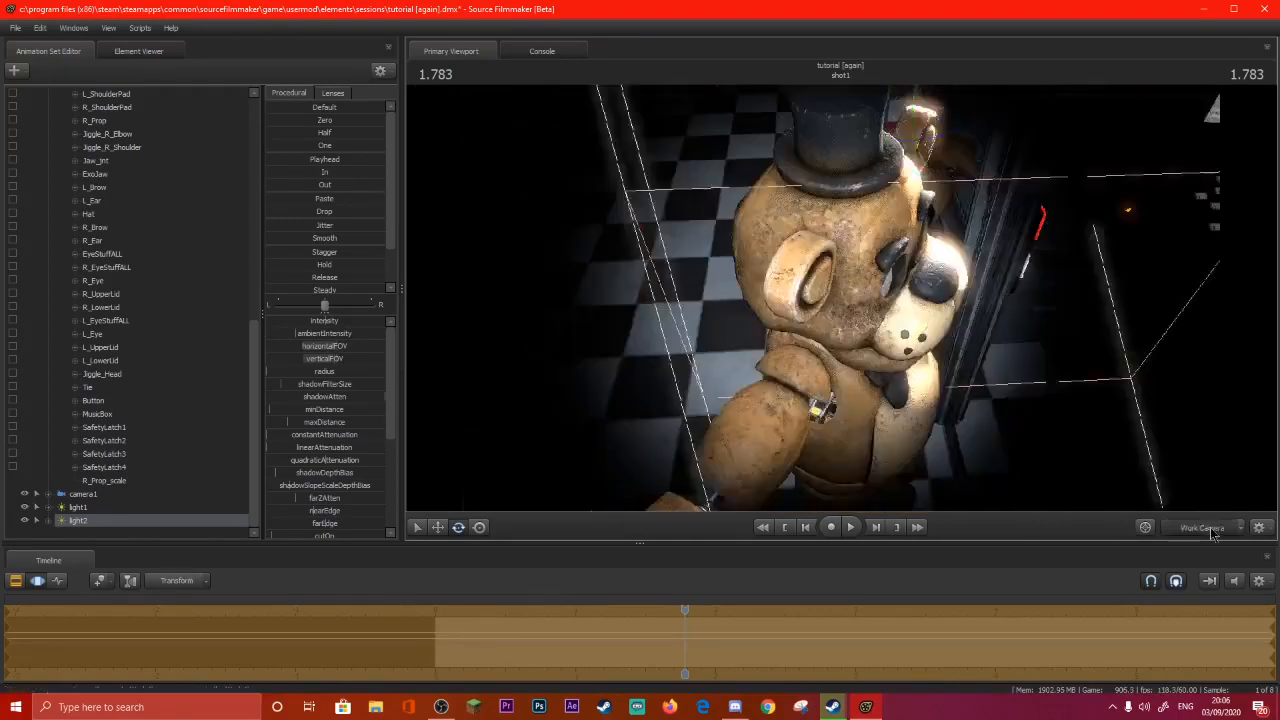
{"action": "left_click", "coordinate": [1211, 529]}
Lower light2's shadowFilterSize and shadowAtten to their minimum, reduce its intensity, and tint it orange by lowering color_green and color_blue.
{"action": "left_click_drag", "start_coordinate": [340, 386], "coordinate": [267, 396]}
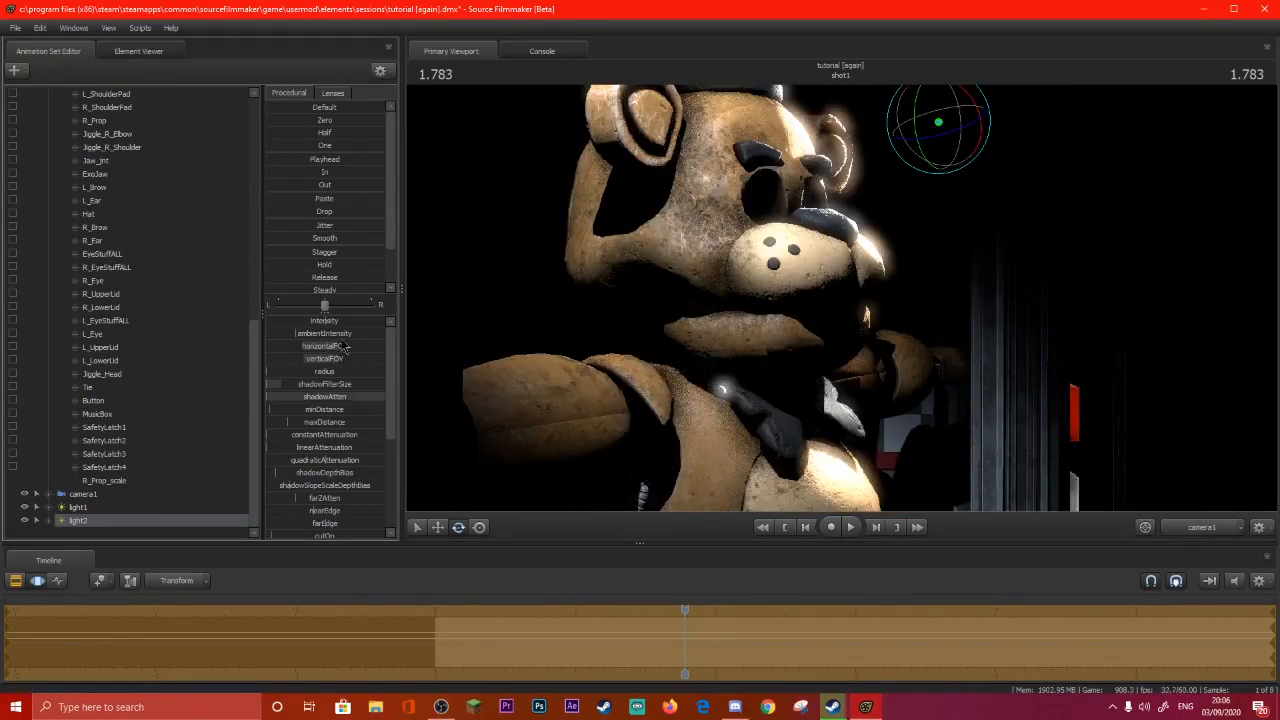
{"action": "left_click_drag", "start_coordinate": [346, 322], "coordinate": [300, 322]}
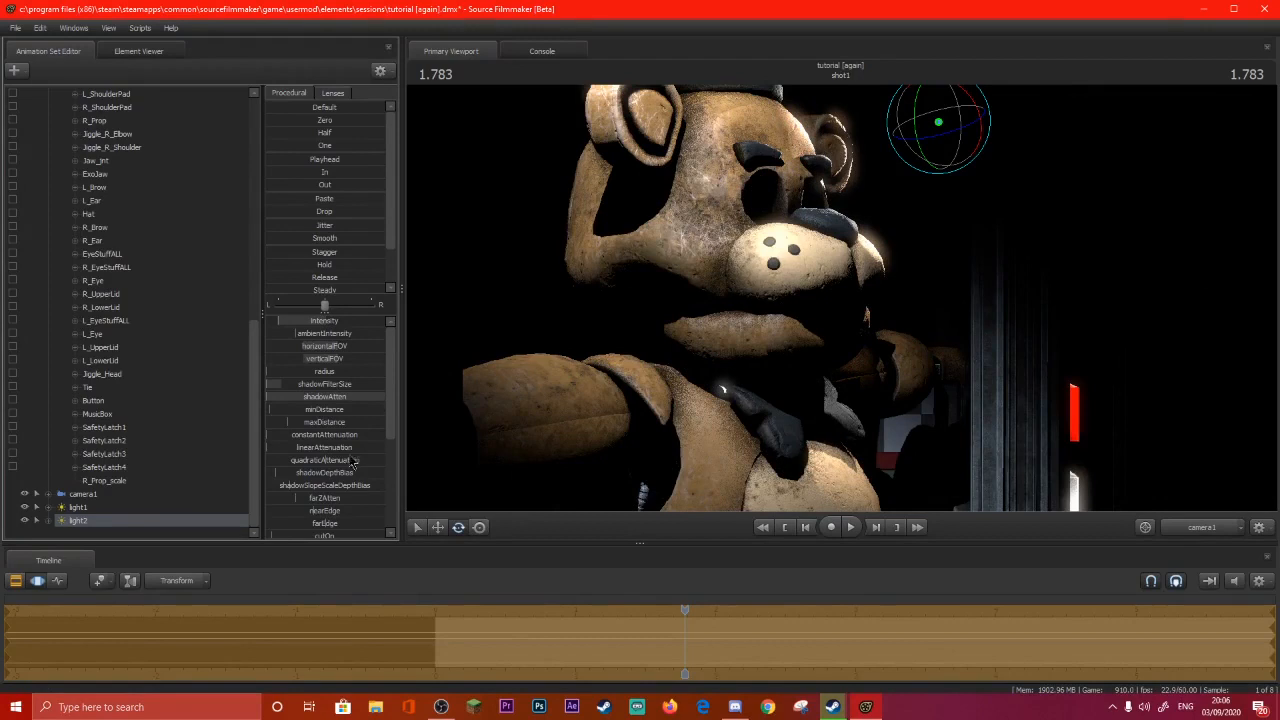
{"action": "scroll", "coordinate": [322, 460], "scroll_direction": "down", "scroll_amount": 3}
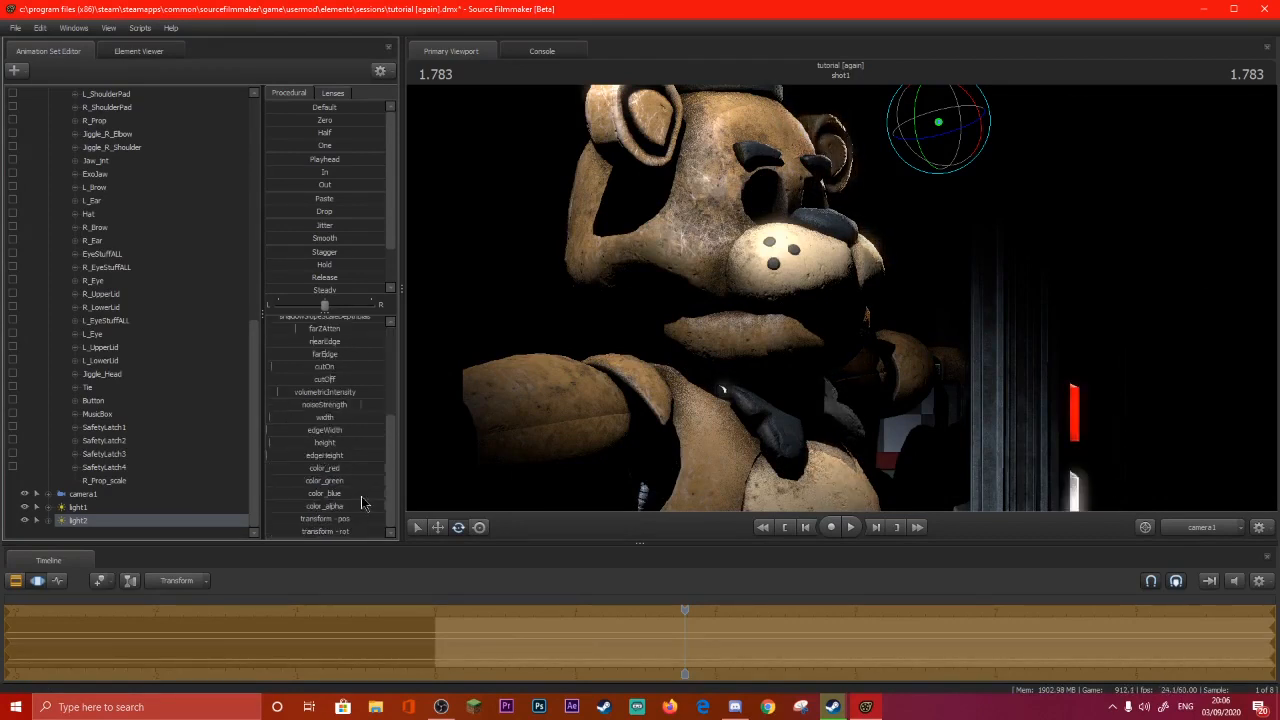
{"action": "left_click_drag", "start_coordinate": [382, 493], "coordinate": [294, 493]}
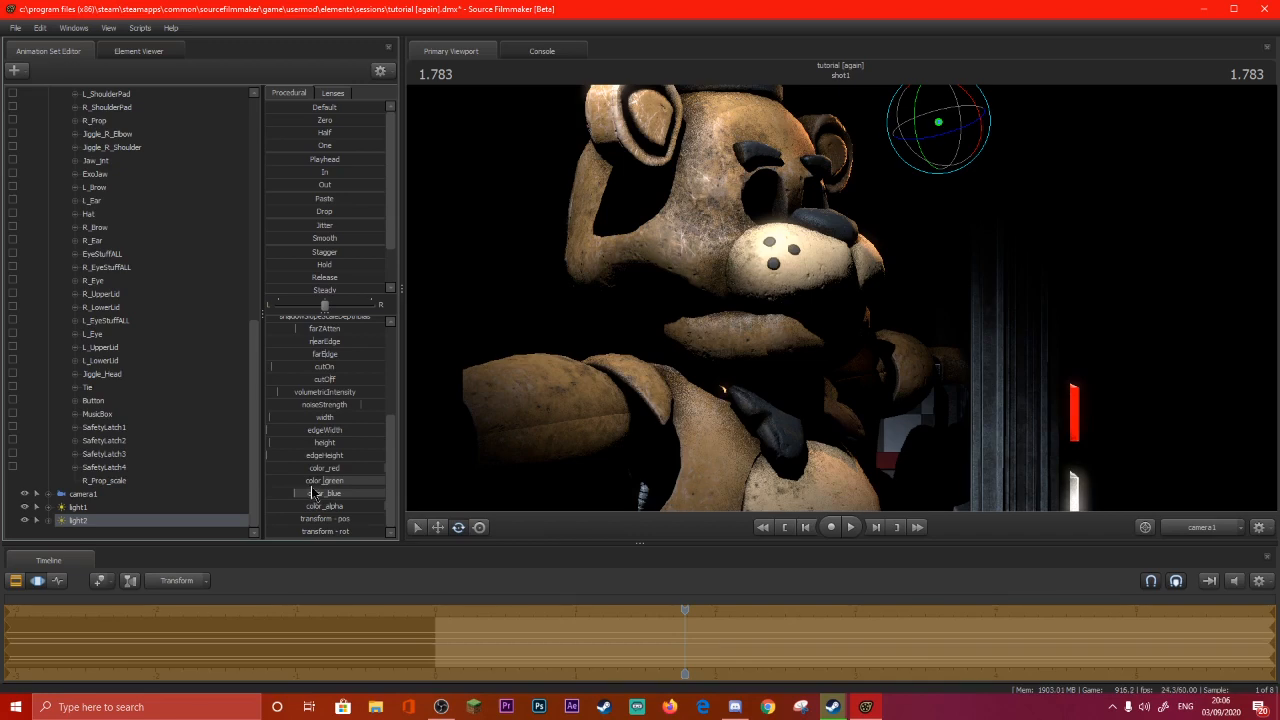
Raise light2's radius to its maximum and check the result in the Clip Editor's refined preview.
{"action": "scroll", "coordinate": [313, 494], "scroll_direction": "up", "scroll_amount": 3}
{"action": "scroll", "coordinate": [323, 373], "scroll_direction": "up", "scroll_amount": 2}
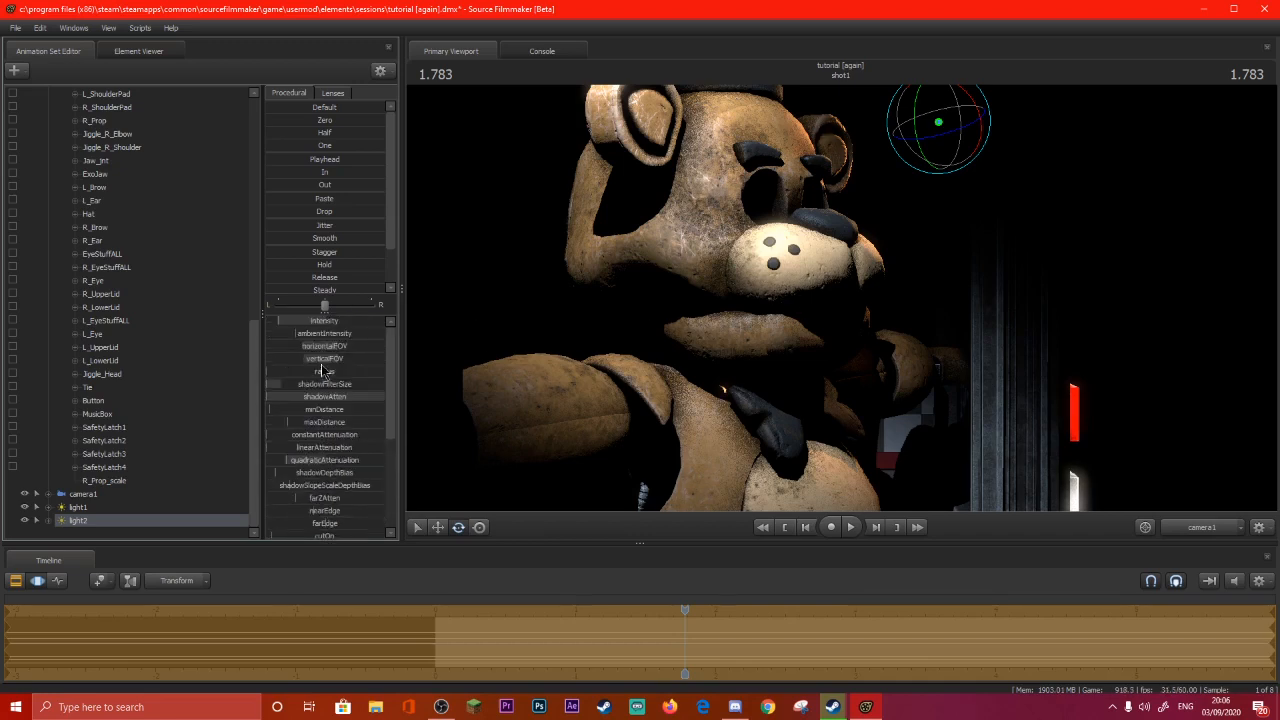
{"action": "left_click", "coordinate": [40, 581]}
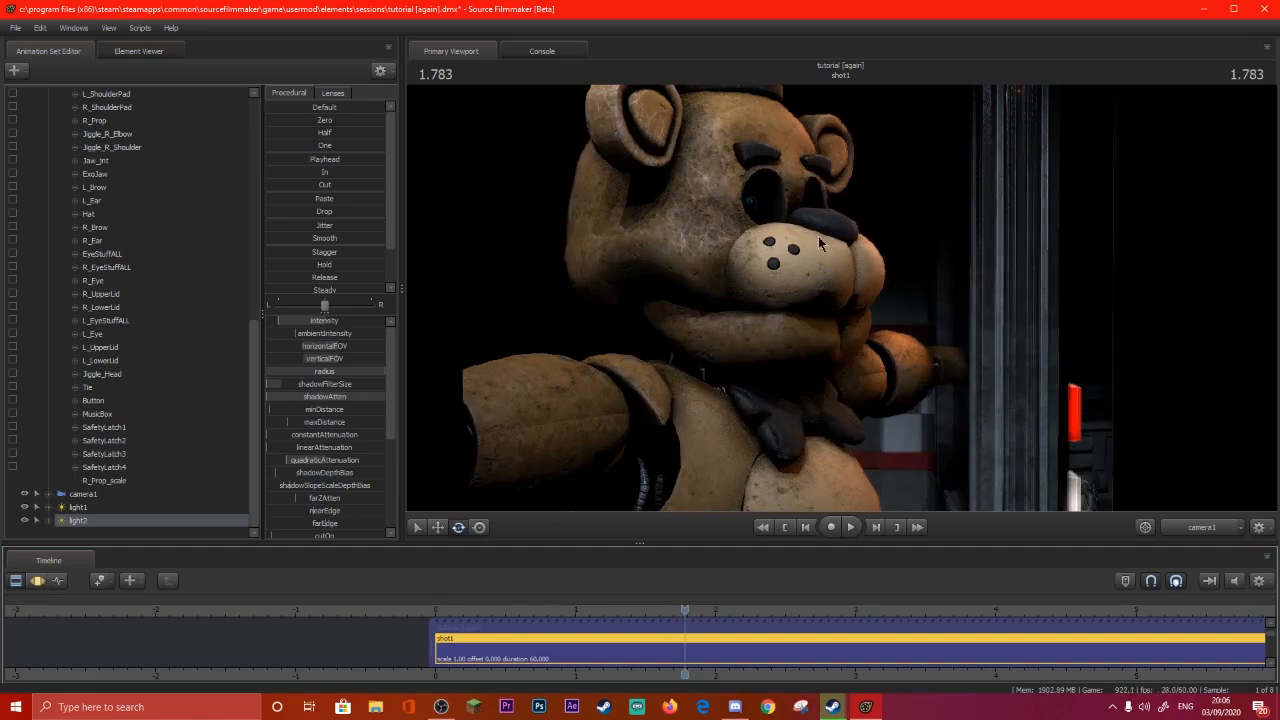
{"action": "left_click", "coordinate": [40, 582]}
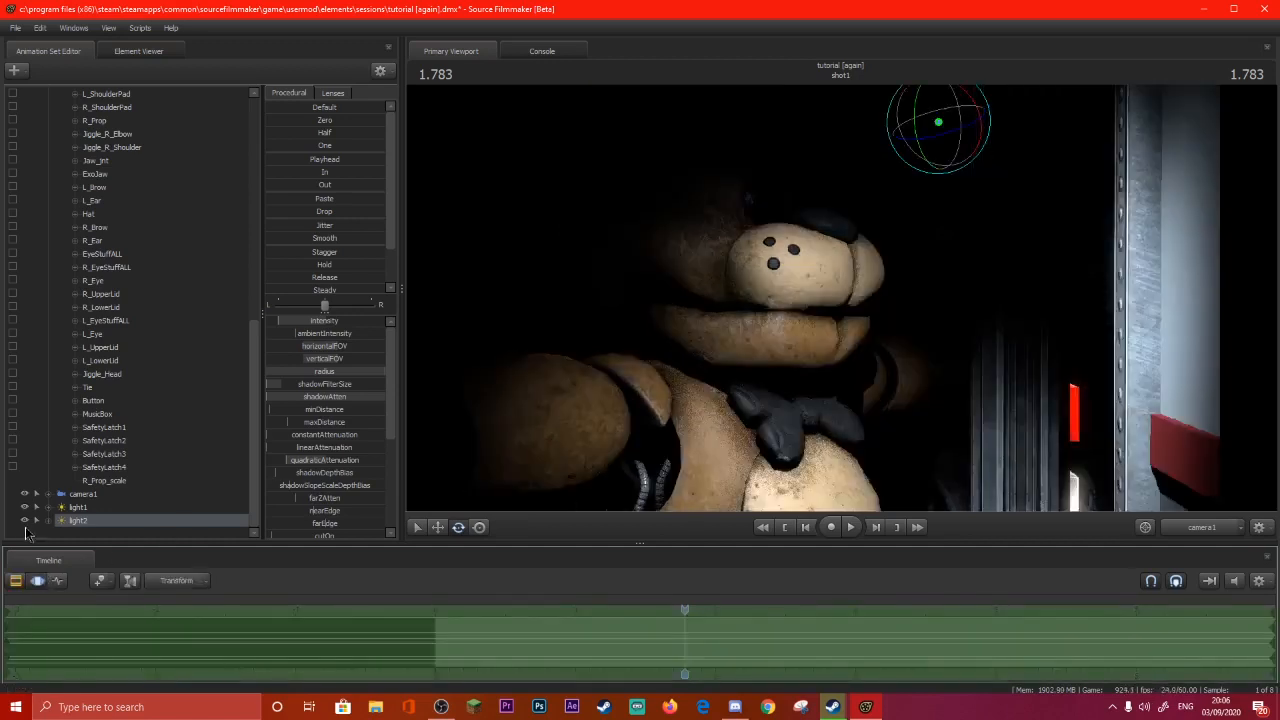
Toggle light2's visibility and compare its effect on Freddy in the Clip Editor preview.
{"action": "left_click", "coordinate": [16, 581]}
{"action": "left_click", "coordinate": [38, 581]}
{"action": "left_click", "coordinate": [24, 520]}
{"action": "left_click", "coordinate": [16, 581]}
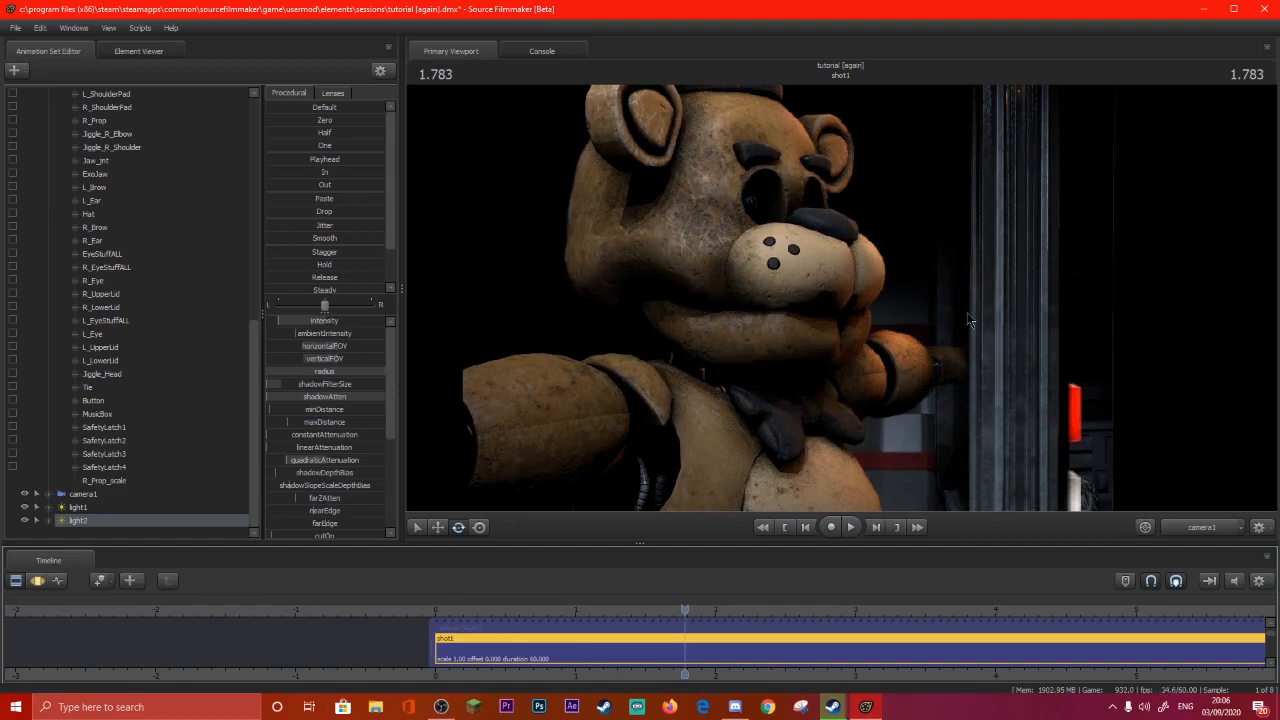
Create an animation set for a third light and look through it in the viewport, keeping the progressive refinement settings.
{"action": "left_click", "coordinate": [14, 70]}
{"action": "left_click", "coordinate": [60, 112]}
{"action": "left_click_drag", "start_coordinate": [77, 521], "coordinate": [599, 411]}
{"action": "left_click", "coordinate": [599, 411]}
{"action": "key", "text": "p"}
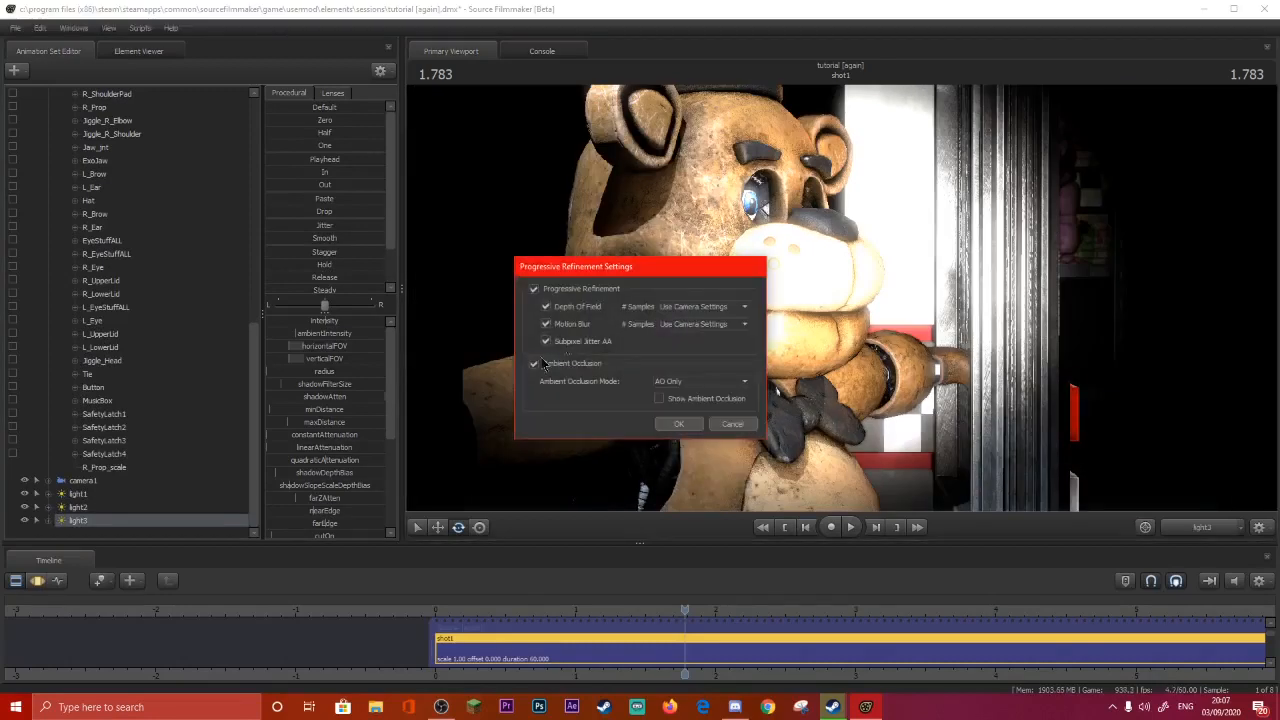
{"action": "left_click", "coordinate": [680, 423]}
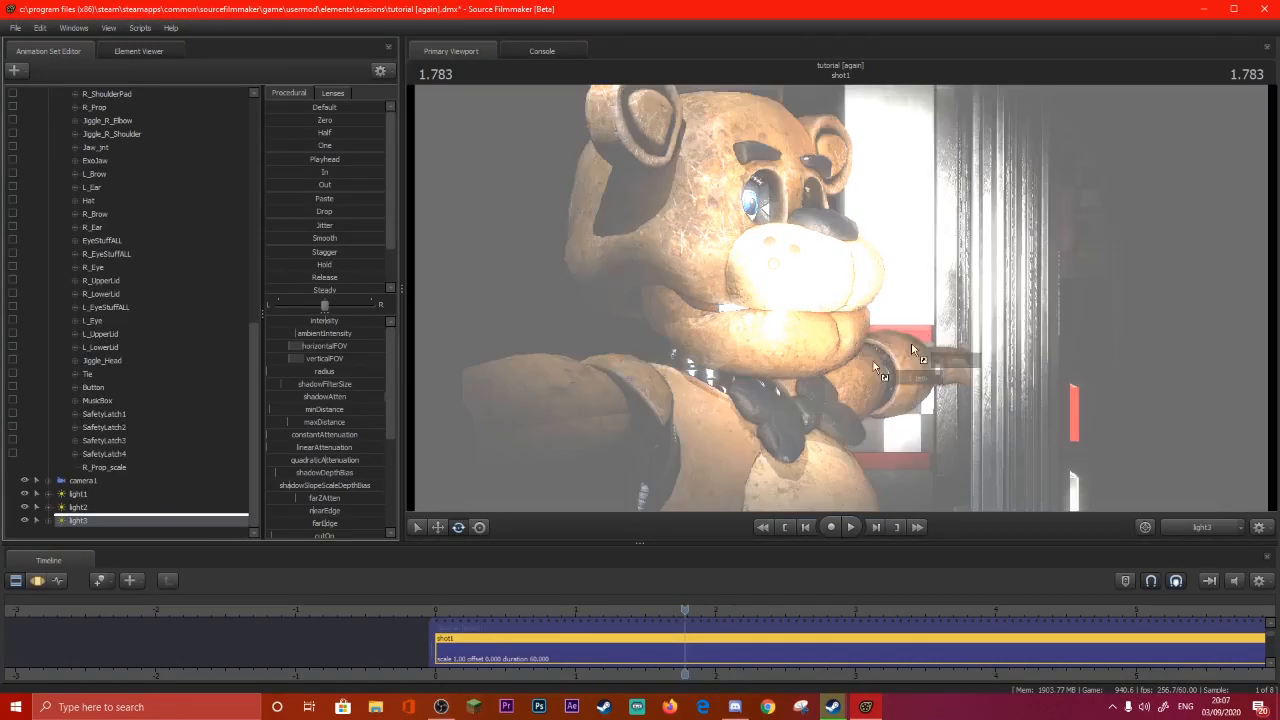
{"action": "left_click_drag", "start_coordinate": [912, 350], "coordinate": [912, 350]}
In the Motion Editor, move light3 low in front of Freddy, aim it up at him, and return to camera1.
{"action": "left_click", "coordinate": [37, 581]}
{"action": "left_click_drag", "start_coordinate": [640, 370], "coordinate": [666, 484]}
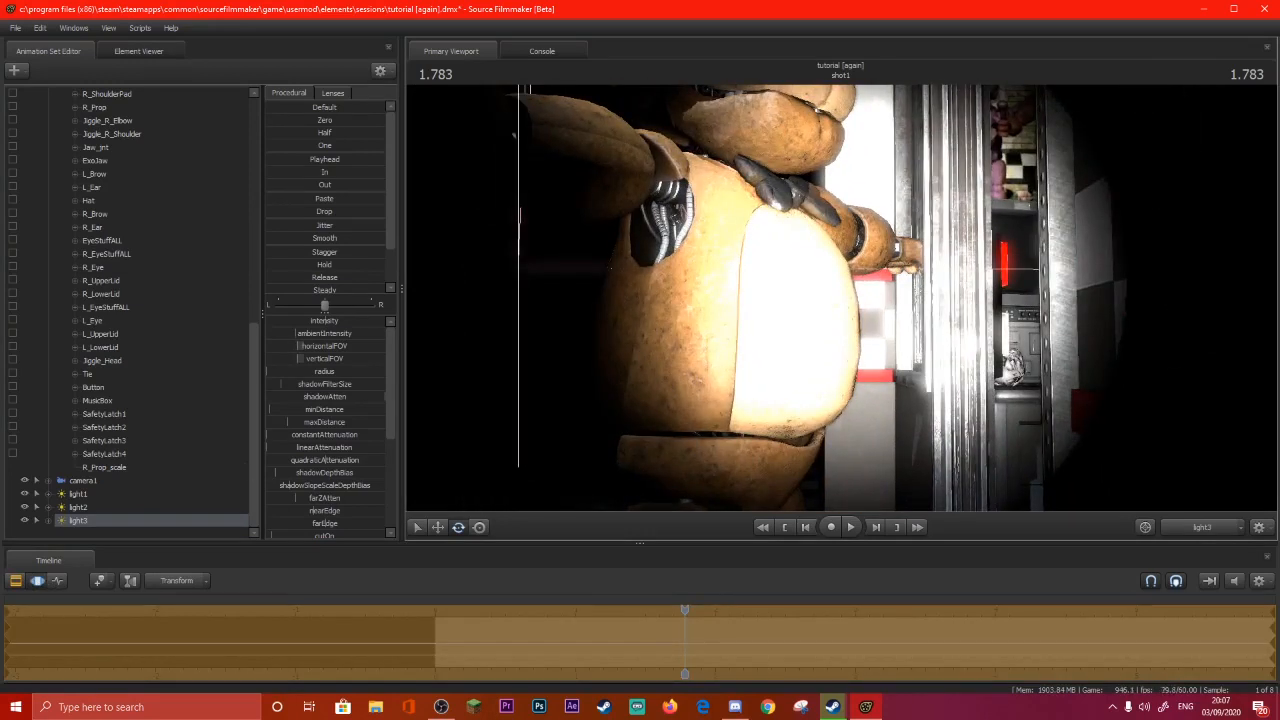
{"action": "left_click_drag", "start_coordinate": [640, 315], "coordinate": [644, 234]}
{"action": "key", "text": "s"}
{"action": "key", "text": "w"}
{"action": "left_click", "coordinate": [1188, 527]}
Soften light3's shadow, maximize its radius, reduce its intensity, tint it teal-blue, and check it in the Clip Editor's refined preview.
{"action": "left_click_drag", "start_coordinate": [350, 385], "coordinate": [180, 394]}
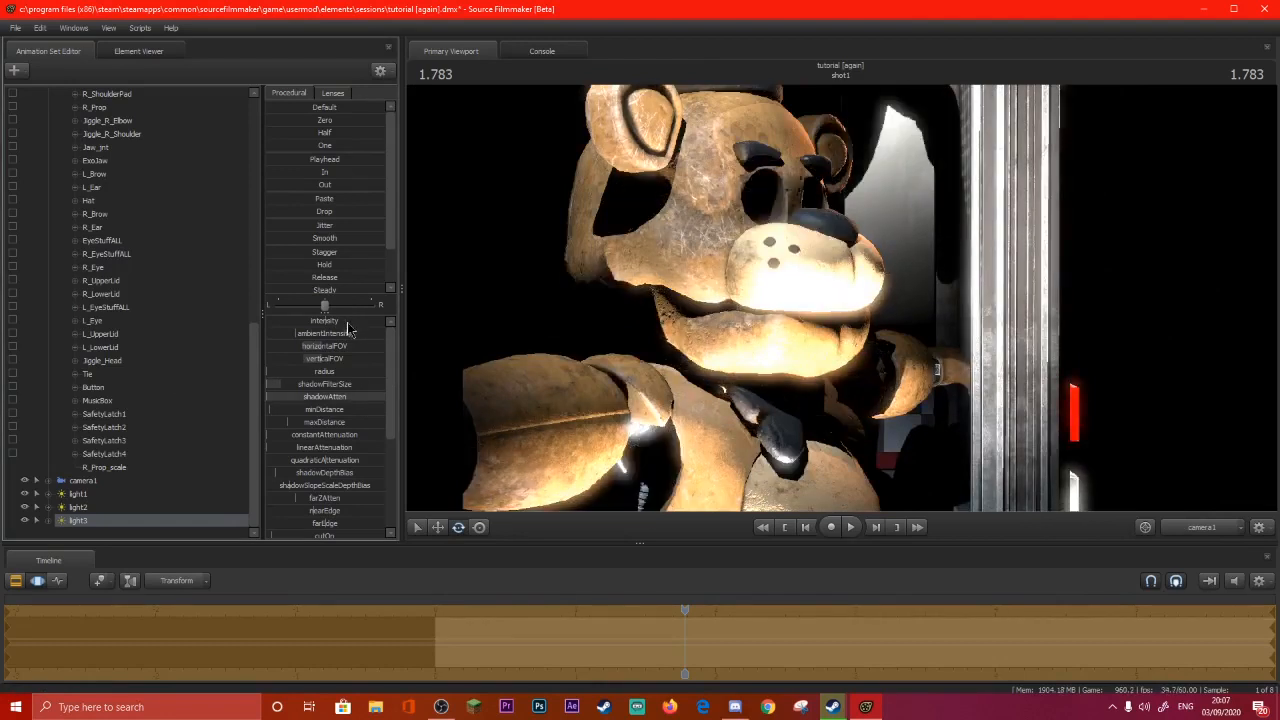
{"action": "left_click_drag", "start_coordinate": [347, 322], "coordinate": [298, 322]}
{"action": "left_click_drag", "start_coordinate": [350, 461], "coordinate": [288, 468]}
{"action": "scroll", "coordinate": [322, 468], "scroll_direction": "down", "scroll_amount": 4}
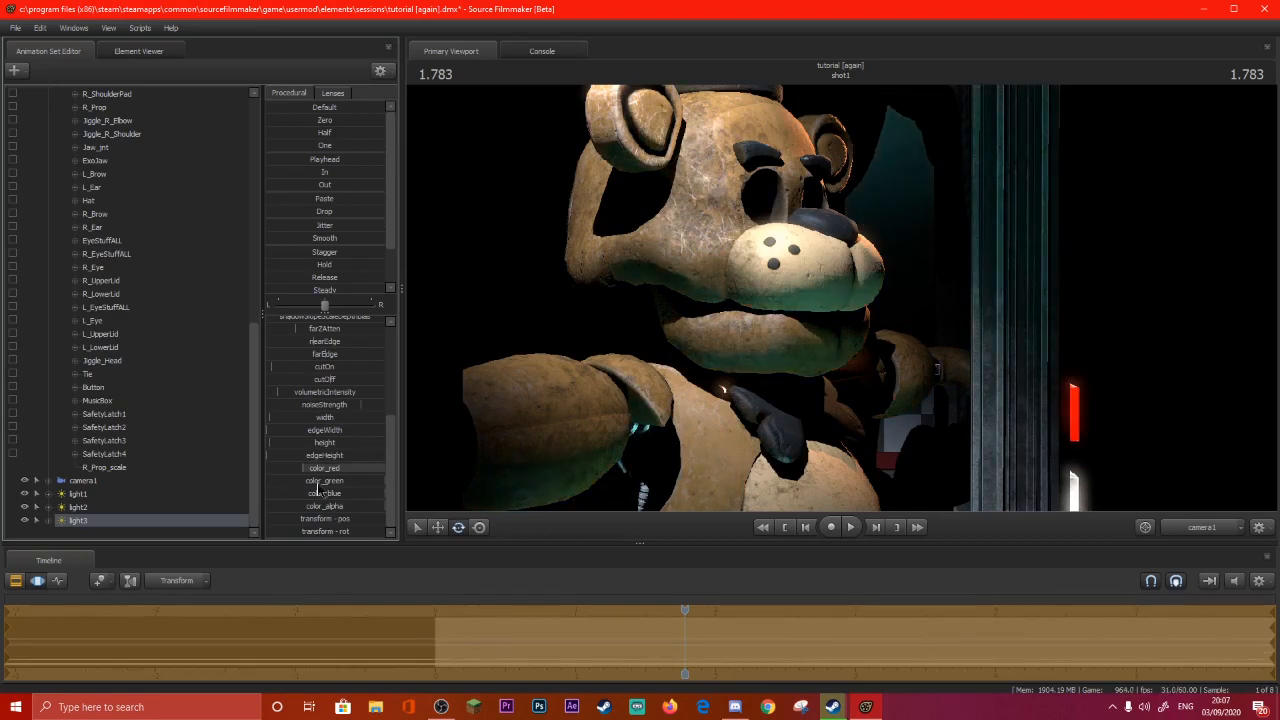
{"action": "scroll", "coordinate": [336, 490], "scroll_direction": "up", "scroll_amount": 4}
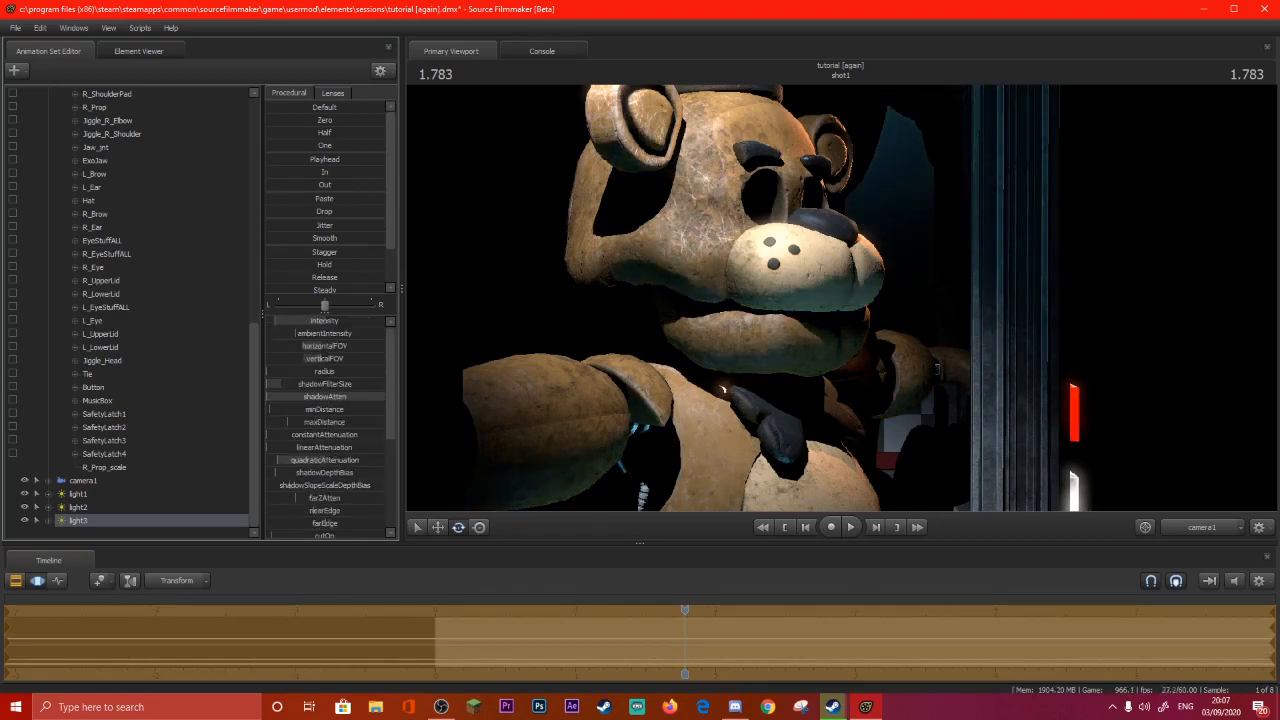
{"action": "key", "text": "F2"}
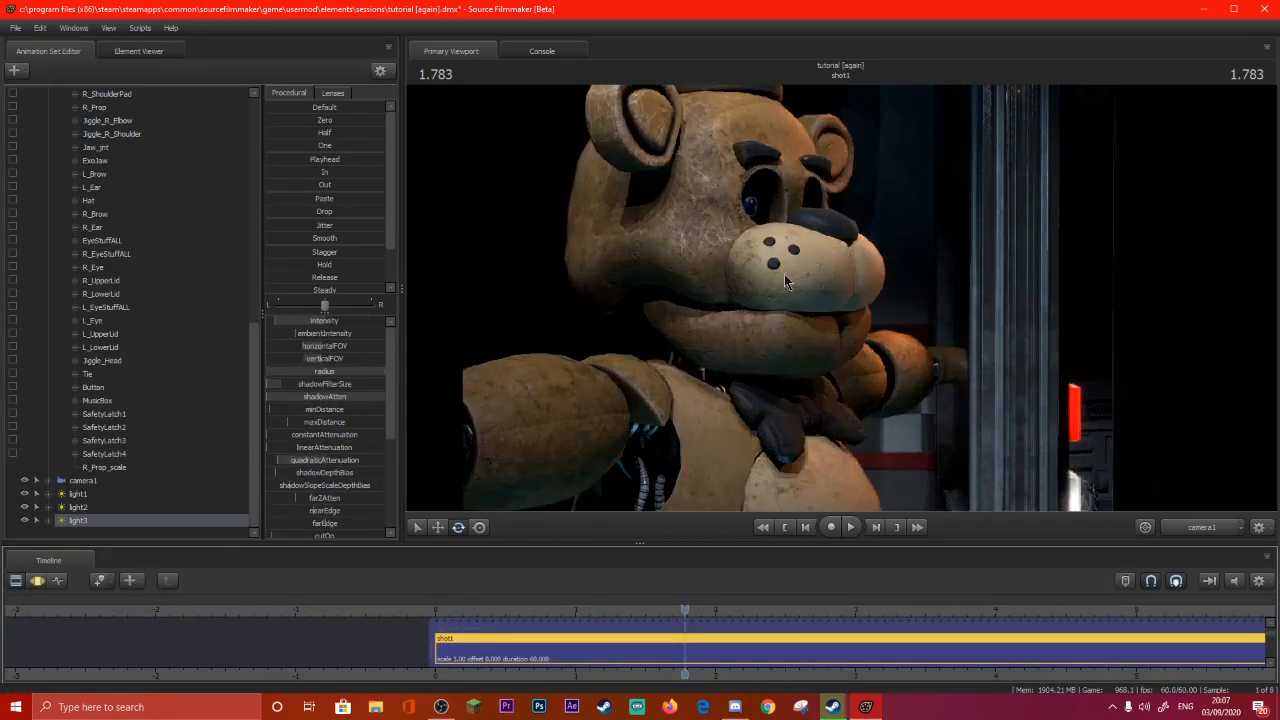
Toggle ambient occlusion on and off in the render settings to compare Freddy's shading in the refined preview.
{"action": "right_click", "coordinate": [682, 280]}
{"action": "left_click", "coordinate": [700, 300]}
{"action": "left_click", "coordinate": [534, 364]}
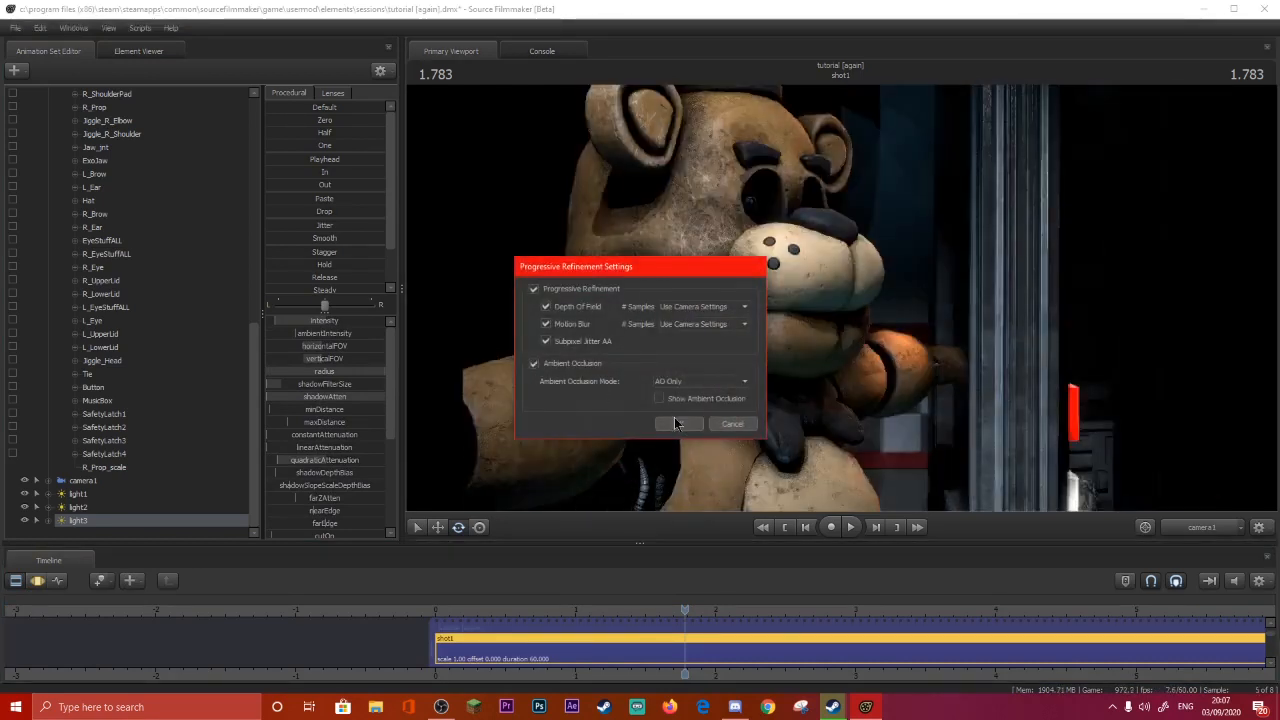
{"action": "left_click", "coordinate": [678, 423]}
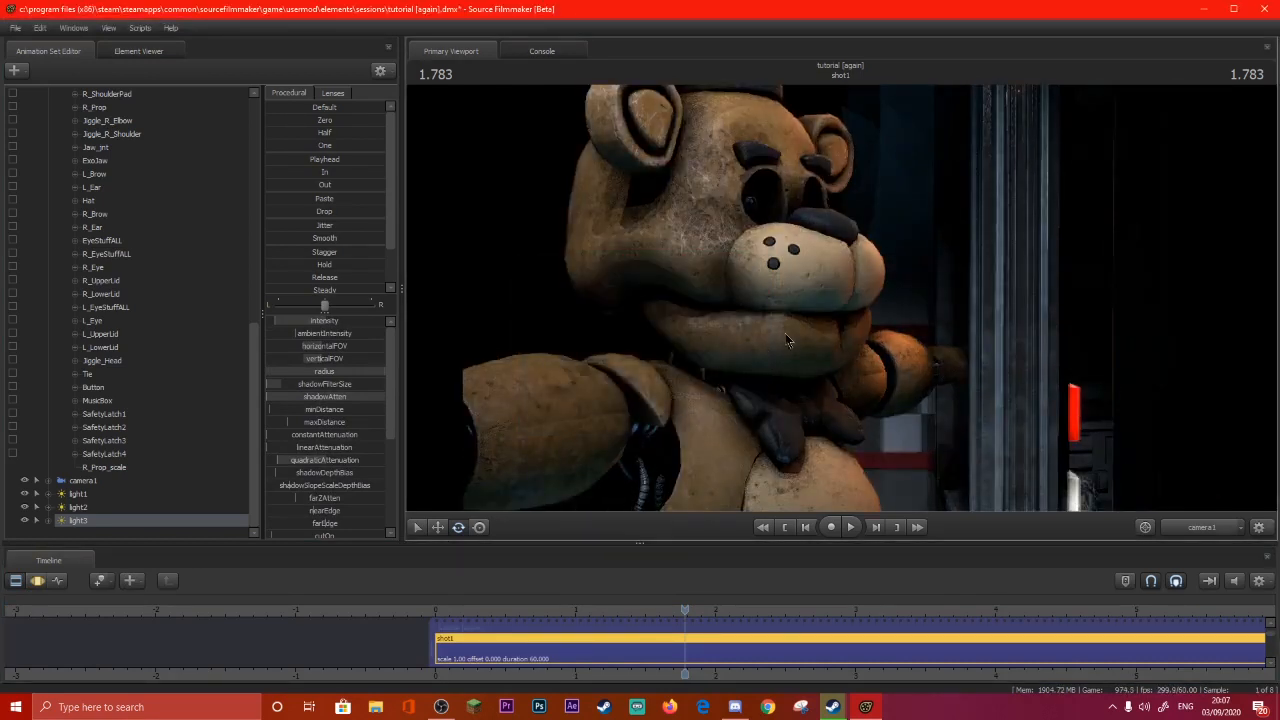
{"action": "right_click", "coordinate": [676, 278]}
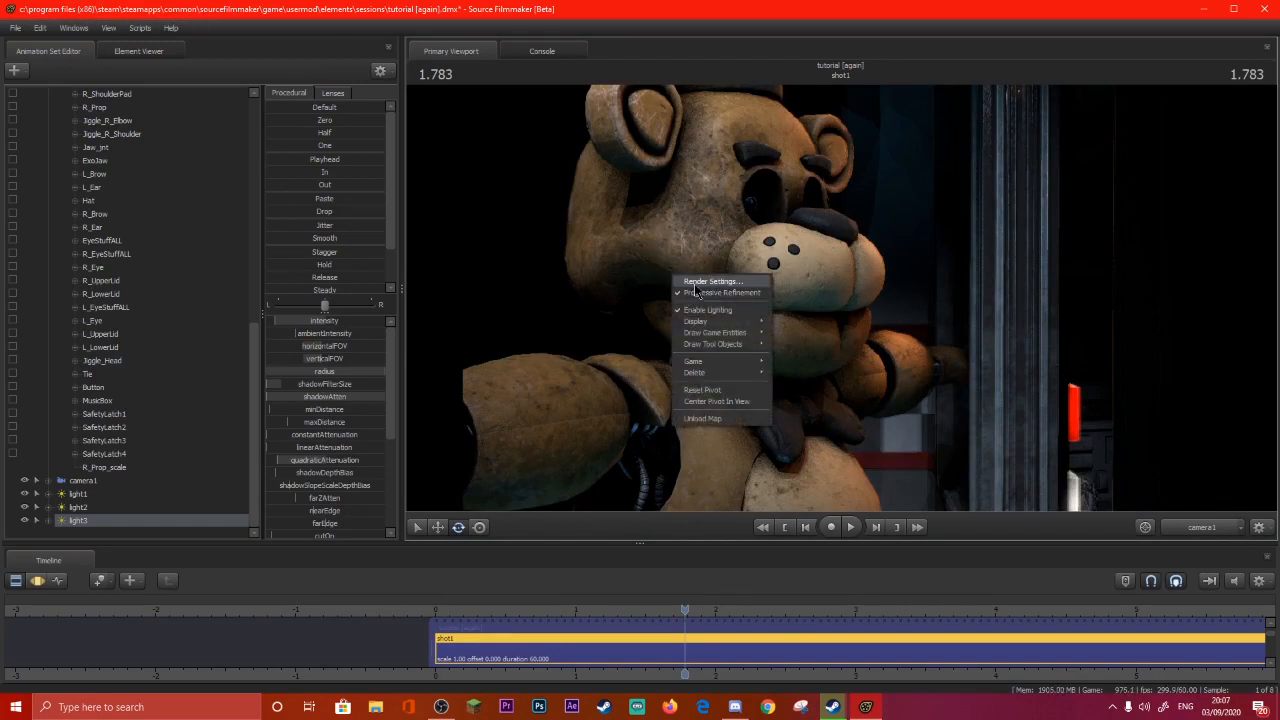
{"action": "left_click", "coordinate": [696, 289]}
{"action": "left_click", "coordinate": [678, 423]}
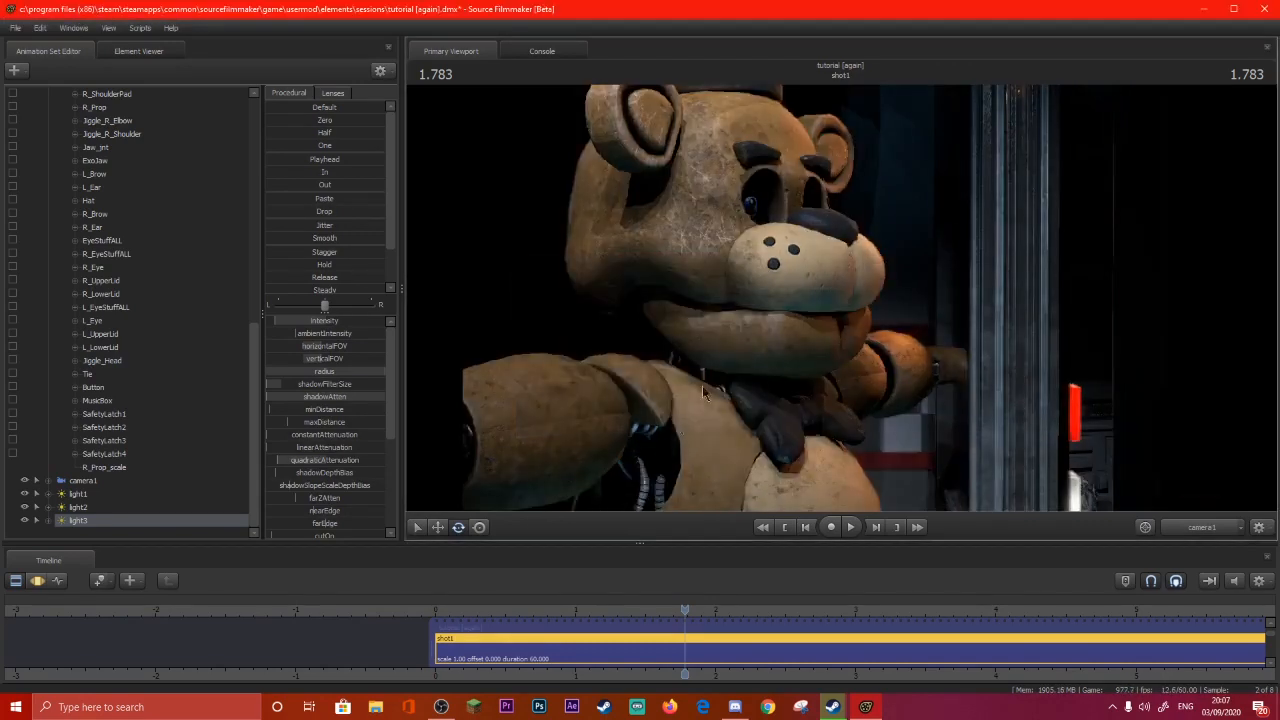
Create an animation set for a fourth light and look through it in the viewport with the Motion Editor active.
{"action": "left_click", "coordinate": [14, 70]}
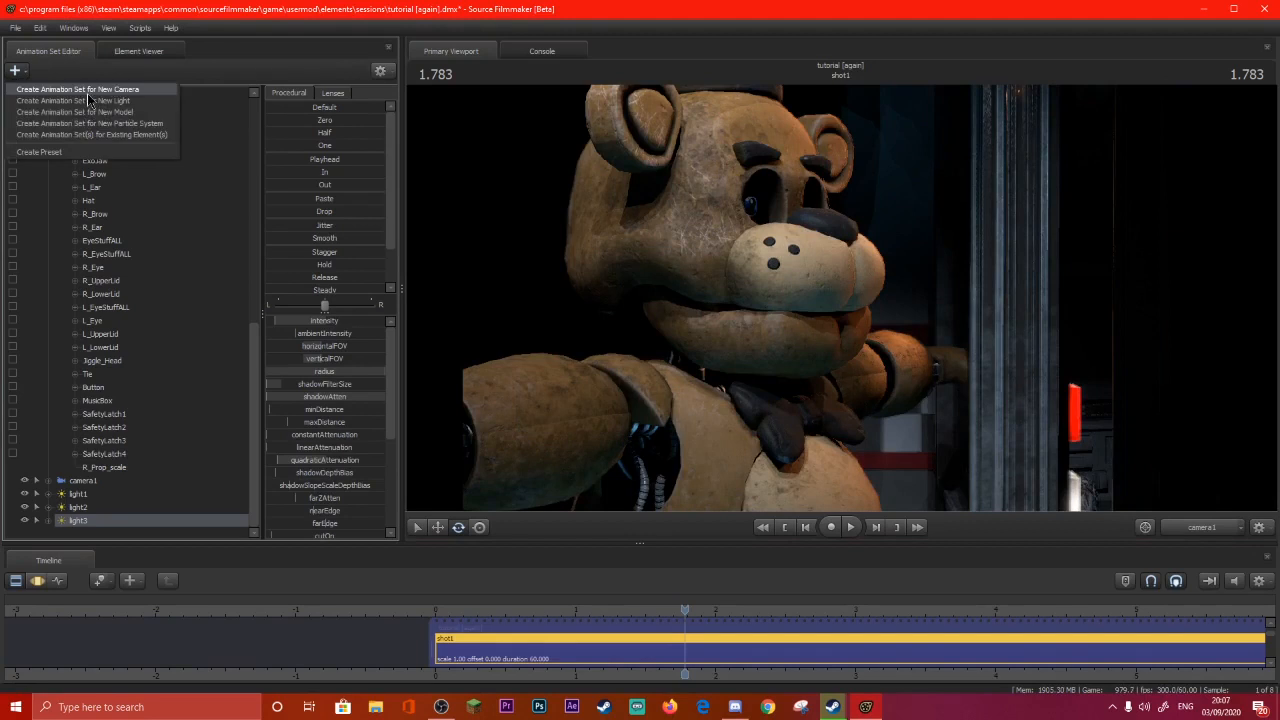
{"action": "left_click", "coordinate": [88, 100]}
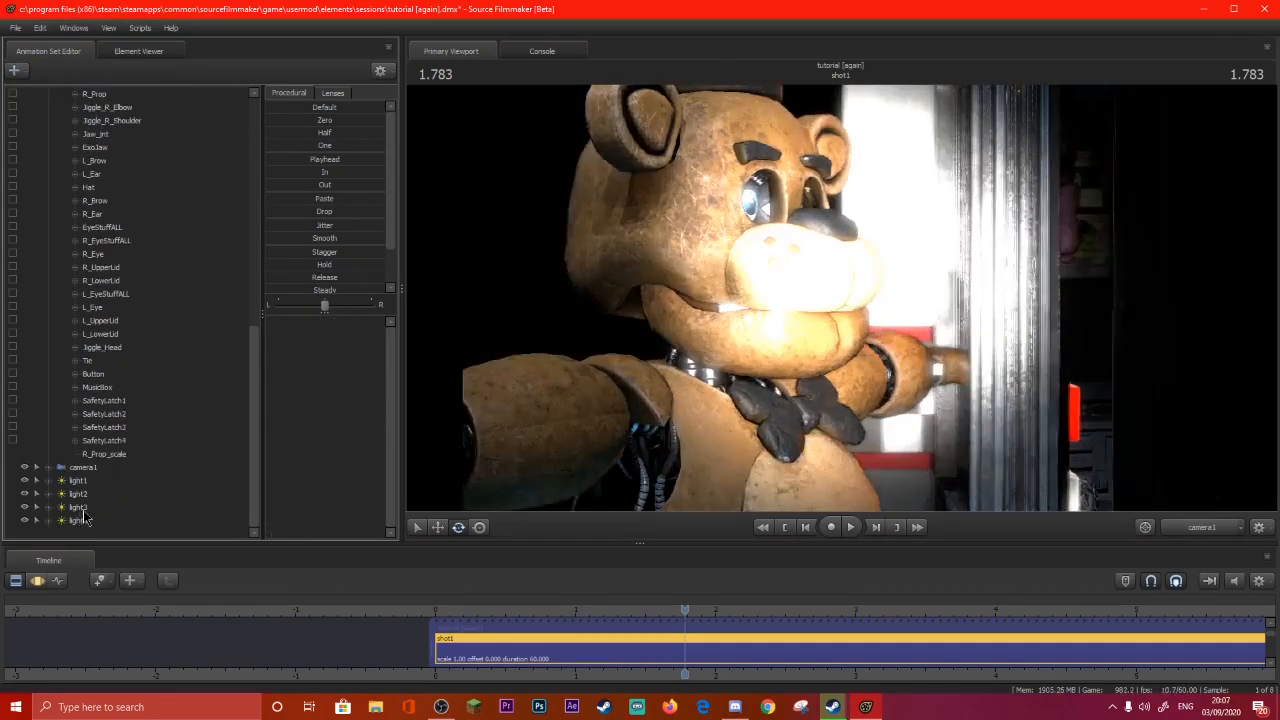
{"action": "left_click", "coordinate": [86, 519]}
{"action": "left_click", "coordinate": [38, 581]}
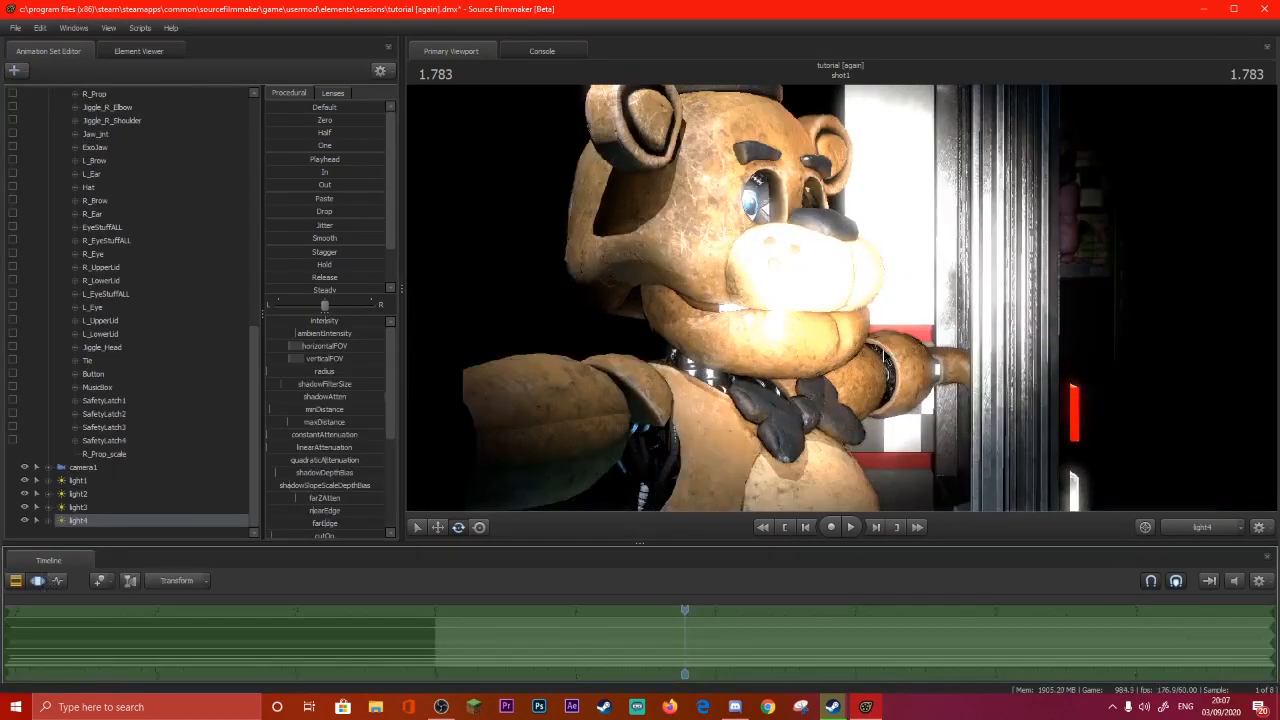
Move and aim light4 to light the background behind Freddy, widen its field of view, and return to camera1.
{"action": "key", "text": "s"}
{"action": "mouse_move", "coordinate": [842, 298]}
{"action": "left_mouse_down"}
{"action": "mouse_move", "coordinate": [842, 340]}
{"action": "mouse_move", "coordinate": [830, 335]}
{"action": "mouse_move", "coordinate": [858, 308]}
{"action": "mouse_move", "coordinate": [828, 274]}
{"action": "mouse_move", "coordinate": [862, 297]}
{"action": "mouse_move", "coordinate": [835, 280]}
{"action": "left_mouse_up"}
{"action": "scroll", "coordinate": [842, 298], "scroll_direction": "down", "scroll_amount": 5}
{"action": "key", "text": "w"}
{"action": "scroll", "coordinate": [842, 298], "scroll_direction": "down", "scroll_amount": 5}
{"action": "key", "text": "s"}
{"action": "scroll", "coordinate": [842, 298], "scroll_direction": "down", "scroll_amount": 2}
{"action": "key", "text": "w"}
{"action": "key", "text": "s"}
{"action": "scroll", "coordinate": [842, 298], "scroll_direction": "down", "scroll_amount": 4}
{"action": "left_click", "coordinate": [1190, 529]}
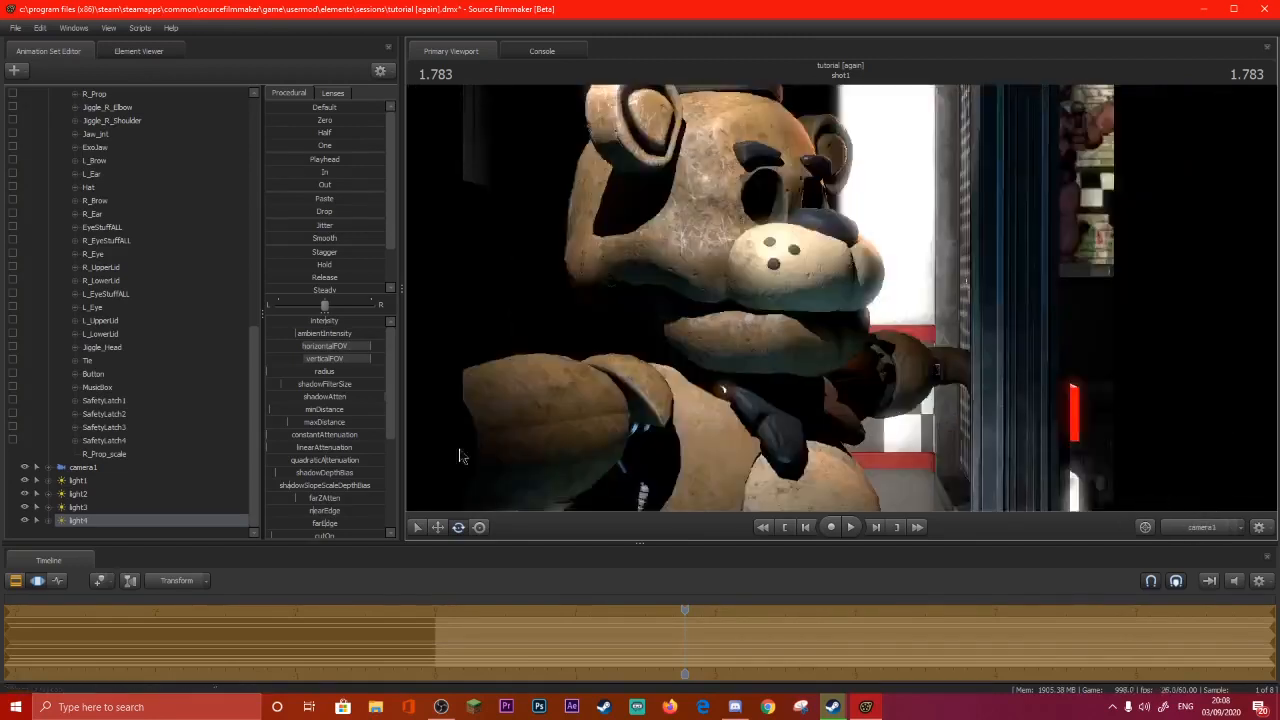
Lower light4's shadow filter size and intensity, and disable its shadows.
{"action": "left_click_drag", "start_coordinate": [345, 385], "coordinate": [311, 378]}
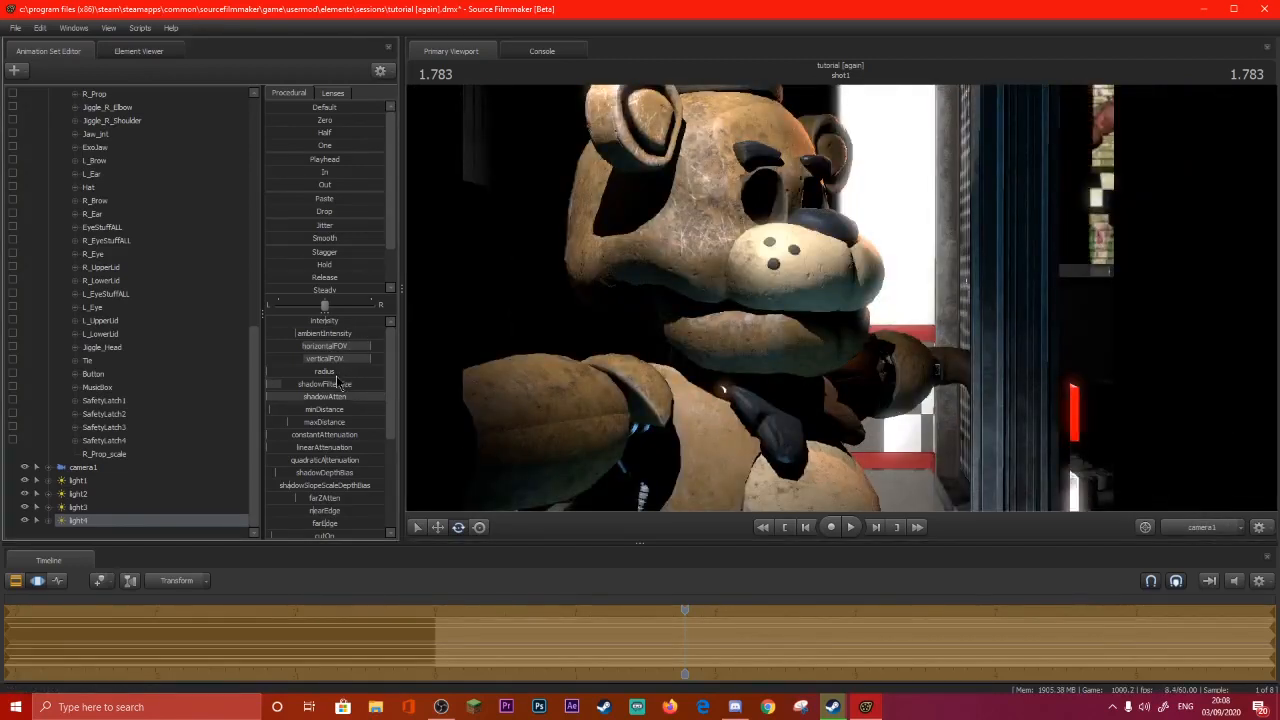
{"action": "left_click_drag", "start_coordinate": [352, 321], "coordinate": [316, 321]}
{"action": "right_click", "coordinate": [160, 522]}
{"action": "right_click", "coordinate": [148, 521]}
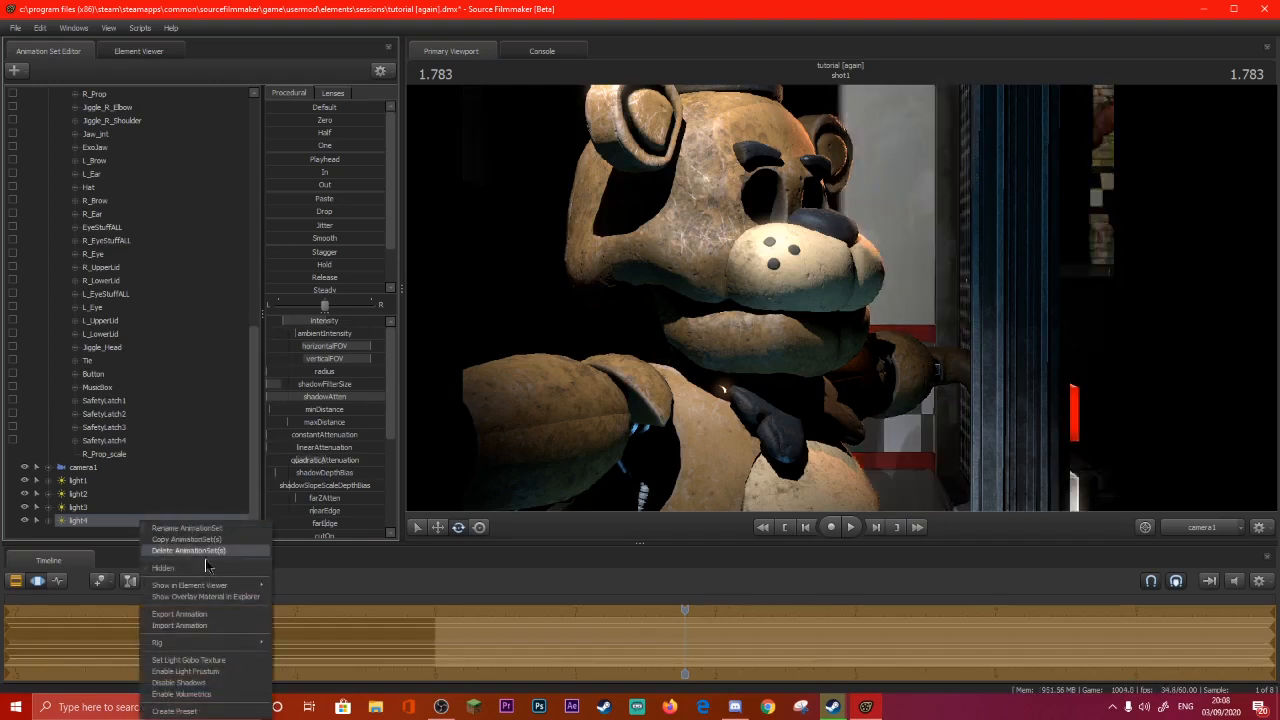
{"action": "left_click", "coordinate": [200, 683]}
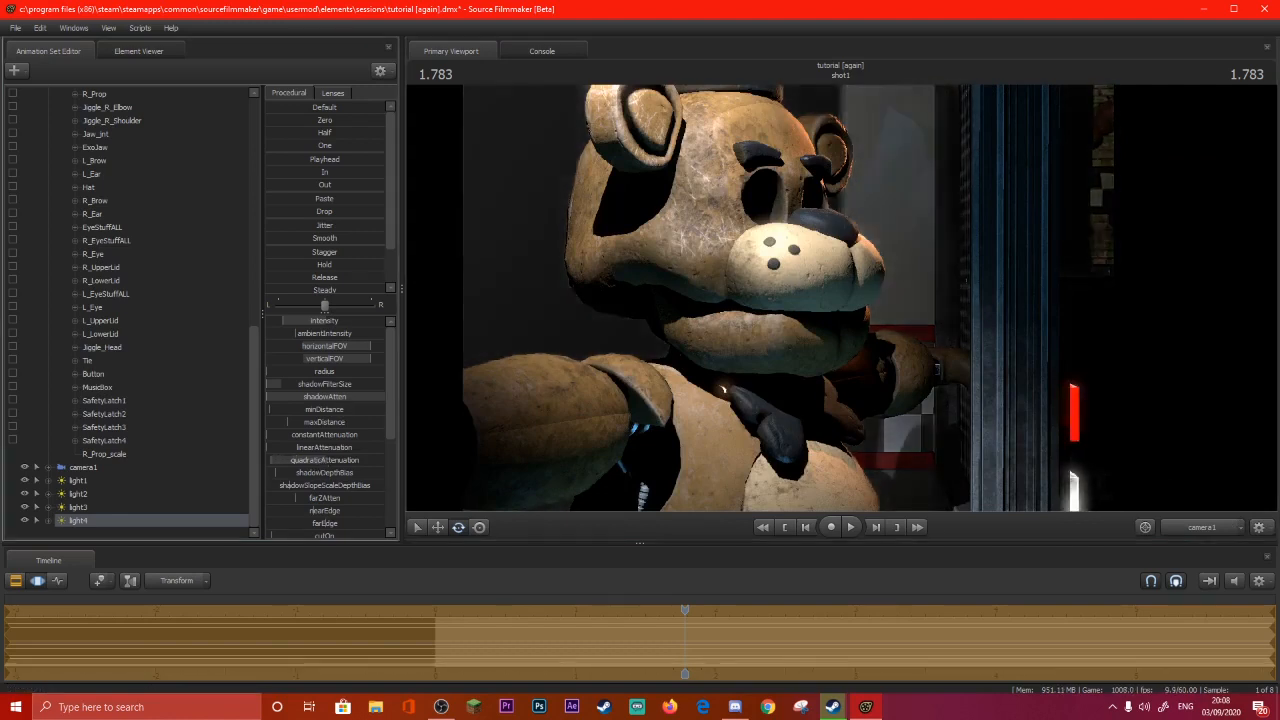
Tint light4 blue, raise its radius to the maximum, and check the result in the Clip Editor preview.
{"action": "scroll", "coordinate": [352, 463], "scroll_direction": "down", "scroll_amount": 4}
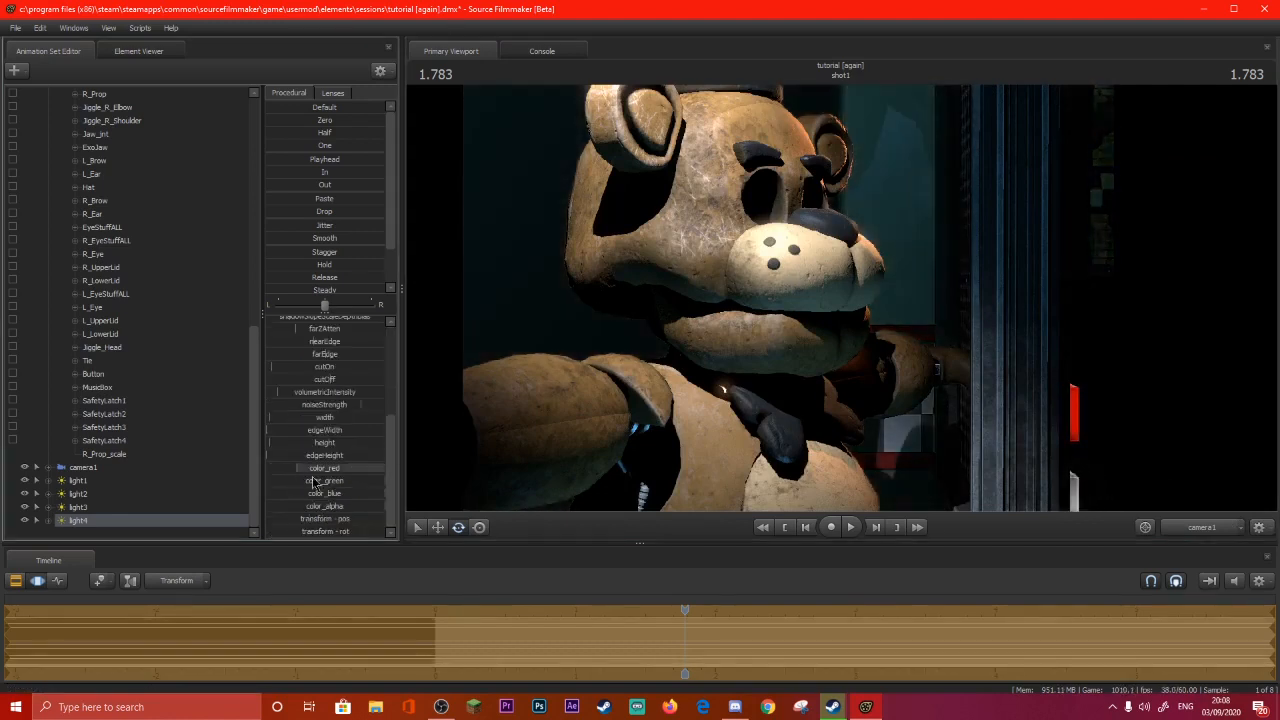
{"action": "scroll", "coordinate": [333, 412], "scroll_direction": "up", "scroll_amount": 4}
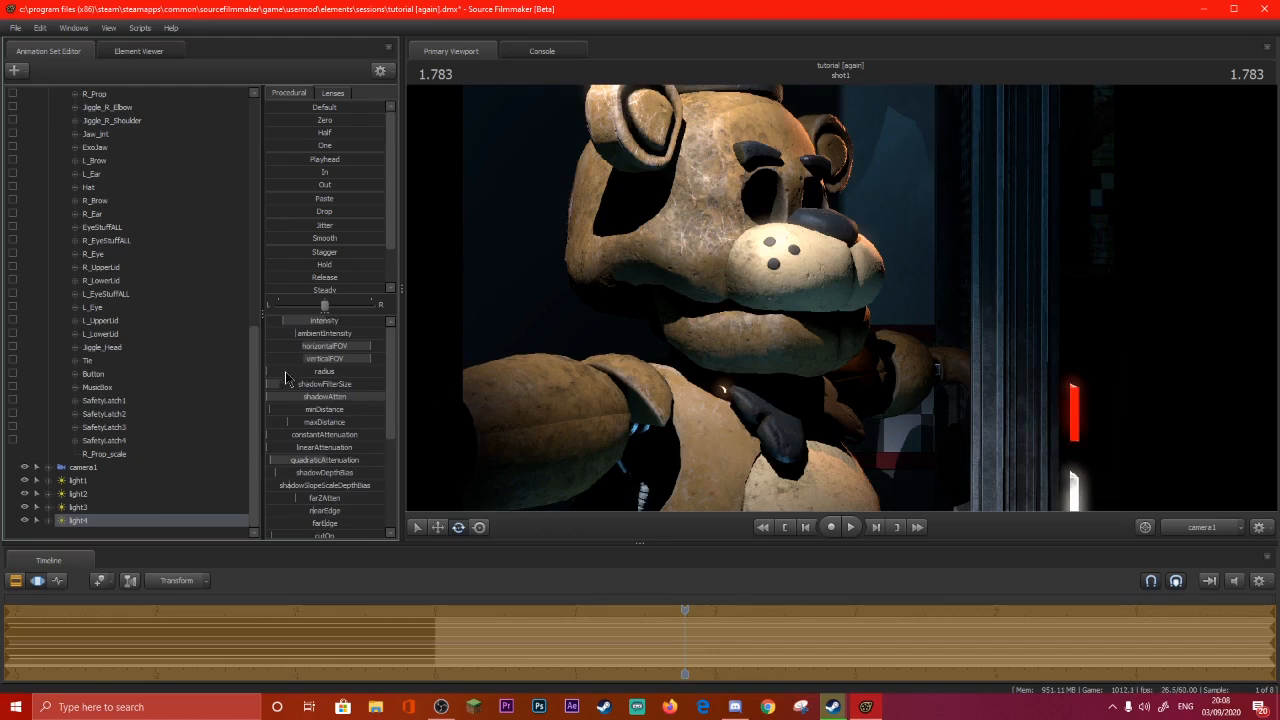
{"action": "left_click", "coordinate": [16, 582]}
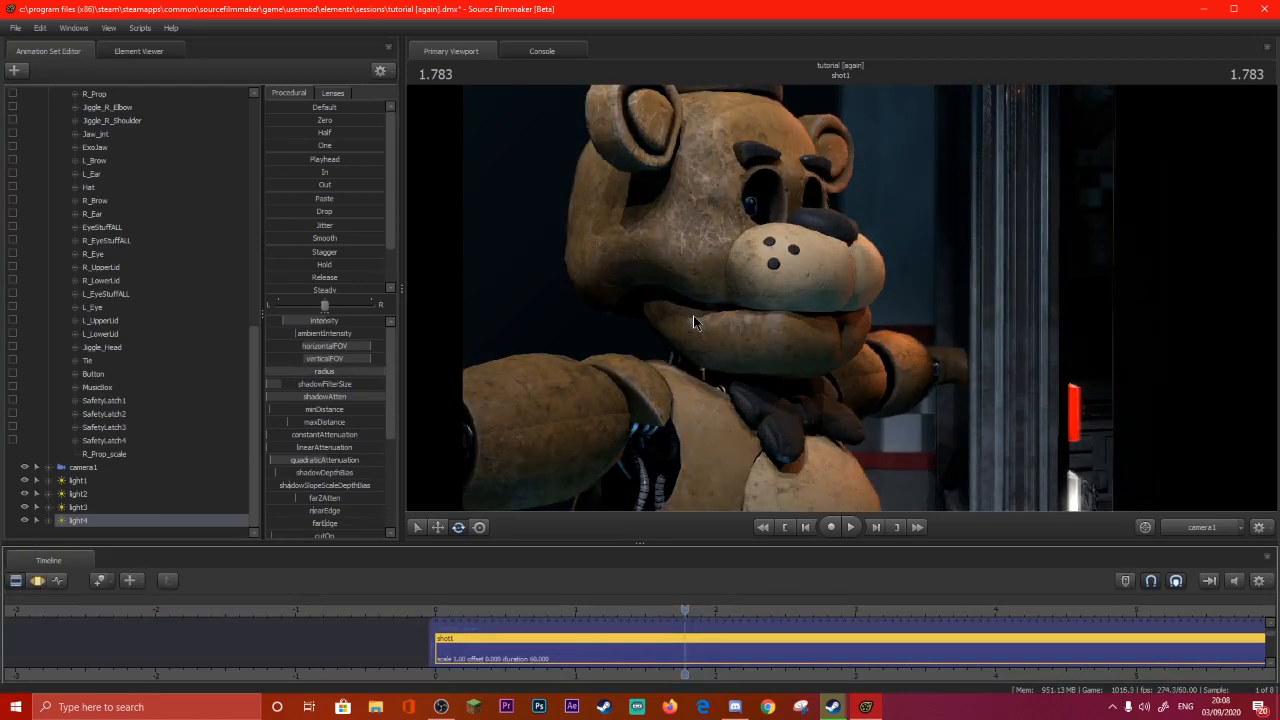
Create an animation set for a fifth light, place it facing into the office with a widened field of view, and return to camera1.
{"action": "left_click", "coordinate": [16, 581]}
{"action": "left_click", "coordinate": [15, 70]}
{"action": "left_click", "coordinate": [60, 114]}
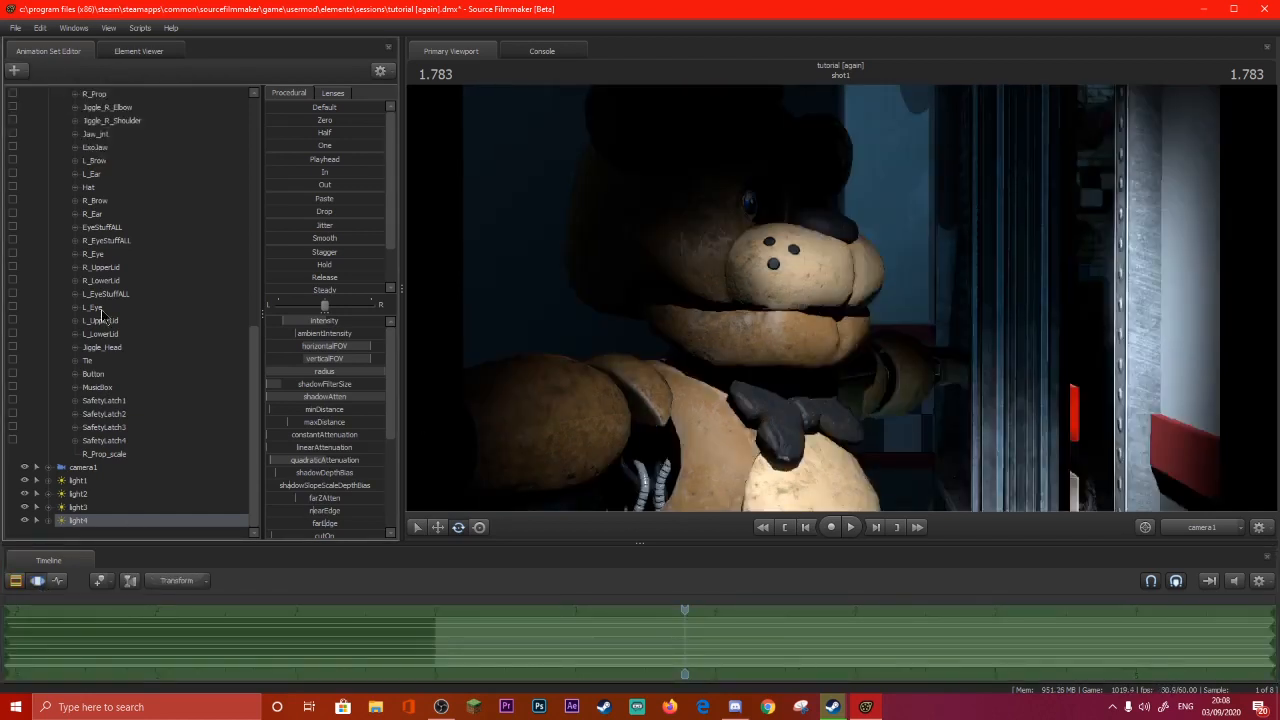
{"action": "left_click", "coordinate": [78, 520]}
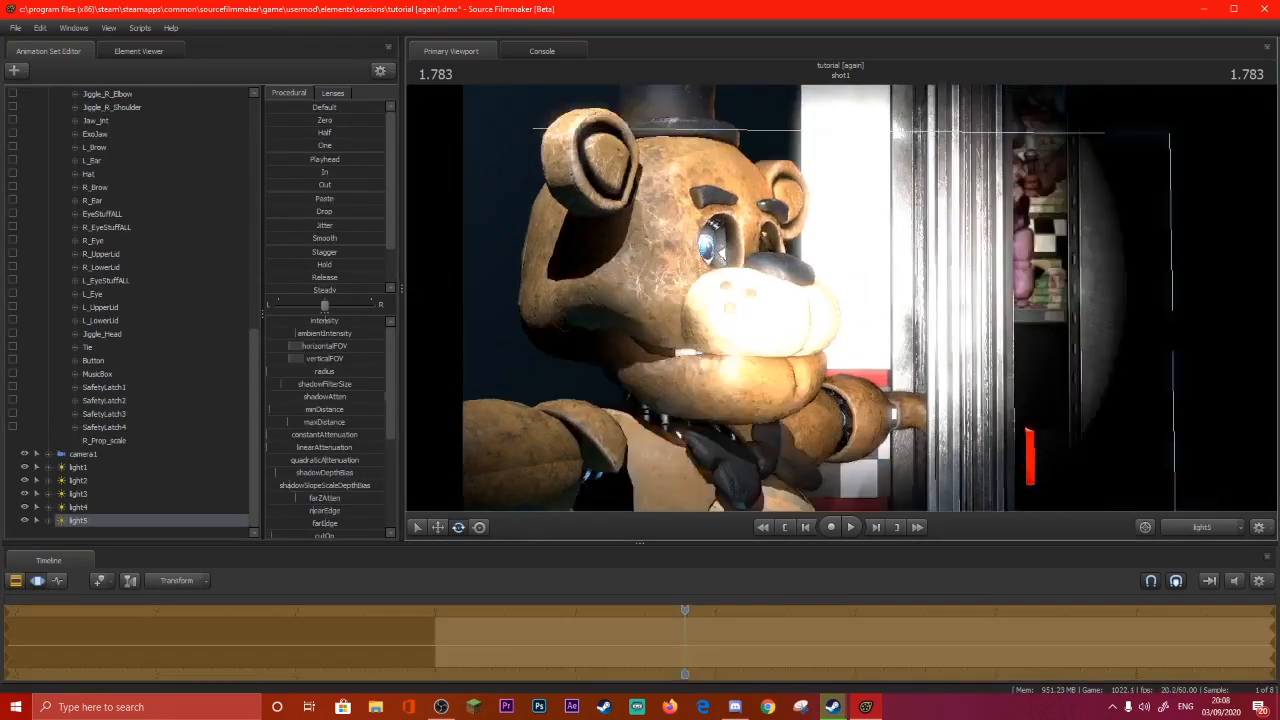
{"action": "mouse_move", "coordinate": [840, 298]}
{"action": "left_mouse_down"}
{"action": "mouse_move", "coordinate": [900, 310]}
{"action": "mouse_move", "coordinate": [800, 300]}
{"action": "mouse_move", "coordinate": [850, 305]}
{"action": "mouse_move", "coordinate": [840, 296]}
{"action": "left_mouse_up"}
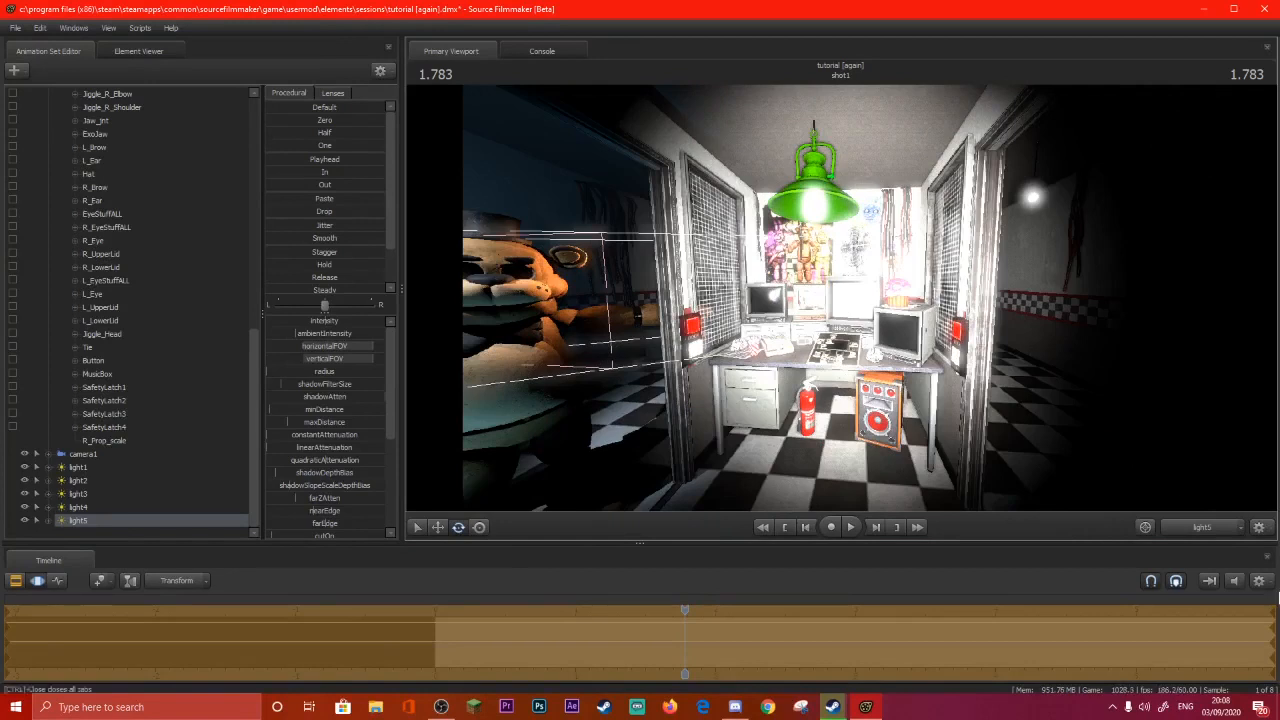
{"action": "double_click", "coordinate": [1202, 527]}
Lower light5's shadow filter size and intensity, give it a slightly warm tint, and maximize its radius.
{"action": "left_click_drag", "start_coordinate": [298, 388], "coordinate": [215, 397]}
{"action": "left_click_drag", "start_coordinate": [336, 322], "coordinate": [279, 322]}
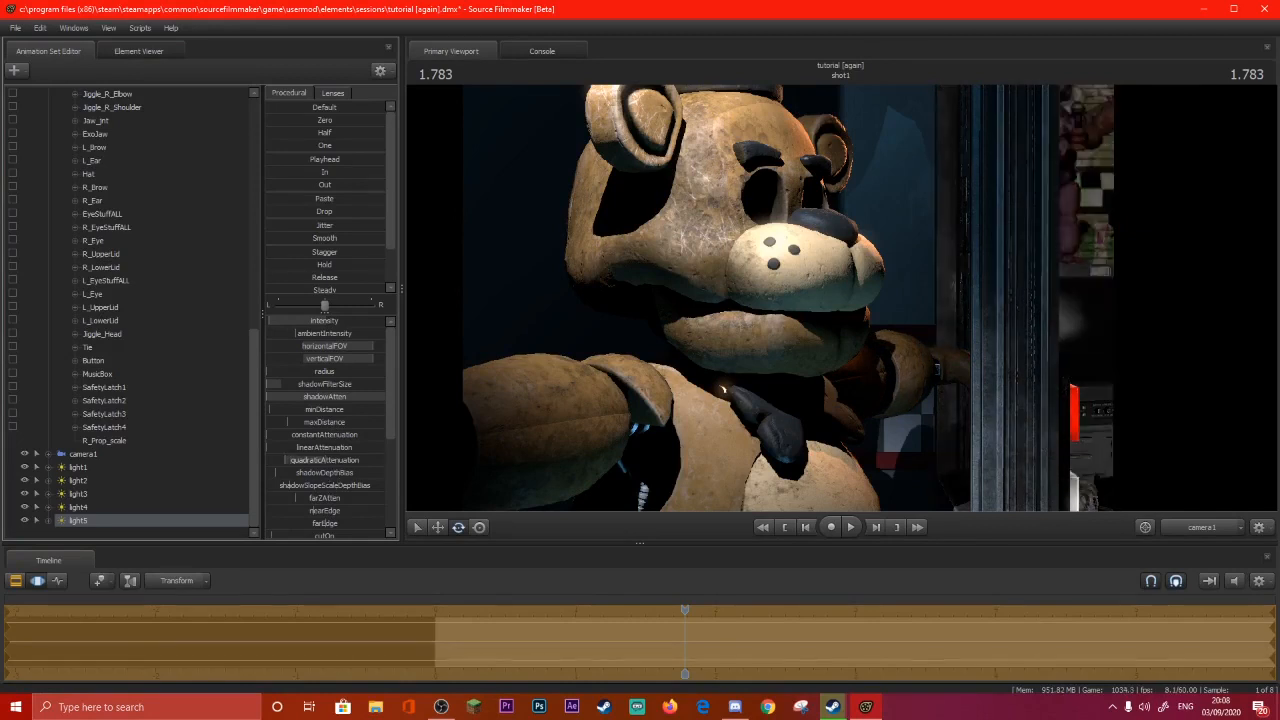
{"action": "scroll", "coordinate": [367, 484], "scroll_direction": "down", "scroll_amount": 5}
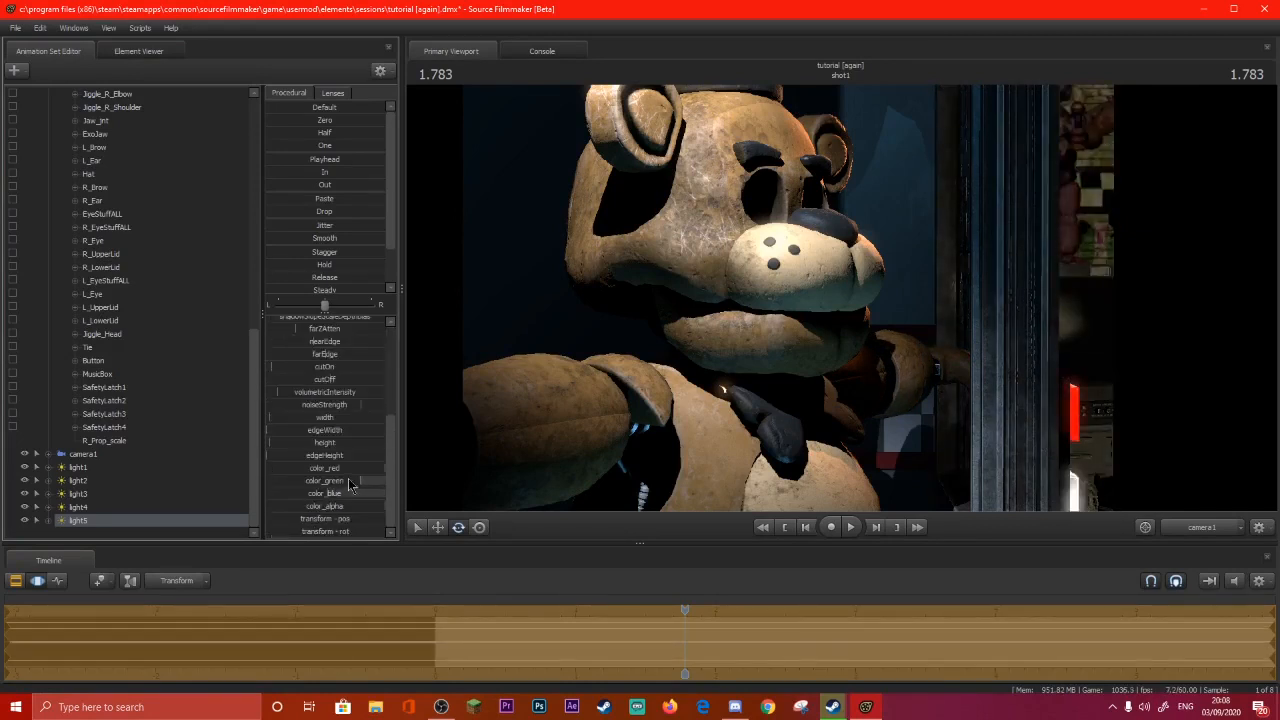
{"action": "scroll", "coordinate": [310, 370], "scroll_direction": "up", "scroll_amount": 5}
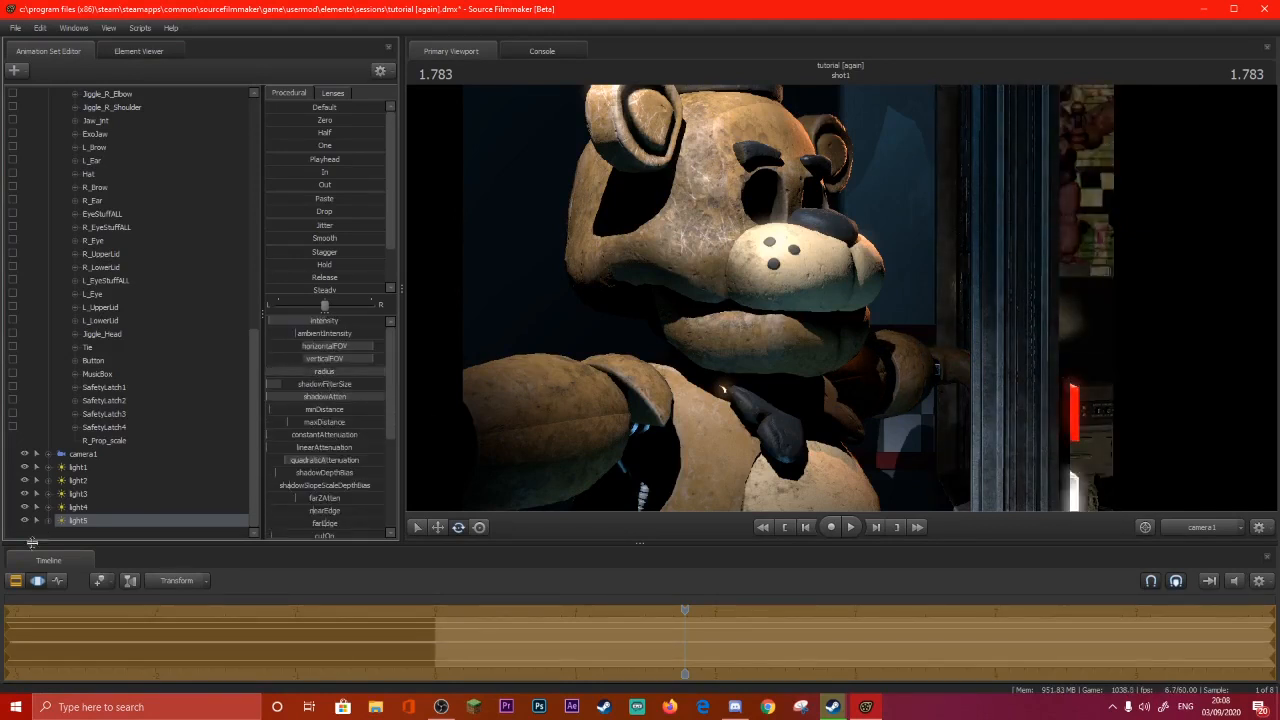
Compare the five-light setup in the Clip Editor preview with ambient occlusion enabled and then disabled.
{"action": "left_click", "coordinate": [37, 581]}
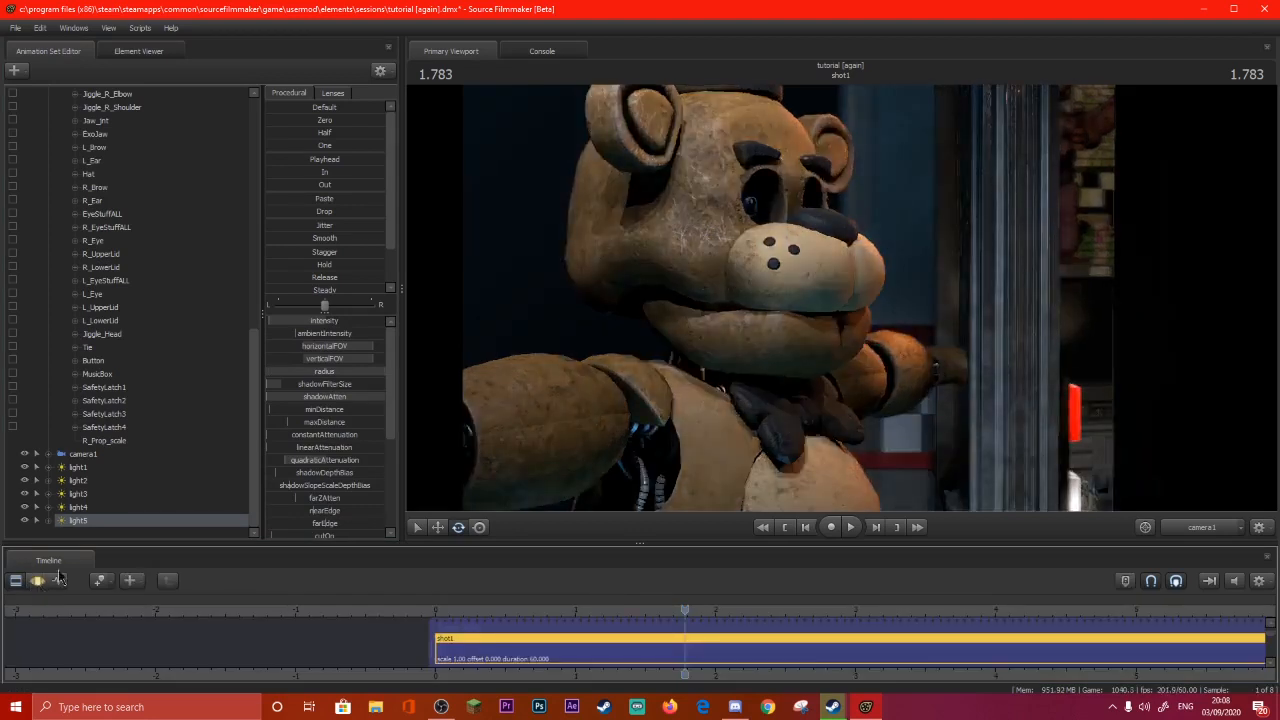
{"action": "right_click", "coordinate": [682, 286]}
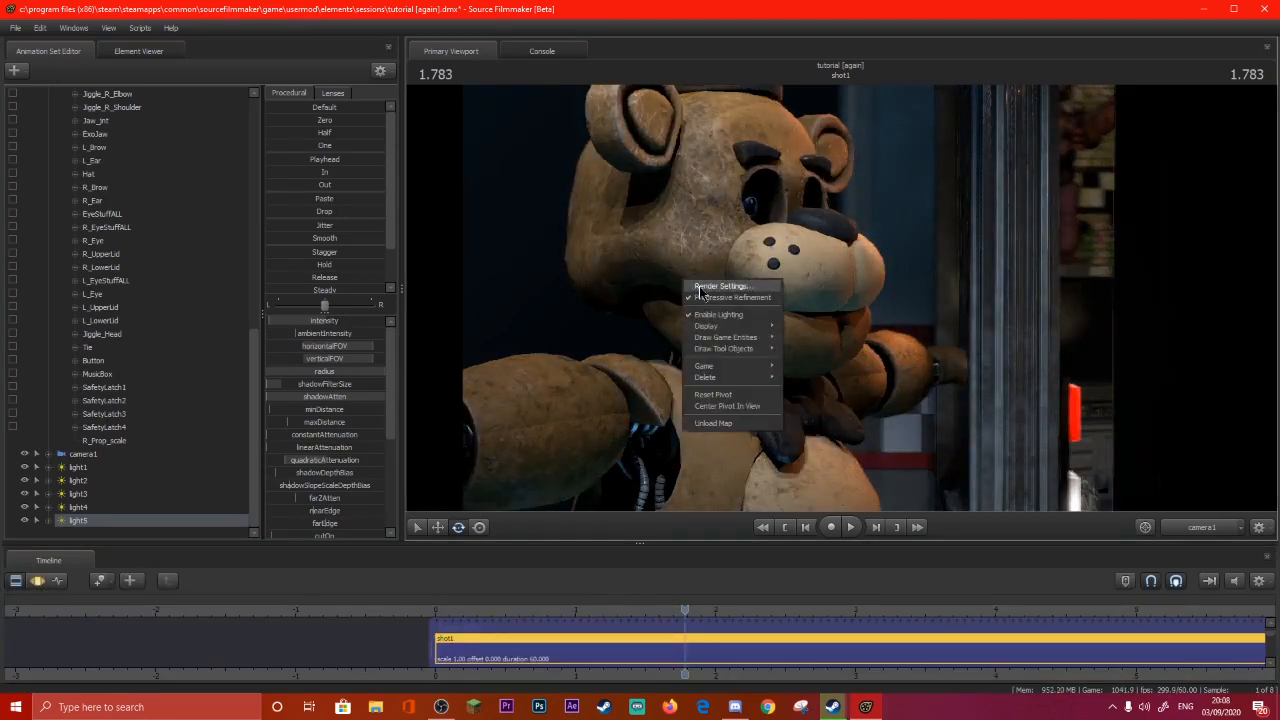
{"action": "left_click", "coordinate": [720, 290]}
{"action": "left_click", "coordinate": [534, 364]}
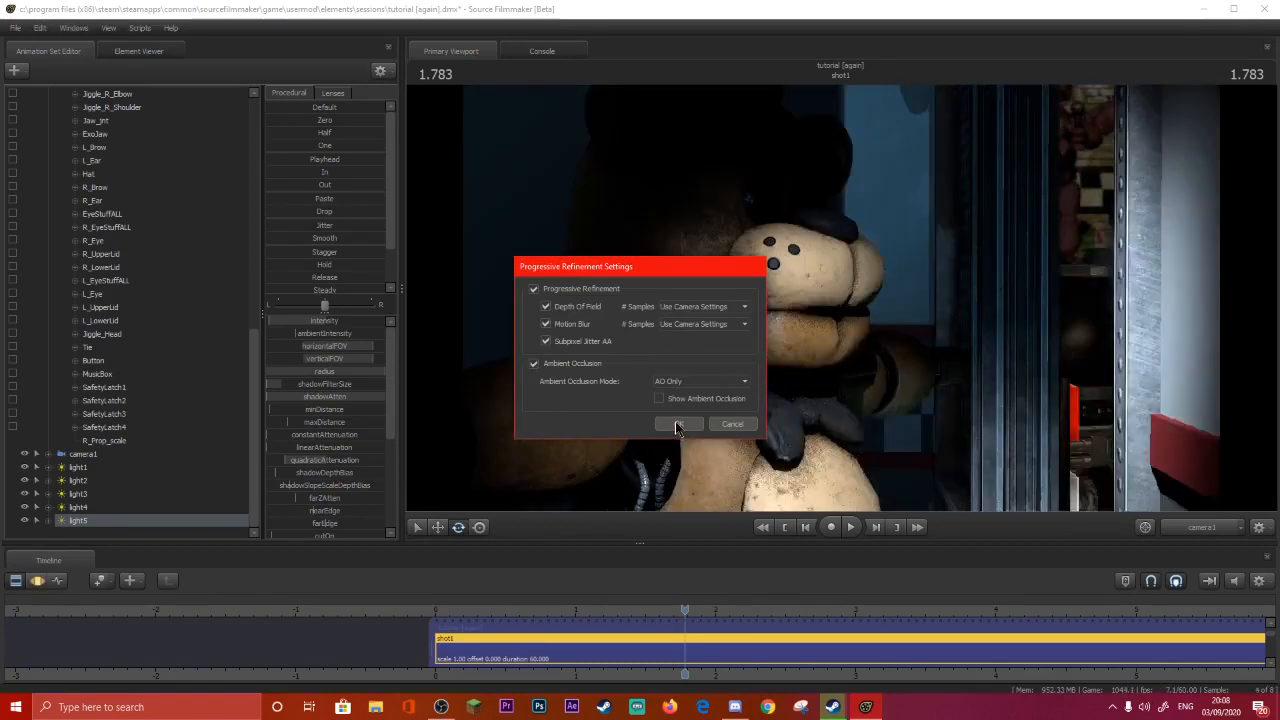
{"action": "left_click", "coordinate": [678, 423]}
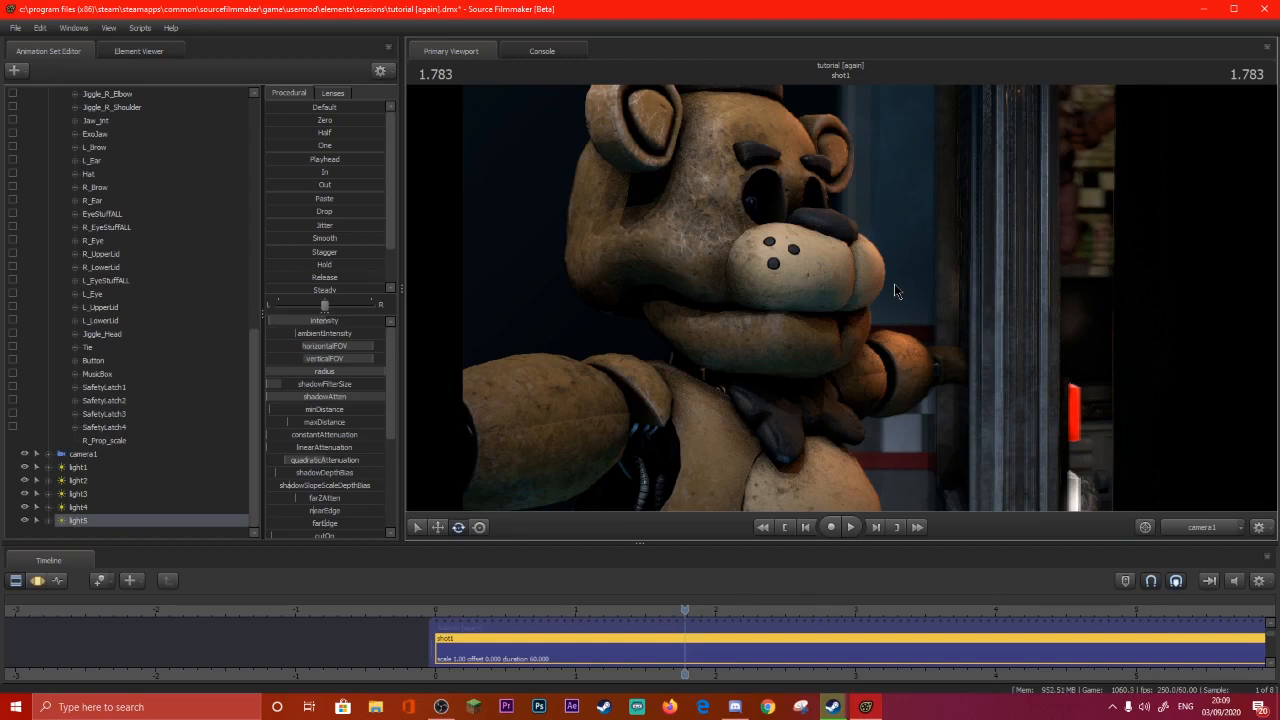
{"action": "right_click", "coordinate": [590, 430]}
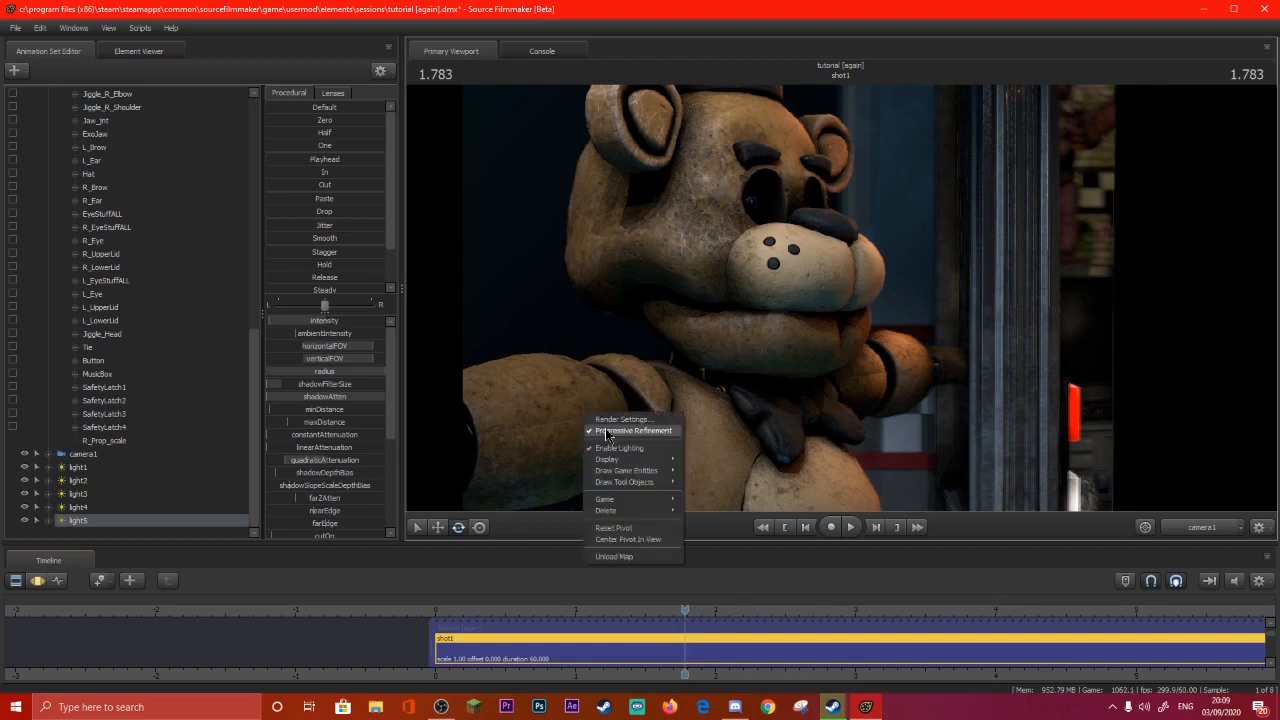
{"action": "left_click", "coordinate": [610, 438]}
{"action": "left_click", "coordinate": [534, 364]}
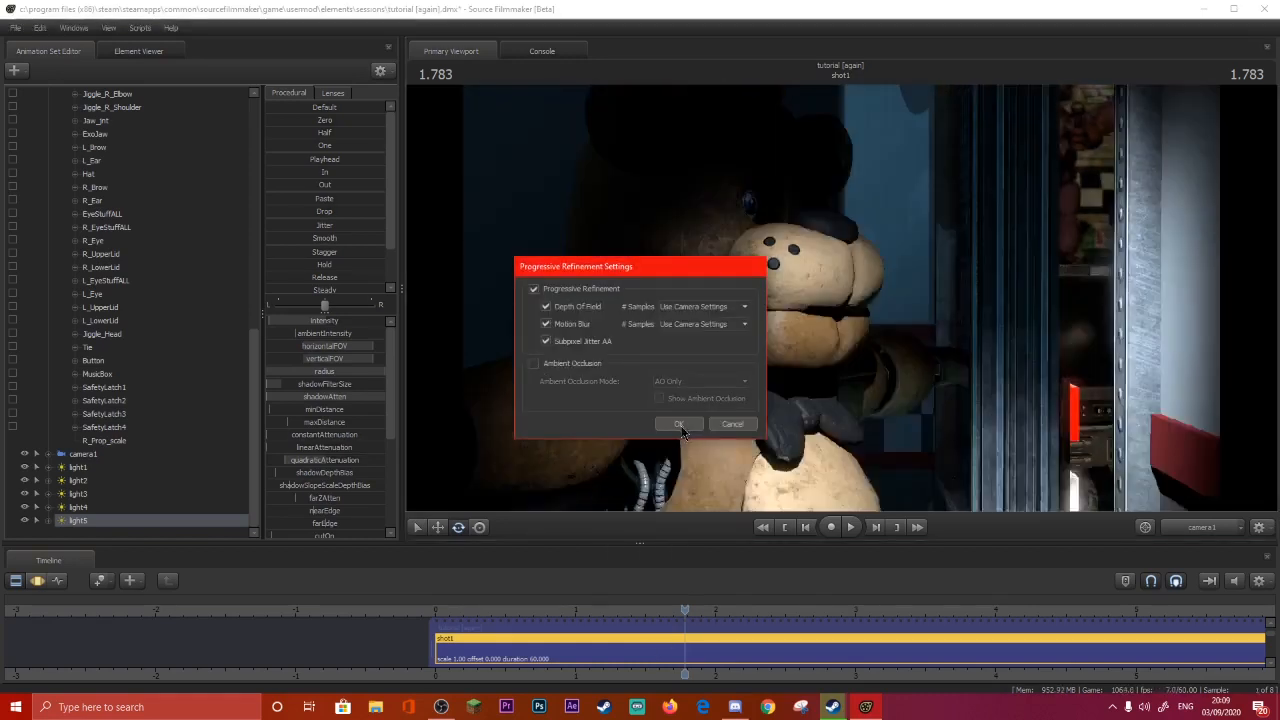
{"action": "left_click", "coordinate": [678, 424]}
Play the animation from near the start of shot1 and stop it partway through.
{"action": "left_click_drag", "start_coordinate": [685, 610], "coordinate": [447, 612]}
{"action": "key", "text": "space"}
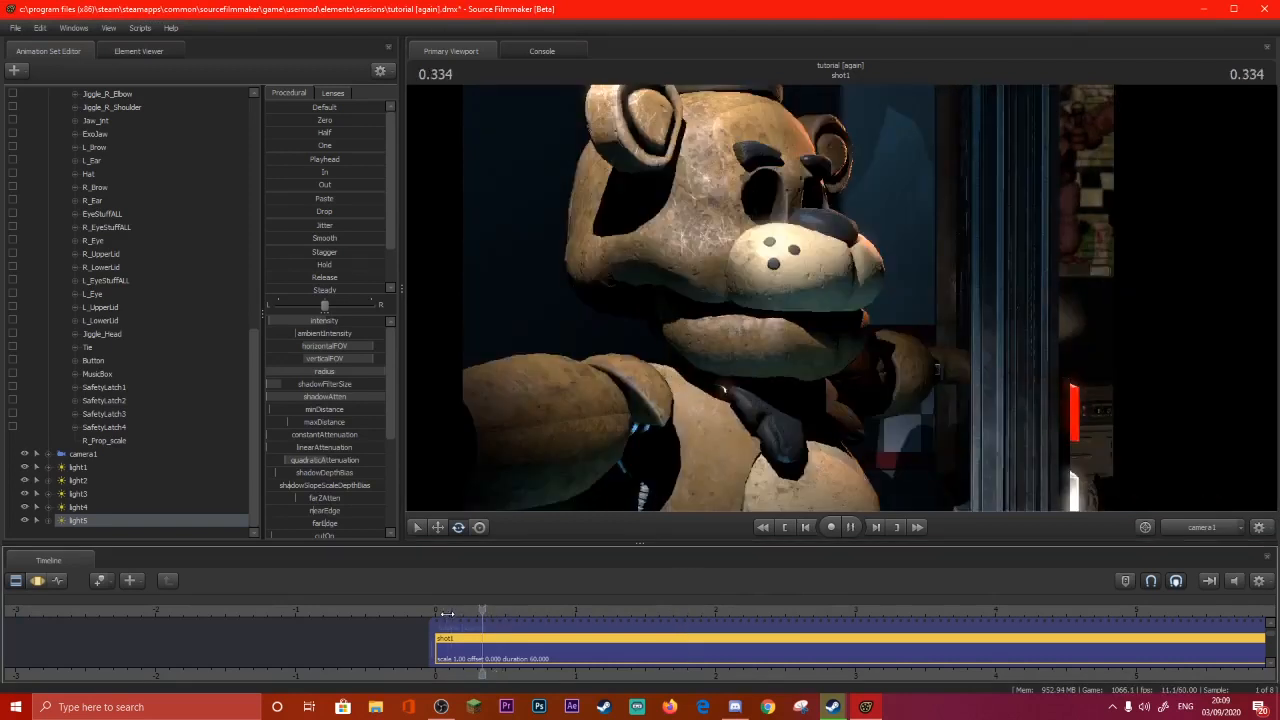
{"action": "key", "text": "space"}
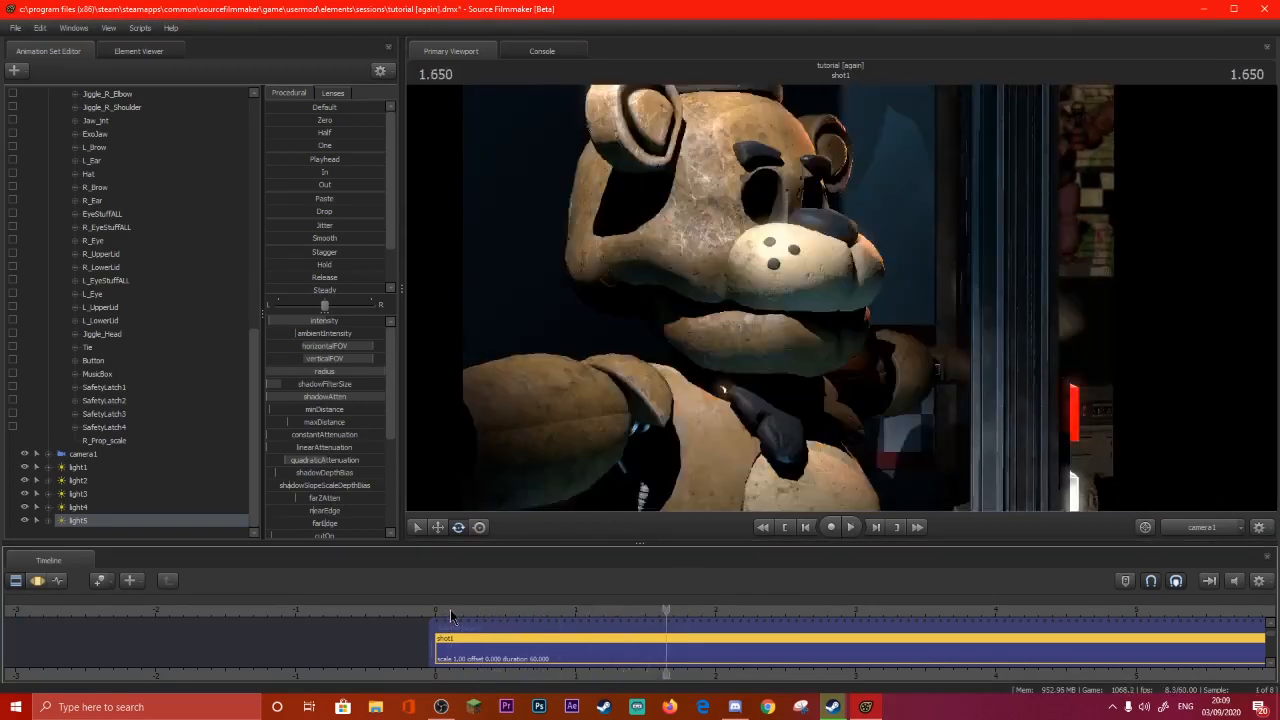
Open and close the viewport's render settings, and disable lighting in the viewport.
{"action": "right_click", "coordinate": [676, 270]}
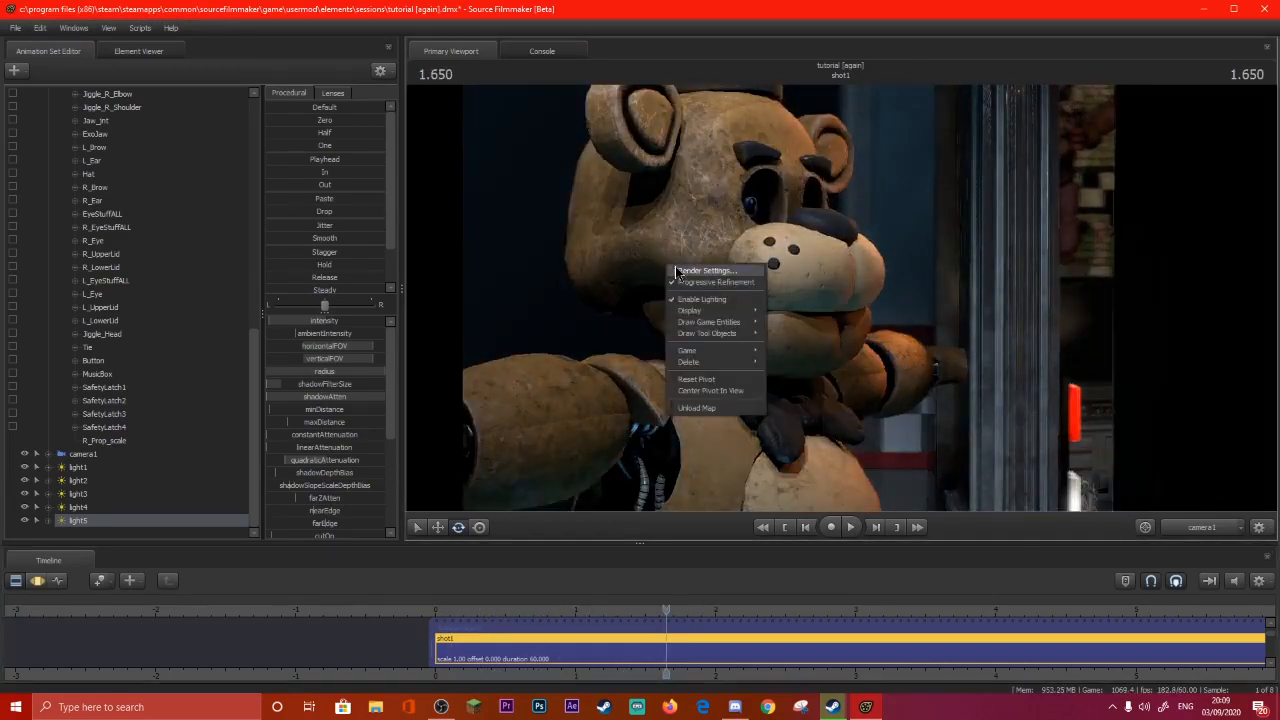
{"action": "left_click", "coordinate": [677, 271]}
{"action": "left_click", "coordinate": [678, 424]}
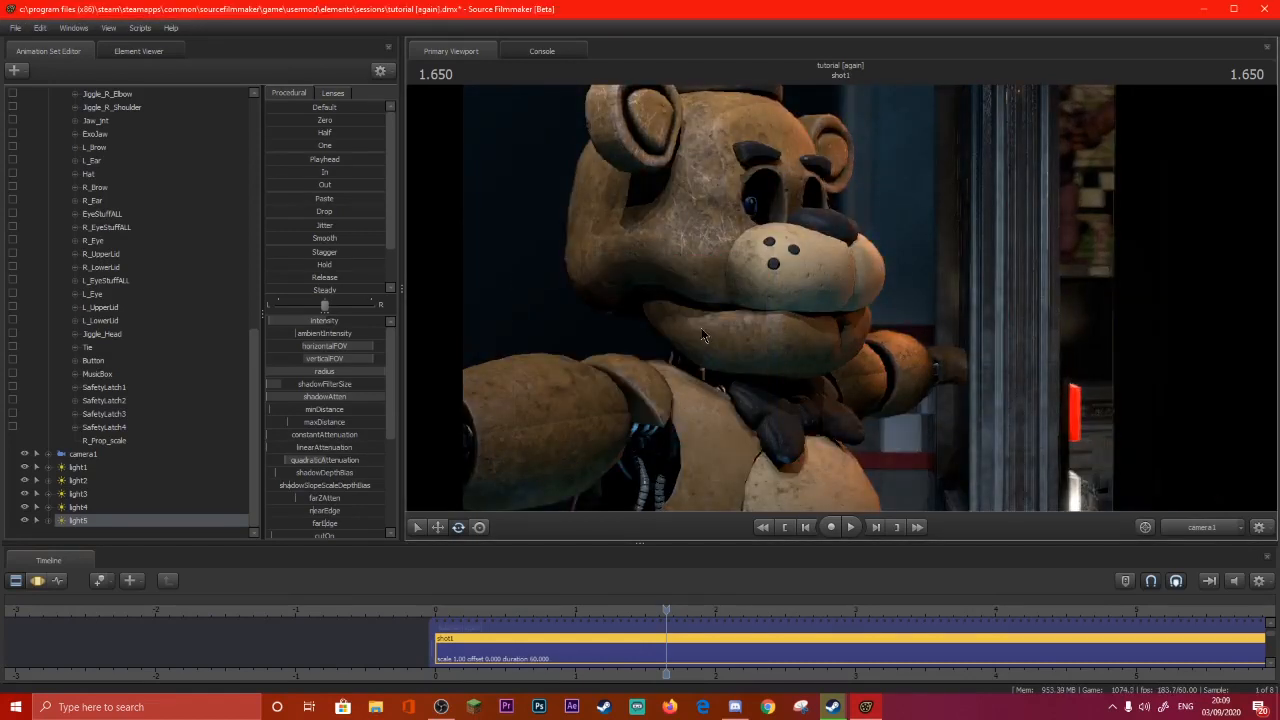
{"action": "right_click", "coordinate": [535, 335]}
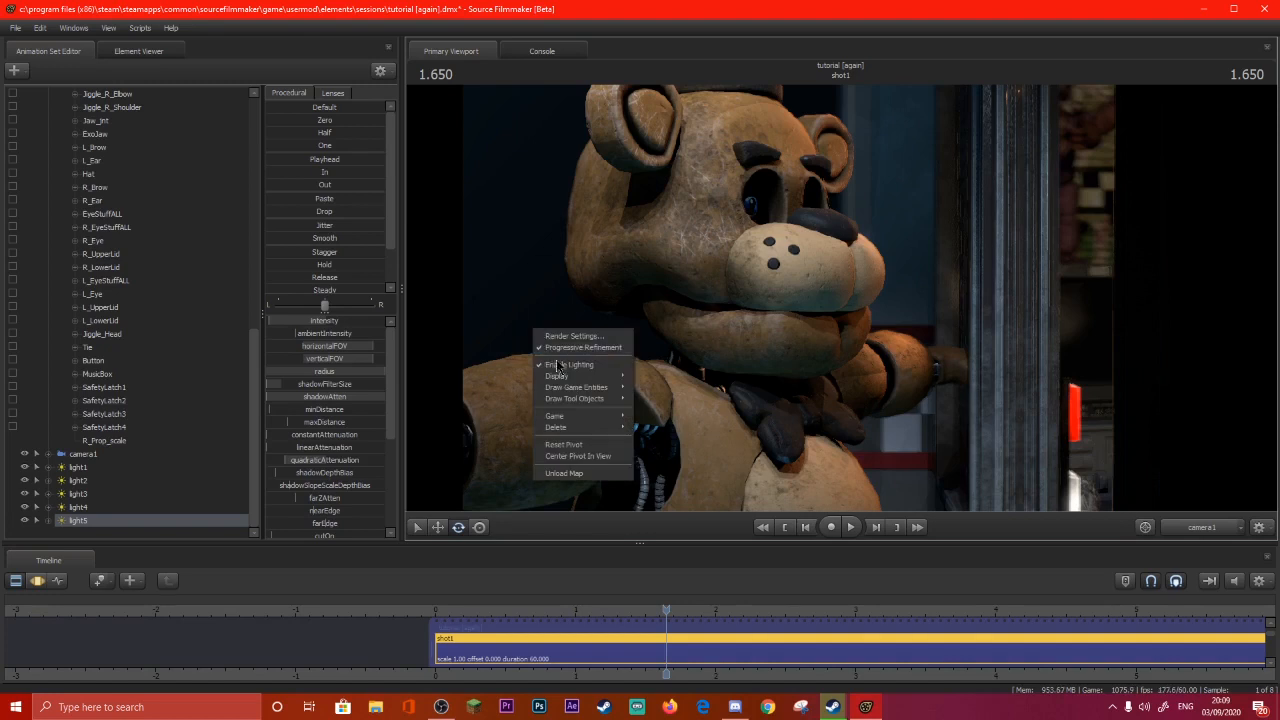
{"action": "left_click", "coordinate": [580, 367]}
Select the office door's bip_idle control from the work camera and display its curves in the Graph Editor at time 0.
{"action": "left_click", "coordinate": [44, 581]}
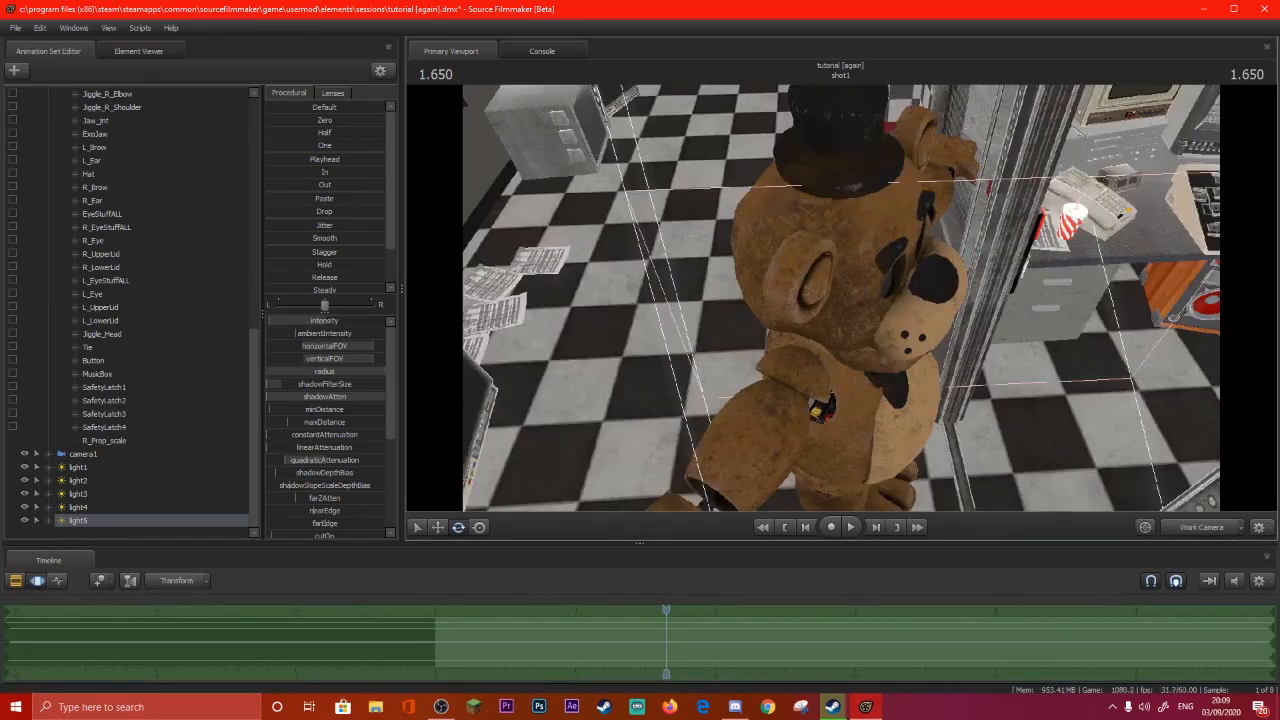
{"action": "left_click_drag", "start_coordinate": [1073, 482], "coordinate": [1100, 380]}
{"action": "left_click_drag", "start_coordinate": [924, 380], "coordinate": [924, 298]}
{"action": "left_click", "coordinate": [876, 276]}
{"action": "left_click", "coordinate": [57, 581]}
{"action": "scroll", "coordinate": [649, 600], "scroll_direction": "up", "scroll_amount": 2}
{"action": "left_click_drag", "start_coordinate": [649, 603], "coordinate": [328, 598]}
{"action": "left_click_drag", "start_coordinate": [838, 343], "coordinate": [866, 428]}
{"action": "key", "text": "s"}
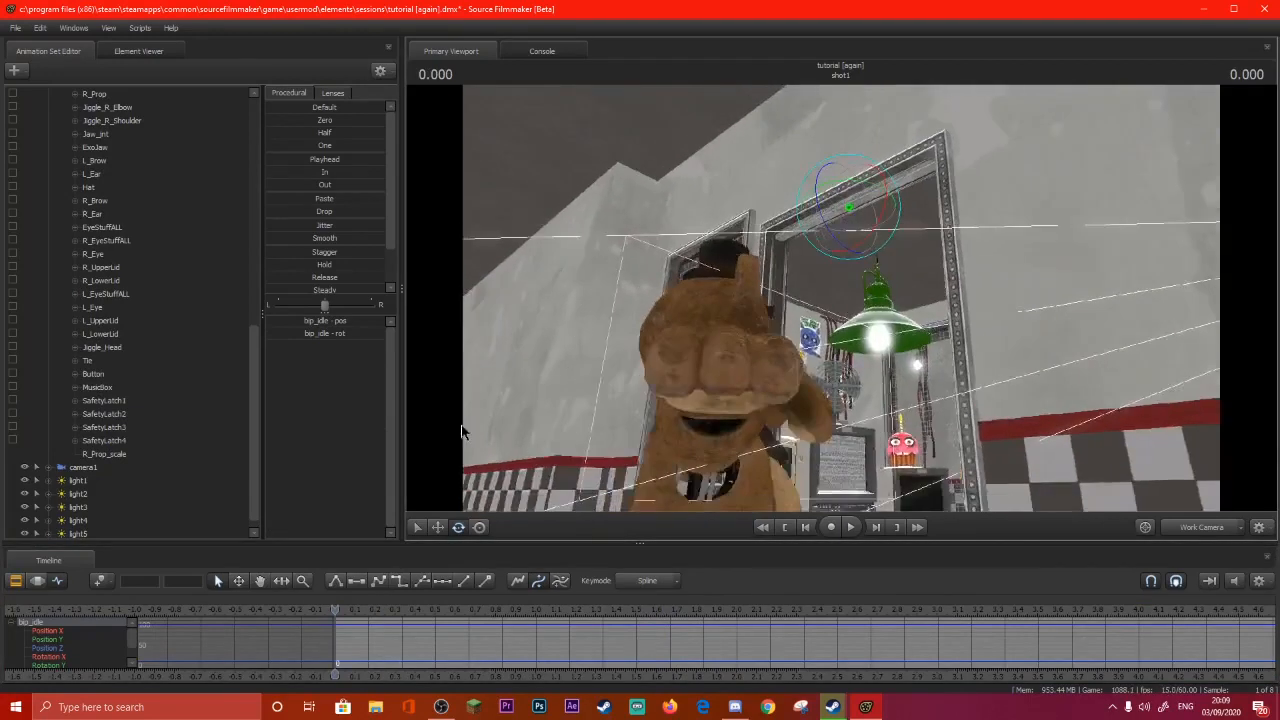
Activate the Move tool and set a starting keyframe for the door's bip_idle control at 0.100 seconds.
{"action": "left_click", "coordinate": [439, 528]}
{"action": "key", "text": "Right"}
{"action": "key", "text": "Right"}
{"action": "key", "text": "Right"}
{"action": "key", "text": "Right"}
{"action": "key", "text": "Right"}
{"action": "key", "text": "Right"}
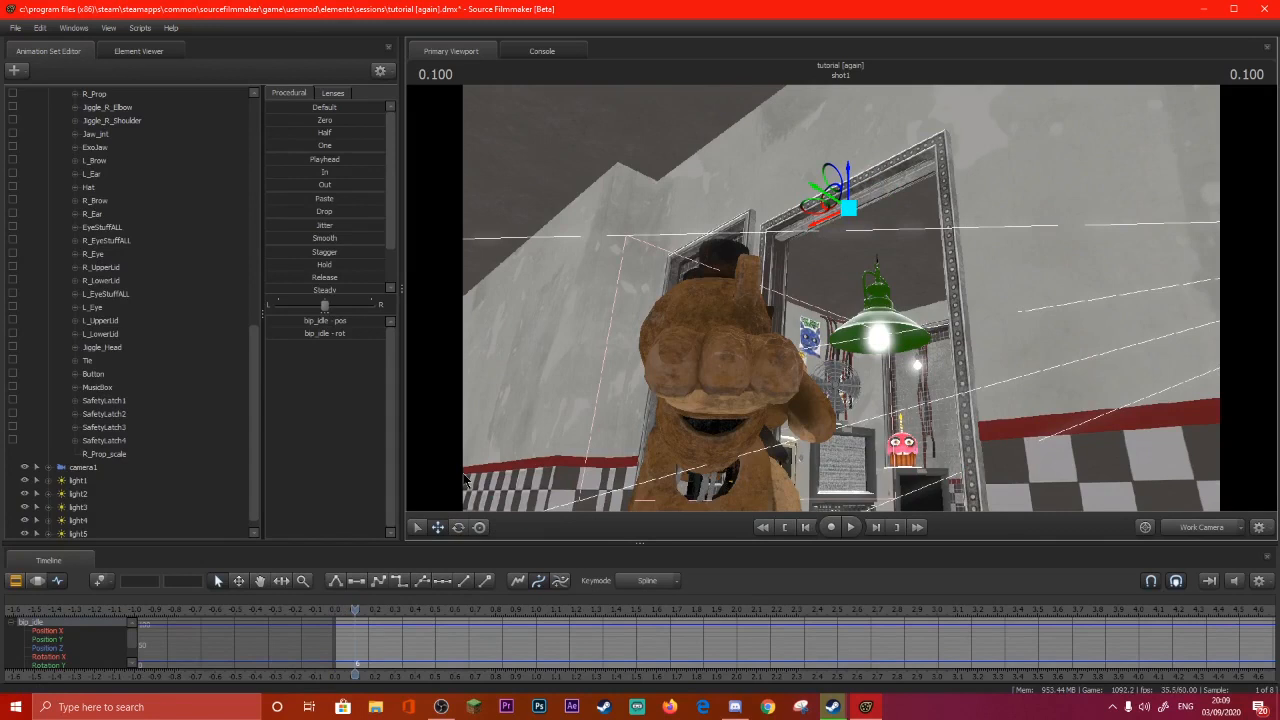
Advance to about 0.37 seconds and lower the door's bip_idle control straight down to close the doorway.
{"action": "key", "text": "space"}
{"action": "key", "text": "space"}
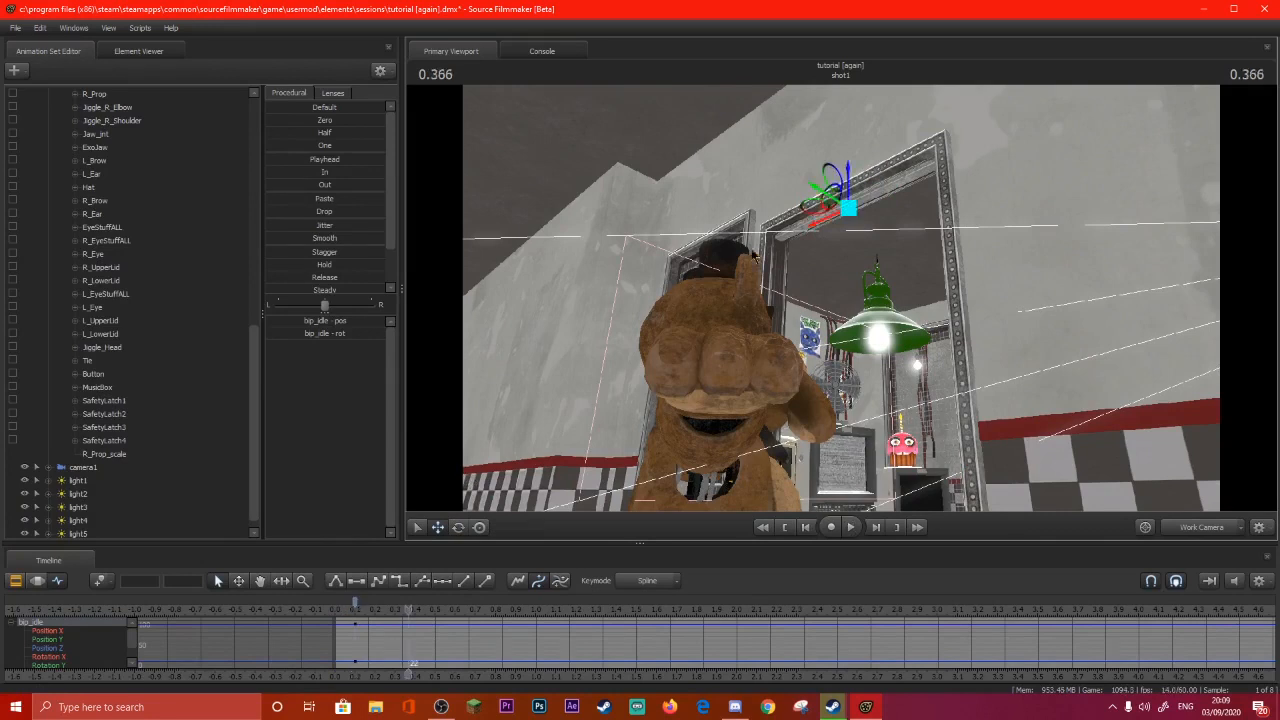
{"action": "left_click_drag", "start_coordinate": [848, 180], "coordinate": [873, 640]}
{"action": "left_click_drag", "start_coordinate": [886, 386], "coordinate": [880, 490]}
{"action": "left_click_drag", "start_coordinate": [832, 150], "coordinate": [832, 302]}
{"action": "left_click_drag", "start_coordinate": [692, 399], "coordinate": [690, 295]}
{"action": "key", "text": "s"}
Play the door-closing animation from the start of the shot in the work camera and again through camera1.
{"action": "left_click_drag", "start_coordinate": [409, 608], "coordinate": [341, 608]}
{"action": "key", "text": "space"}
{"action": "key", "text": "space"}
{"action": "left_click", "coordinate": [1183, 530]}
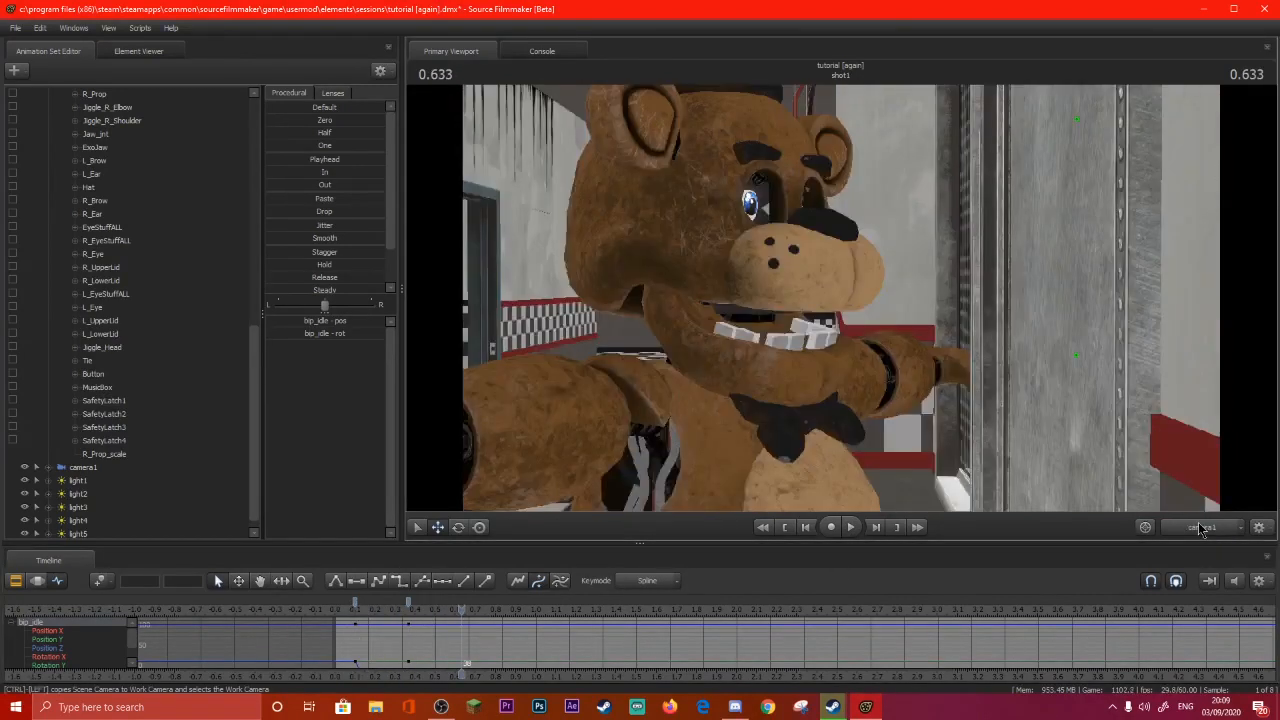
{"action": "left_click_drag", "start_coordinate": [436, 607], "coordinate": [340, 607]}
{"action": "key", "text": "space"}
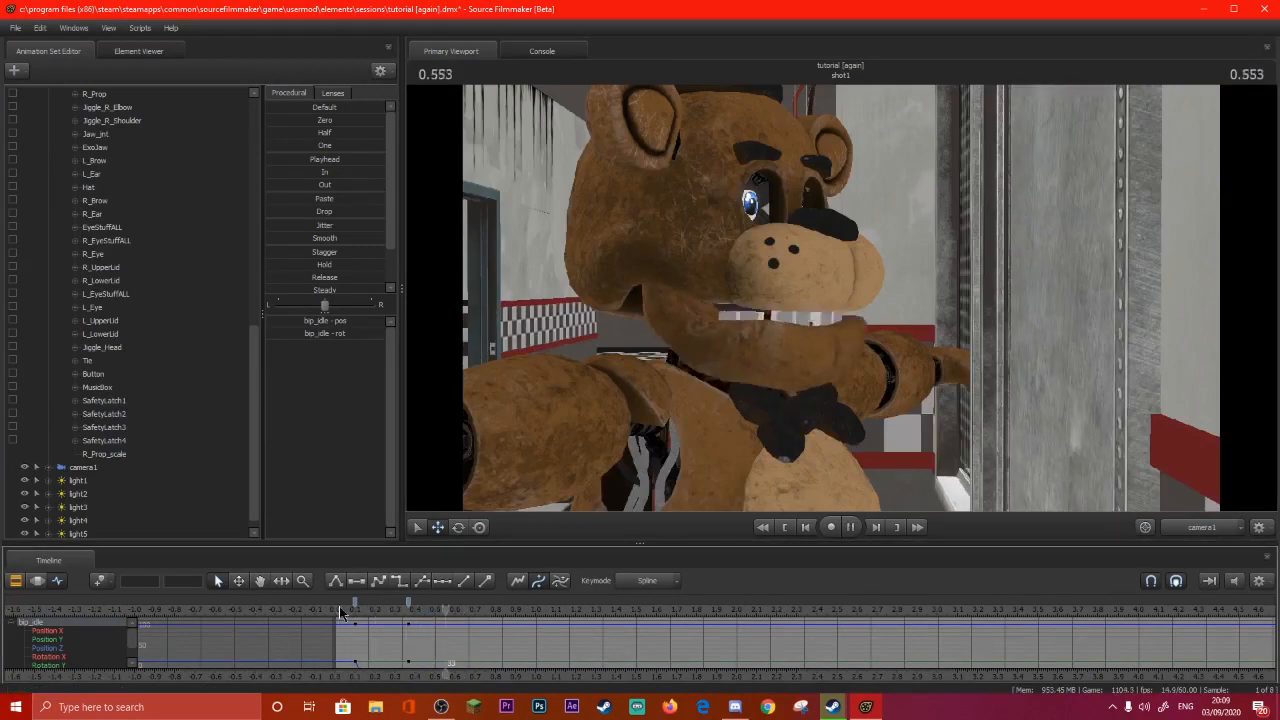
Play the shot from the start, preview it with scene lighting enabled, and move the playhead to 0.650.
{"action": "key", "text": "space"}
{"action": "left_click_drag", "start_coordinate": [646, 629], "coordinate": [330, 600]}
{"action": "key", "text": "space"}
{"action": "key", "text": "space"}
{"action": "right_click", "coordinate": [885, 396]}
{"action": "left_click", "coordinate": [908, 435]}
{"action": "left_click_drag", "start_coordinate": [475, 609], "coordinate": [465, 613]}
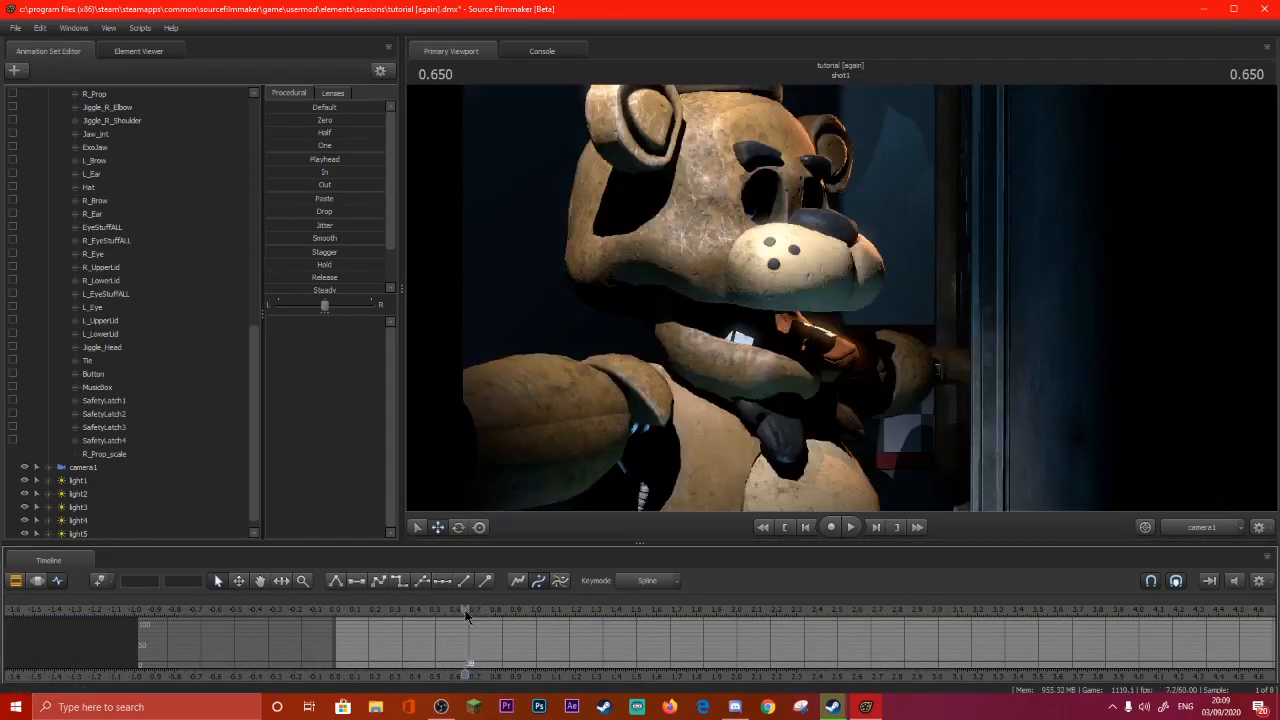
Switch the timeline to the Motion Editor and turn off the viewport's scene lighting.
{"action": "left_click", "coordinate": [16, 581]}
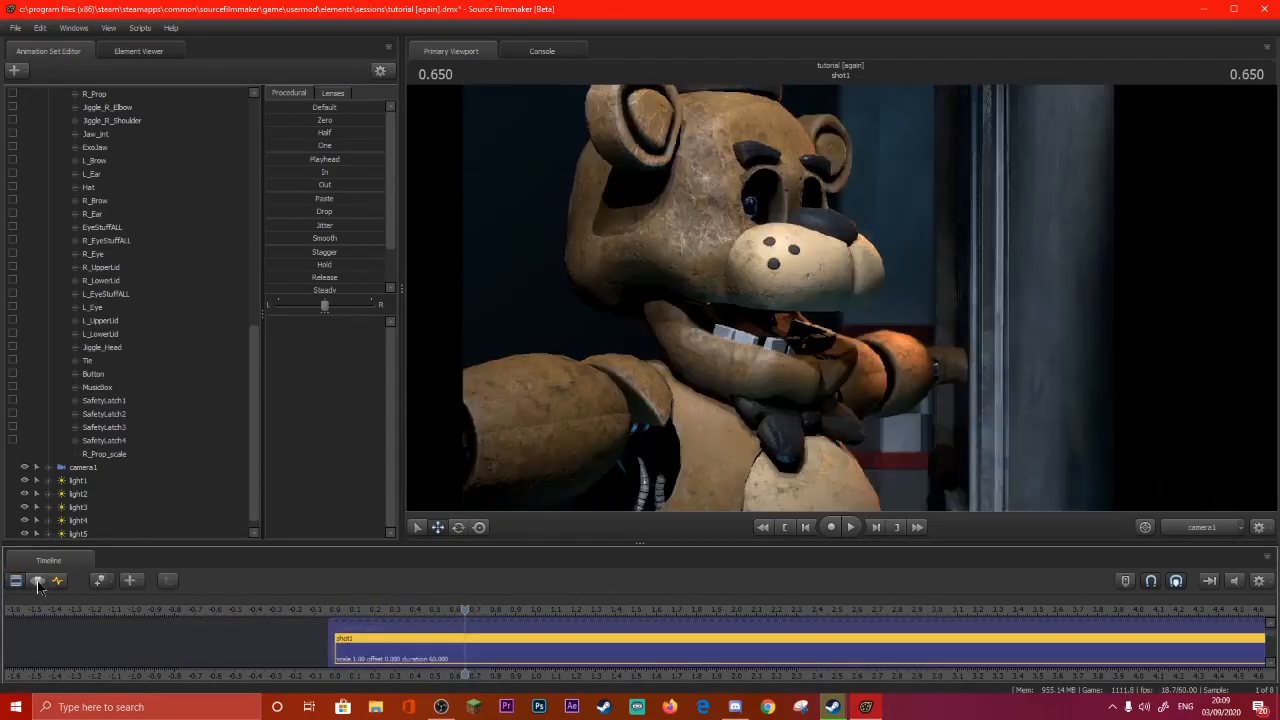
{"action": "left_click", "coordinate": [37, 581]}
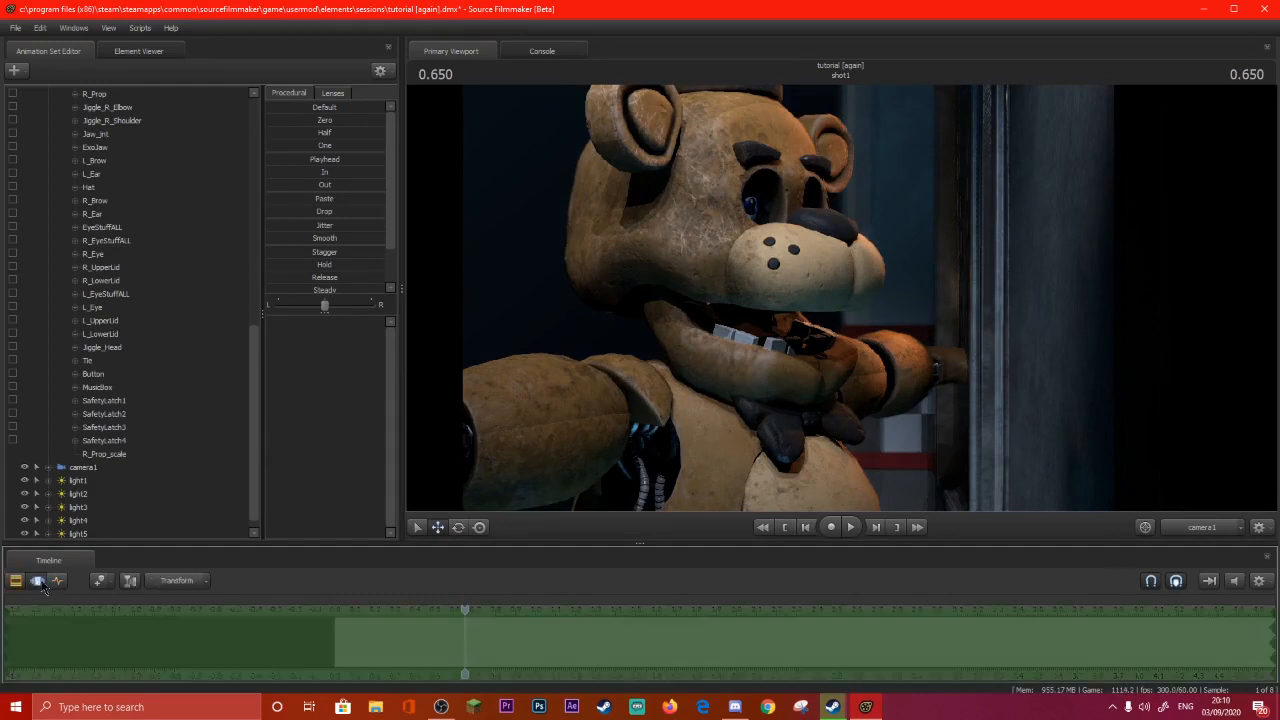
{"action": "right_click", "coordinate": [745, 384]}
{"action": "left_click", "coordinate": [762, 422]}
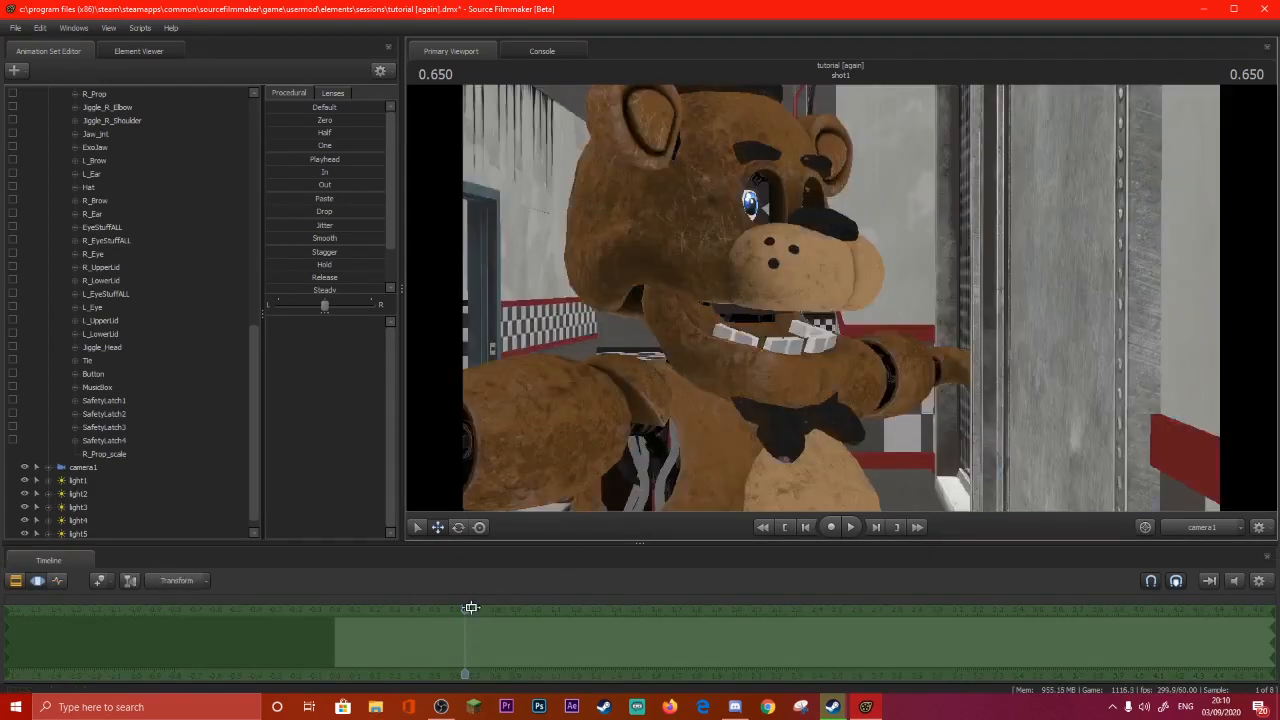
Move the playhead to 0.500, switch to the work camera, and select the bear's Bip_Pelvis bone.
{"action": "key", "text": "ctrl"}
{"action": "left_click_drag", "start_coordinate": [466, 612], "coordinate": [434, 612]}
{"action": "left_click", "coordinate": [1259, 528]}
{"action": "left_click", "coordinate": [1200, 560]}
{"action": "key", "text": "s"}
{"action": "left_click_drag", "start_coordinate": [843, 305], "coordinate": [802, 346]}
{"action": "key", "text": "ctrl"}
{"action": "left_click", "coordinate": [813, 422]}
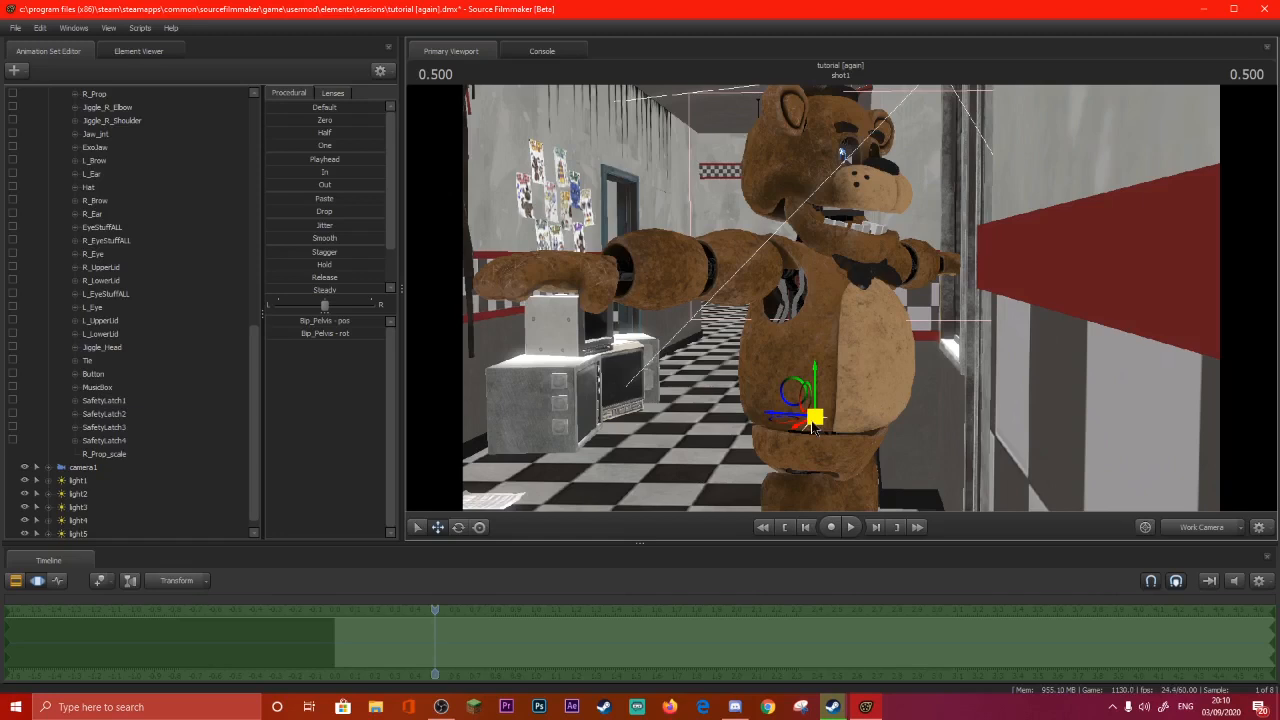
{"action": "left_click_drag", "start_coordinate": [902, 340], "coordinate": [839, 308]}
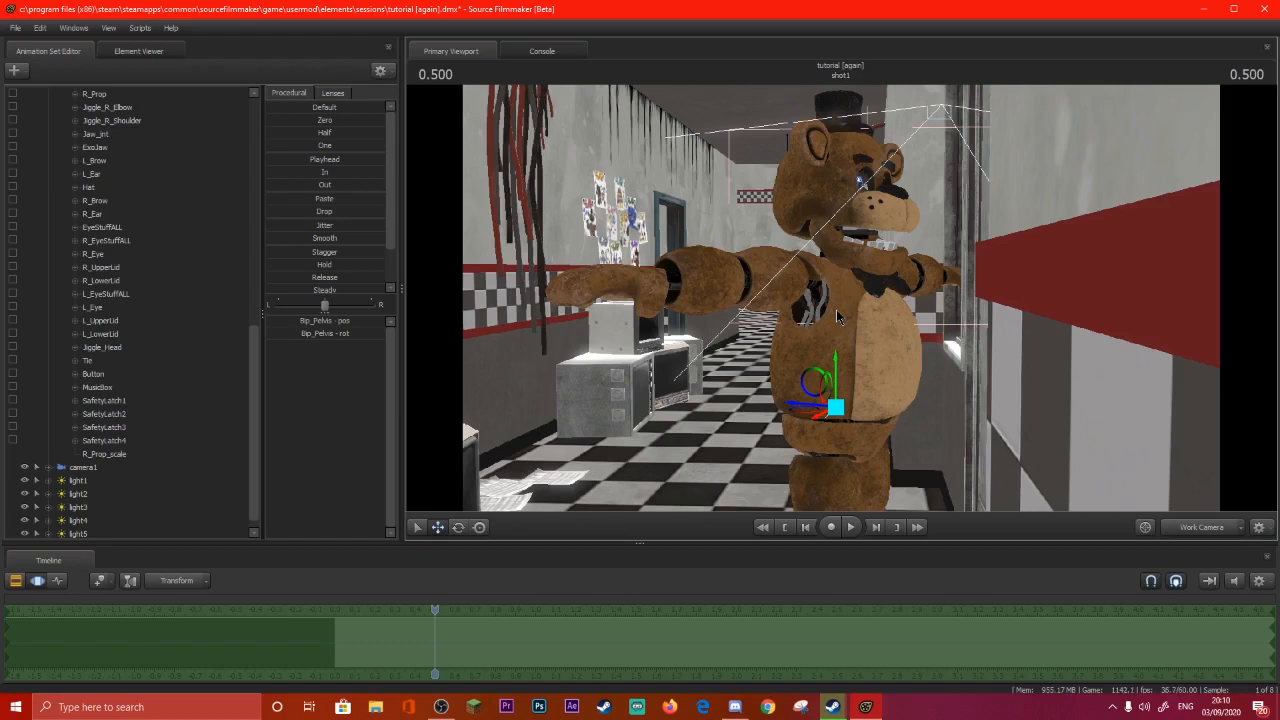
Apply the universal v3 rig script to the freddy_repair1 animation set.
{"action": "scroll", "coordinate": [200, 258], "scroll_direction": "up", "scroll_amount": 10}
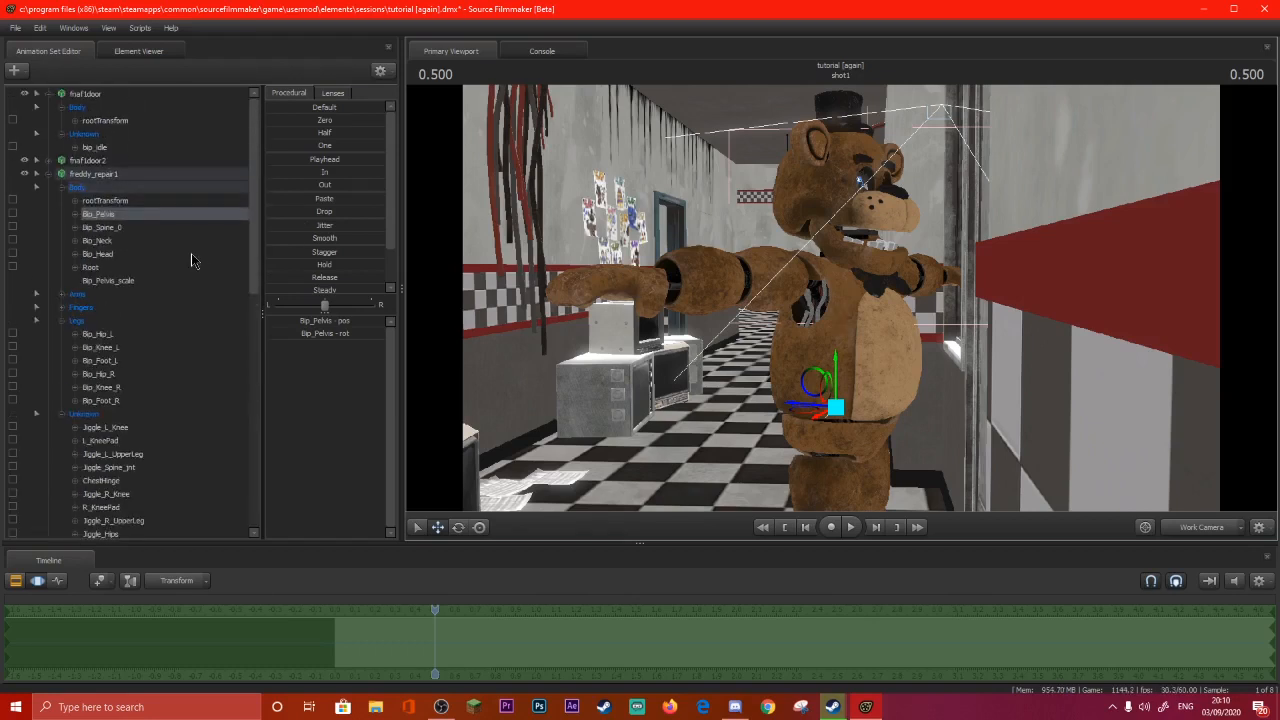
{"action": "right_click", "coordinate": [108, 176]}
{"action": "mouse_move", "coordinate": [172, 352]}
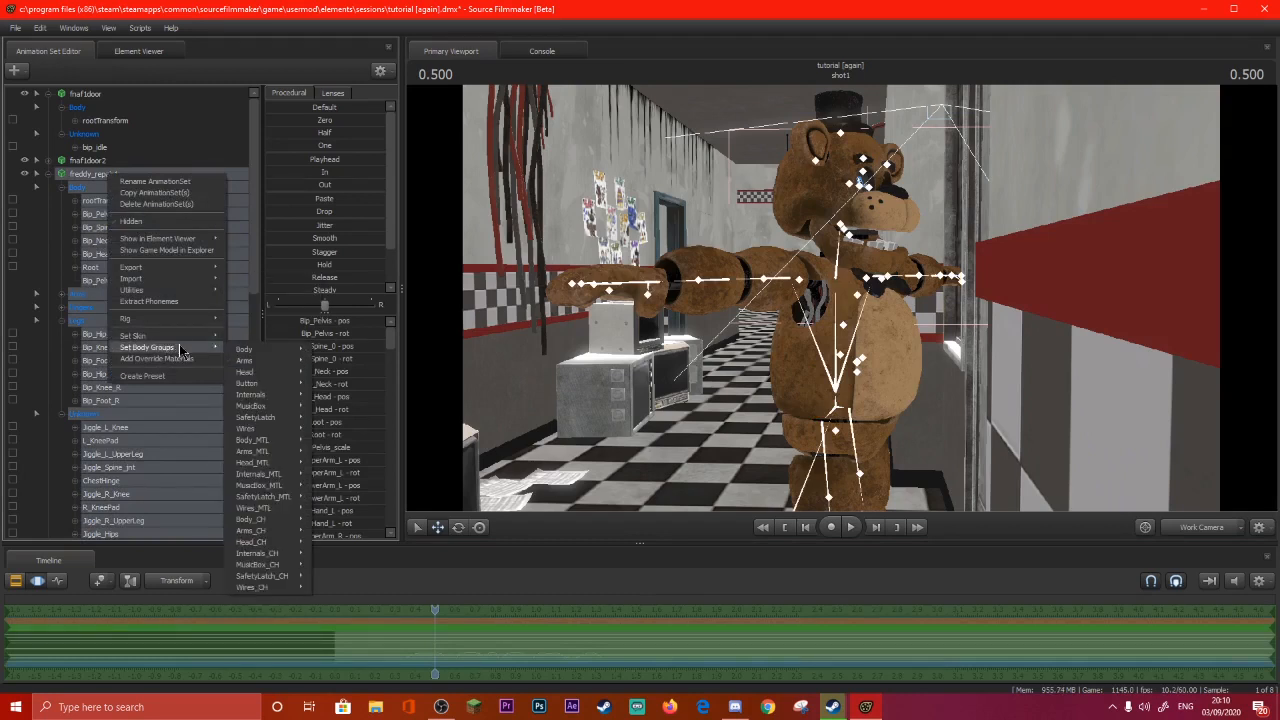
{"action": "right_click", "coordinate": [82, 180]}
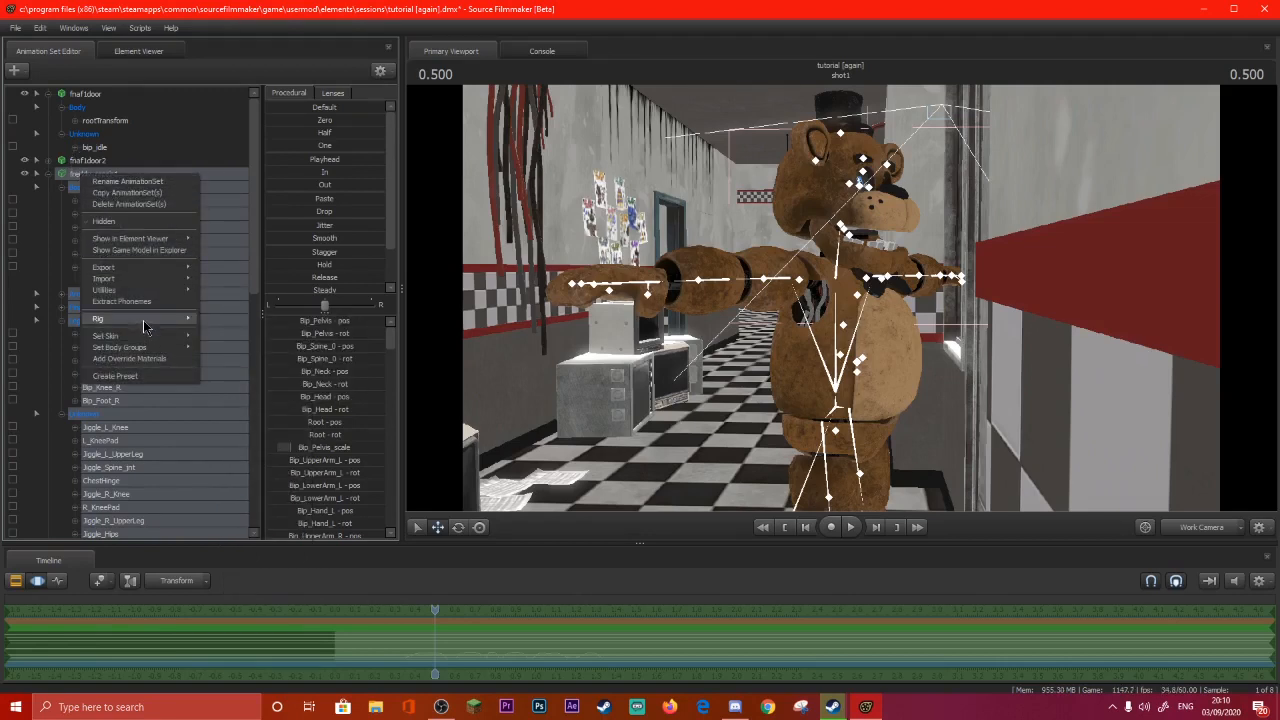
{"action": "mouse_move", "coordinate": [145, 322]}
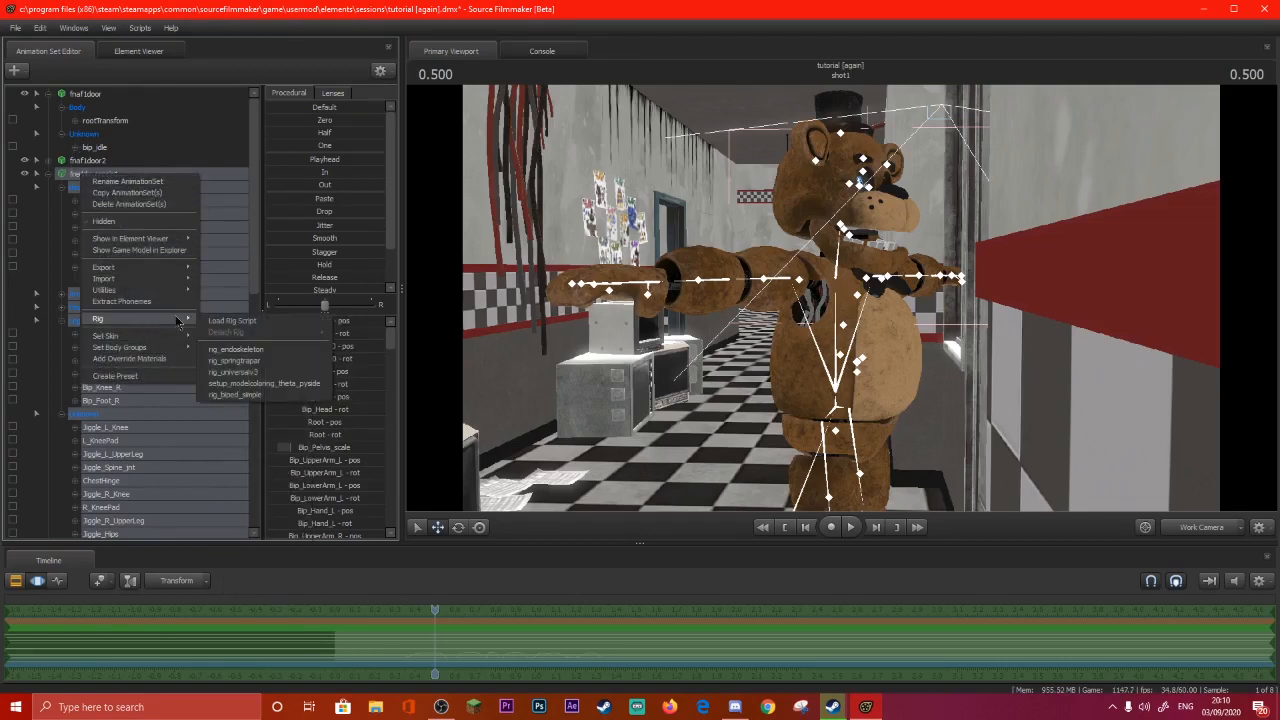
{"action": "left_click", "coordinate": [274, 373]}
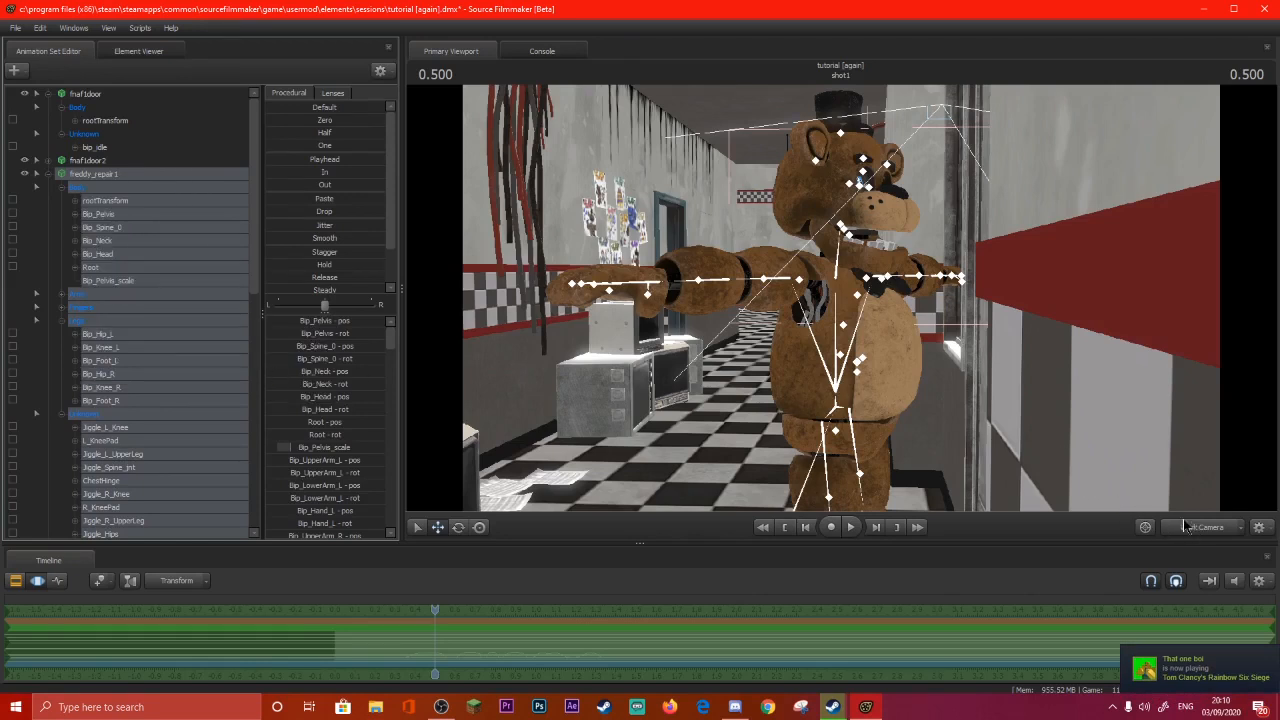
Select the rig_pelvis control on the rigged bear and examine its manipulator.
{"action": "left_click_drag", "start_coordinate": [942, 404], "coordinate": [982, 396]}
{"action": "key", "text": "ctrl"}
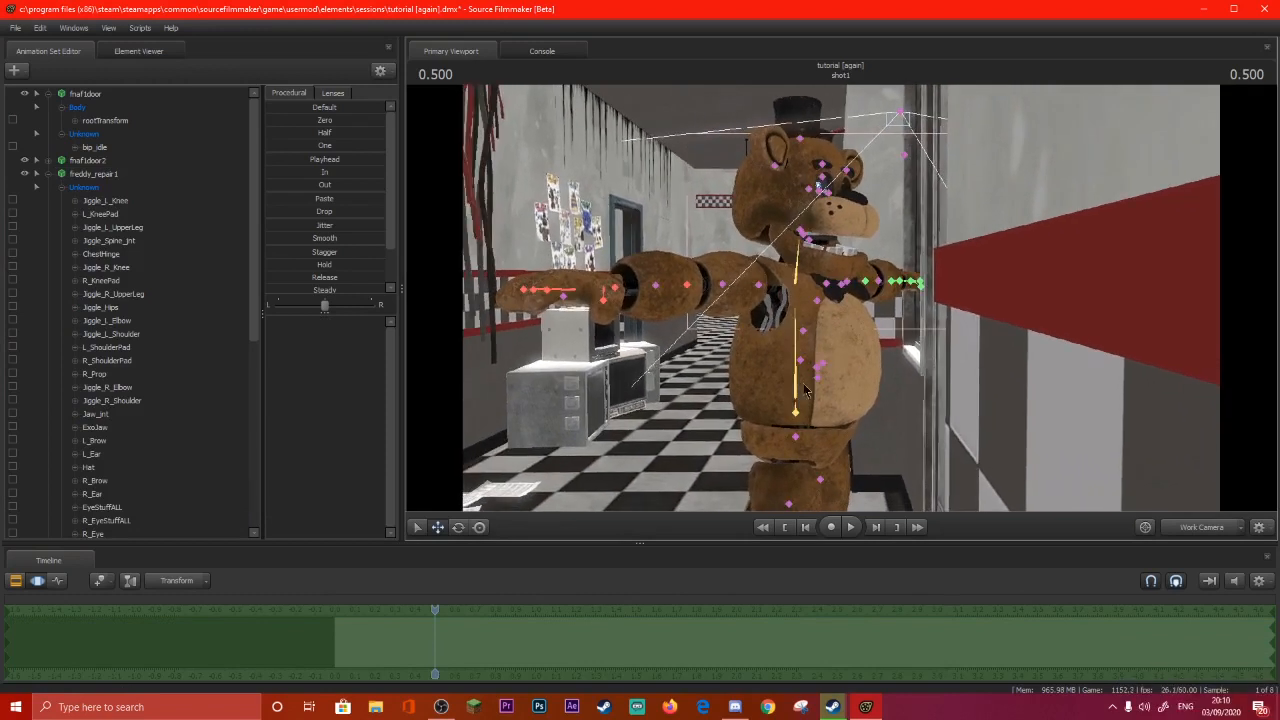
{"action": "left_click", "coordinate": [796, 405]}
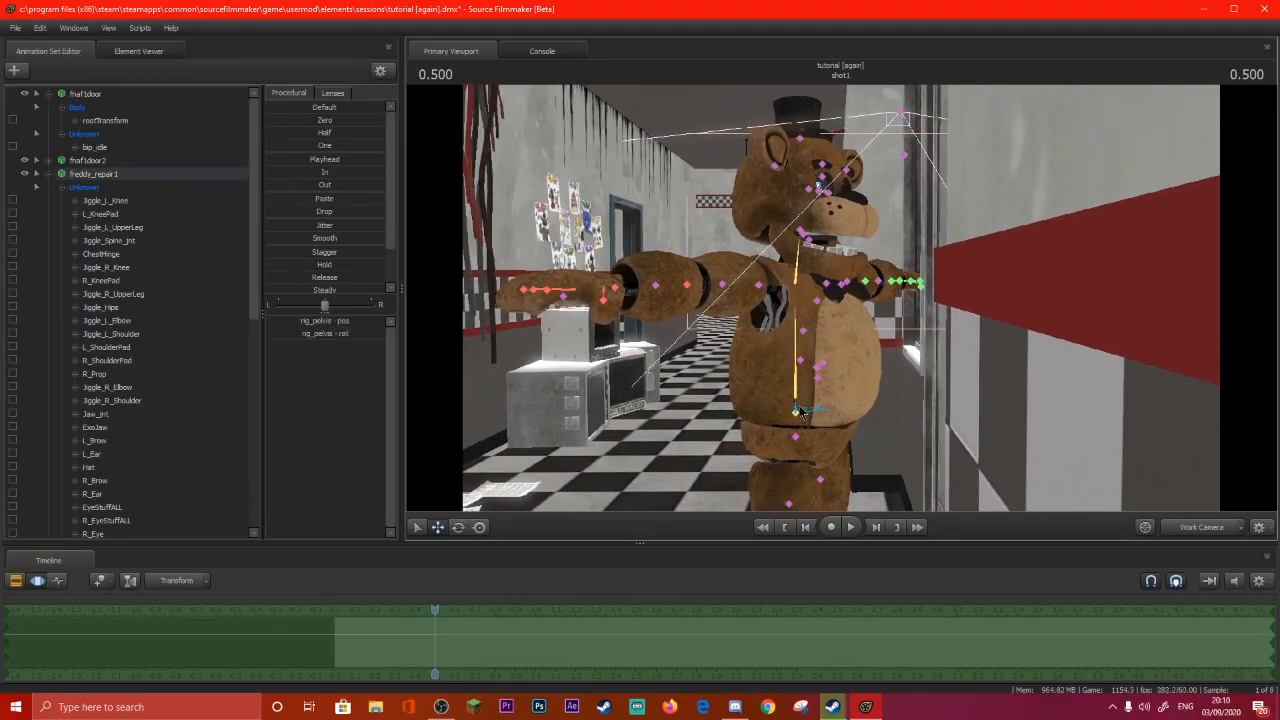
{"action": "left_click_drag", "start_coordinate": [841, 247], "coordinate": [783, 383]}
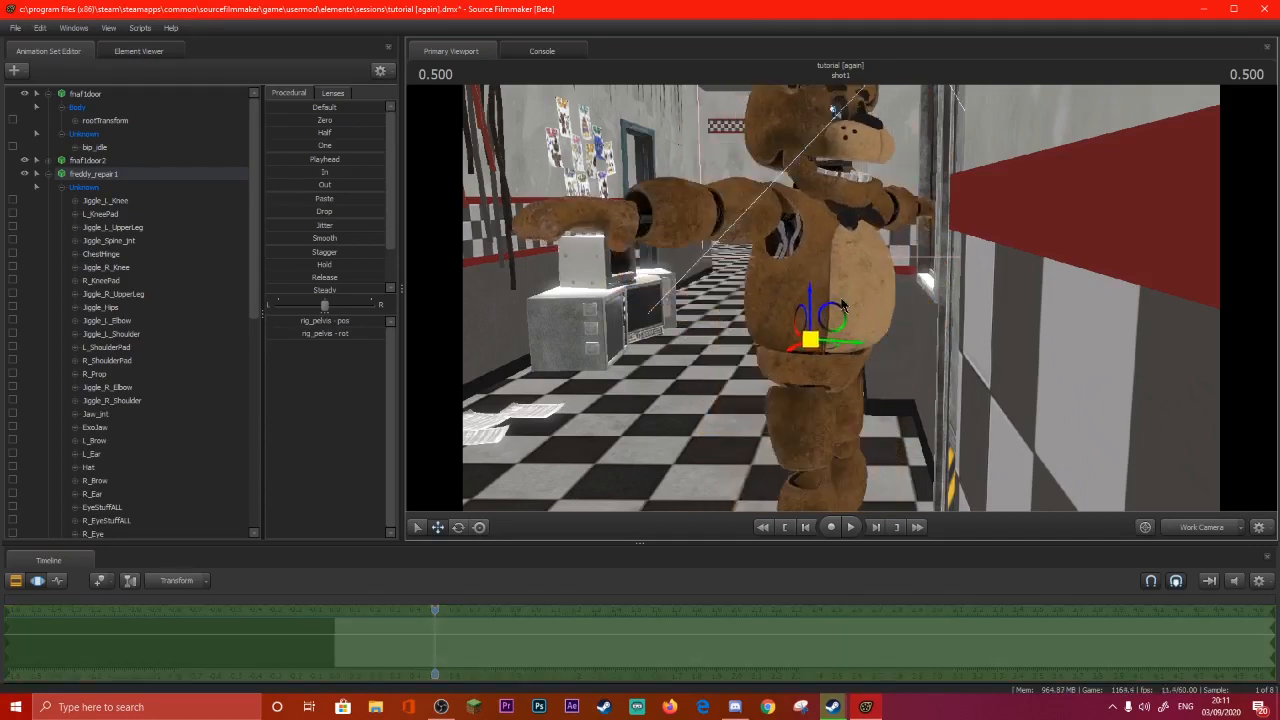
Try moving the rig_hand_R control in toward the bear's chest and undo the change.
{"action": "left_click_drag", "start_coordinate": [843, 307], "coordinate": [769, 330]}
{"action": "left_click", "coordinate": [700, 345]}
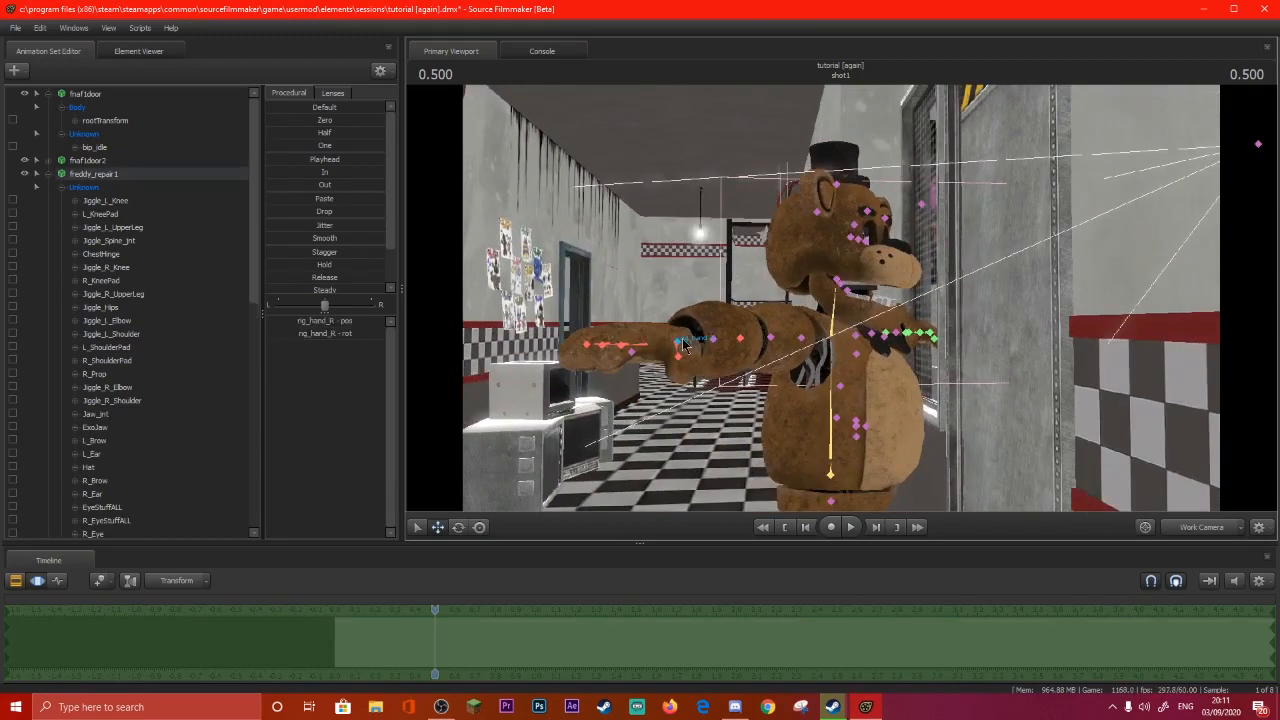
{"action": "left_click_drag", "start_coordinate": [676, 340], "coordinate": [978, 371]}
{"action": "key", "text": "ctrl+z"}
{"action": "key", "text": "ctrl+z"}
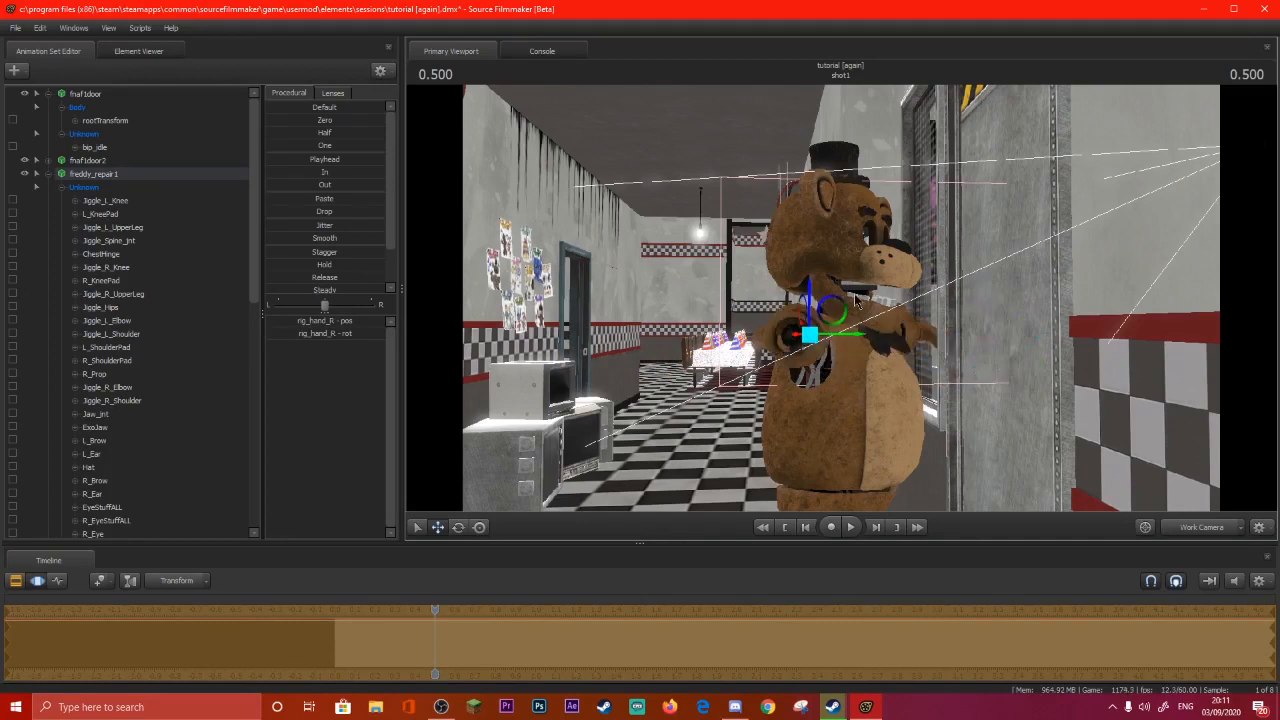
{"action": "key", "text": "ctrl+z"}
Try moving and rotating the bear's body with the rig_pelvis control and undo the changes.
{"action": "left_click_drag", "start_coordinate": [880, 330], "coordinate": [868, 405]}
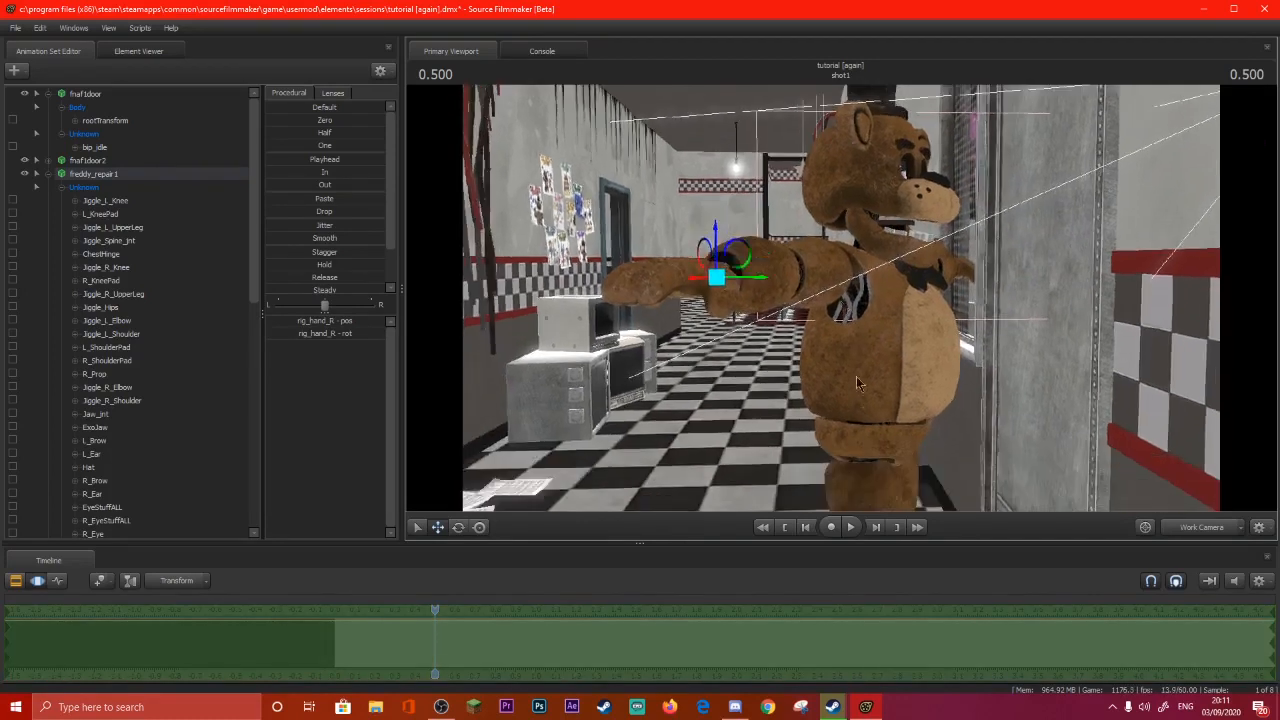
{"action": "left_click", "coordinate": [868, 410]}
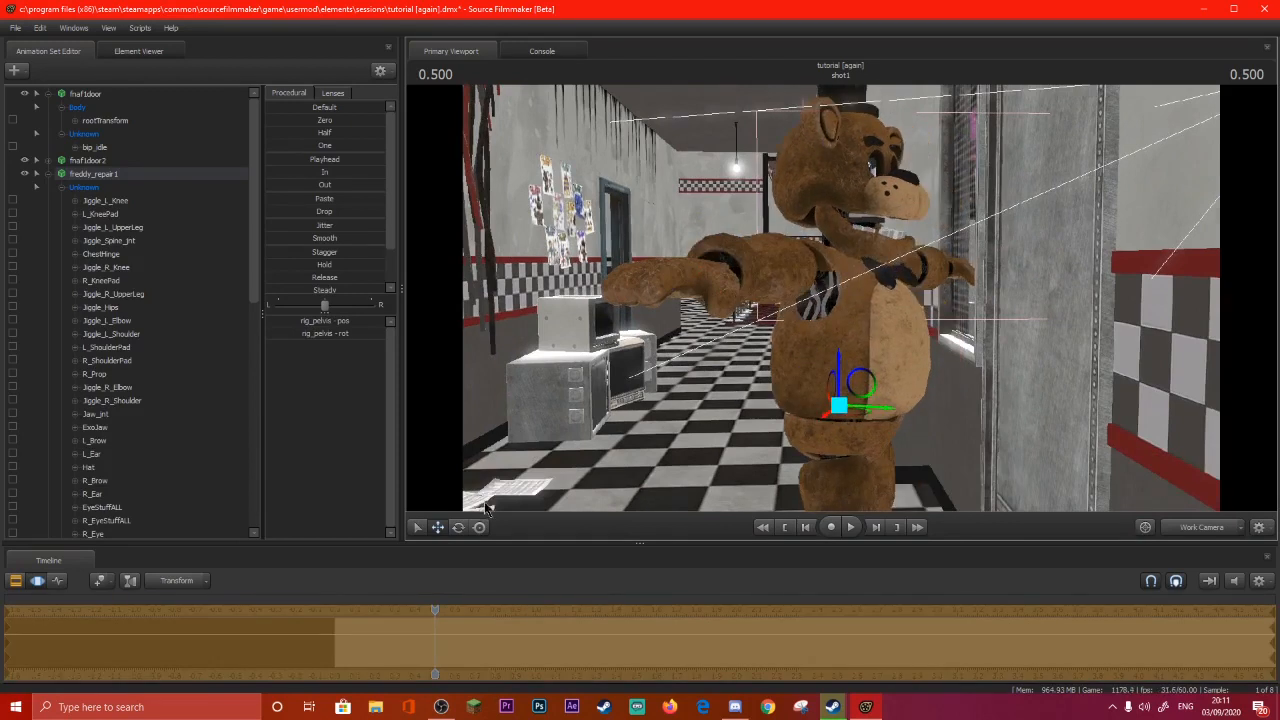
{"action": "left_click", "coordinate": [479, 527]}
{"action": "left_click_drag", "start_coordinate": [838, 406], "coordinate": [877, 397]}
{"action": "key", "text": "ctrl+z"}
{"action": "key", "text": "ctrl+z"}
{"action": "key", "text": "ctrl+z"}
{"action": "key", "text": "ctrl+z"}
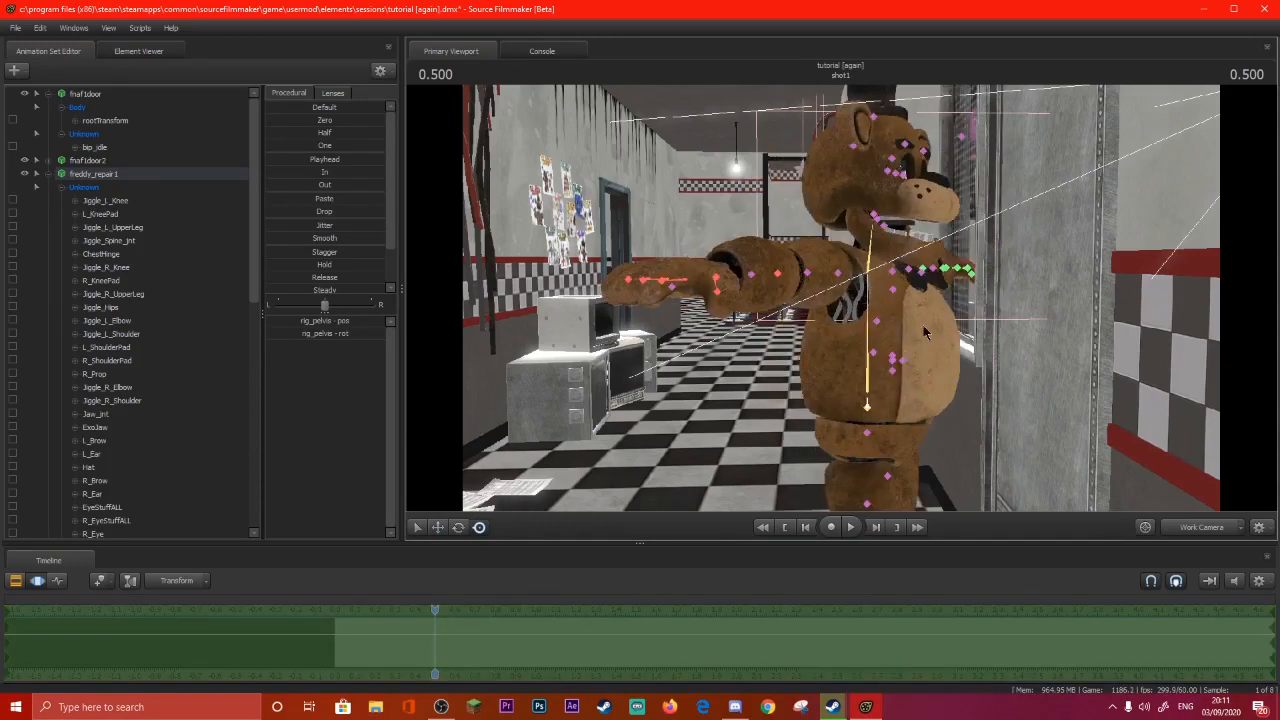
Undo the rig applied to freddy_repair1 and select its Bip_Pelvis bone.
{"action": "key", "text": "s"}
{"action": "left_click_drag", "start_coordinate": [923, 326], "coordinate": [955, 390]}
{"action": "key", "text": "w"}
{"action": "left_click_drag", "start_coordinate": [849, 305], "coordinate": [851, 298]}
{"action": "left_click", "coordinate": [850, 290], "text": "ctrl"}
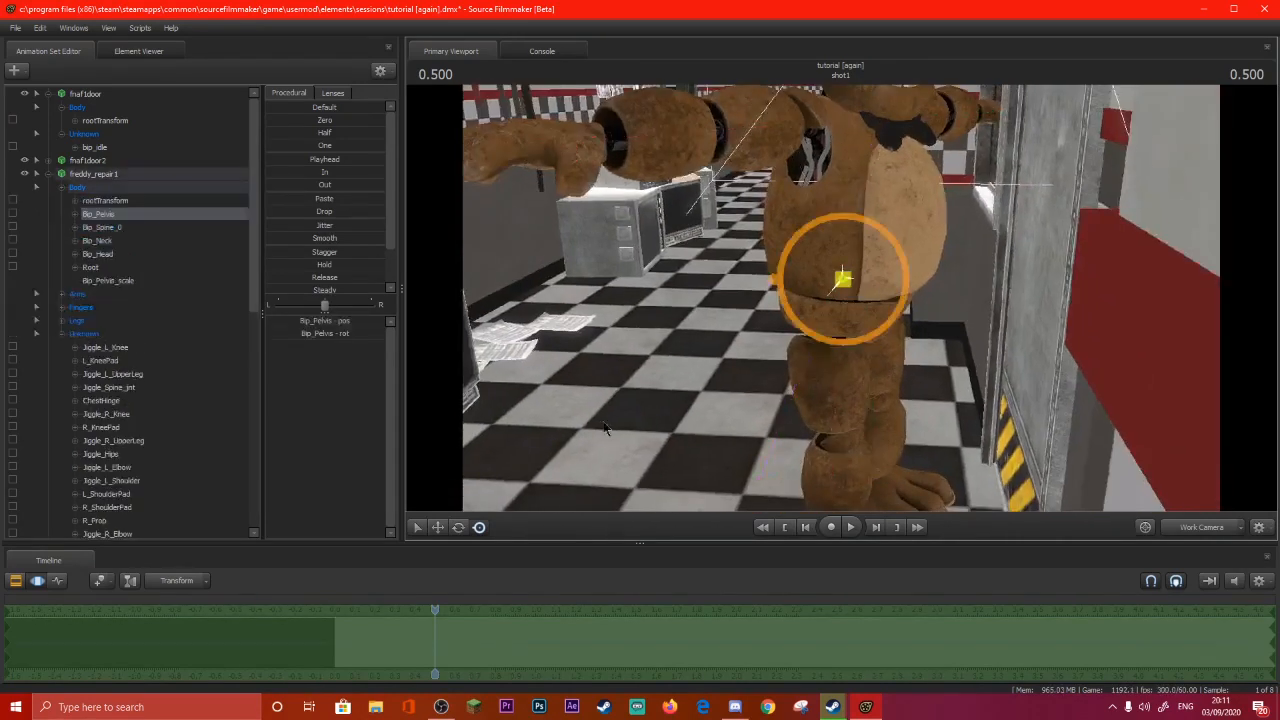
Switch the timeline to the Graph Editor and compare the bear's framing from camera1 and the work camera.
{"action": "key", "text": "F4"}
{"action": "left_click", "coordinate": [1190, 528]}
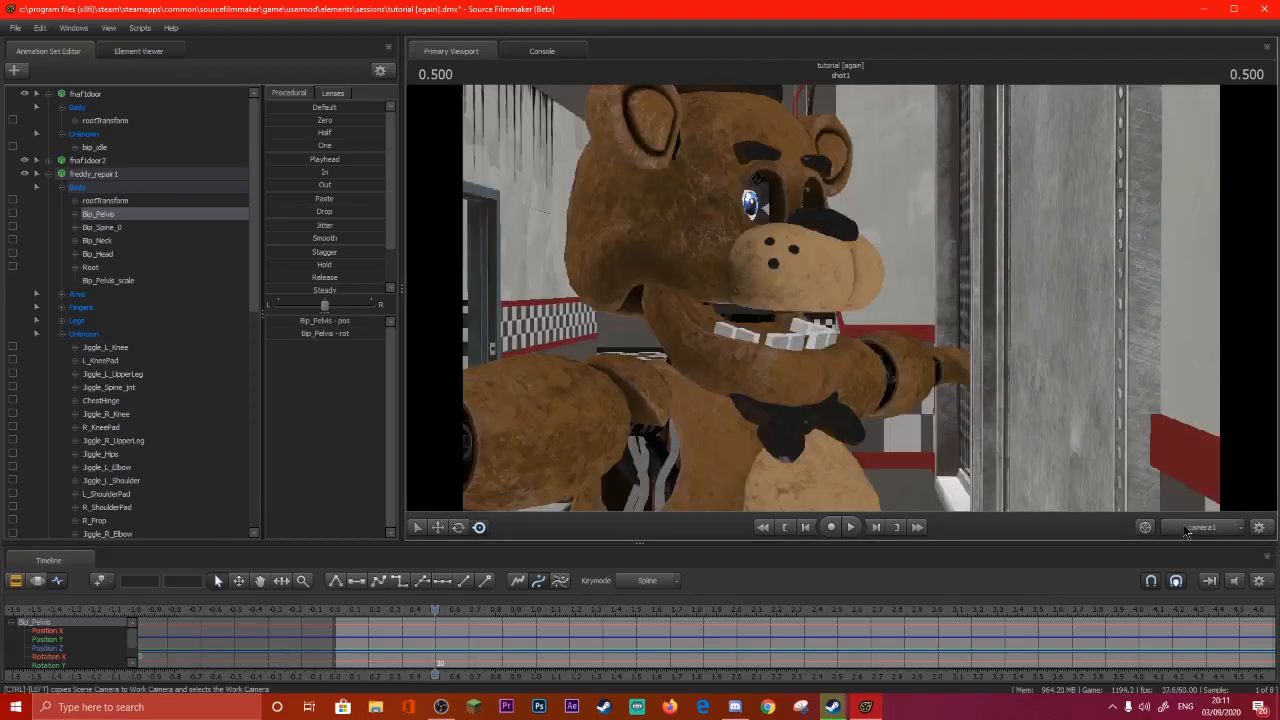
{"action": "left_click", "coordinate": [1190, 528]}
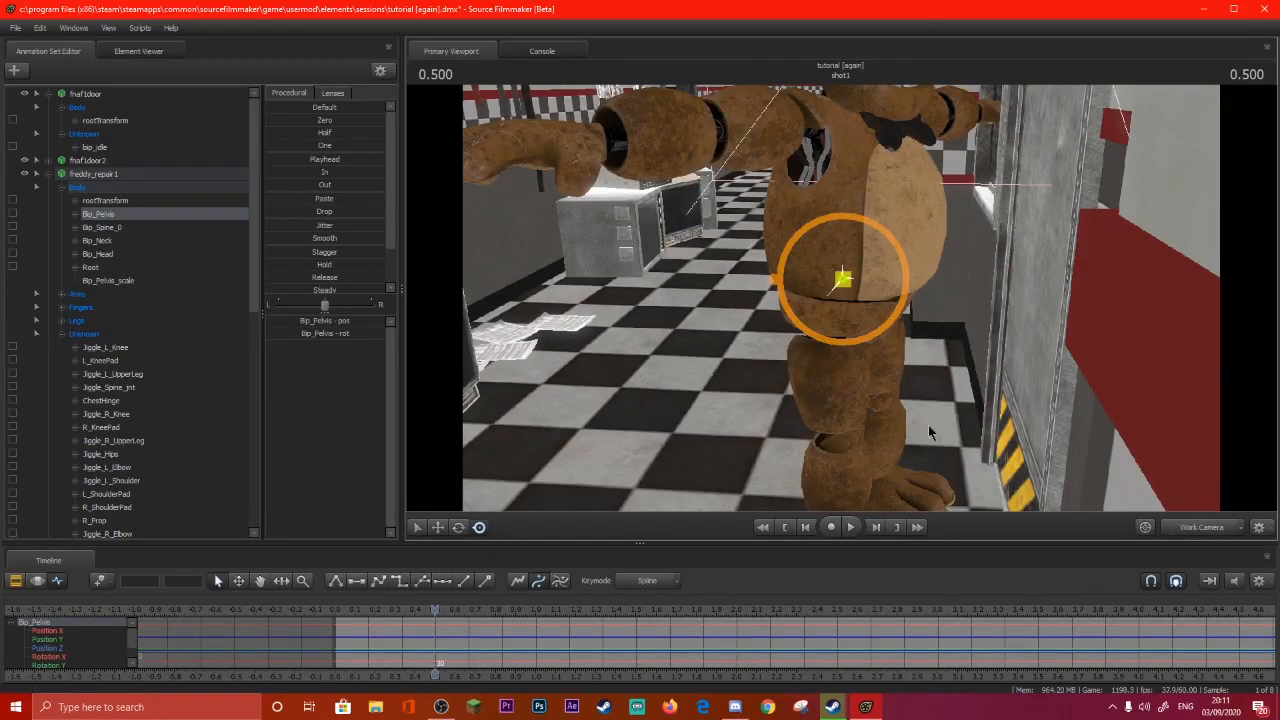
{"action": "left_click_drag", "start_coordinate": [697, 308], "coordinate": [713, 194]}
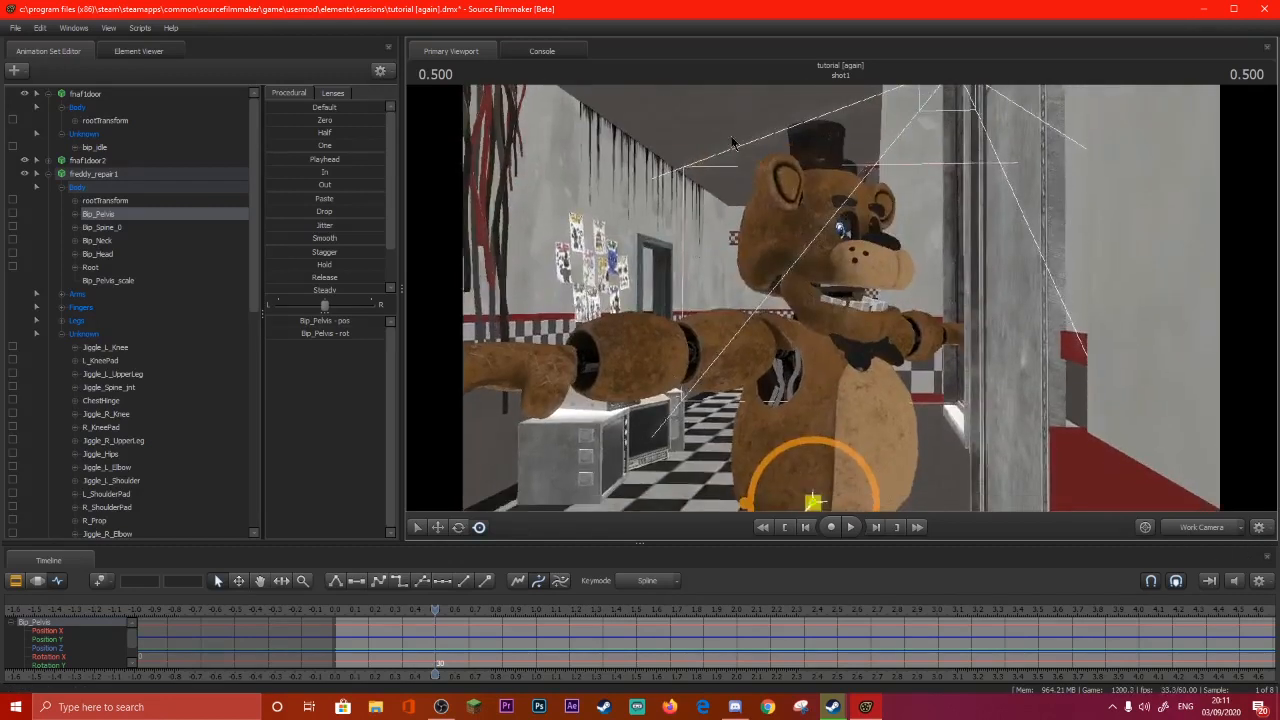
{"action": "left_click", "coordinate": [1165, 532]}
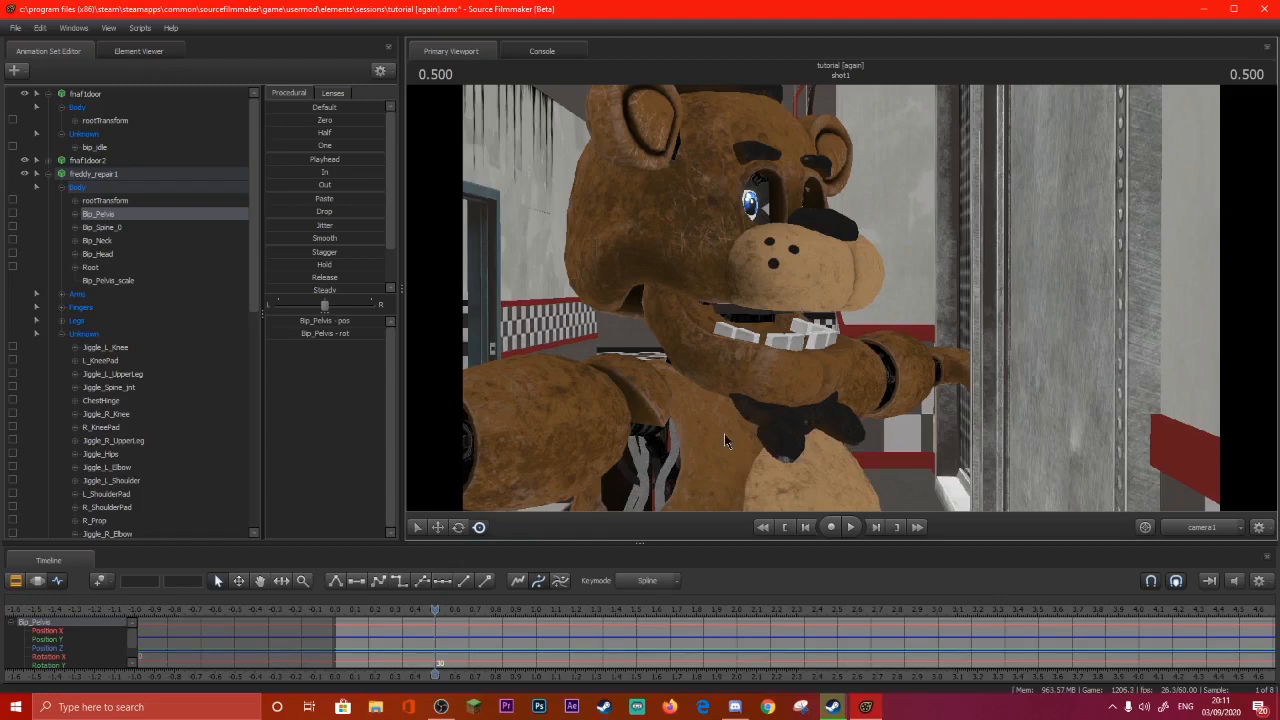
{"action": "left_click", "coordinate": [1188, 529]}
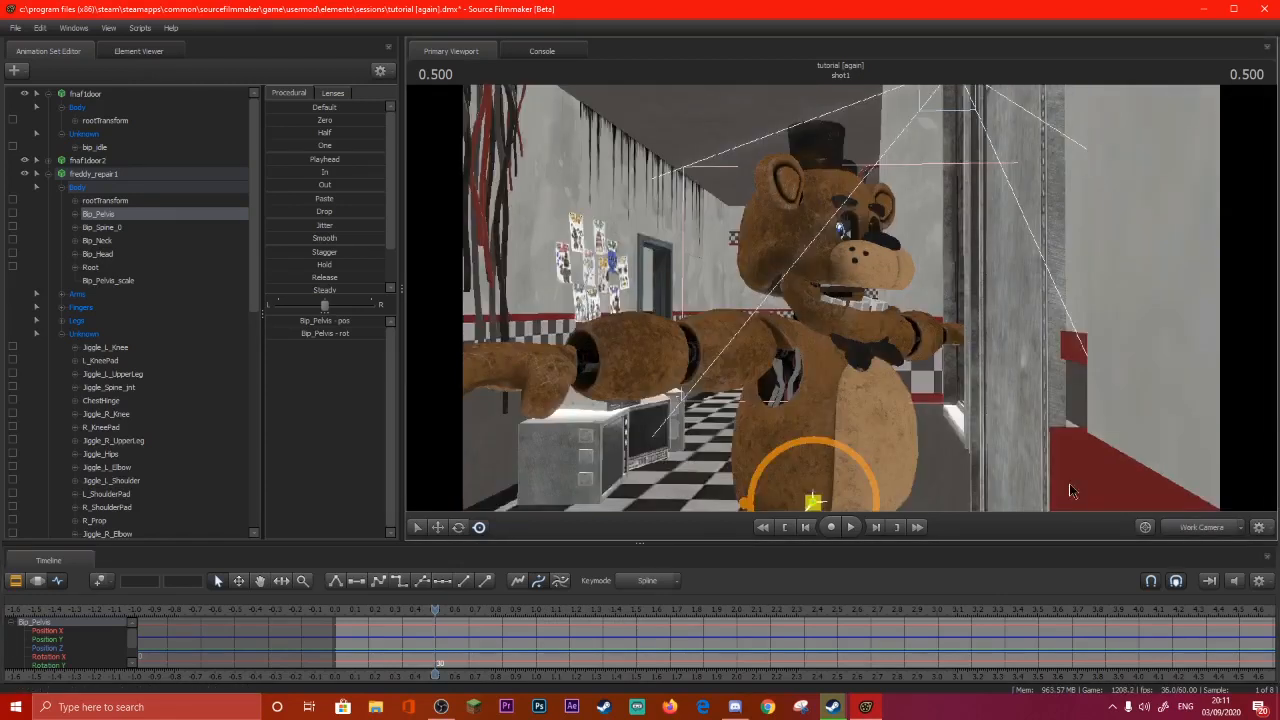
Move the playhead back to 0.016 and frame the bear's body in the work camera.
{"action": "left_click_drag", "start_coordinate": [857, 400], "coordinate": [893, 497]}
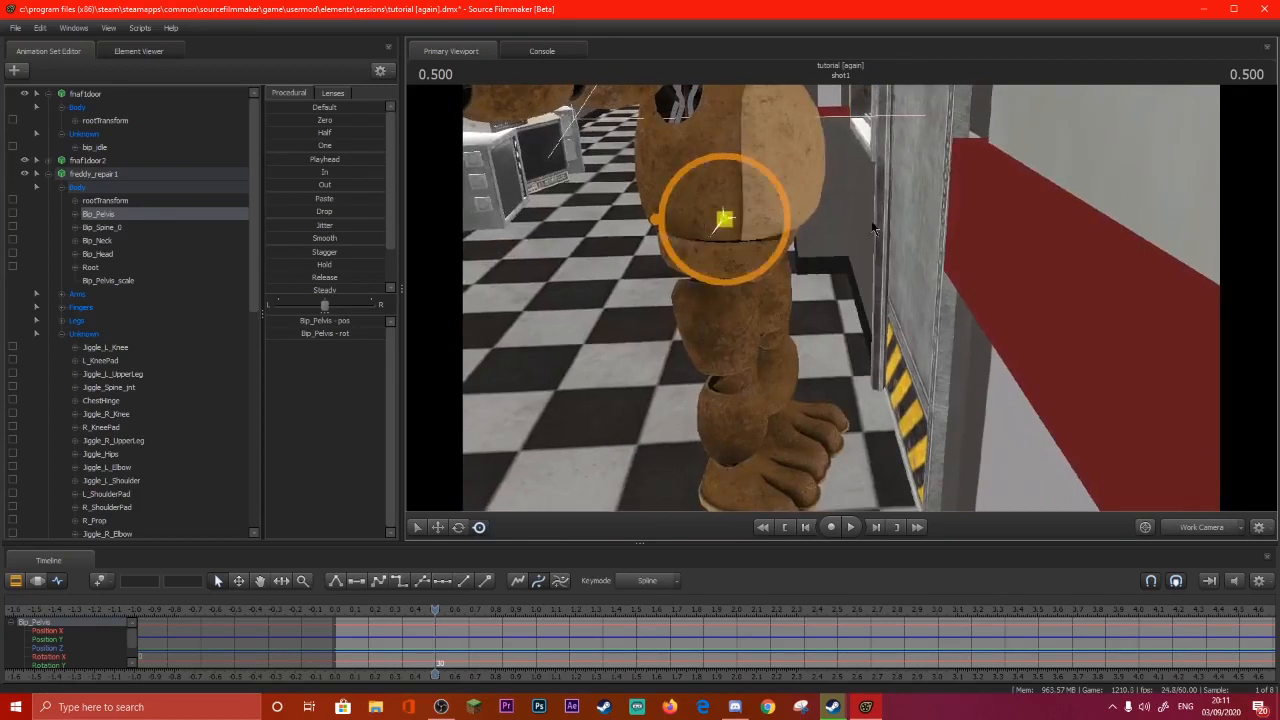
{"action": "left_click_drag", "start_coordinate": [871, 223], "coordinate": [830, 299]}
{"action": "left_click_drag", "start_coordinate": [921, 314], "coordinate": [740, 342]}
{"action": "left_click_drag", "start_coordinate": [414, 615], "coordinate": [338, 592]}
Try repositioning the bear through the unrigged Bip_Pelvis bone and undo the change.
{"action": "left_click_drag", "start_coordinate": [950, 332], "coordinate": [938, 324]}
{"action": "key", "text": "ctrl"}
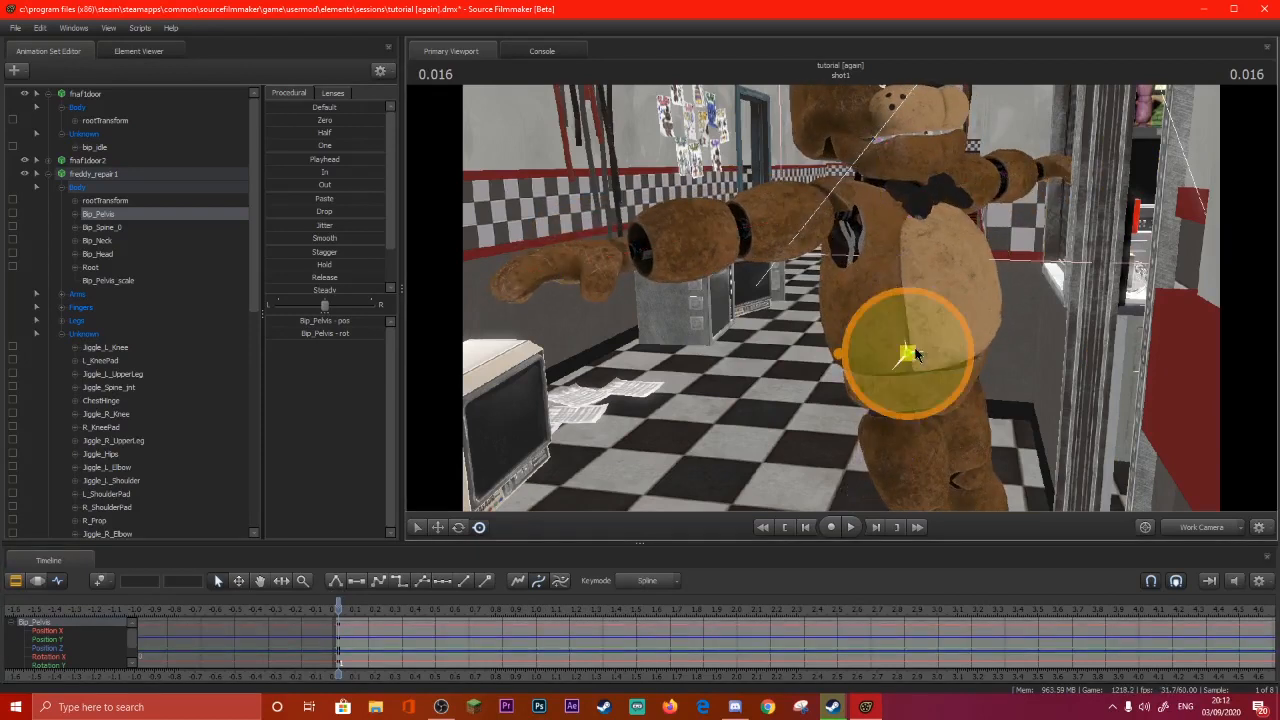
{"action": "key", "text": "ctrl+z"}
{"action": "key", "text": "ctrl+z"}
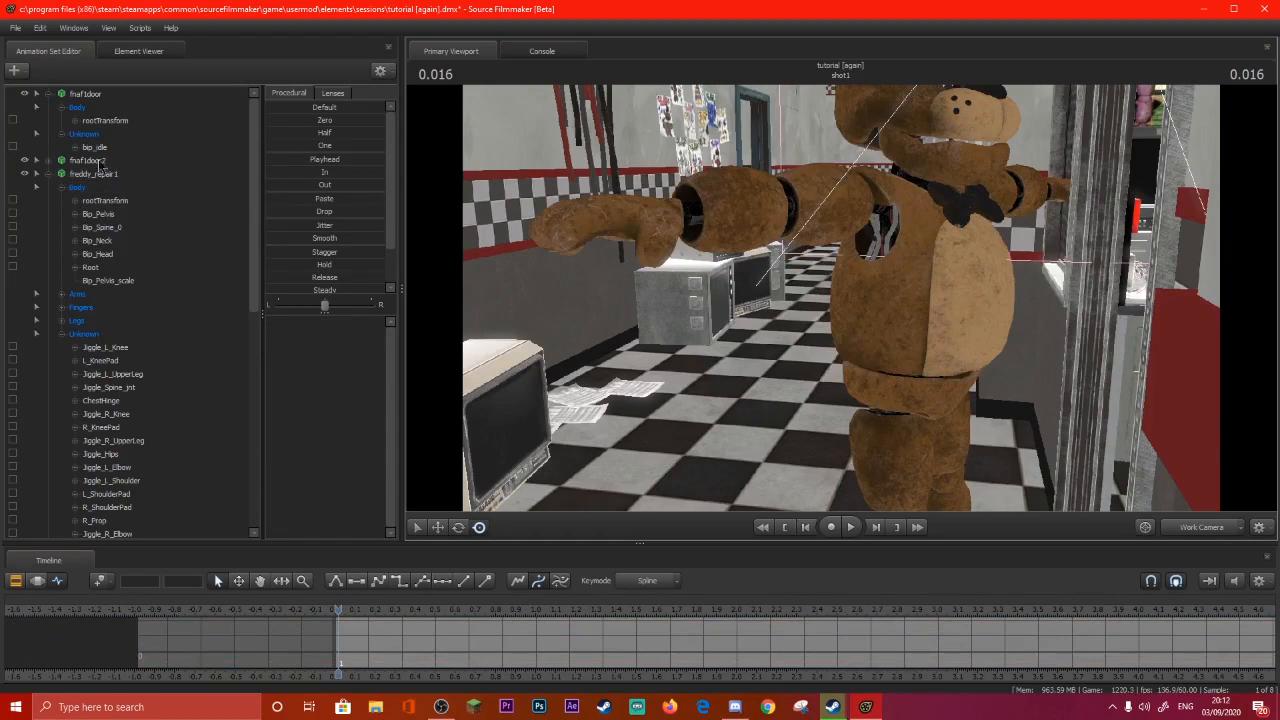
Apply the universal v3 rig script to freddy_repair1 again and select its rig_pelvis control.
{"action": "right_click", "coordinate": [112, 177]}
{"action": "mouse_move", "coordinate": [150, 320]}
{"action": "left_click", "coordinate": [271, 377]}
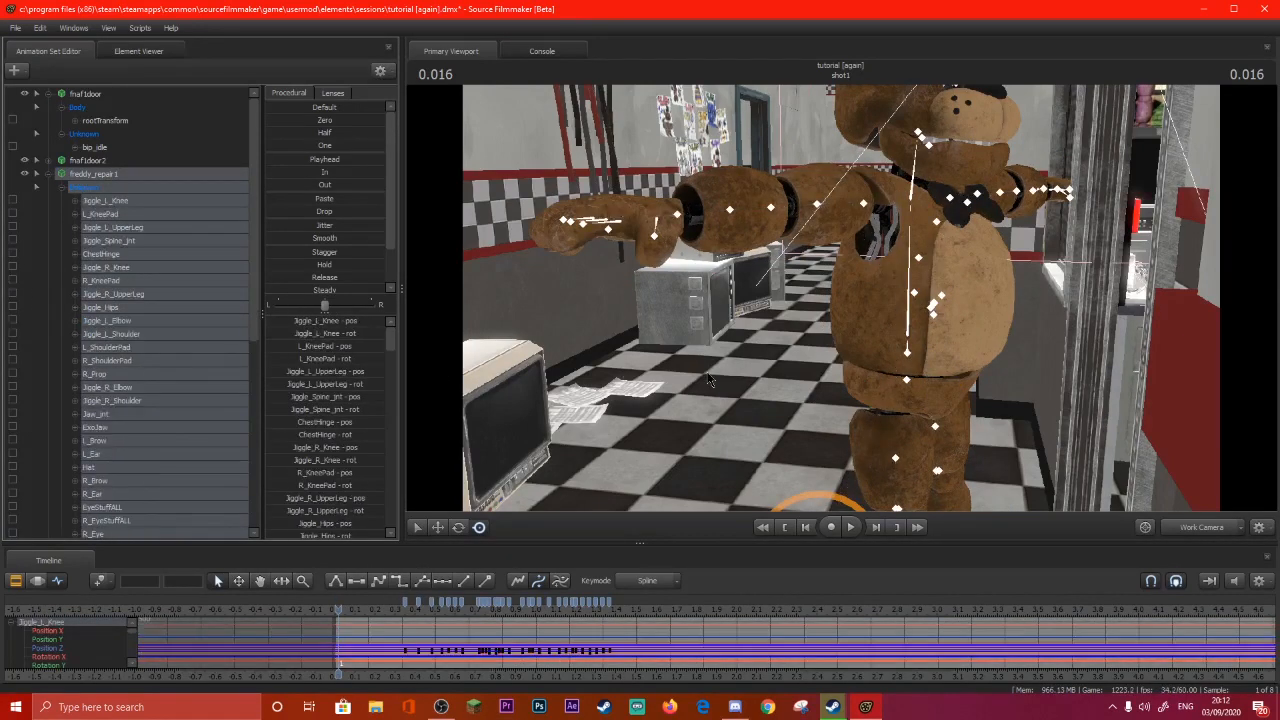
{"action": "left_click", "coordinate": [909, 354], "text": "ctrl"}
{"action": "left_click_drag", "start_coordinate": [909, 354], "coordinate": [842, 305]}
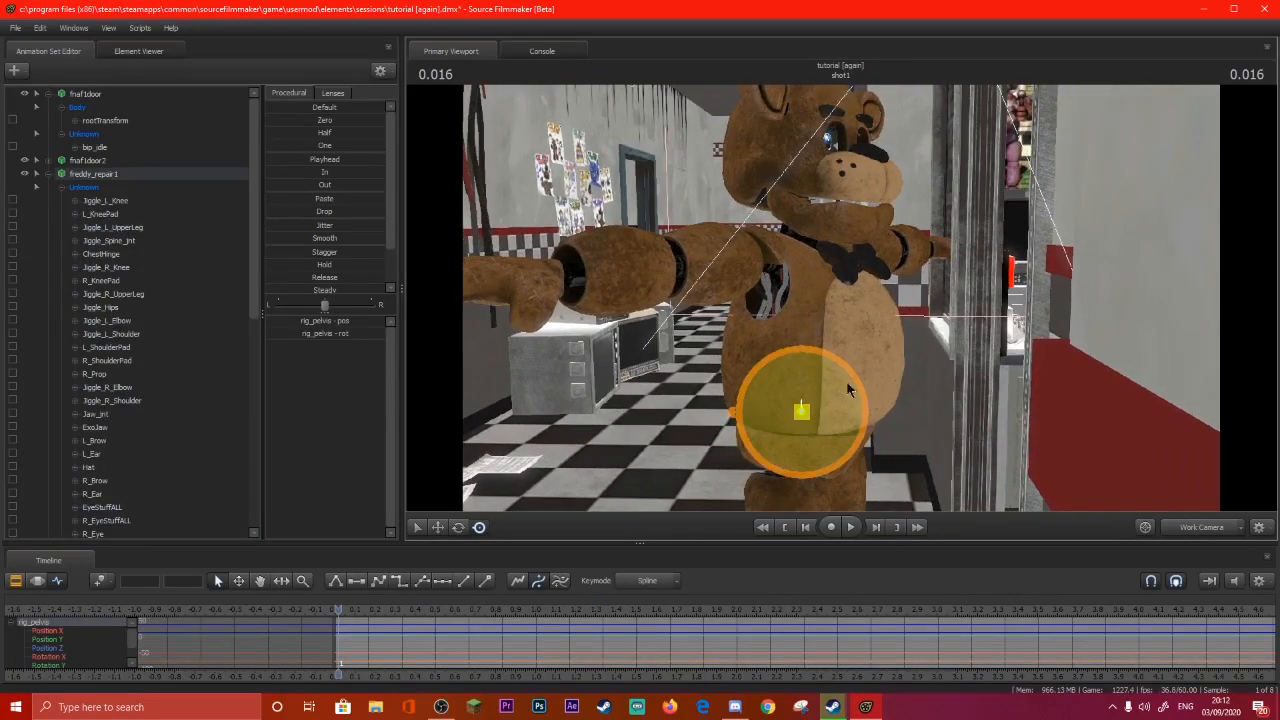
Keyframe rig_pelvis at 0.233 while the door is closing and step the playhead forward to 0.400.
{"action": "key", "text": "space"}
{"action": "key", "text": "space"}
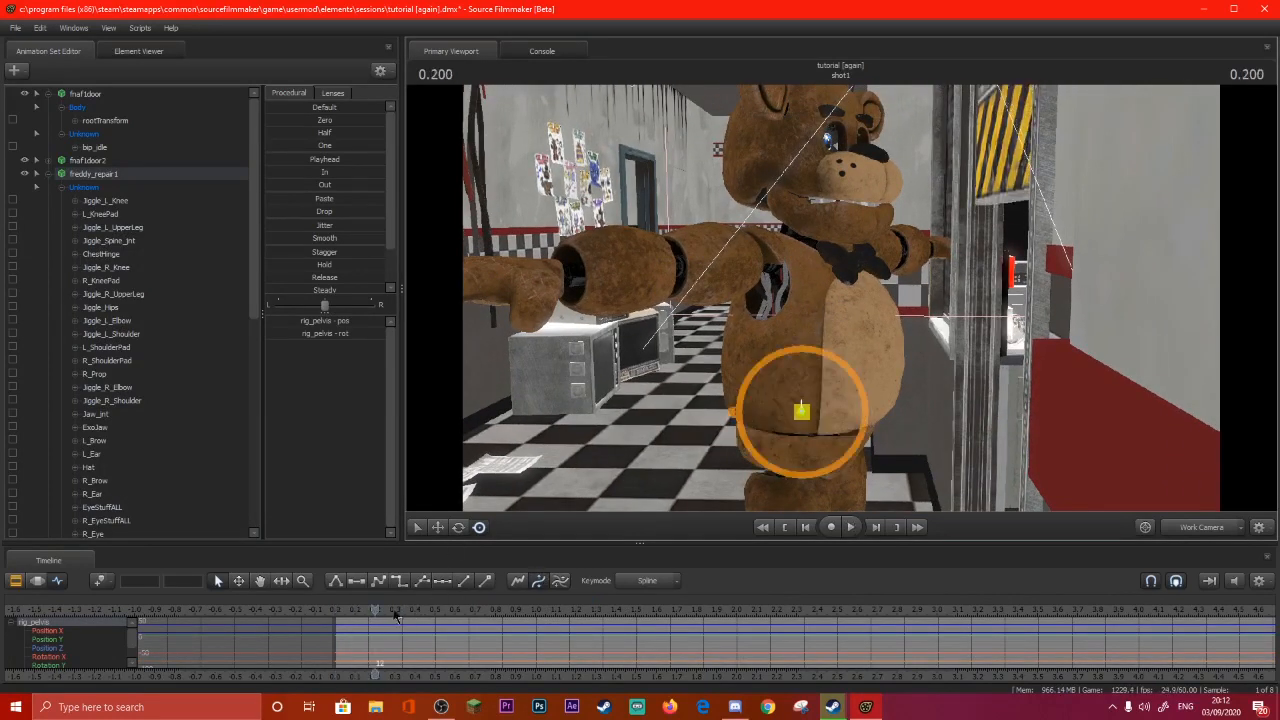
{"action": "mouse_move", "coordinate": [375, 611]}
{"action": "left_mouse_down"}
{"action": "mouse_move", "coordinate": [360, 611]}
{"action": "mouse_move", "coordinate": [382, 610]}
{"action": "left_mouse_up"}
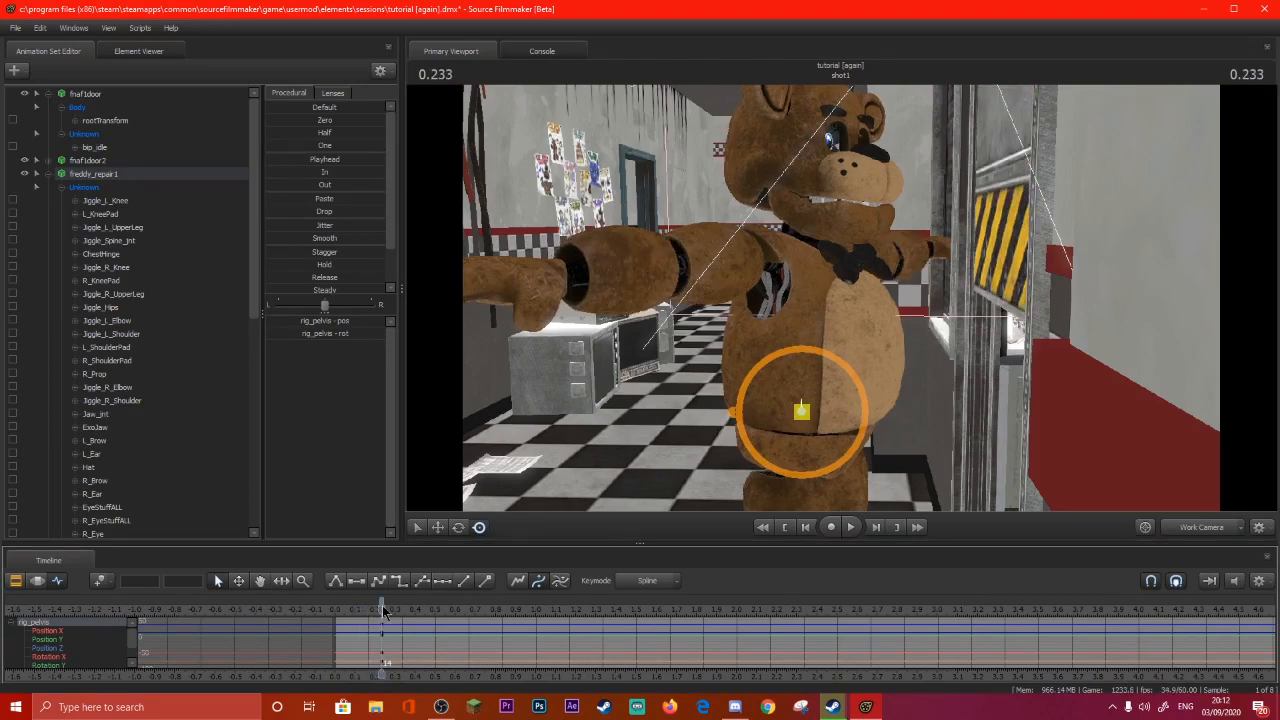
{"action": "key", "text": "Right"}
{"action": "key", "text": "Right"}
{"action": "key", "text": "Right"}
{"action": "key", "text": "Right"}
{"action": "key", "text": "Right"}
{"action": "key", "text": "Right"}
{"action": "key", "text": "Right"}
{"action": "key", "text": "Right"}
{"action": "key", "text": "Right"}
{"action": "key", "text": "Right"}
{"action": "key", "text": "Right"}
{"action": "key", "text": "Right"}
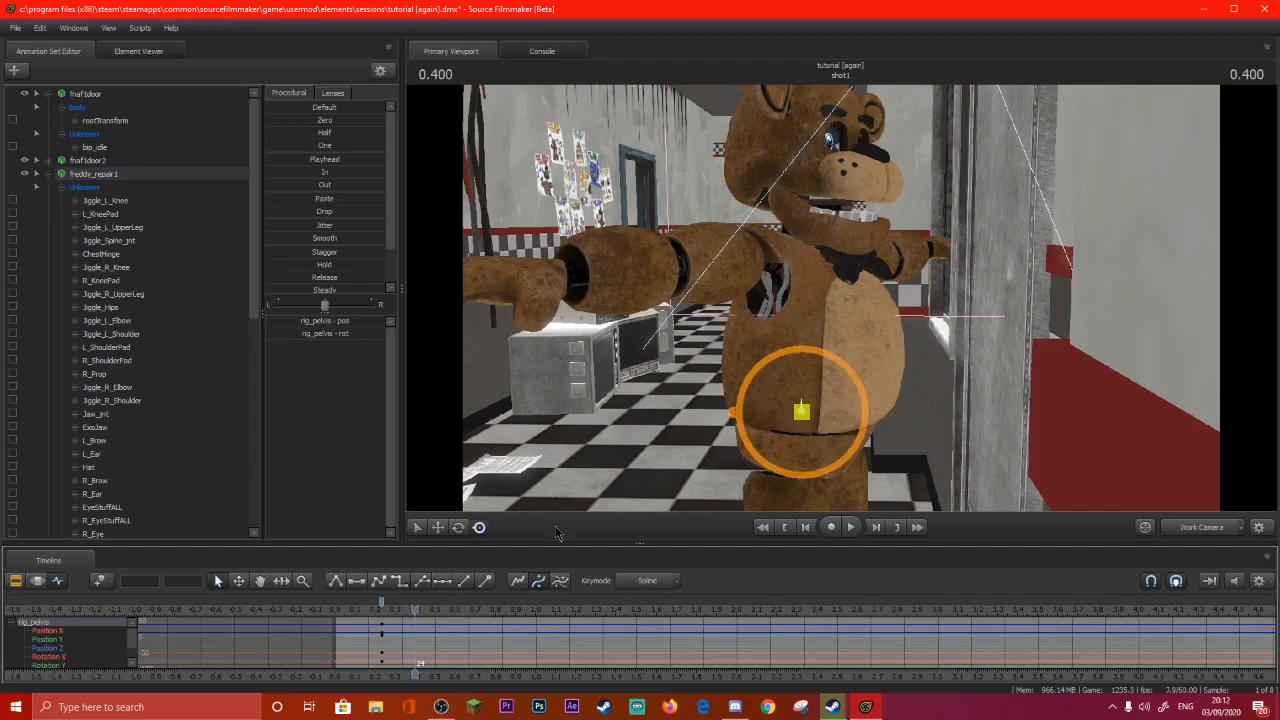
Return to 0.233, shift and turn the bear's body away from the door using rig_pelvis, and advance to 0.400.
{"action": "left_click_drag", "start_coordinate": [391, 606], "coordinate": [381, 606]}
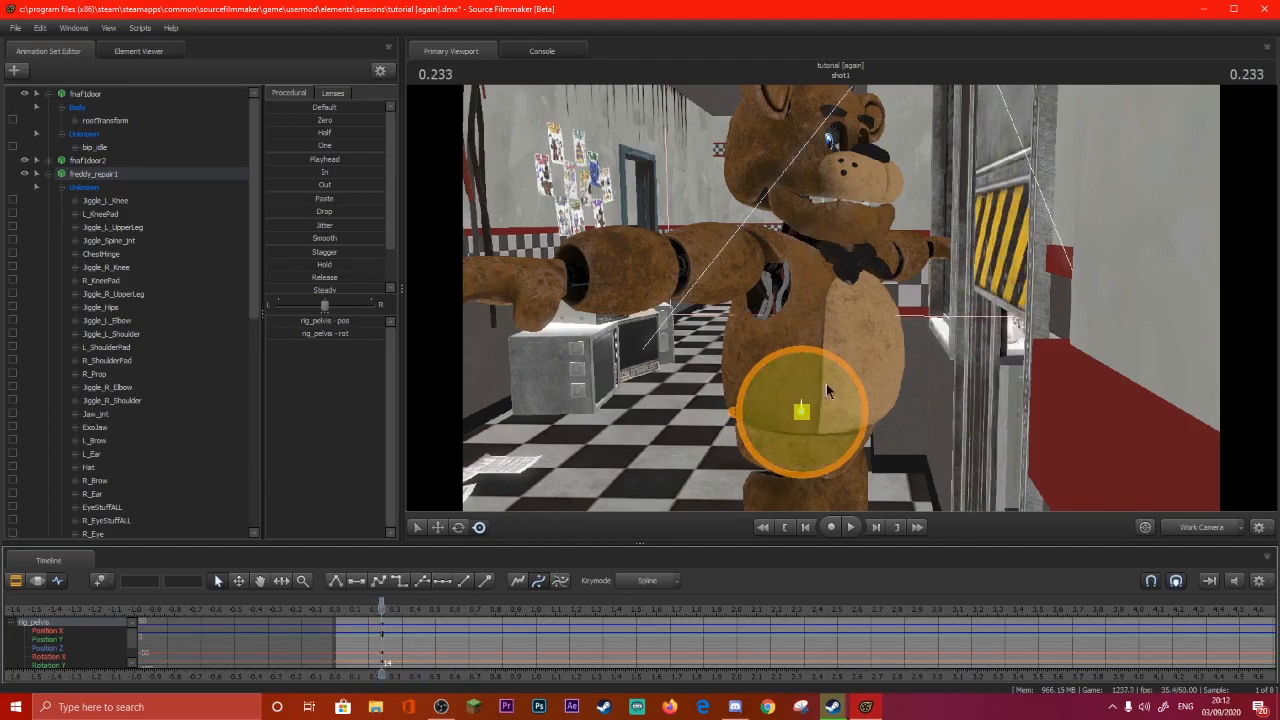
{"action": "left_click_drag", "start_coordinate": [783, 410], "coordinate": [729, 376]}
{"action": "key", "text": "Right"}
{"action": "key", "text": "Right"}
{"action": "key", "text": "Right"}
{"action": "key", "text": "Right"}
{"action": "key", "text": "Right"}
{"action": "key", "text": "Right"}
{"action": "key", "text": "Right"}
{"action": "key", "text": "Right"}
{"action": "key", "text": "Right"}
{"action": "key", "text": "Right"}
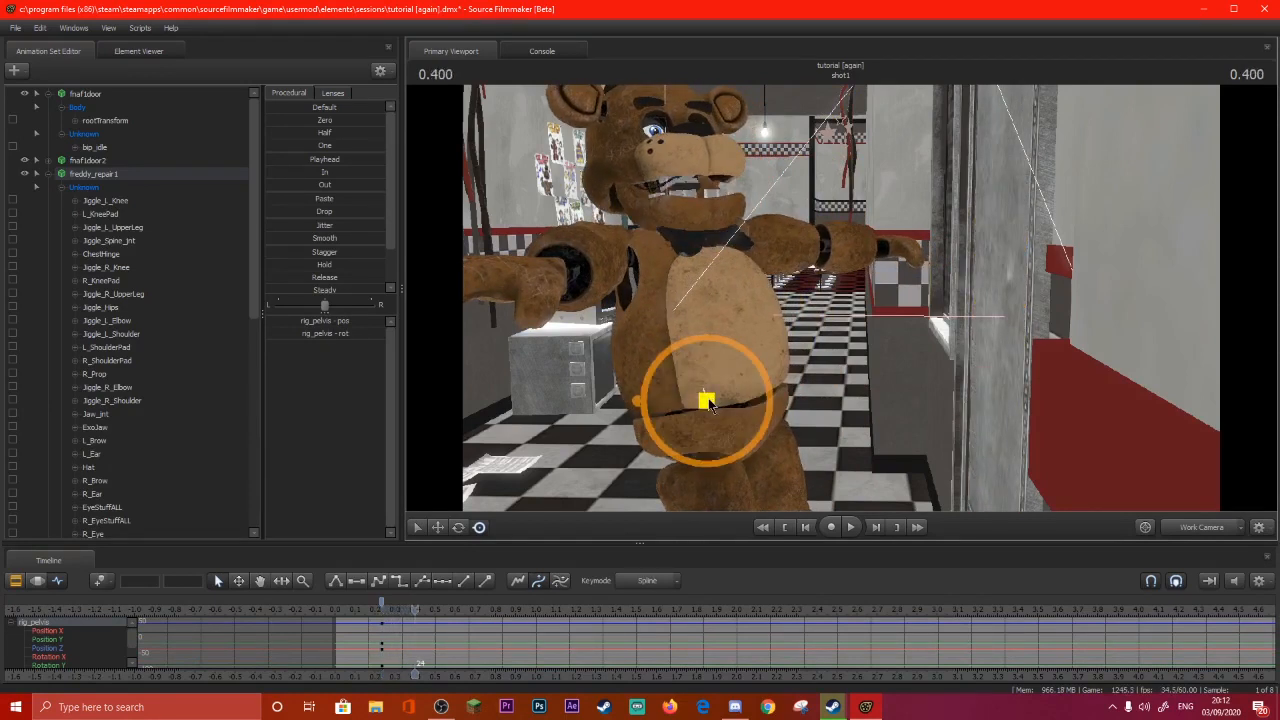
Move and rotate rig_pelvis toward the door at about 0.43, and play the move back from the start.
{"action": "key", "text": "Right"}
{"action": "left_click_drag", "start_coordinate": [706, 400], "coordinate": [779, 420]}
{"action": "left_click_drag", "start_coordinate": [818, 380], "coordinate": [815, 405]}
{"action": "left_click_drag", "start_coordinate": [767, 442], "coordinate": [812, 436]}
{"action": "left_click_drag", "start_coordinate": [416, 615], "coordinate": [332, 617]}
{"action": "key", "text": "space"}
{"action": "key", "text": "space"}
Add small settling keyframes to rig_pelvis between about 0.5 and 0.65, and play back the result.
{"action": "left_click_drag", "start_coordinate": [418, 603], "coordinate": [422, 601]}
{"action": "key", "text": "Right"}
{"action": "key", "text": "Right"}
{"action": "key", "text": "Right"}
{"action": "key", "text": "Right"}
{"action": "key", "text": "Right"}
{"action": "left_click_drag", "start_coordinate": [801, 407], "coordinate": [816, 409]}
{"action": "key", "text": "Right"}
{"action": "key", "text": "Right"}
{"action": "key", "text": "Right"}
{"action": "key", "text": "Right"}
{"action": "key", "text": "Right"}
{"action": "key", "text": "Right"}
{"action": "key", "text": "Right"}
{"action": "key", "text": "Right"}
{"action": "key", "text": "Right"}
{"action": "key", "text": "Right"}
{"action": "key", "text": "Right"}
{"action": "left_click_drag", "start_coordinate": [369, 603], "coordinate": [347, 603]}
{"action": "key", "text": "space"}
{"action": "key", "text": "space"}
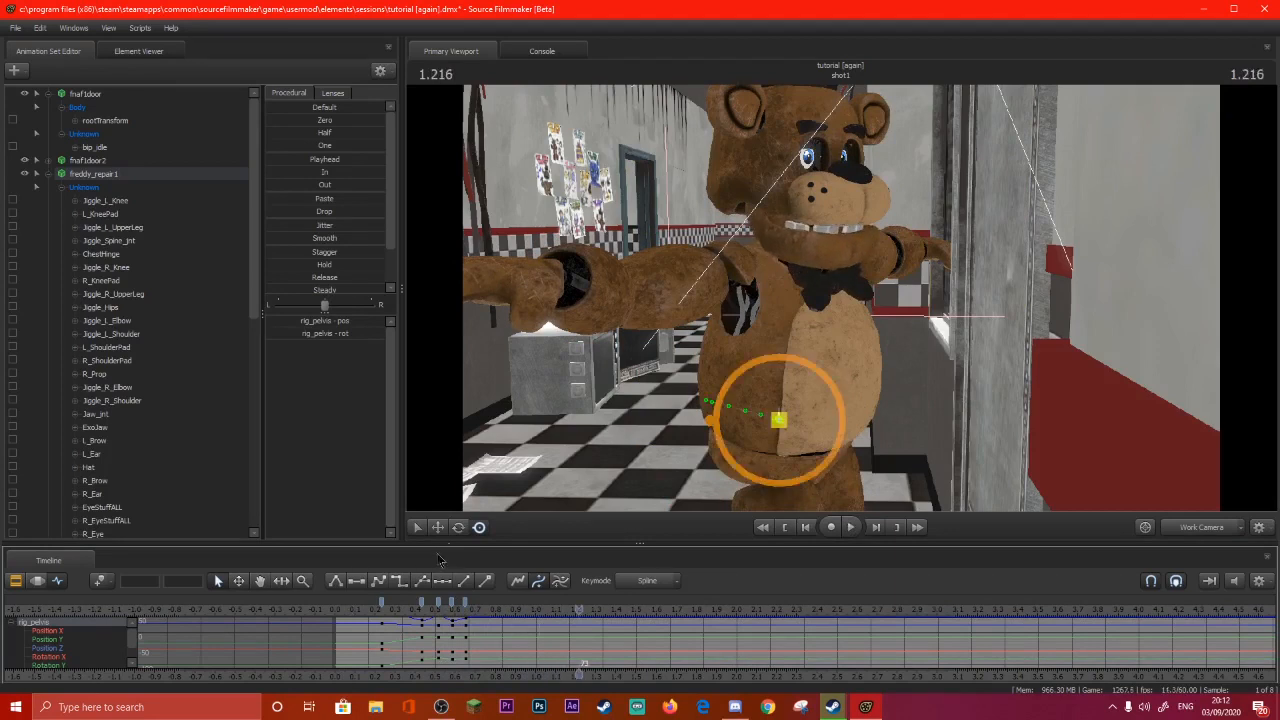
Smooth the rig_pelvis motion across the whole timeline in the Motion Editor.
{"action": "right_click", "coordinate": [468, 607]}
{"action": "left_click", "coordinate": [470, 625]}
{"action": "left_click_drag", "start_coordinate": [583, 610], "coordinate": [409, 607]}
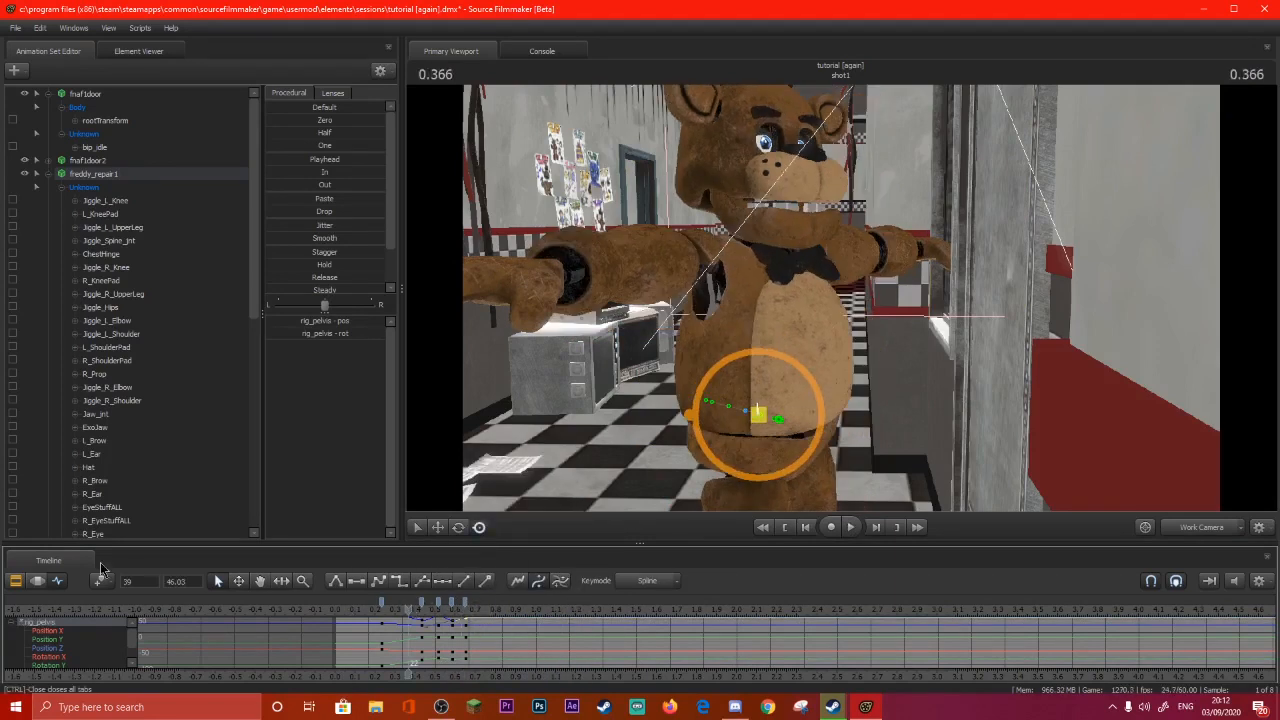
{"action": "left_click", "coordinate": [37, 581]}
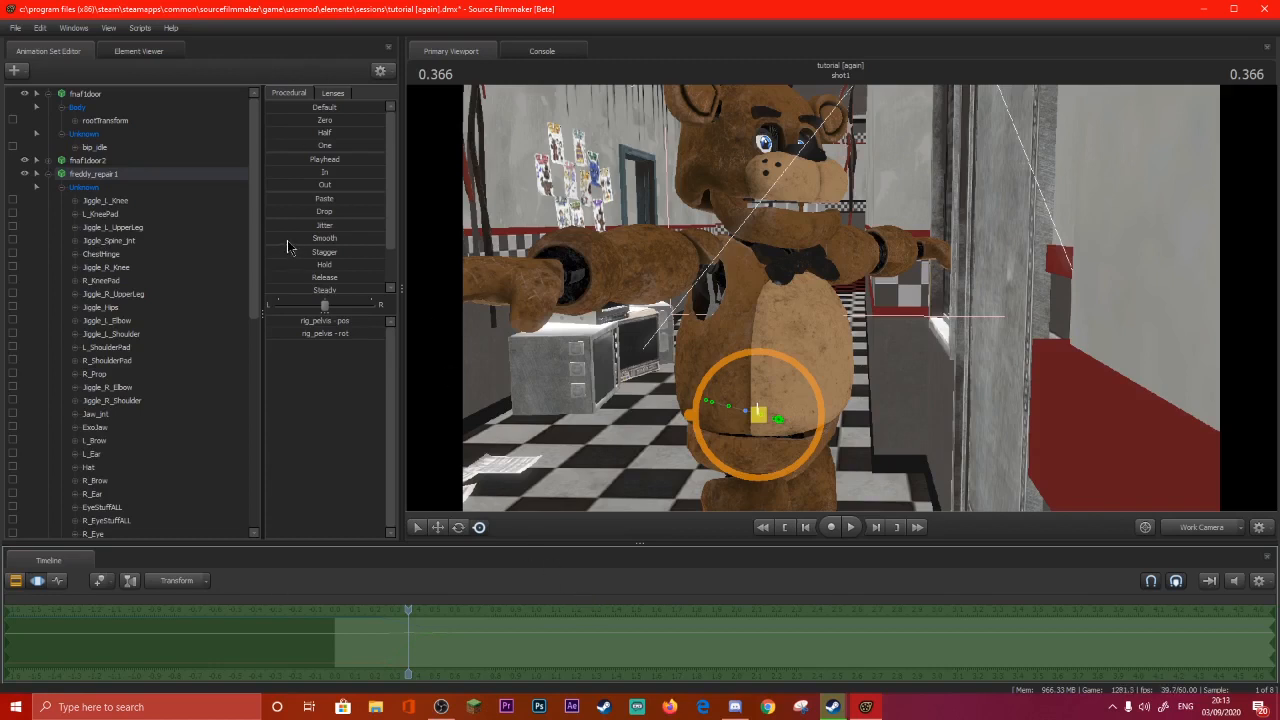
{"action": "left_click_drag", "start_coordinate": [278, 241], "coordinate": [310, 241]}
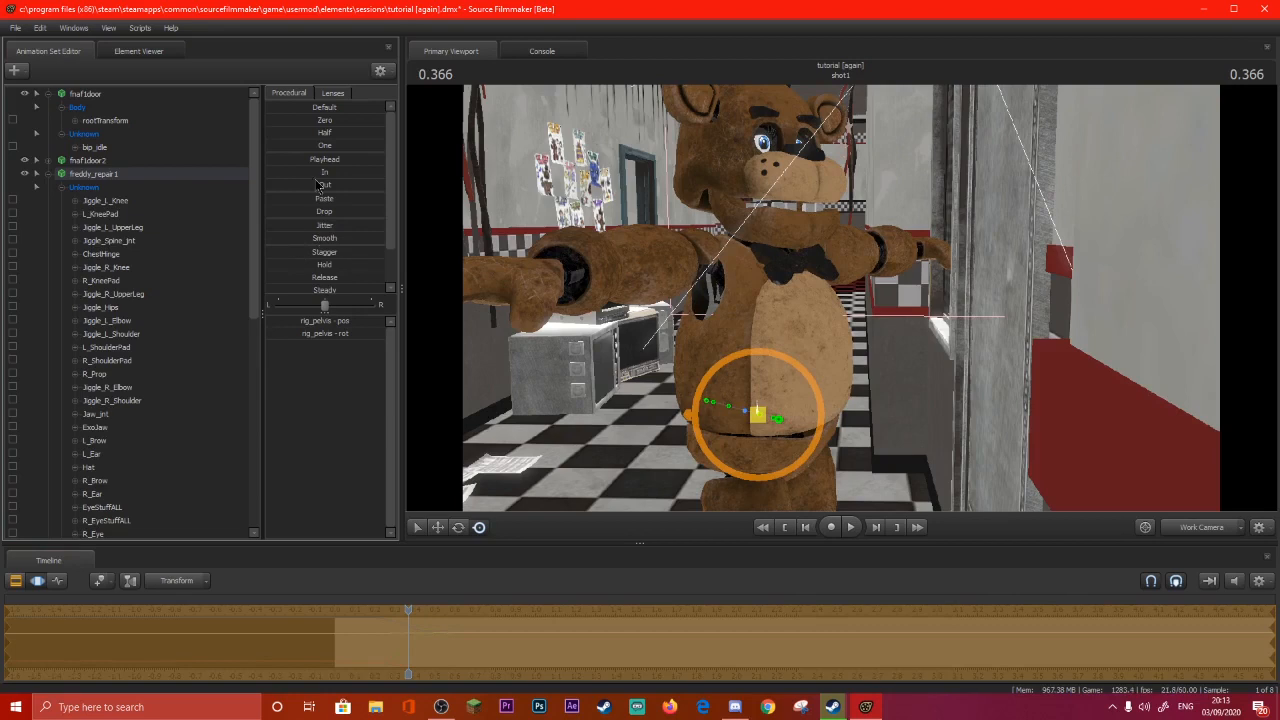
{"action": "left_click_drag", "start_coordinate": [290, 245], "coordinate": [310, 245]}
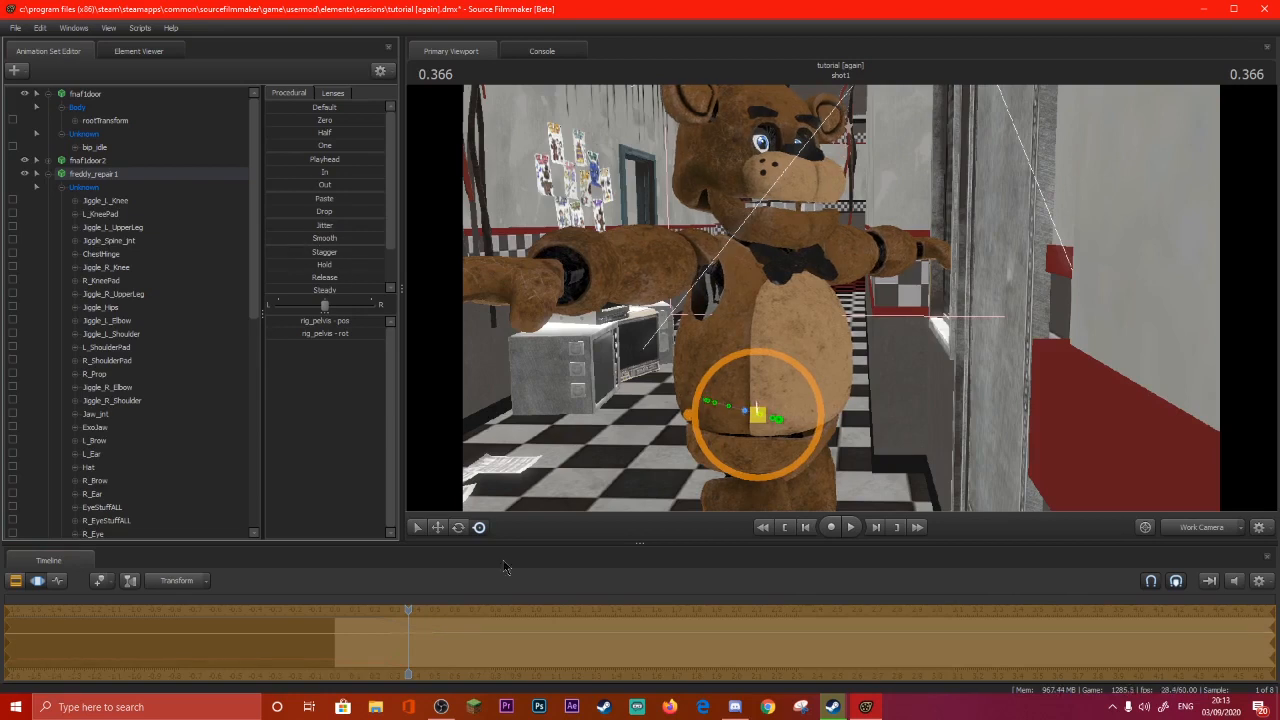
Play the shot several times from the start to check how the smoothed pelvis motion fits the closing door.
{"action": "left_click_drag", "start_coordinate": [407, 609], "coordinate": [335, 609]}
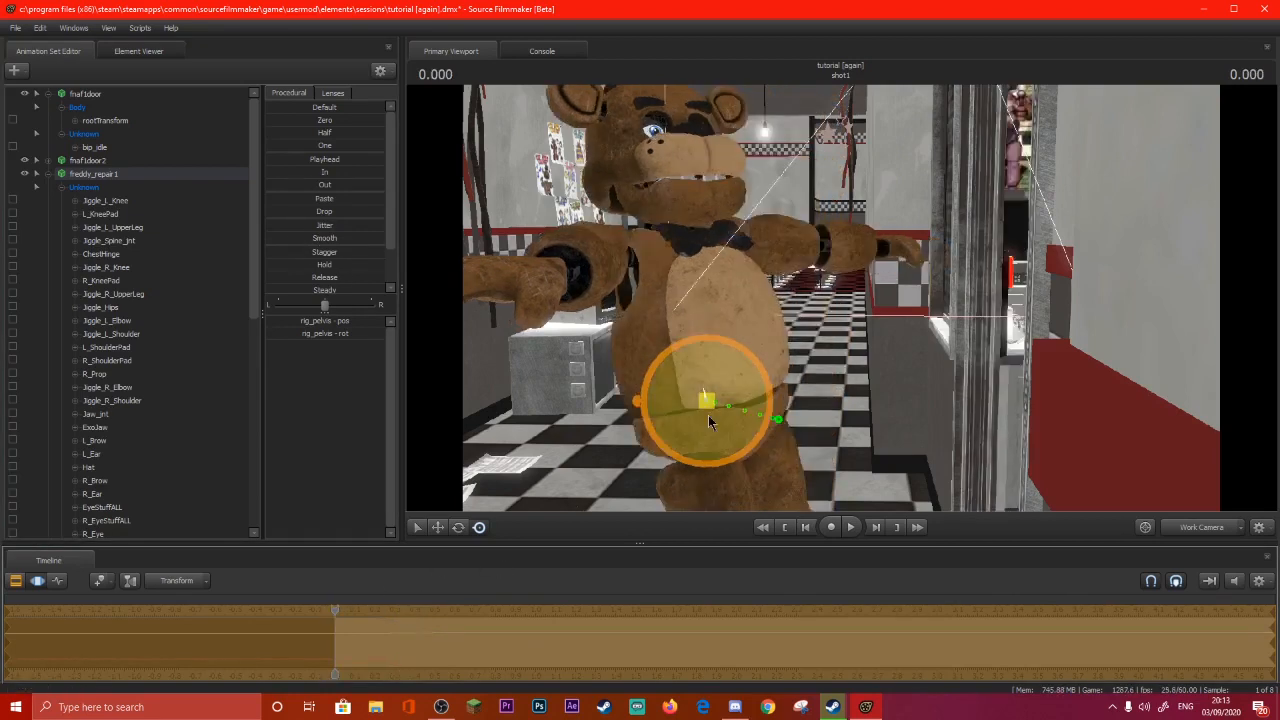
{"action": "key", "text": "space"}
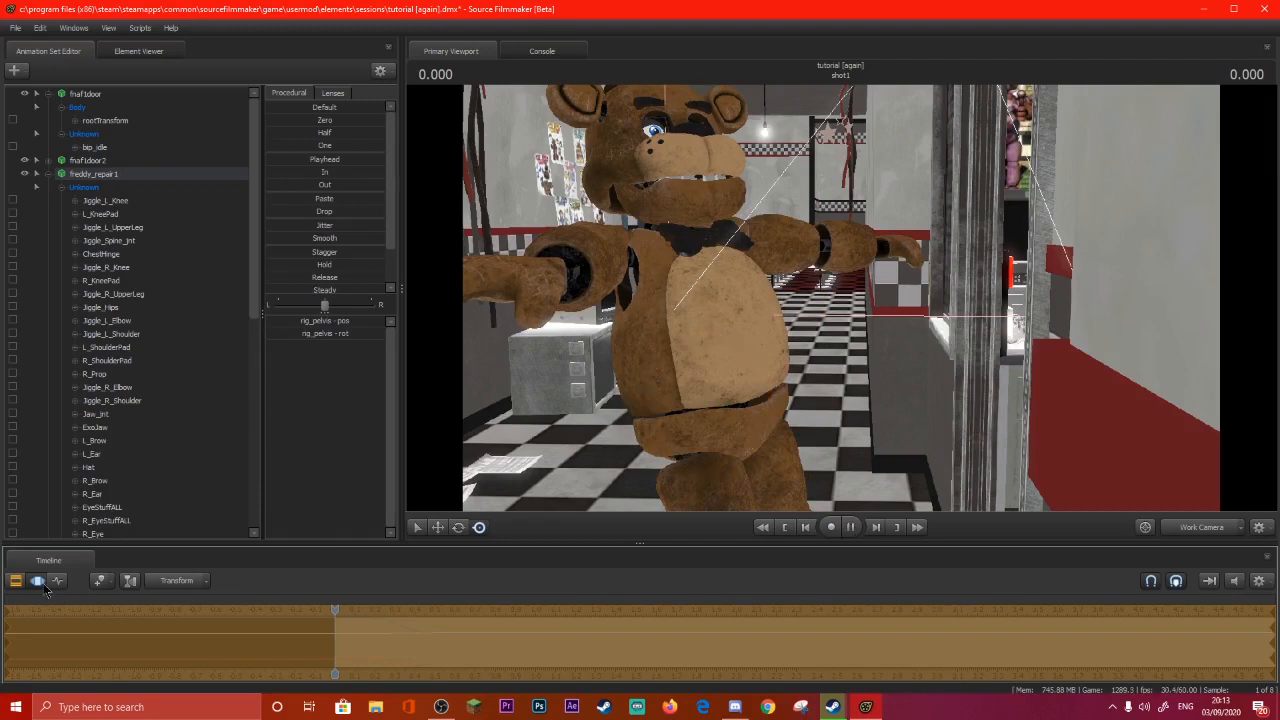
{"action": "key", "text": "space"}
{"action": "left_click_drag", "start_coordinate": [540, 611], "coordinate": [342, 613]}
{"action": "key", "text": "space"}
{"action": "key", "text": "space"}
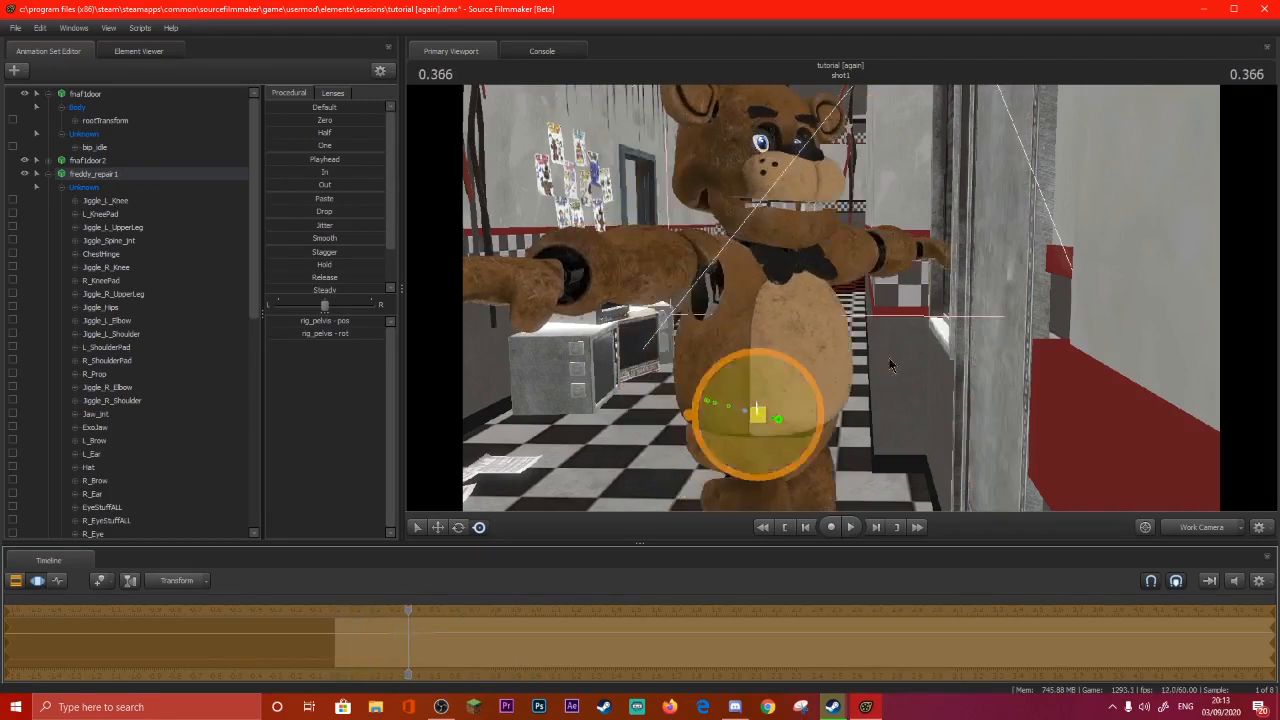
{"action": "key", "text": "space"}
{"action": "key", "text": "space"}
{"action": "left_click_drag", "start_coordinate": [485, 603], "coordinate": [292, 597]}
{"action": "key", "text": "space"}
{"action": "key", "text": "space"}
In the Graph Editor, keyframe rig_pelvis at 0.833, and lower it slightly with a small rotation at 1.283.
{"action": "left_click", "coordinate": [57, 581]}
{"action": "key", "text": "space"}
{"action": "key", "text": "space"}
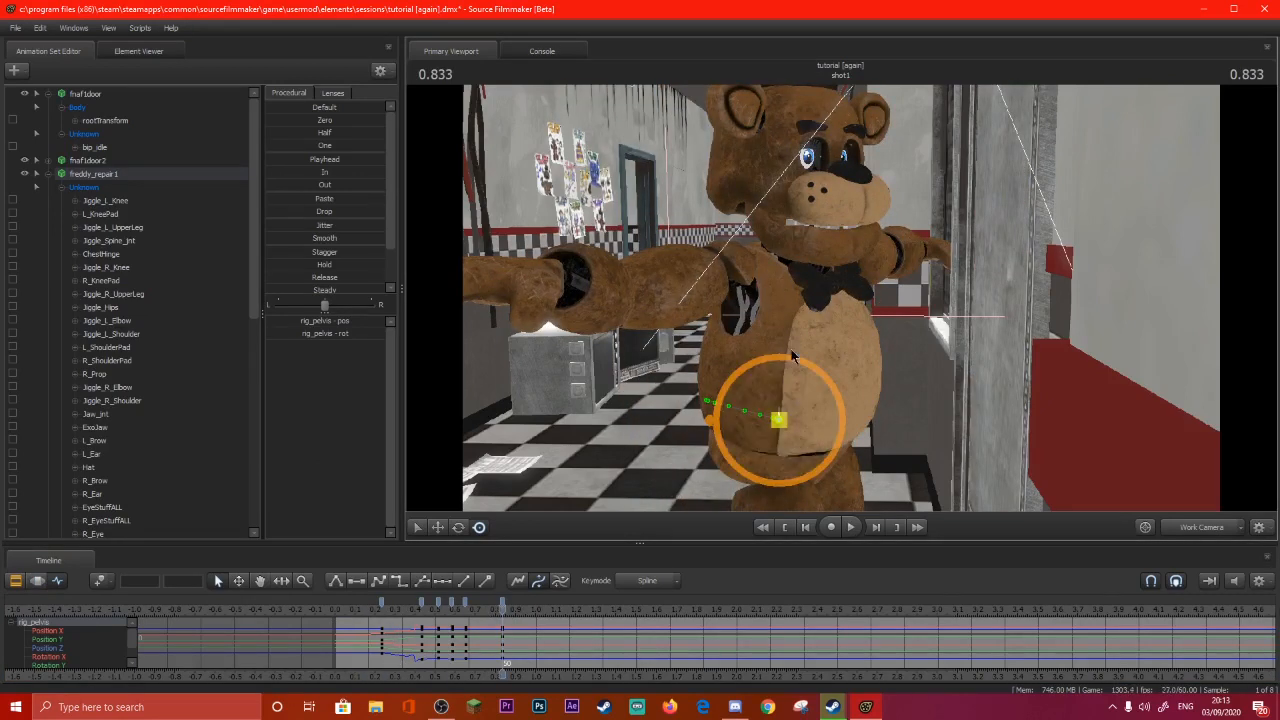
{"action": "left_click", "coordinate": [437, 527]}
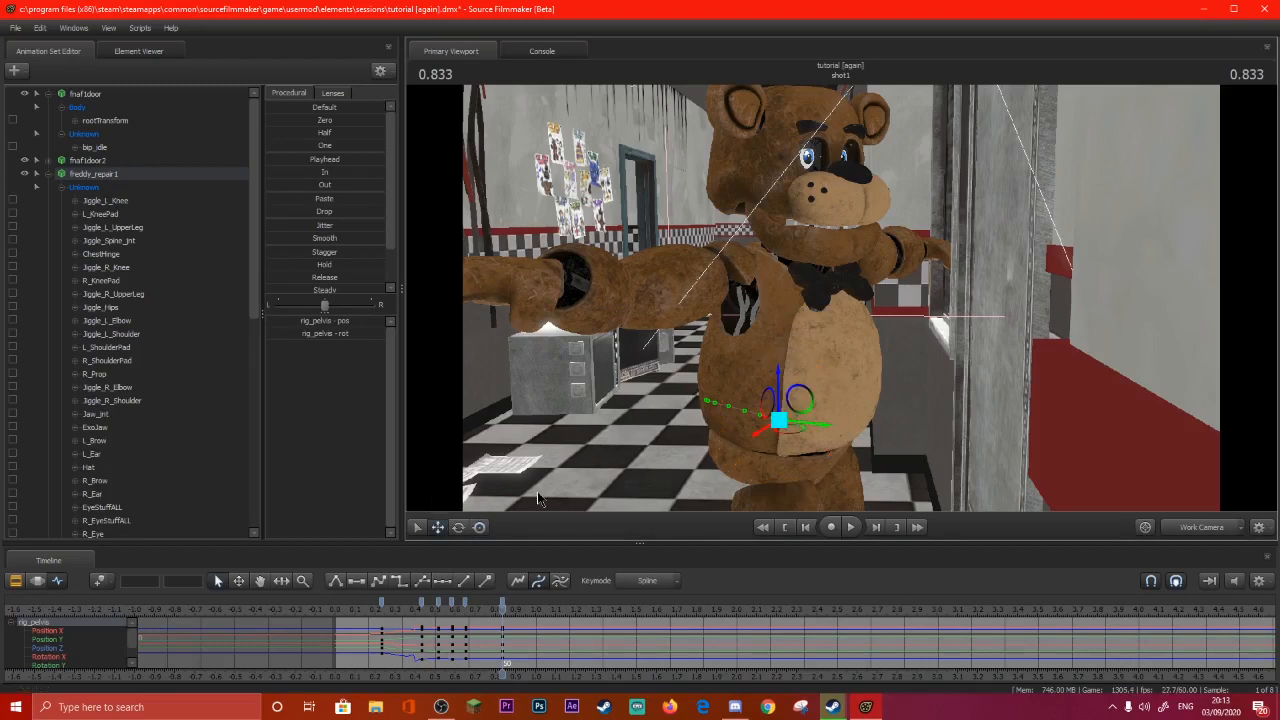
{"action": "key", "text": "space"}
{"action": "key", "text": "space"}
{"action": "key", "text": "space"}
{"action": "key", "text": "space"}
{"action": "left_click_drag", "start_coordinate": [779, 379], "coordinate": [780, 384]}
{"action": "key", "text": "e"}
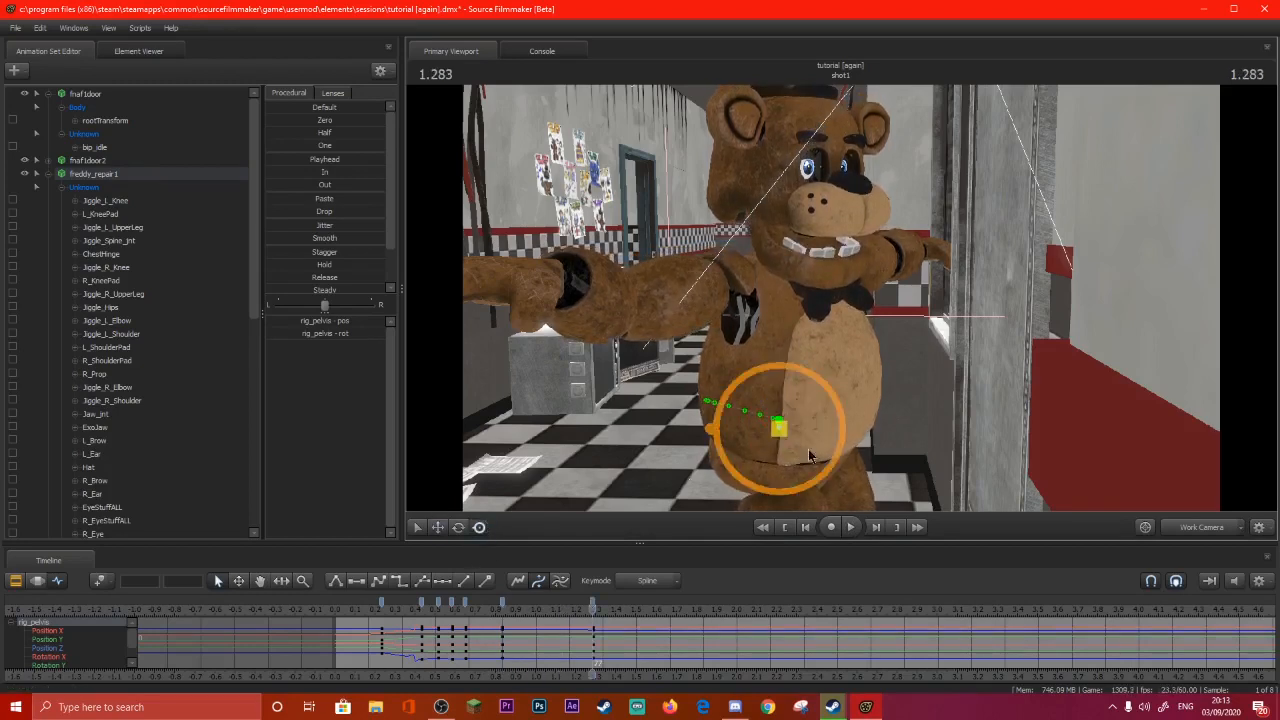
{"action": "left_click_drag", "start_coordinate": [826, 434], "coordinate": [823, 440]}
Play back the shot to check the pelvis settling downward after the turn.
{"action": "left_click_drag", "start_coordinate": [595, 607], "coordinate": [412, 605]}
{"action": "key", "text": "space"}
{"action": "key", "text": "space"}
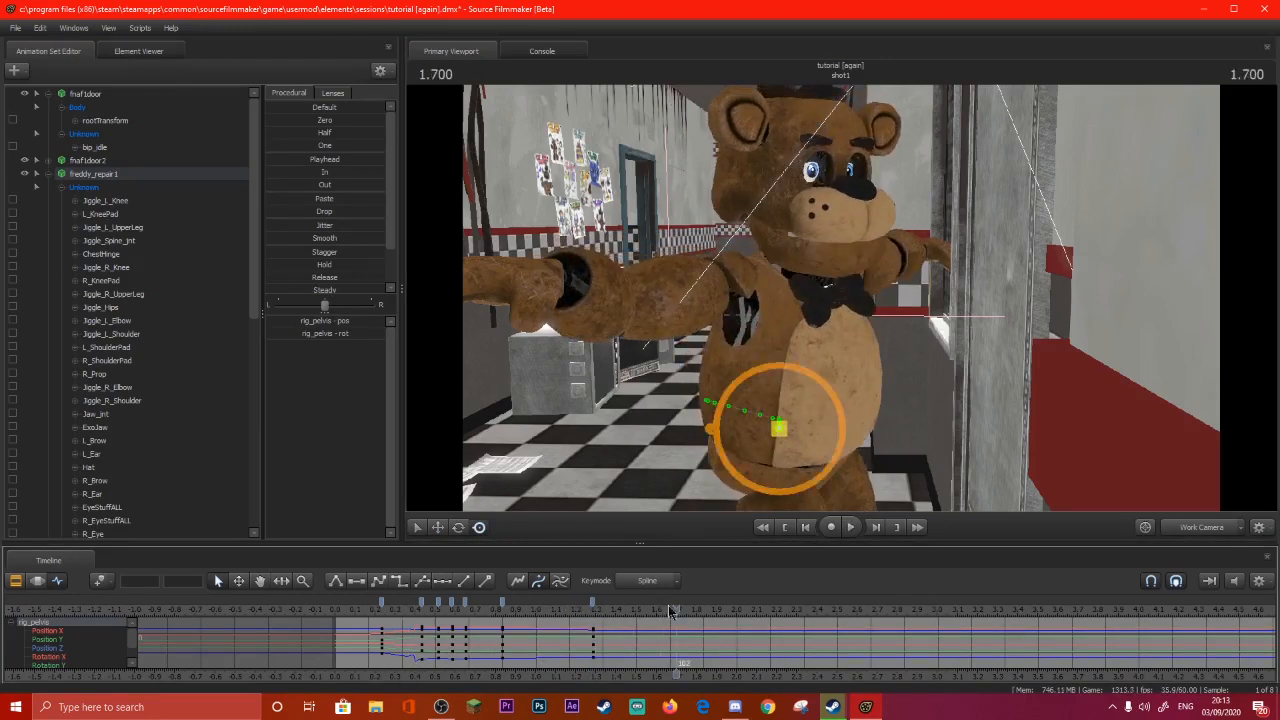
{"action": "key", "text": "space"}
{"action": "key", "text": "space"}
Select rig_spine_0 and keyframe a slight backward rotation of the upper body at 0.200.
{"action": "left_click", "coordinate": [788, 347], "text": "ctrl"}
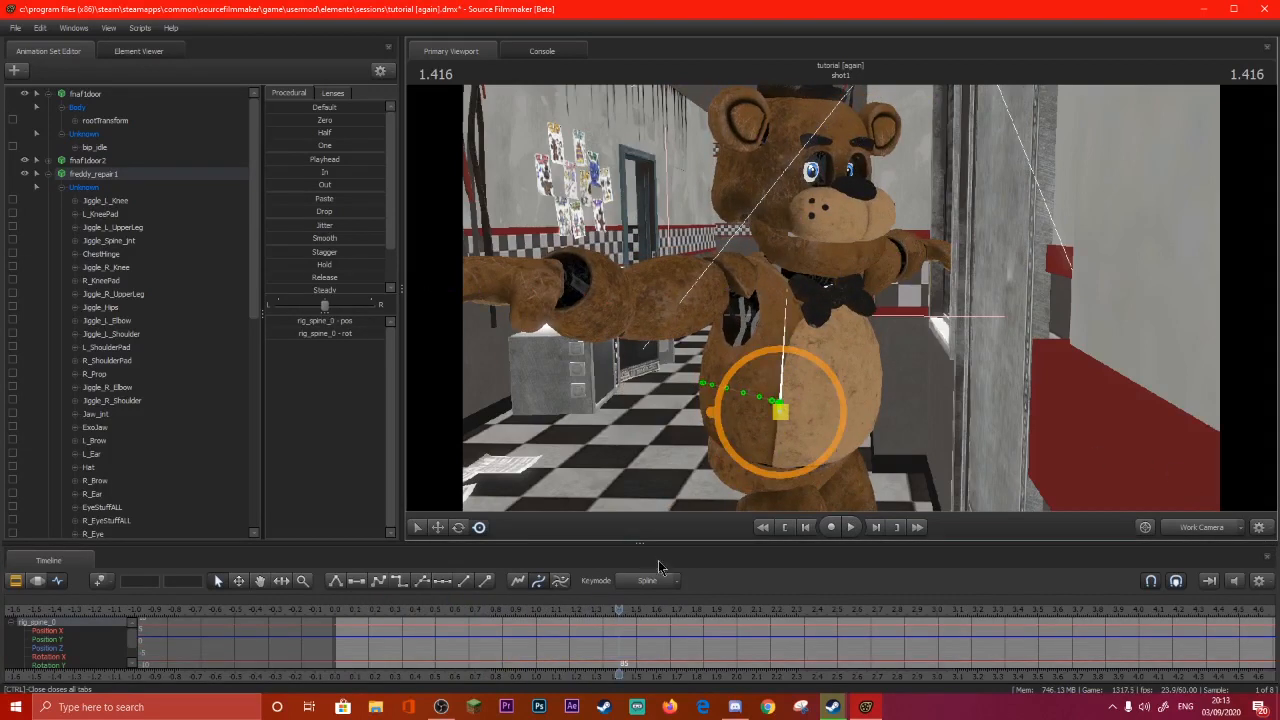
{"action": "left_click_drag", "start_coordinate": [492, 609], "coordinate": [344, 617]}
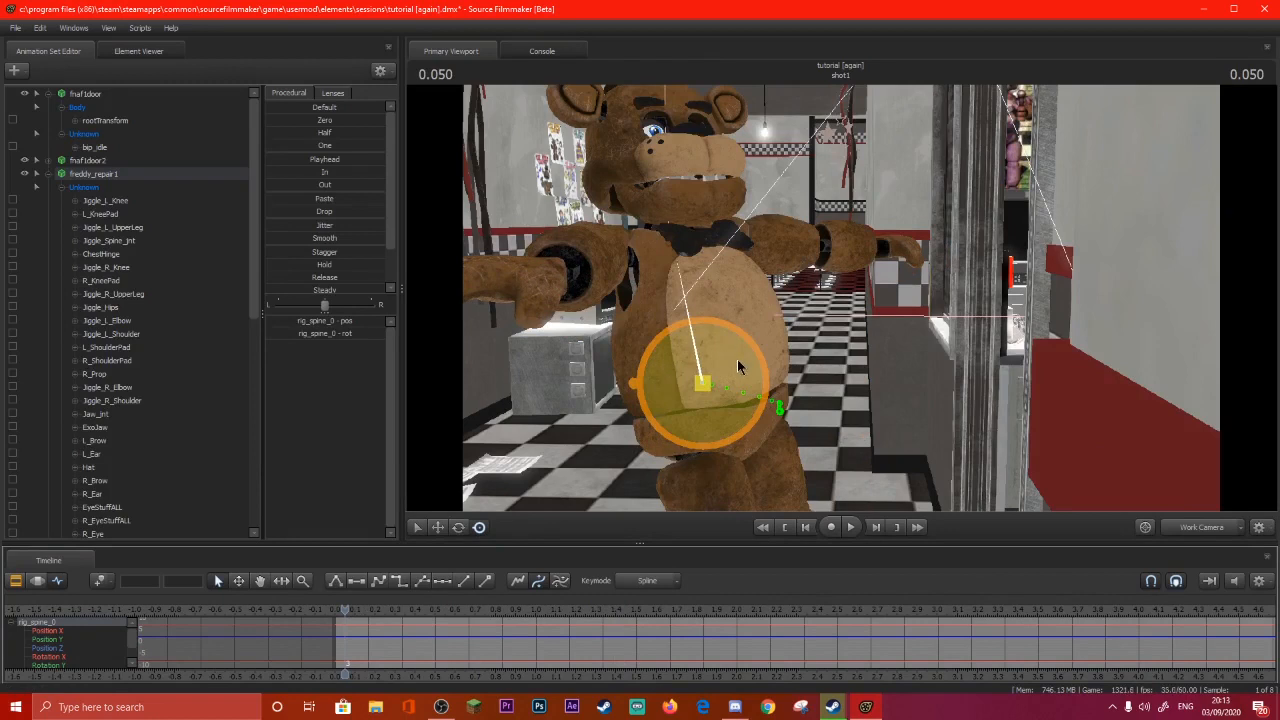
{"action": "key", "text": "space"}
{"action": "key", "text": "space"}
{"action": "left_click_drag", "start_coordinate": [738, 360], "coordinate": [736, 351]}
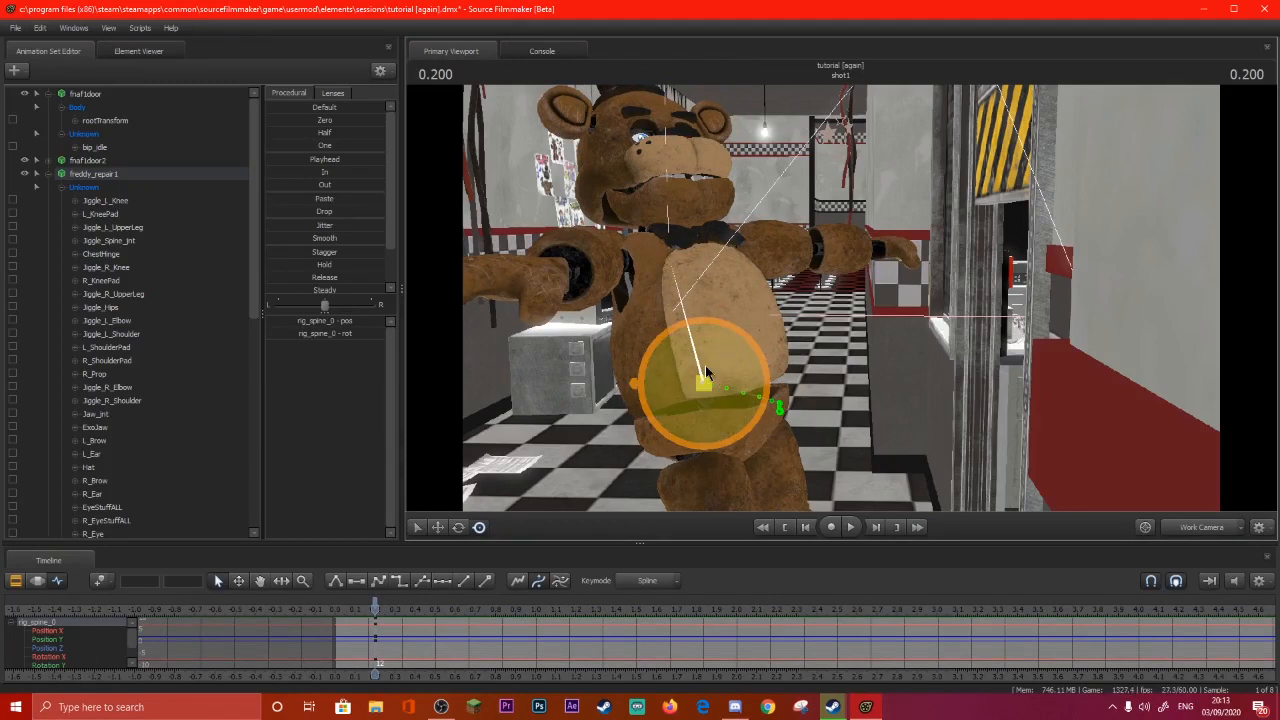
Advance to 0.500 and rotate rig_spine_0 so the upper body leans toward the door.
{"action": "key", "text": "space"}
{"action": "key", "text": "Right"}
{"action": "key", "text": "Right"}
{"action": "key", "text": "Right"}
{"action": "key", "text": "Right"}
{"action": "key", "text": "Right"}
{"action": "left_click_drag", "start_coordinate": [826, 397], "coordinate": [830, 427]}
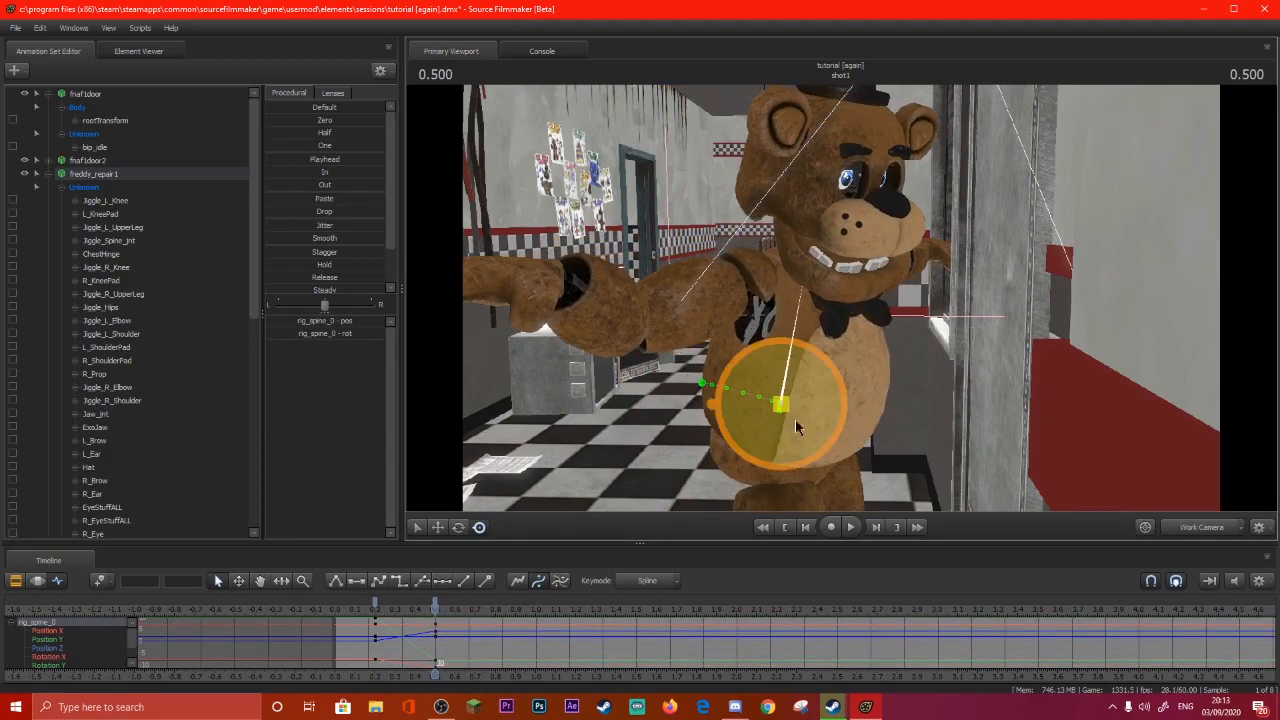
Rotate rig_spine_0 slightly at 0.583 and about 0.67 to start settling the upper body.
{"action": "key", "text": "Right"}
{"action": "key", "text": "Right"}
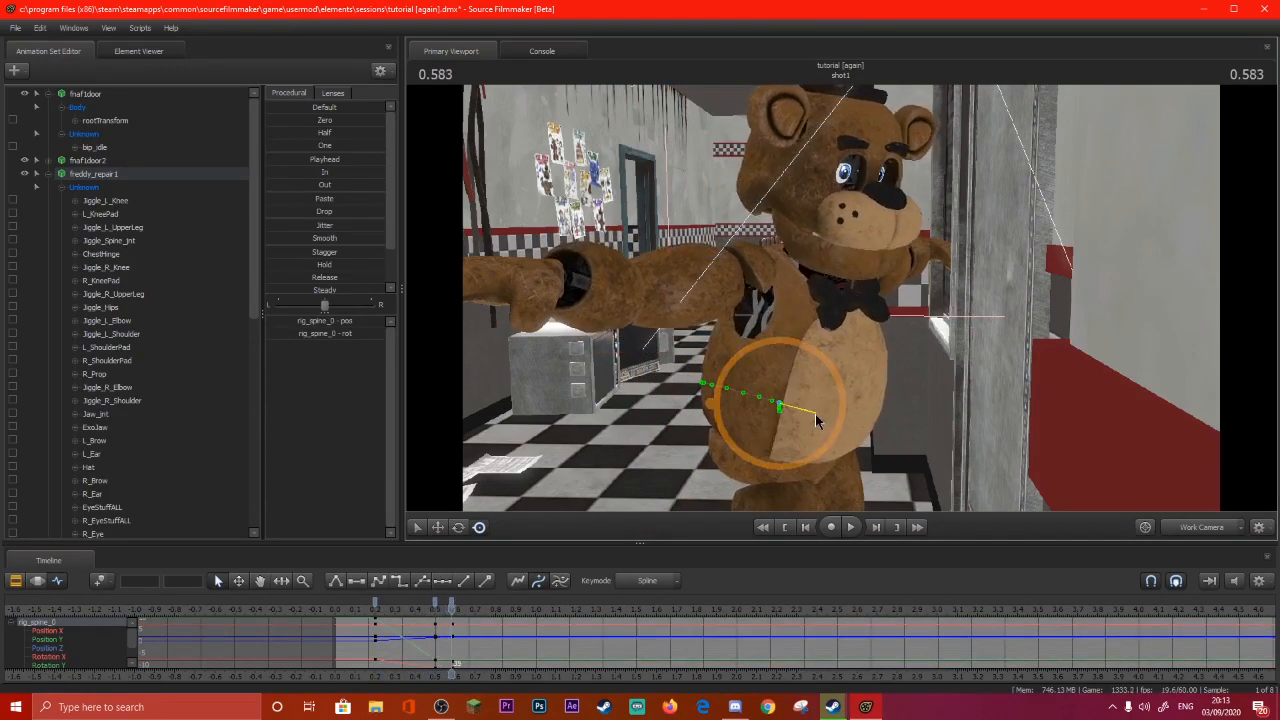
{"action": "key", "text": "Right"}
{"action": "key", "text": "Right"}
{"action": "key", "text": "Right"}
{"action": "key", "text": "Right"}
{"action": "key", "text": "Right"}
{"action": "mouse_move", "coordinate": [816, 411]}
{"action": "left_mouse_down"}
{"action": "mouse_move", "coordinate": [818, 400]}
{"action": "mouse_move", "coordinate": [814, 425]}
{"action": "left_mouse_up"}
Keep adding small rig_spine_0 settling keyframes at intervals from about 0.8 to 1.3.
{"action": "key", "text": "Right"}
{"action": "key", "text": "Right"}
{"action": "key", "text": "Right"}
{"action": "key", "text": "Right"}
{"action": "key", "text": "Right"}
{"action": "key", "text": "Right"}
{"action": "key", "text": "Right"}
{"action": "key", "text": "Right"}
{"action": "key", "text": "Right"}
{"action": "key", "text": "Right"}
{"action": "key", "text": "Right"}
{"action": "key", "text": "Right"}
{"action": "key", "text": "Right"}
{"action": "key", "text": "Right"}
{"action": "key", "text": "Right"}
{"action": "key", "text": "Right"}
{"action": "key", "text": "Right"}
{"action": "key", "text": "Right"}
{"action": "key", "text": "Right"}
{"action": "key", "text": "Right"}
{"action": "key", "text": "Right"}
{"action": "key", "text": "Right"}
{"action": "key", "text": "Right"}
{"action": "key", "text": "Right"}
{"action": "key", "text": "Right"}
{"action": "key", "text": "Right"}
{"action": "key", "text": "Right"}
{"action": "key", "text": "Right"}
{"action": "key", "text": "Right"}
{"action": "key", "text": "Right"}
{"action": "key", "text": "Right"}
{"action": "key", "text": "Right"}
{"action": "key", "text": "Right"}
{"action": "key", "text": "Right"}
{"action": "key", "text": "Right"}
{"action": "key", "text": "Right"}
{"action": "key", "text": "Right"}
{"action": "key", "text": "Right"}
{"action": "key", "text": "Right"}
Play the shot from the start to review the spine movement.
{"action": "left_click_drag", "start_coordinate": [606, 604], "coordinate": [434, 601]}
{"action": "key", "text": "space"}
{"action": "key", "text": "space"}
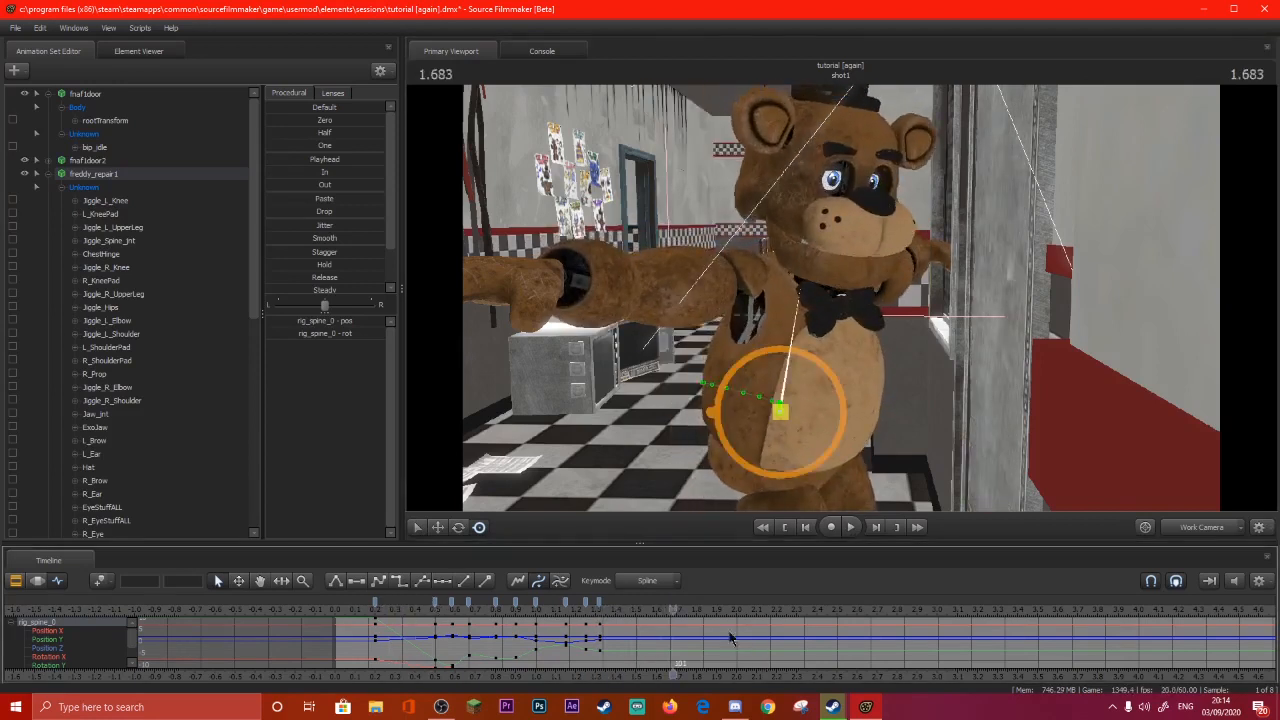
{"action": "left_click_drag", "start_coordinate": [498, 604], "coordinate": [351, 604]}
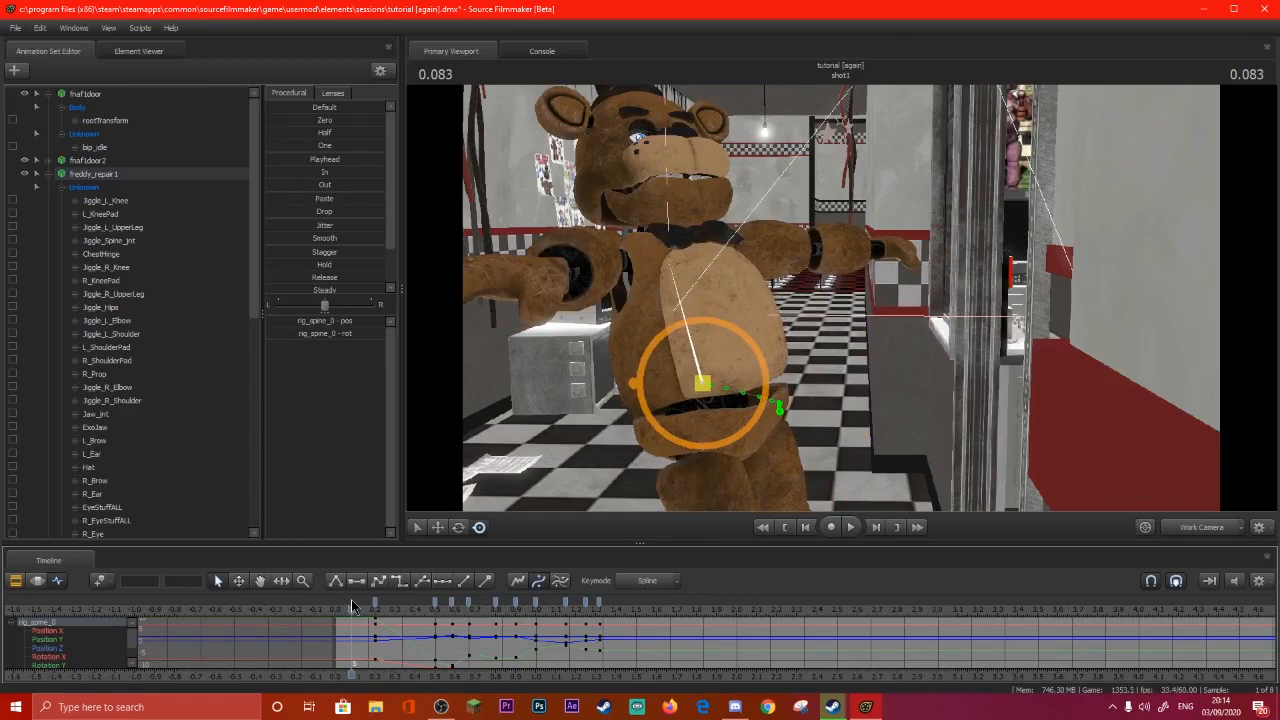
{"action": "key", "text": "space"}
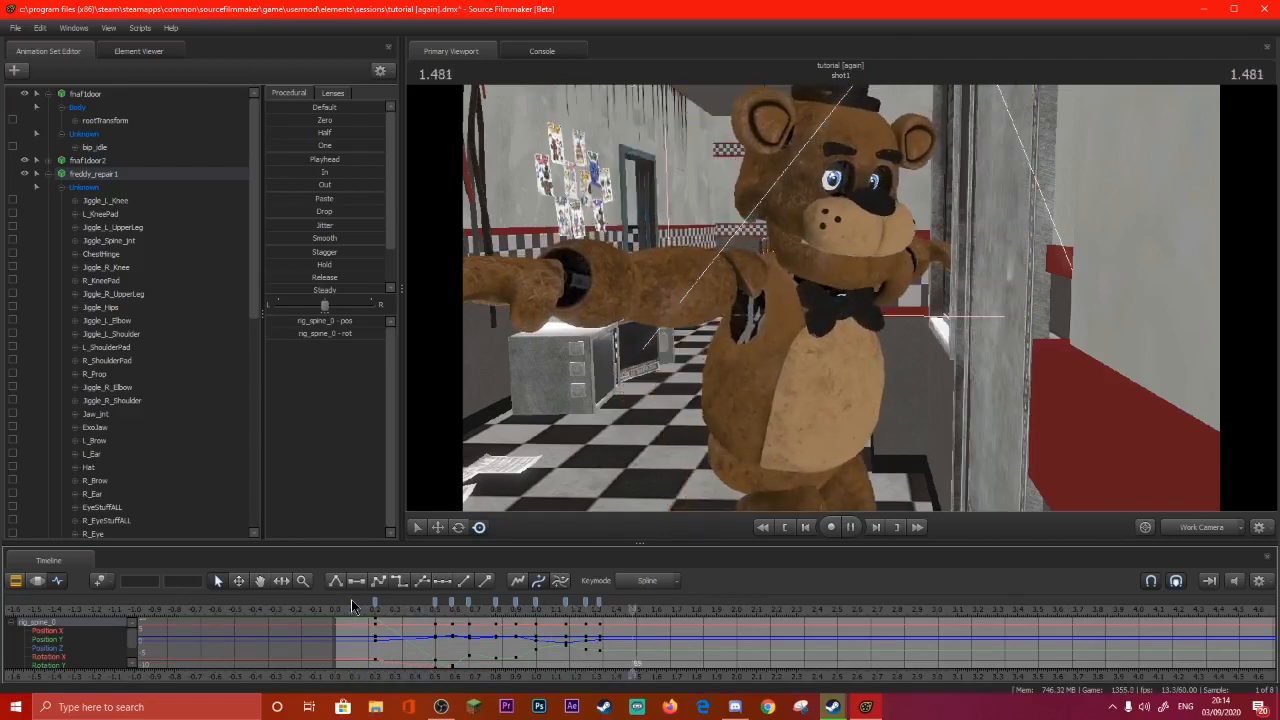
{"action": "key", "text": "space"}
Smooth the rig_spine_0 motion across the whole timeline in the Motion Editor and return the playhead to 0.100.
{"action": "left_click", "coordinate": [37, 581]}
{"action": "left_click_drag", "start_coordinate": [285, 243], "coordinate": [853, 574]}
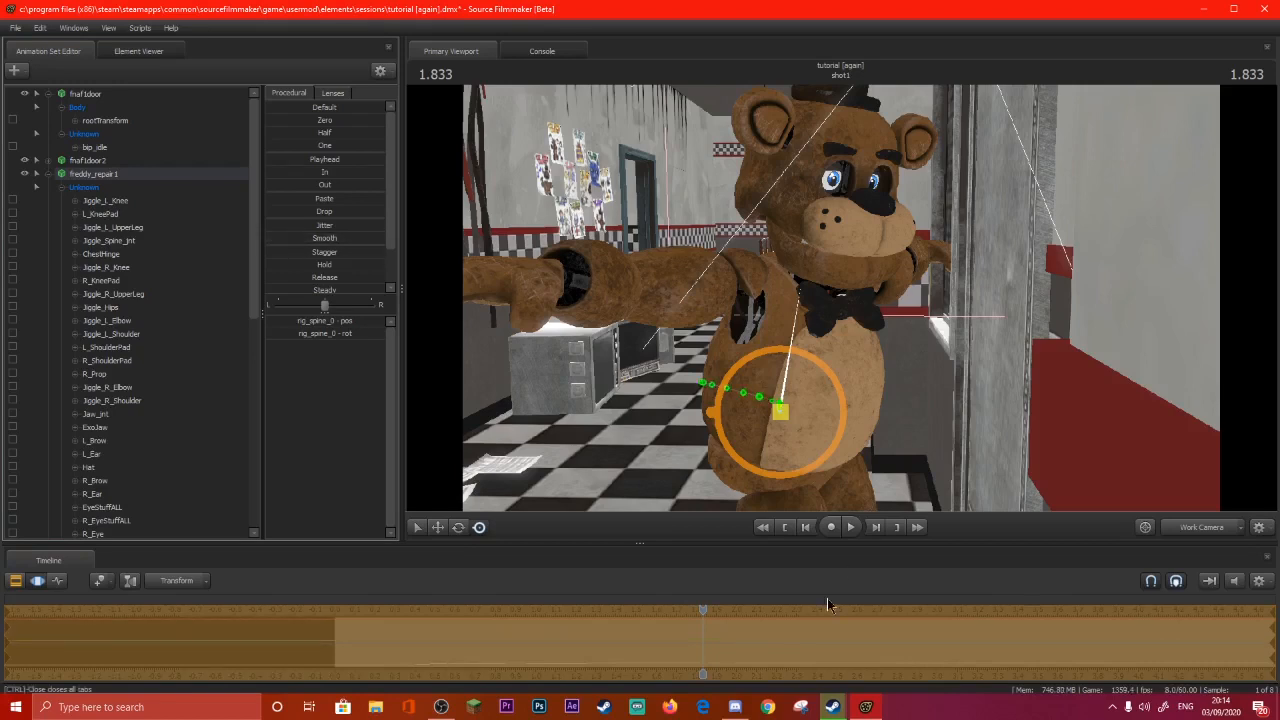
{"action": "left_click", "coordinate": [357, 608]}
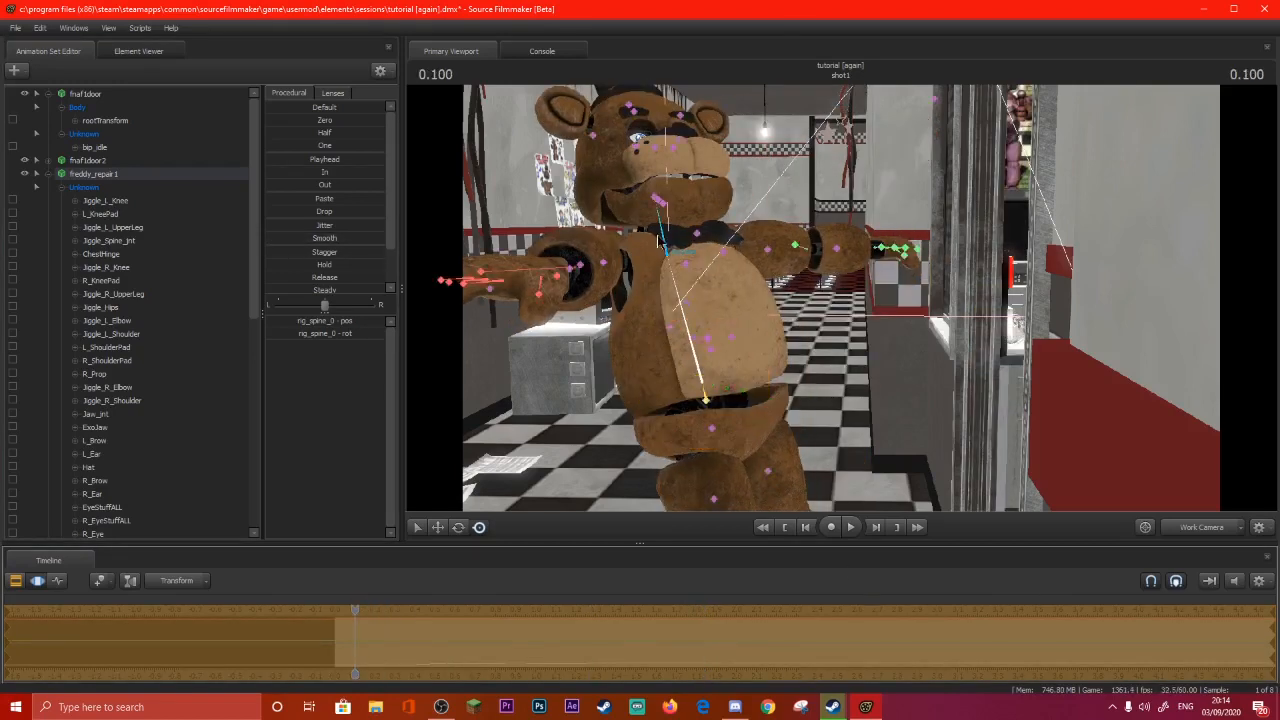
Select rig_neck and keyframe a rotation tilting the head back at 0.216 in the Graph Editor.
{"action": "left_click", "coordinate": [666, 256]}
{"action": "left_click", "coordinate": [57, 580]}
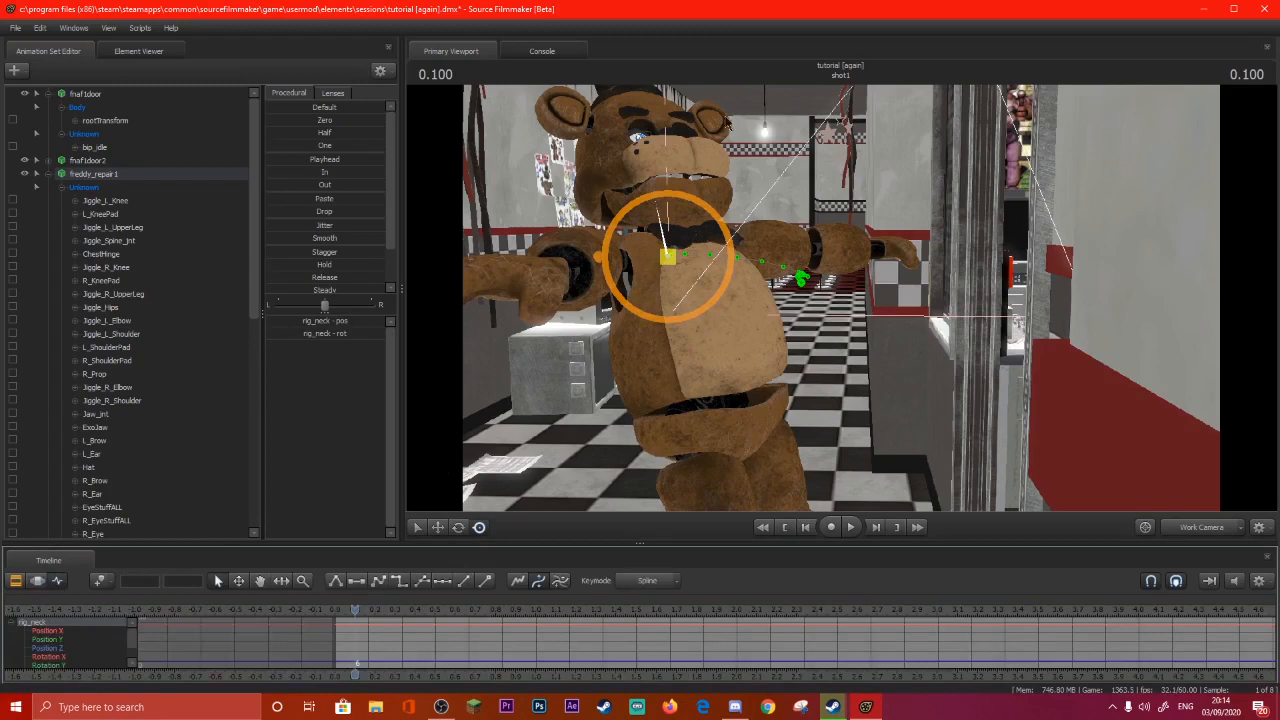
{"action": "left_click", "coordinate": [378, 608]}
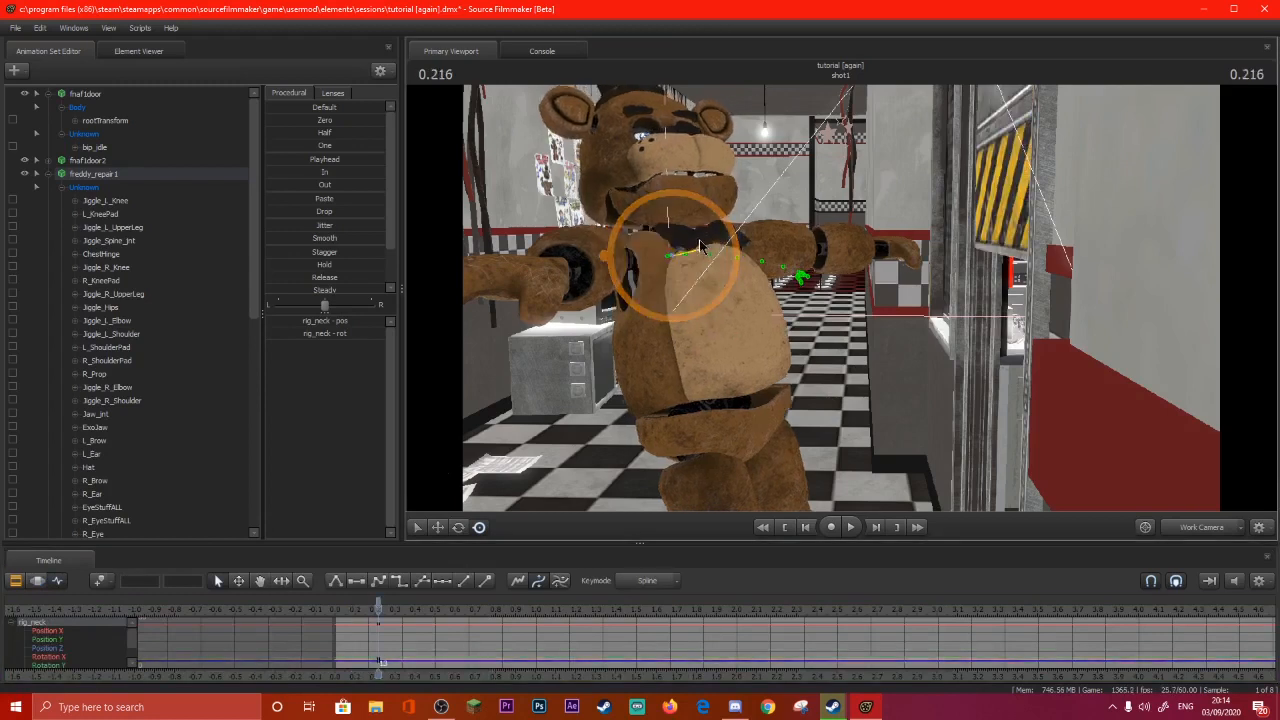
{"action": "left_click_drag", "start_coordinate": [727, 244], "coordinate": [700, 246]}
Advance to 0.483 and rotate rig_neck so the head tilts and turns toward the door.
{"action": "key", "text": "Right"}
{"action": "key", "text": "Right"}
{"action": "key", "text": "Right"}
{"action": "key", "text": "Right"}
{"action": "key", "text": "Right"}
{"action": "key", "text": "Right"}
{"action": "key", "text": "Right"}
{"action": "key", "text": "Right"}
{"action": "key", "text": "Right"}
{"action": "key", "text": "Right"}
{"action": "key", "text": "Right"}
{"action": "key", "text": "Right"}
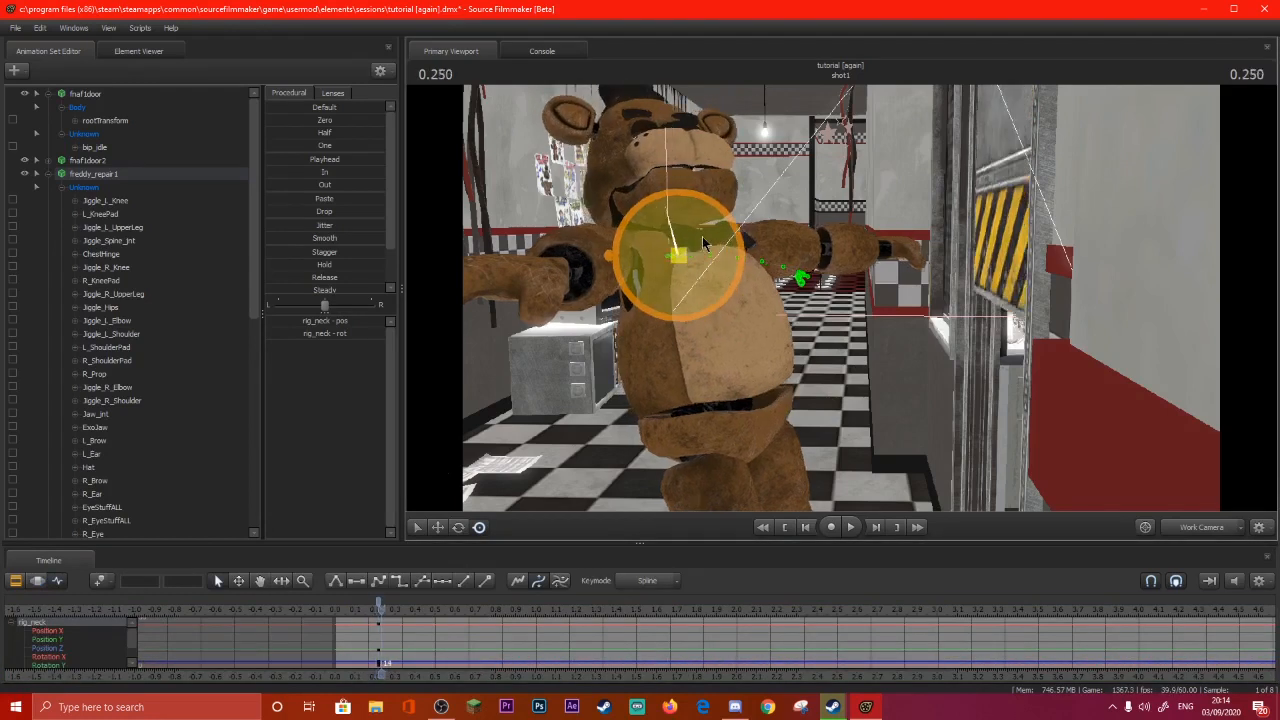
{"action": "key", "text": "Right"}
{"action": "key", "text": "Right"}
{"action": "key", "text": "Right"}
{"action": "key", "text": "Right"}
{"action": "left_click_drag", "start_coordinate": [867, 267], "coordinate": [855, 291]}
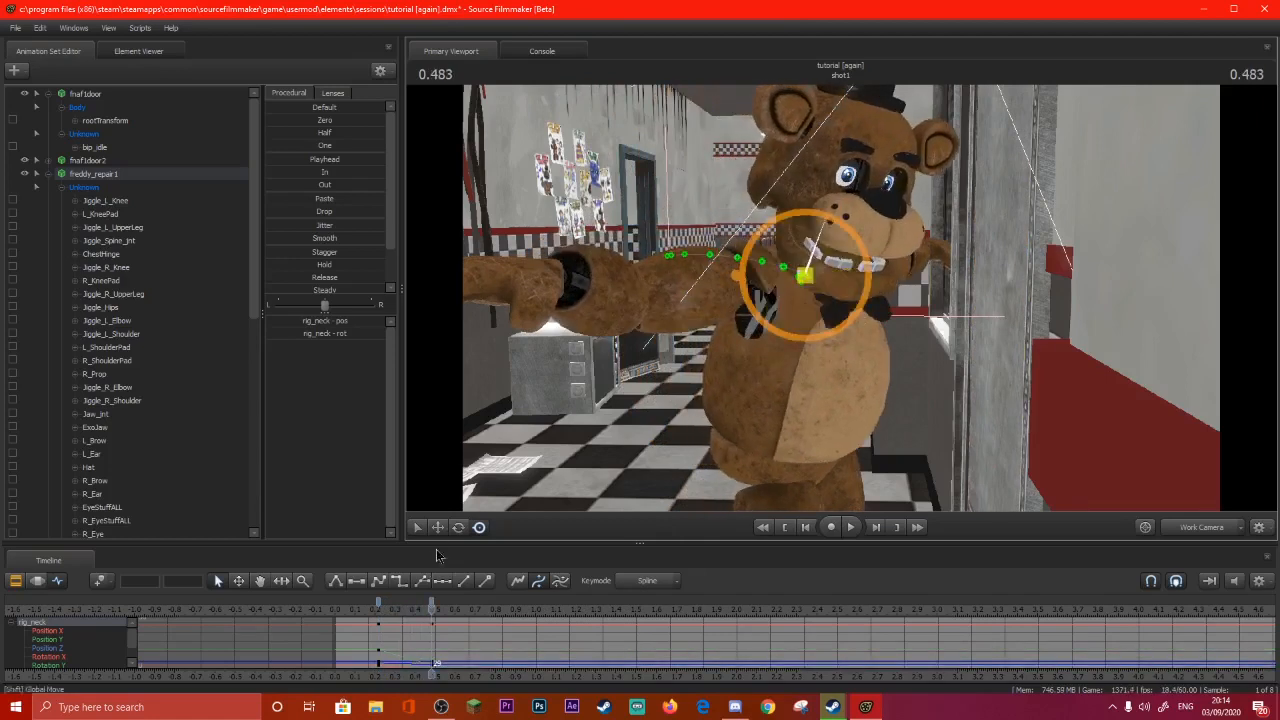
{"action": "left_click_drag", "start_coordinate": [770, 265], "coordinate": [774, 263]}
Keyframe follow-through rotations on rig_neck between 0.583 and 0.683, swinging the head back from the door.
{"action": "key", "text": "Right"}
{"action": "key", "text": "Right"}
{"action": "key", "text": "Right"}
{"action": "key", "text": "Right"}
{"action": "key", "text": "Right"}
{"action": "key", "text": "Right"}
{"action": "key", "text": "Right"}
{"action": "key", "text": "Right"}
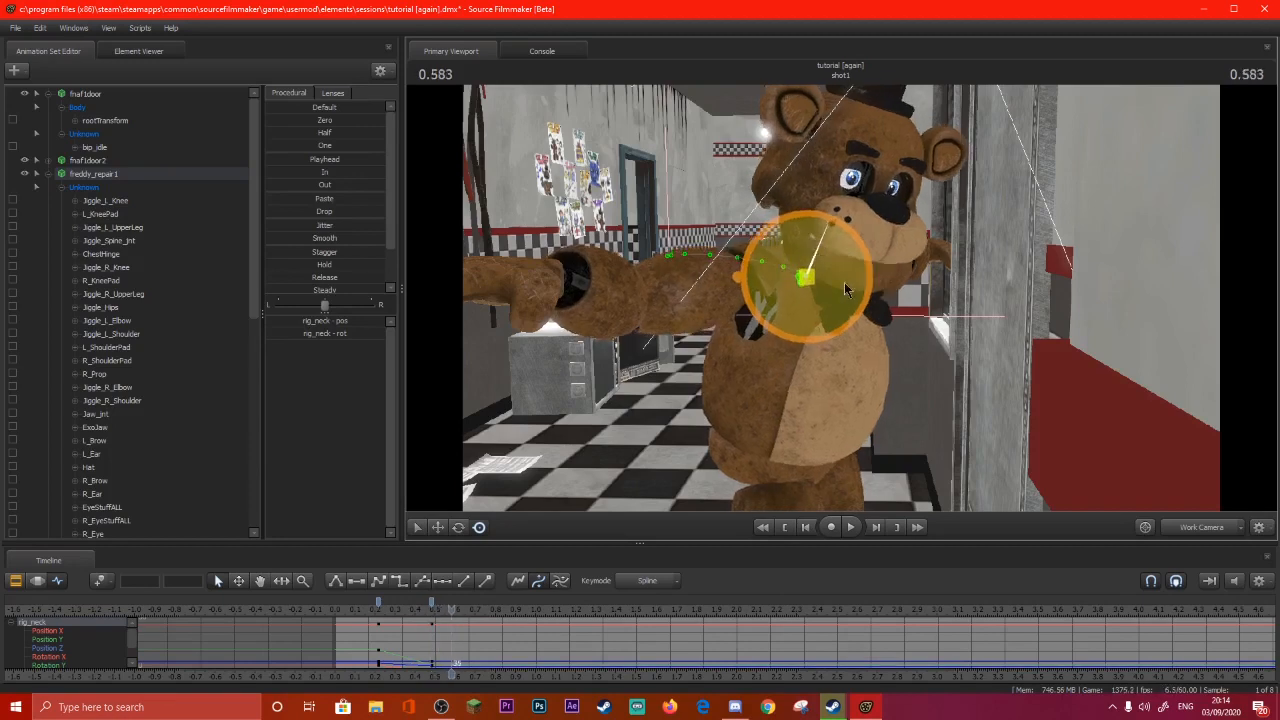
{"action": "key", "text": "Right"}
{"action": "key", "text": "Right"}
{"action": "key", "text": "Right"}
{"action": "key", "text": "Right"}
{"action": "mouse_move", "coordinate": [829, 294]}
{"action": "left_mouse_down"}
{"action": "mouse_move", "coordinate": [829, 276]}
{"action": "mouse_move", "coordinate": [833, 308]}
{"action": "left_mouse_up"}
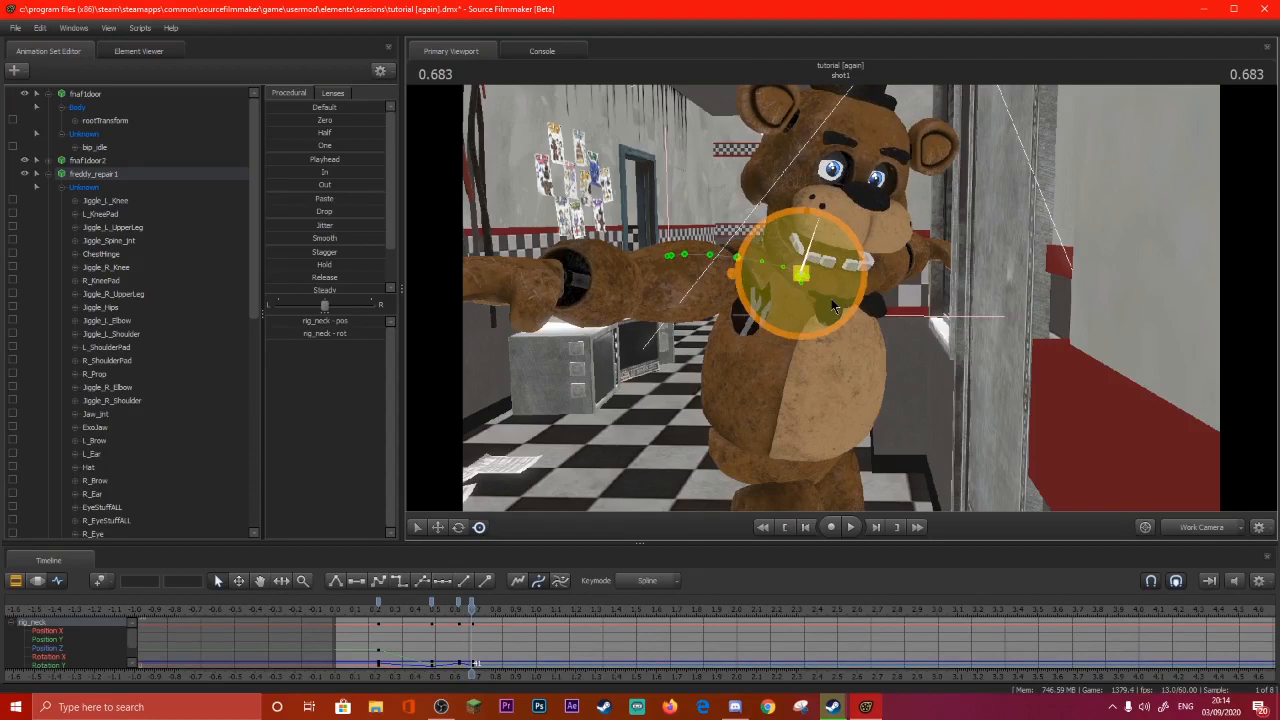
Advance to 0.800 and 0.983 and rotate rig_neck at each time to keyframe small head tilts.
{"action": "key", "text": "Right"}
{"action": "key", "text": "Right"}
{"action": "key", "text": "Right"}
{"action": "key", "text": "Right"}
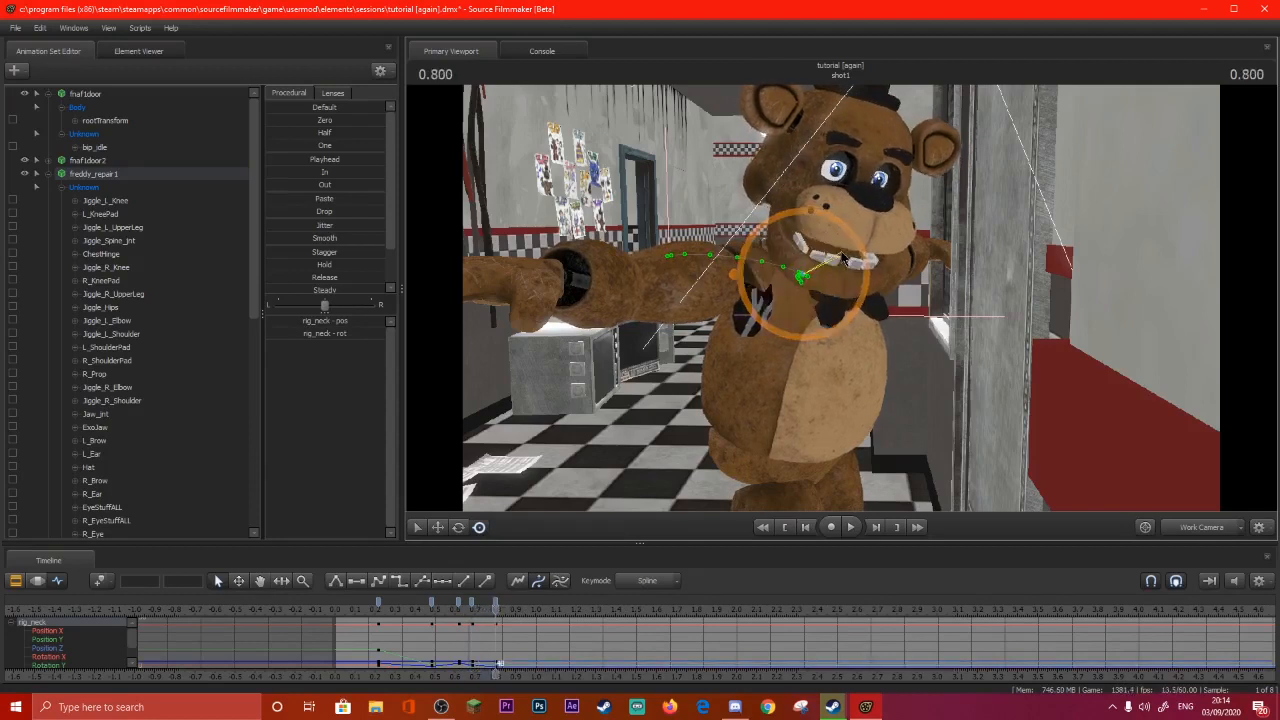
{"action": "key", "text": "Right"}
{"action": "key", "text": "Right"}
{"action": "key", "text": "Right"}
{"action": "key", "text": "Right"}
{"action": "key", "text": "Right"}
{"action": "key", "text": "Right"}
{"action": "key", "text": "Right"}
{"action": "key", "text": "Right"}
{"action": "key", "text": "Right"}
{"action": "key", "text": "Right"}
{"action": "key", "text": "Right"}
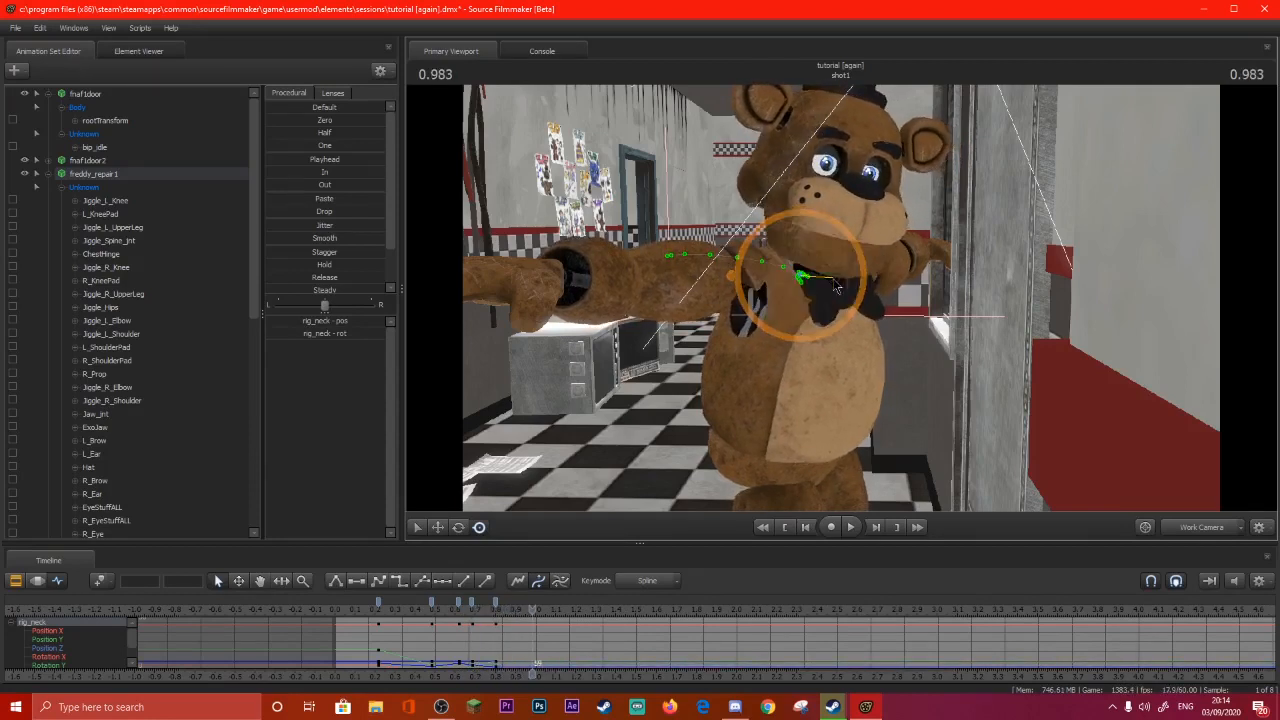
Keyframe further settling rotations of rig_neck at 1.116, 1.250 and 1.350.
{"action": "key", "text": "Right"}
{"action": "key", "text": "Right"}
{"action": "key", "text": "Right"}
{"action": "key", "text": "Right"}
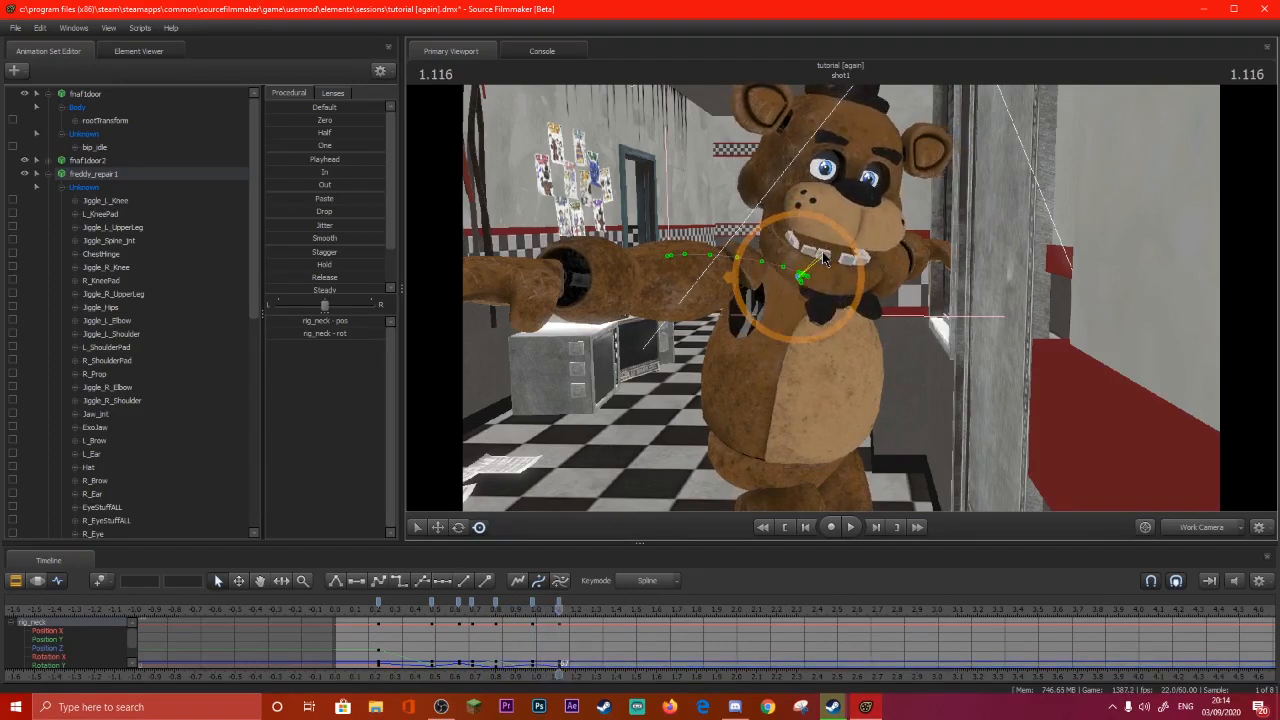
{"action": "key", "text": "Right"}
{"action": "key", "text": "Right"}
{"action": "key", "text": "Right"}
{"action": "key", "text": "Right"}
{"action": "key", "text": "Right"}
{"action": "key", "text": "Right"}
{"action": "key", "text": "Right"}
{"action": "key", "text": "Right"}
{"action": "key", "text": "Right"}
{"action": "key", "text": "Right"}
{"action": "key", "text": "Right"}
{"action": "key", "text": "Right"}
{"action": "key", "text": "Right"}
{"action": "key", "text": "Right"}
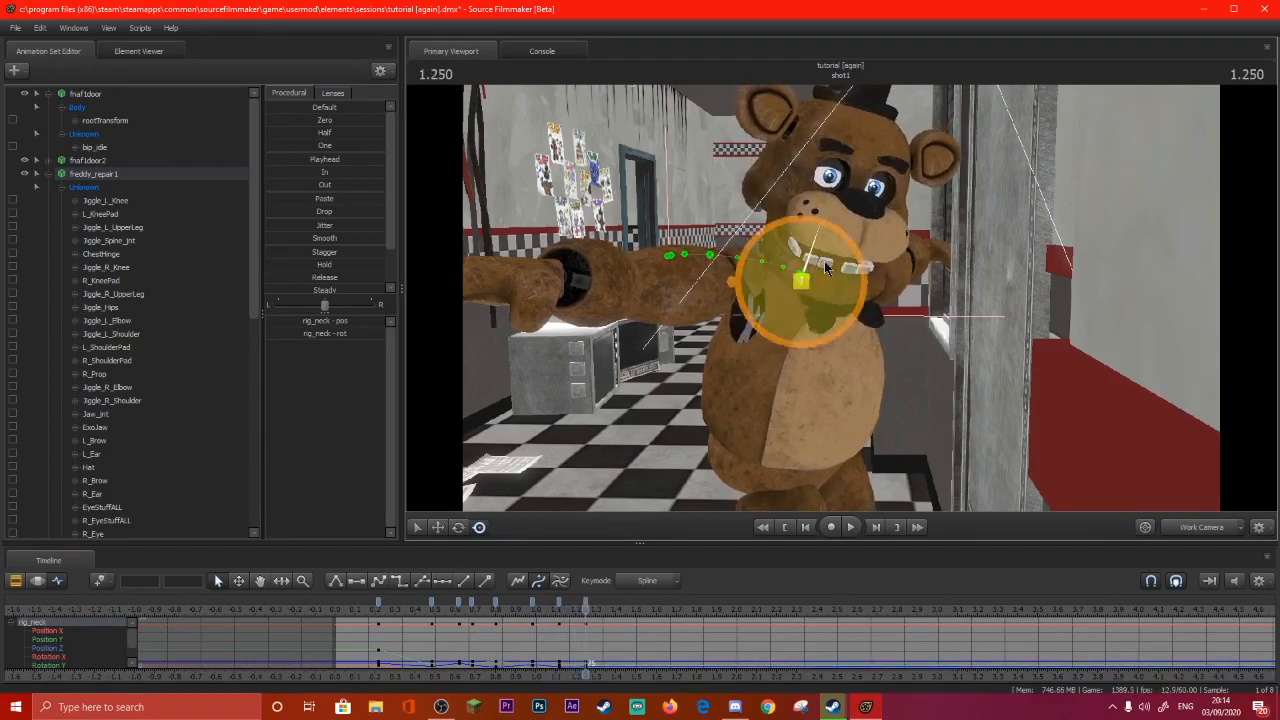
{"action": "left_click_drag", "start_coordinate": [828, 268], "coordinate": [831, 284]}
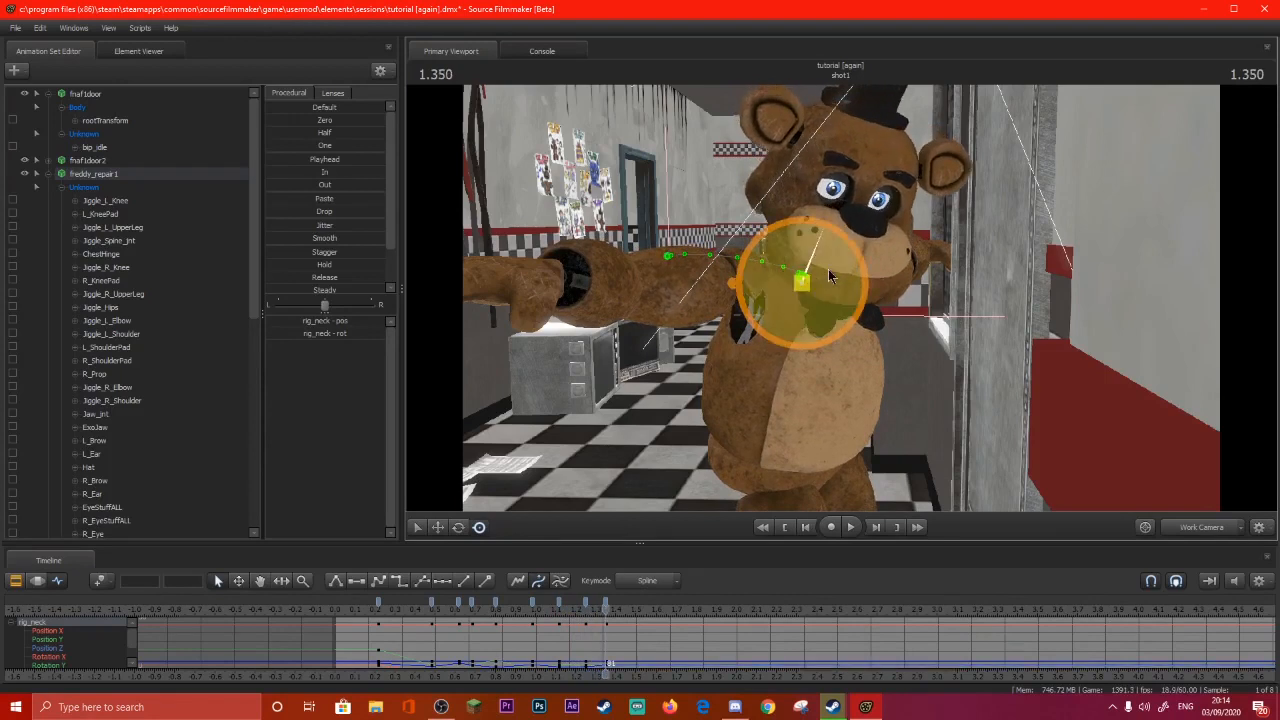
Play back the neck motion, then smooth rig_neck and rig_spine_0 across the whole timeline in the Motion Editor.
{"action": "left_click_drag", "start_coordinate": [607, 606], "coordinate": [360, 587]}
{"action": "key", "text": "space"}
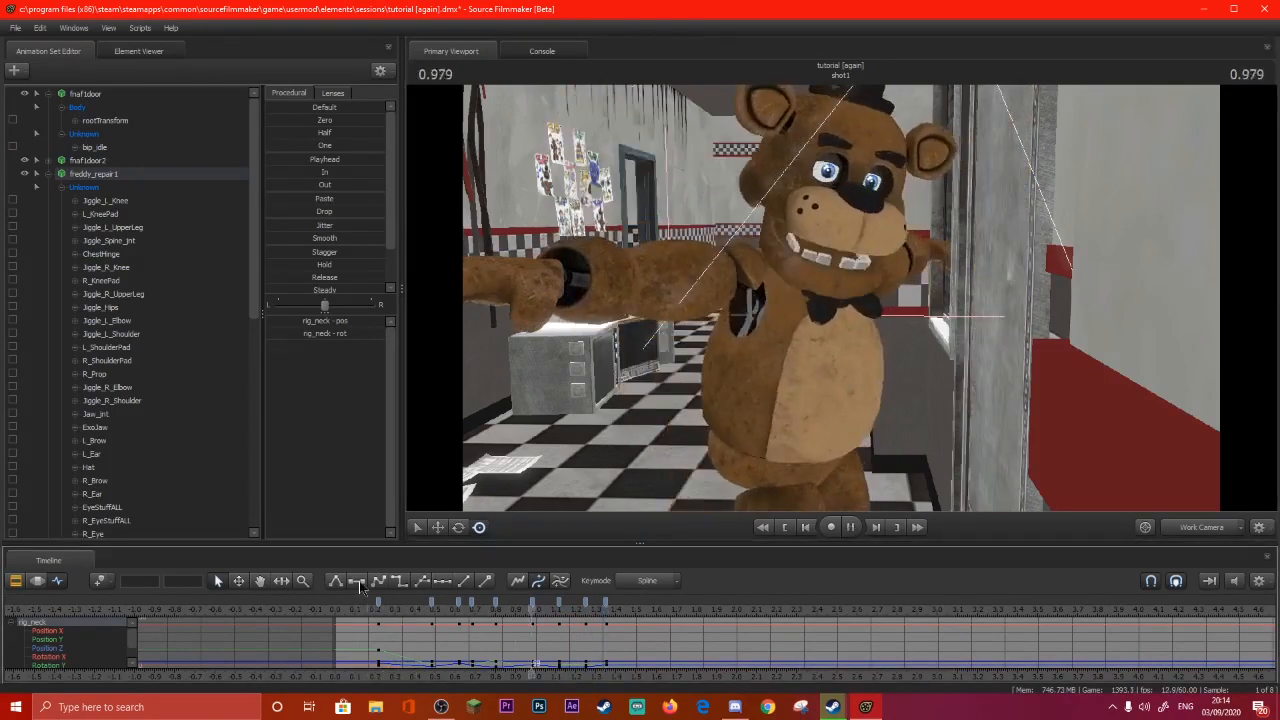
{"action": "left_click", "coordinate": [36, 581]}
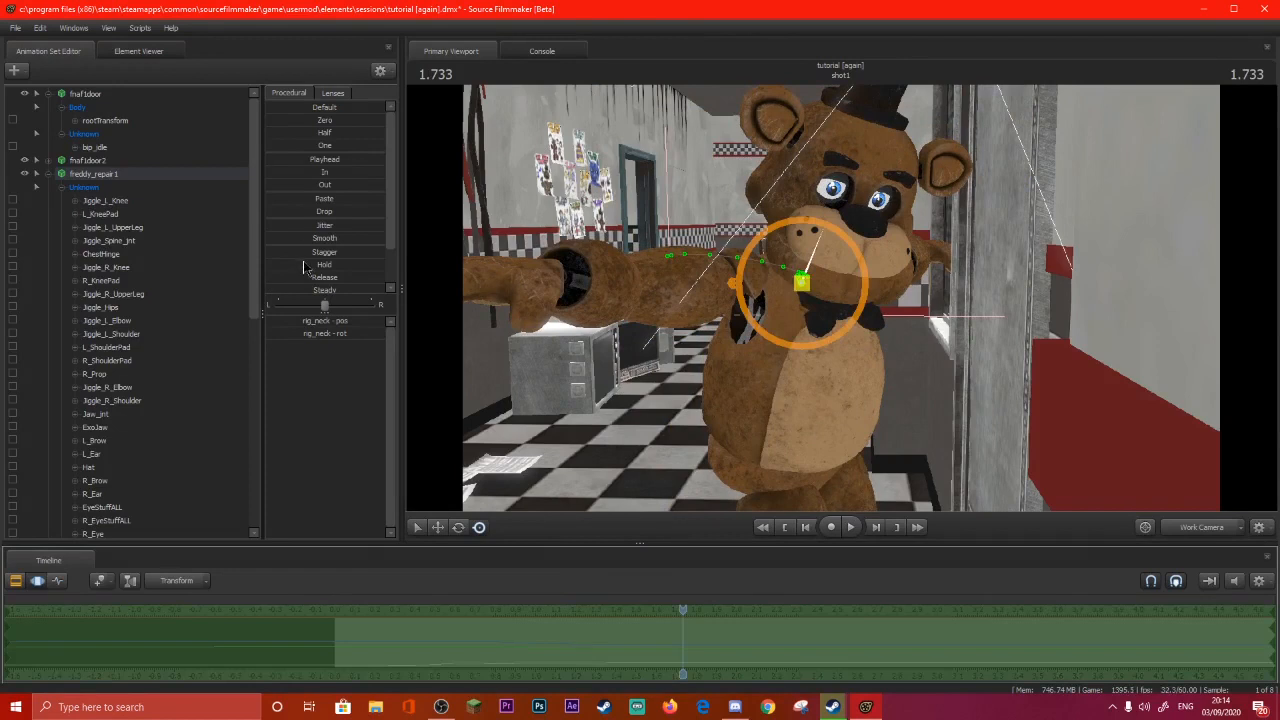
{"action": "left_click_drag", "start_coordinate": [316, 237], "coordinate": [704, 239]}
{"action": "left_click", "coordinate": [782, 404], "text": "ctrl"}
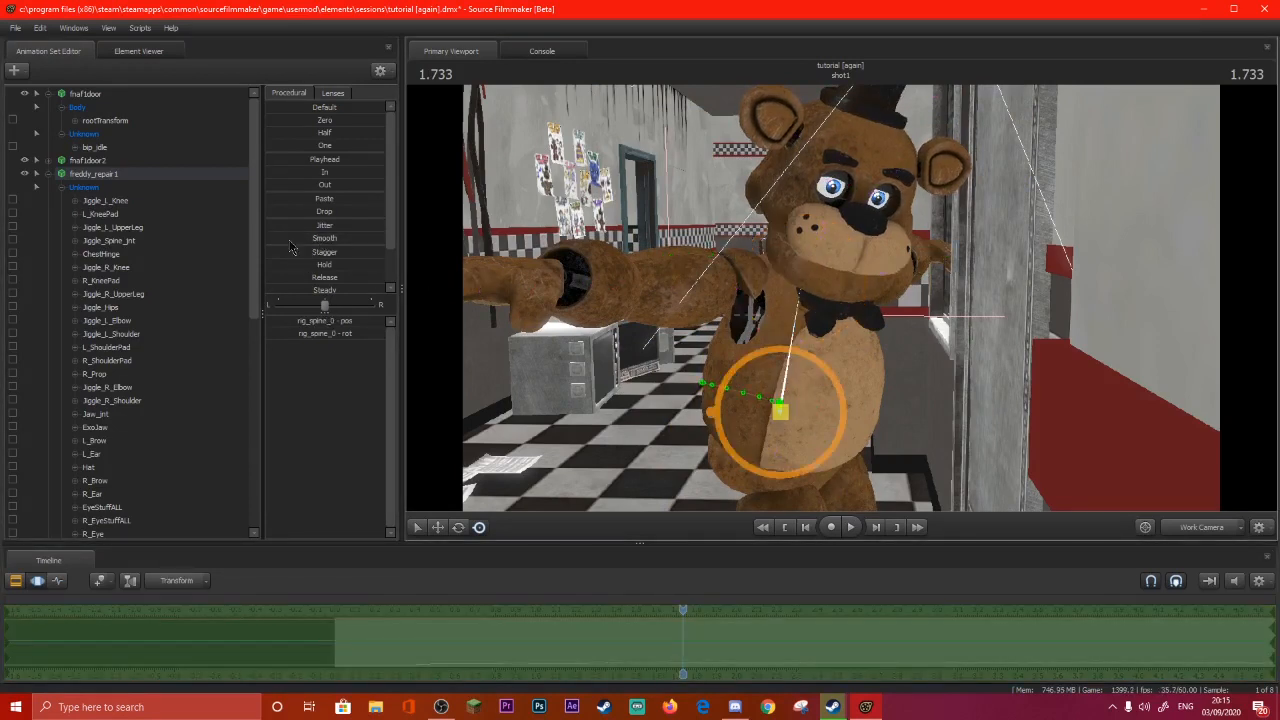
{"action": "left_click_drag", "start_coordinate": [290, 247], "coordinate": [290, 247]}
Play the shot repeatedly from its start through the work camera to review the smoothed neck and spine motion.
{"action": "left_click_drag", "start_coordinate": [680, 611], "coordinate": [276, 598]}
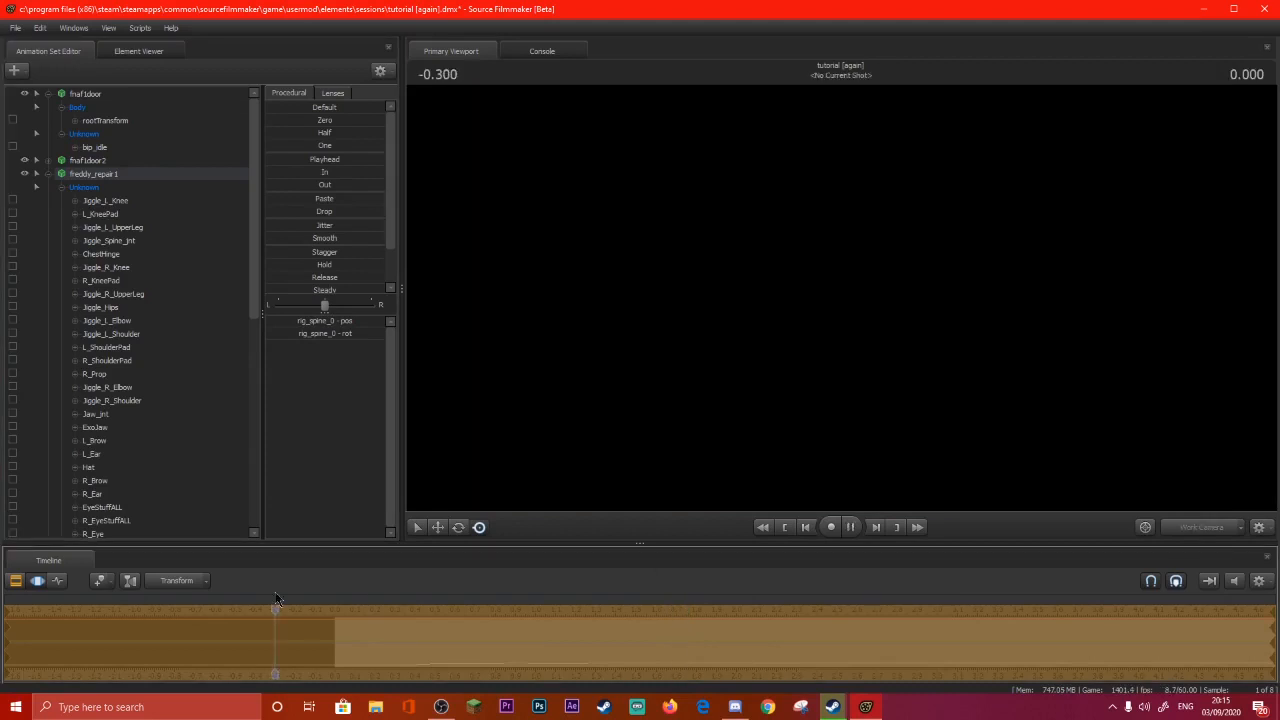
{"action": "key", "text": "space"}
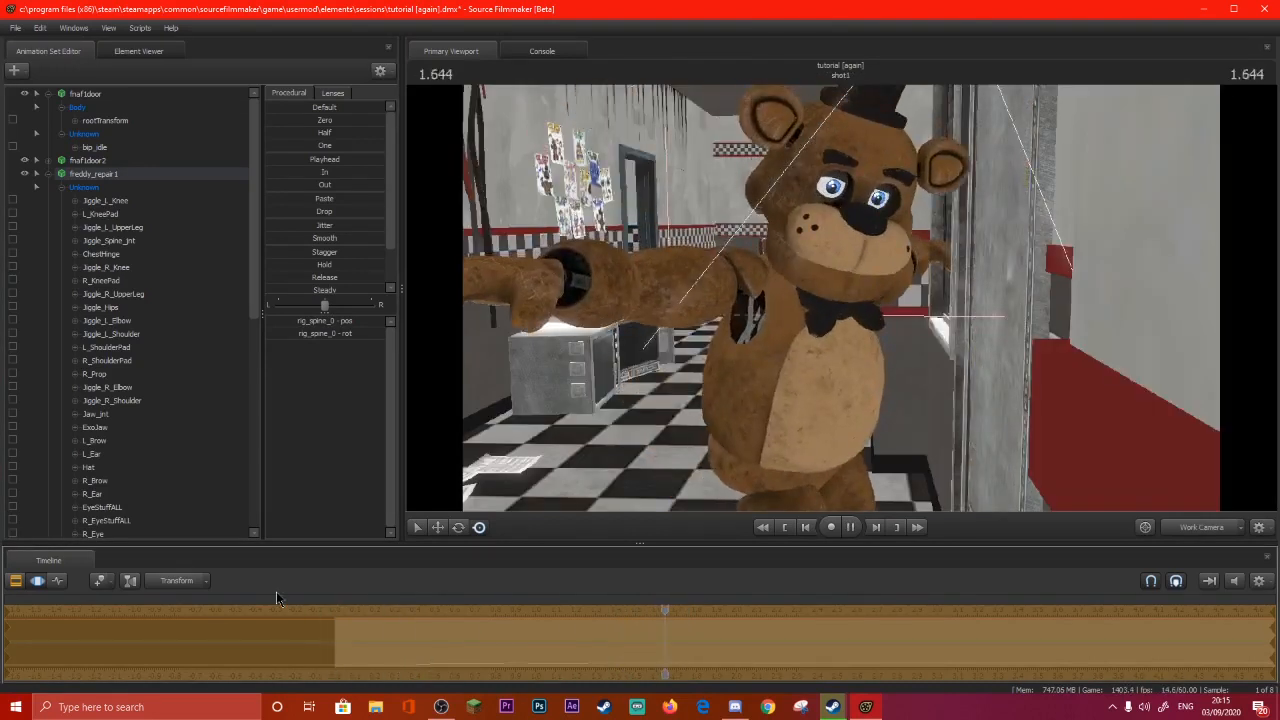
{"action": "key", "text": "space"}
{"action": "left_click_drag", "start_coordinate": [693, 611], "coordinate": [354, 600]}
{"action": "key", "text": "space"}
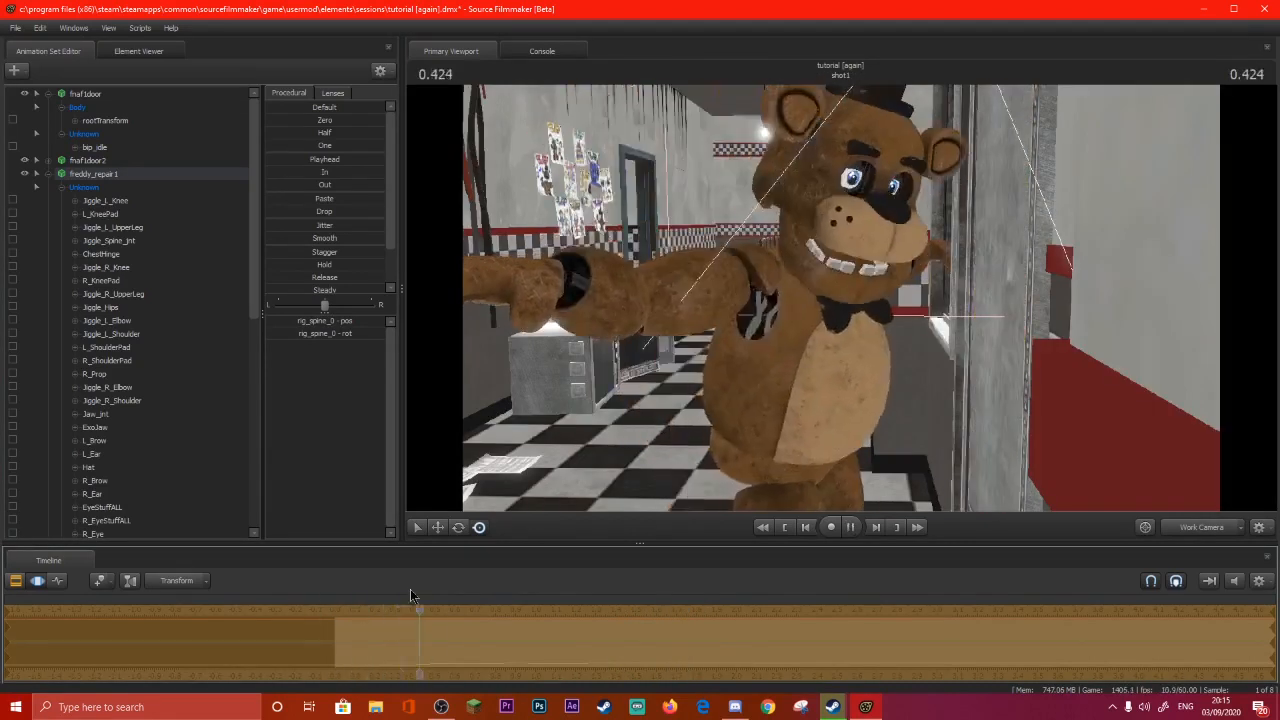
{"action": "key", "text": "space"}
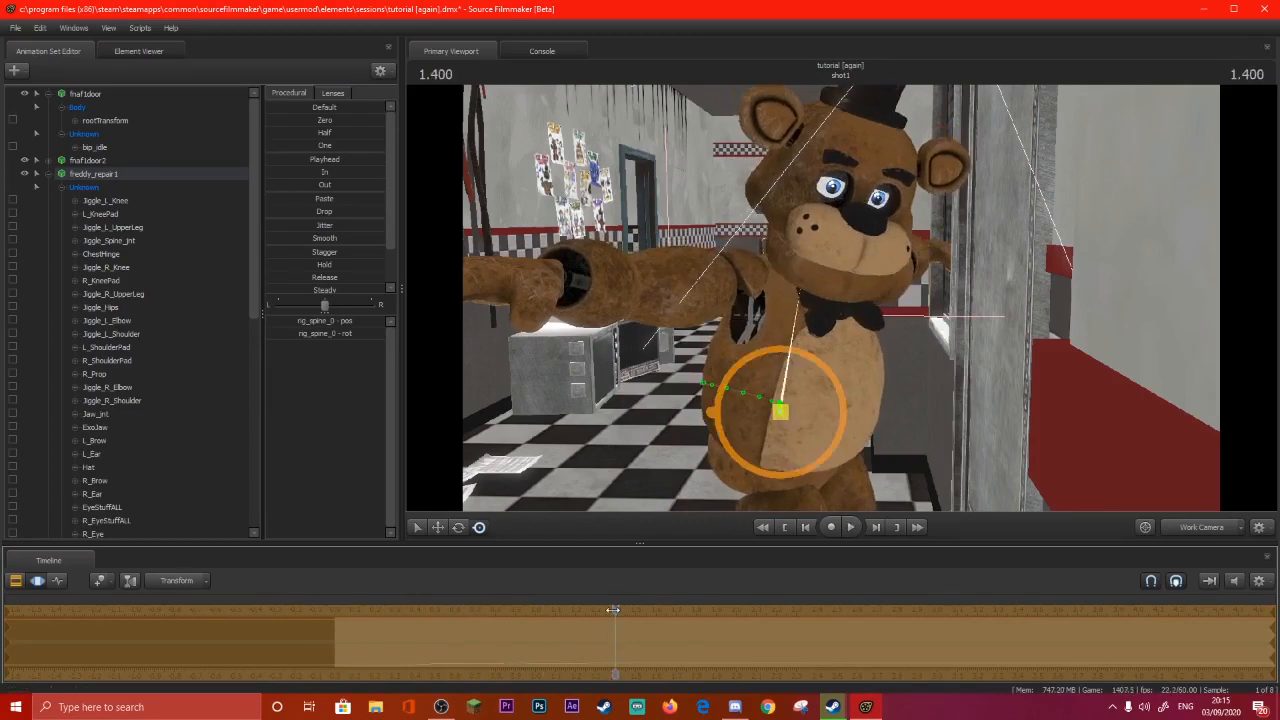
{"action": "left_click_drag", "start_coordinate": [613, 610], "coordinate": [326, 618]}
{"action": "key", "text": "space"}
{"action": "key", "text": "space"}
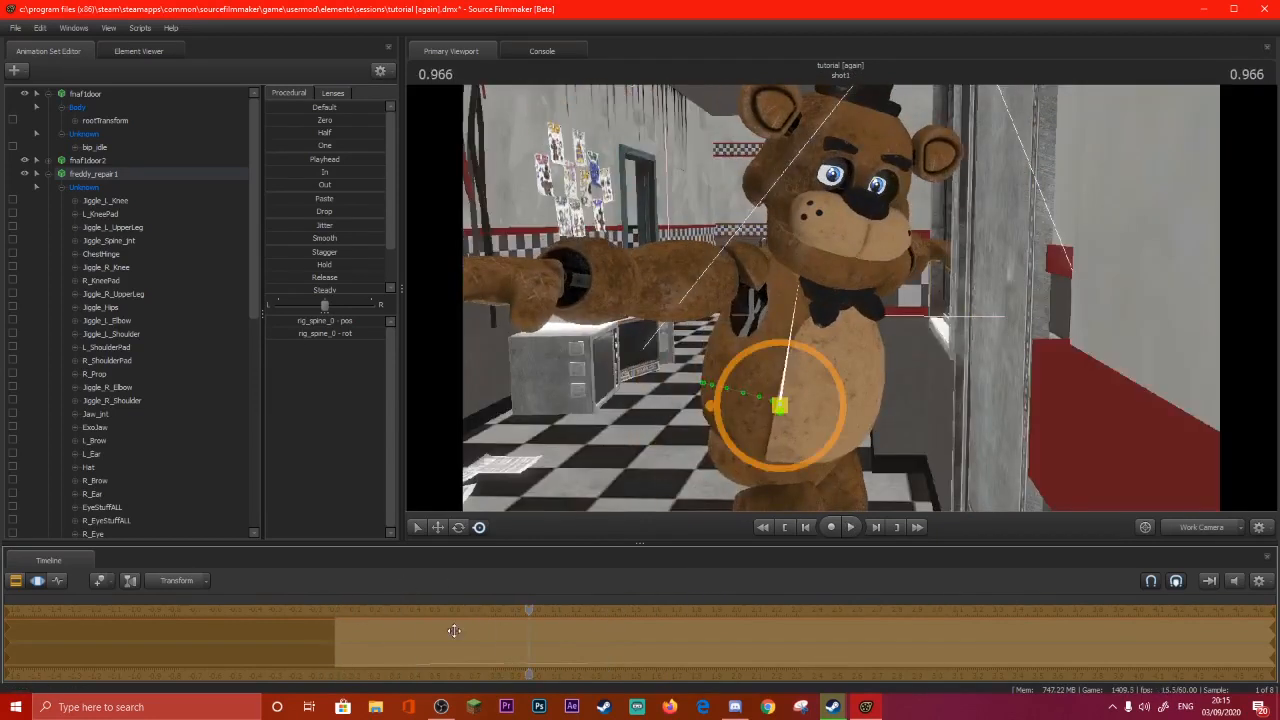
{"action": "left_click_drag", "start_coordinate": [499, 611], "coordinate": [335, 605]}
{"action": "key", "text": "space"}
{"action": "key", "text": "space"}
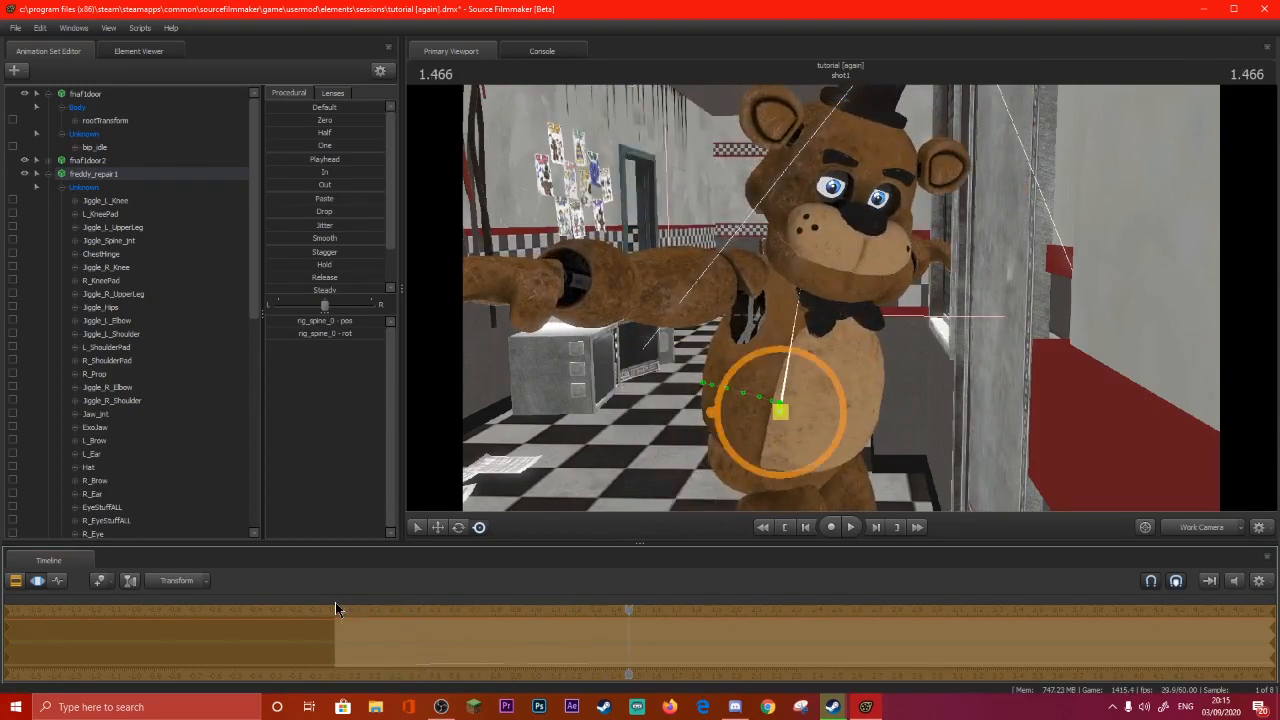
Switch the viewport to camera1 and play the shot from the start to check the motion in frame.
{"action": "left_click", "coordinate": [1195, 529]}
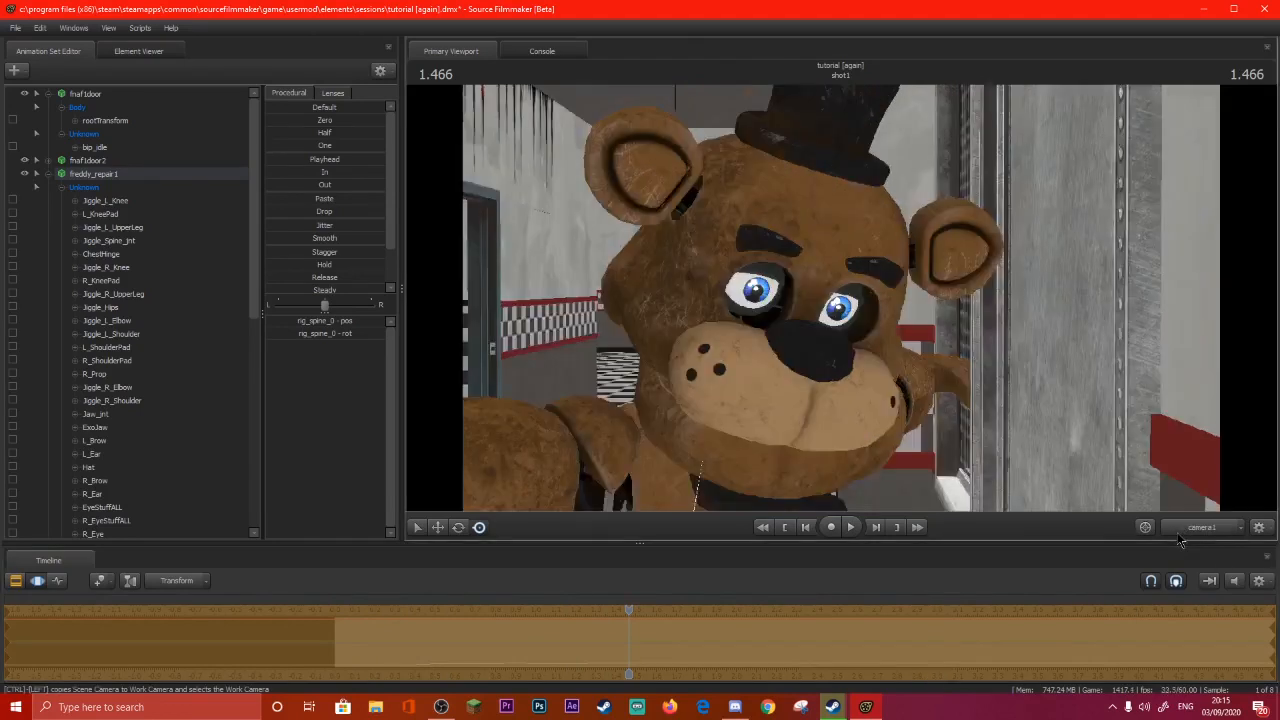
{"action": "left_click_drag", "start_coordinate": [638, 612], "coordinate": [335, 610]}
{"action": "key", "text": "space"}
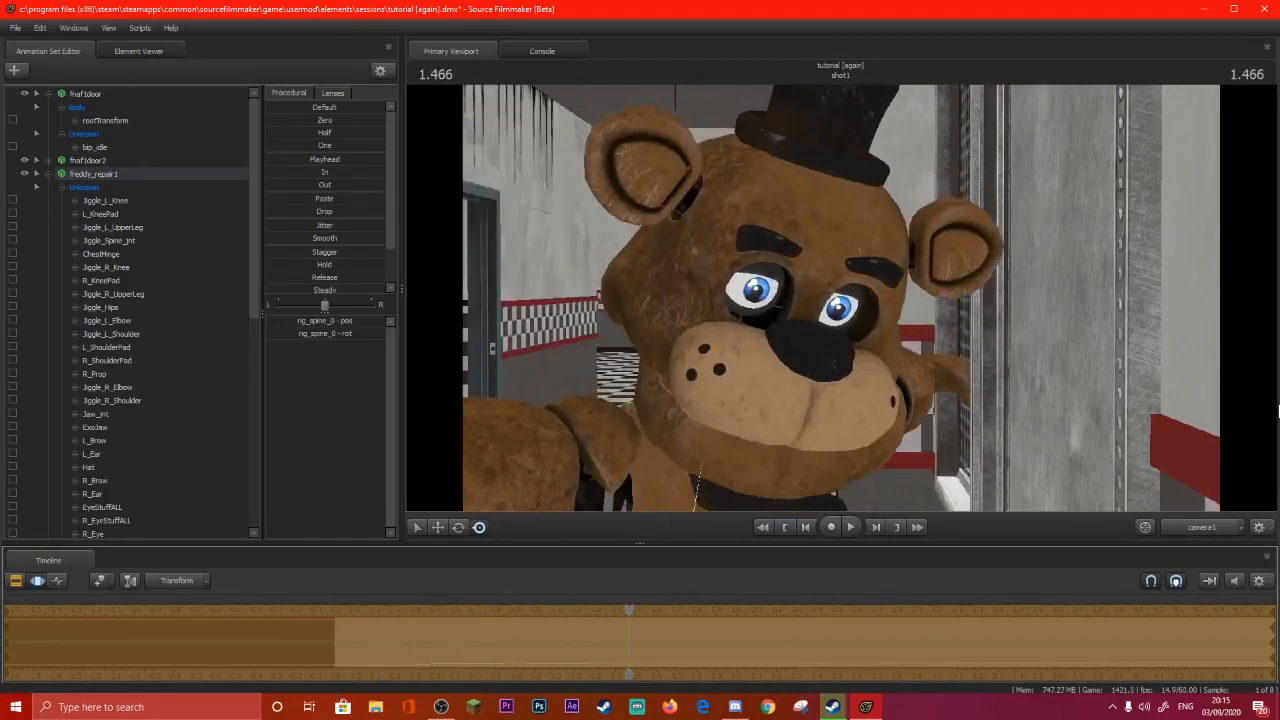
Return to the work camera and select rig_hand_R on Freddy's outstretched arm.
{"action": "left_click", "coordinate": [1200, 528]}
{"action": "left_click", "coordinate": [553, 270]}
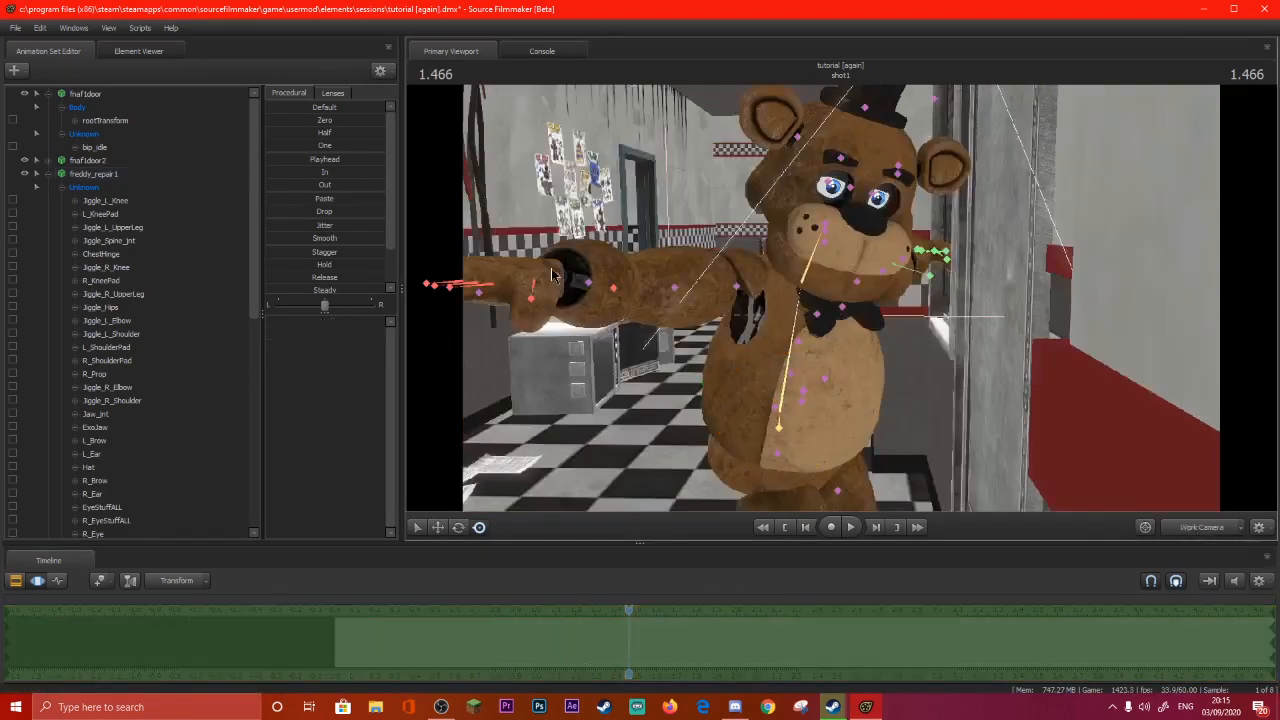
{"action": "left_click_drag", "start_coordinate": [813, 357], "coordinate": [821, 327]}
{"action": "key", "text": "w"}
{"action": "key", "text": "s"}
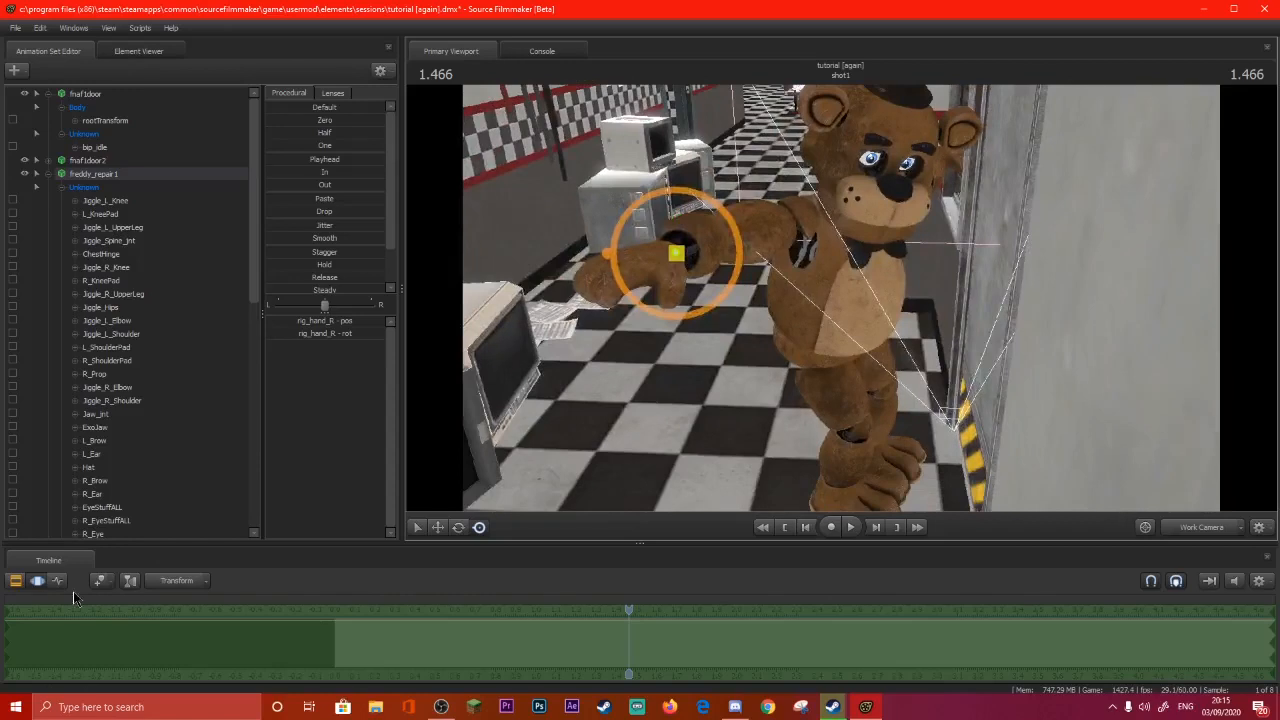
Select rig_head and keyframe a series of head rotations in the Graph Editor from near the start to about 1.47.
{"action": "key", "text": "F4"}
{"action": "key", "text": "ctrl"}
{"action": "left_click", "coordinate": [864, 179], "text": "ctrl"}
{"action": "key", "text": "ctrl"}
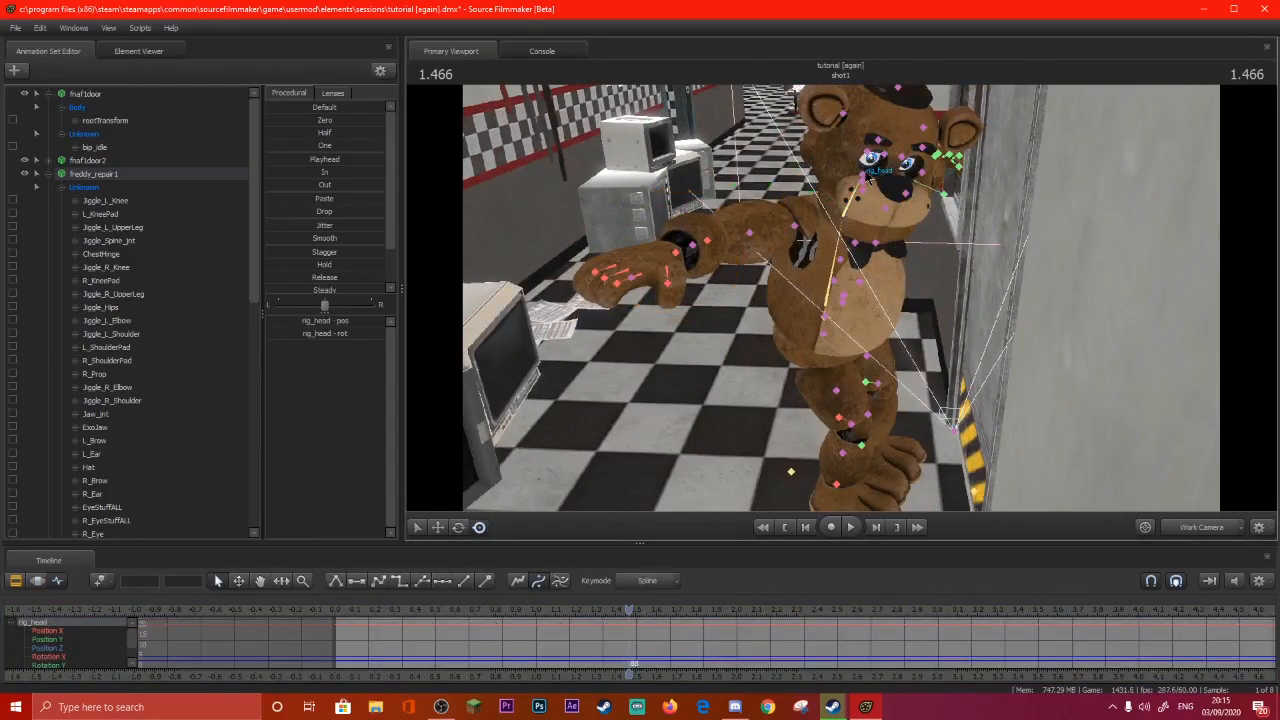
{"action": "left_click_drag", "start_coordinate": [536, 614], "coordinate": [345, 608]}
{"action": "left_click_drag", "start_coordinate": [740, 138], "coordinate": [748, 122]}
{"action": "key", "text": "ctrl+z"}
{"action": "key", "text": "space"}
{"action": "key", "text": "space"}
{"action": "mouse_move", "coordinate": [902, 157]}
{"action": "left_mouse_down"}
{"action": "mouse_move", "coordinate": [876, 198]}
{"action": "mouse_move", "coordinate": [870, 188]}
{"action": "mouse_move", "coordinate": [891, 176]}
{"action": "left_mouse_up"}
{"action": "key", "text": "space"}
{"action": "key", "text": "space"}
{"action": "key", "text": "space"}
{"action": "key", "text": "space"}
{"action": "key", "text": "space"}
{"action": "key", "text": "space"}
Review the head animation through camera1 and smooth the rig_head motion across the whole timeline in the Motion Editor.
{"action": "left_click", "coordinate": [1188, 525]}
{"action": "key", "text": "space"}
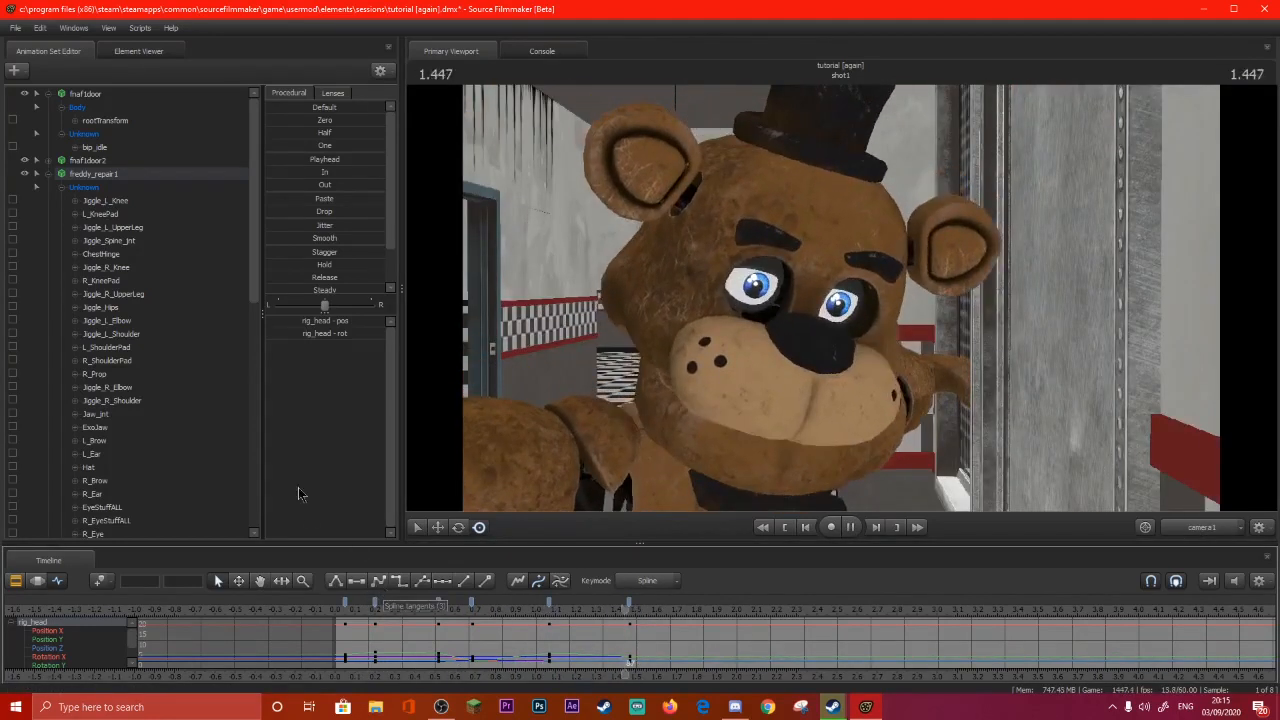
{"action": "key", "text": "space"}
{"action": "left_click", "coordinate": [38, 581]}
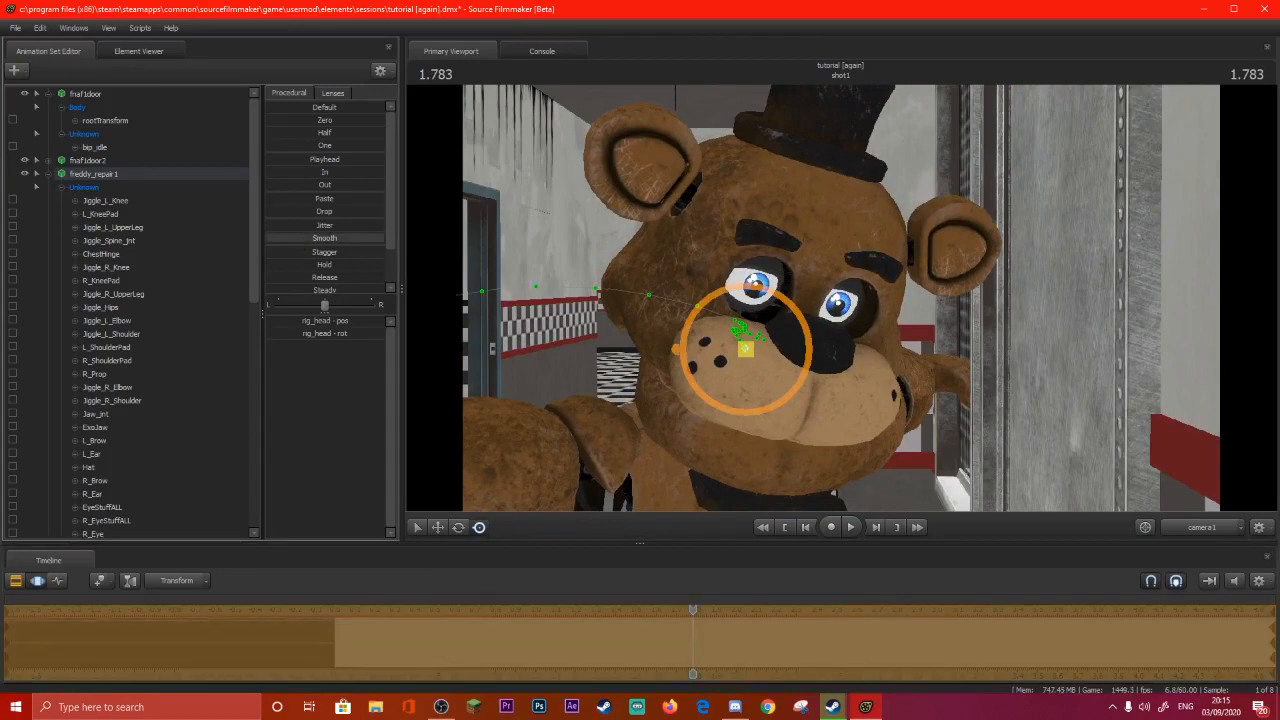
Replay the shot from the start through camera1 to review the smoothed head motion.
{"action": "key", "text": "space"}
{"action": "left_click", "coordinate": [337, 607]}
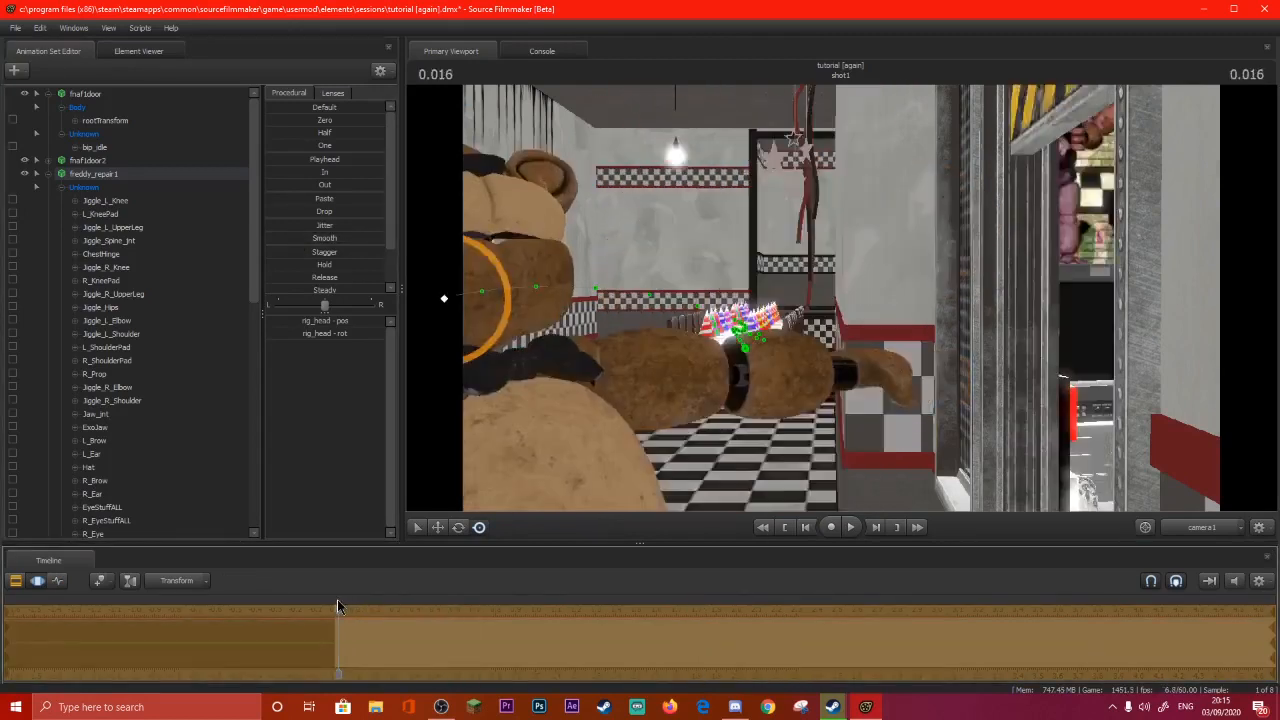
{"action": "key", "text": "space"}
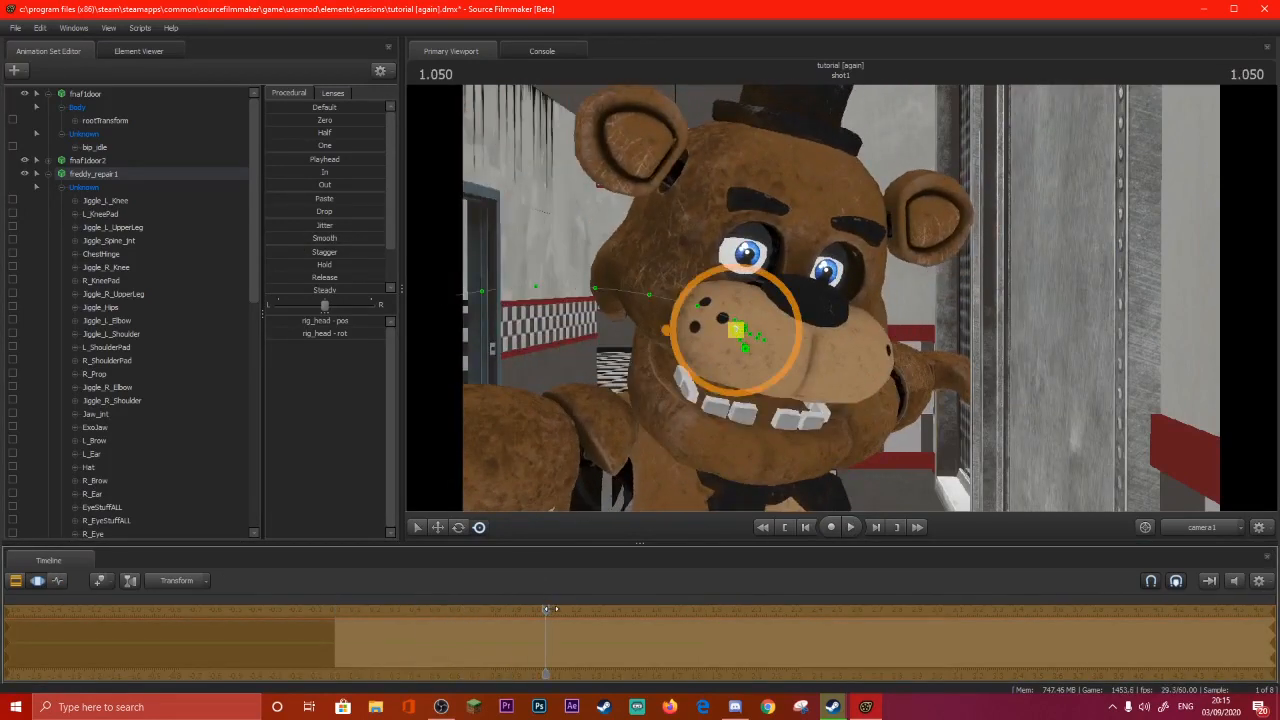
{"action": "left_click_drag", "start_coordinate": [546, 608], "coordinate": [597, 608]}
{"action": "left_click", "coordinate": [329, 608]}
{"action": "key", "text": "space"}
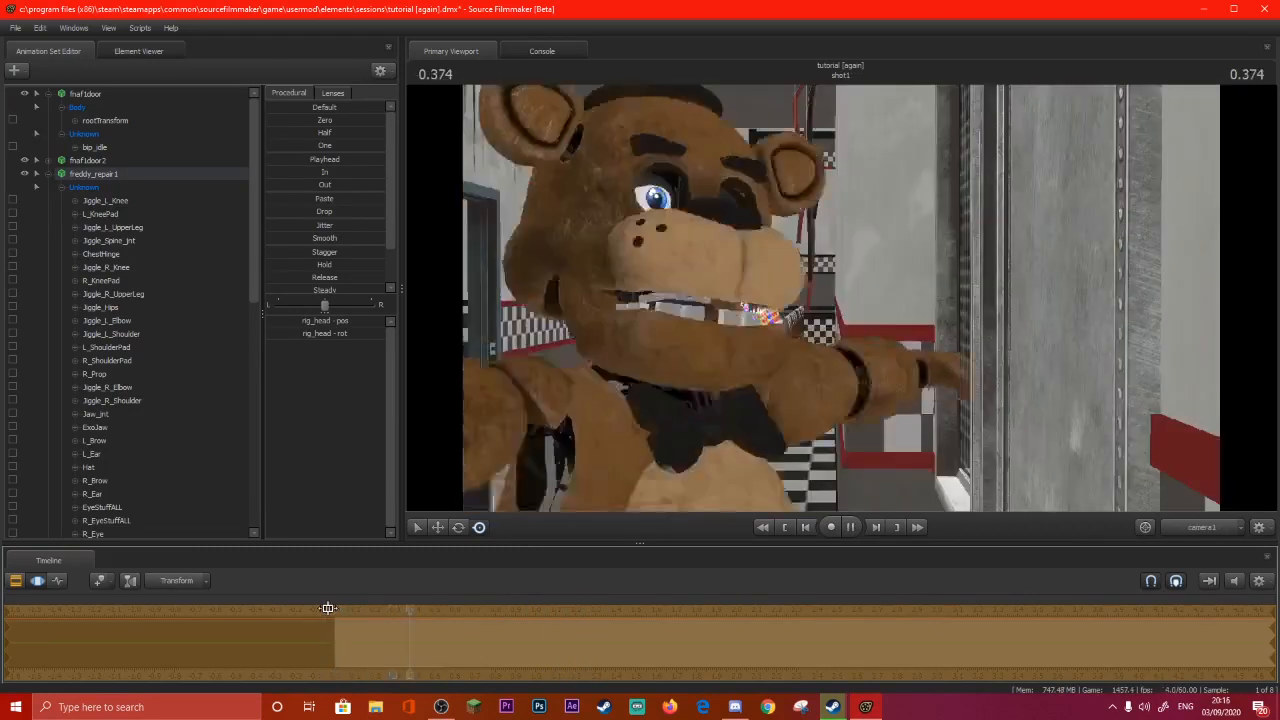
From the work camera, select rig_hand_R and move the hand in toward Freddy's body at 0.016 in the Graph Editor.
{"action": "left_click", "coordinate": [745, 340]}
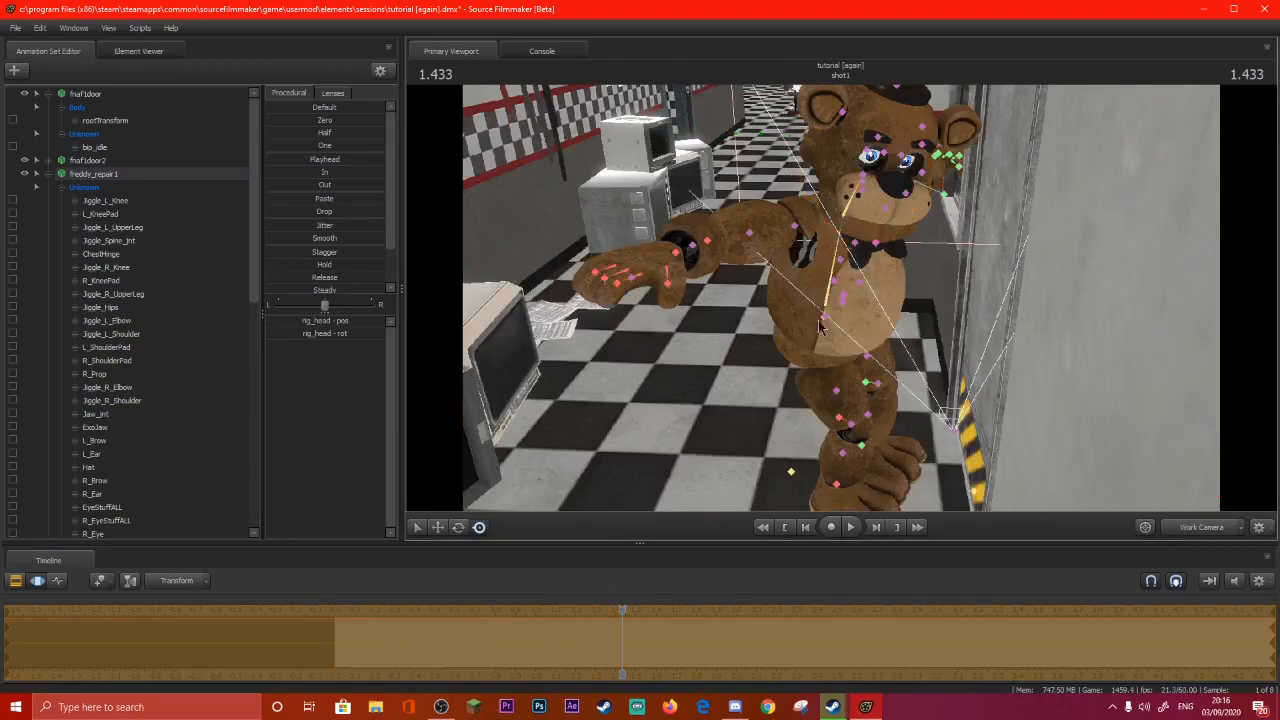
{"action": "left_click", "coordinate": [676, 256]}
{"action": "left_click", "coordinate": [59, 581]}
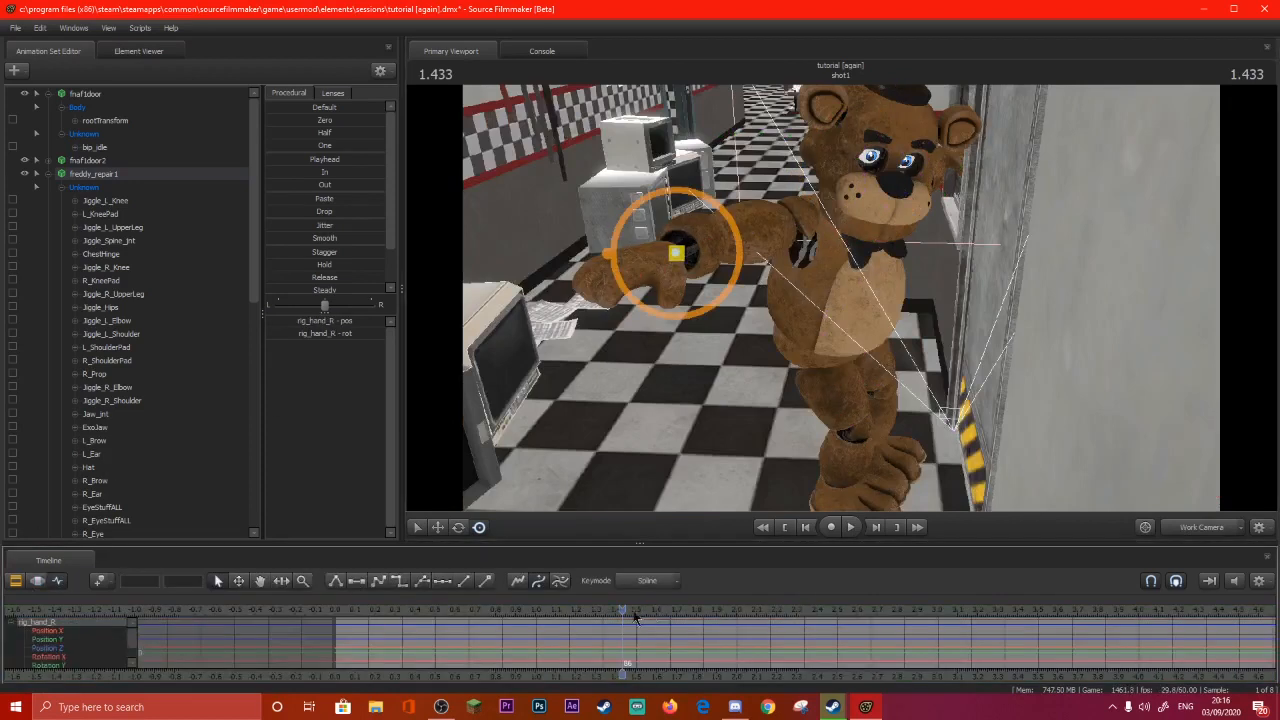
{"action": "left_click", "coordinate": [345, 607]}
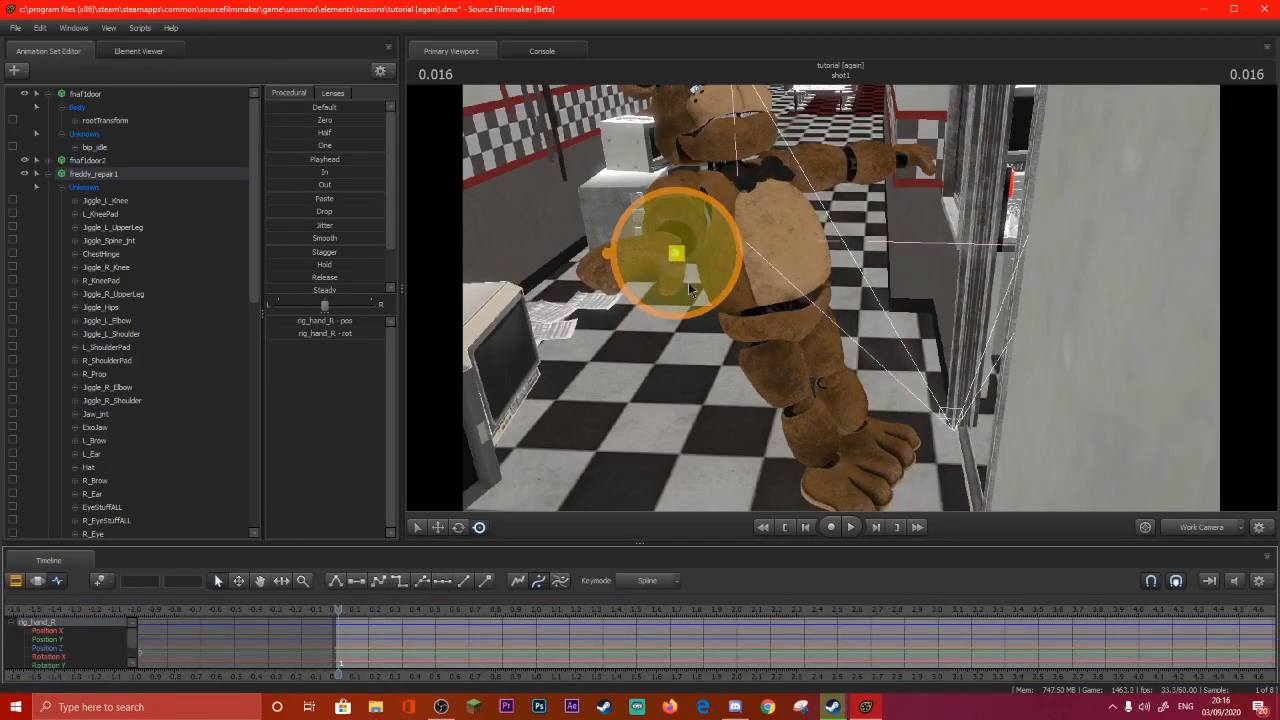
{"action": "left_click", "coordinate": [439, 525]}
{"action": "left_click_drag", "start_coordinate": [673, 262], "coordinate": [743, 243]}
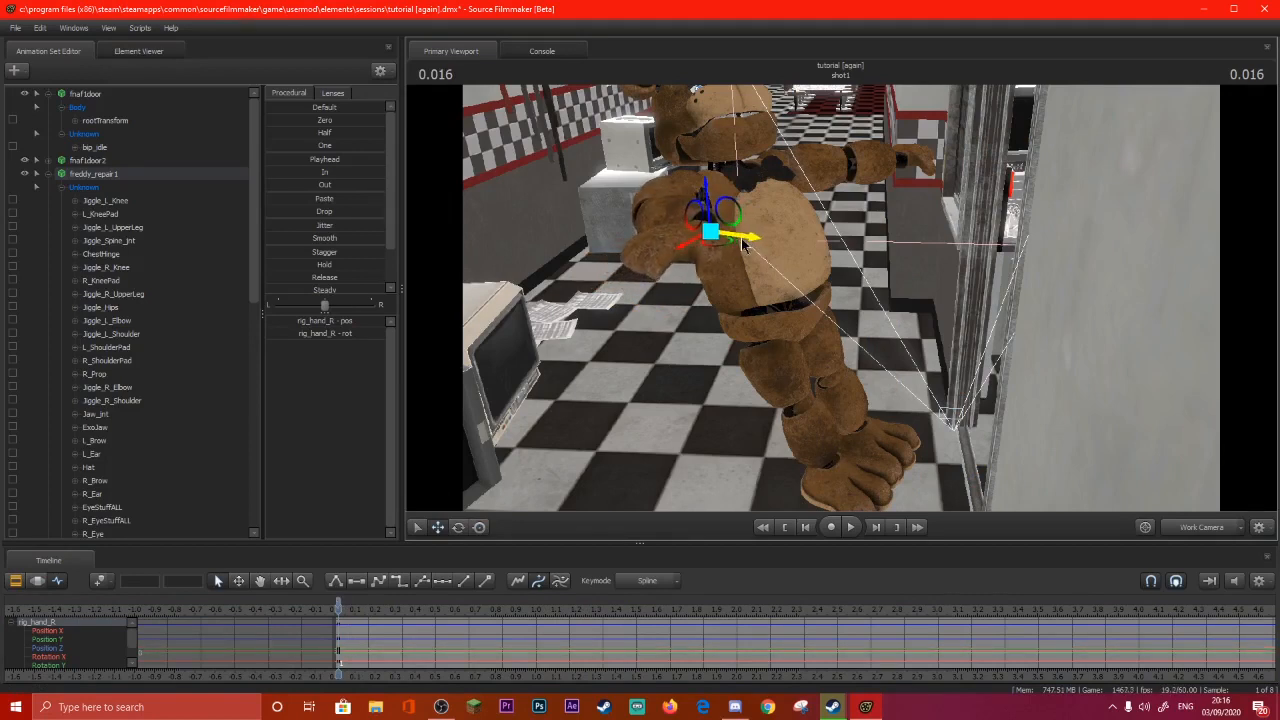
Rotate rig_hand_R at 0.016 so the hand points across Freddy's torso.
{"action": "left_click", "coordinate": [480, 527]}
{"action": "left_click_drag", "start_coordinate": [707, 270], "coordinate": [716, 192]}
{"action": "left_click_drag", "start_coordinate": [678, 248], "coordinate": [735, 215]}
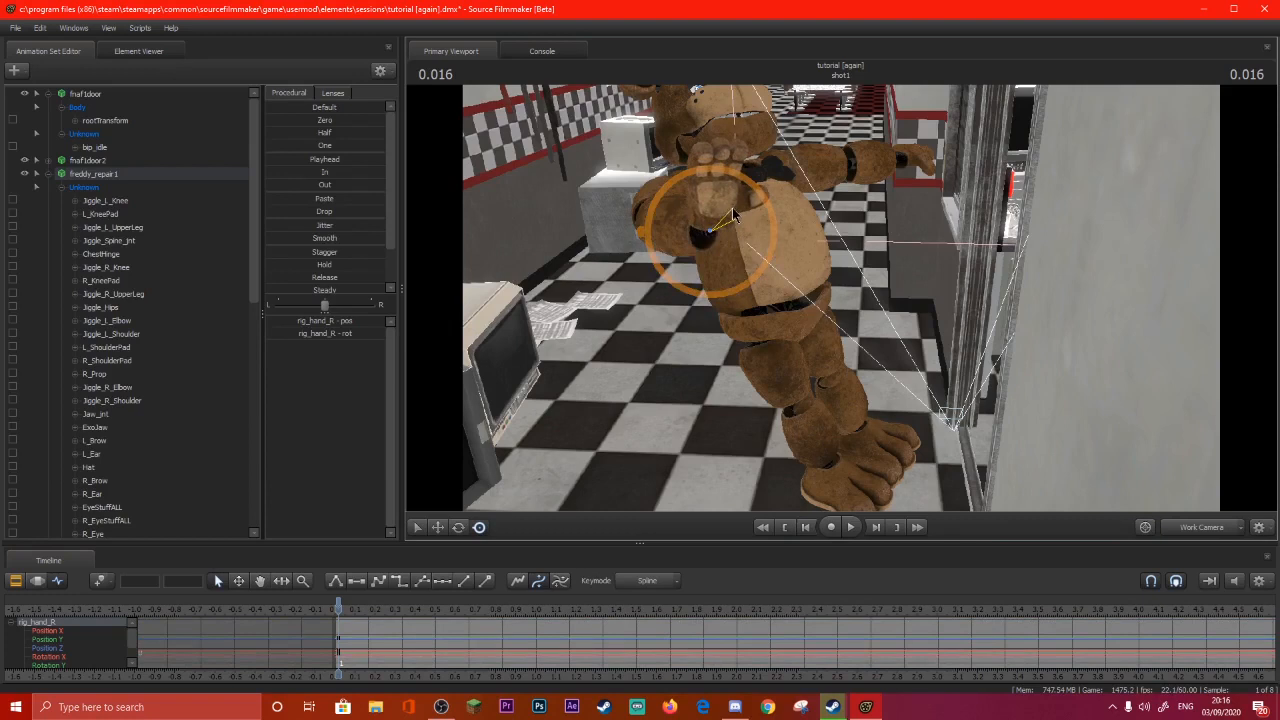
{"action": "left_click_drag", "start_coordinate": [735, 243], "coordinate": [702, 229]}
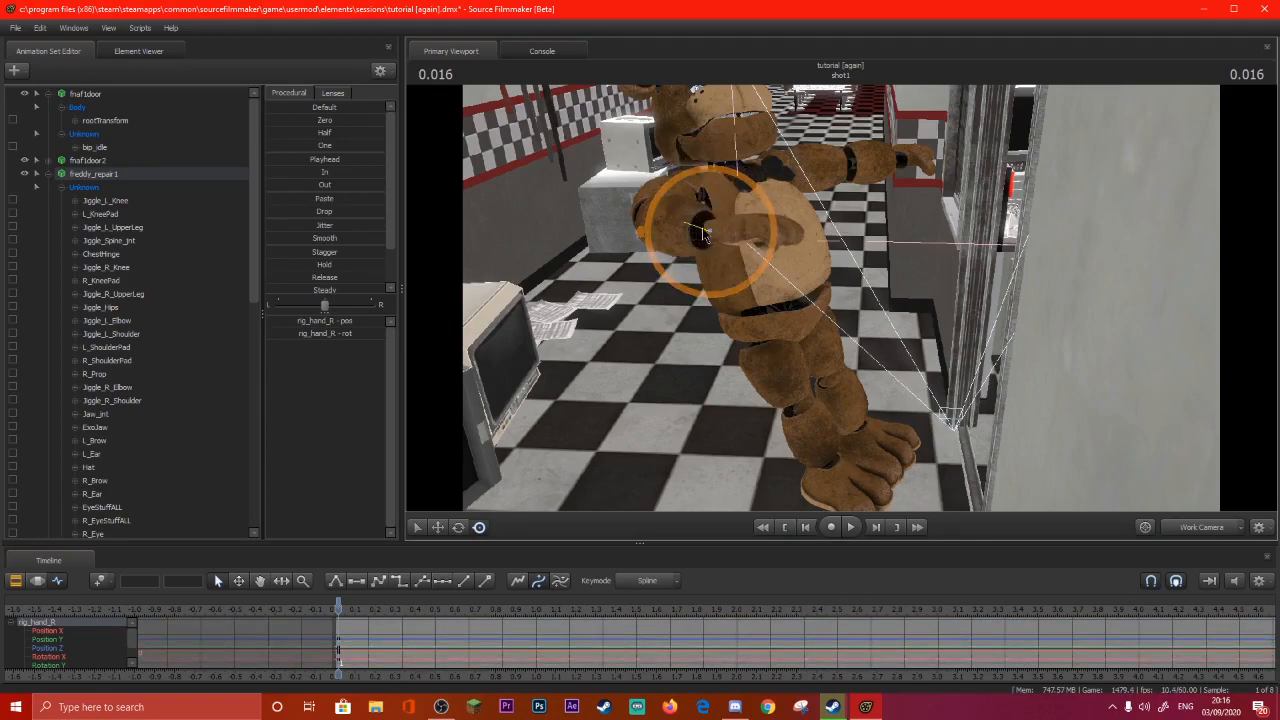
Select the pinky, middle and index finger bones of Freddy's right hand together.
{"action": "left_click", "coordinate": [845, 247]}
{"action": "left_click_drag", "start_coordinate": [877, 244], "coordinate": [830, 305]}
{"action": "key", "text": "w"}
{"action": "key", "text": "s"}
{"action": "key", "text": "w"}
{"action": "key", "text": "d"}
{"action": "key", "text": "ctrl"}
{"action": "key", "text": "d"}
{"action": "key", "text": "ctrl"}
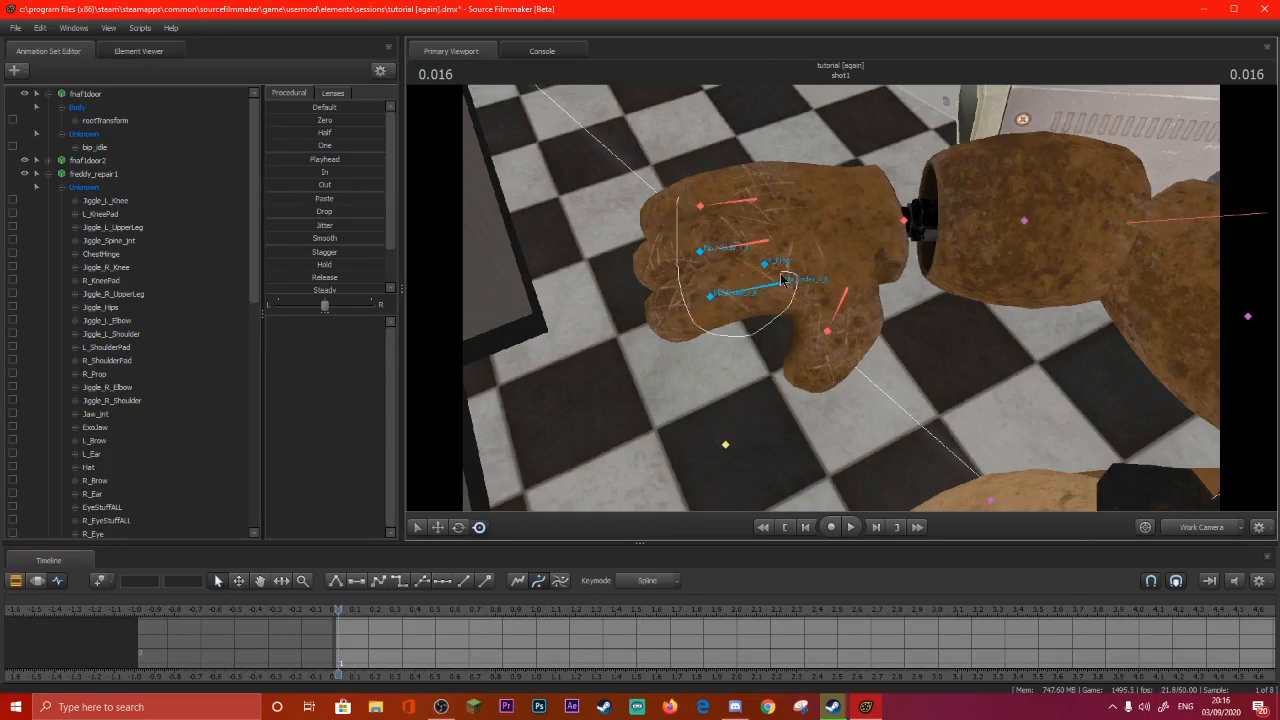
{"action": "left_click", "coordinate": [677, 226]}
Set the rotation mode to Local and rotate the selected right-hand fingers into a curl at 0.016.
{"action": "left_click", "coordinate": [458, 527]}
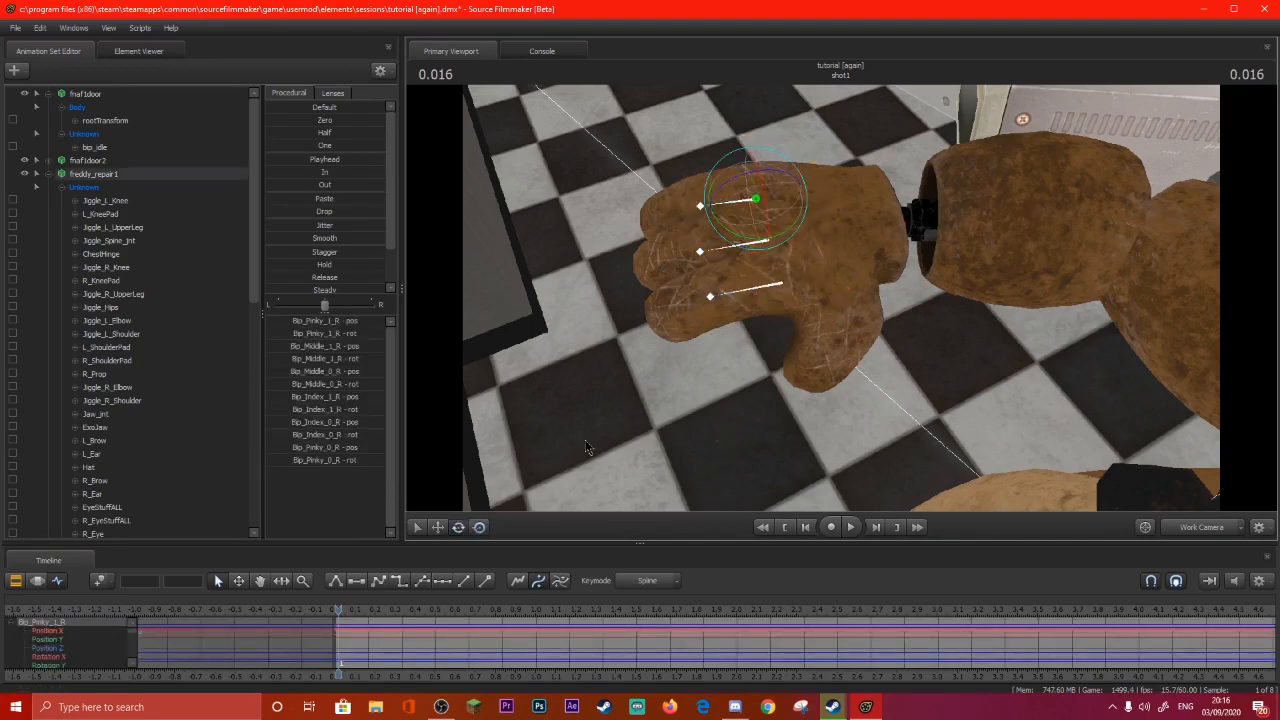
{"action": "right_click", "coordinate": [744, 224]}
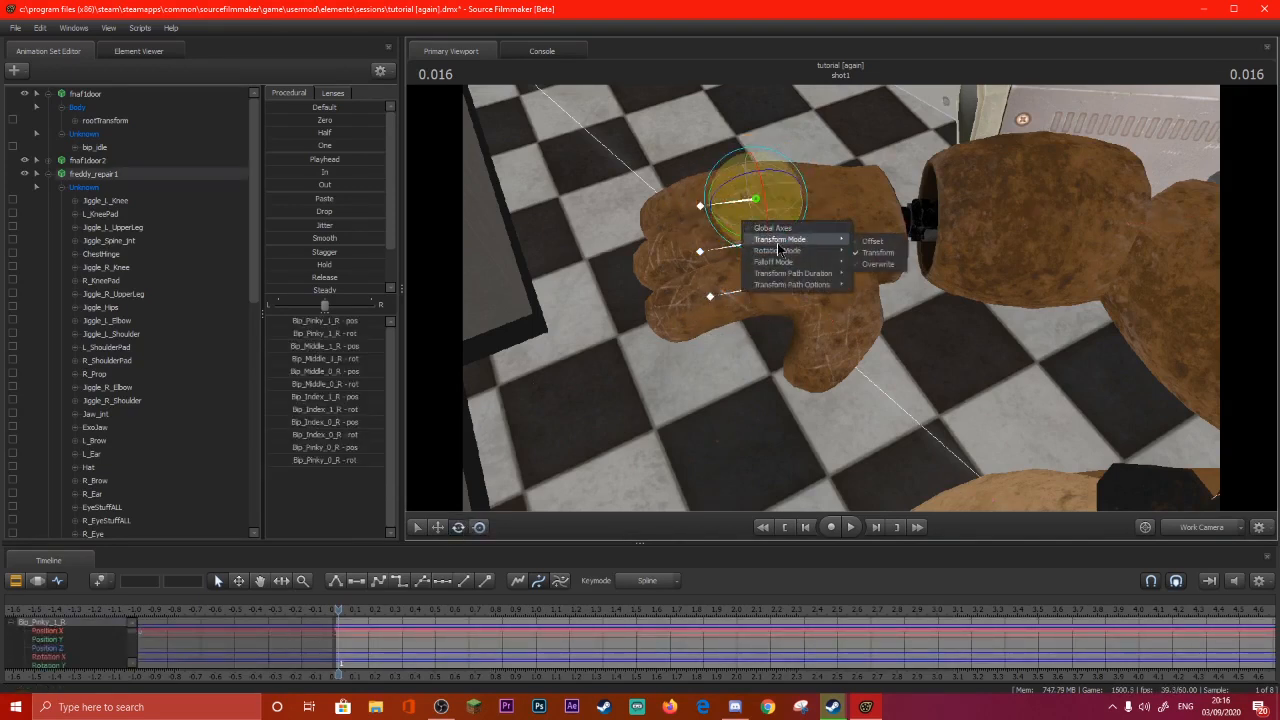
{"action": "left_click", "coordinate": [886, 267]}
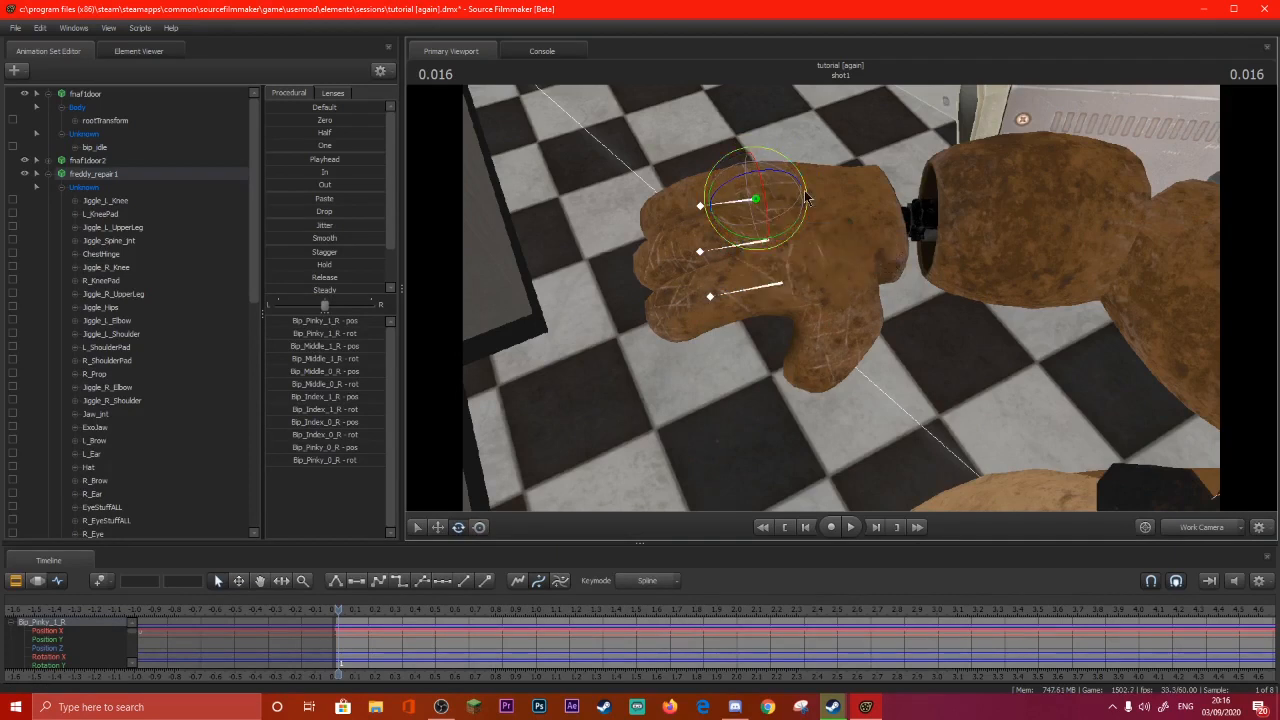
{"action": "left_click_drag", "start_coordinate": [782, 173], "coordinate": [745, 203]}
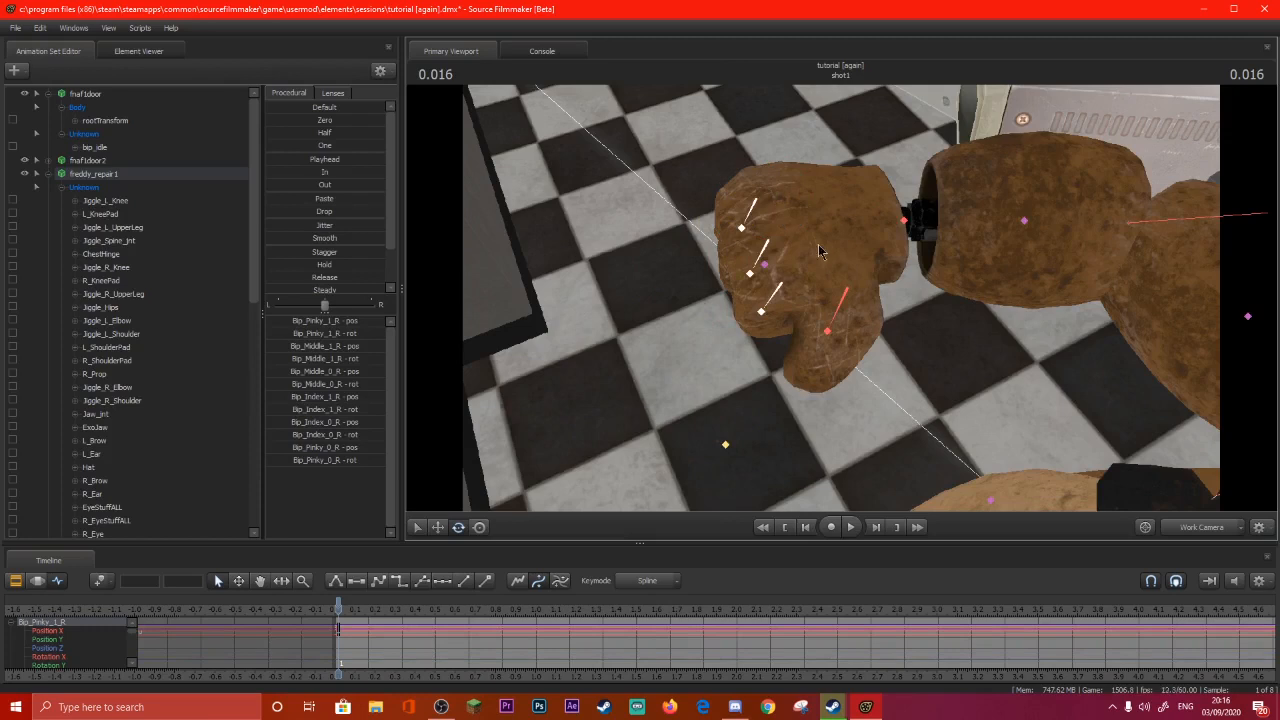
Select the thumb bones of Freddy's right hand and rotate them inward against the curled fingers at 0.016.
{"action": "left_click", "coordinate": [782, 250], "text": "ctrl"}
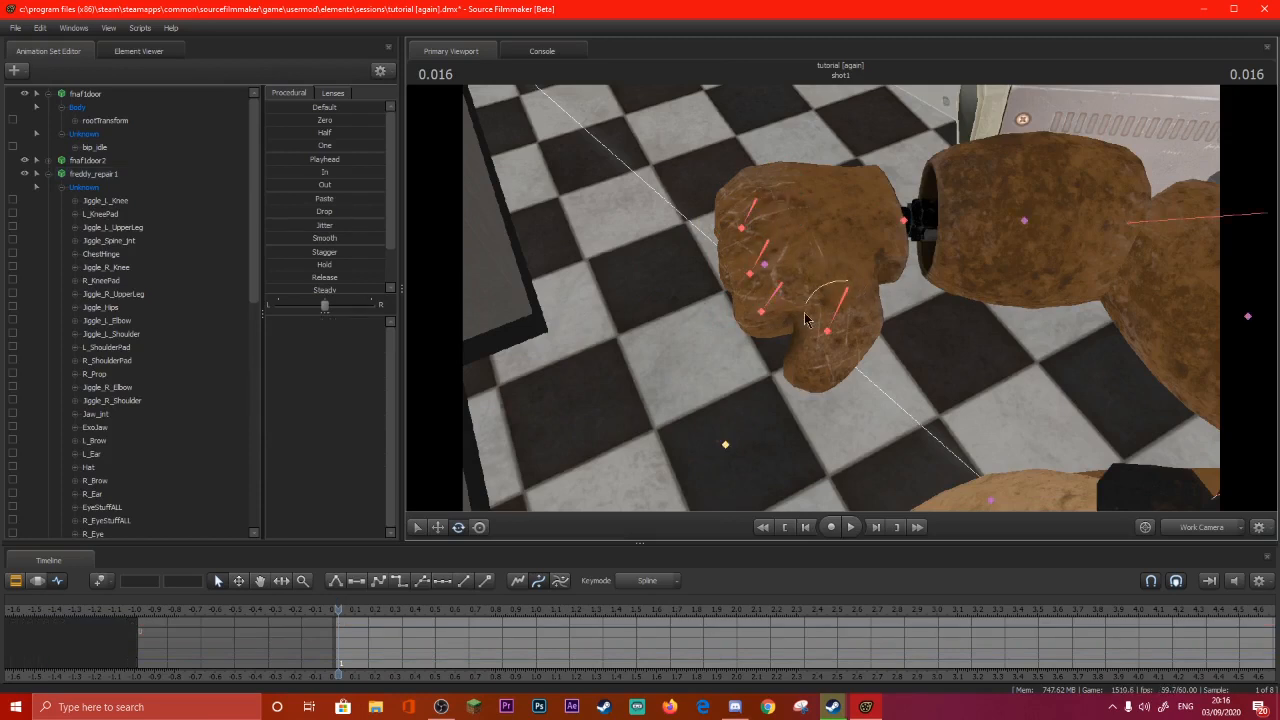
{"action": "left_click", "coordinate": [862, 302]}
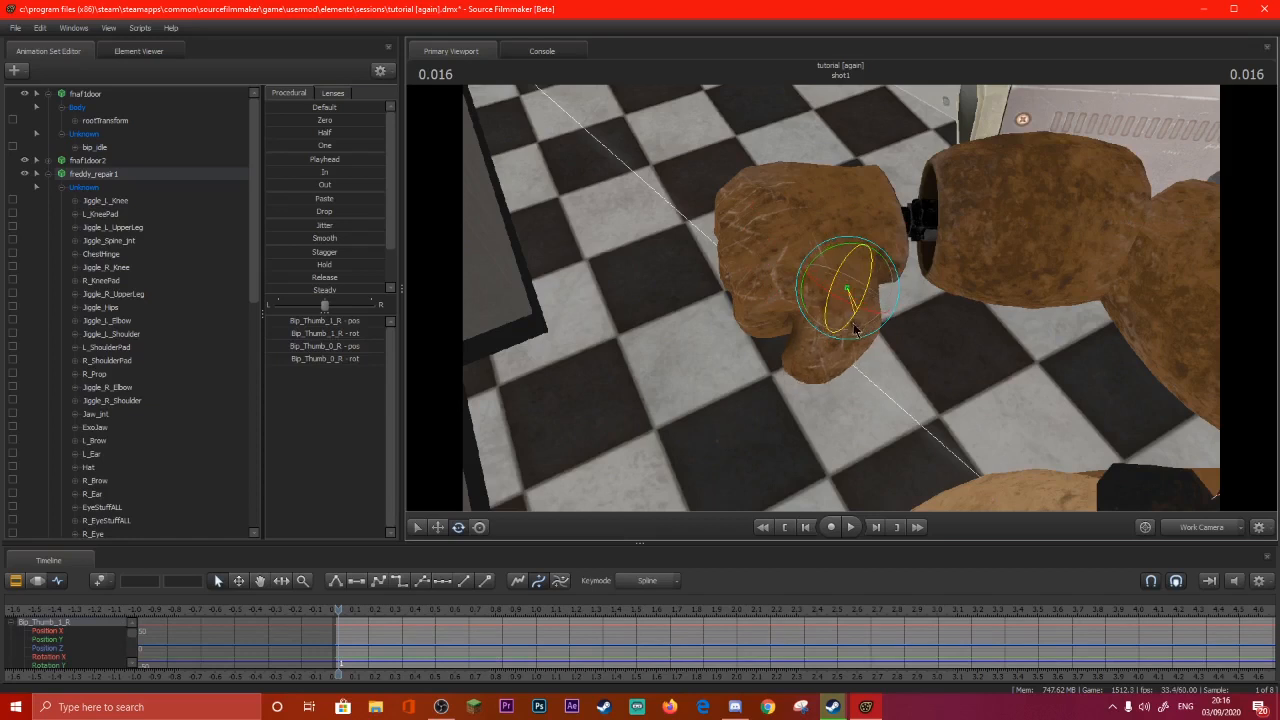
{"action": "left_click_drag", "start_coordinate": [848, 335], "coordinate": [849, 338]}
{"action": "right_click", "coordinate": [836, 294]}
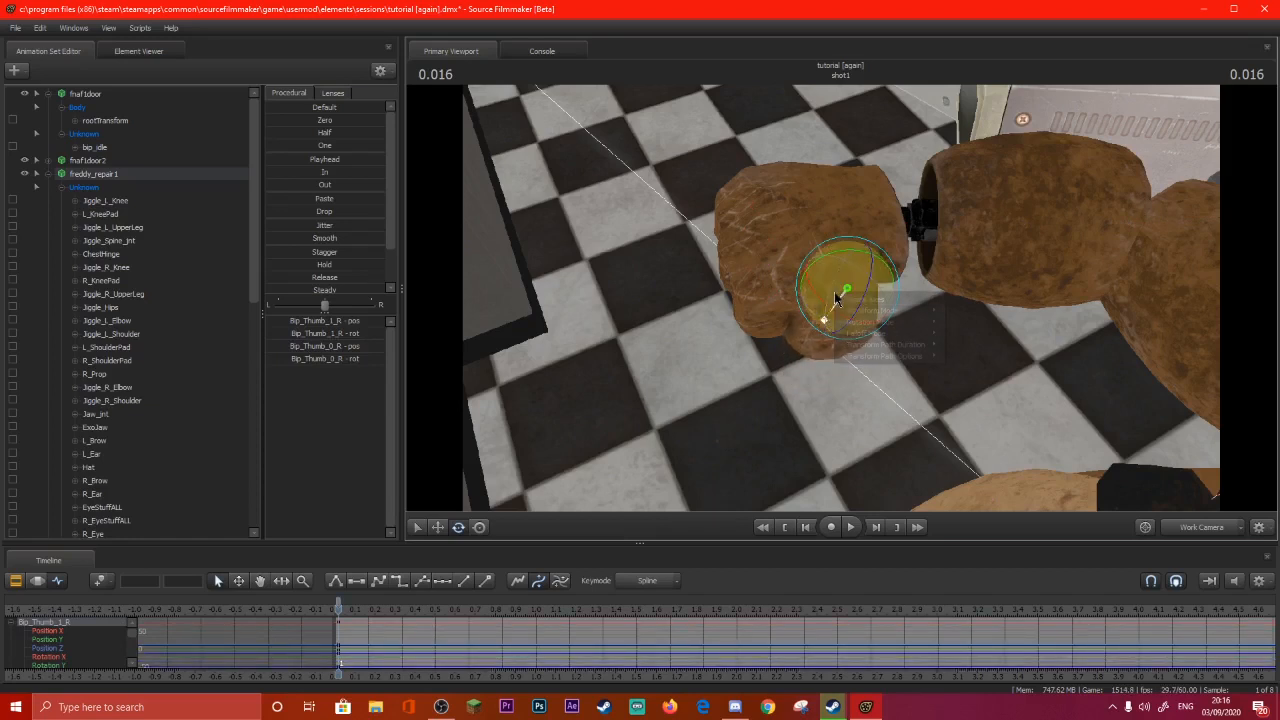
{"action": "mouse_move", "coordinate": [875, 323]}
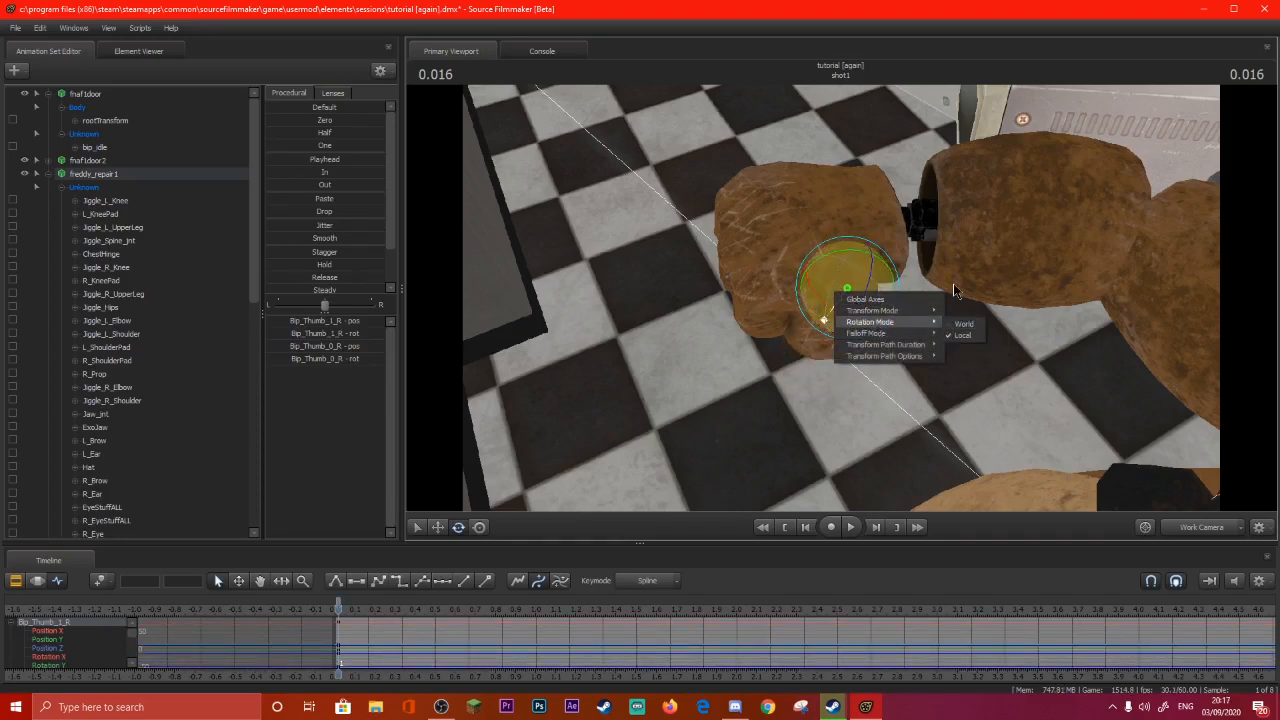
{"action": "left_click", "coordinate": [953, 290]}
Select rig_hand_R in the work camera and add a keyframe for it at 0.333.
{"action": "left_click", "coordinate": [849, 298], "text": "ctrl"}
{"action": "left_click", "coordinate": [913, 270], "text": "ctrl"}
{"action": "left_click_drag", "start_coordinate": [912, 268], "coordinate": [841, 290]}
{"action": "left_click", "coordinate": [789, 315], "text": "ctrl"}
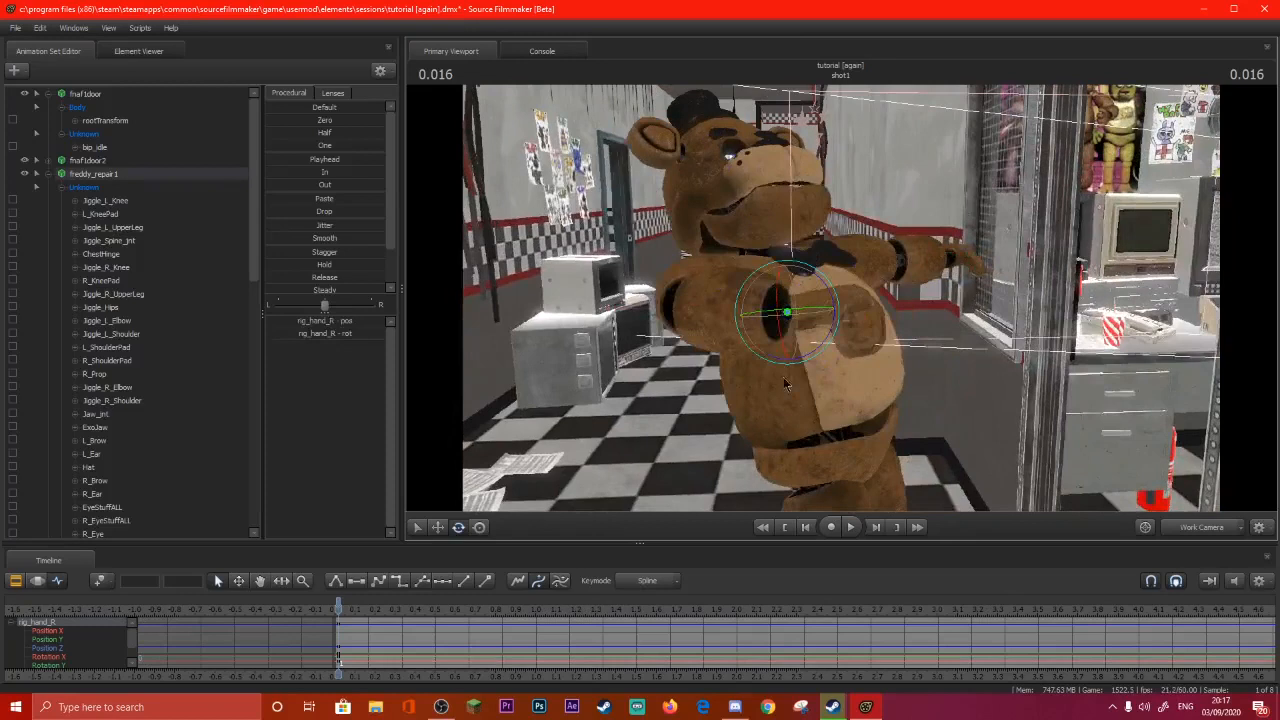
{"action": "left_click", "coordinate": [480, 528]}
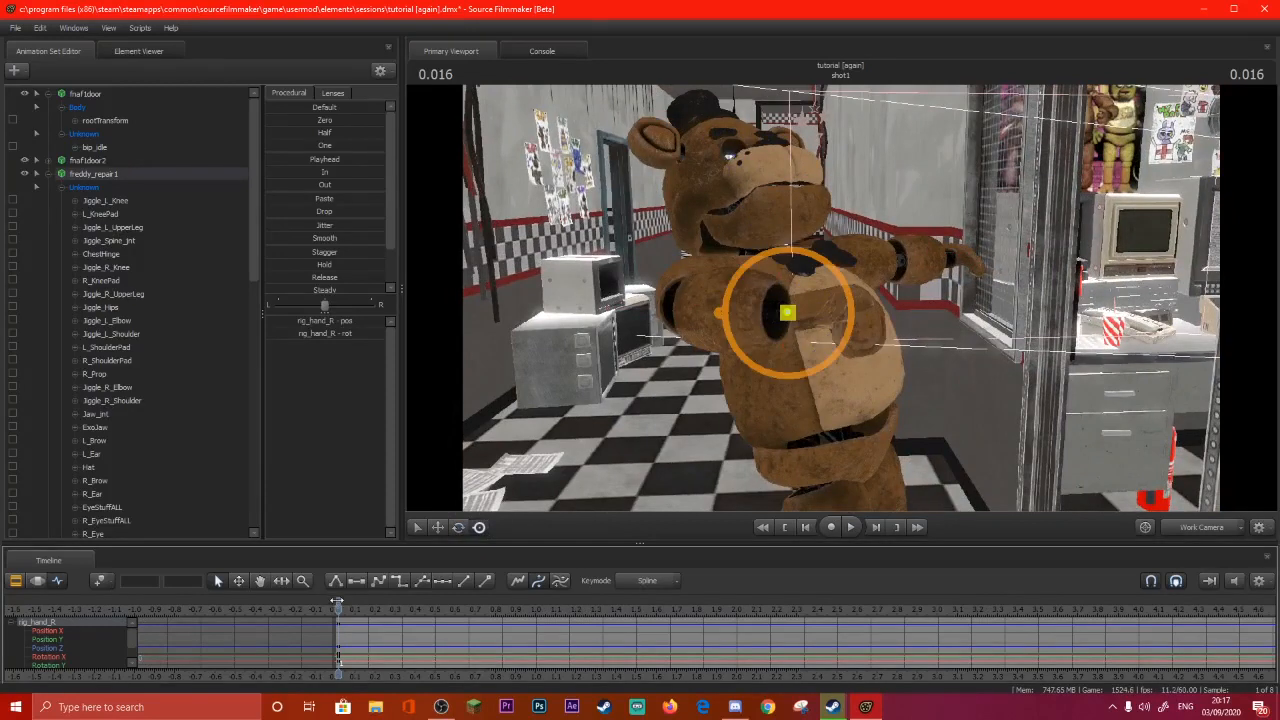
{"action": "mouse_move", "coordinate": [400, 606]}
{"action": "left_mouse_down"}
{"action": "mouse_move", "coordinate": [366, 606]}
{"action": "mouse_move", "coordinate": [418, 606]}
{"action": "mouse_move", "coordinate": [401, 606]}
{"action": "left_mouse_up"}
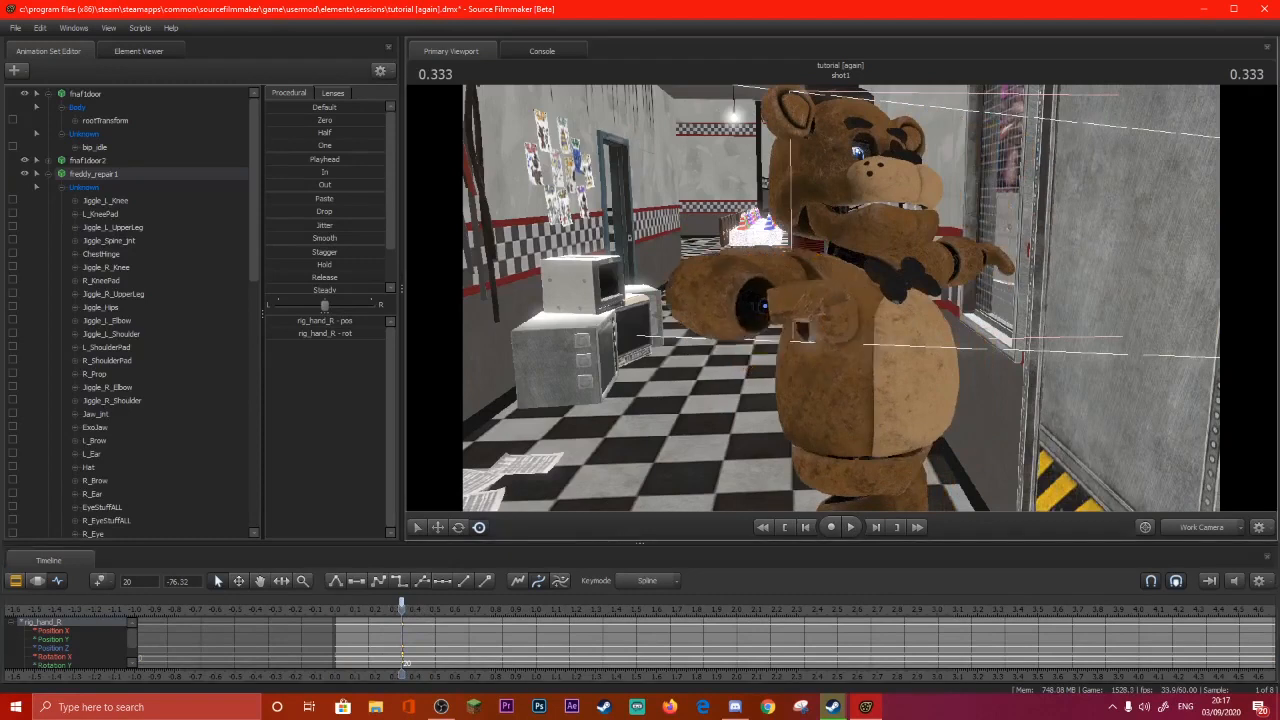
Move rig_hand_R across the front of Freddy's torso toward the doorway at 0.700.
{"action": "left_click_drag", "start_coordinate": [401, 606], "coordinate": [475, 606]}
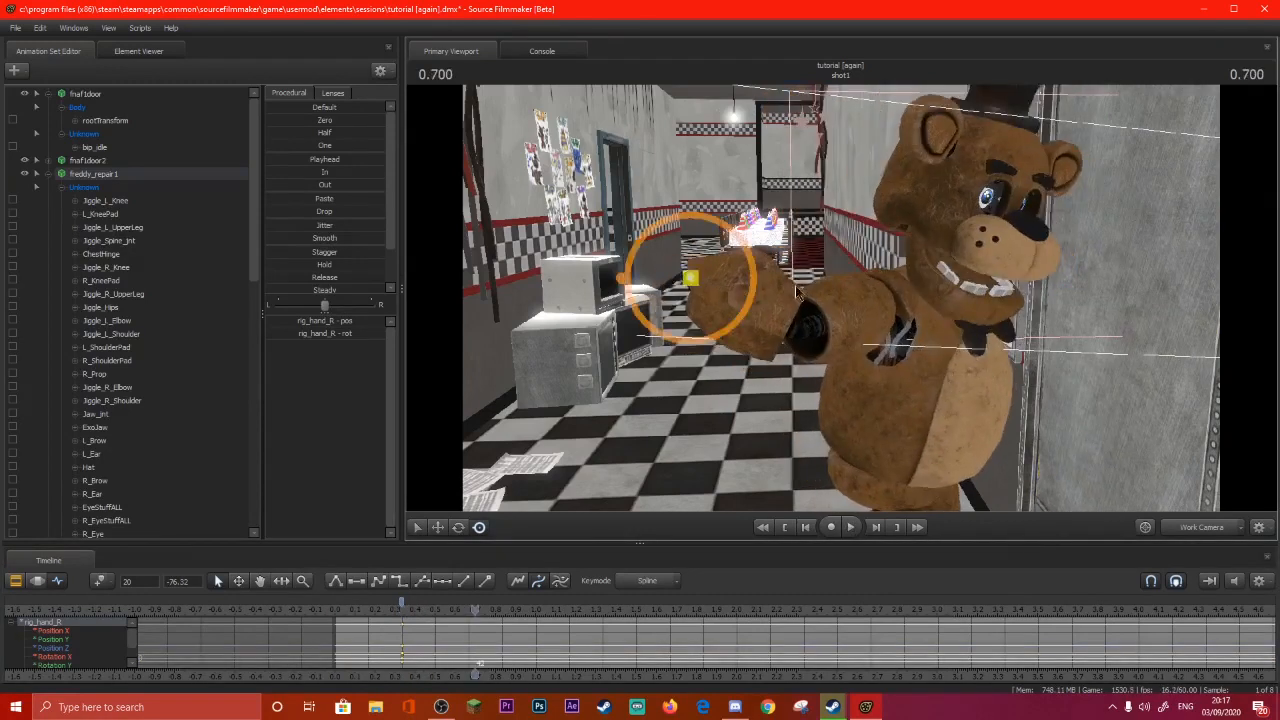
{"action": "left_click_drag", "start_coordinate": [766, 283], "coordinate": [1094, 289]}
{"action": "left_click_drag", "start_coordinate": [1094, 400], "coordinate": [1200, 370]}
{"action": "key", "text": "d"}
{"action": "left_click_drag", "start_coordinate": [900, 330], "coordinate": [860, 298]}
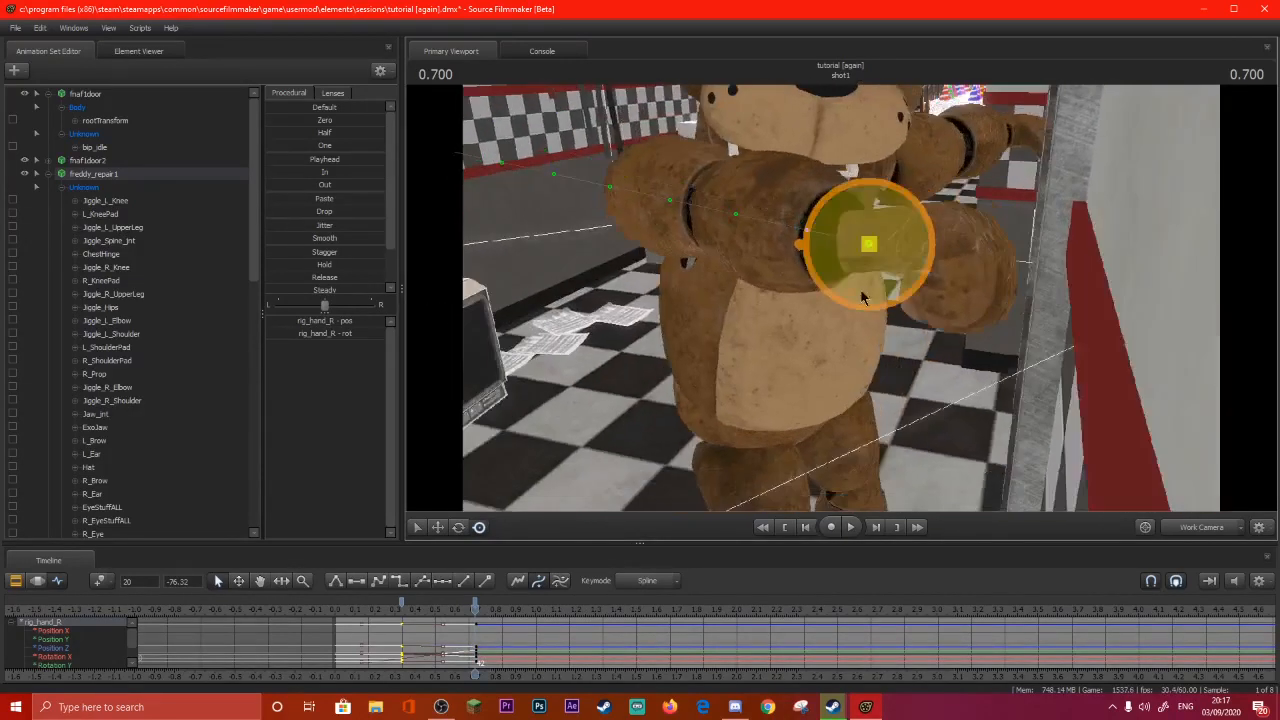
{"action": "left_click", "coordinate": [436, 528]}
{"action": "left_click_drag", "start_coordinate": [855, 262], "coordinate": [940, 232]}
Select rig_pelvis, shift it slightly toward the door frame in the Motion Editor, and replay the shot.
{"action": "left_click", "coordinate": [766, 360]}
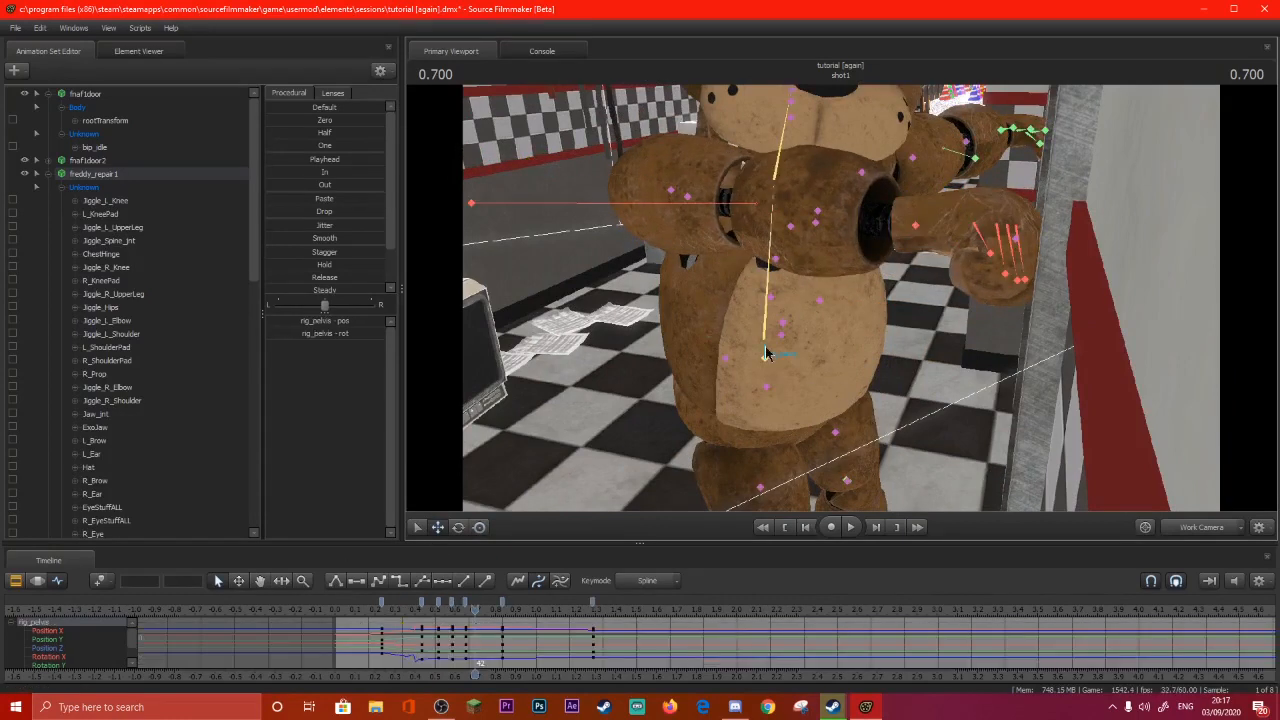
{"action": "left_click", "coordinate": [38, 582]}
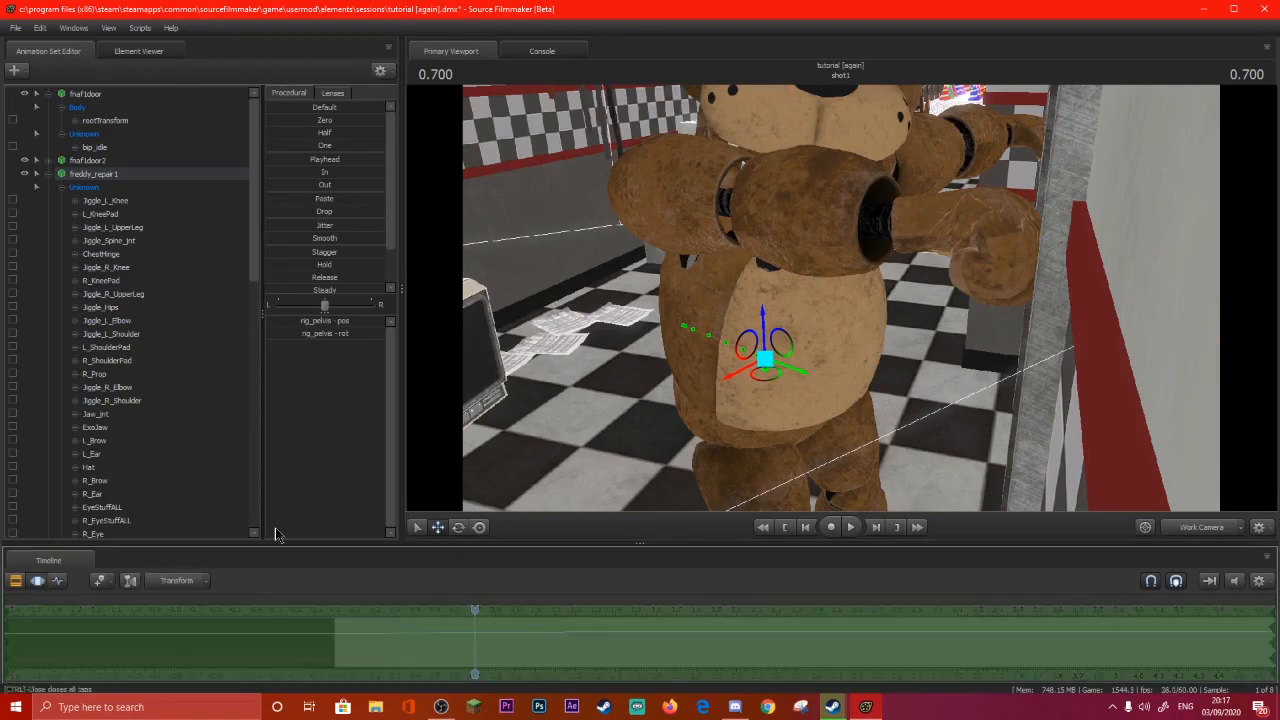
{"action": "left_click_drag", "start_coordinate": [780, 366], "coordinate": [792, 372]}
{"action": "left_click_drag", "start_coordinate": [471, 611], "coordinate": [328, 607]}
{"action": "key", "text": "space"}
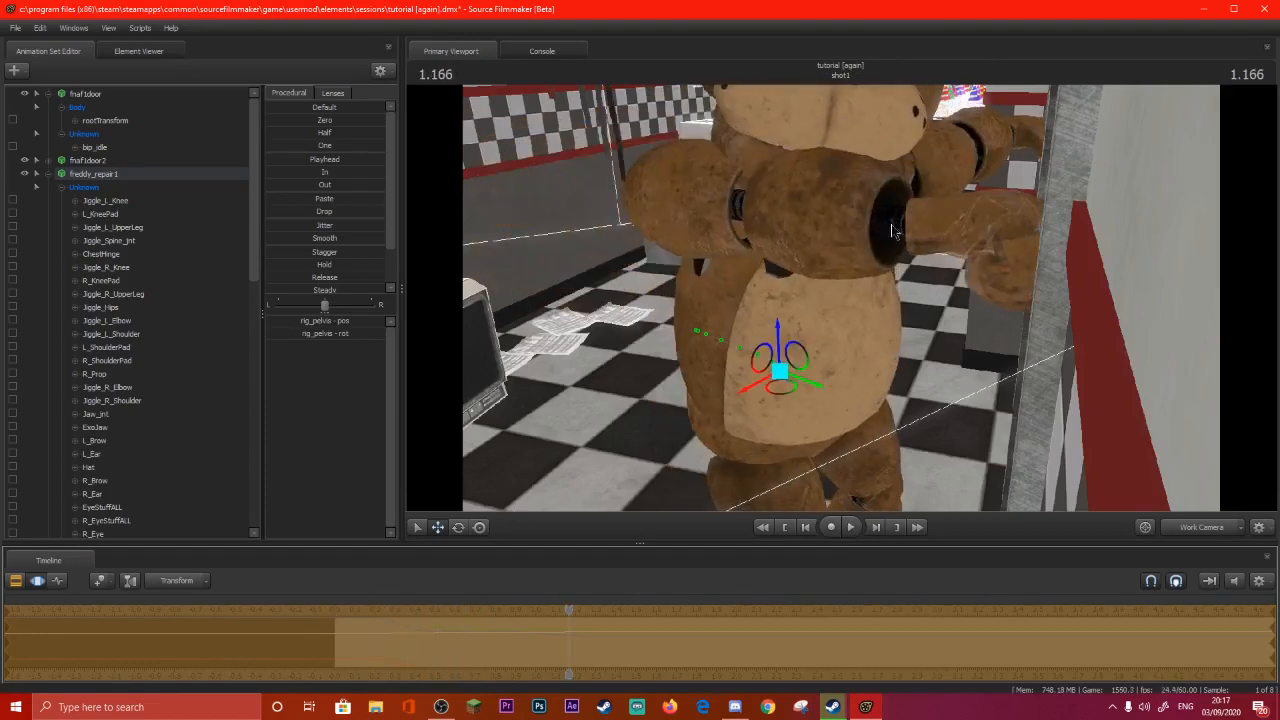
Select rig_spine_0, nudge it slightly toward the door frame in the Motion Editor, and replay the result.
{"action": "left_click", "coordinate": [785, 310]}
{"action": "left_click", "coordinate": [479, 527]}
{"action": "left_click_drag", "start_coordinate": [780, 344], "coordinate": [797, 343]}
{"action": "left_click", "coordinate": [326, 607]}
{"action": "key", "text": "space"}
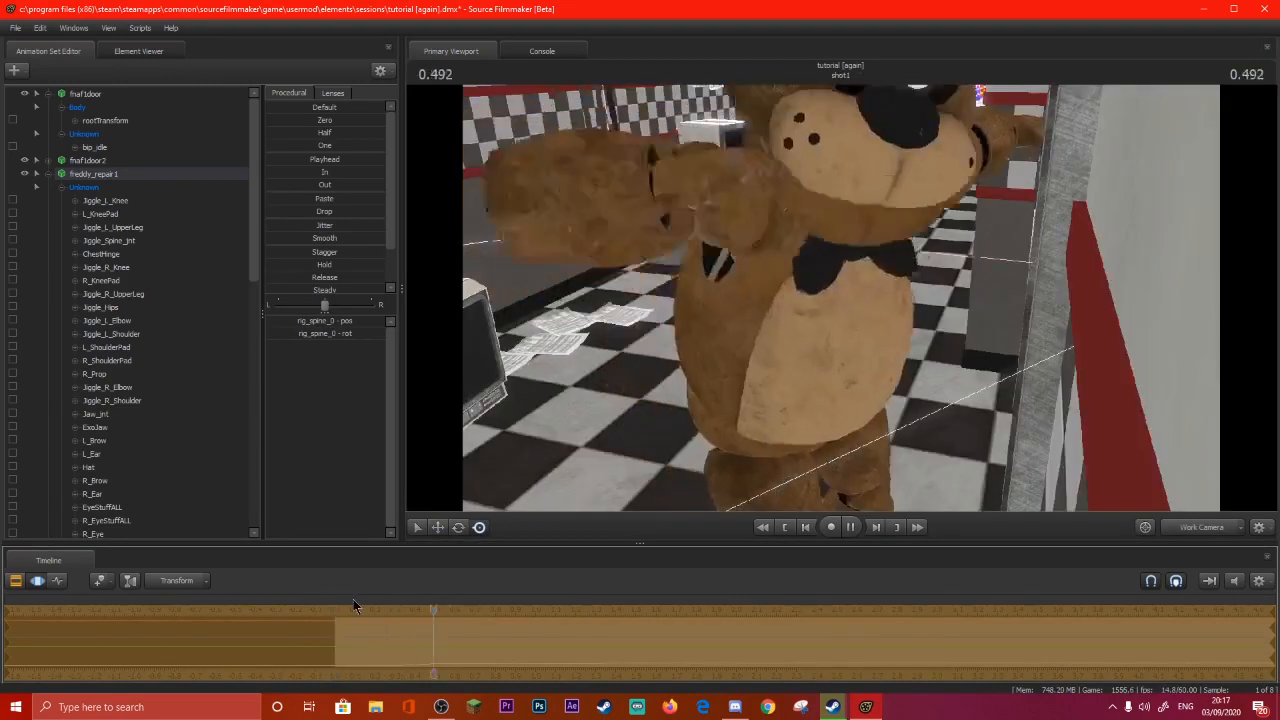
{"action": "key", "text": "space"}
{"action": "key", "text": "F4"}
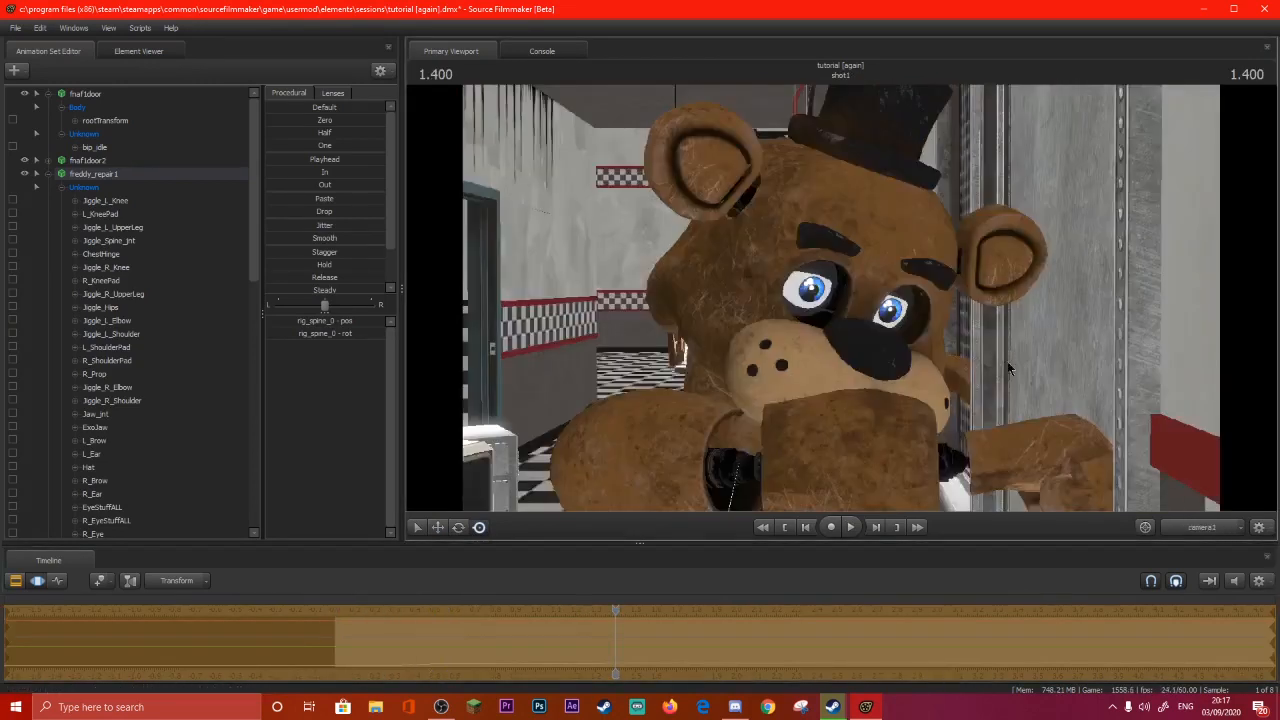
Select rig_hand_R in the Graph Editor, retime its second keyframe to 0.533, and replay through camera1.
{"action": "left_click", "coordinate": [953, 462]}
{"action": "left_click", "coordinate": [60, 581]}
{"action": "mouse_move", "coordinate": [400, 612]}
{"action": "left_mouse_down"}
{"action": "mouse_move", "coordinate": [467, 620]}
{"action": "mouse_move", "coordinate": [447, 604]}
{"action": "left_mouse_up"}
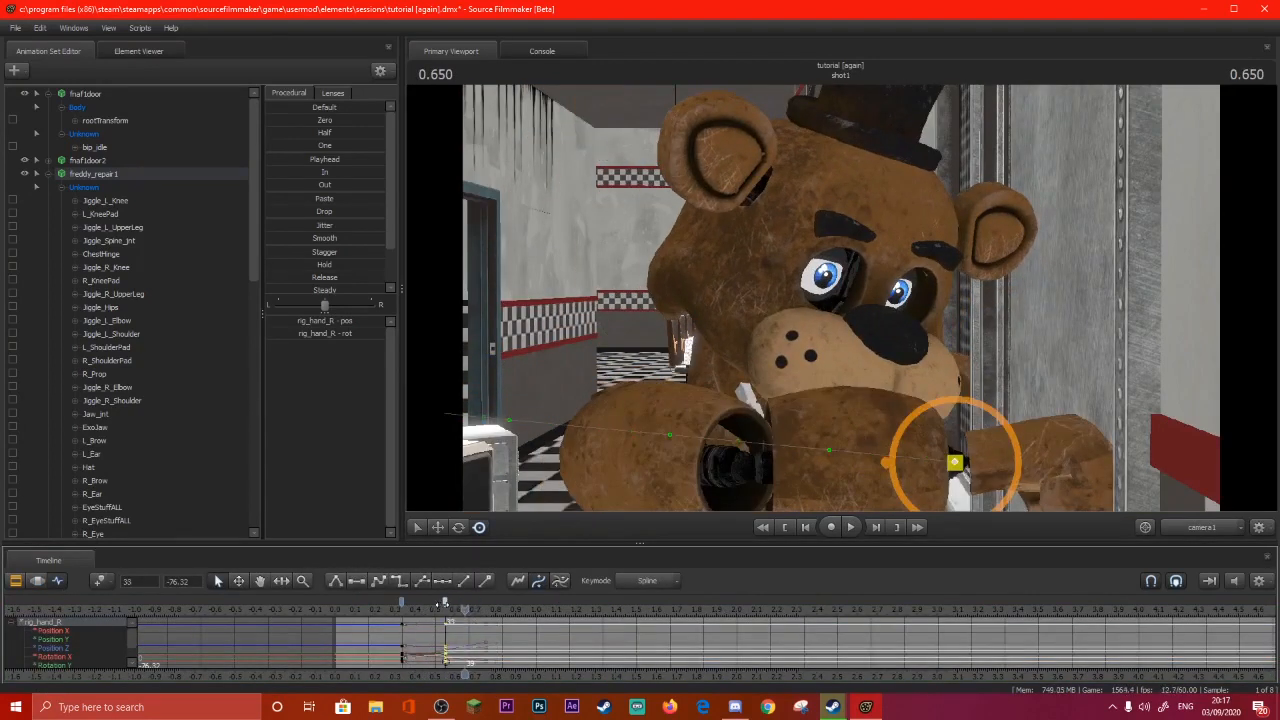
{"action": "key", "text": "space"}
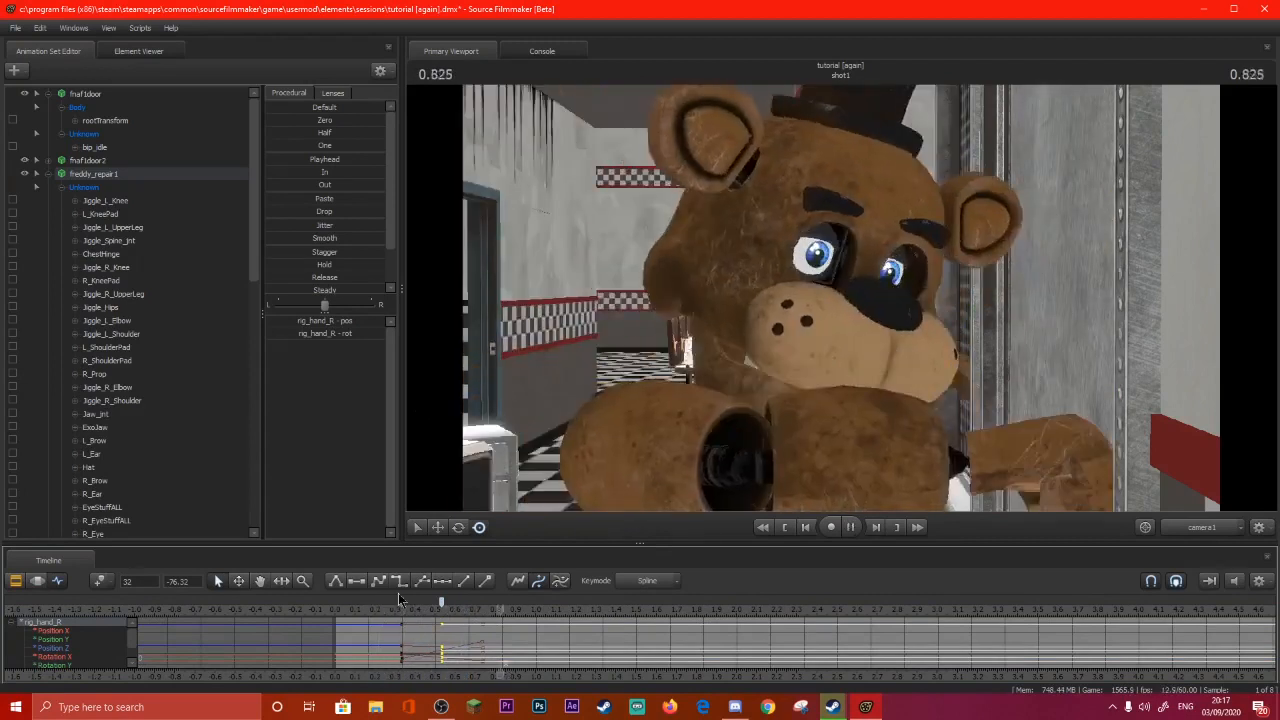
{"action": "key", "text": "space"}
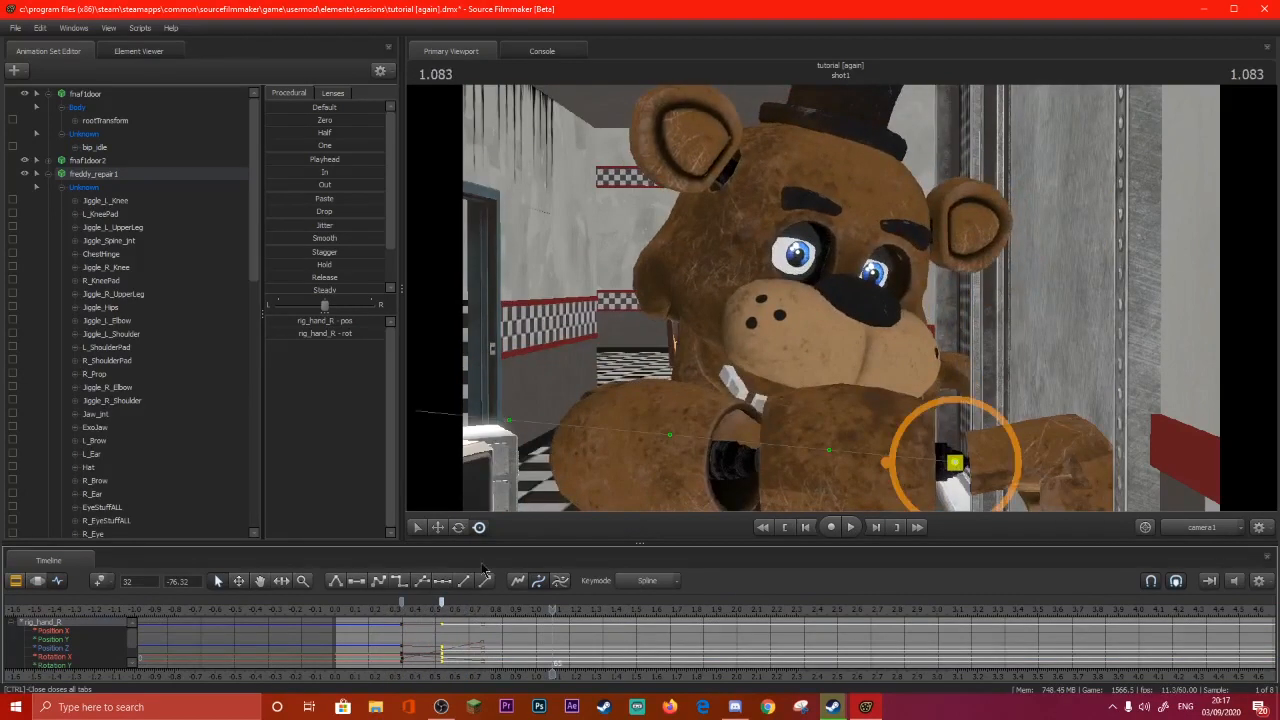
From the work camera, lower rig_hand_R in front of Freddy's chest at 0.533 and return to camera1.
{"action": "left_click_drag", "start_coordinate": [554, 601], "coordinate": [443, 602]}
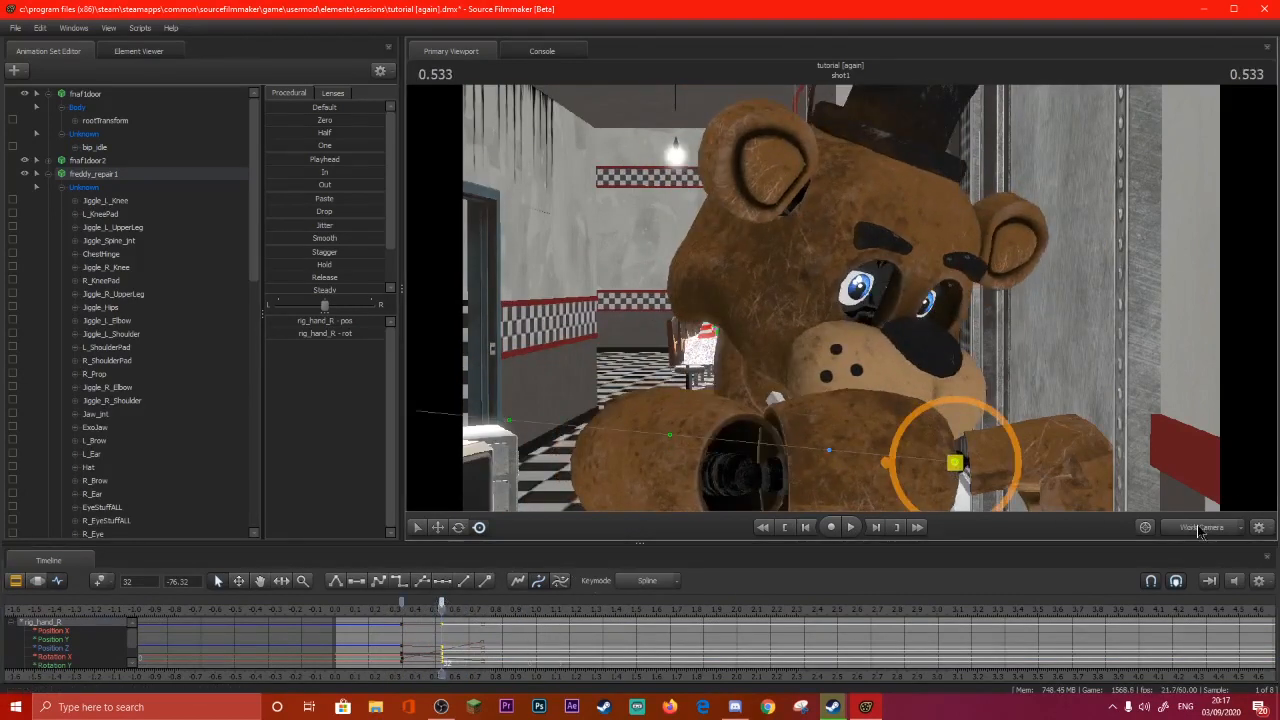
{"action": "left_click", "coordinate": [1200, 529]}
{"action": "left_click_drag", "start_coordinate": [1018, 225], "coordinate": [1007, 311]}
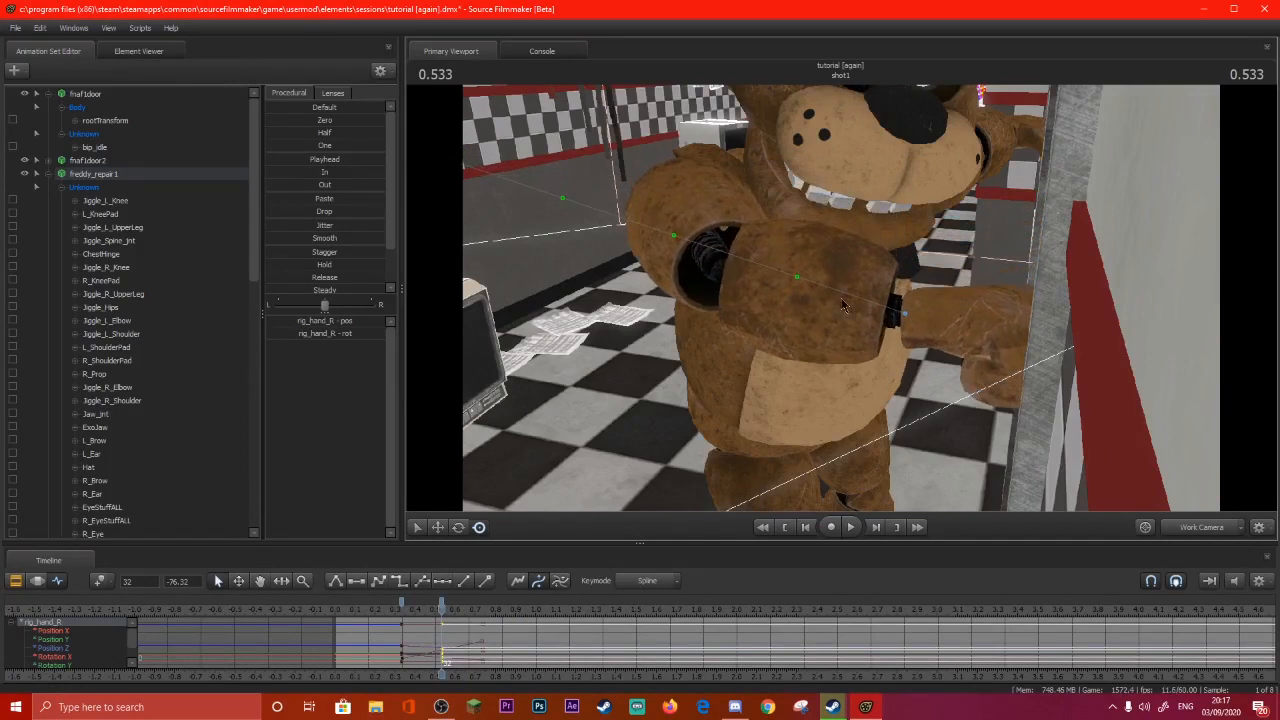
{"action": "left_click", "coordinate": [1200, 529]}
Select camera1 in the Motion Editor and reframe the shot slightly lower on Freddy.
{"action": "left_click_drag", "start_coordinate": [459, 614], "coordinate": [353, 610]}
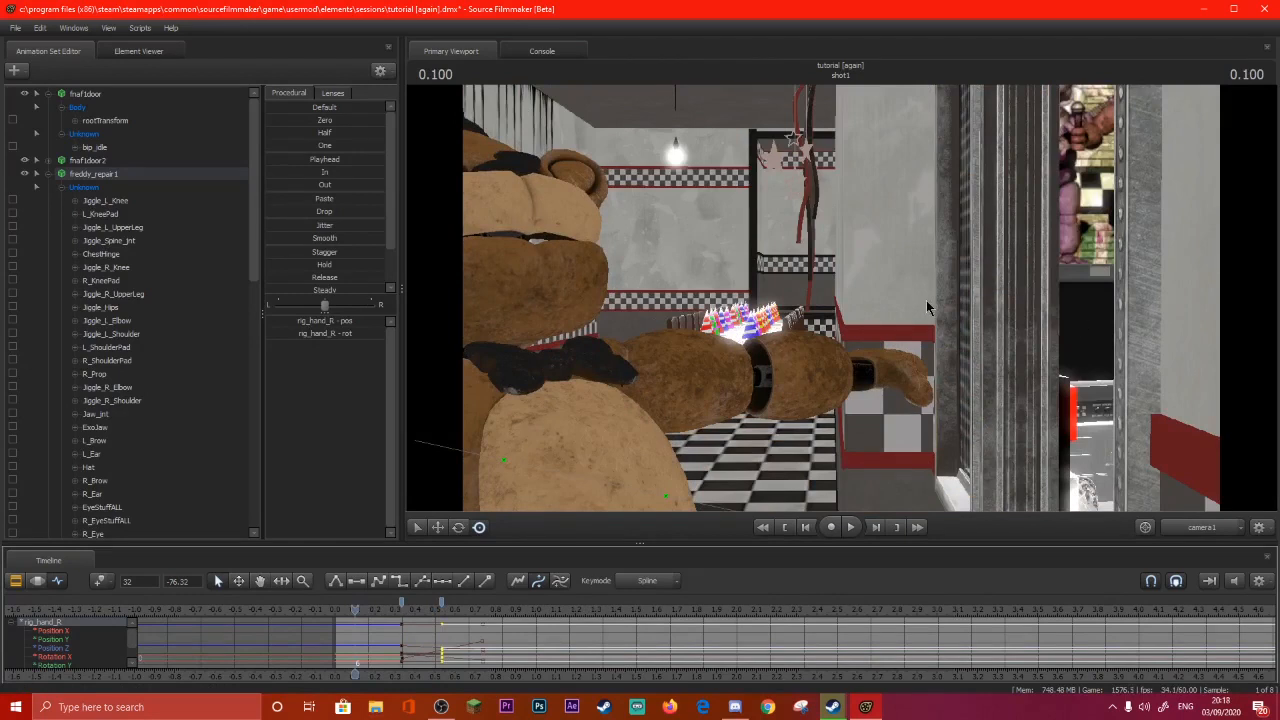
{"action": "scroll", "coordinate": [95, 512], "scroll_direction": "down", "scroll_amount": 15}
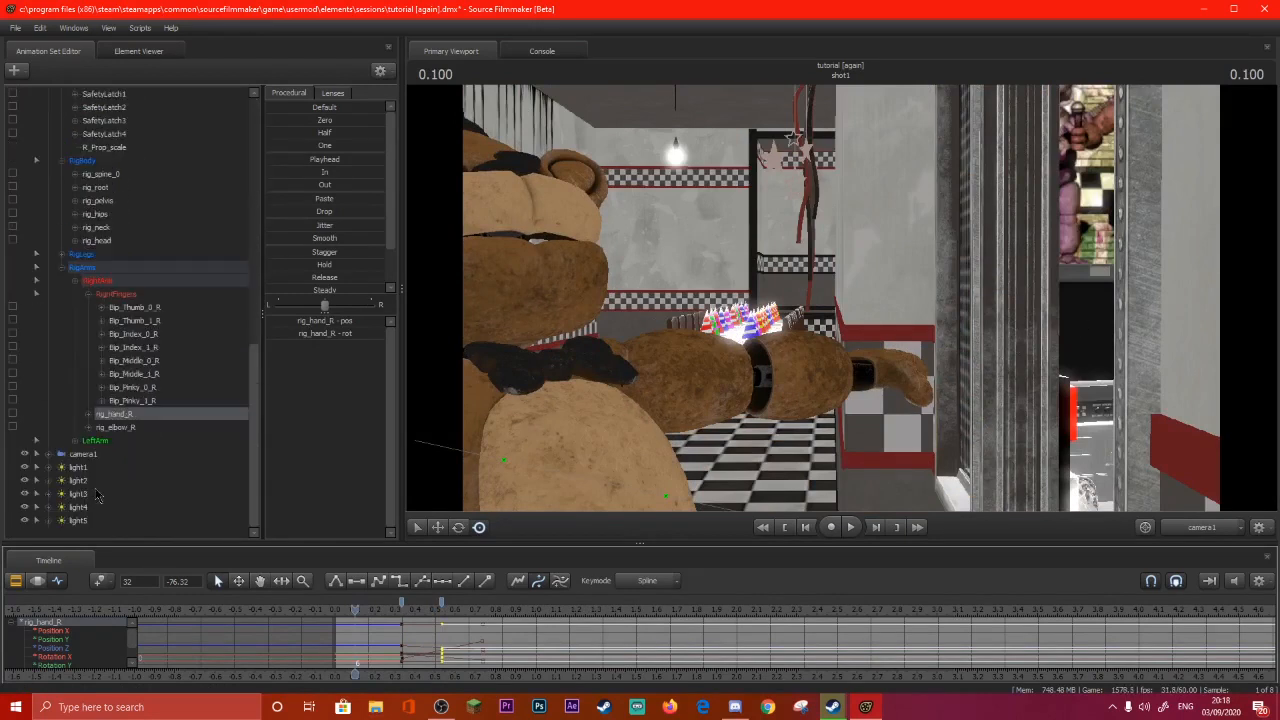
{"action": "left_click", "coordinate": [84, 455]}
{"action": "left_click", "coordinate": [37, 581]}
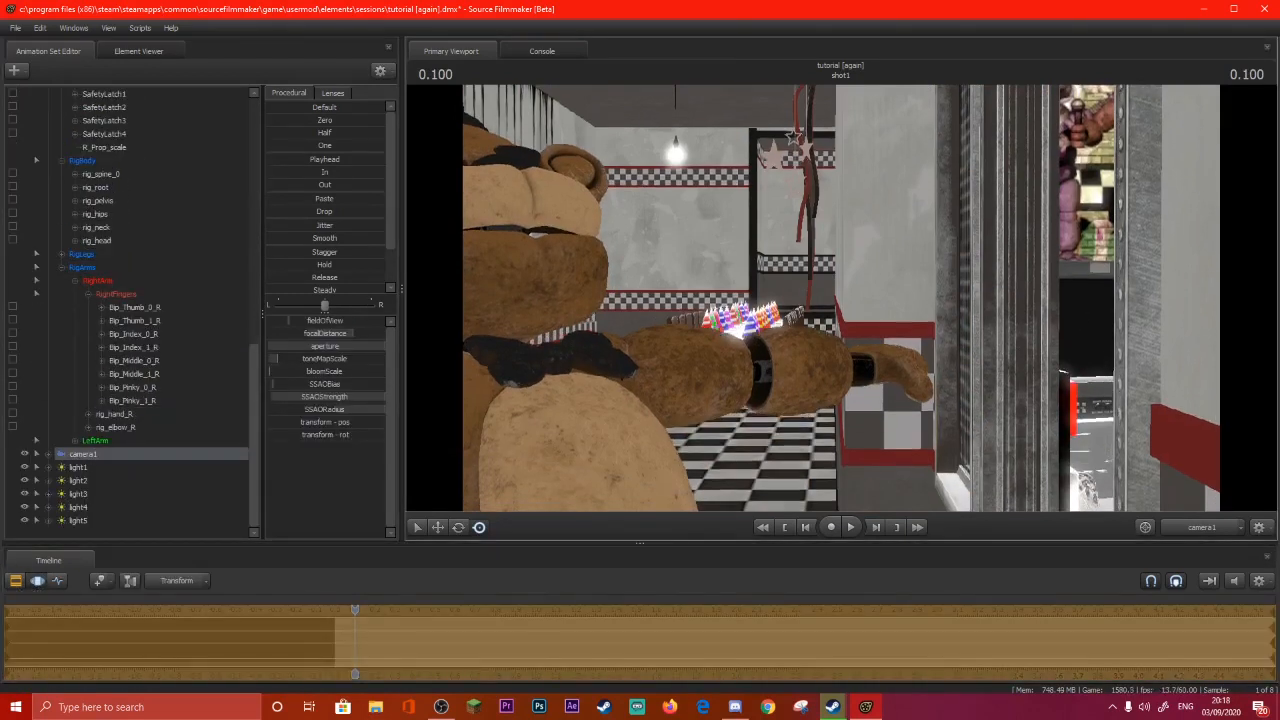
Replay the shot from near its start through camera1 to review the framing and arm motion.
{"action": "key", "text": "space"}
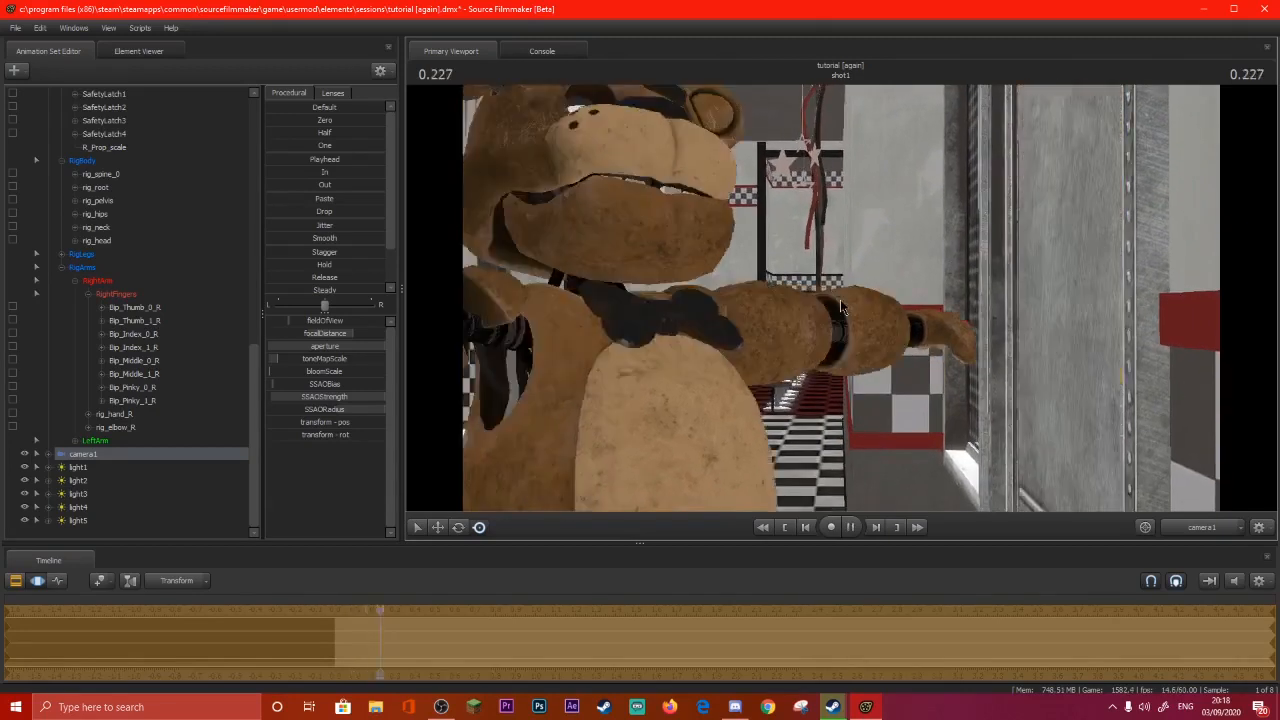
{"action": "key", "text": "space"}
{"action": "left_click_drag", "start_coordinate": [654, 607], "coordinate": [347, 608]}
{"action": "key", "text": "space"}
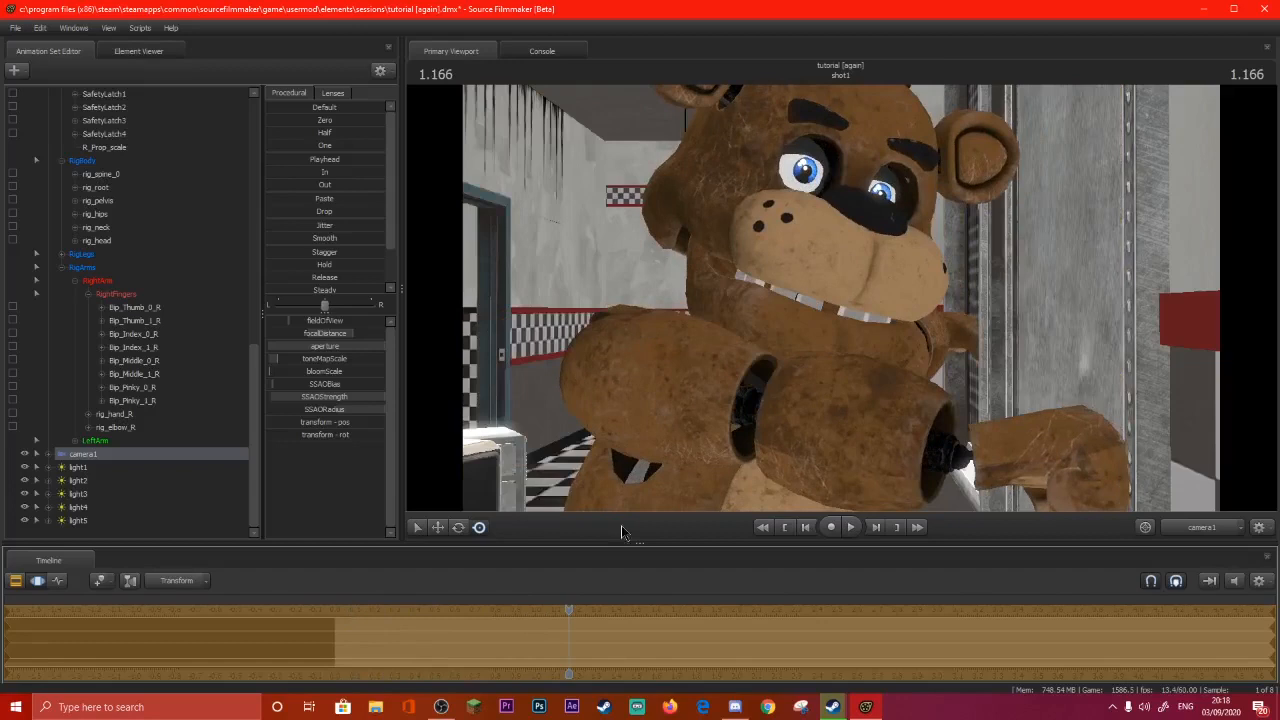
{"action": "left_click_drag", "start_coordinate": [567, 610], "coordinate": [351, 609]}
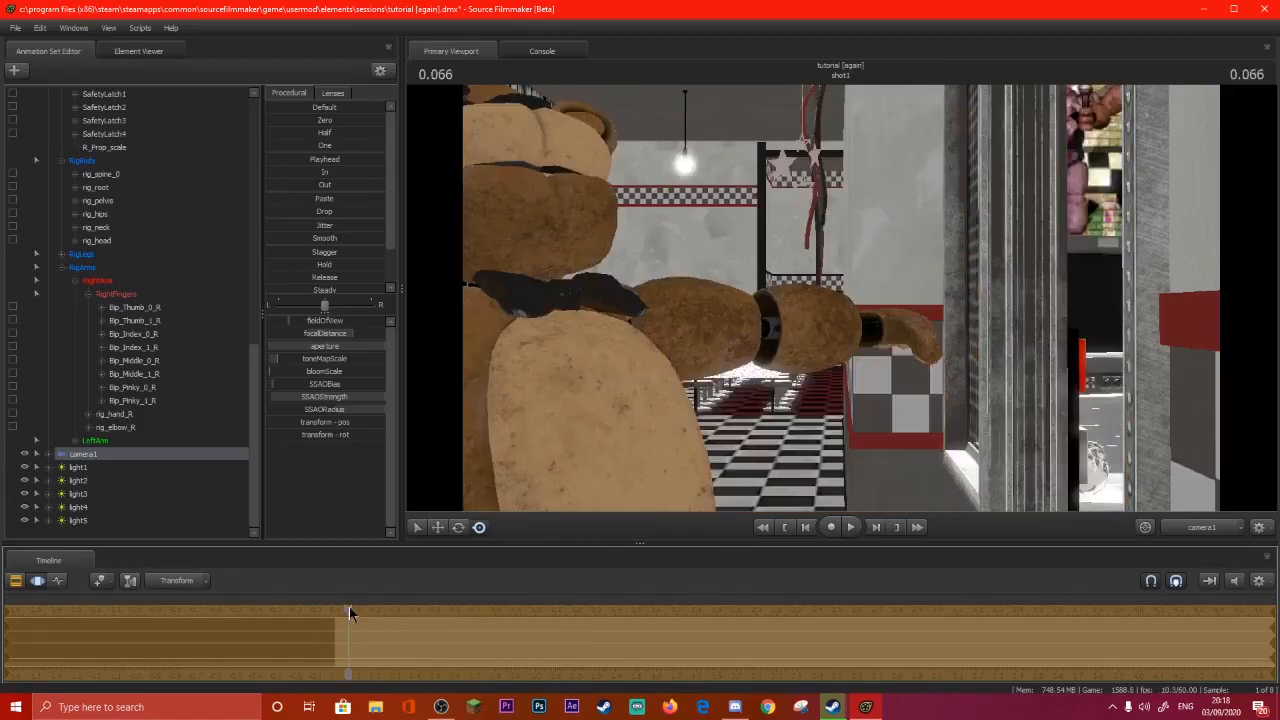
{"action": "key", "text": "space"}
{"action": "key", "text": "space"}
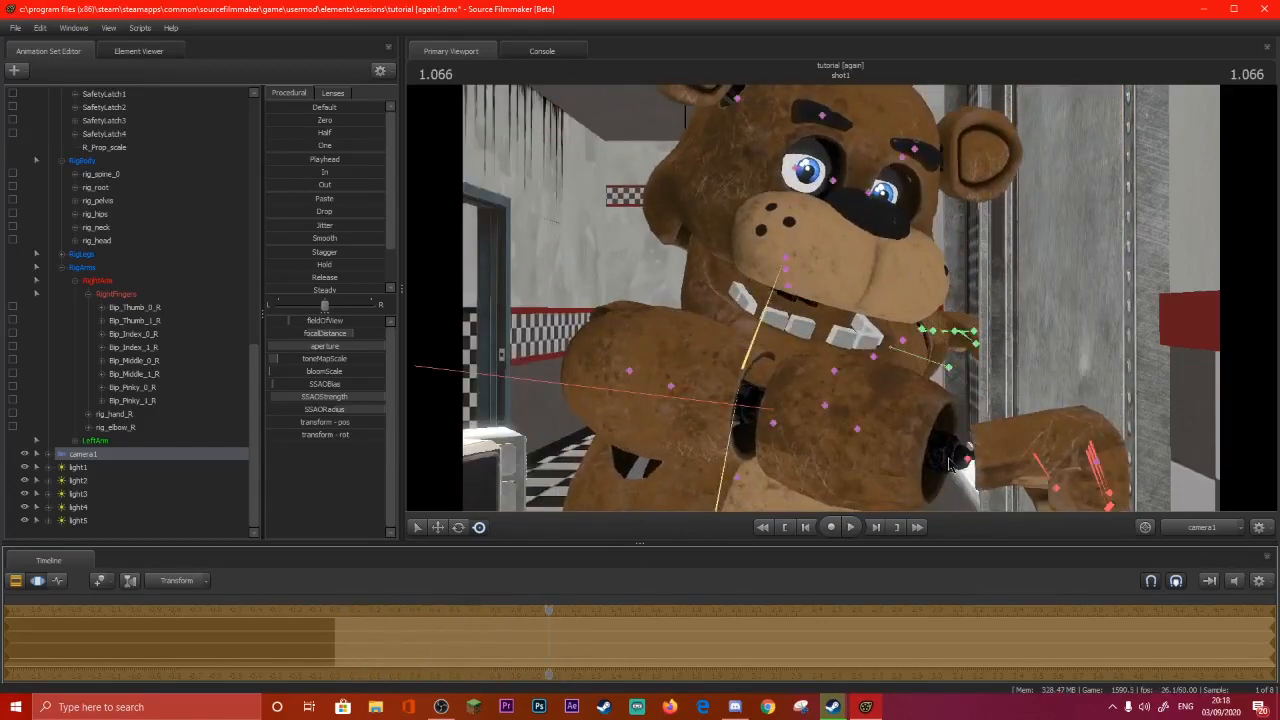
Select rig_hand_R in the Graph Editor and add a holding keyframe at 0.866.
{"action": "left_click", "coordinate": [950, 462]}
{"action": "left_click", "coordinate": [60, 581]}
{"action": "mouse_move", "coordinate": [528, 609]}
{"action": "left_mouse_down"}
{"action": "mouse_move", "coordinate": [371, 600]}
{"action": "mouse_move", "coordinate": [510, 598]}
{"action": "left_mouse_up"}
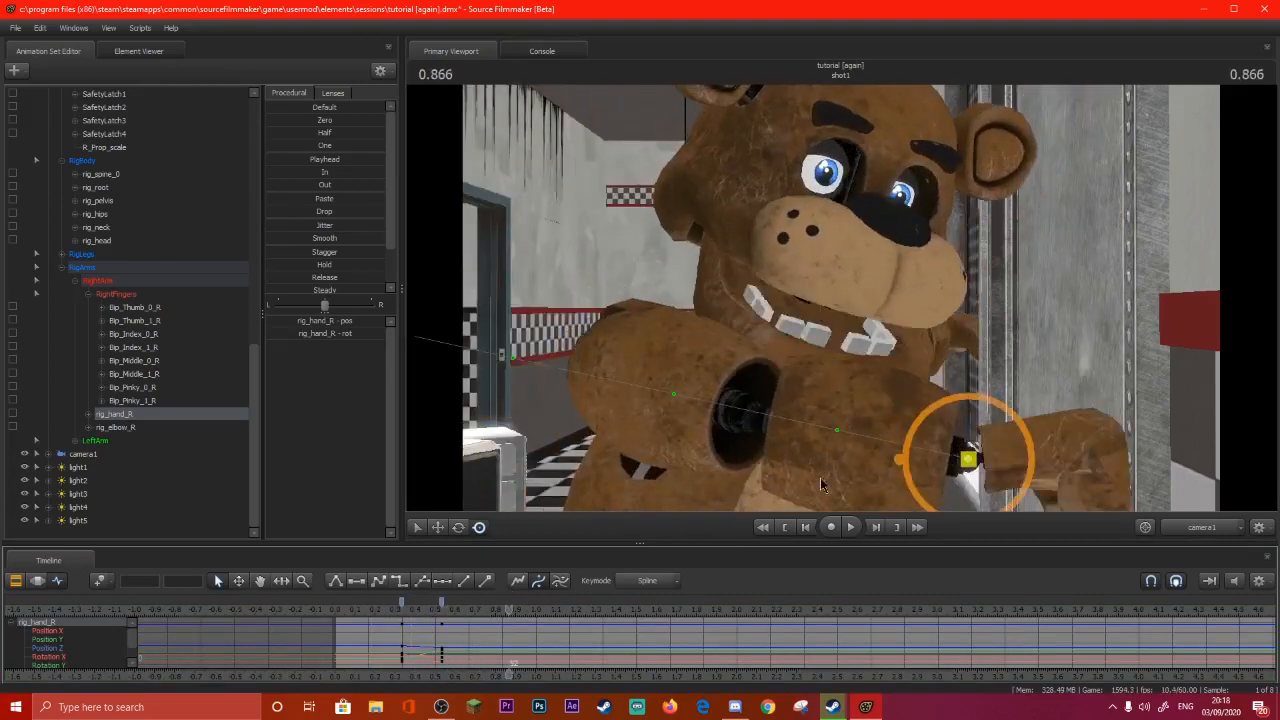
Step forward to 1.033 and pull rig_hand_R back from the door to the front of Freddy's torso.
{"action": "key", "text": "Right"}
{"action": "key", "text": "Right"}
{"action": "key", "text": "Right"}
{"action": "key", "text": "Right"}
{"action": "key", "text": "Right"}
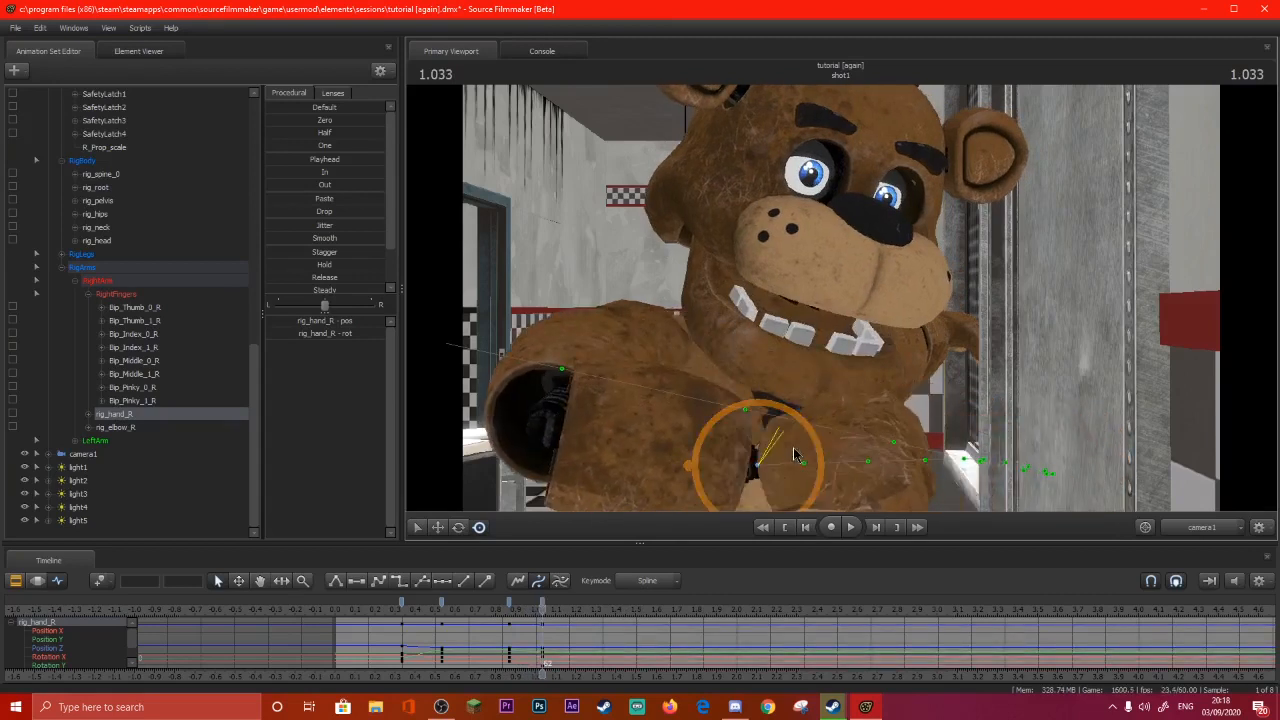
Lower rig_hand_R beside Freddy's belly at 1.083 from the work camera, and down near his thigh at 1.166.
{"action": "key", "text": "Right"}
{"action": "key", "text": "Right"}
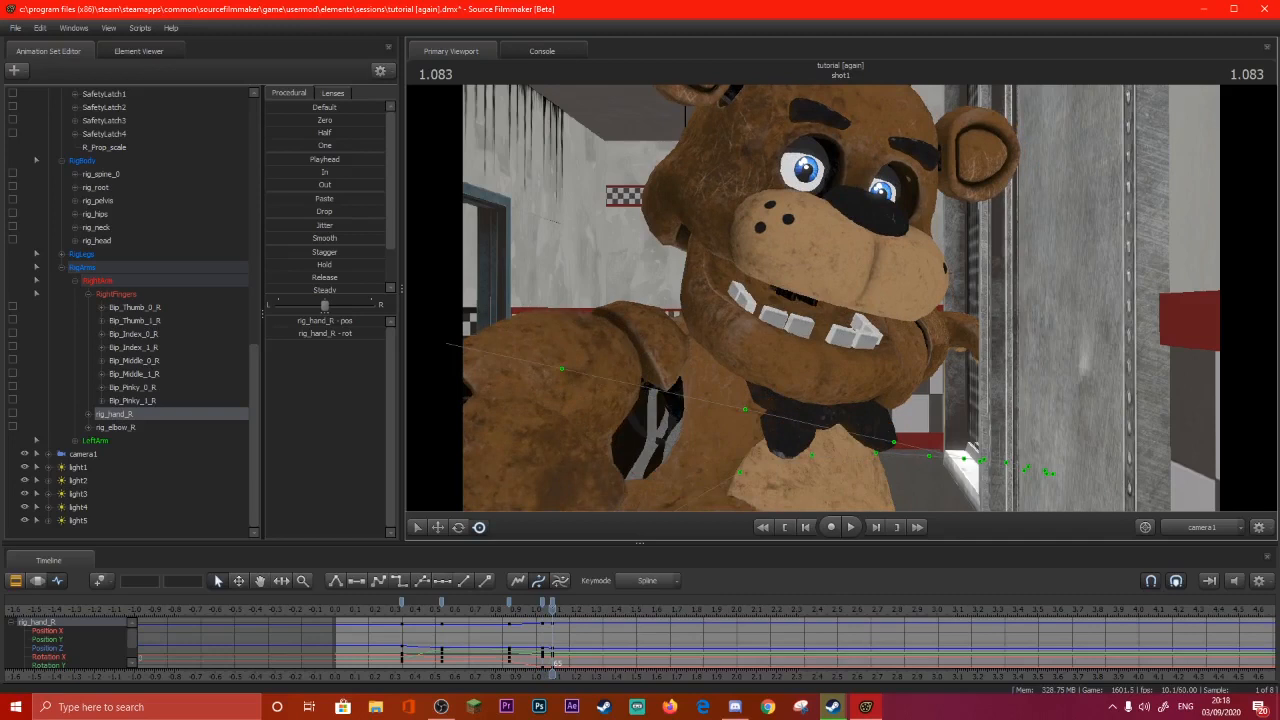
{"action": "left_click", "coordinate": [1199, 532]}
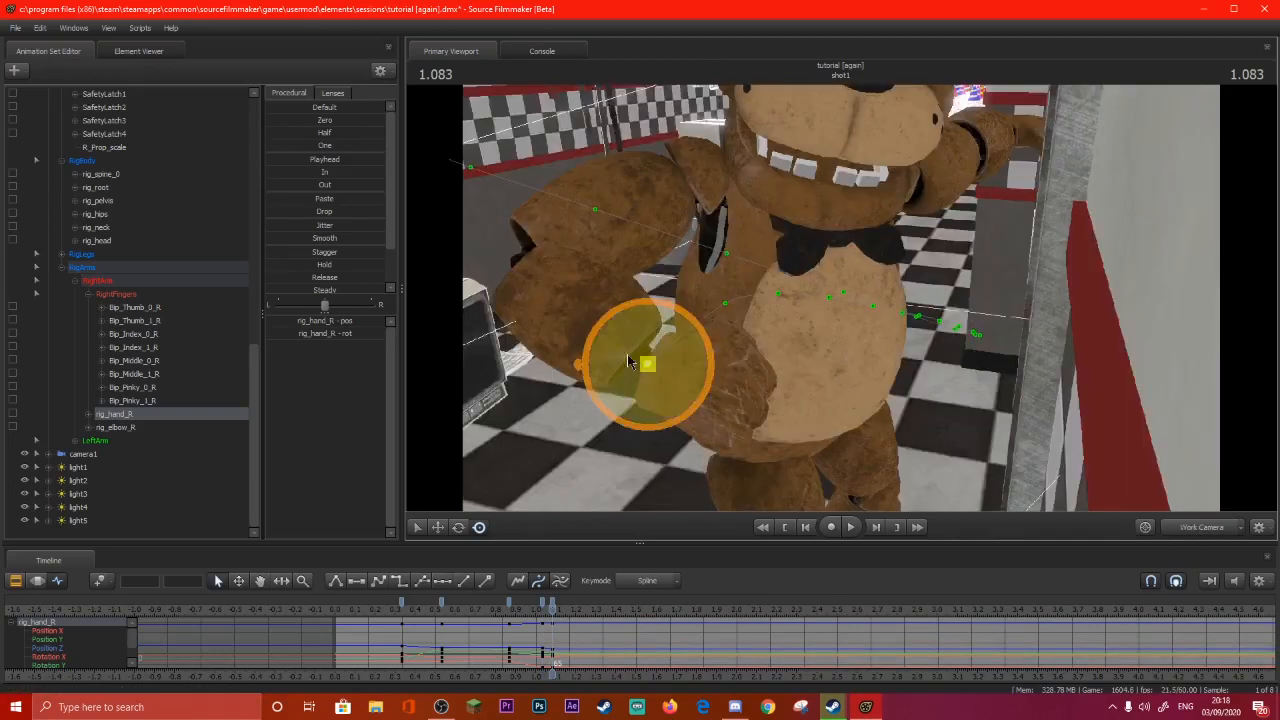
{"action": "left_click_drag", "start_coordinate": [648, 365], "coordinate": [648, 430]}
{"action": "key", "text": "Right"}
{"action": "key", "text": "Right"}
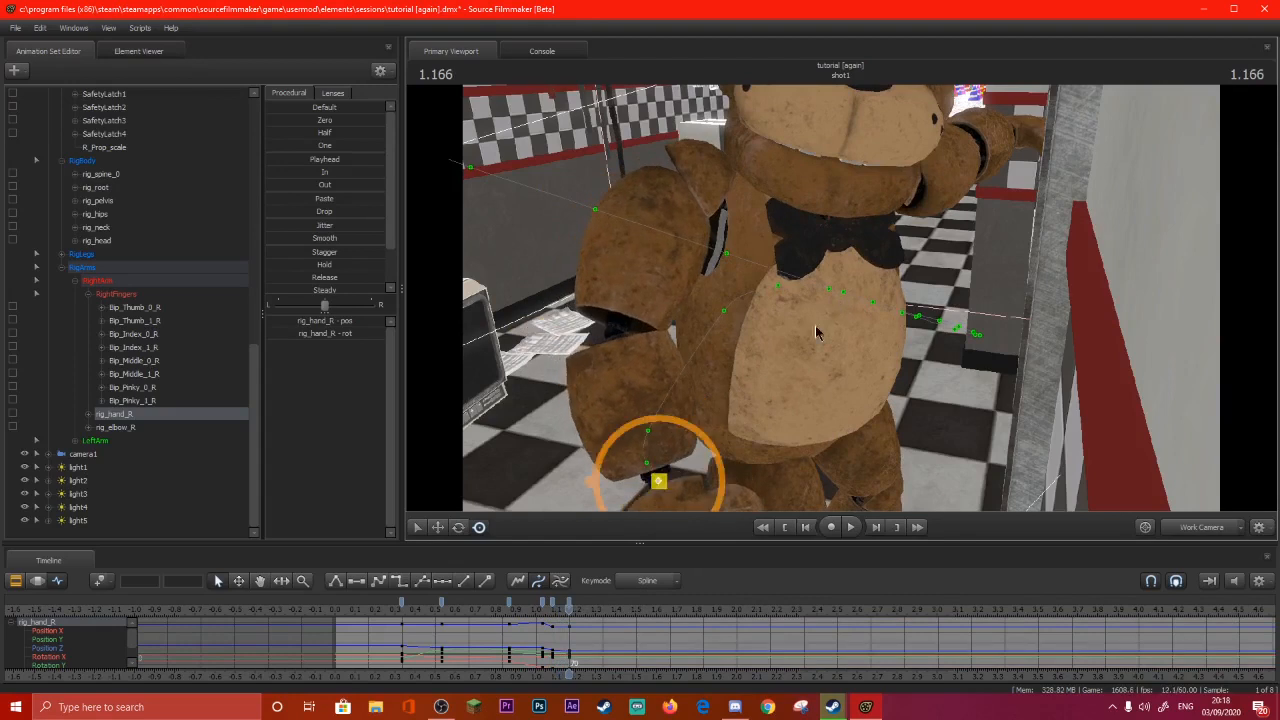
Try to reposition rig_hand_R at 0.650, undo the move and delete the keyframe left there.
{"action": "key", "text": "space"}
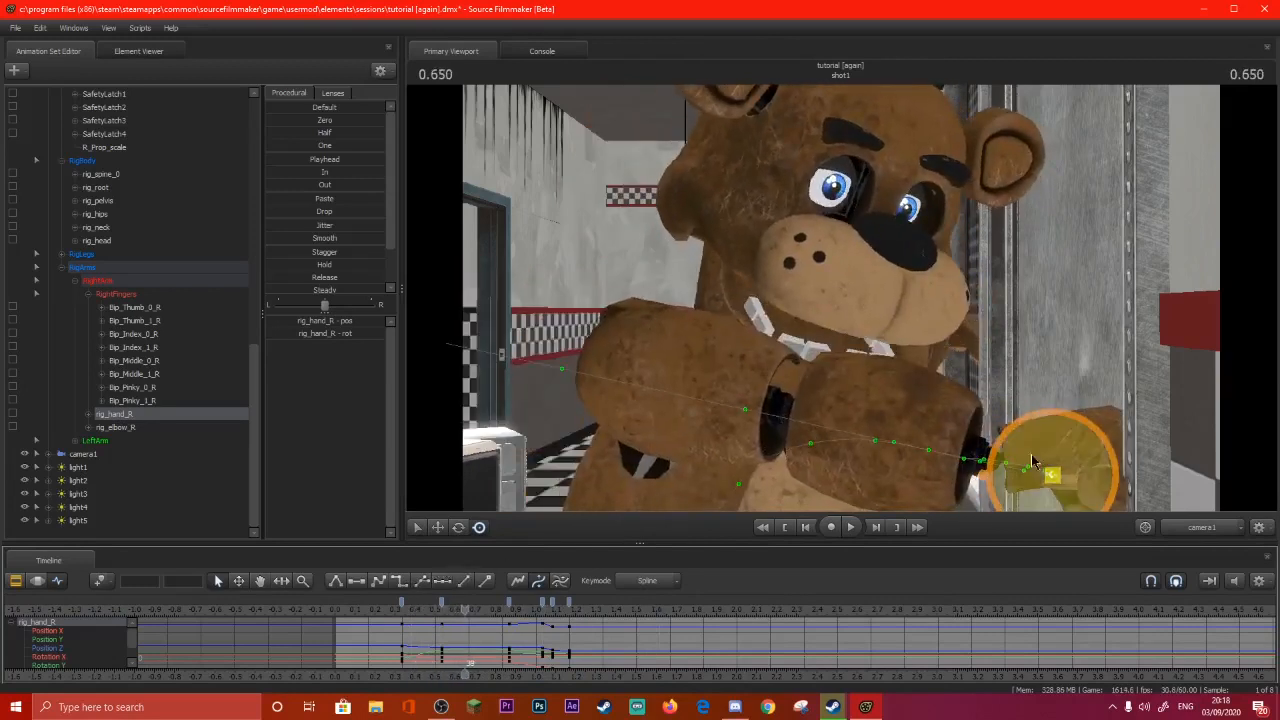
{"action": "left_click_drag", "start_coordinate": [1050, 476], "coordinate": [1060, 490]}
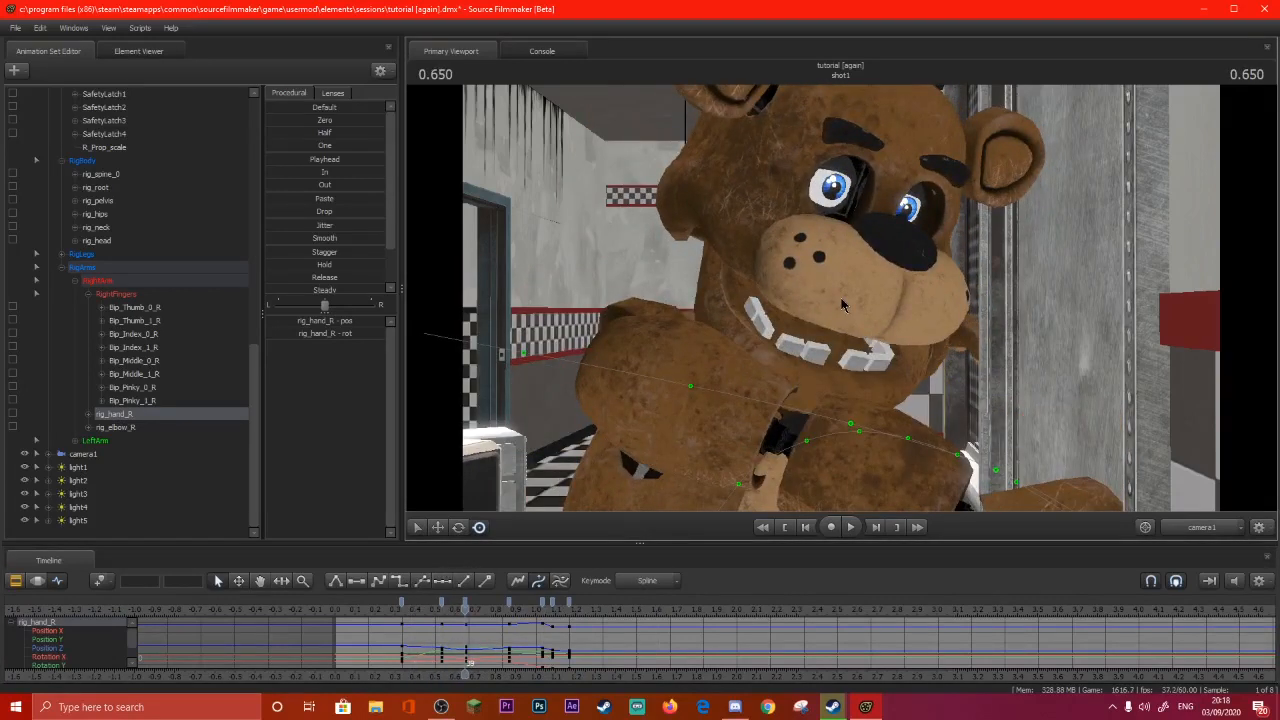
{"action": "key", "text": "ctrl+z"}
{"action": "right_click", "coordinate": [465, 605]}
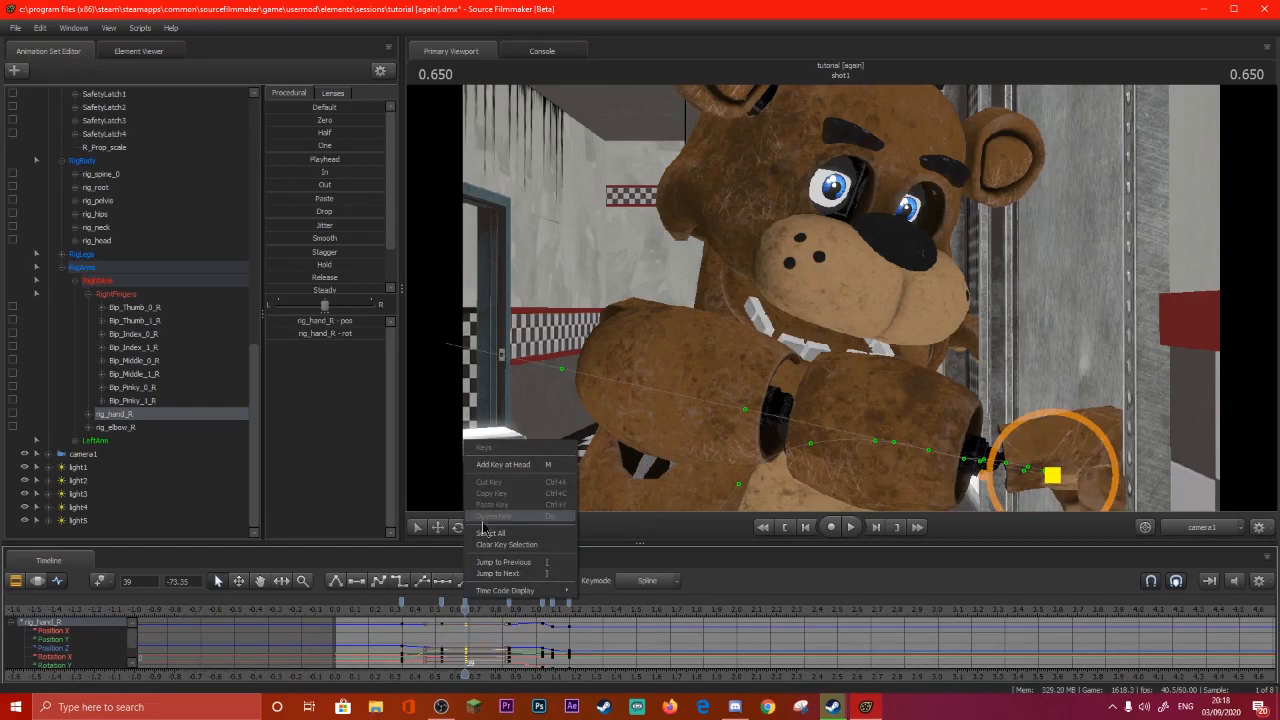
{"action": "left_click", "coordinate": [465, 603]}
{"action": "right_click", "coordinate": [465, 605]}
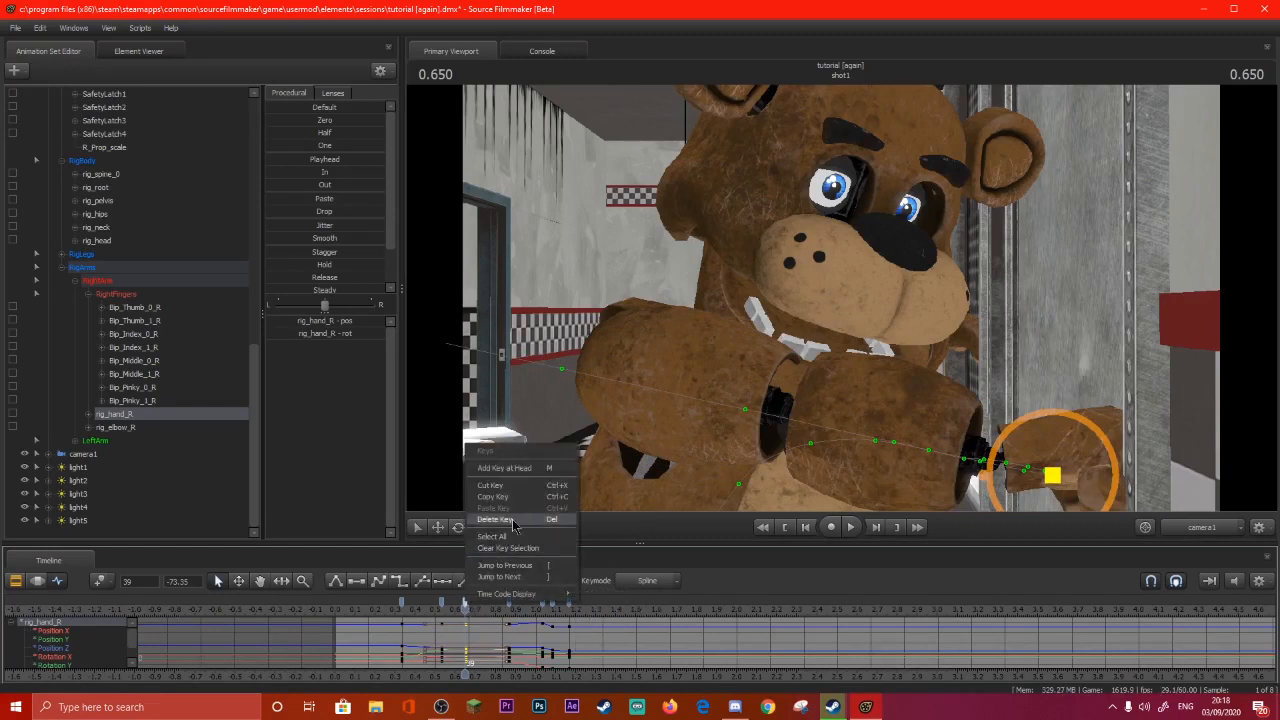
{"action": "left_click", "coordinate": [513, 520]}
Smooth rig_hand_R's motion over the whole timeline in the Motion Editor and replay the shot.
{"action": "key", "text": "space"}
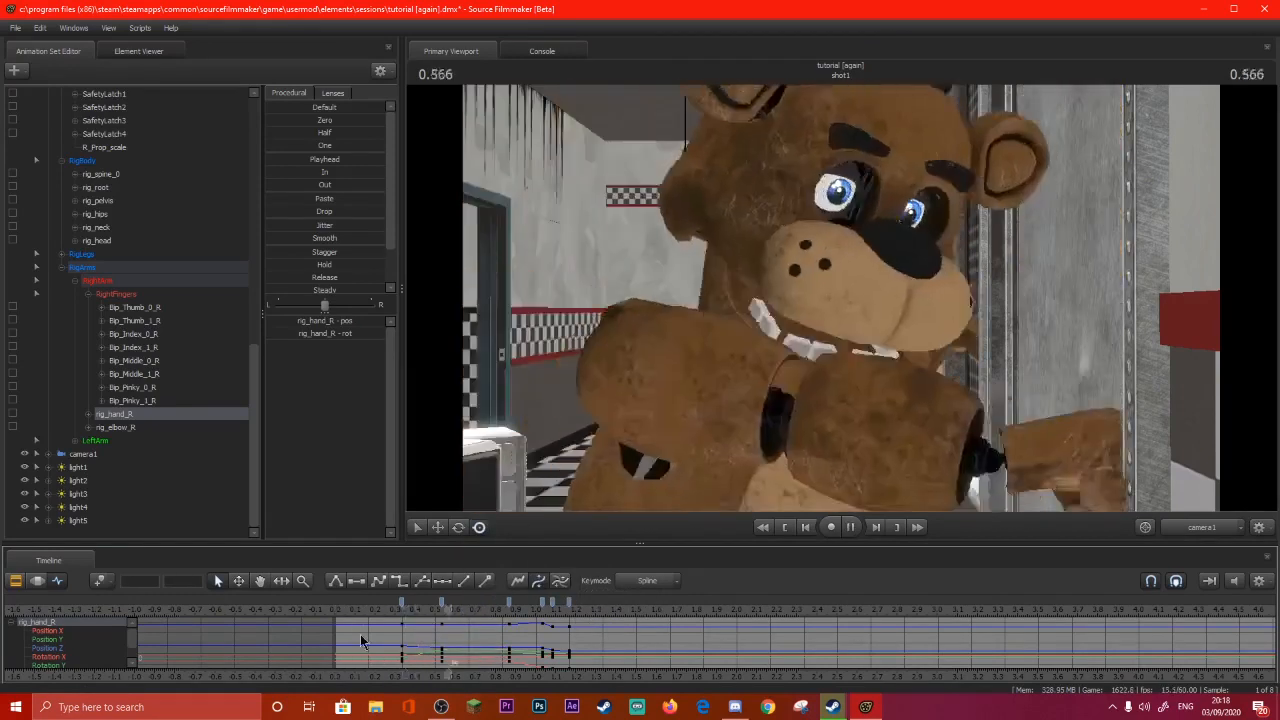
{"action": "left_click", "coordinate": [37, 582]}
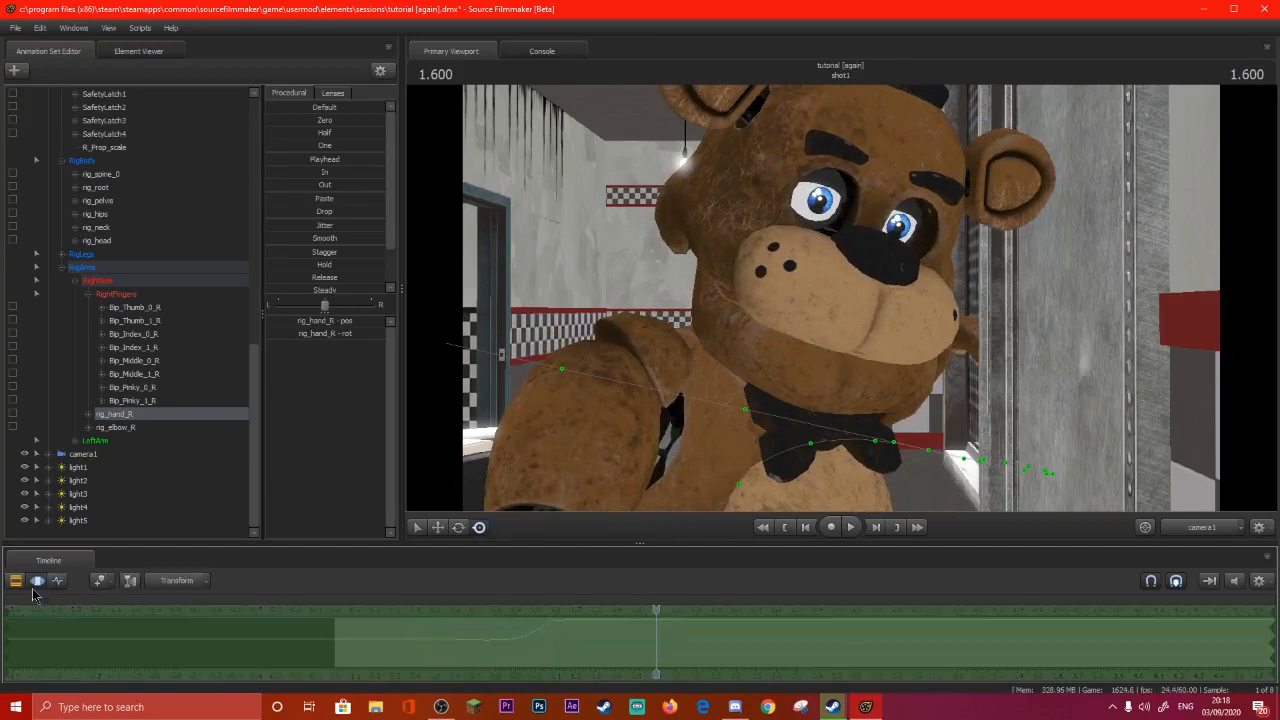
{"action": "left_click_drag", "start_coordinate": [293, 240], "coordinate": [295, 240]}
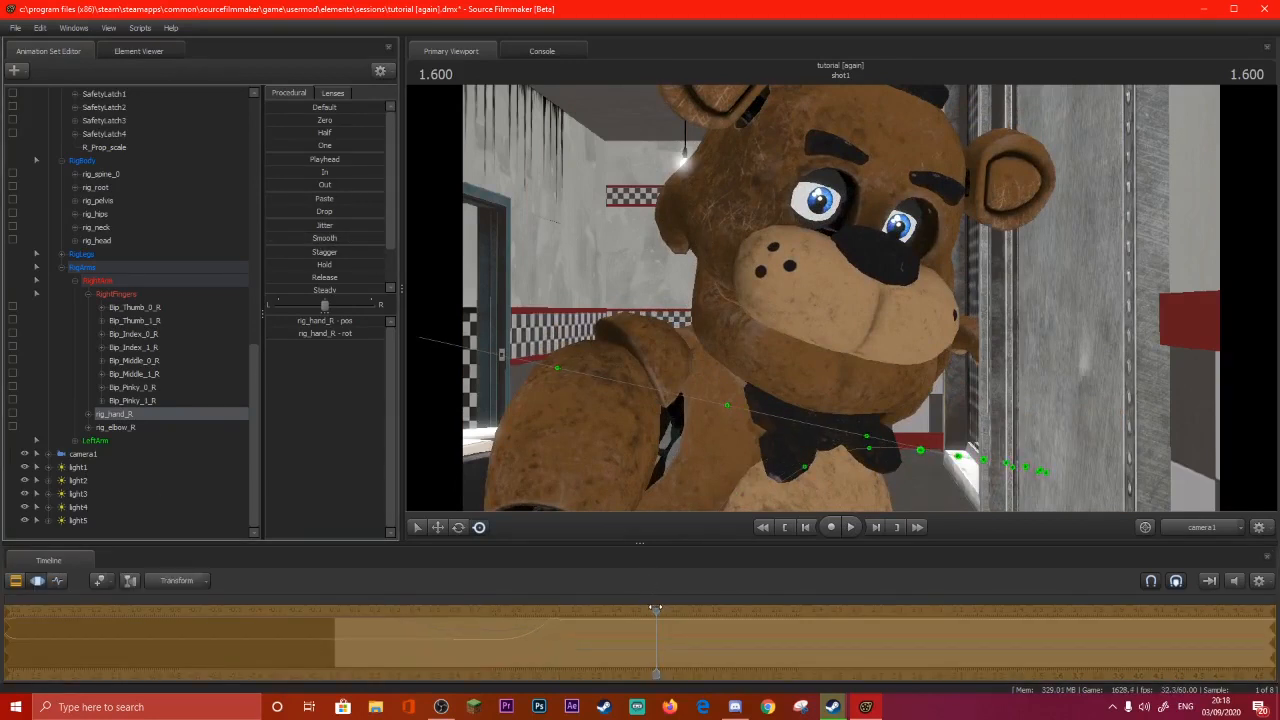
{"action": "key", "text": "space"}
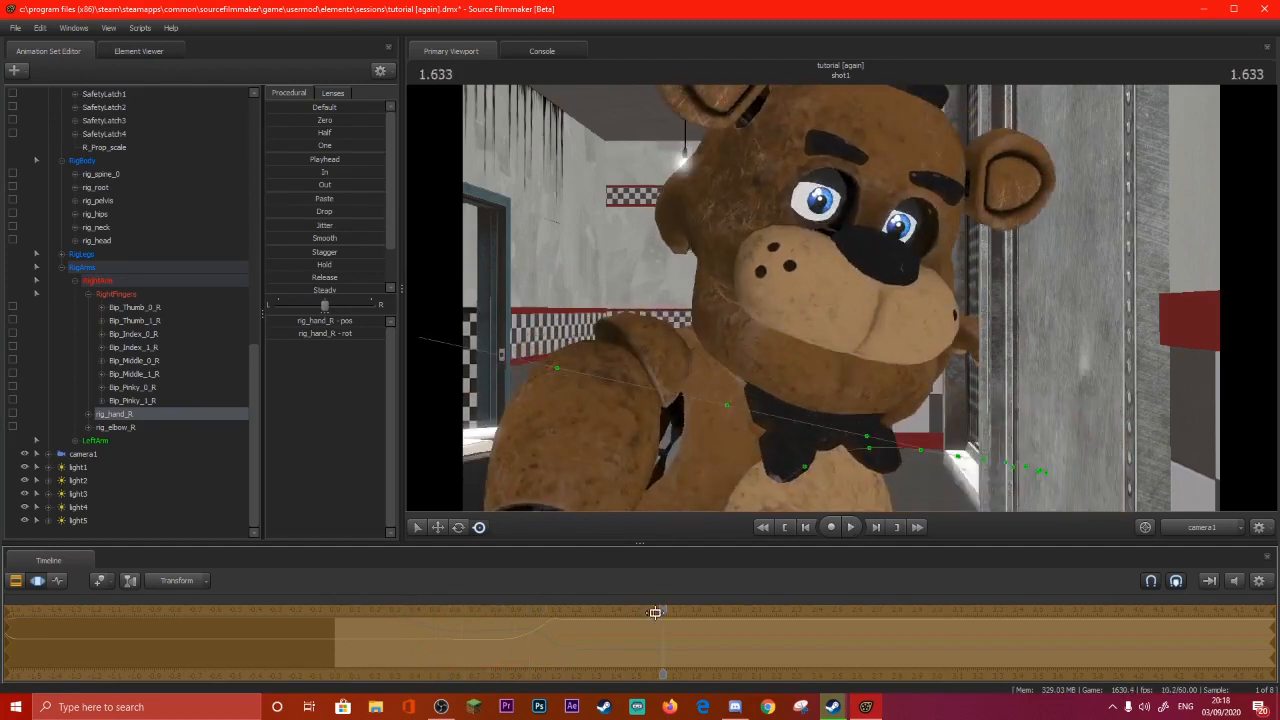
{"action": "key", "text": "space"}
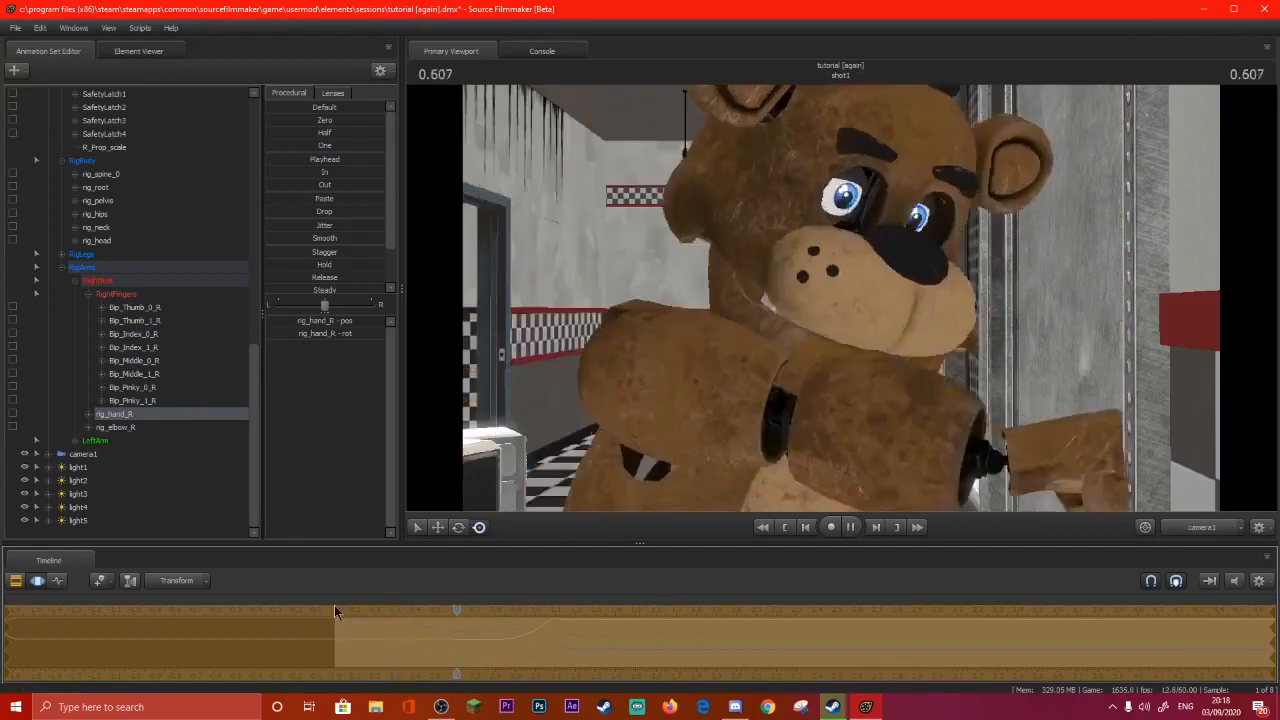
{"action": "key", "text": "space"}
Enable viewport lighting, add a new light to the shot and look through it.
{"action": "right_click", "coordinate": [644, 410]}
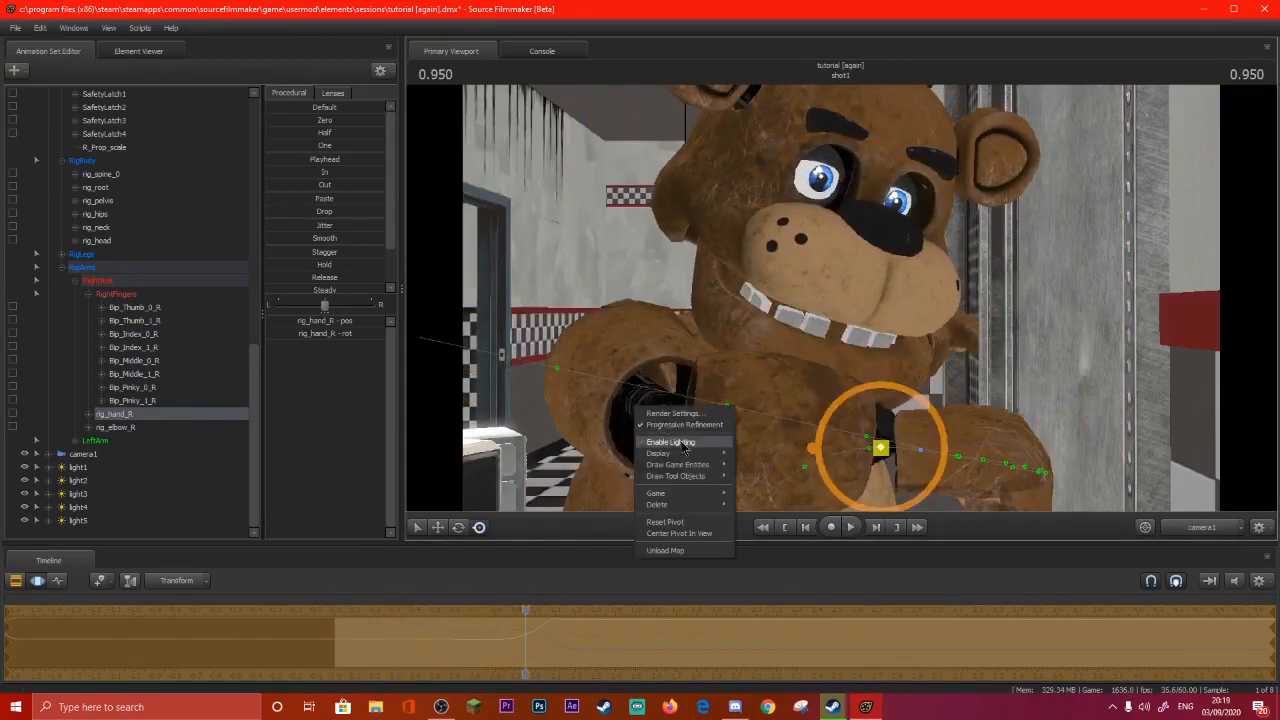
{"action": "left_click", "coordinate": [37, 581]}
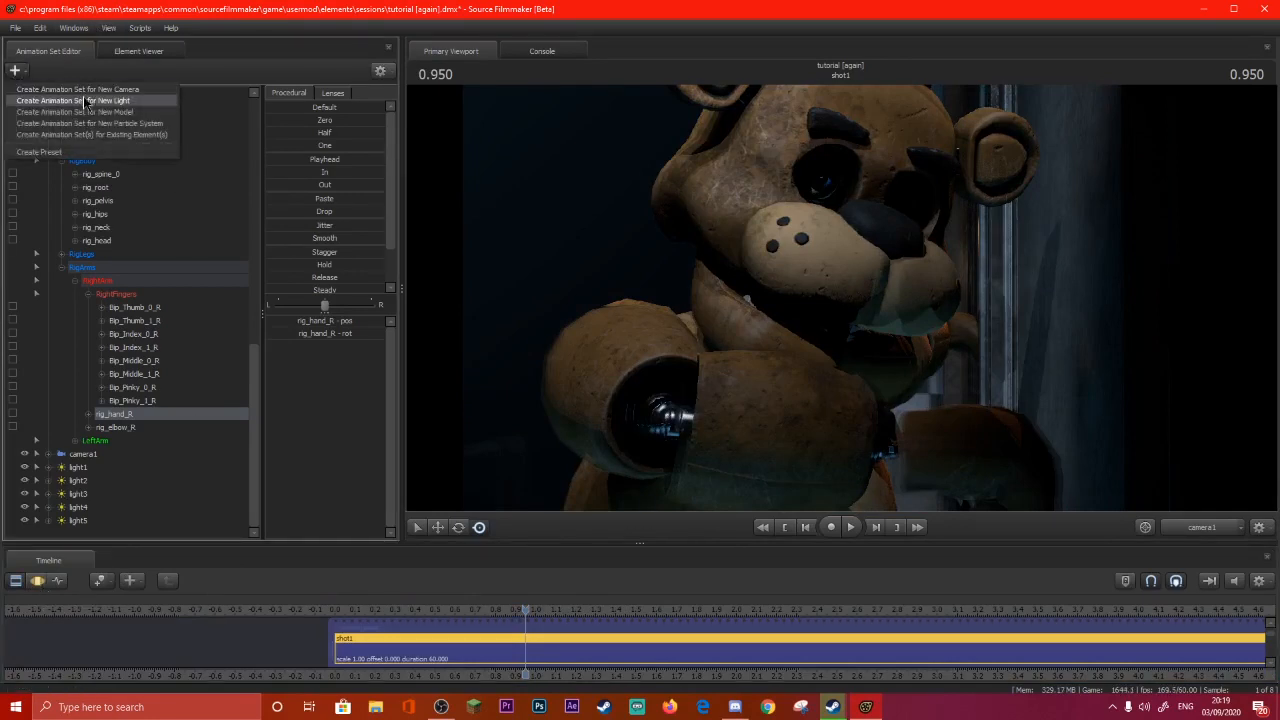
{"action": "left_click", "coordinate": [77, 522]}
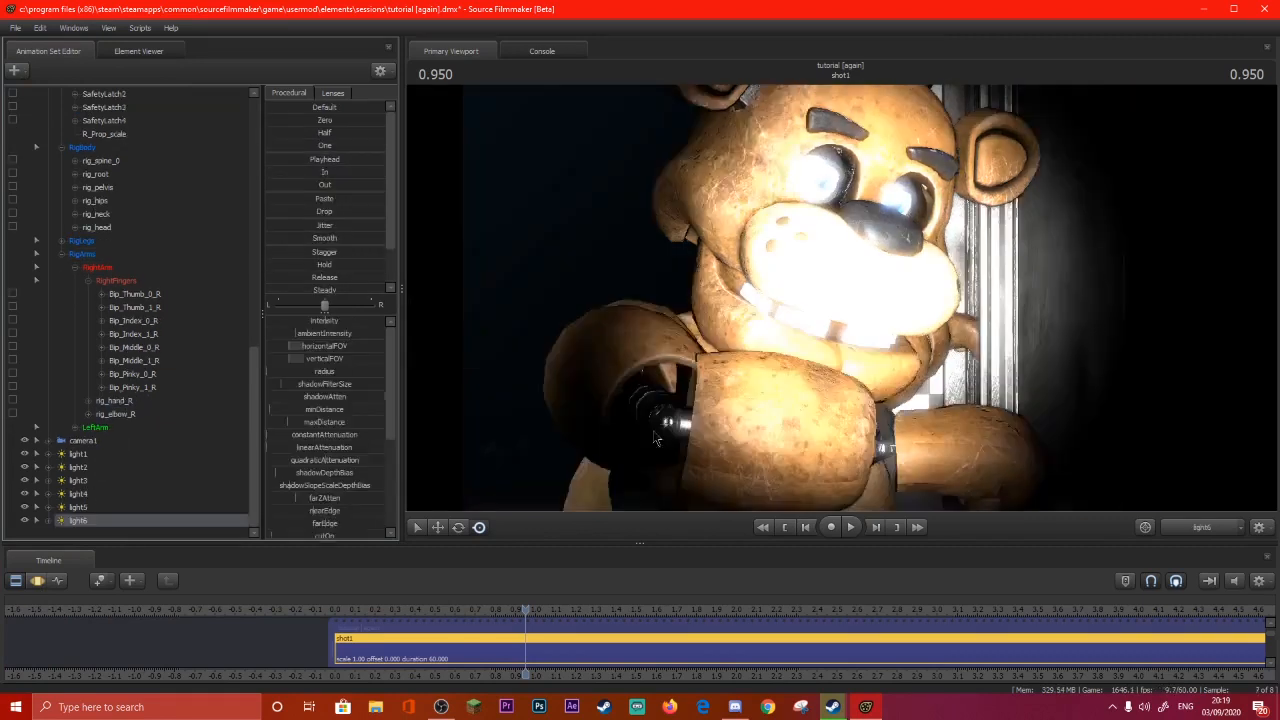
Aim light6 at Freddy from its own view in the Motion Editor and return to camera1.
{"action": "left_click", "coordinate": [37, 580]}
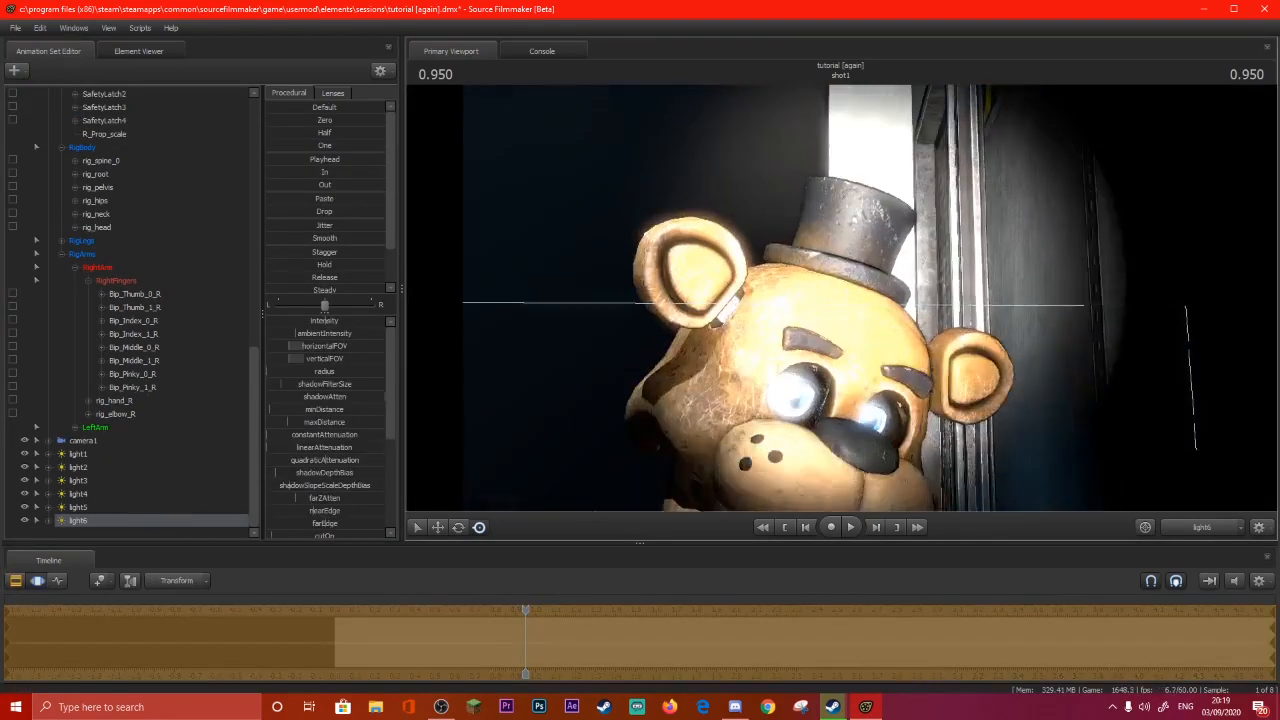
{"action": "mouse_move", "coordinate": [841, 298]}
{"action": "left_mouse_down"}
{"action": "mouse_move", "coordinate": [841, 380]}
{"action": "mouse_move", "coordinate": [800, 400]}
{"action": "mouse_move", "coordinate": [860, 390]}
{"action": "mouse_move", "coordinate": [842, 280]}
{"action": "mouse_move", "coordinate": [830, 315]}
{"action": "mouse_move", "coordinate": [850, 330]}
{"action": "mouse_move", "coordinate": [842, 285]}
{"action": "mouse_move", "coordinate": [836, 300]}
{"action": "left_mouse_up"}
{"action": "key", "text": "s"}
{"action": "left_click", "coordinate": [1189, 533]}
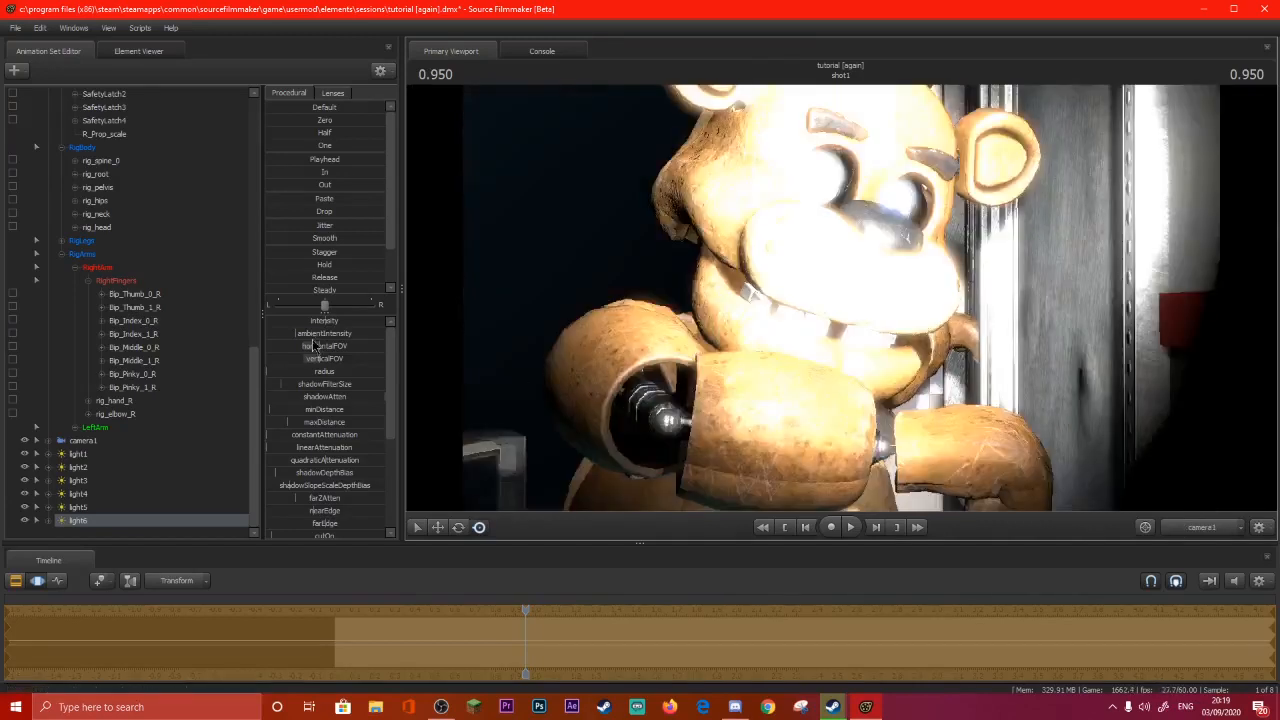
Dim light6, lower its color_red and soften its shadows with the radius and shadow settings.
{"action": "left_click_drag", "start_coordinate": [344, 385], "coordinate": [318, 385]}
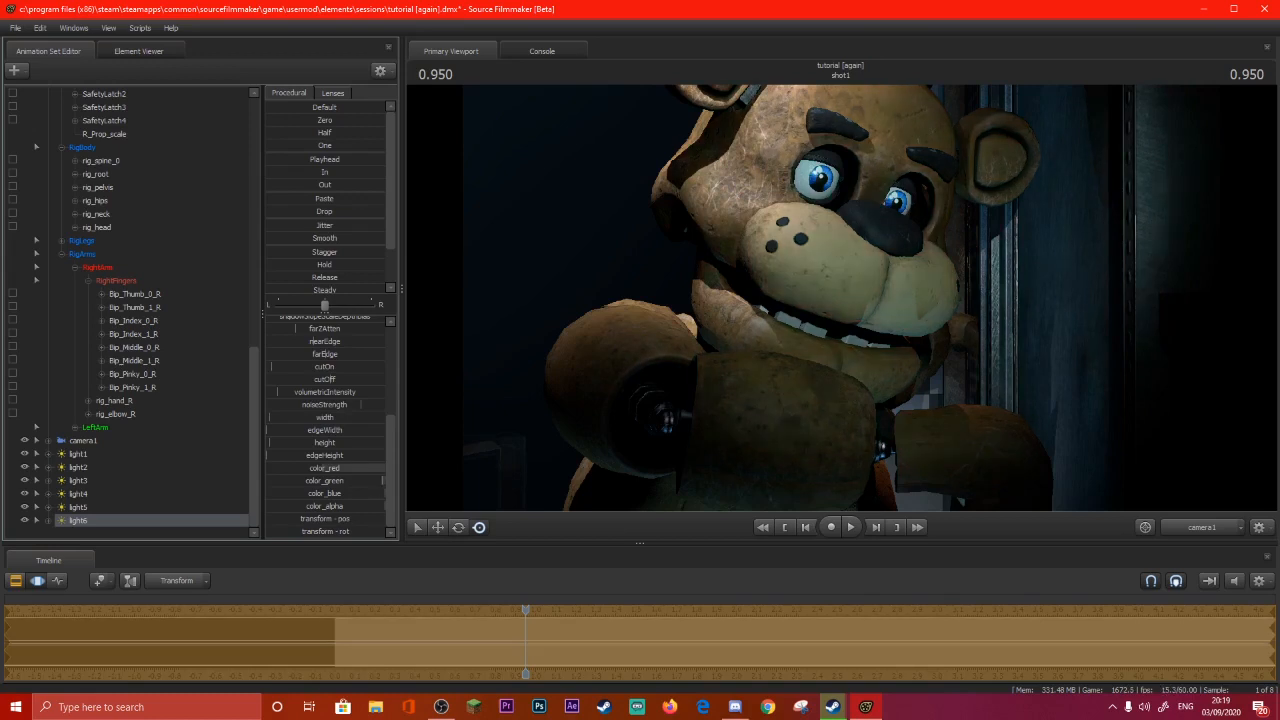
{"action": "left_click_drag", "start_coordinate": [316, 461], "coordinate": [311, 461]}
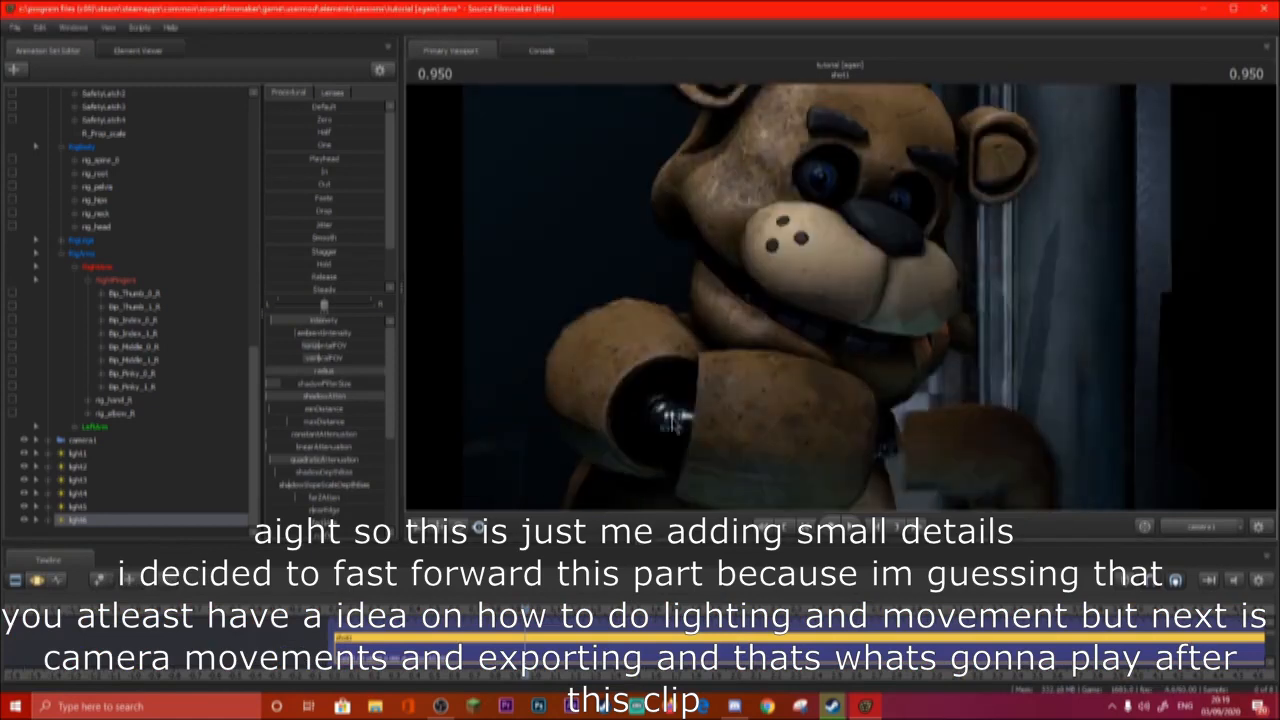
{"action": "left_click", "coordinate": [676, 423]}
Look through light2 to adjust how it lights Freddy, and return to camera1 with light2 selected.
{"action": "left_click_drag", "start_coordinate": [78, 467], "coordinate": [840, 300]}
{"action": "left_click", "coordinate": [37, 580]}
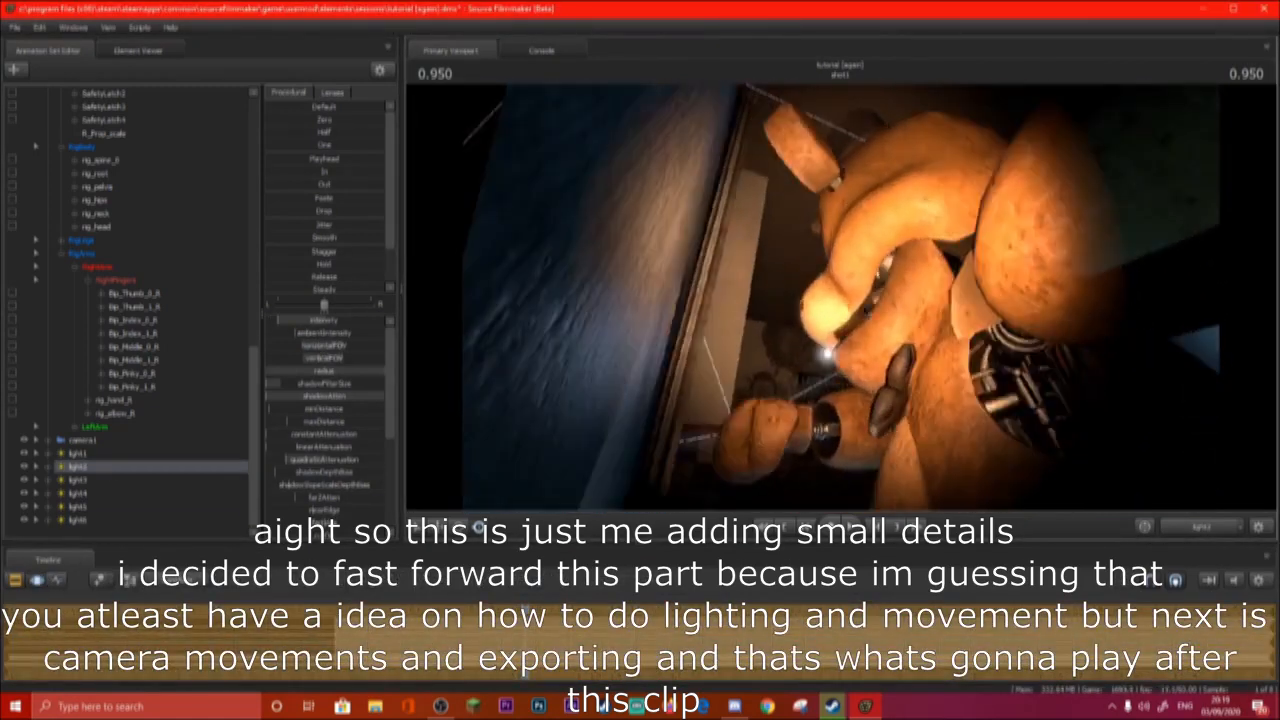
{"action": "left_click", "coordinate": [1200, 526]}
{"action": "left_click", "coordinate": [15, 580]}
{"action": "left_click", "coordinate": [37, 580]}
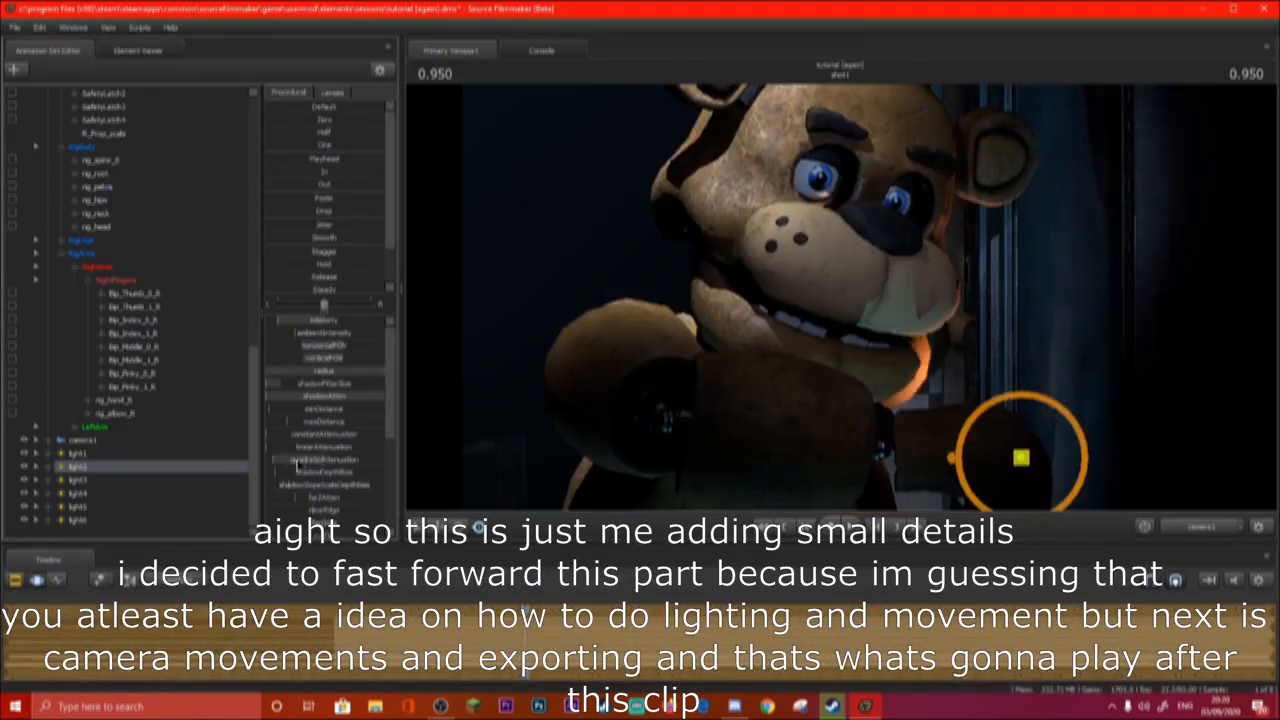
Select rig_hand_L in the Motion Editor at 1.533, lower it beside Freddy's body and check the pose.
{"action": "left_click", "coordinate": [15, 580]}
{"action": "left_click_drag", "start_coordinate": [527, 610], "coordinate": [641, 610]}
{"action": "left_click", "coordinate": [36, 580]}
{"action": "left_click", "coordinate": [930, 330], "text": "ctrl"}
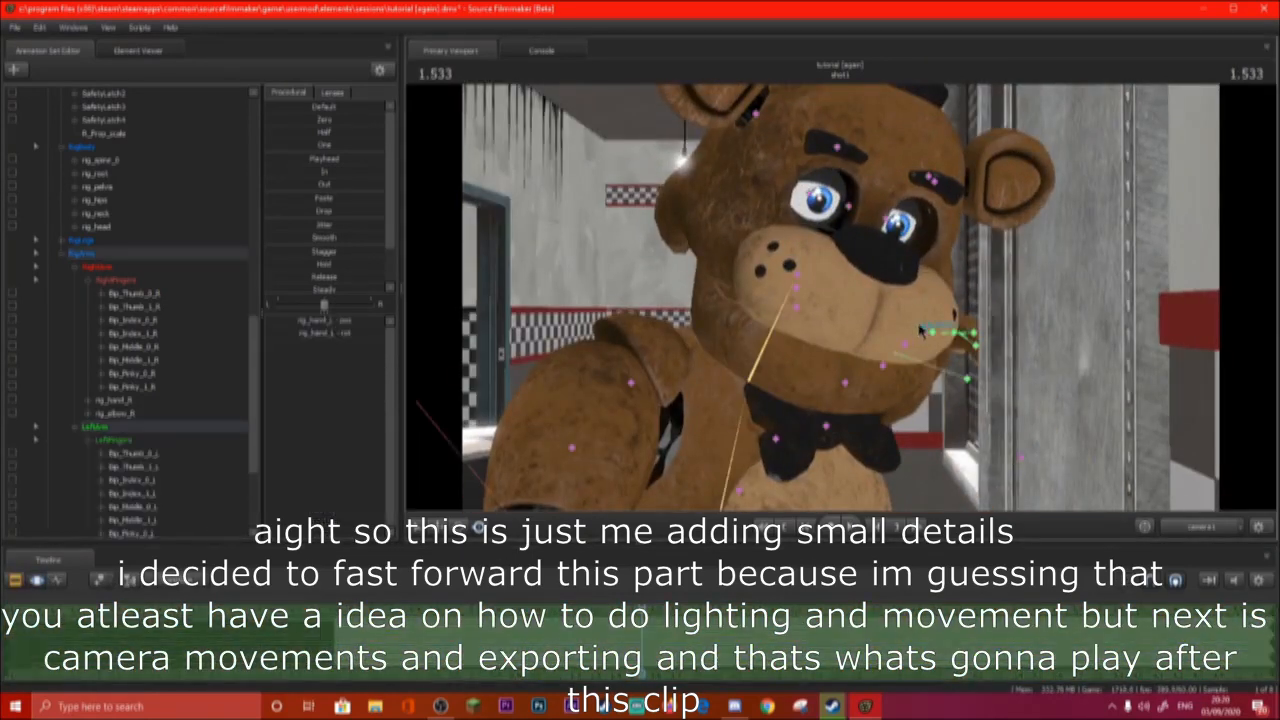
{"action": "left_click_drag", "start_coordinate": [935, 332], "coordinate": [935, 460]}
{"action": "left_click_drag", "start_coordinate": [641, 610], "coordinate": [649, 610]}
{"action": "left_click", "coordinate": [1201, 527]}
{"action": "mouse_move", "coordinate": [769, 291]}
{"action": "left_mouse_down"}
{"action": "mouse_move", "coordinate": [769, 190]}
{"action": "mouse_move", "coordinate": [769, 291]}
{"action": "left_mouse_up"}
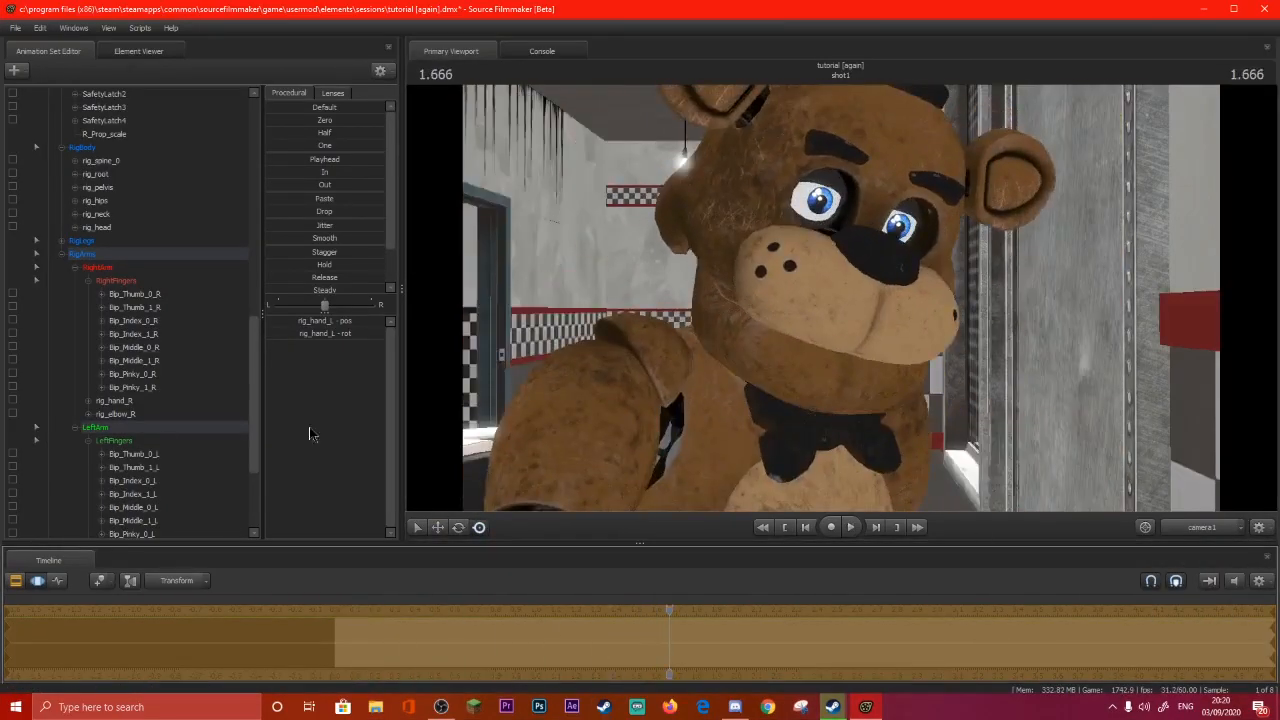
Delete rig_hand_R's keyframes that pull it back from the door in the Graph Editor, and replay the motion.
{"action": "left_click", "coordinate": [113, 253]}
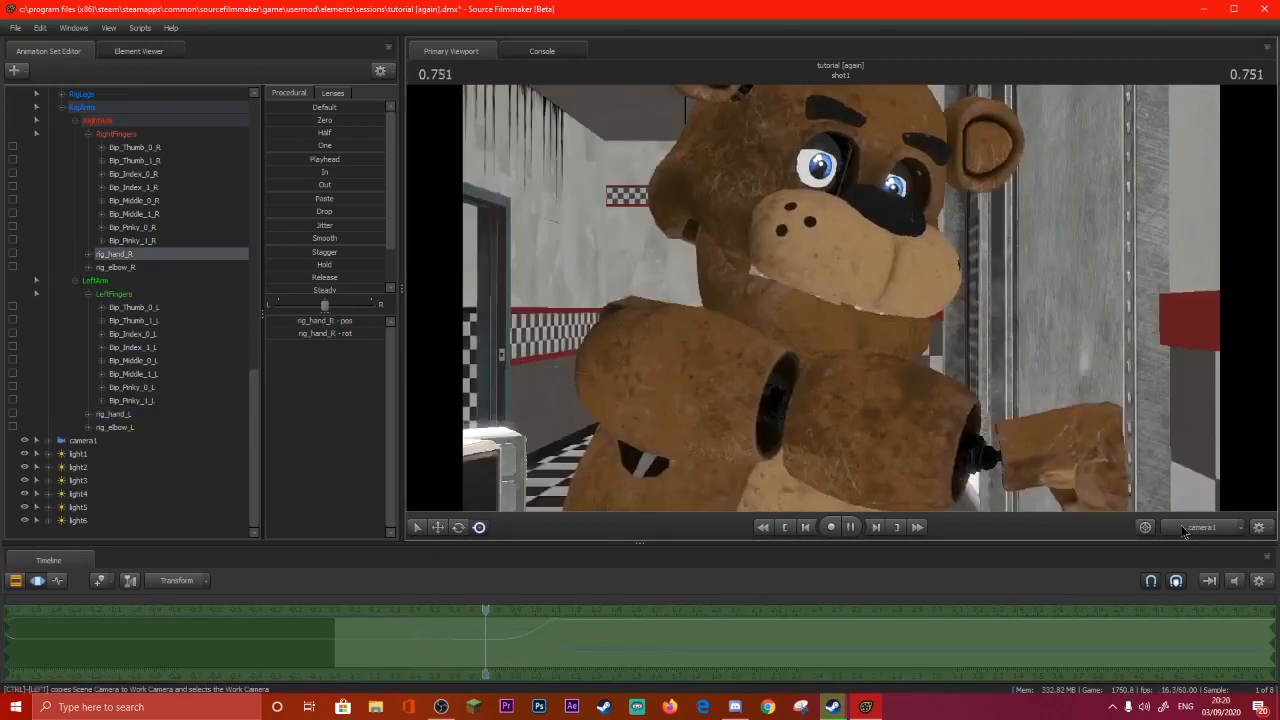
{"action": "left_click", "coordinate": [57, 580]}
{"action": "key", "text": "Delete"}
{"action": "key", "text": "space"}
{"action": "left_click_drag", "start_coordinate": [566, 606], "coordinate": [530, 604]}
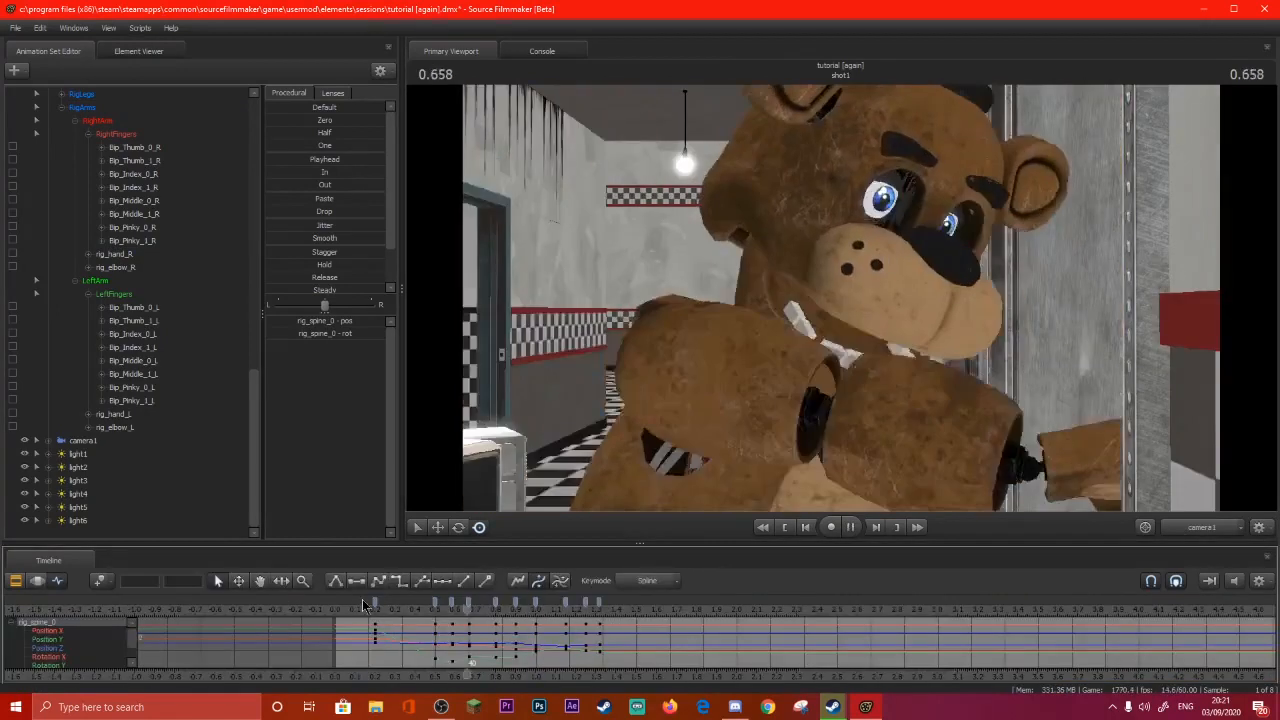
{"action": "key", "text": "space"}
{"action": "mouse_move", "coordinate": [515, 606]}
{"action": "left_mouse_down"}
{"action": "mouse_move", "coordinate": [484, 606]}
{"action": "mouse_move", "coordinate": [506, 606]}
{"action": "left_mouse_up"}
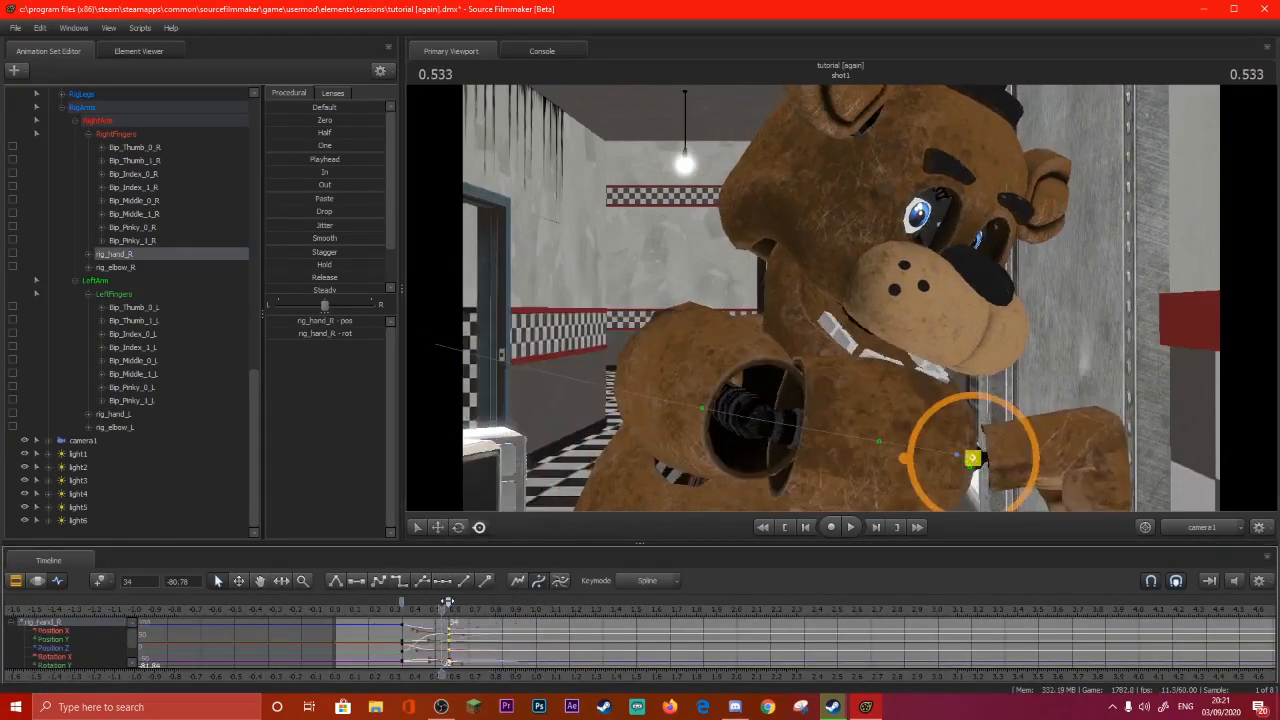
Try to shift rig_hand_R at the door and adjust the arm from the work camera.
{"action": "left_click_drag", "start_coordinate": [626, 609], "coordinate": [565, 609]}
{"action": "left_click_drag", "start_coordinate": [970, 467], "coordinate": [992, 485]}
{"action": "left_click", "coordinate": [1117, 388], "text": "ctrl"}
{"action": "left_click", "coordinate": [1202, 527]}
{"action": "mouse_move", "coordinate": [920, 350]}
{"action": "left_mouse_down"}
{"action": "mouse_move", "coordinate": [880, 340]}
{"action": "mouse_move", "coordinate": [850, 350]}
{"action": "mouse_move", "coordinate": [845, 372]}
{"action": "left_mouse_up"}
{"action": "mouse_move", "coordinate": [845, 372]}
{"action": "left_mouse_down", "text": "ctrl"}
{"action": "mouse_move", "coordinate": [911, 287]}
{"action": "mouse_move", "coordinate": [834, 394]}
{"action": "left_mouse_up", "text": "ctrl"}
Try to rotate and keyframe the arm controls at neighbouring times, and undo the recent arm edits.
{"action": "mouse_move", "coordinate": [565, 609]}
{"action": "left_mouse_down"}
{"action": "mouse_move", "coordinate": [475, 609]}
{"action": "mouse_move", "coordinate": [549, 609]}
{"action": "left_mouse_up"}
{"action": "right_click", "coordinate": [337, 605]}
{"action": "key", "text": "e"}
{"action": "key", "text": "m"}
{"action": "left_click_drag", "start_coordinate": [549, 609], "coordinate": [579, 609]}
{"action": "mouse_move", "coordinate": [951, 406]}
{"action": "left_mouse_down"}
{"action": "mouse_move", "coordinate": [938, 429]}
{"action": "mouse_move", "coordinate": [940, 406]}
{"action": "mouse_move", "coordinate": [960, 404]}
{"action": "left_mouse_up"}
{"action": "left_click_drag", "start_coordinate": [930, 258], "coordinate": [976, 372], "text": "ctrl"}
{"action": "left_click", "coordinate": [1202, 527]}
{"action": "key", "text": "ctrl+z"}
{"action": "key", "text": "ctrl+z"}
{"action": "key", "text": "ctrl+z"}
{"action": "key", "text": "ctrl+z"}
{"action": "key", "text": "ctrl+z"}
{"action": "key", "text": "ctrl+z"}
Reposition rig_hand_R against the door frame with the combined manipulator and delete its surplus keyframe in the Graph Editor.
{"action": "mouse_move", "coordinate": [579, 608]}
{"action": "left_mouse_down"}
{"action": "mouse_move", "coordinate": [426, 606]}
{"action": "mouse_move", "coordinate": [677, 608]}
{"action": "mouse_move", "coordinate": [566, 608]}
{"action": "left_mouse_up"}
{"action": "left_click", "coordinate": [986, 466], "text": "ctrl"}
{"action": "left_click", "coordinate": [479, 529]}
{"action": "left_click_drag", "start_coordinate": [990, 469], "coordinate": [973, 486]}
{"action": "left_click_drag", "start_coordinate": [566, 608], "coordinate": [706, 608]}
{"action": "right_click", "coordinate": [566, 603]}
{"action": "left_click", "coordinate": [533, 602]}
{"action": "key", "text": "Delete"}
Select both of Freddy's eye controls, R_Eye and L_Eye, together.
{"action": "key", "text": "F3"}
{"action": "left_click", "coordinate": [862, 207], "text": "ctrl"}
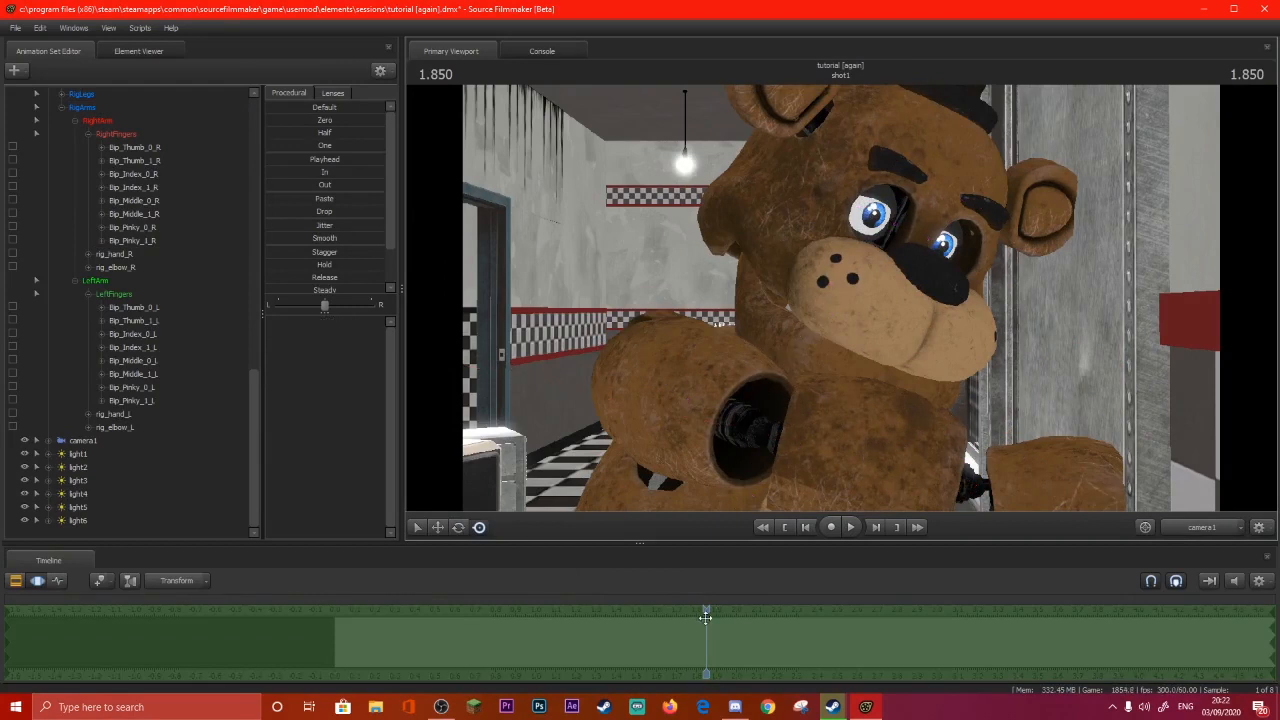
{"action": "left_click_drag", "start_coordinate": [706, 608], "coordinate": [656, 608]}
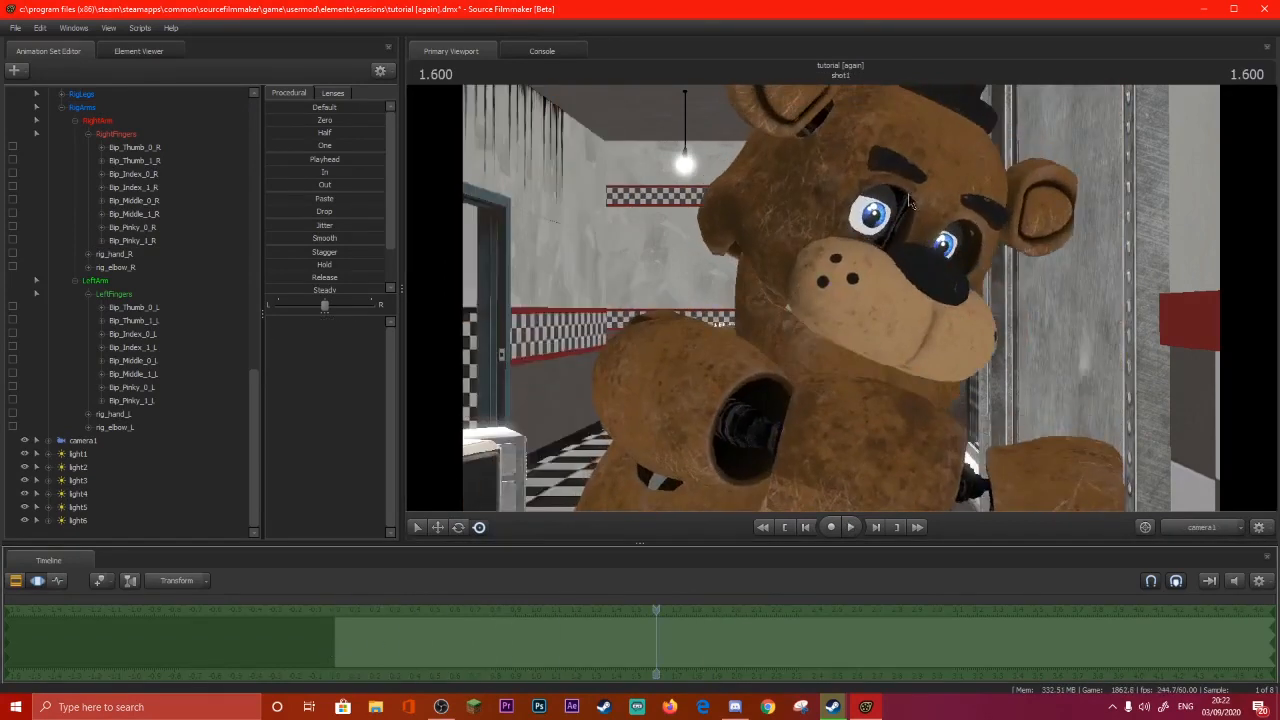
{"action": "left_click", "coordinate": [870, 212], "text": "ctrl"}
{"action": "scroll", "coordinate": [100, 150], "scroll_direction": "up", "scroll_amount": 5}
{"action": "scroll", "coordinate": [114, 330], "scroll_direction": "down", "scroll_amount": 4}
{"action": "left_click", "coordinate": [97, 321], "text": "ctrl"}
Keyframe both eyes turning slightly down in the Graph Editor at about 0.5 and 0.95, and replay the motion.
{"action": "left_click", "coordinate": [57, 581]}
{"action": "left_click_drag", "start_coordinate": [375, 608], "coordinate": [438, 608]}
{"action": "left_click_drag", "start_coordinate": [944, 233], "coordinate": [938, 240]}
{"action": "left_click_drag", "start_coordinate": [438, 608], "coordinate": [529, 608]}
{"action": "left_click_drag", "start_coordinate": [943, 228], "coordinate": [938, 238]}
{"action": "left_click_drag", "start_coordinate": [529, 608], "coordinate": [431, 608]}
{"action": "key", "text": "space"}
{"action": "key", "text": "space"}
Select L_UpperLid and R_UpperLid and rotate them for a first eyelid keyframe at about 0.5.
{"action": "left_click", "coordinate": [93, 321]}
{"action": "left_click", "coordinate": [100, 334]}
{"action": "left_click", "coordinate": [100, 281], "text": "ctrl"}
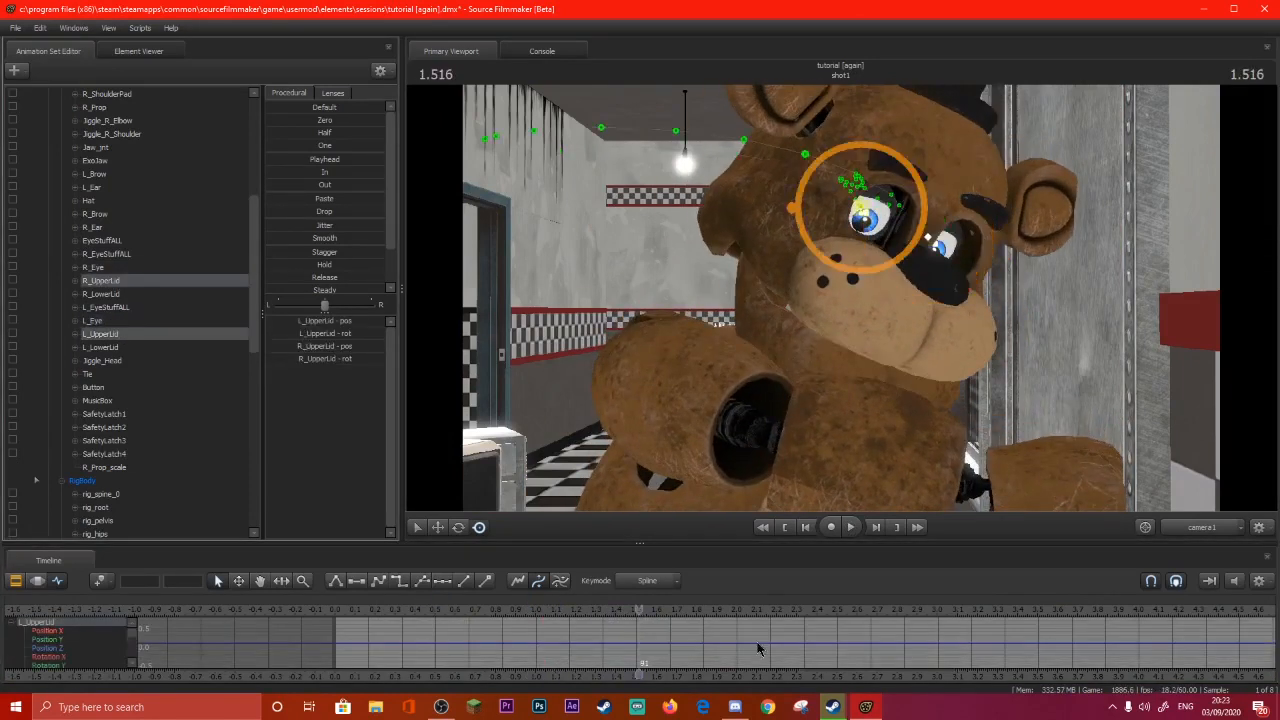
{"action": "left_click_drag", "start_coordinate": [640, 608], "coordinate": [432, 608]}
{"action": "key", "text": "e"}
{"action": "left_click_drag", "start_coordinate": [906, 150], "coordinate": [903, 147]}
Rotate both upper eyelids to keyframe changing lid poses at about 0.7, 1.05, 1.266 and 1.45.
{"action": "left_click_drag", "start_coordinate": [432, 608], "coordinate": [472, 608]}
{"action": "left_click_drag", "start_coordinate": [901, 170], "coordinate": [892, 150]}
{"action": "left_click_drag", "start_coordinate": [472, 608], "coordinate": [549, 608]}
{"action": "left_click_drag", "start_coordinate": [826, 186], "coordinate": [824, 192]}
{"action": "left_click_drag", "start_coordinate": [549, 608], "coordinate": [590, 608]}
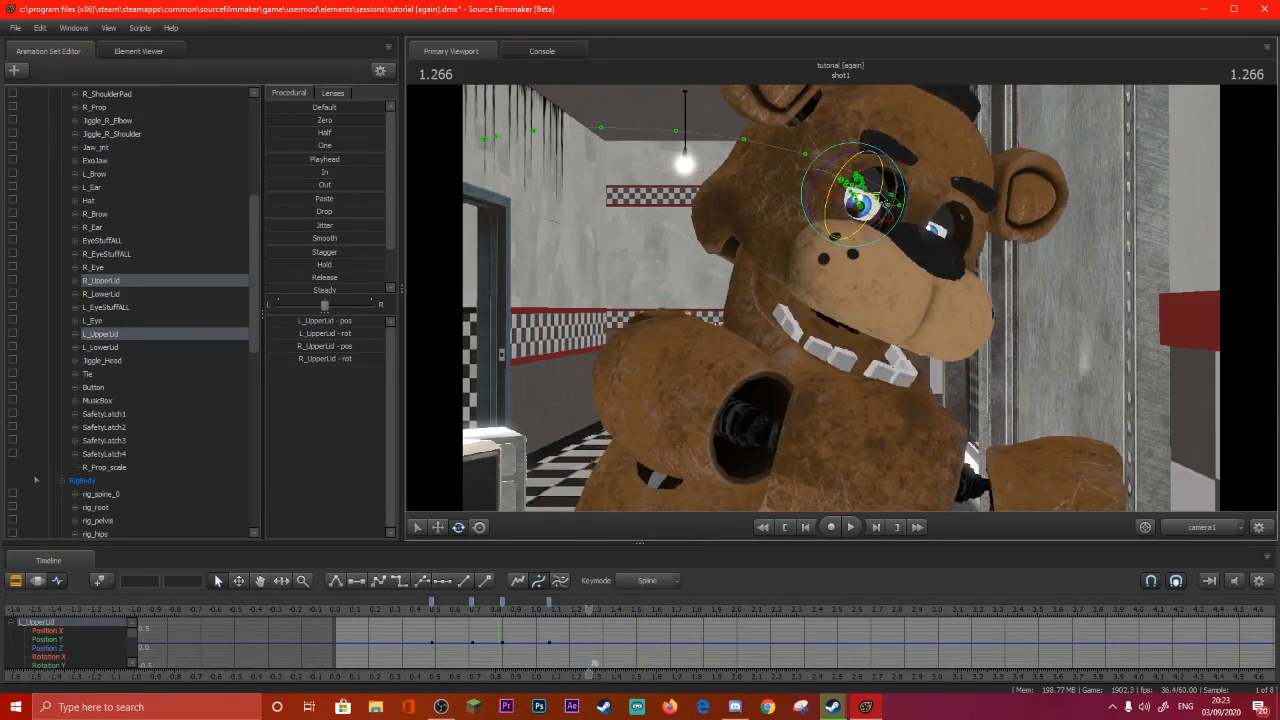
{"action": "left_click_drag", "start_coordinate": [838, 182], "coordinate": [834, 172]}
{"action": "left_click_drag", "start_coordinate": [590, 608], "coordinate": [623, 608]}
{"action": "left_click_drag", "start_coordinate": [828, 188], "coordinate": [826, 196]}
Replay the shot from near its start to review the eye and eyelid animation.
{"action": "key", "text": "space"}
{"action": "left_click_drag", "start_coordinate": [623, 608], "coordinate": [421, 603]}
{"action": "key", "text": "space"}
{"action": "left_click_drag", "start_coordinate": [638, 608], "coordinate": [357, 604]}
{"action": "key", "text": "space"}
{"action": "key", "text": "space"}
Toggle viewport lighting from the Clip Editor and add a new light to the shot.
{"action": "left_click", "coordinate": [16, 581]}
{"action": "right_click", "coordinate": [654, 418]}
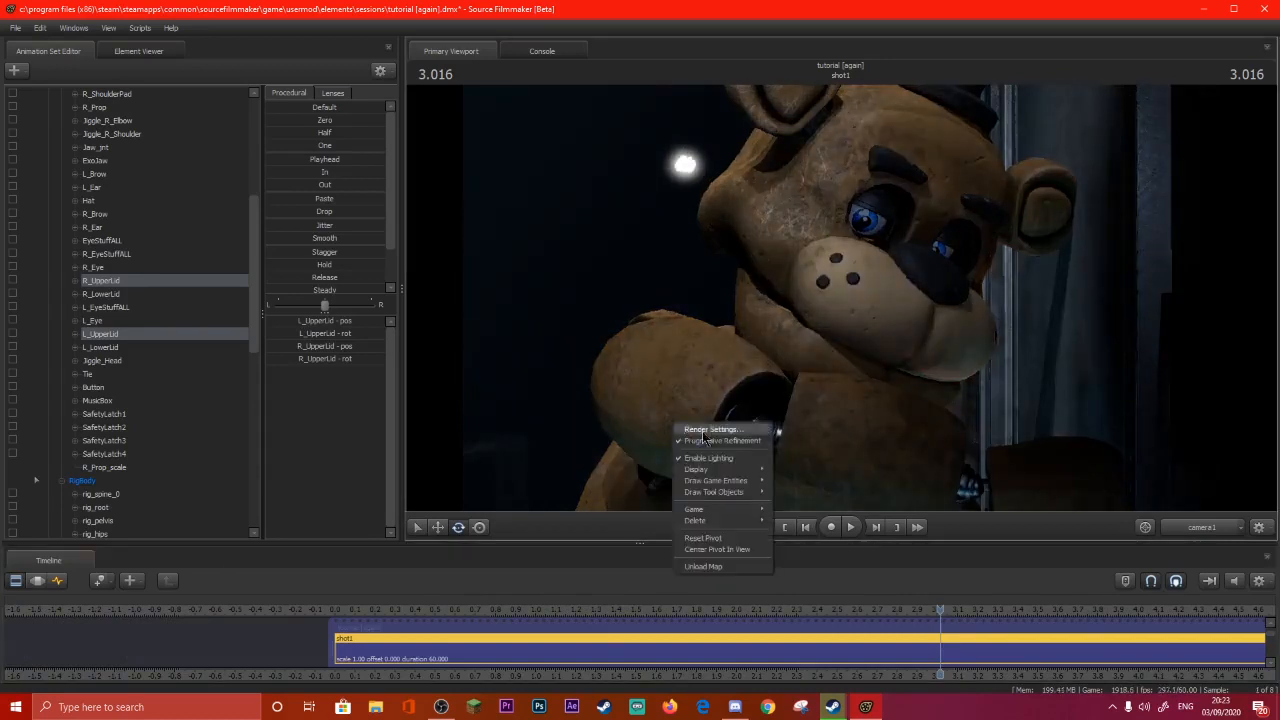
{"action": "left_click", "coordinate": [672, 436]}
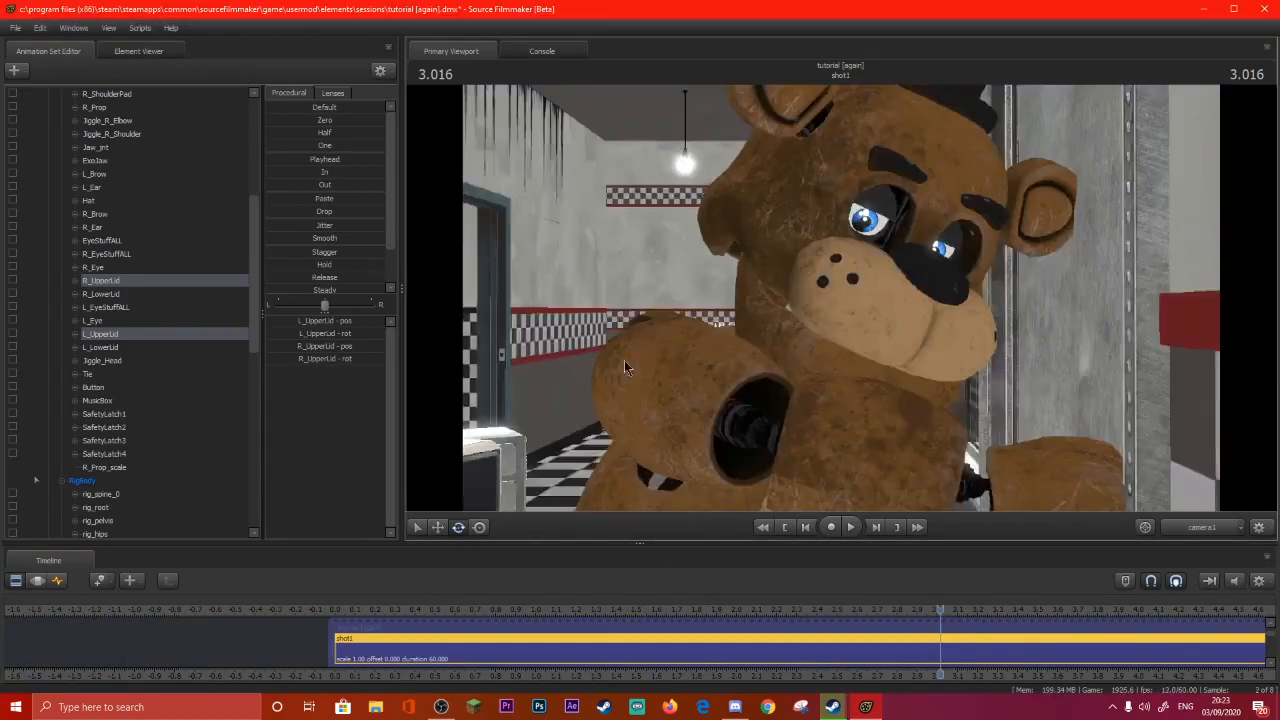
{"action": "left_click", "coordinate": [14, 69]}
{"action": "left_click", "coordinate": [60, 111]}
Place light7 at the hanging ceiling bulb, shining straight down, and return to camera1.
{"action": "left_click_drag", "start_coordinate": [731, 330], "coordinate": [745, 322]}
{"action": "left_click_drag", "start_coordinate": [745, 322], "coordinate": [841, 303]}
{"action": "key", "text": "w"}
{"action": "left_click", "coordinate": [1202, 527]}
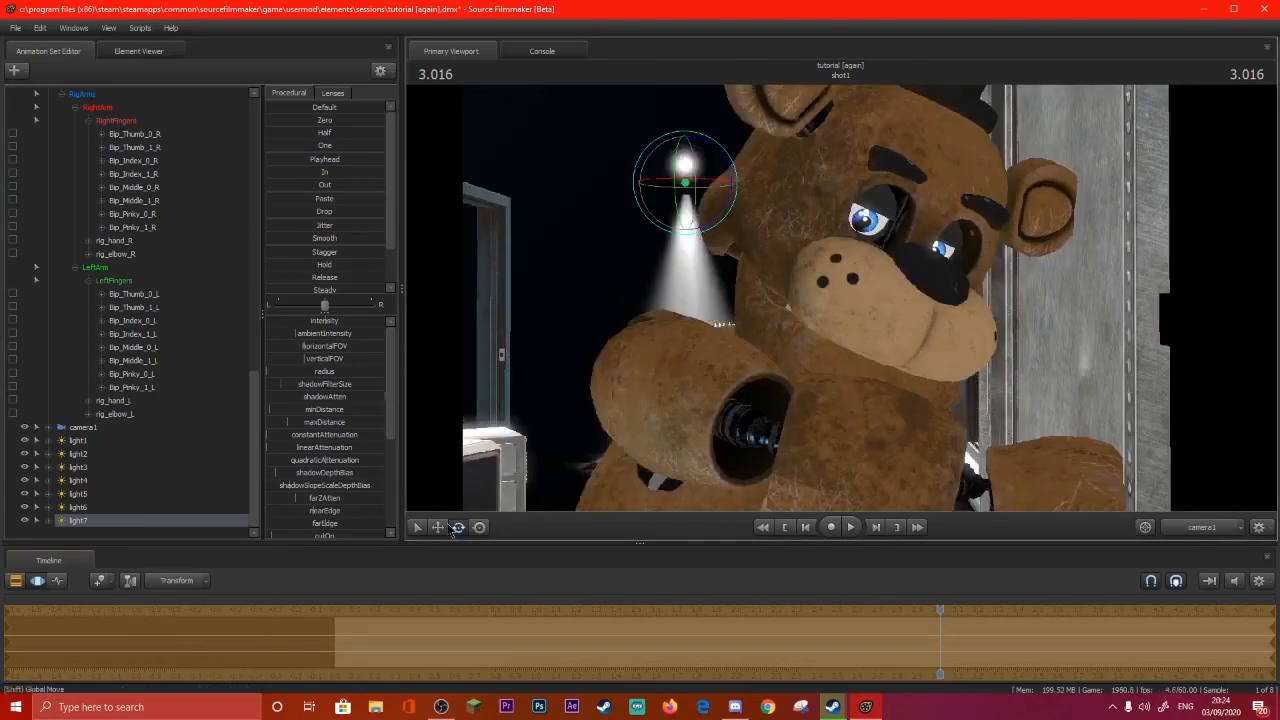
{"action": "key", "text": "ctrl+z"}
Reduce light7's intensity and horizontalFOV, and adjust its radius, shadowFilterSize and shadowAtten.
{"action": "left_click_drag", "start_coordinate": [306, 347], "coordinate": [274, 321]}
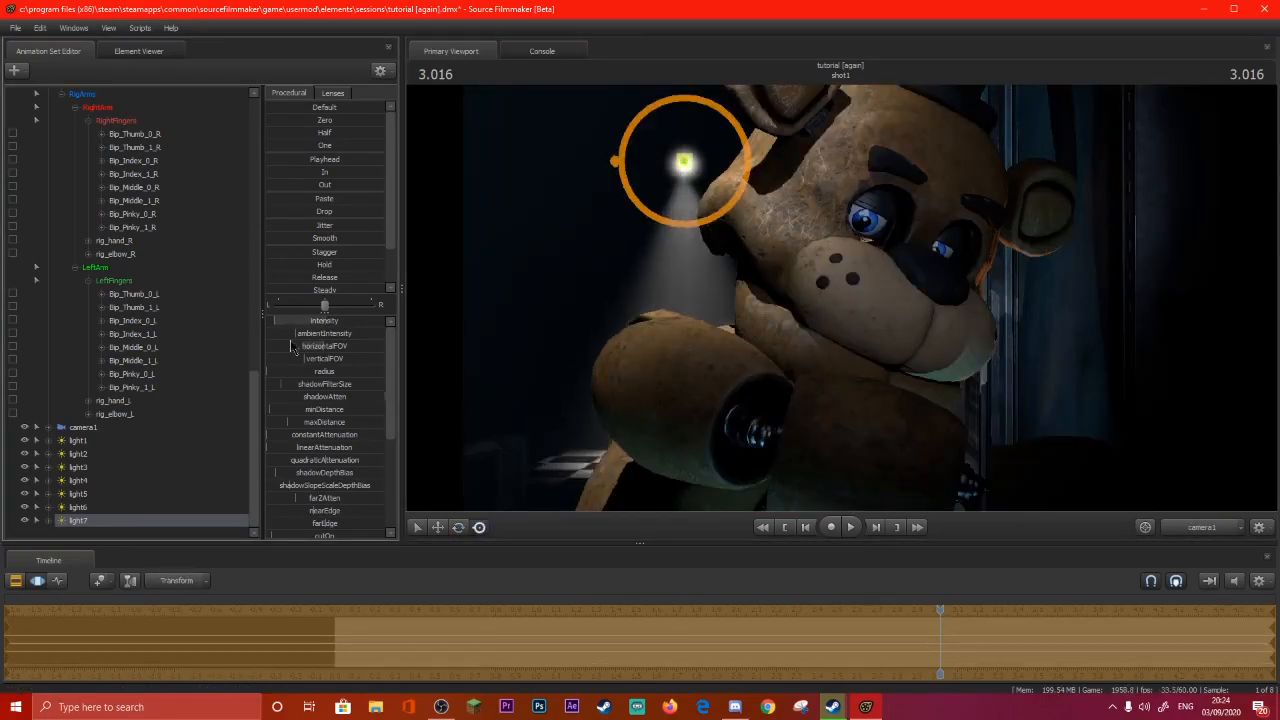
{"action": "left_click", "coordinate": [15, 581]}
{"action": "left_click_drag", "start_coordinate": [320, 372], "coordinate": [267, 373]}
{"action": "left_click", "coordinate": [37, 581]}
{"action": "left_click_drag", "start_coordinate": [324, 385], "coordinate": [267, 385]}
{"action": "left_click_drag", "start_coordinate": [324, 397], "coordinate": [267, 397]}
Check the viewport's render options while previewing the ceiling bulb's beam with lighting on.
{"action": "left_click", "coordinate": [530, 437]}
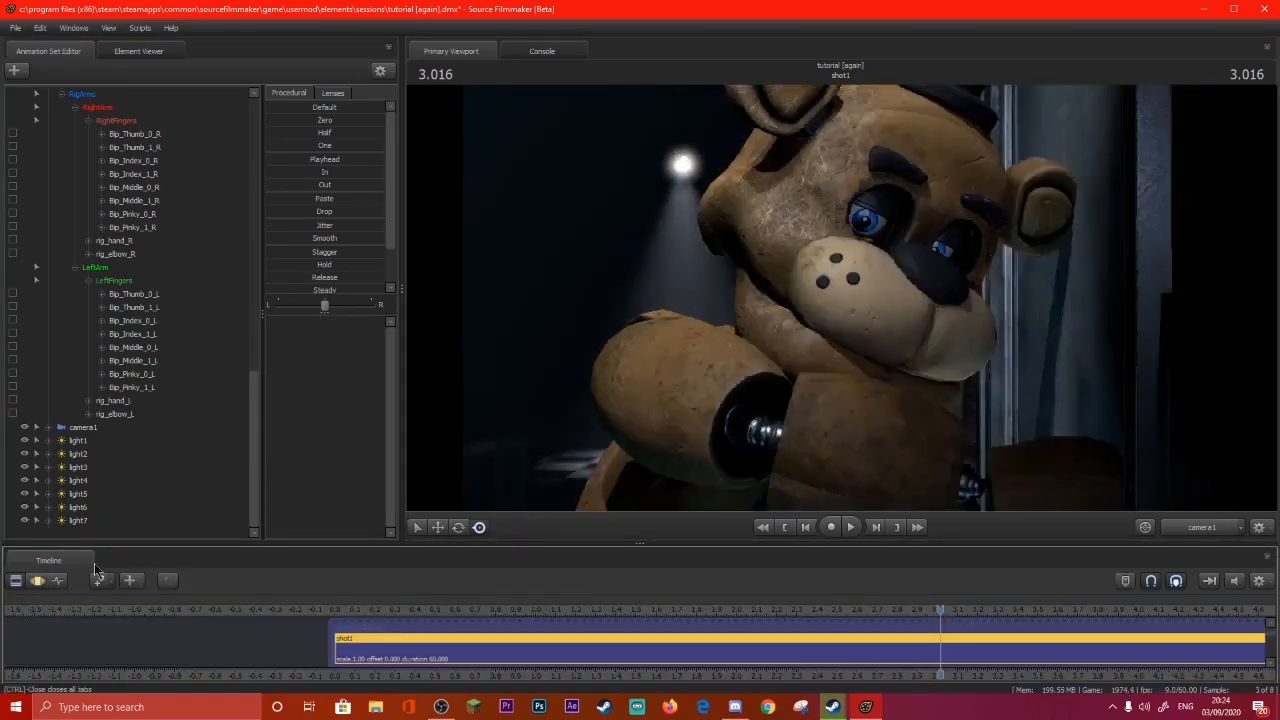
{"action": "right_click", "coordinate": [668, 186]}
{"action": "left_click", "coordinate": [705, 191]}
{"action": "key", "text": "Escape"}
{"action": "right_click", "coordinate": [668, 186]}
{"action": "left_click", "coordinate": [709, 202]}
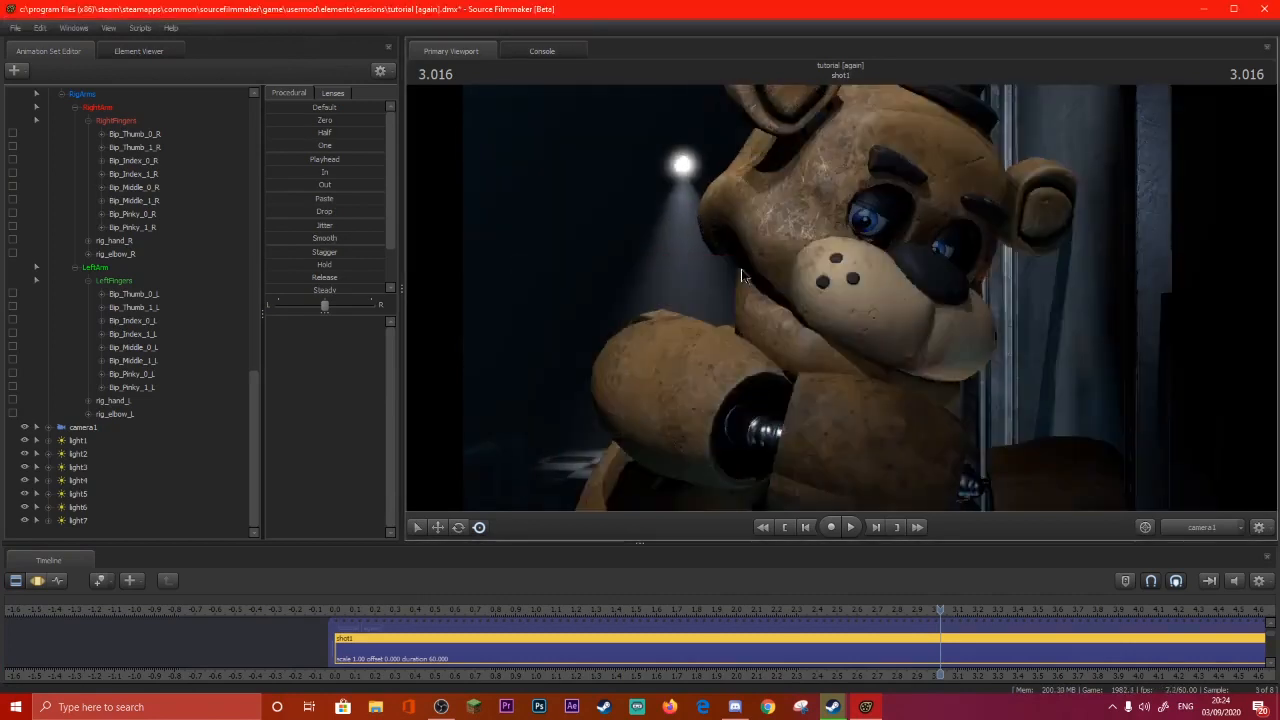
Select L_Ear and R_Ear and keyframe their rotation frame by frame during Freddy's head turn in the Graph Editor.
{"action": "left_click", "coordinate": [800, 148]}
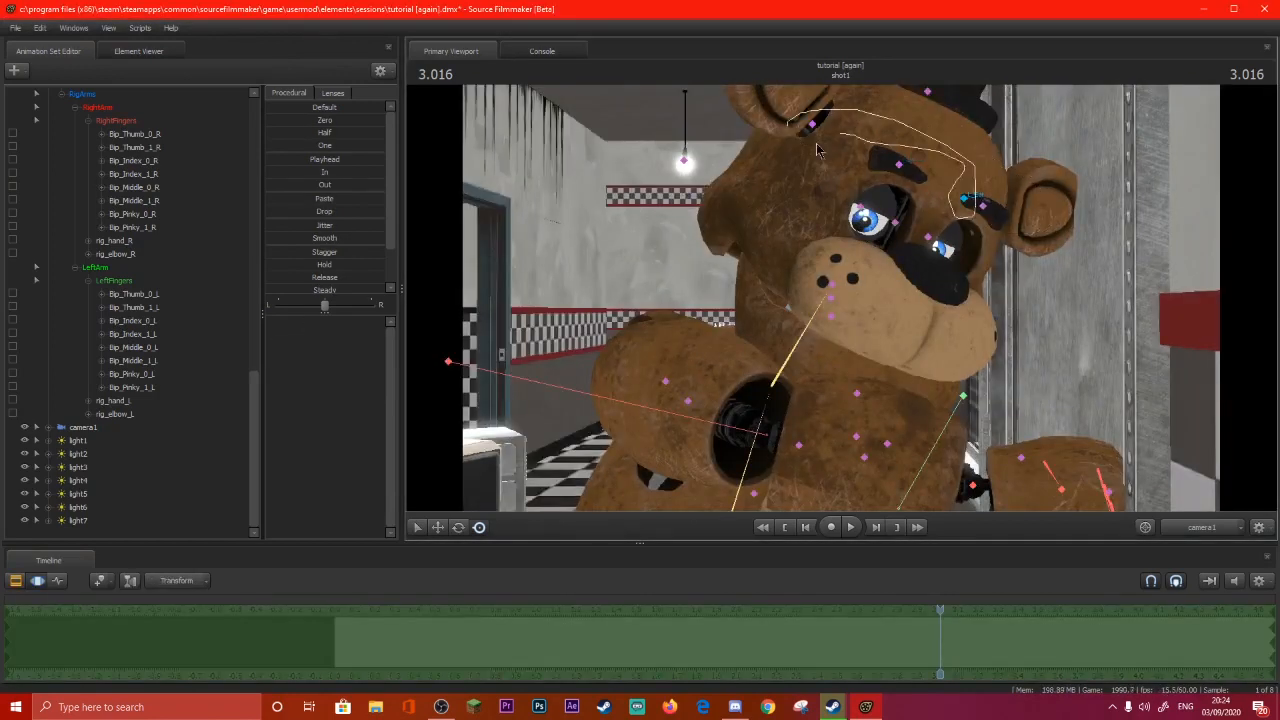
{"action": "left_click", "coordinate": [940, 152]}
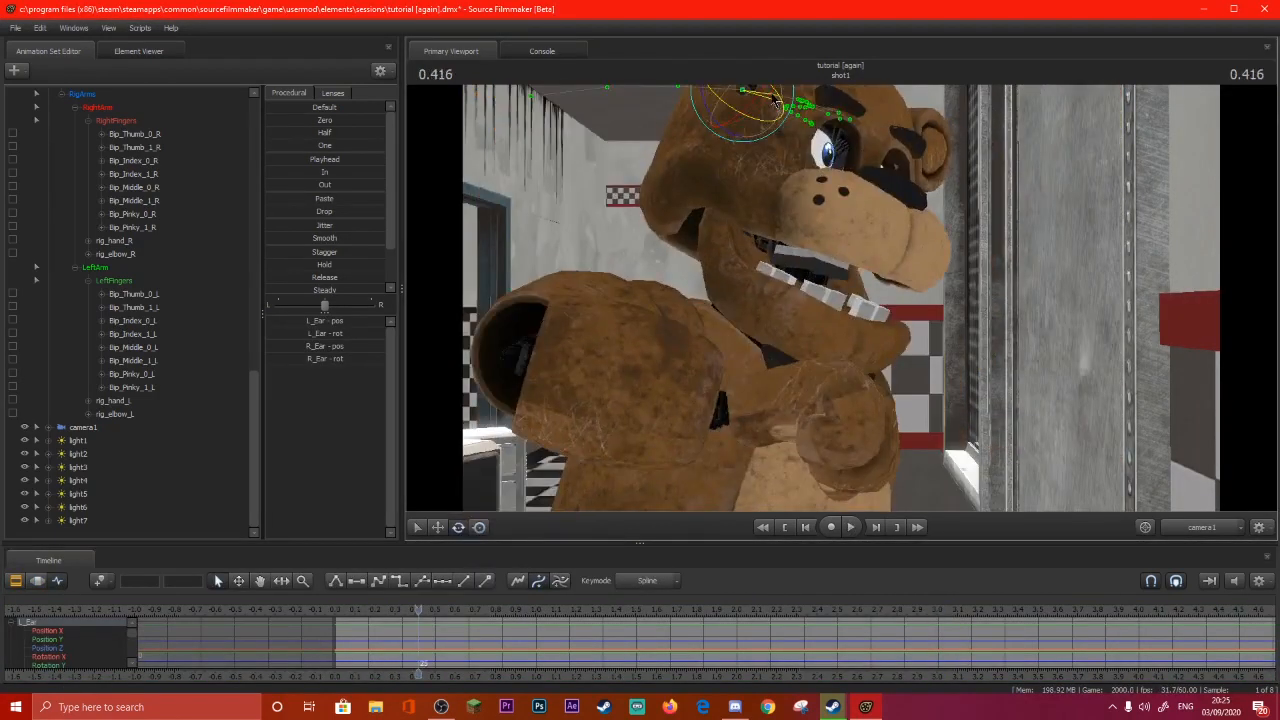
{"action": "key", "text": "Right"}
{"action": "key", "text": "Right"}
{"action": "key", "text": "Right"}
{"action": "key", "text": "Right"}
{"action": "key", "text": "Right"}
{"action": "left_click_drag", "start_coordinate": [775, 100], "coordinate": [790, 100]}
{"action": "key", "text": "Right"}
{"action": "key", "text": "Right"}
{"action": "key", "text": "Right"}
{"action": "key", "text": "Right"}
{"action": "key", "text": "Right"}
{"action": "key", "text": "Right"}
{"action": "key", "text": "Right"}
{"action": "key", "text": "Right"}
{"action": "key", "text": "Right"}
{"action": "key", "text": "Right"}
Animate L_Brow and R_Brow with position and rotation keys between about 0.43 s and 1.25 s.
{"action": "left_click", "coordinate": [840, 207]}
{"action": "left_click", "coordinate": [115, 236]}
{"action": "left_click_drag", "start_coordinate": [1004, 203], "coordinate": [980, 200]}
{"action": "key", "text": "Up"}
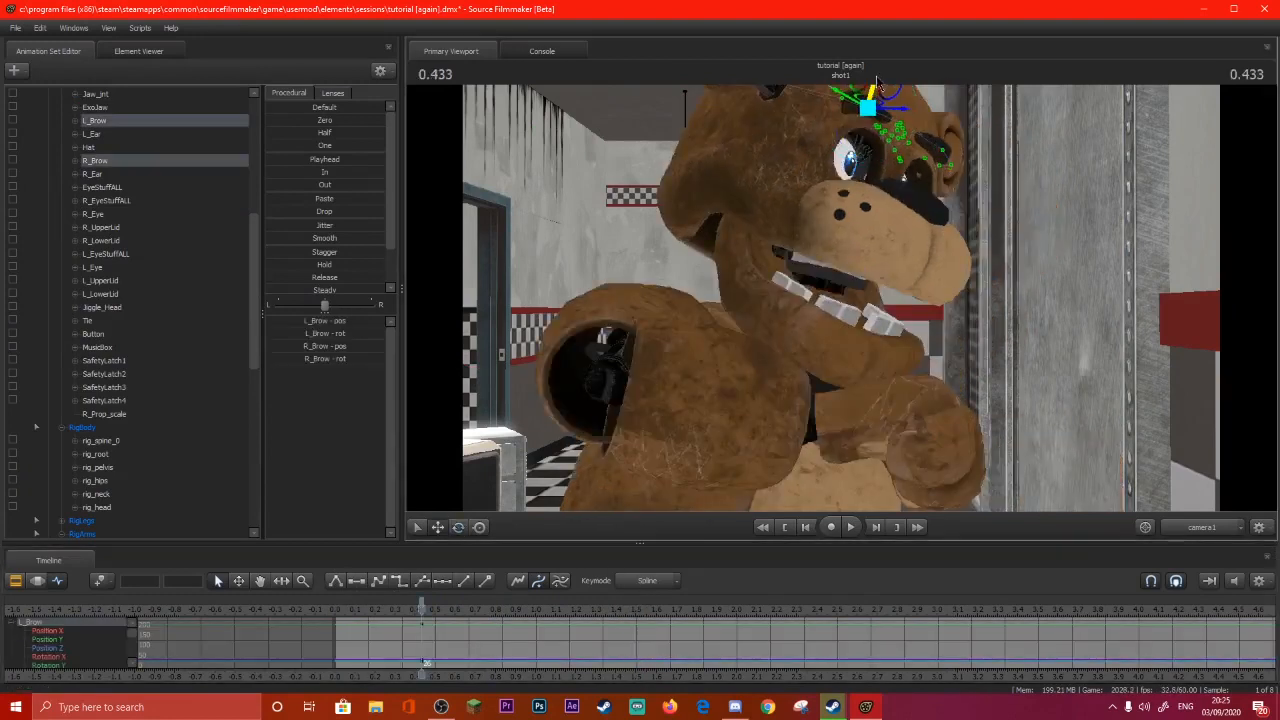
{"action": "key", "text": "space"}
{"action": "key", "text": "space"}
{"action": "key", "text": "m"}
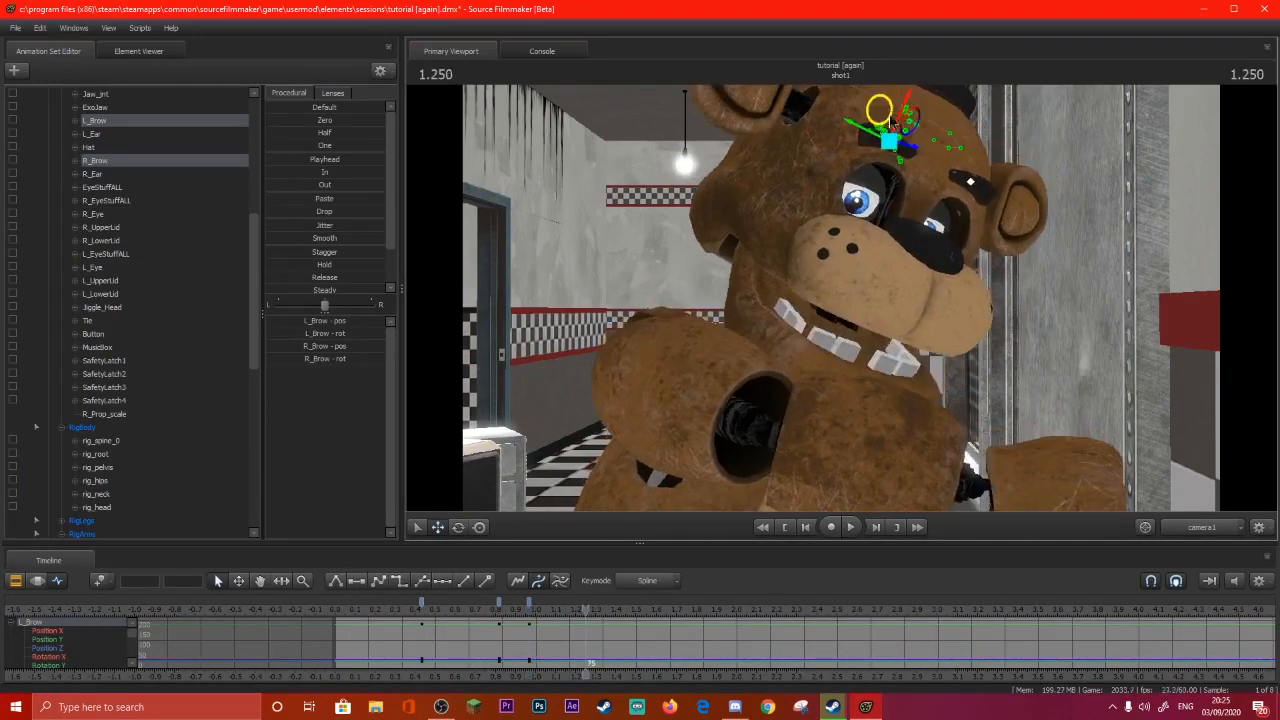
{"action": "left_click_drag", "start_coordinate": [880, 115], "coordinate": [862, 121]}
{"action": "key", "text": "e"}
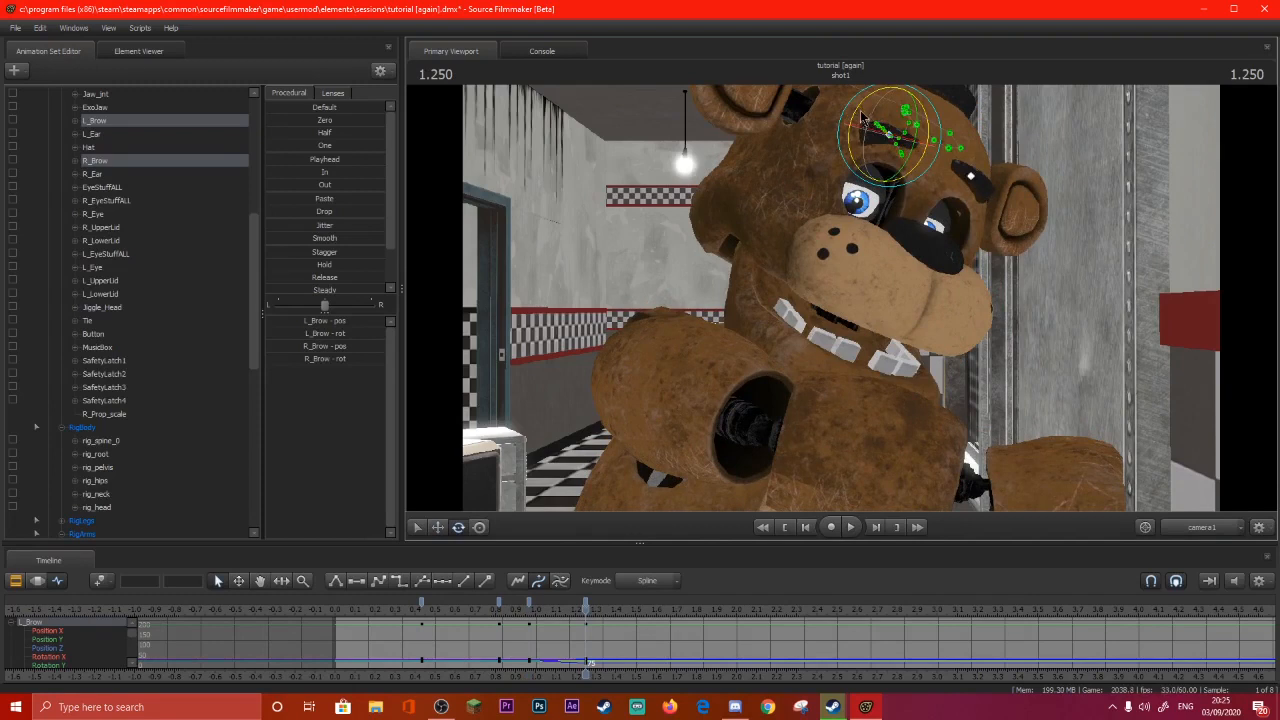
{"action": "left_click", "coordinate": [835, 118]}
Play the animation back from the start of the shot to review the brow and ear movement.
{"action": "left_click_drag", "start_coordinate": [590, 610], "coordinate": [437, 607]}
{"action": "key", "text": "space"}
{"action": "key", "text": "space"}
{"action": "left_click_drag", "start_coordinate": [681, 608], "coordinate": [346, 609]}
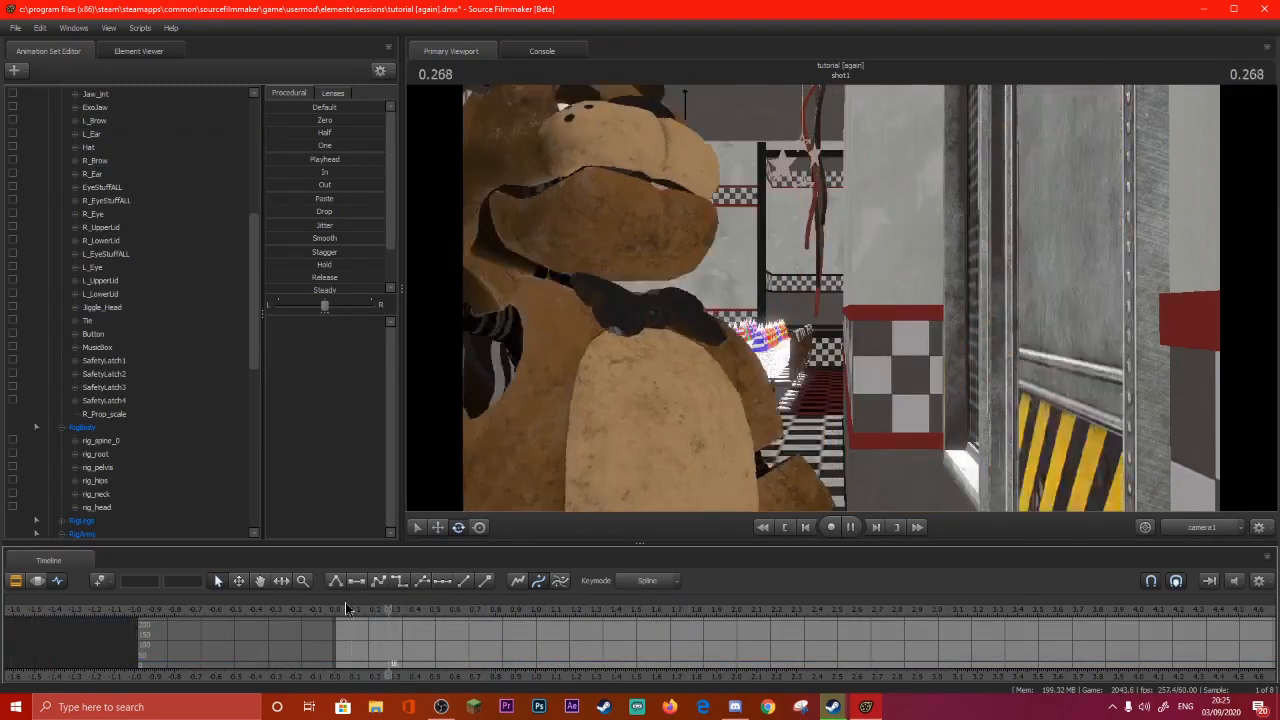
{"action": "key", "text": "space"}
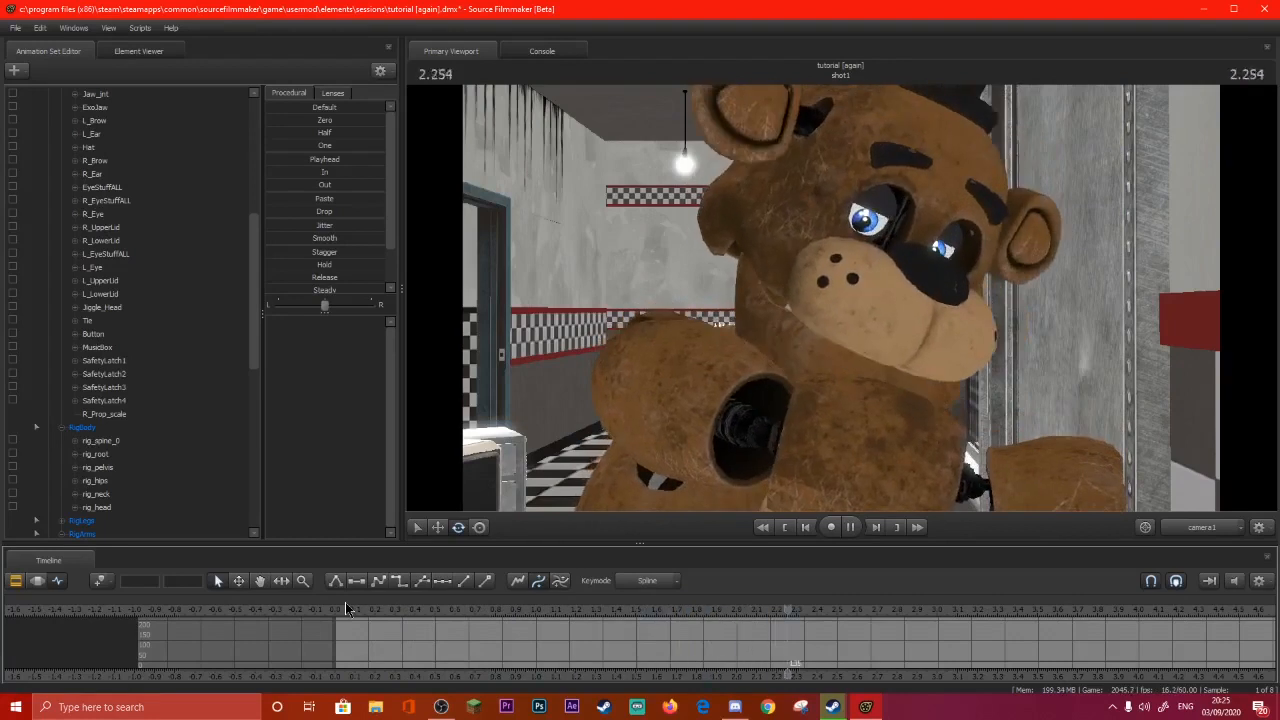
{"action": "key", "text": "space"}
Enable viewport lighting and scrub back to 0.450 s to inspect the lit pose.
{"action": "right_click", "coordinate": [676, 430]}
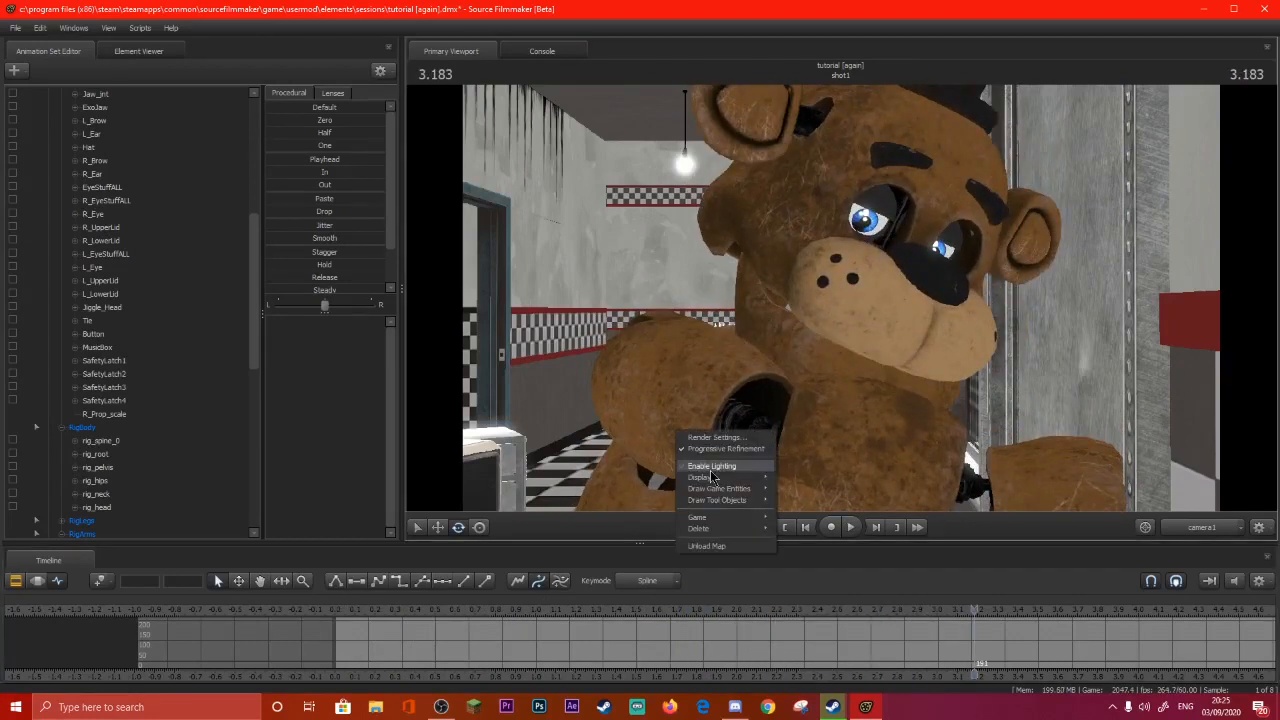
{"action": "left_click", "coordinate": [711, 468]}
{"action": "left_click_drag", "start_coordinate": [978, 608], "coordinate": [429, 594]}
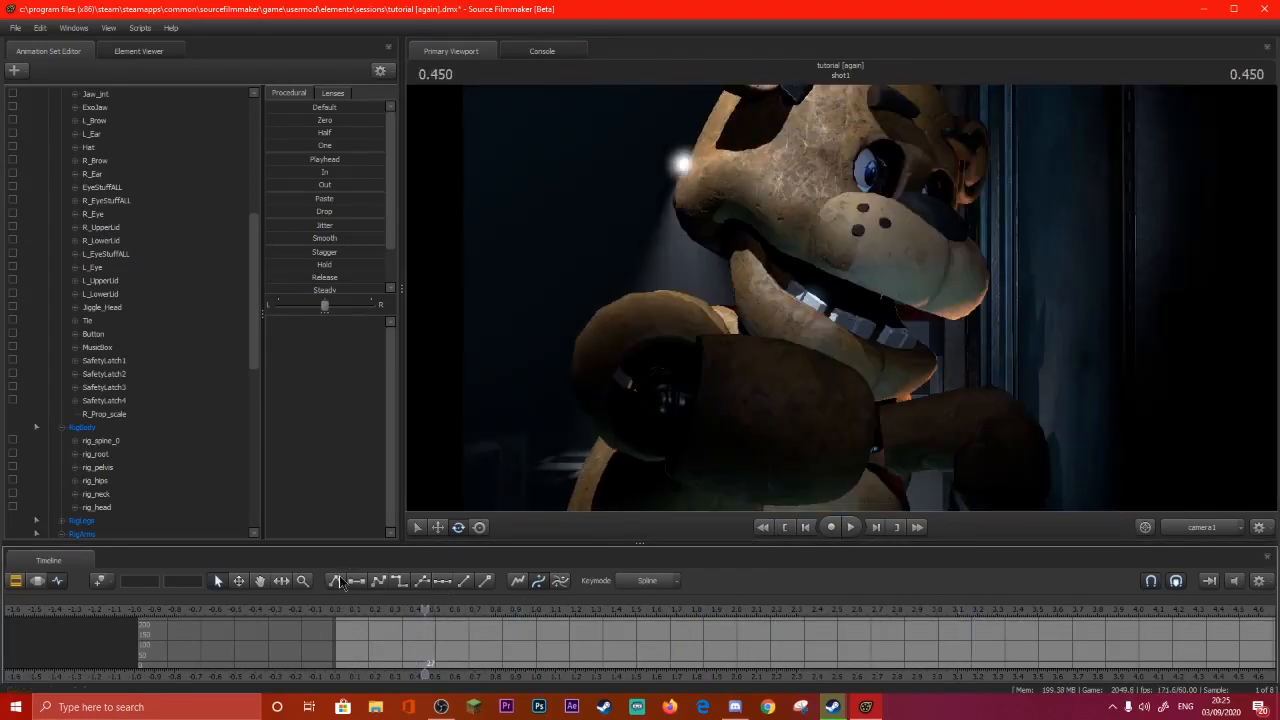
{"action": "right_click", "coordinate": [673, 351]}
{"action": "left_click", "coordinate": [709, 334]}
Select camera1, go to the start of the shot and try lowering its toneMapScale to black out the picture.
{"action": "scroll", "coordinate": [140, 405], "scroll_direction": "down", "scroll_amount": 10}
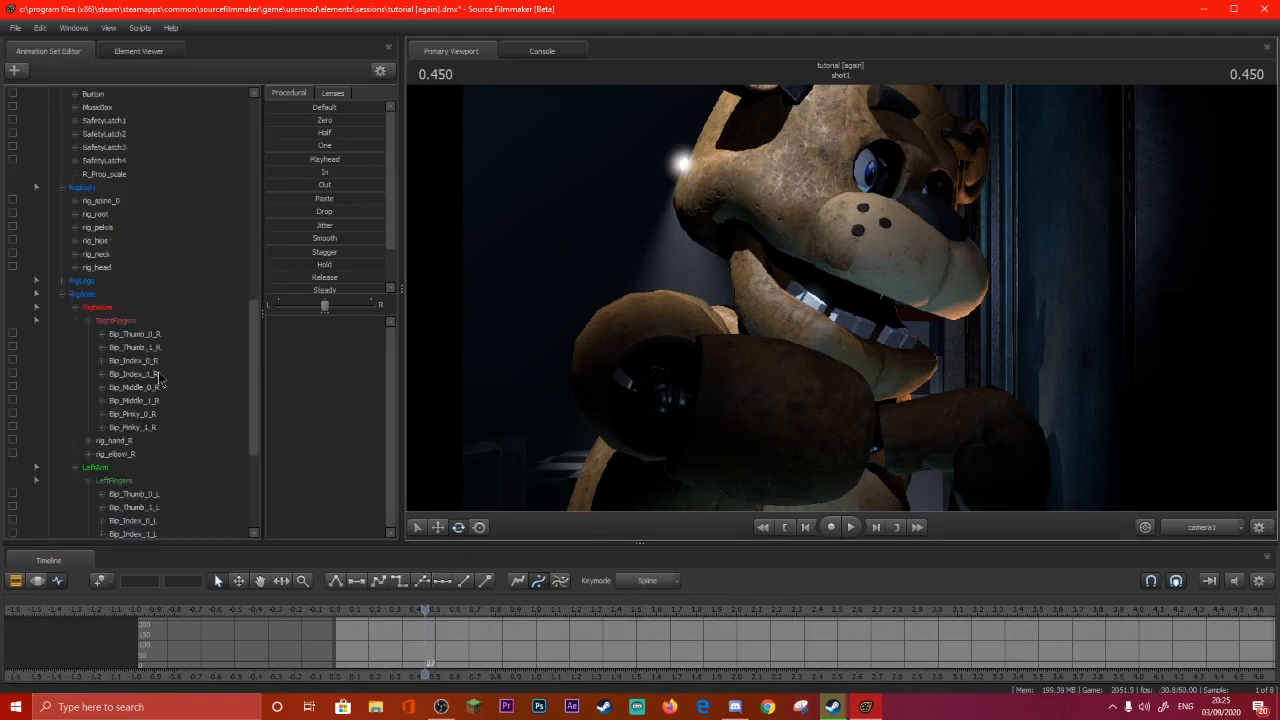
{"action": "left_click", "coordinate": [106, 428]}
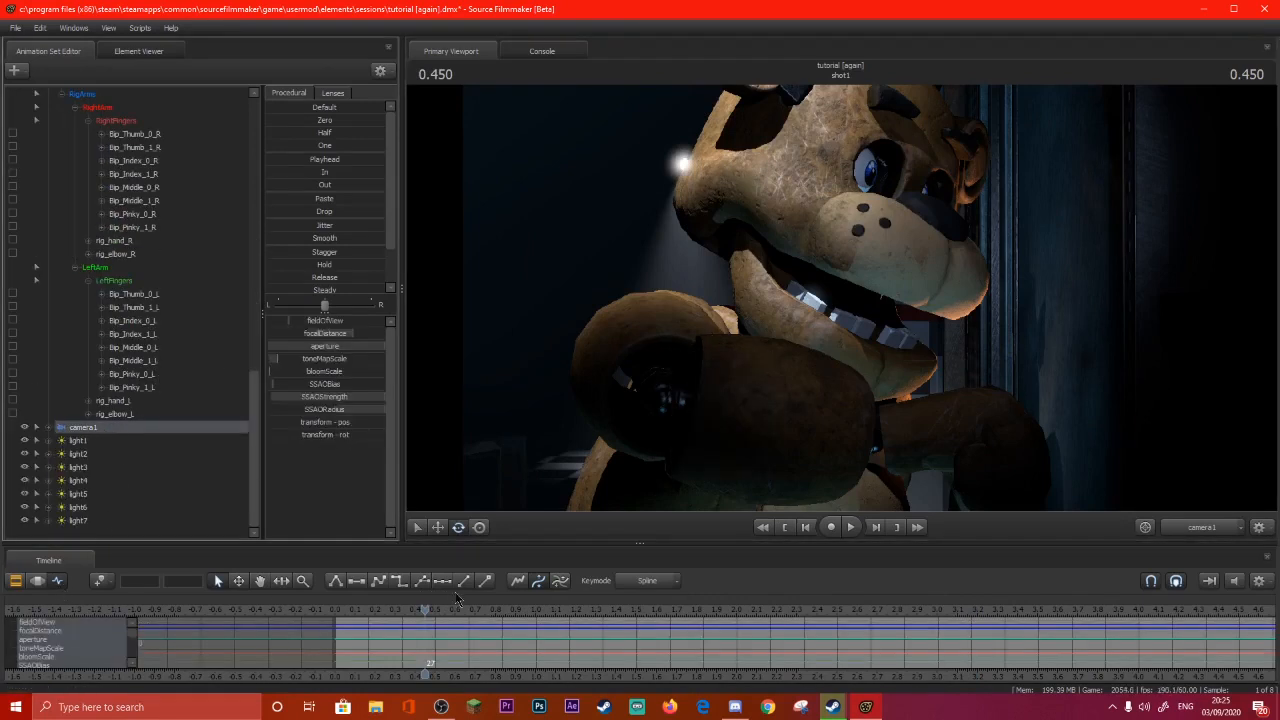
{"action": "scroll", "coordinate": [428, 611], "scroll_direction": "up", "scroll_amount": 4}
{"action": "left_click_drag", "start_coordinate": [425, 611], "coordinate": [247, 616]}
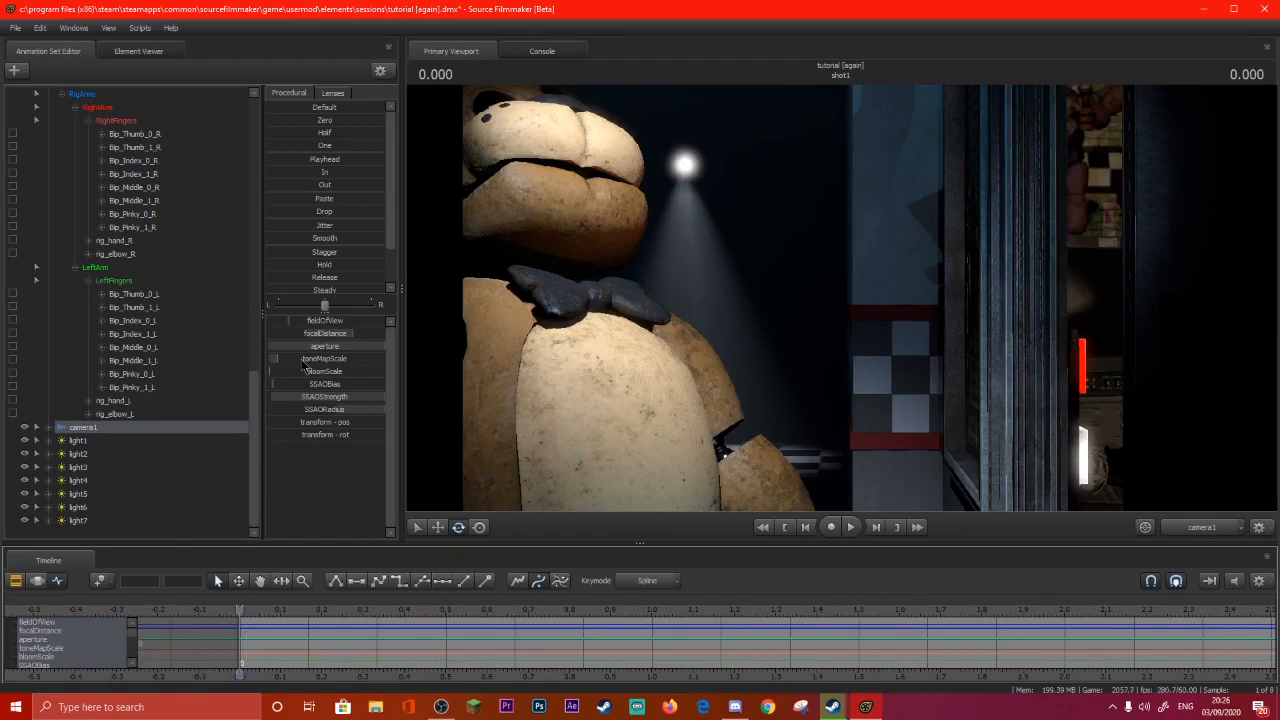
{"action": "left_click_drag", "start_coordinate": [303, 361], "coordinate": [288, 362]}
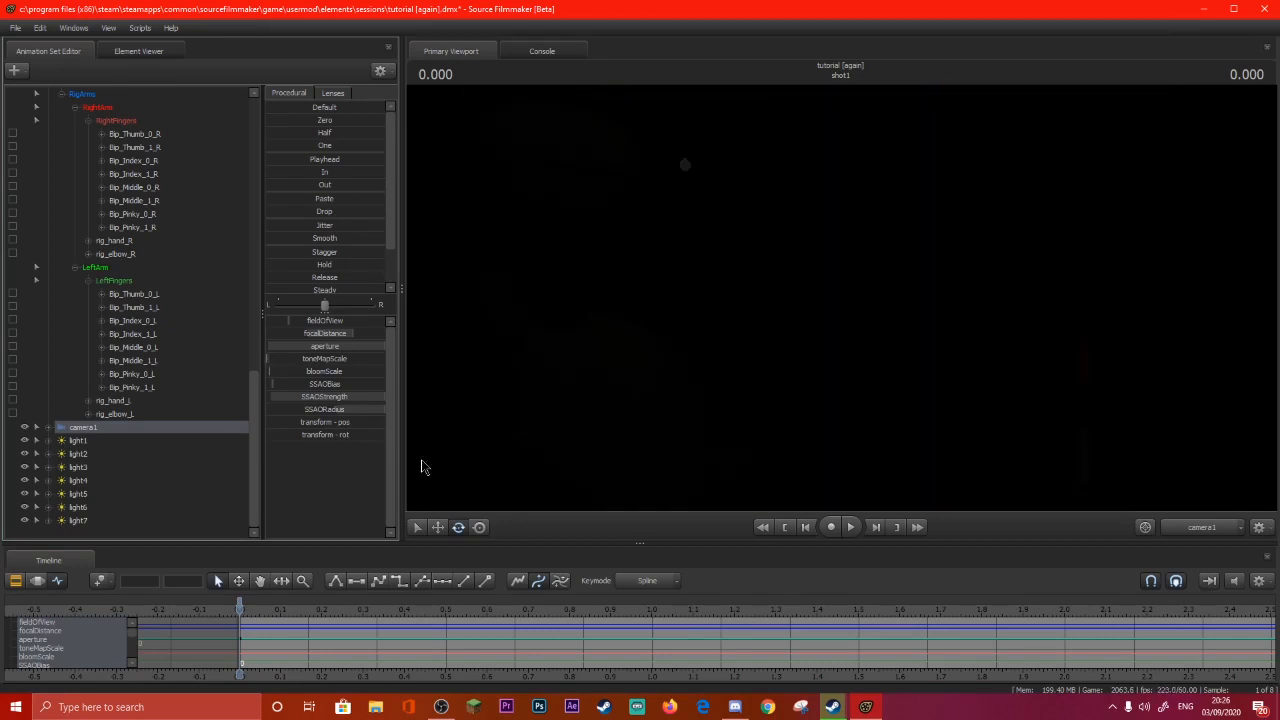
{"action": "scroll", "coordinate": [251, 617], "scroll_direction": "up", "scroll_amount": 2}
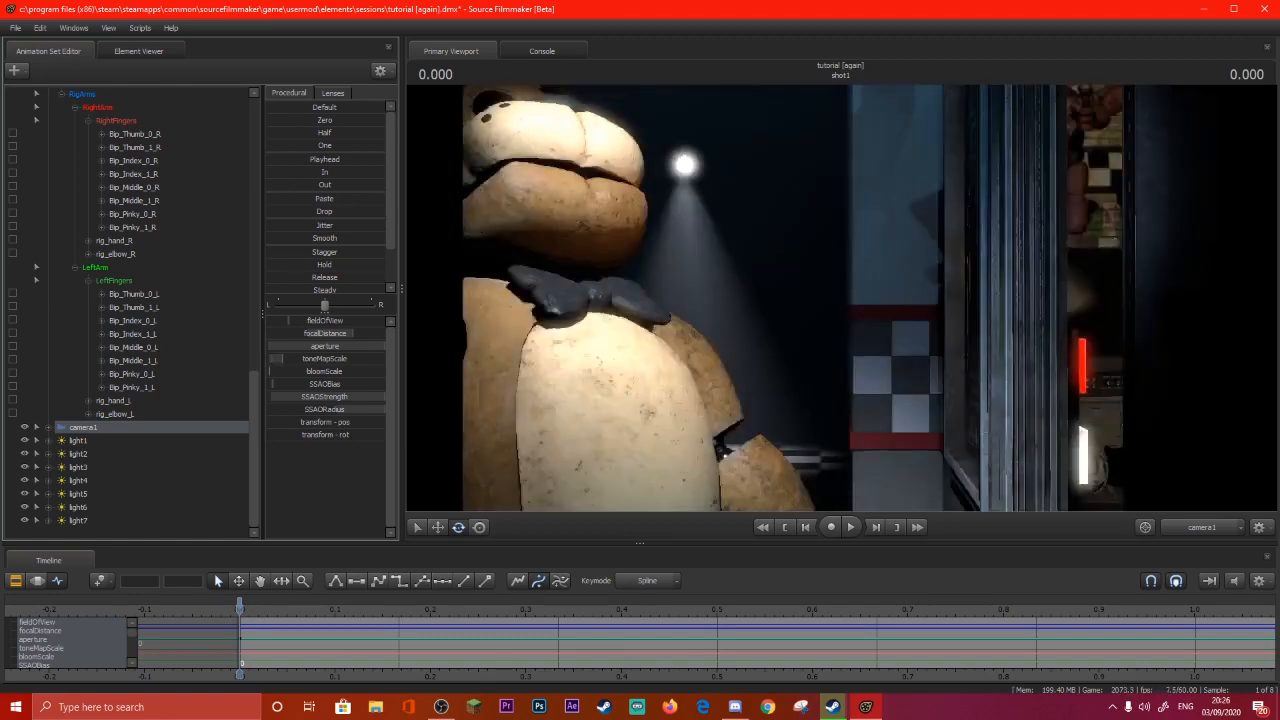
With viewport lighting off, key camera1 at 0.000 s tilted and zoomed in on the party table, with toneMapScale lowered.
{"action": "right_click", "coordinate": [538, 387]}
{"action": "left_click", "coordinate": [573, 423]}
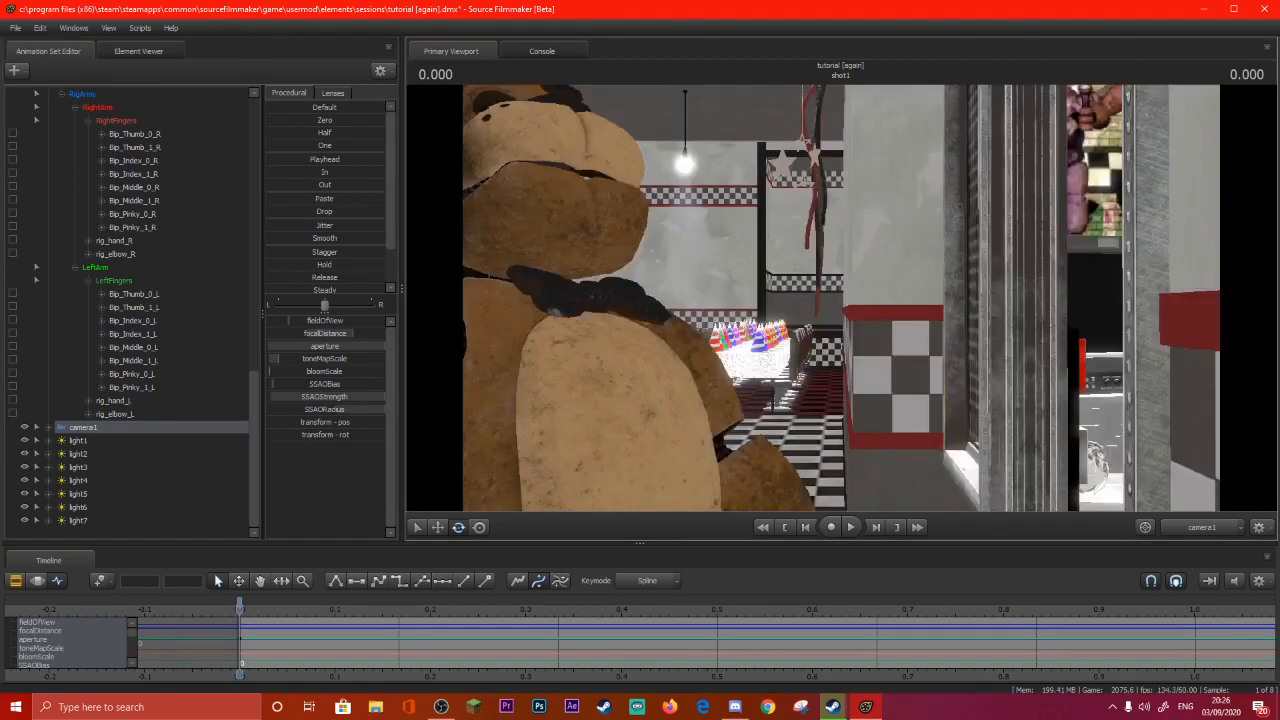
{"action": "right_click_drag", "start_coordinate": [828, 427], "coordinate": [851, 414]}
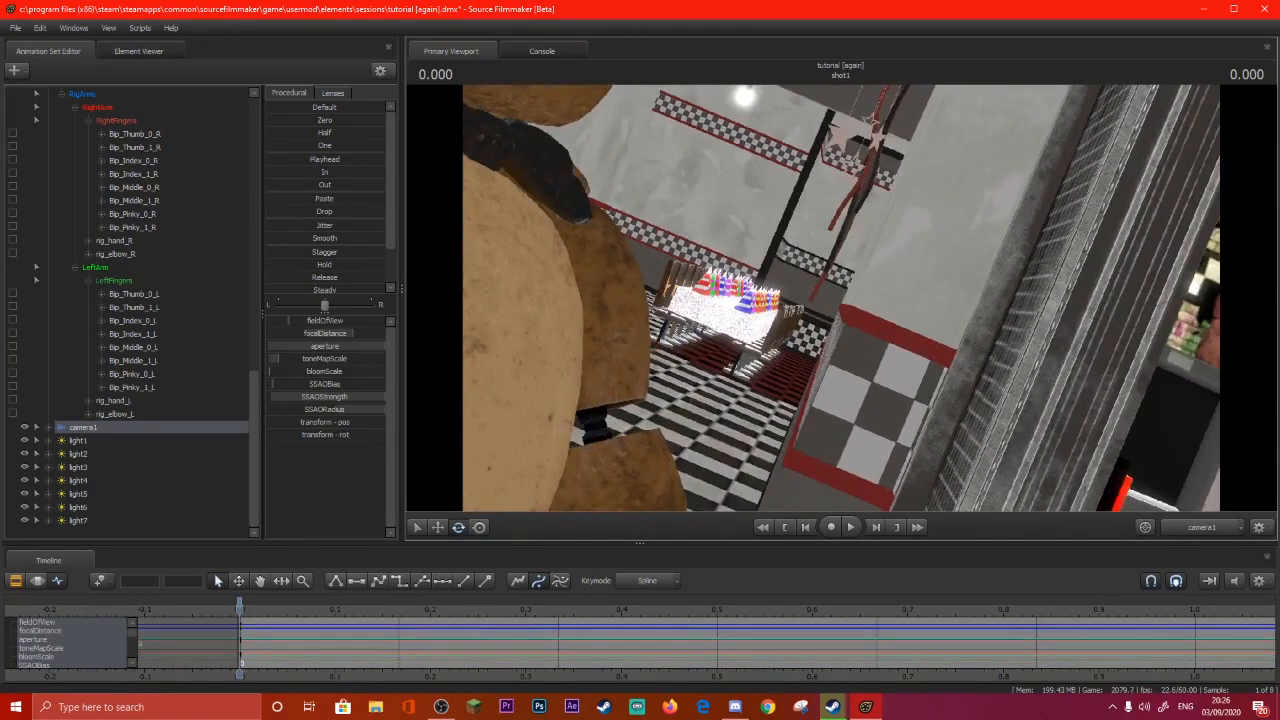
{"action": "left_click_drag", "start_coordinate": [851, 414], "coordinate": [870, 412]}
{"action": "key", "text": "w"}
{"action": "key", "text": "s"}
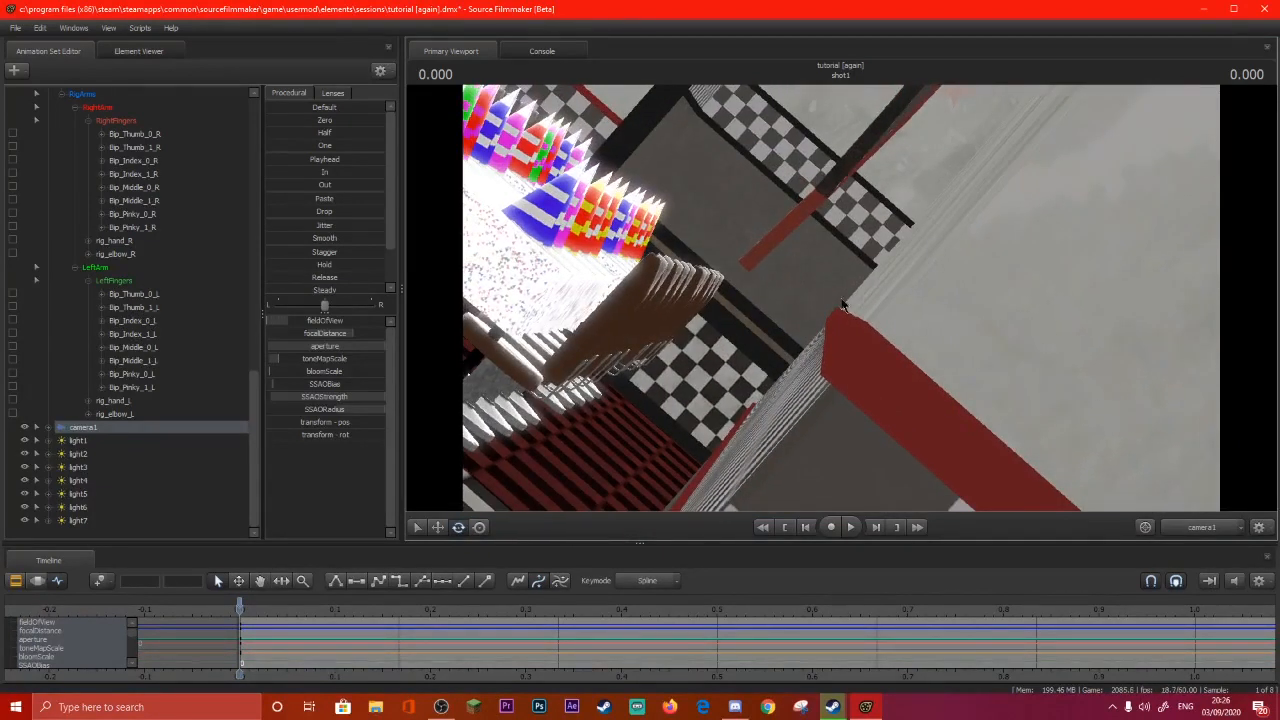
{"action": "left_click_drag", "start_coordinate": [331, 360], "coordinate": [320, 360]}
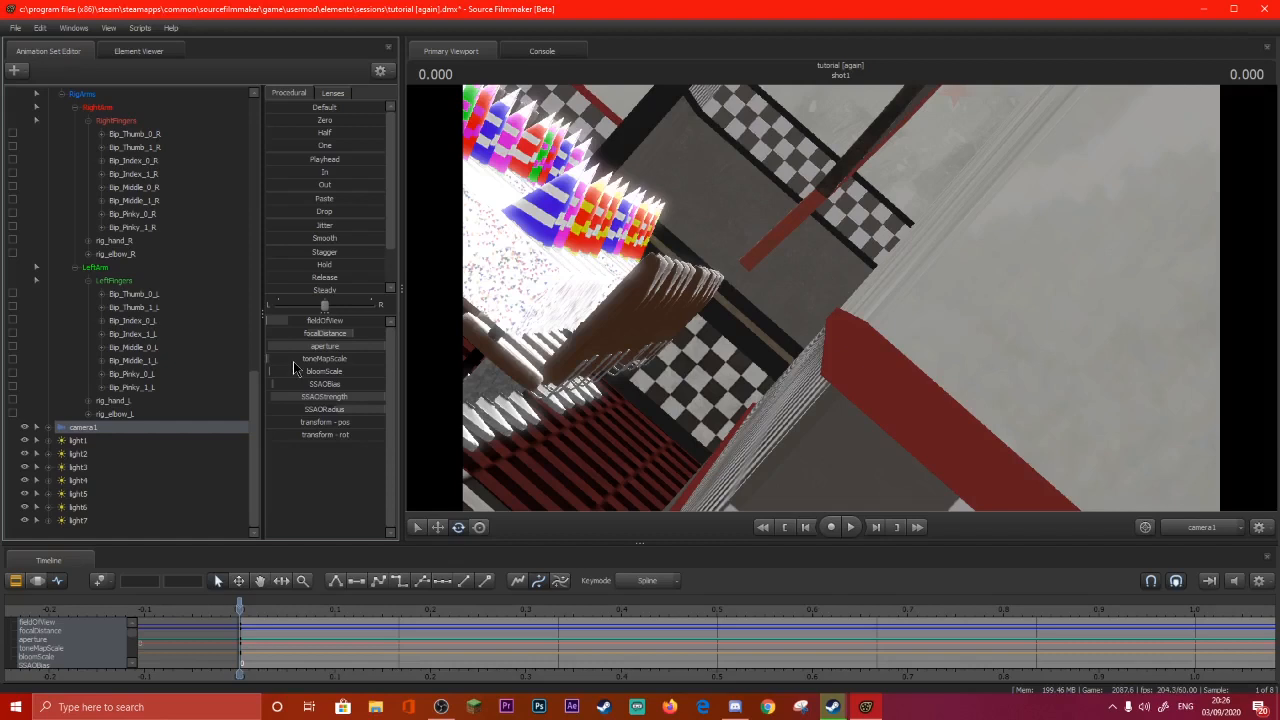
Key camera1 at 0.200 s zoomed back out and tilted toward Freddy, and increase its focalDistance.
{"action": "key", "text": "space"}
{"action": "mouse_move", "coordinate": [383, 609]}
{"action": "left_mouse_down"}
{"action": "mouse_move", "coordinate": [367, 609]}
{"action": "mouse_move", "coordinate": [396, 609]}
{"action": "left_mouse_up"}
{"action": "scroll", "coordinate": [367, 609], "scroll_direction": "down", "scroll_amount": 4}
{"action": "mouse_move", "coordinate": [700, 400]}
{"action": "left_mouse_down"}
{"action": "mouse_move", "coordinate": [730, 370]}
{"action": "mouse_move", "coordinate": [696, 352]}
{"action": "mouse_move", "coordinate": [744, 325]}
{"action": "mouse_move", "coordinate": [737, 313]}
{"action": "left_mouse_up"}
{"action": "scroll", "coordinate": [700, 400], "scroll_direction": "down", "scroll_amount": 10}
{"action": "scroll", "coordinate": [700, 400], "scroll_direction": "down", "scroll_amount": 5}
{"action": "scroll", "coordinate": [747, 317], "scroll_direction": "up", "scroll_amount": 3}
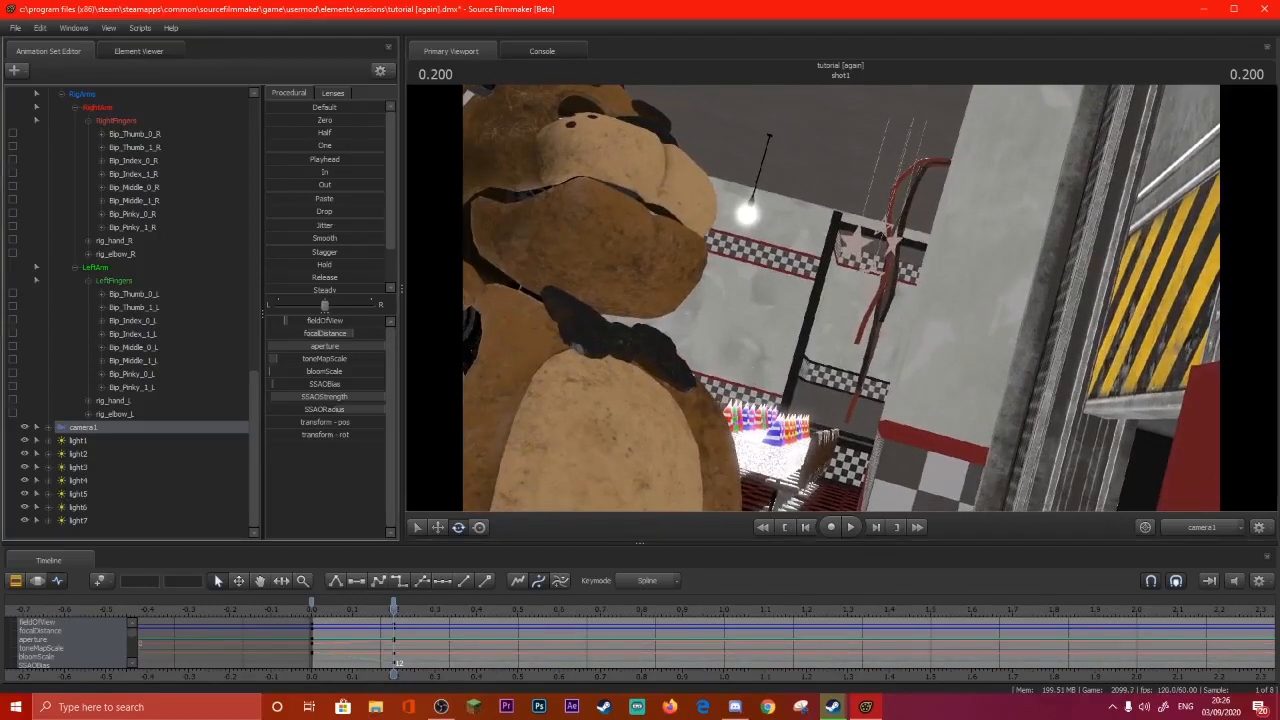
{"action": "left_click_drag", "start_coordinate": [336, 336], "coordinate": [367, 336]}
Key camera1 at 0.583 s and about 0.8 s turned to follow Freddy's face, and adjust its focalDistance.
{"action": "key", "text": "space"}
{"action": "key", "text": "space"}
{"action": "left_click_drag", "start_coordinate": [728, 337], "coordinate": [787, 372]}
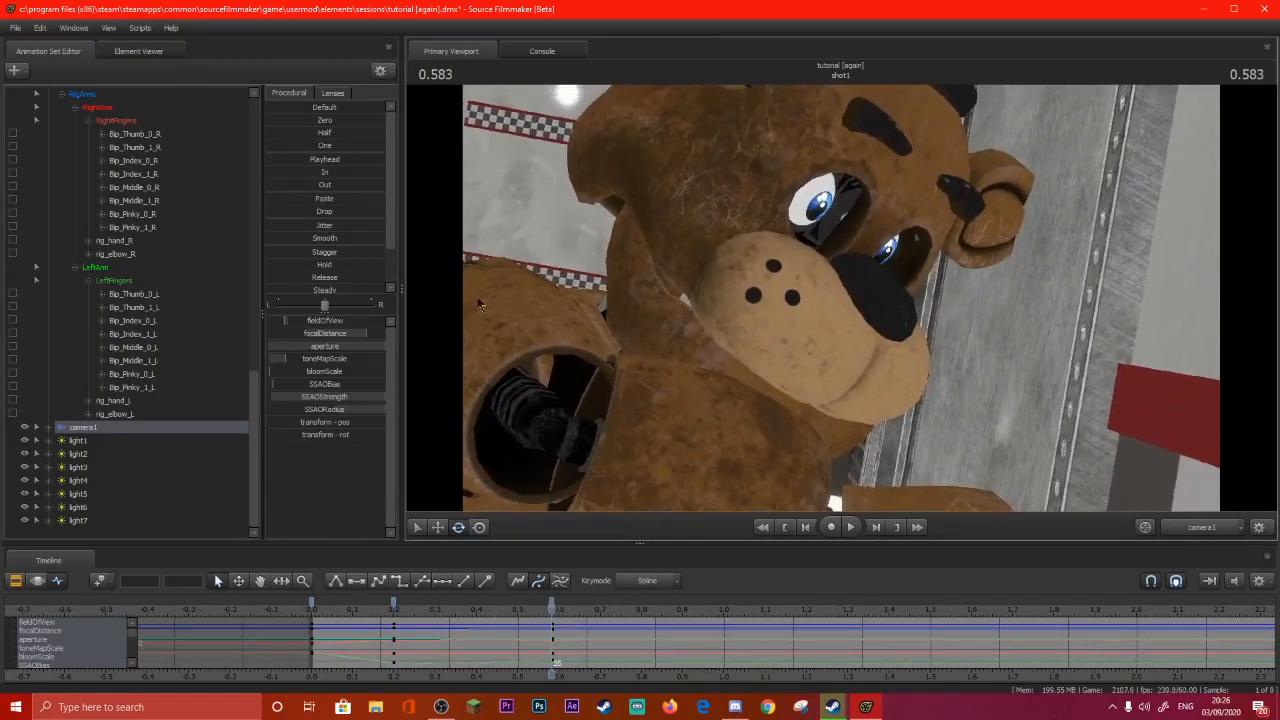
{"action": "mouse_move", "coordinate": [364, 335]}
{"action": "left_mouse_down"}
{"action": "mouse_move", "coordinate": [350, 335]}
{"action": "mouse_move", "coordinate": [362, 335]}
{"action": "left_mouse_up"}
{"action": "key", "text": "space"}
{"action": "key", "text": "space"}
{"action": "left_click_drag", "start_coordinate": [715, 316], "coordinate": [695, 296]}
{"action": "left_click_drag", "start_coordinate": [339, 335], "coordinate": [342, 335]}
Add small settling camera1 movements on Freddy's face at about 1.1 s and 1.483 s.
{"action": "key", "text": "space"}
{"action": "key", "text": "space"}
{"action": "left_click_drag", "start_coordinate": [715, 316], "coordinate": [711, 312]}
{"action": "key", "text": "space"}
{"action": "key", "text": "space"}
{"action": "left_click_drag", "start_coordinate": [841, 302], "coordinate": [841, 299]}
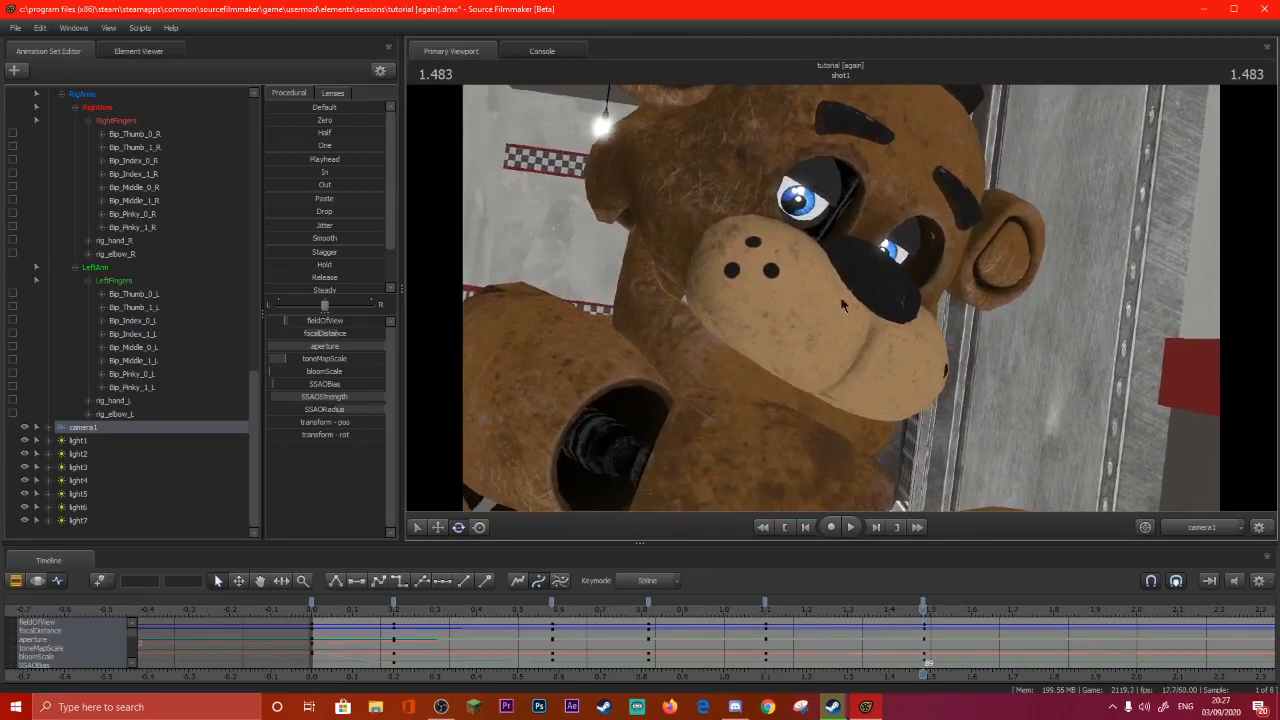
Play the camera1 move from the start of the shot several times to check its motion.
{"action": "left_click_drag", "start_coordinate": [926, 612], "coordinate": [316, 604]}
{"action": "key", "text": "space"}
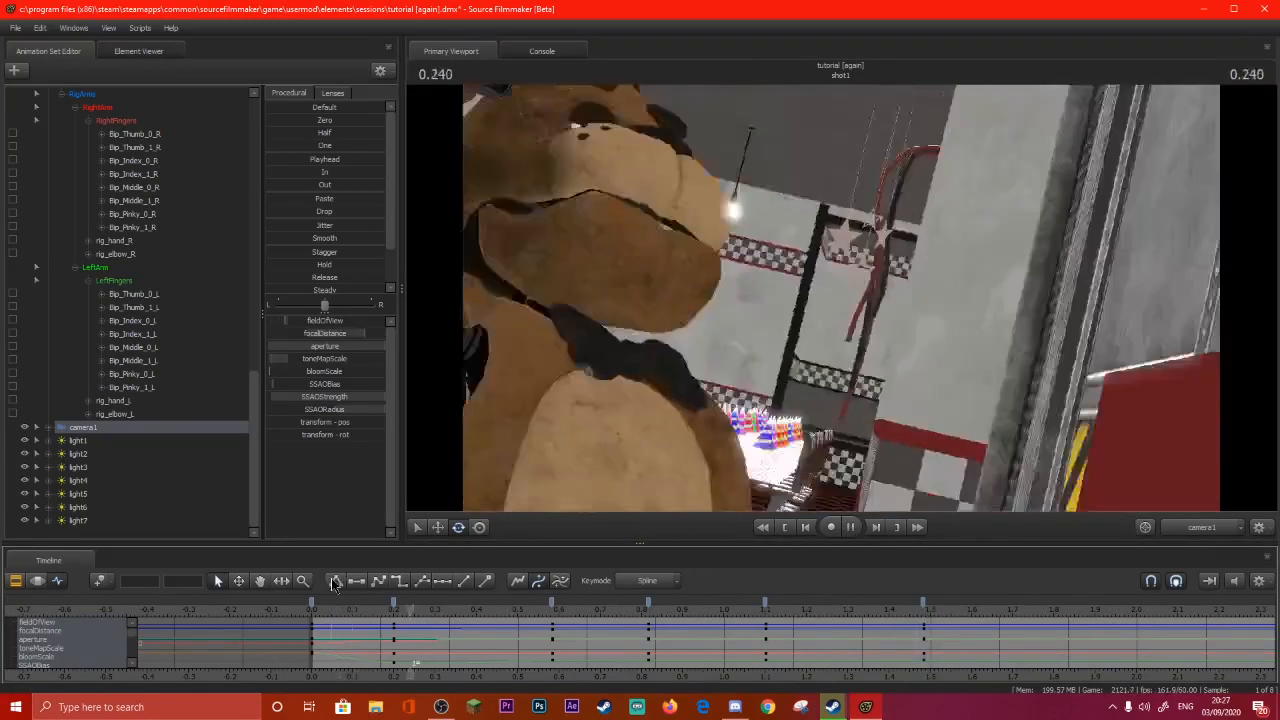
{"action": "key", "text": "space"}
{"action": "scroll", "coordinate": [851, 622], "scroll_direction": "down", "scroll_amount": 4}
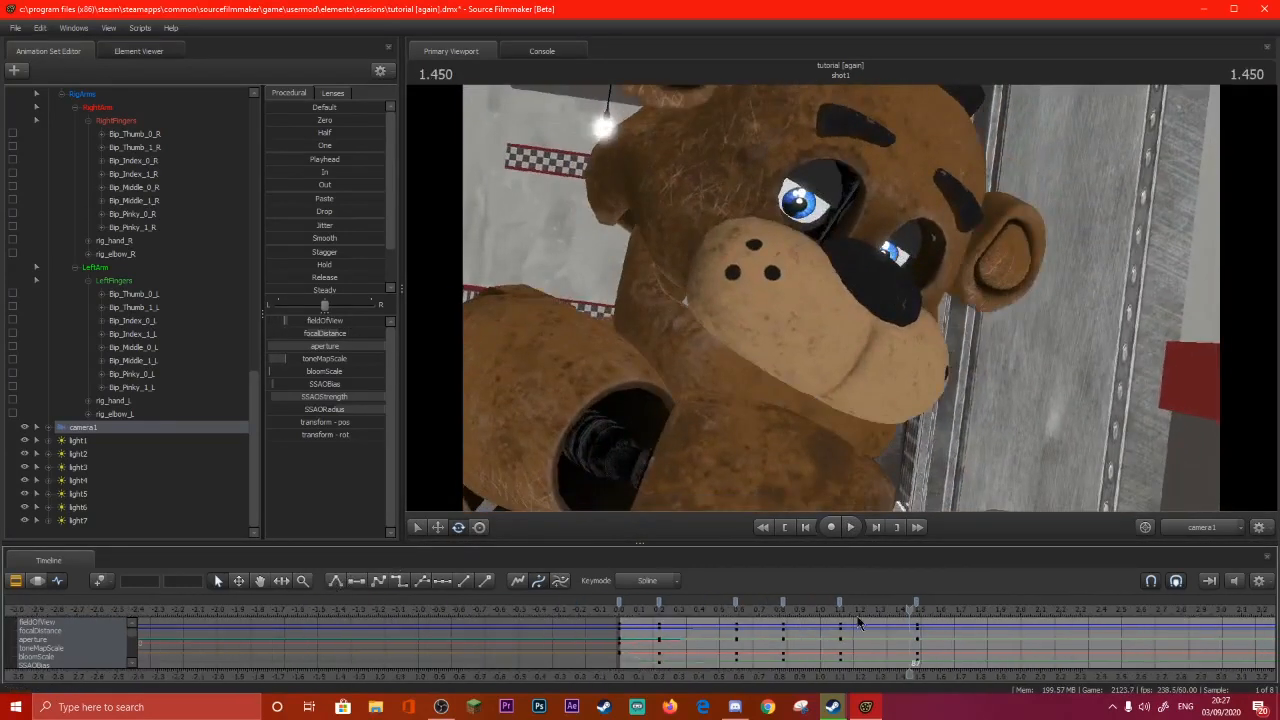
{"action": "left_click_drag", "start_coordinate": [905, 607], "coordinate": [620, 604]}
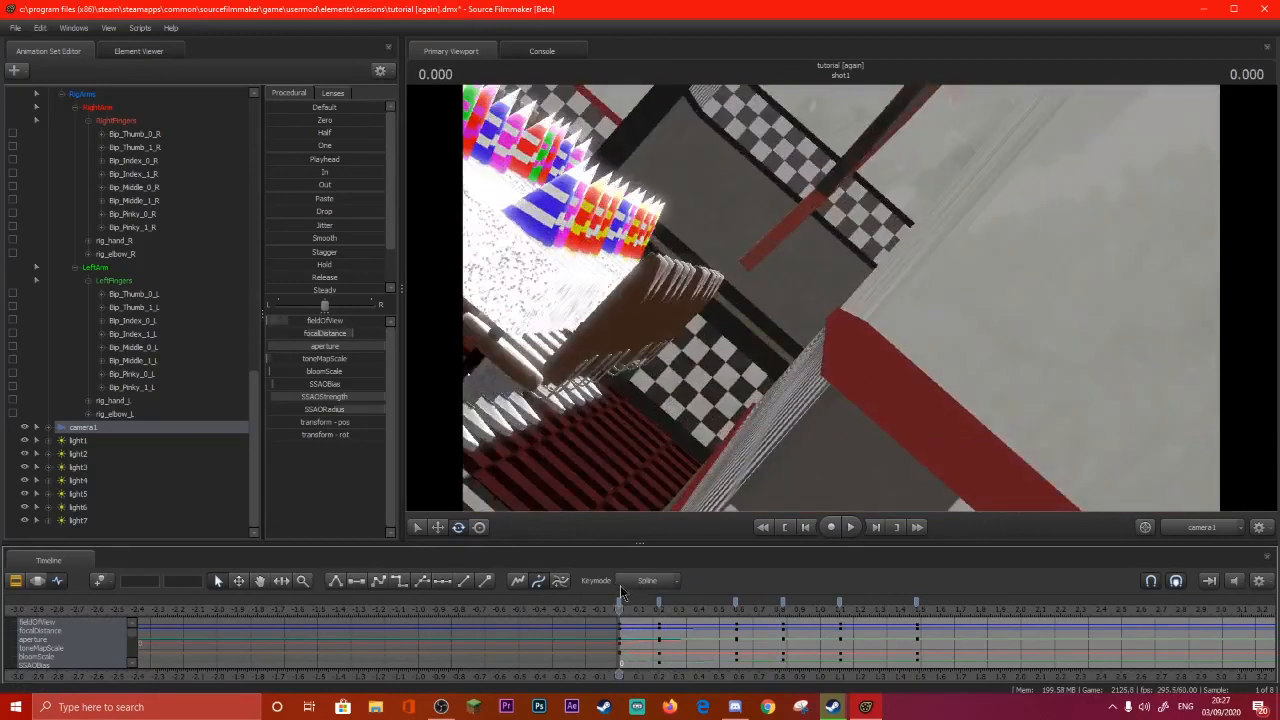
{"action": "key", "text": "space"}
{"action": "key", "text": "space"}
{"action": "key", "text": "space"}
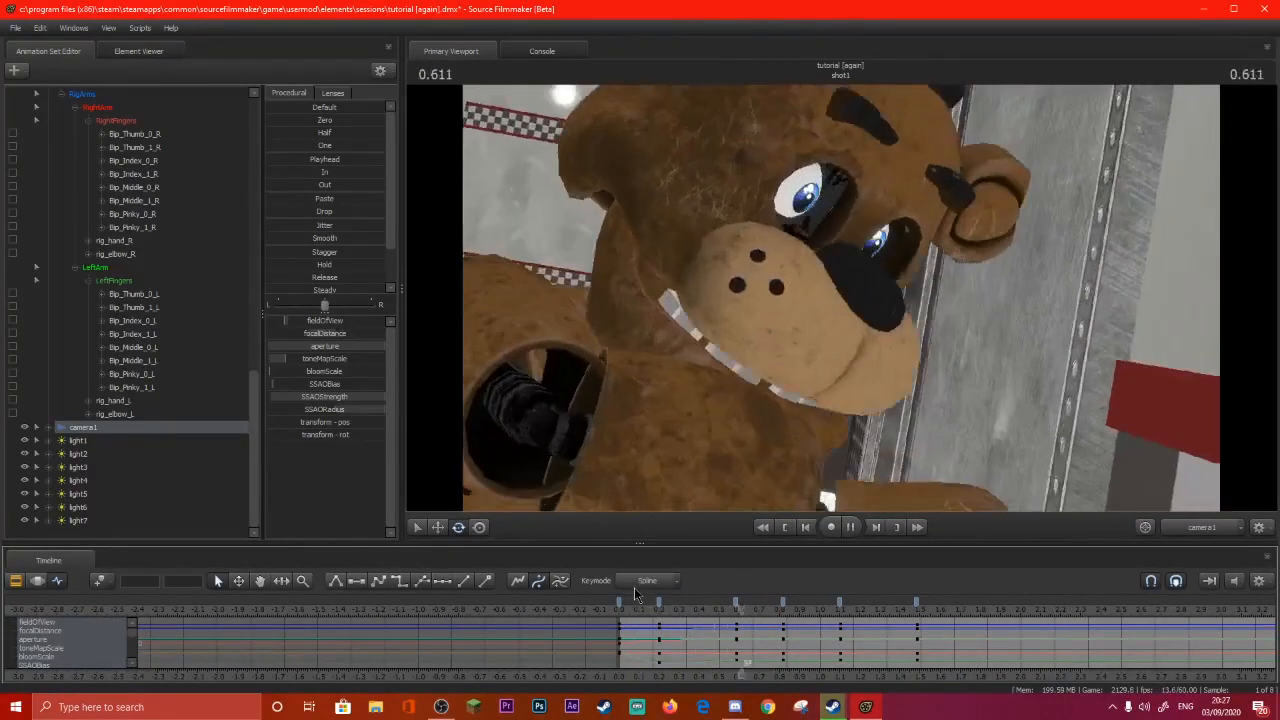
{"action": "key", "text": "space"}
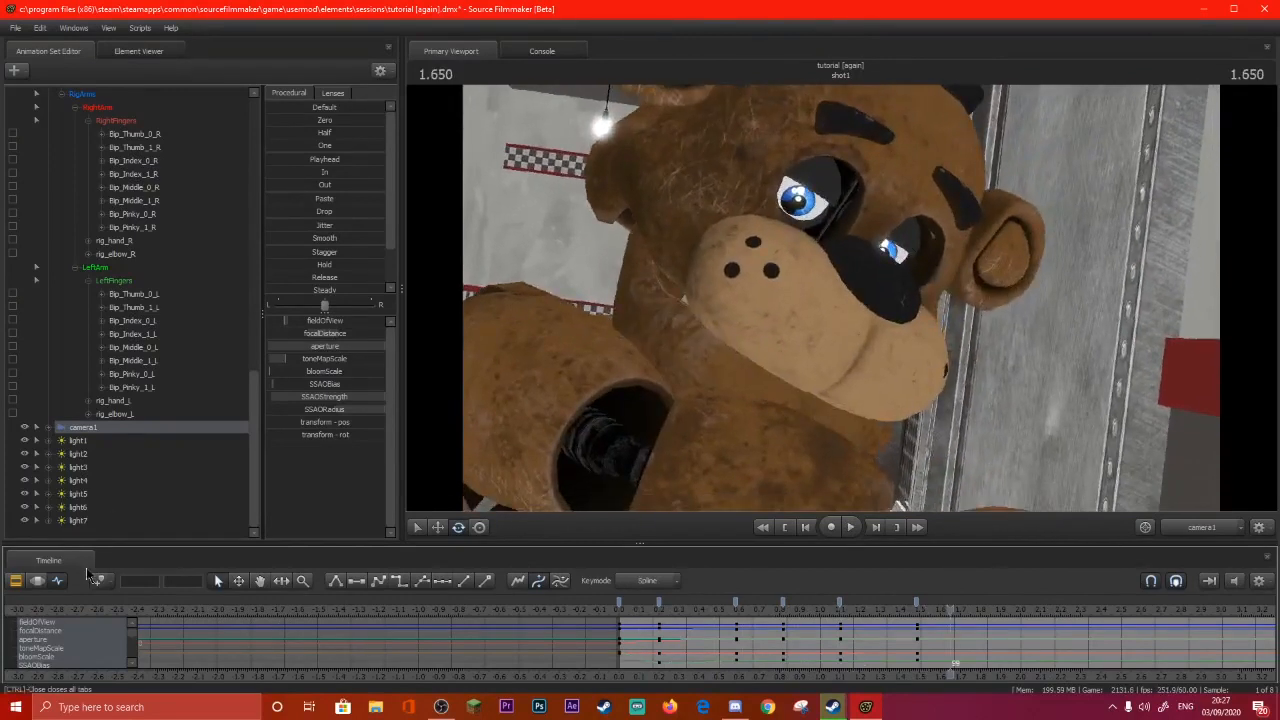
Apply the Smooth preset to camera1's whole animation in the Motion Editor and play back the result.
{"action": "left_click", "coordinate": [38, 581]}
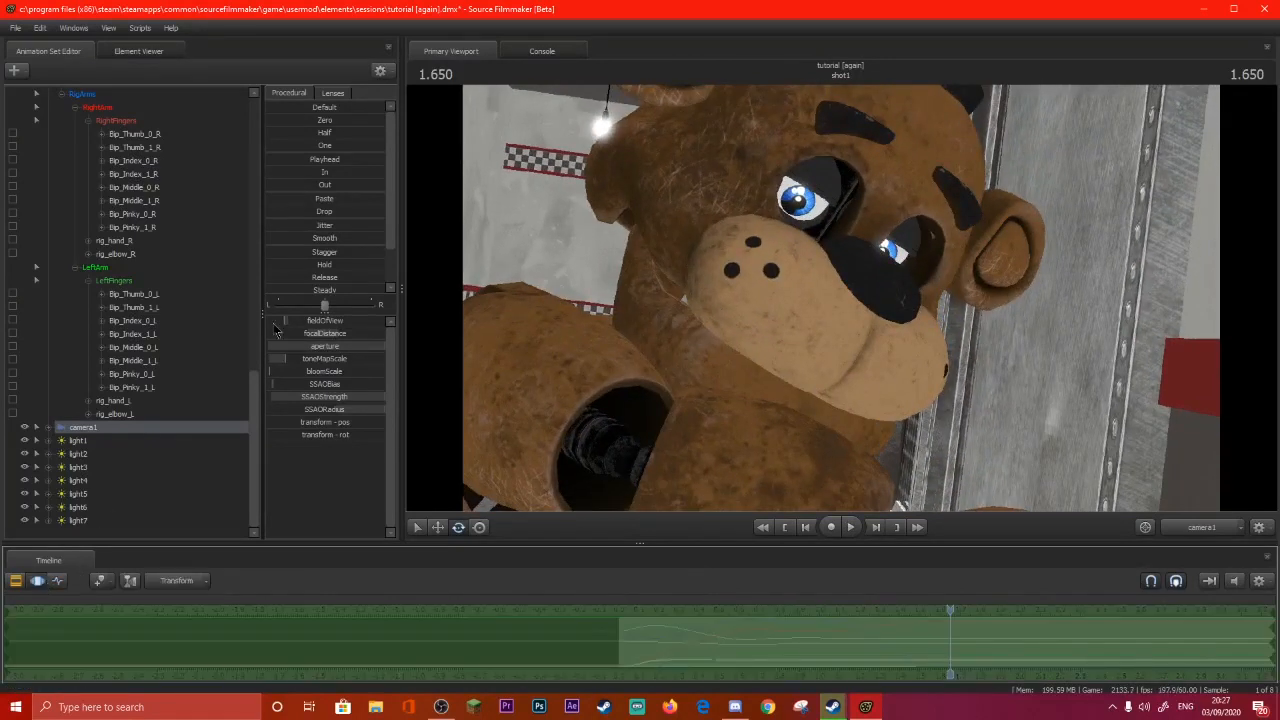
{"action": "left_click_drag", "start_coordinate": [298, 240], "coordinate": [384, 241]}
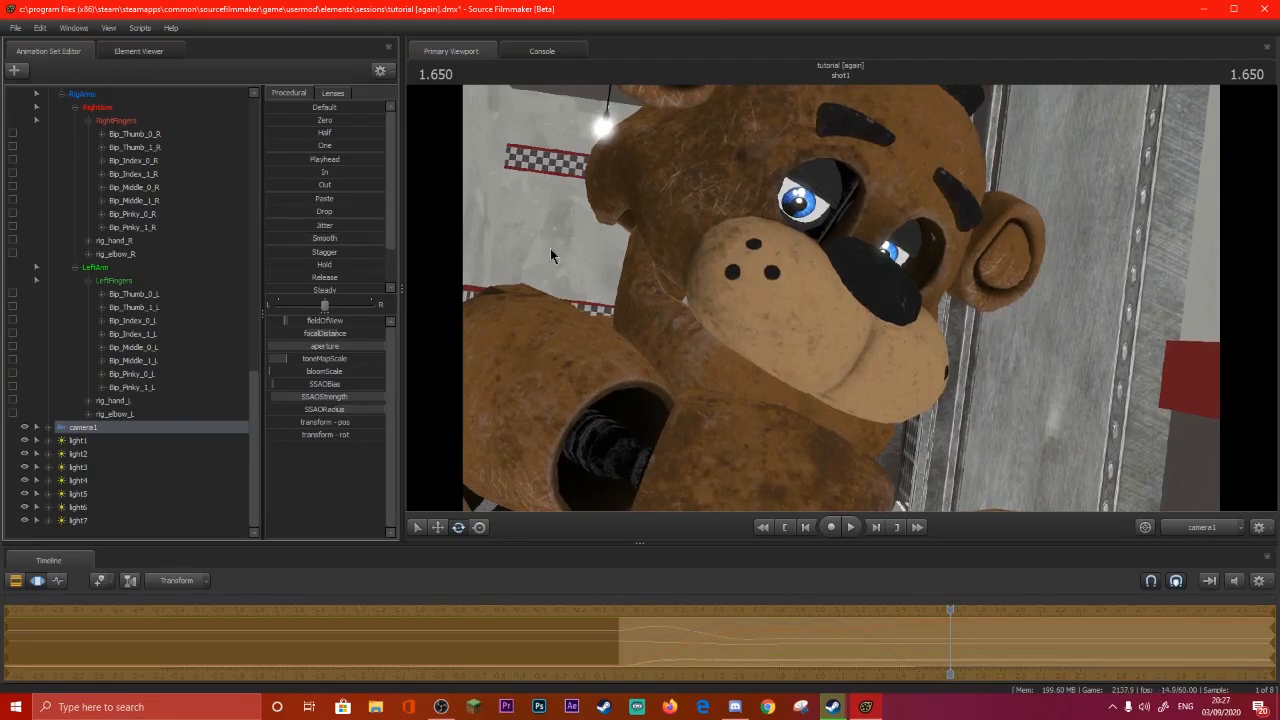
{"action": "left_click_drag", "start_coordinate": [948, 610], "coordinate": [626, 628]}
{"action": "key", "text": "space"}
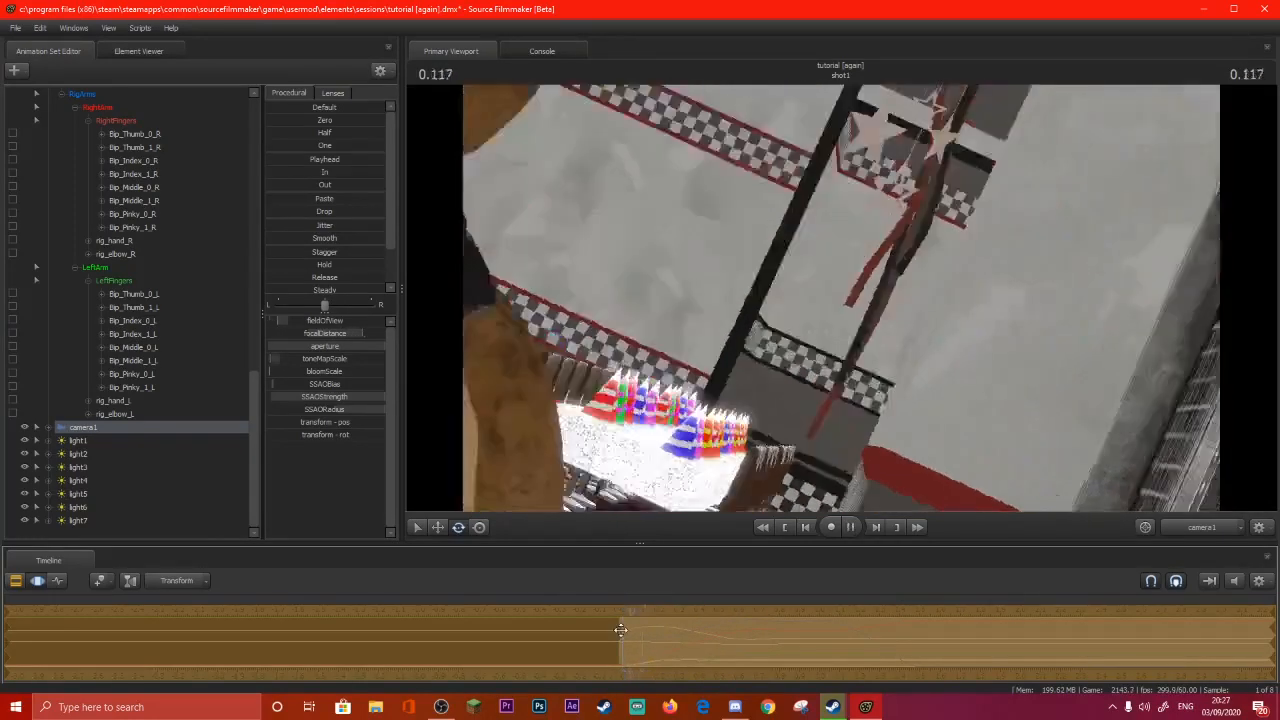
{"action": "key", "text": "space"}
{"action": "left_click_drag", "start_coordinate": [758, 608], "coordinate": [613, 610]}
{"action": "key", "text": "space"}
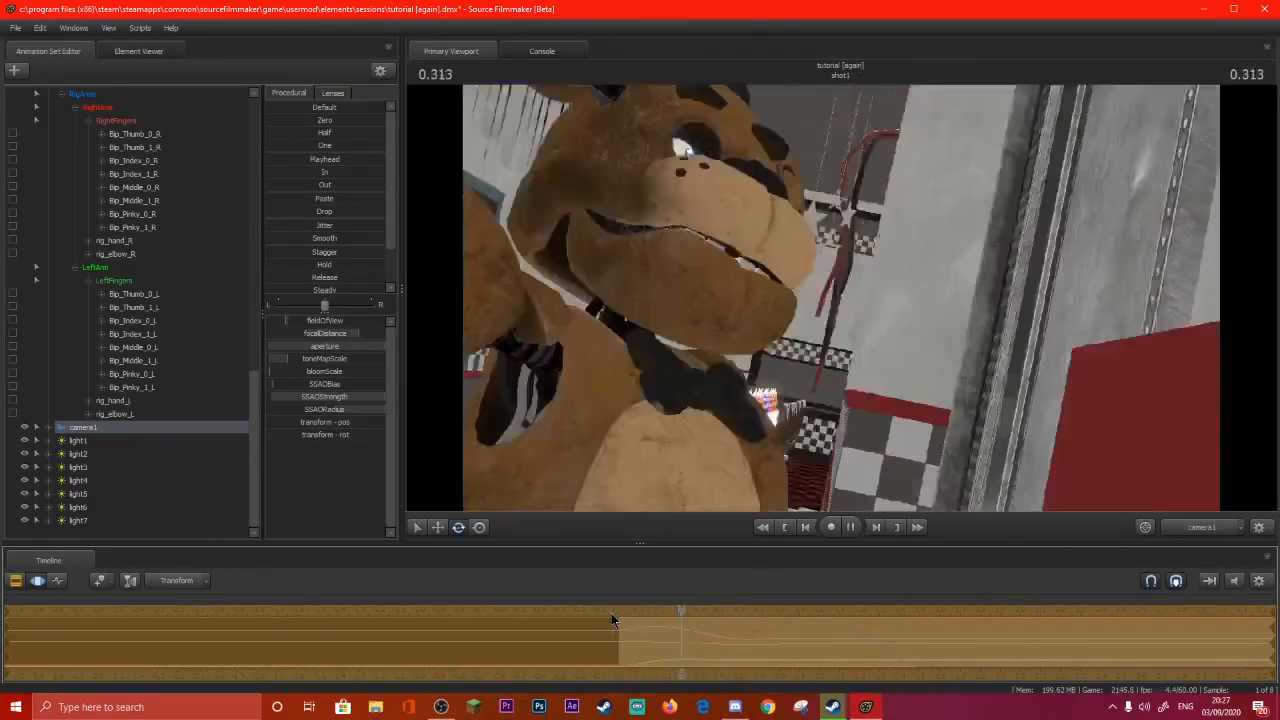
{"action": "key", "text": "space"}
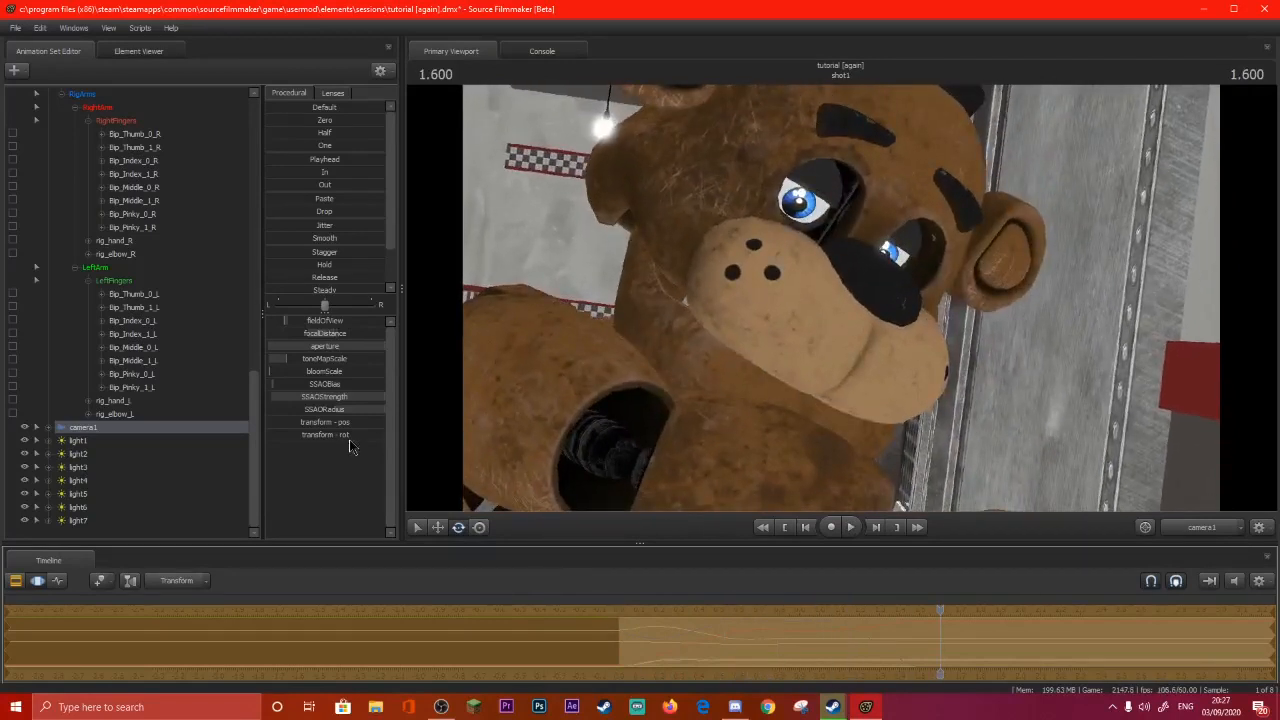
Return to the Graph Editor and move camera1's last keyframes to frame 83.
{"action": "left_click", "coordinate": [58, 580]}
{"action": "left_click_drag", "start_coordinate": [945, 606], "coordinate": [860, 608]}
{"action": "mouse_move", "coordinate": [881, 566]}
{"action": "left_mouse_down"}
{"action": "mouse_move", "coordinate": [906, 606]}
{"action": "mouse_move", "coordinate": [919, 600]}
{"action": "mouse_move", "coordinate": [896, 603]}
{"action": "left_mouse_up"}
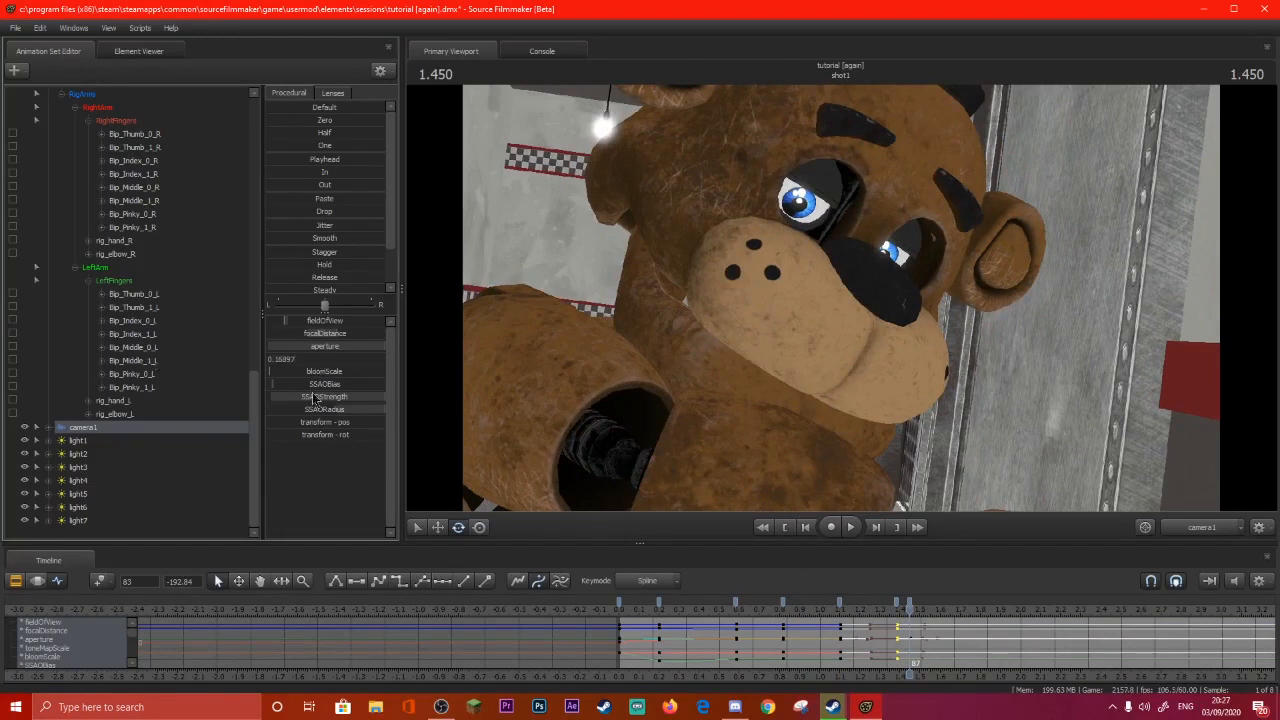
Play back the camera1 move, deselect the camera, and enable viewport lighting near the start of the shot.
{"action": "left_click_drag", "start_coordinate": [915, 608], "coordinate": [619, 585]}
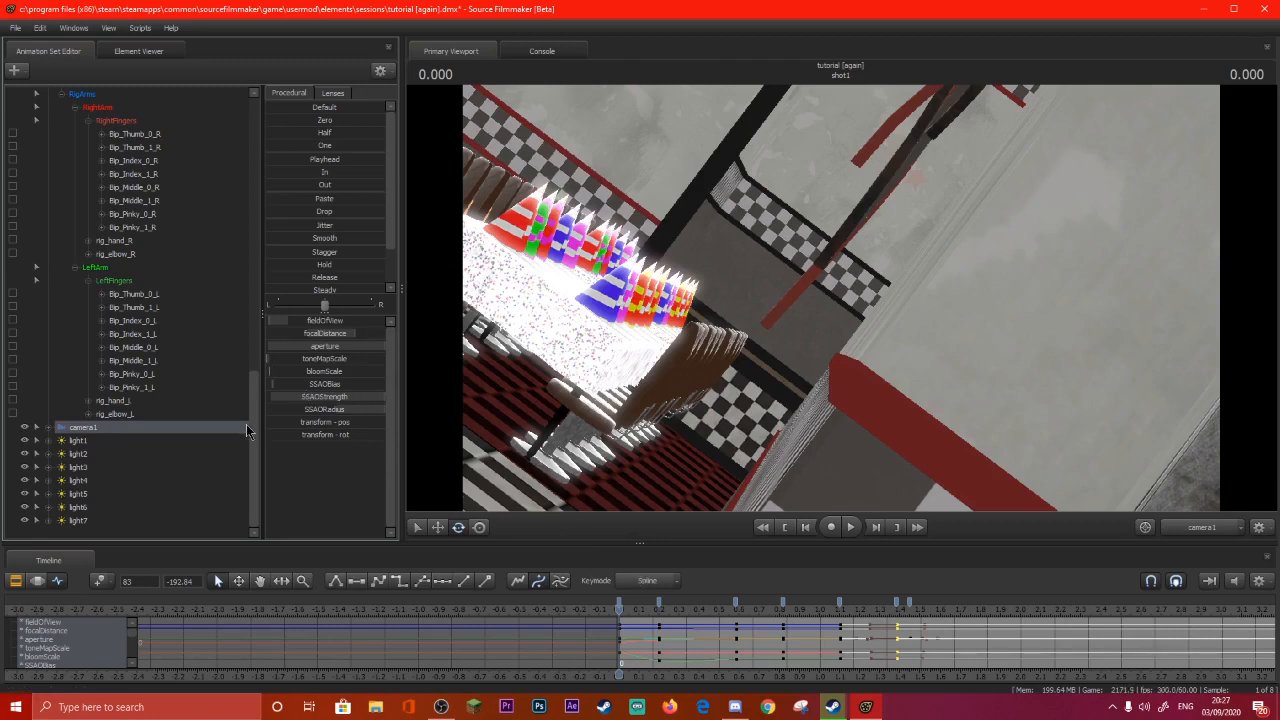
{"action": "key", "text": "space"}
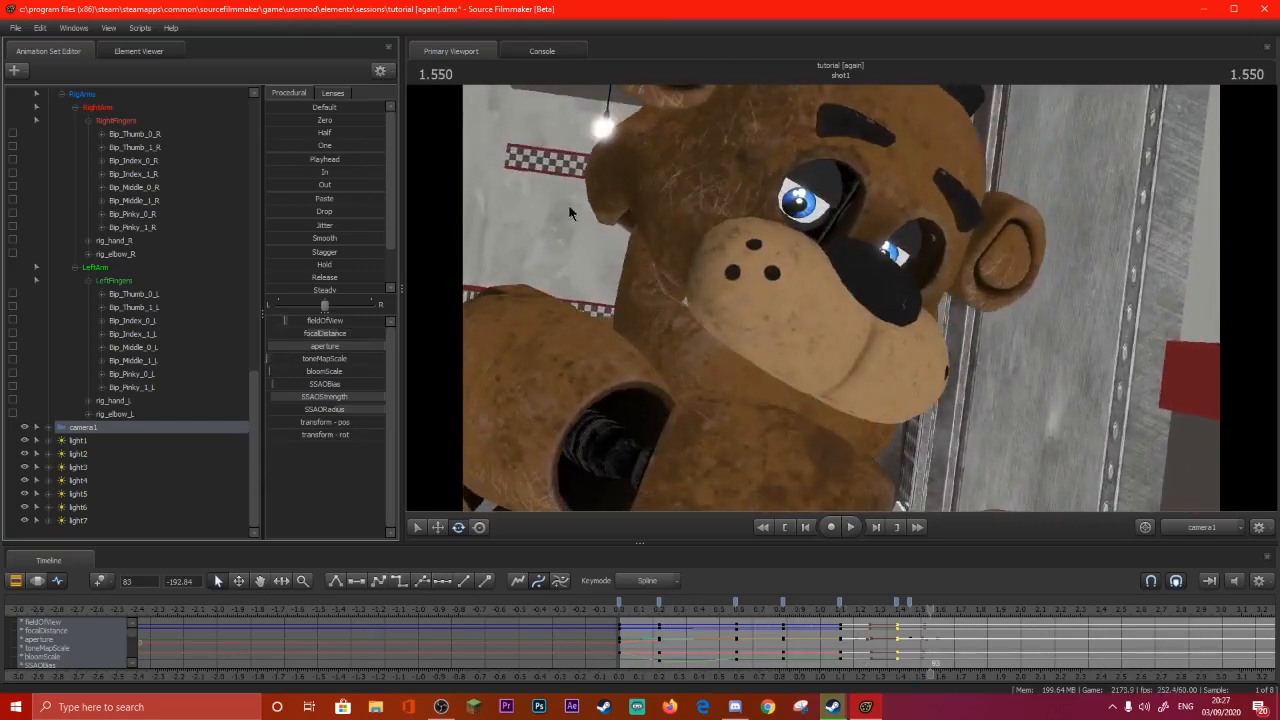
{"action": "left_click", "coordinate": [643, 288]}
{"action": "left_click_drag", "start_coordinate": [929, 613], "coordinate": [623, 613]}
{"action": "right_click", "coordinate": [643, 398]}
{"action": "left_click", "coordinate": [678, 428]}
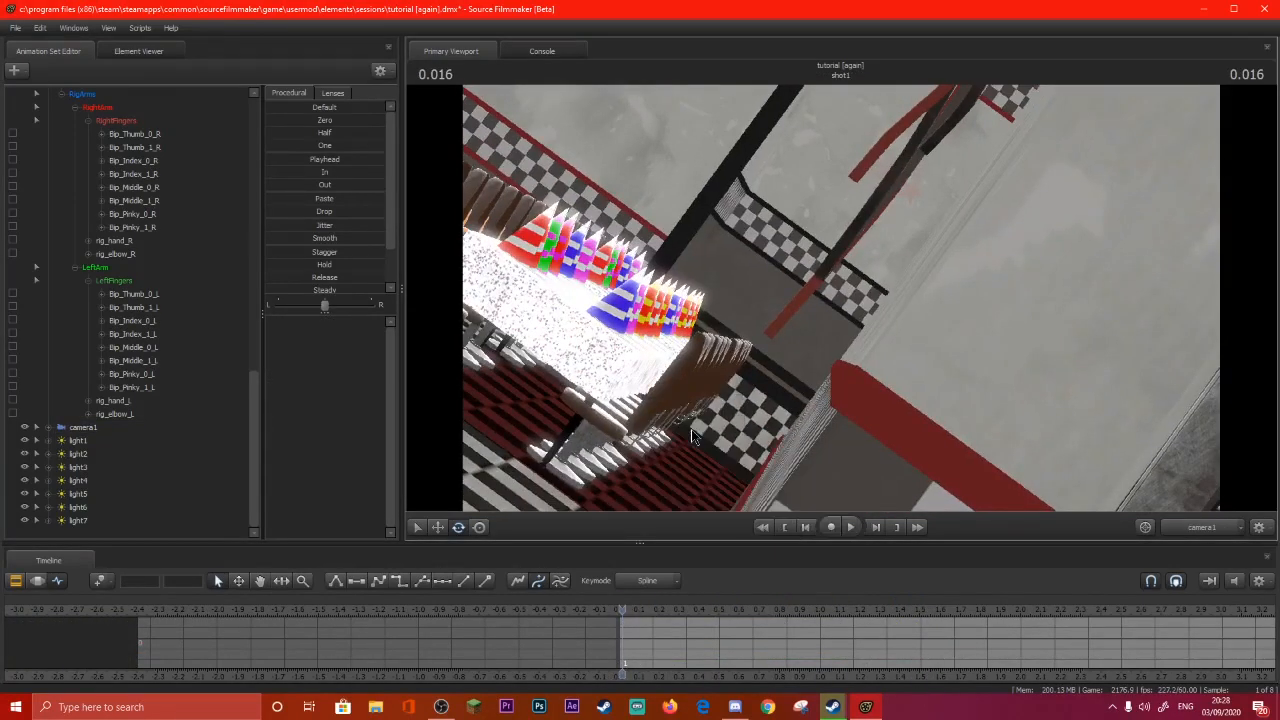
Turn on ambient occlusion in the viewport's render settings and play the shot from its start.
{"action": "right_click", "coordinate": [693, 435]}
{"action": "left_click", "coordinate": [723, 437]}
{"action": "left_click", "coordinate": [535, 363]}
{"action": "left_click", "coordinate": [678, 424]}
{"action": "key", "text": "space"}
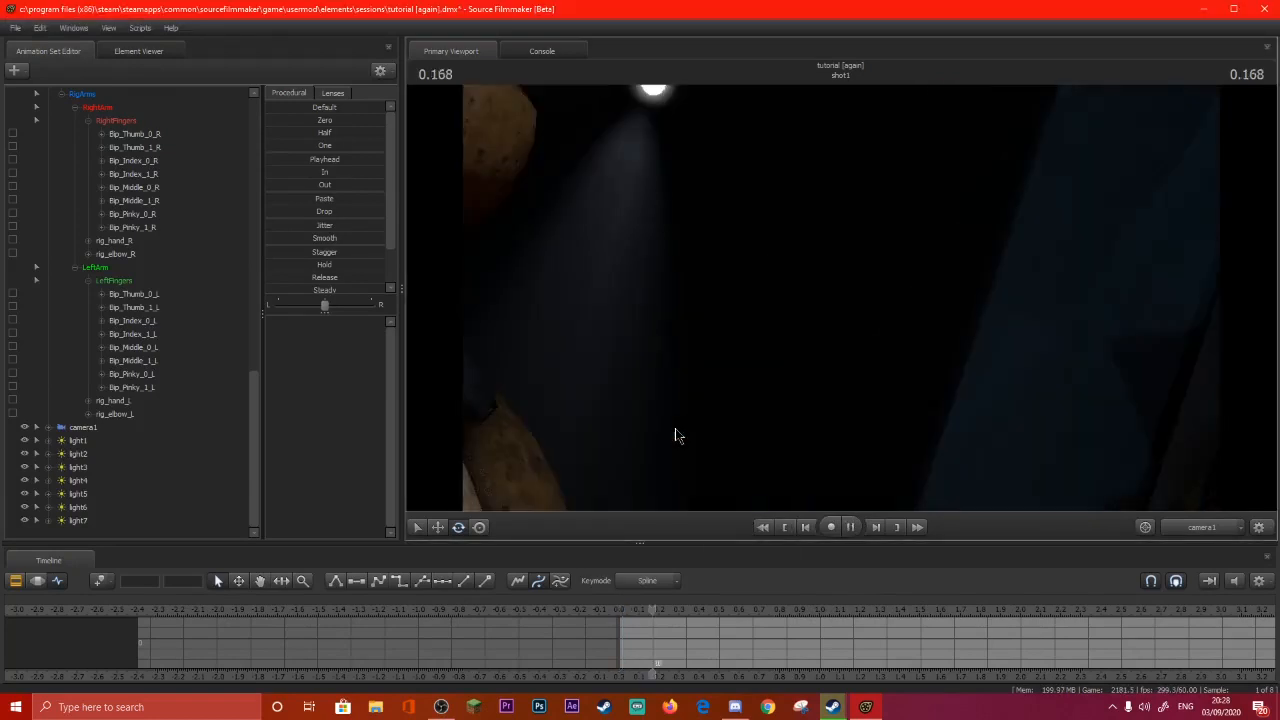
Turn off ambient occlusion in the viewport's render settings and play back the camera1 move.
{"action": "right_click", "coordinate": [579, 426]}
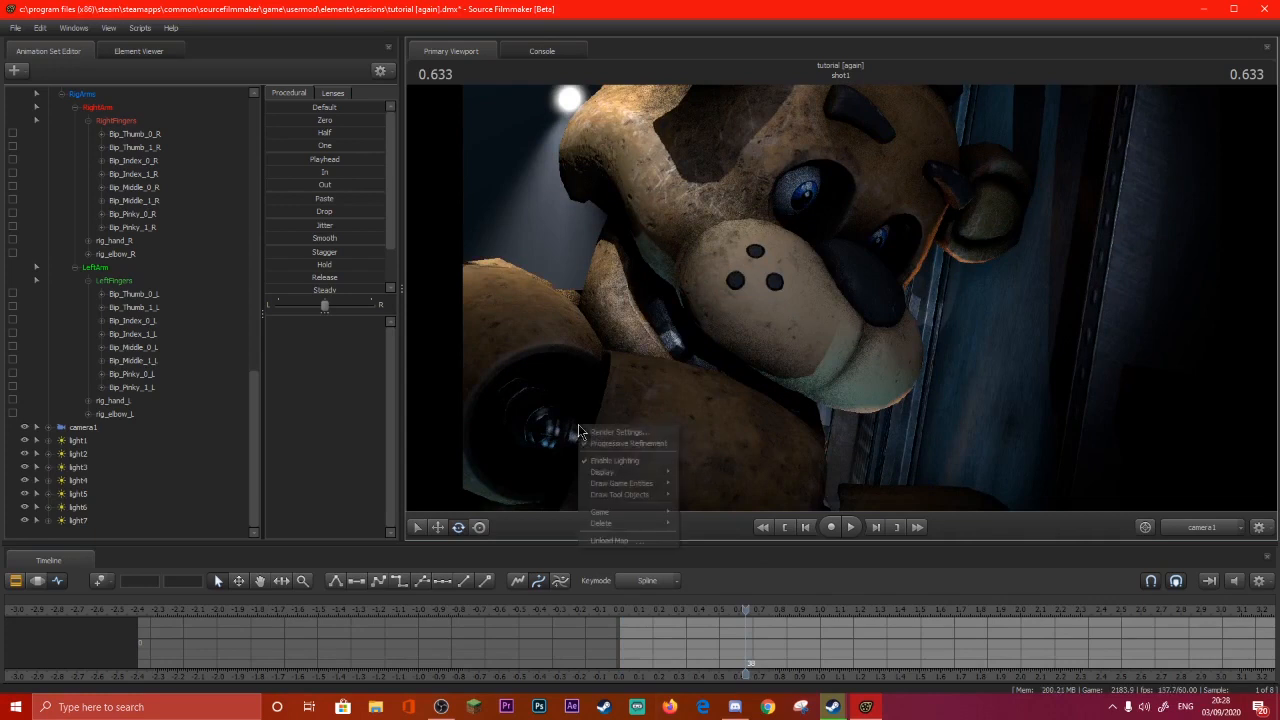
{"action": "left_click", "coordinate": [606, 433]}
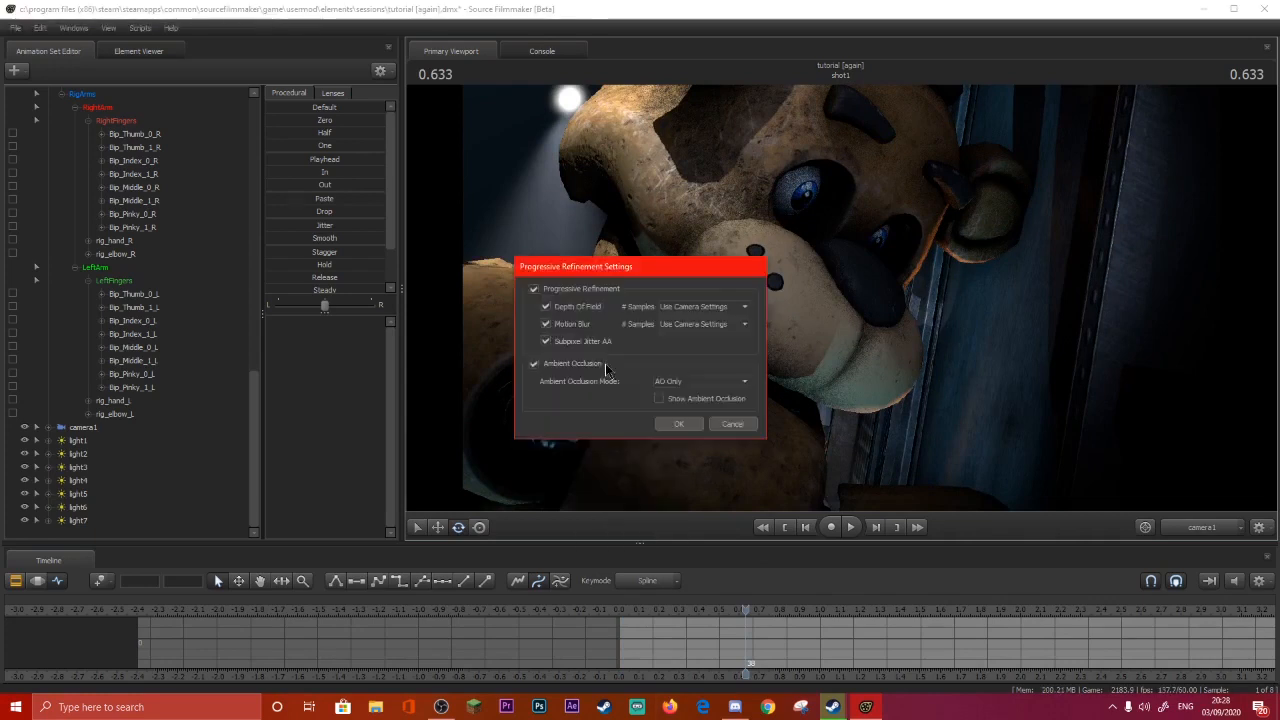
{"action": "left_click", "coordinate": [535, 363]}
{"action": "left_click", "coordinate": [677, 424]}
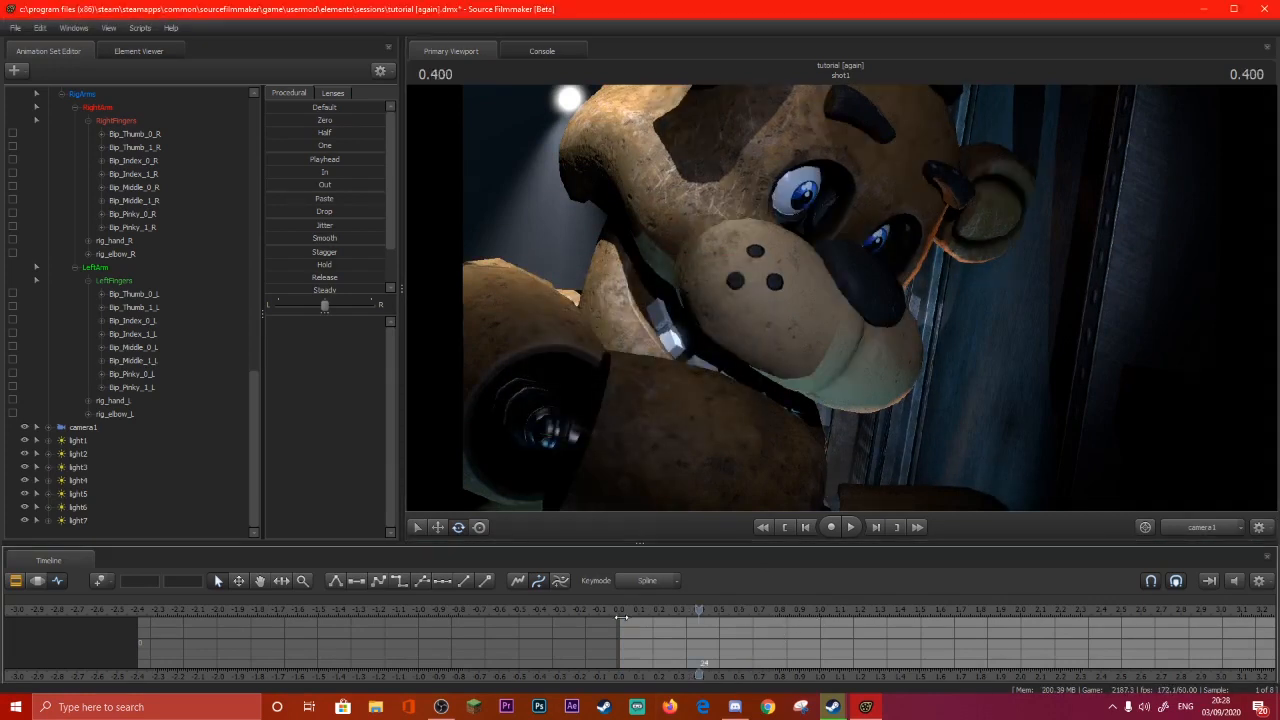
{"action": "key", "text": "space"}
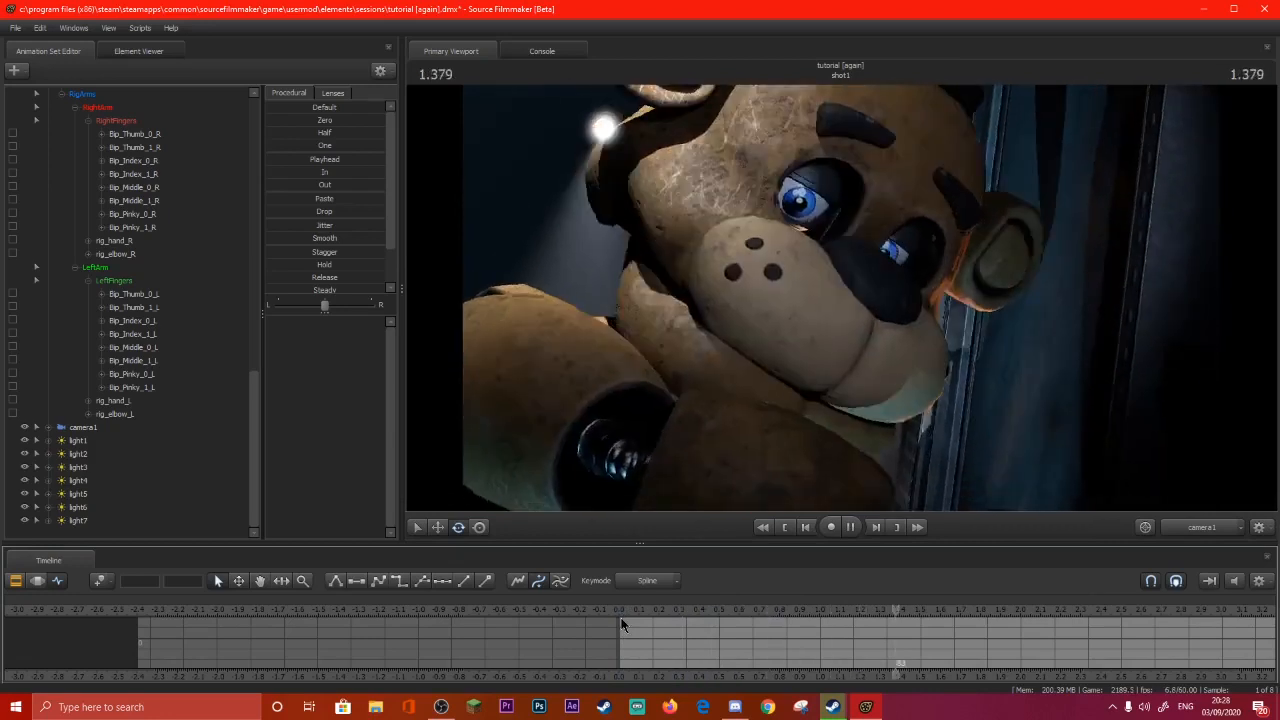
{"action": "key", "text": "space"}
Fade the shot to black by keyframing camera1's toneMapScale to 0.00 at frame 95.
{"action": "left_click_drag", "start_coordinate": [927, 608], "coordinate": [906, 608]}
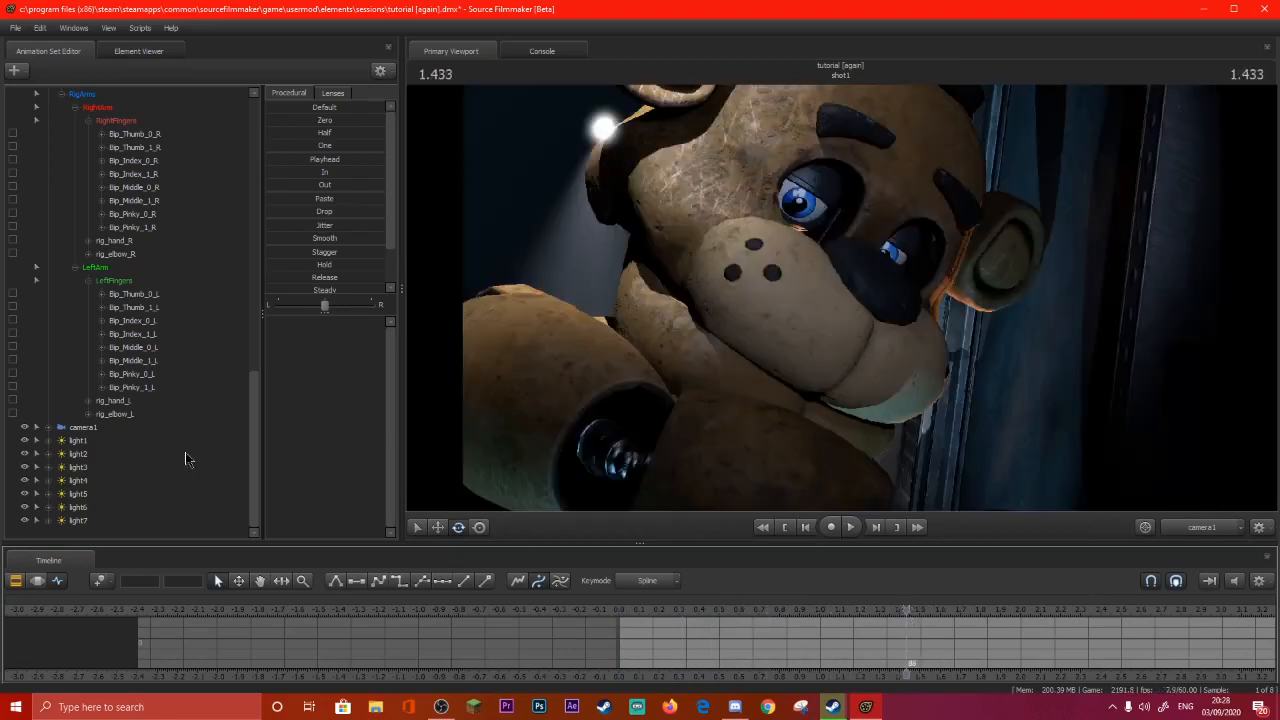
{"action": "left_click", "coordinate": [112, 430]}
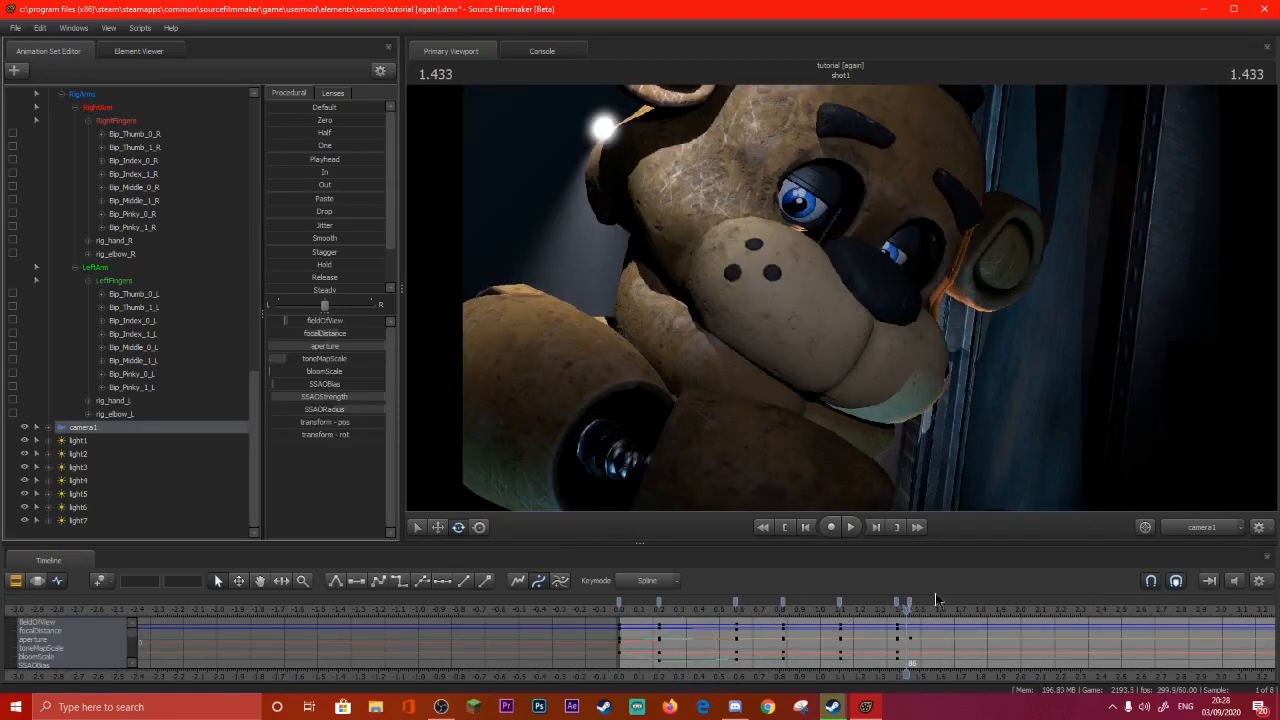
{"action": "left_click_drag", "start_coordinate": [908, 608], "coordinate": [698, 610]}
{"action": "left_click_drag", "start_coordinate": [700, 664], "coordinate": [790, 662]}
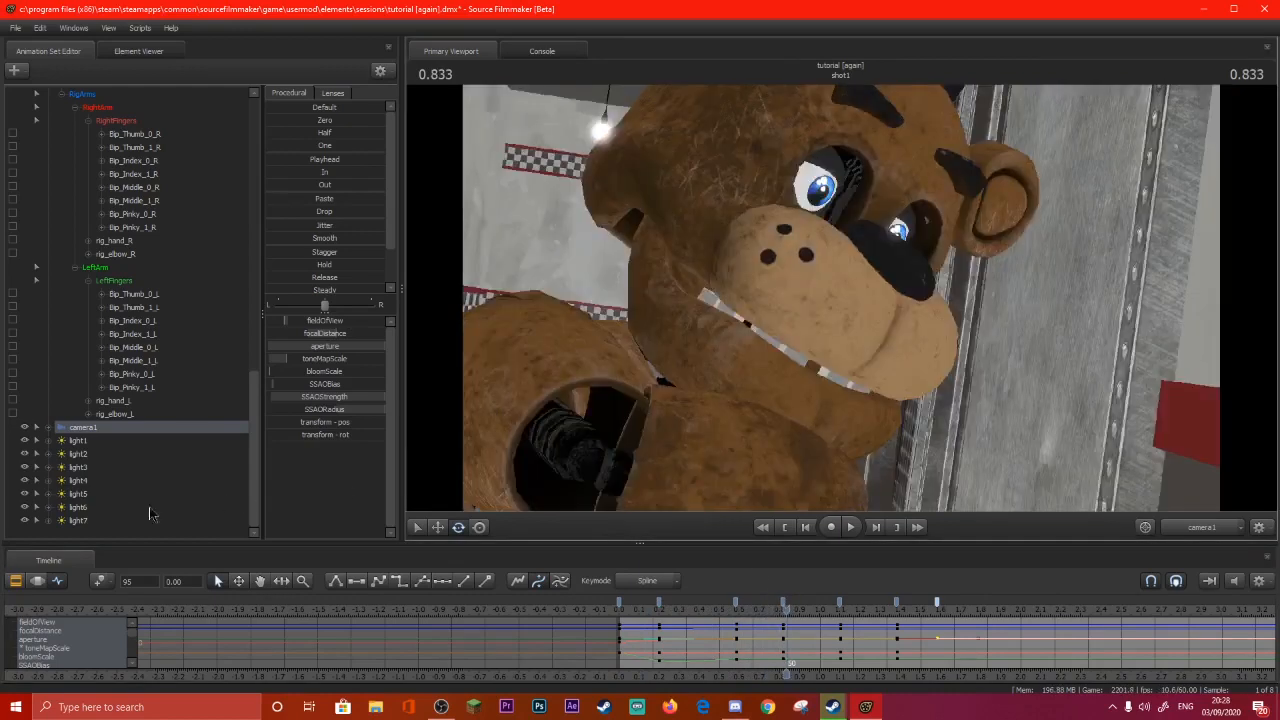
Switch to the Clip Editor, enable viewport lighting and play the shot with its fade-out.
{"action": "left_click", "coordinate": [18, 582]}
{"action": "right_click", "coordinate": [638, 458]}
{"action": "left_click", "coordinate": [668, 494]}
{"action": "key", "text": "space"}
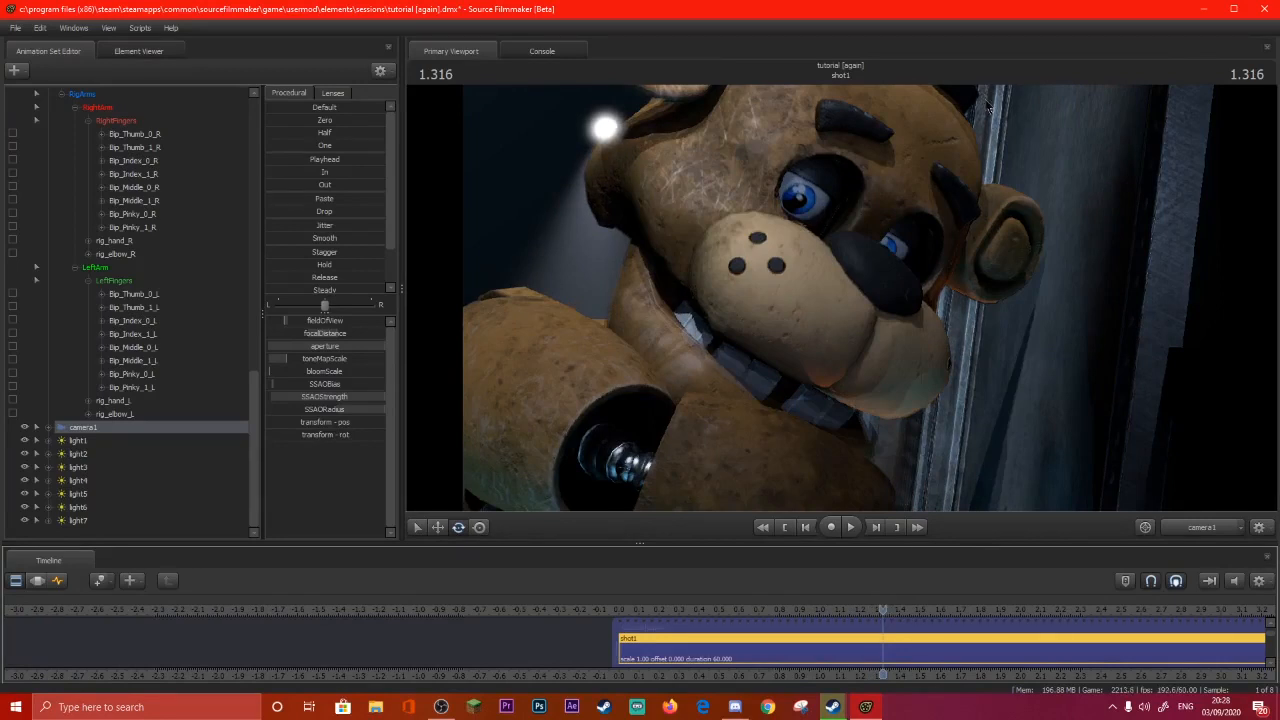
Turn ambient occlusion on in the progressive refinement settings and save the session.
{"action": "right_click", "coordinate": [716, 250]}
{"action": "left_click", "coordinate": [740, 261]}
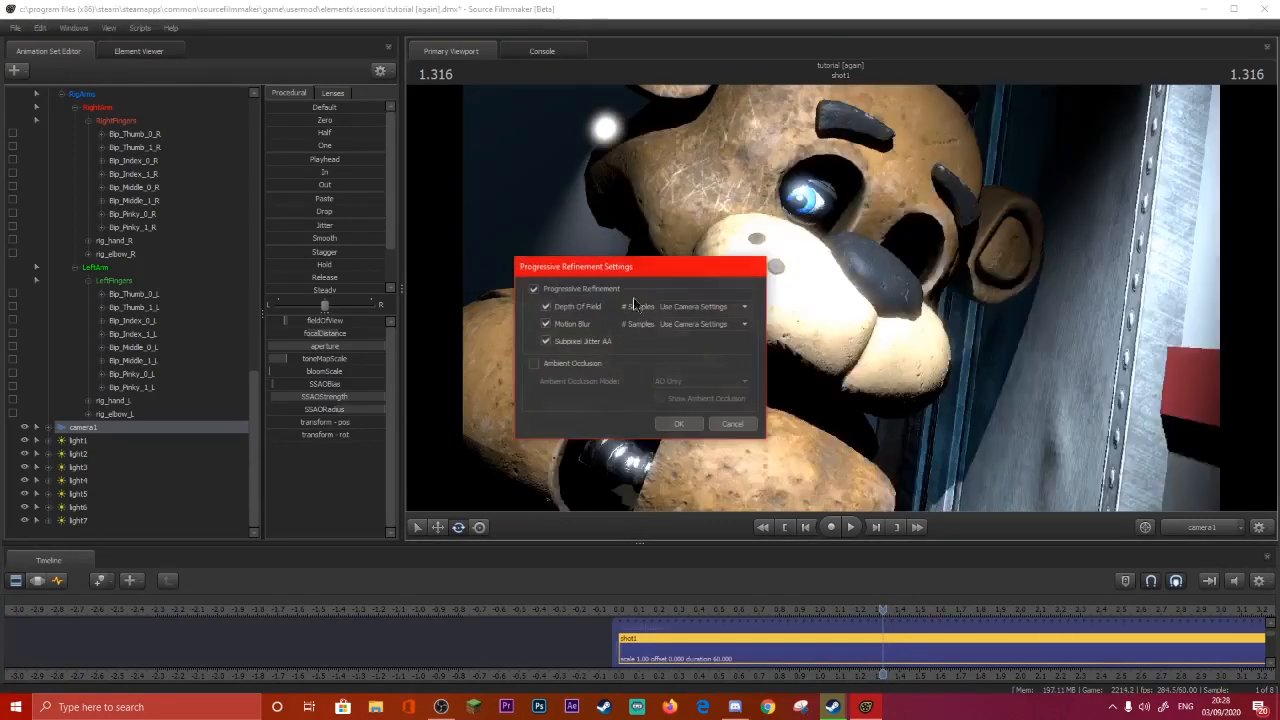
{"action": "left_click", "coordinate": [534, 364]}
{"action": "left_click", "coordinate": [685, 423]}
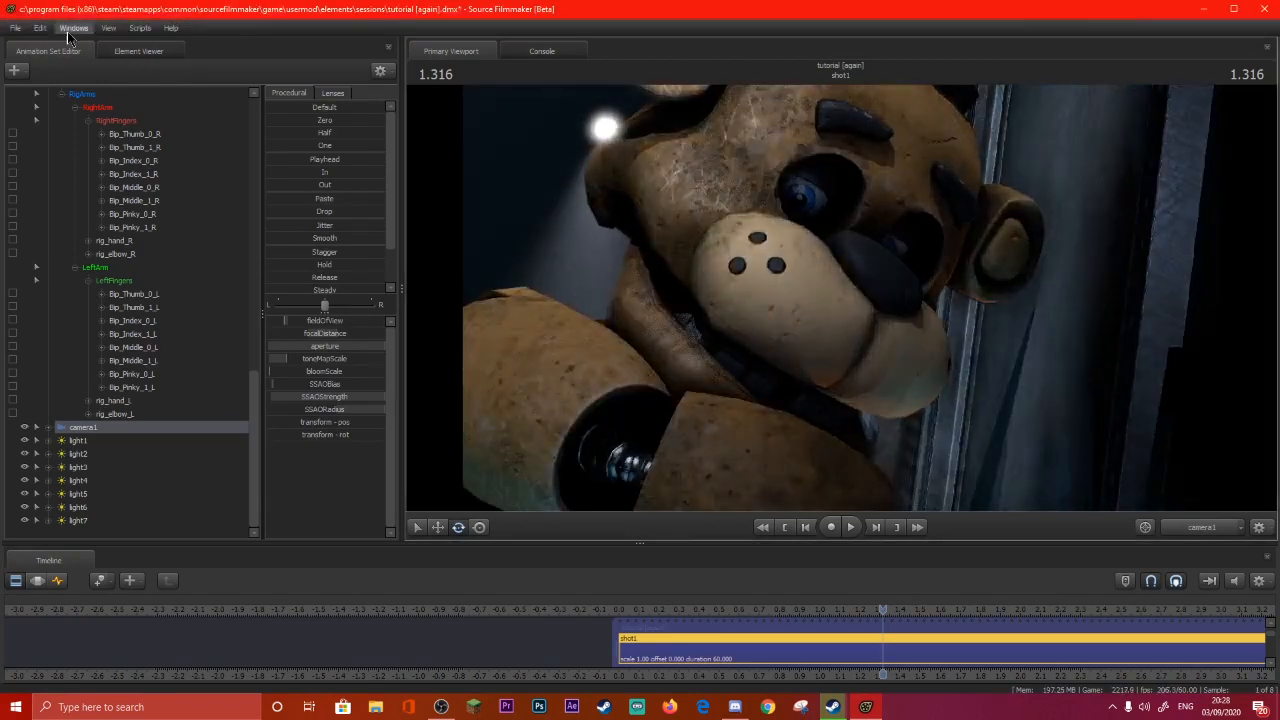
{"action": "left_click", "coordinate": [16, 28]}
{"action": "left_click", "coordinate": [36, 66]}
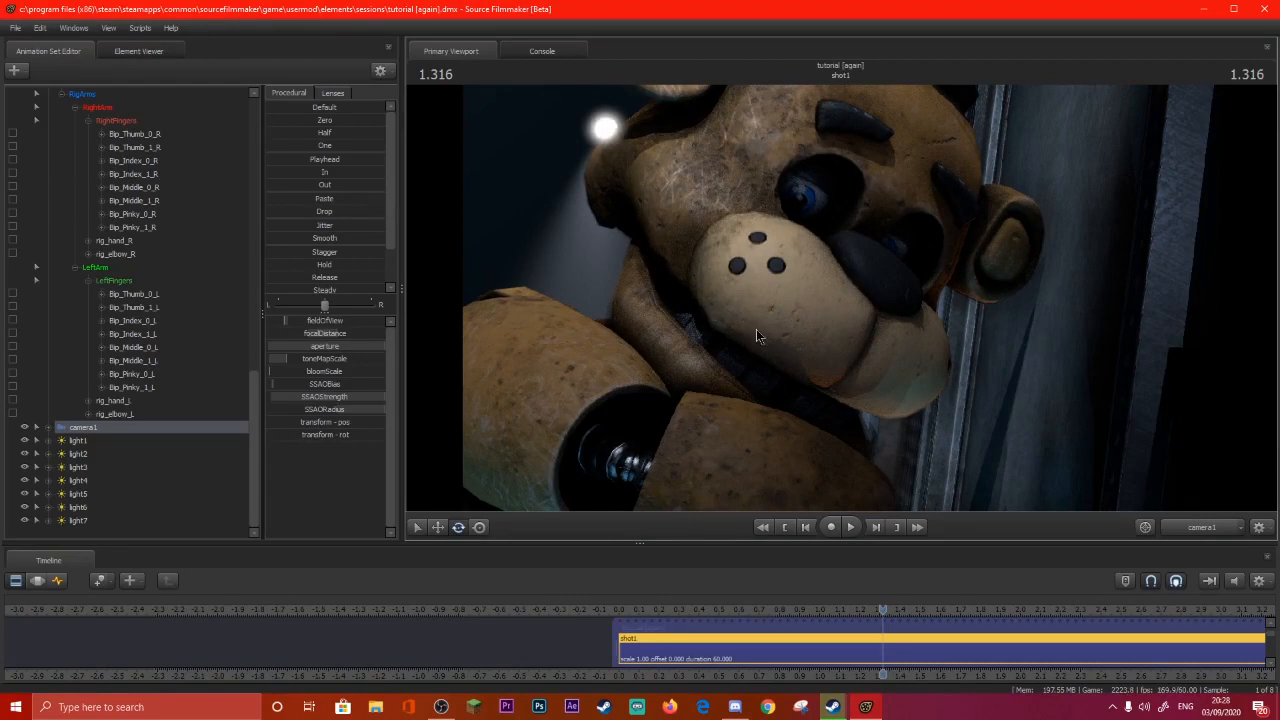
Split shot1 at 1.666 seconds, where the picture has faded to black.
{"action": "scroll", "coordinate": [898, 647], "scroll_direction": "down", "scroll_amount": 3}
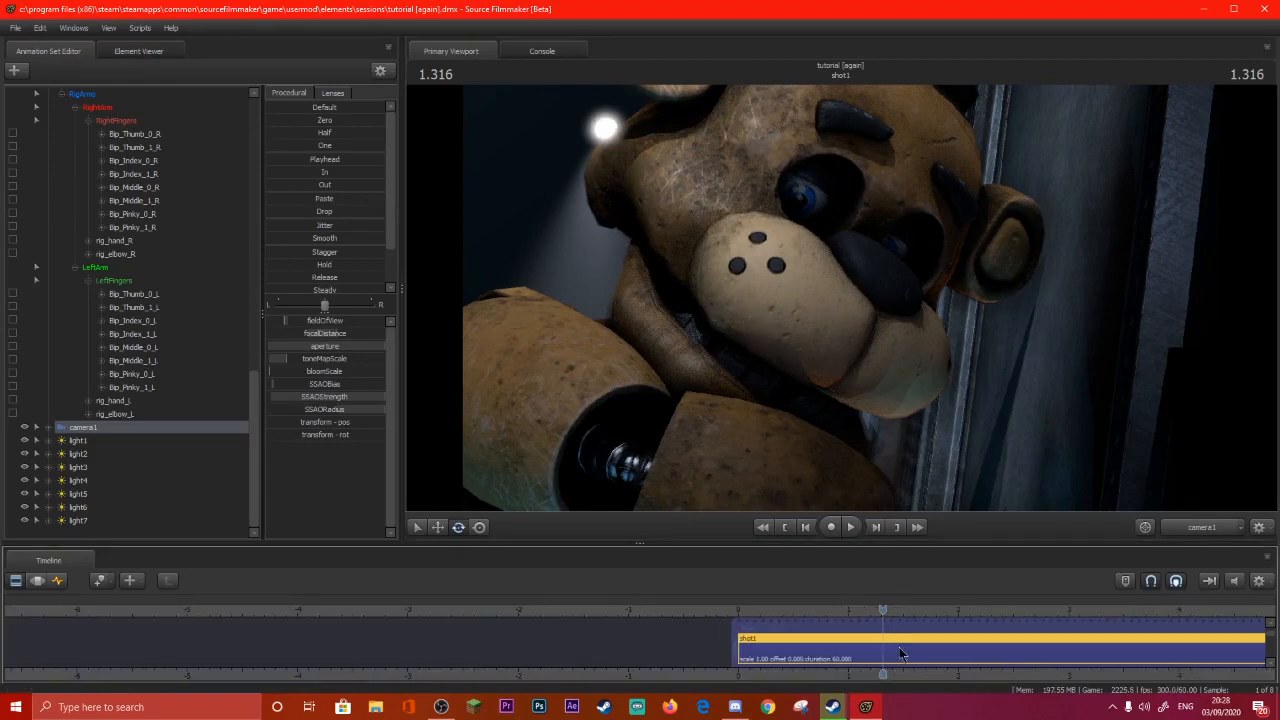
{"action": "left_click", "coordinate": [880, 609]}
{"action": "left_click_drag", "start_coordinate": [880, 609], "coordinate": [921, 609]}
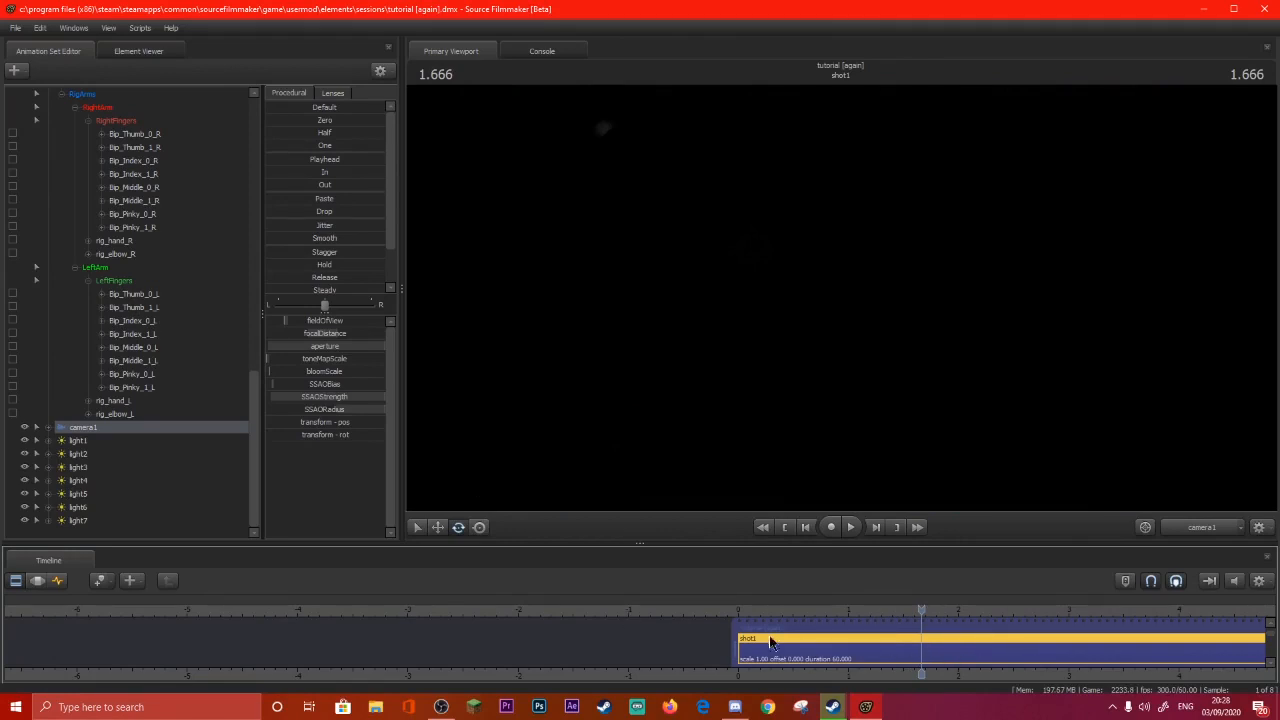
{"action": "key", "text": "ctrl+b"}
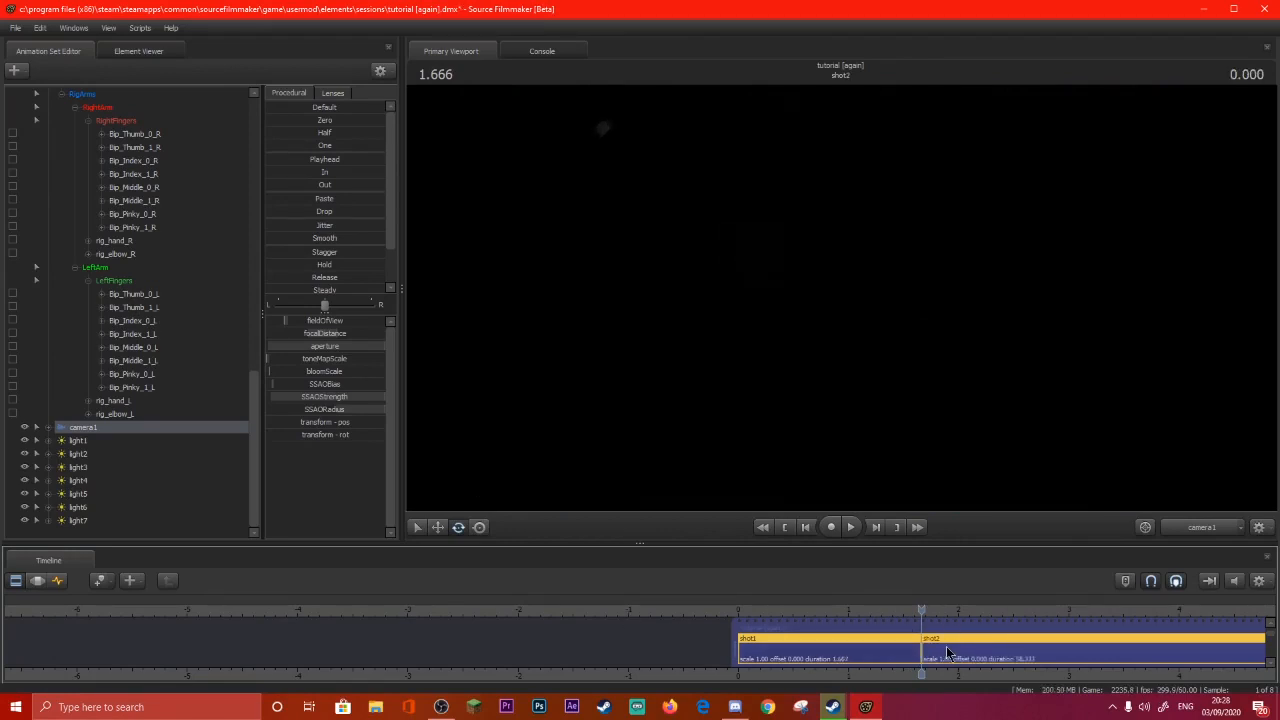
Delete the leftover shot2 clip and shorten the sequence so it ends with shot1.
{"action": "left_click", "coordinate": [948, 652]}
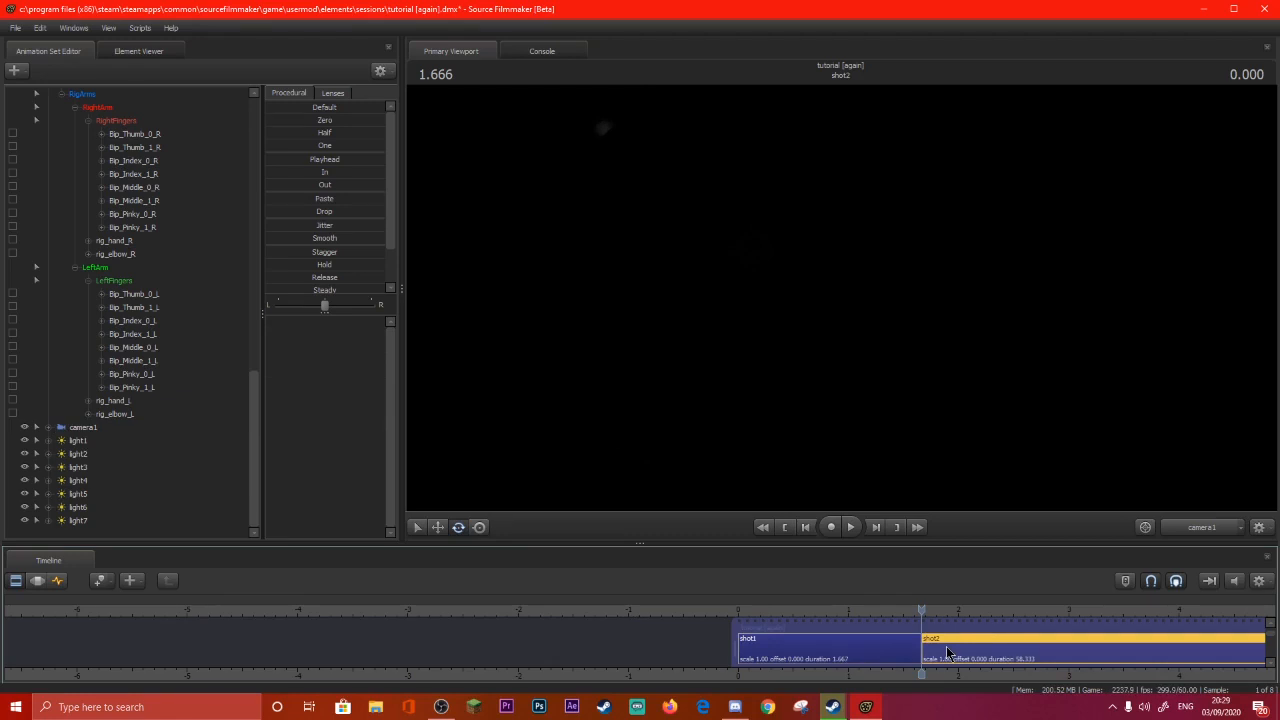
{"action": "right_click", "coordinate": [946, 652]}
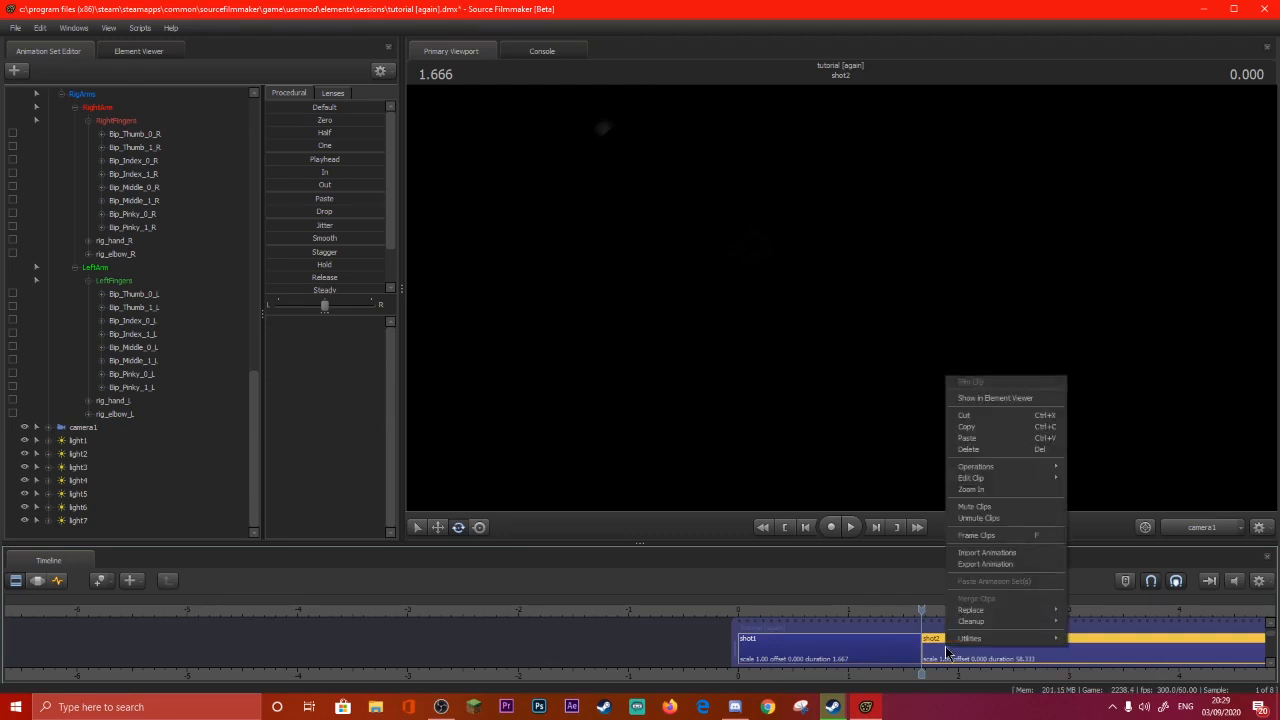
{"action": "left_click", "coordinate": [985, 449]}
{"action": "scroll", "coordinate": [990, 649], "scroll_direction": "down", "scroll_amount": 5}
{"action": "scroll", "coordinate": [990, 649], "scroll_direction": "down", "scroll_amount": 5}
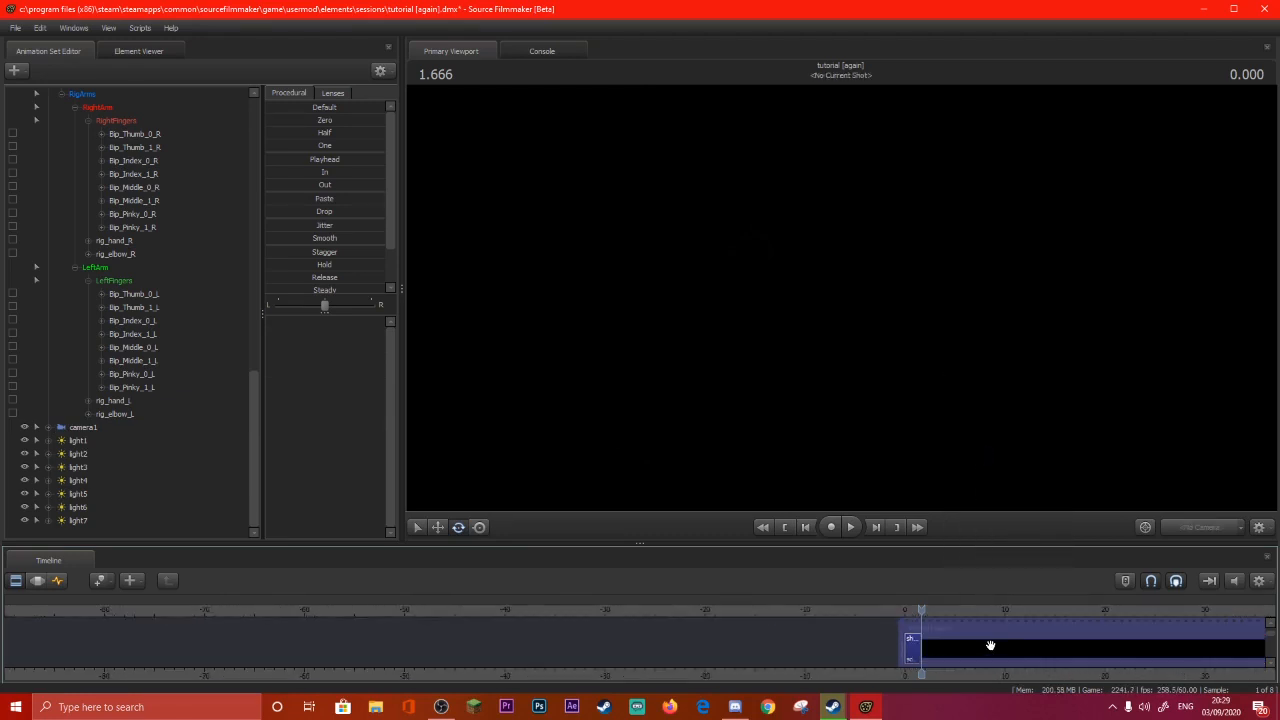
{"action": "left_click_drag", "start_coordinate": [1078, 630], "coordinate": [924, 627]}
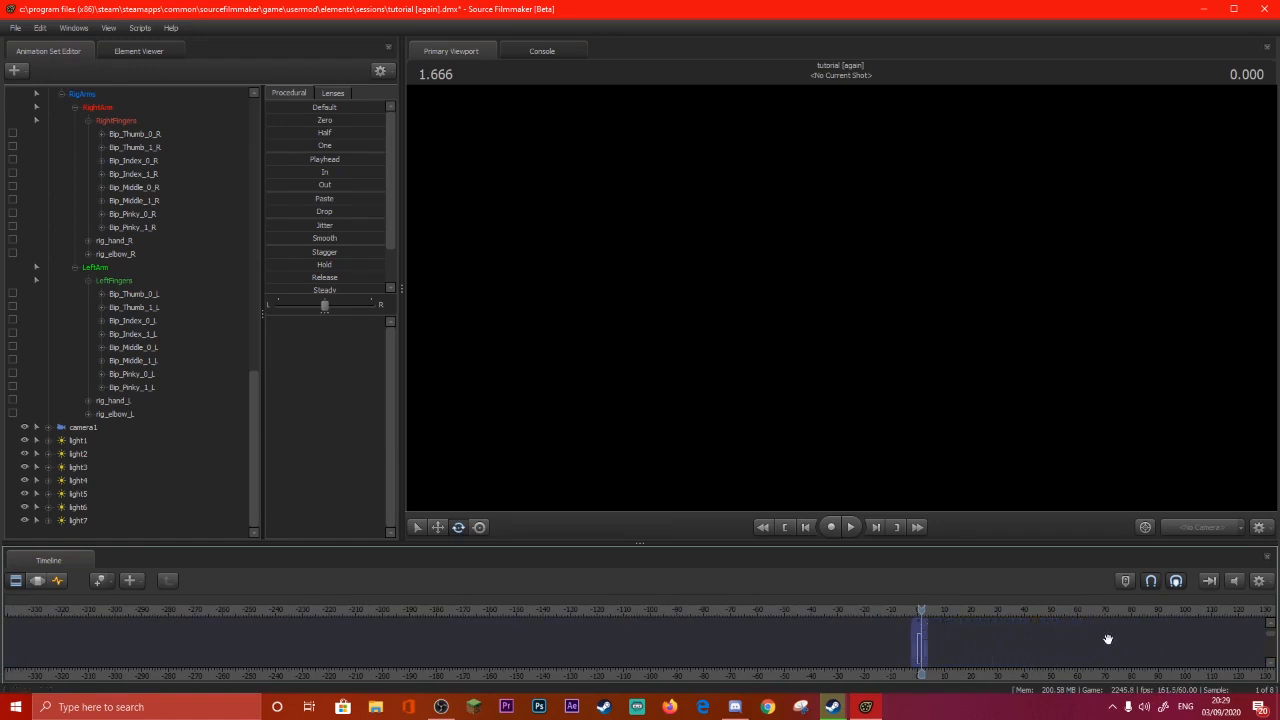
{"action": "scroll", "coordinate": [929, 637], "scroll_direction": "up", "scroll_amount": 8}
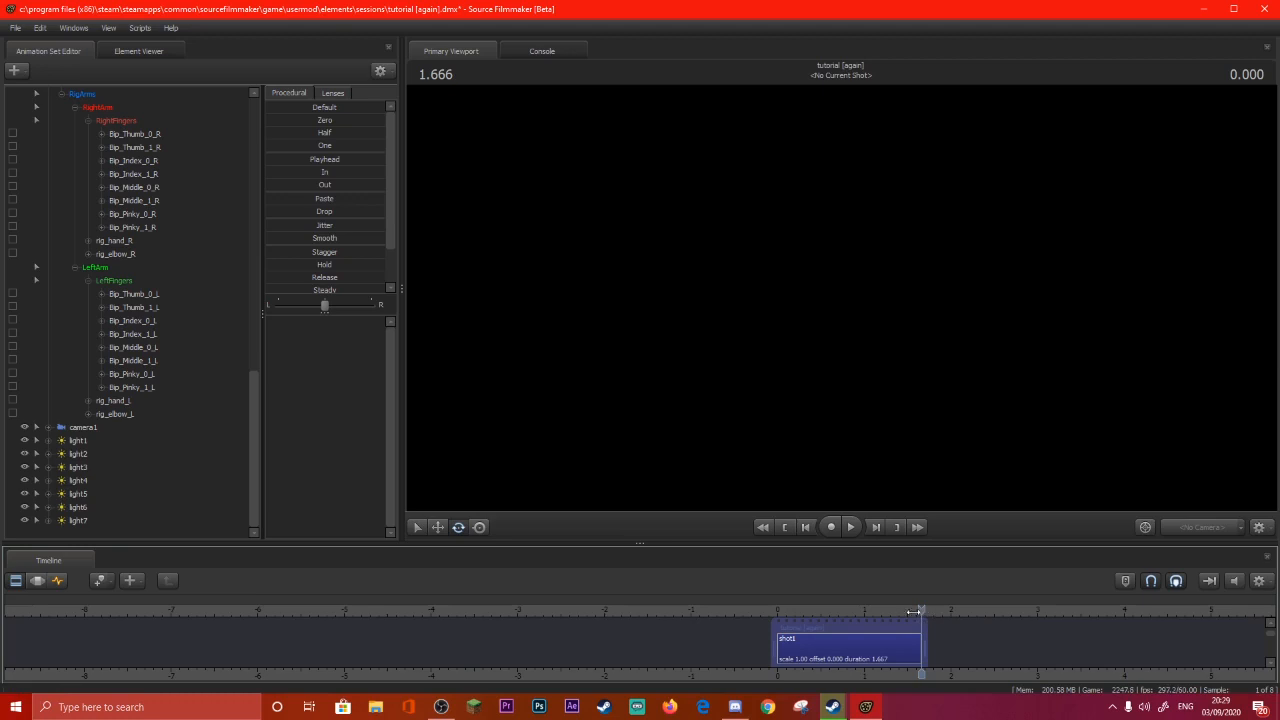
Return the playhead to the start of shot1 and save the session.
{"action": "mouse_move", "coordinate": [777, 612]}
{"action": "left_mouse_down"}
{"action": "mouse_move", "coordinate": [869, 612]}
{"action": "mouse_move", "coordinate": [777, 610]}
{"action": "left_mouse_up"}
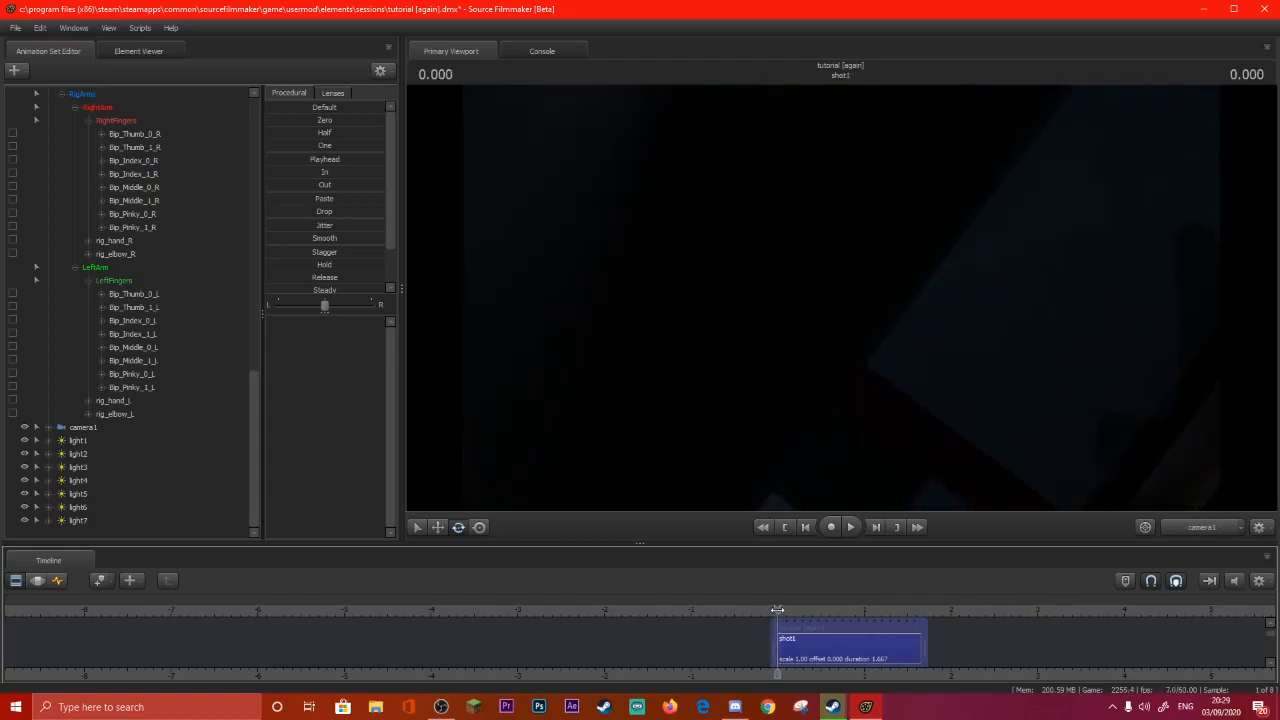
{"action": "left_click", "coordinate": [15, 27]}
{"action": "left_click", "coordinate": [39, 66]}
Check the depth of field, motion blur and ambient occlusion options in the progressive refinement settings.
{"action": "left_click", "coordinate": [15, 27]}
{"action": "mouse_move", "coordinate": [92, 157]}
{"action": "right_click", "coordinate": [569, 216]}
{"action": "left_click", "coordinate": [577, 237]}
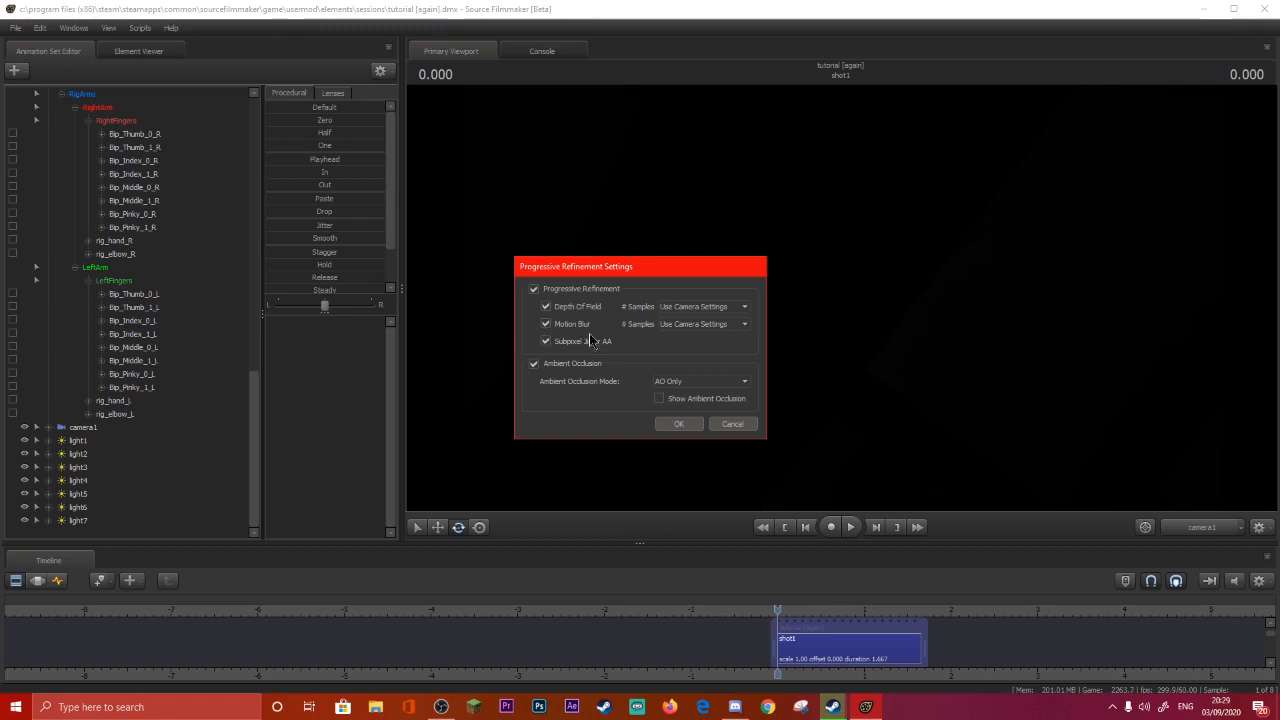
{"action": "left_click", "coordinate": [679, 424]}
Export the whole sequence as an MP4 movie at 720p with audio.
{"action": "left_click", "coordinate": [16, 28]}
{"action": "left_click", "coordinate": [16, 28]}
{"action": "left_click", "coordinate": [16, 28]}
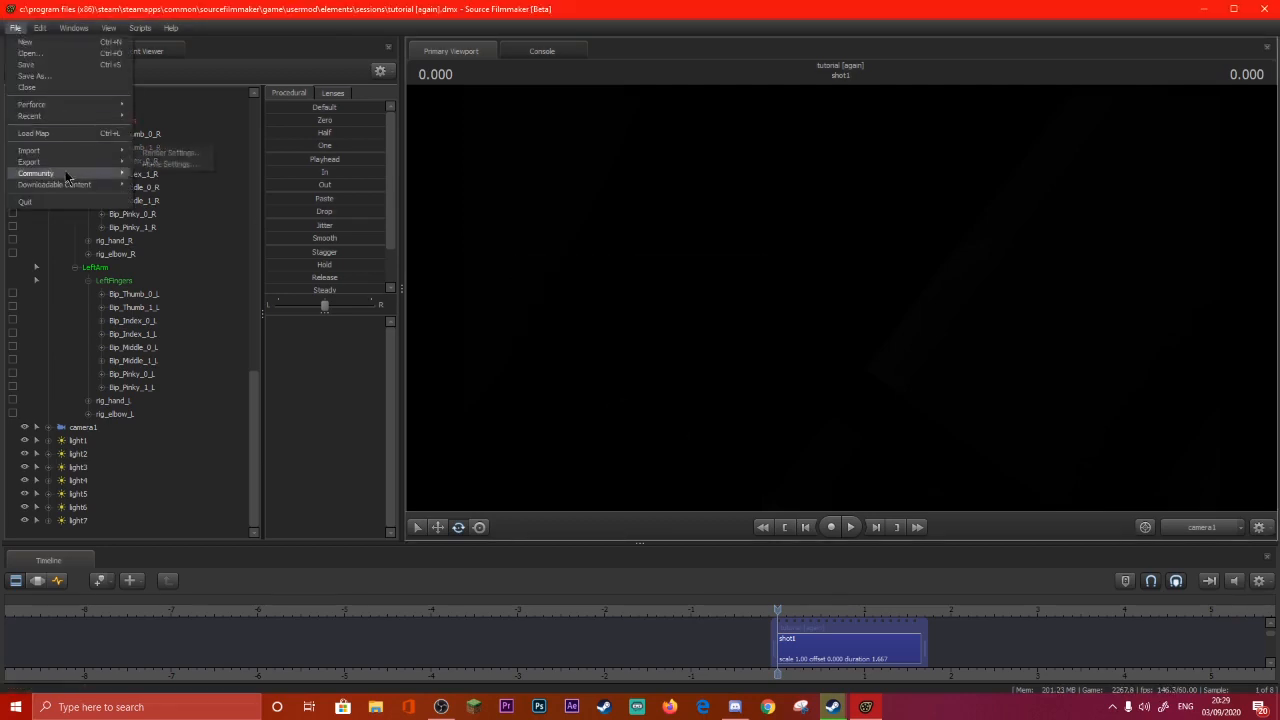
{"action": "mouse_move", "coordinate": [75, 162]}
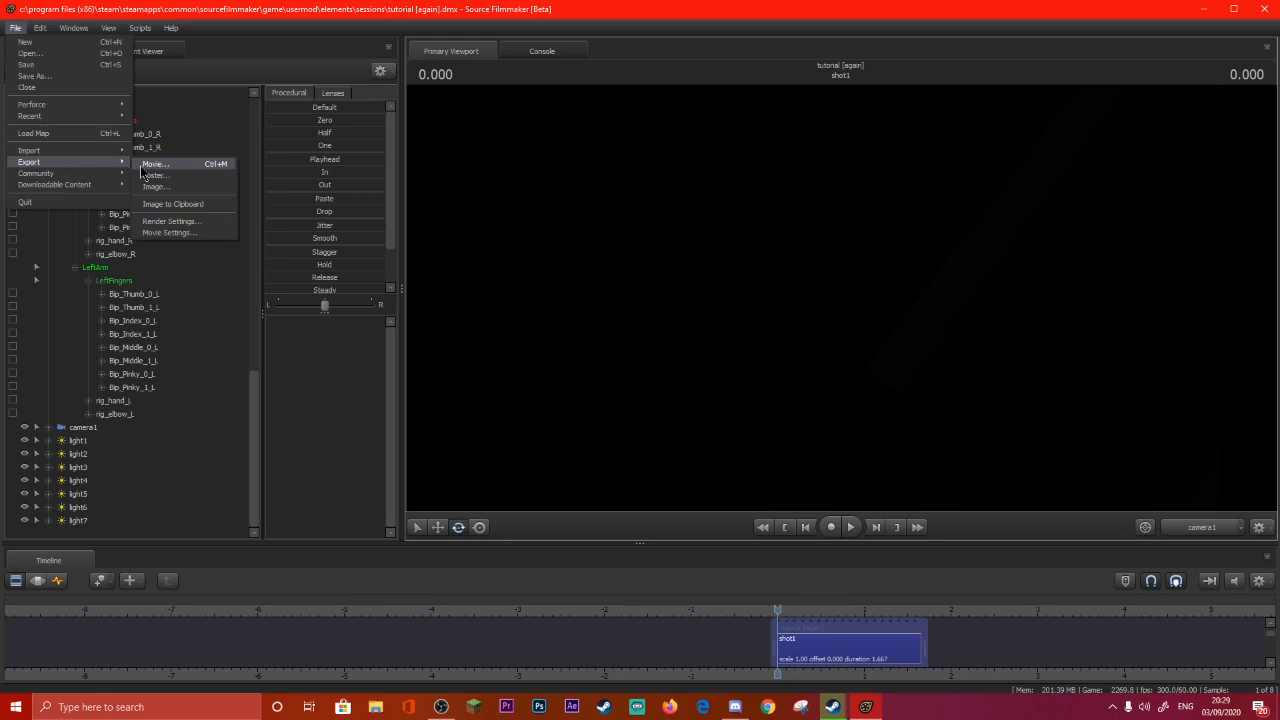
{"action": "left_click", "coordinate": [150, 164]}
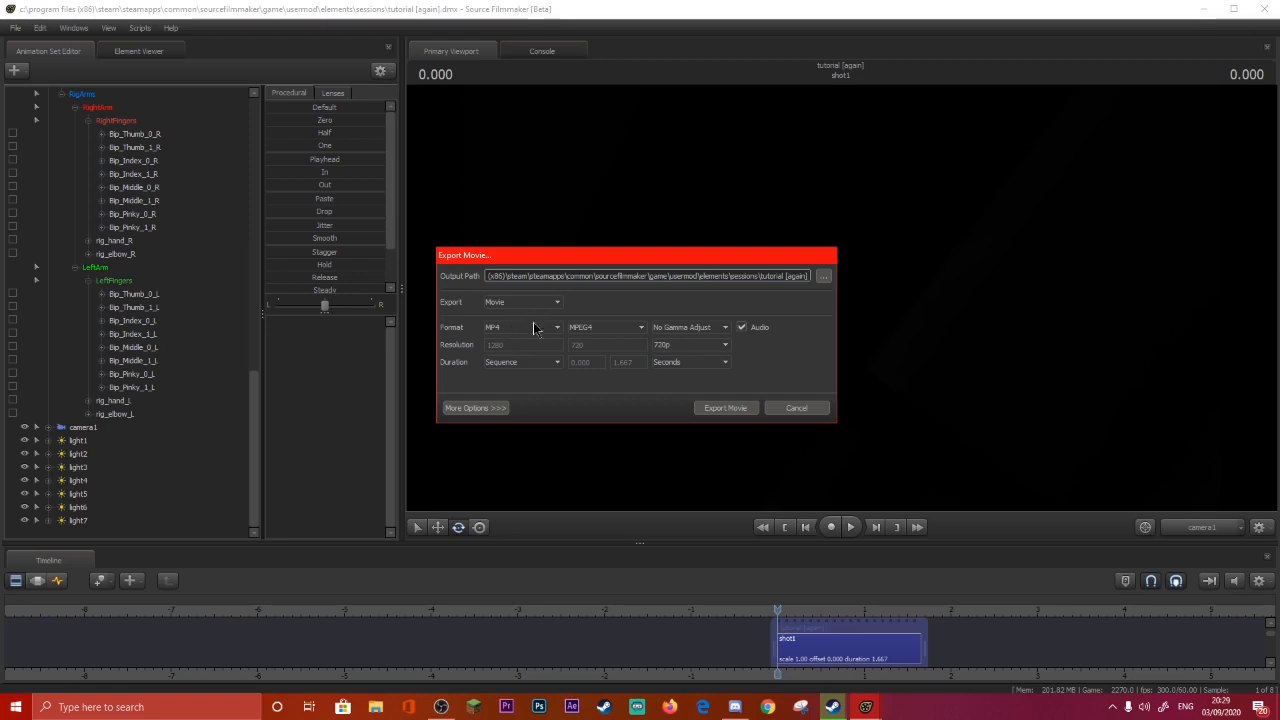
{"action": "left_click", "coordinate": [493, 331]}
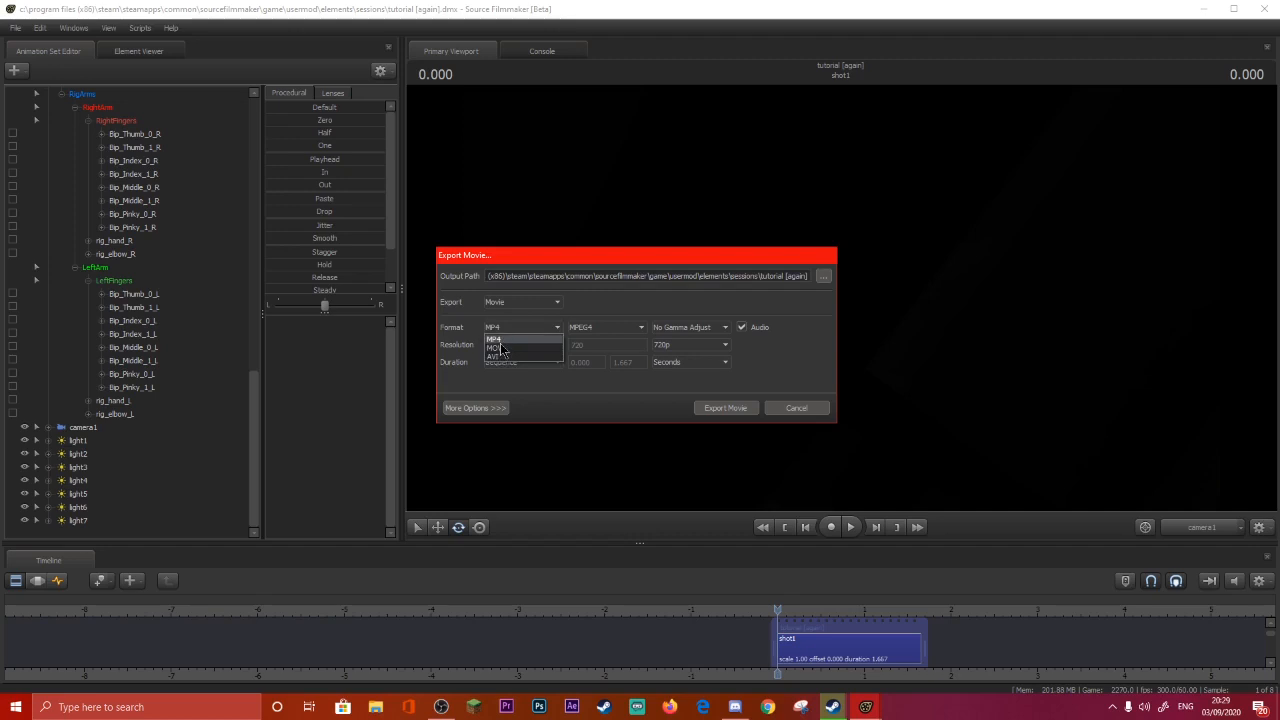
{"action": "left_click", "coordinate": [508, 340]}
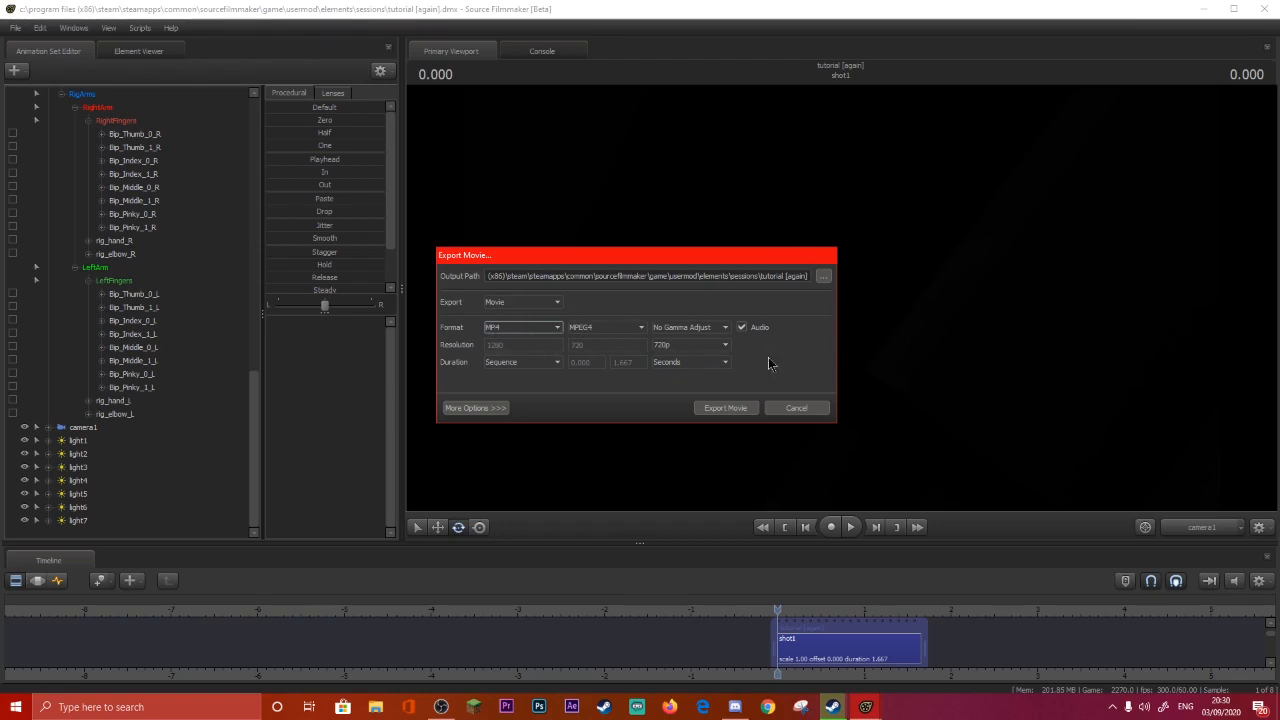
{"action": "left_click", "coordinate": [724, 412]}
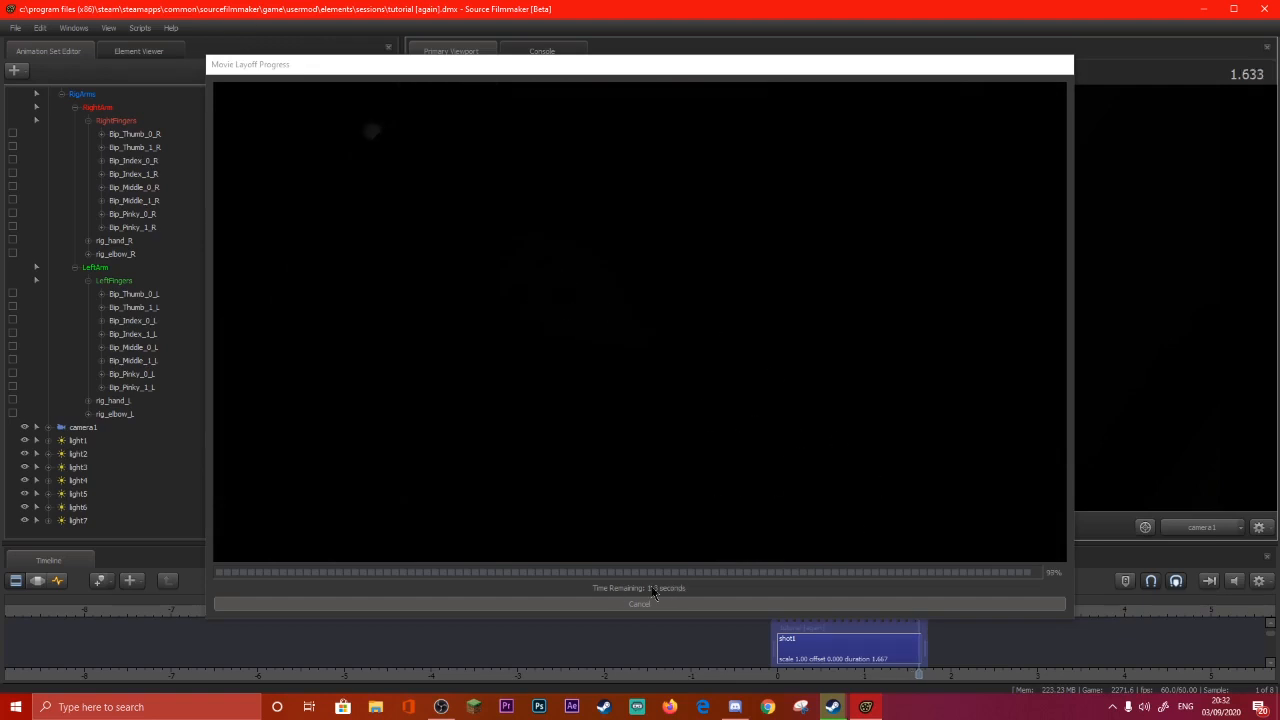
Switch to File Explorer and go to the folder Program Files (x86)\Steam\steamapps\common on Local Disk (C:).
{"action": "left_click", "coordinate": [376, 708]}
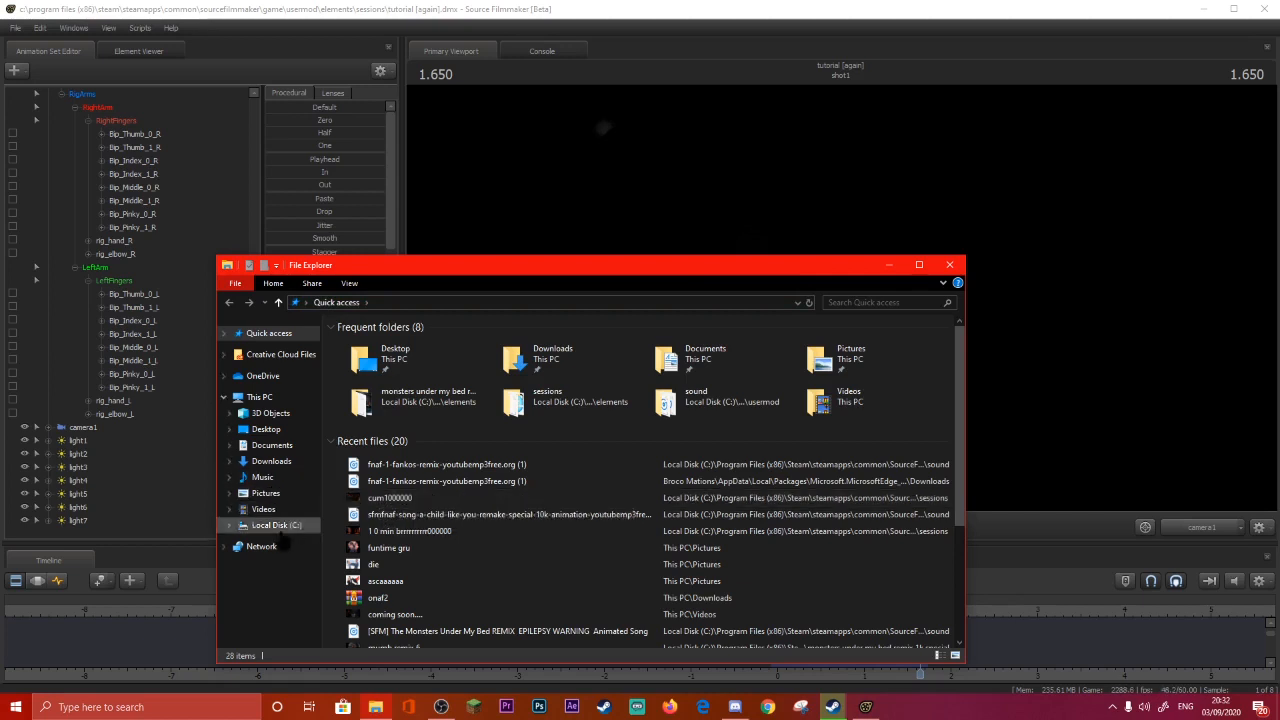
{"action": "left_click", "coordinate": [283, 528]}
{"action": "scroll", "coordinate": [400, 405], "scroll_direction": "down", "scroll_amount": 5}
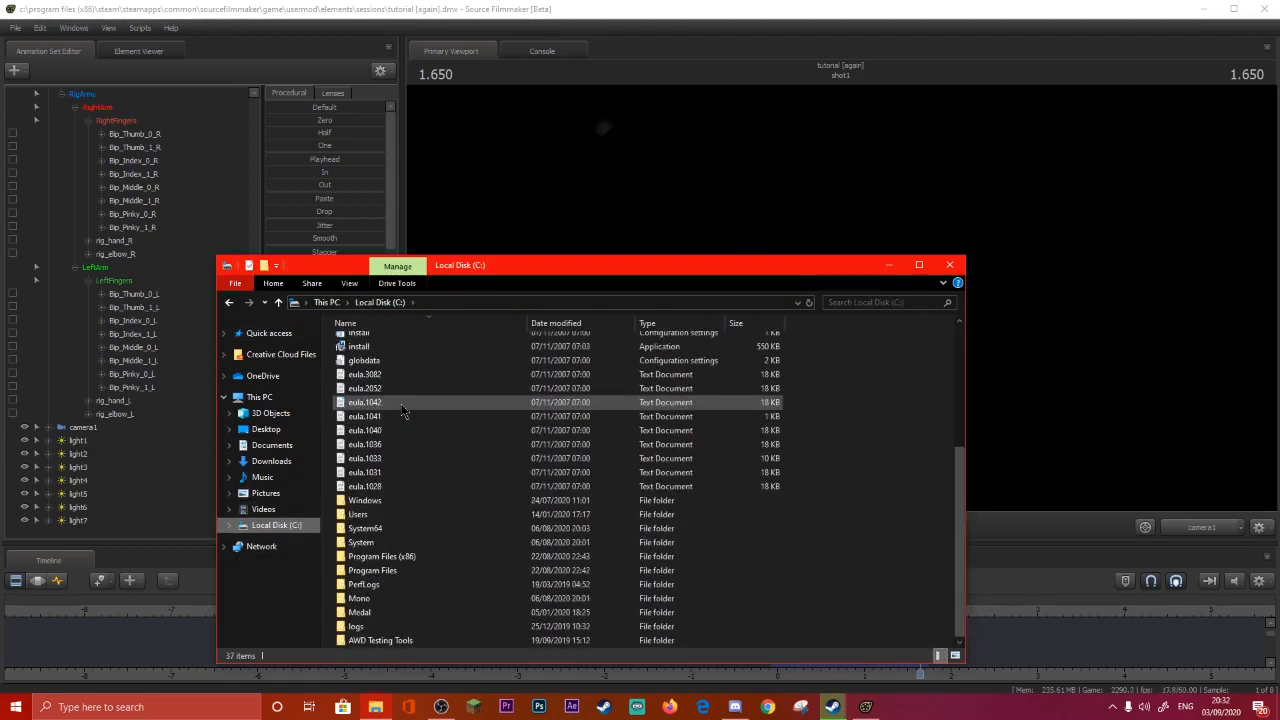
{"action": "left_click", "coordinate": [385, 557]}
{"action": "double_click", "coordinate": [390, 557]}
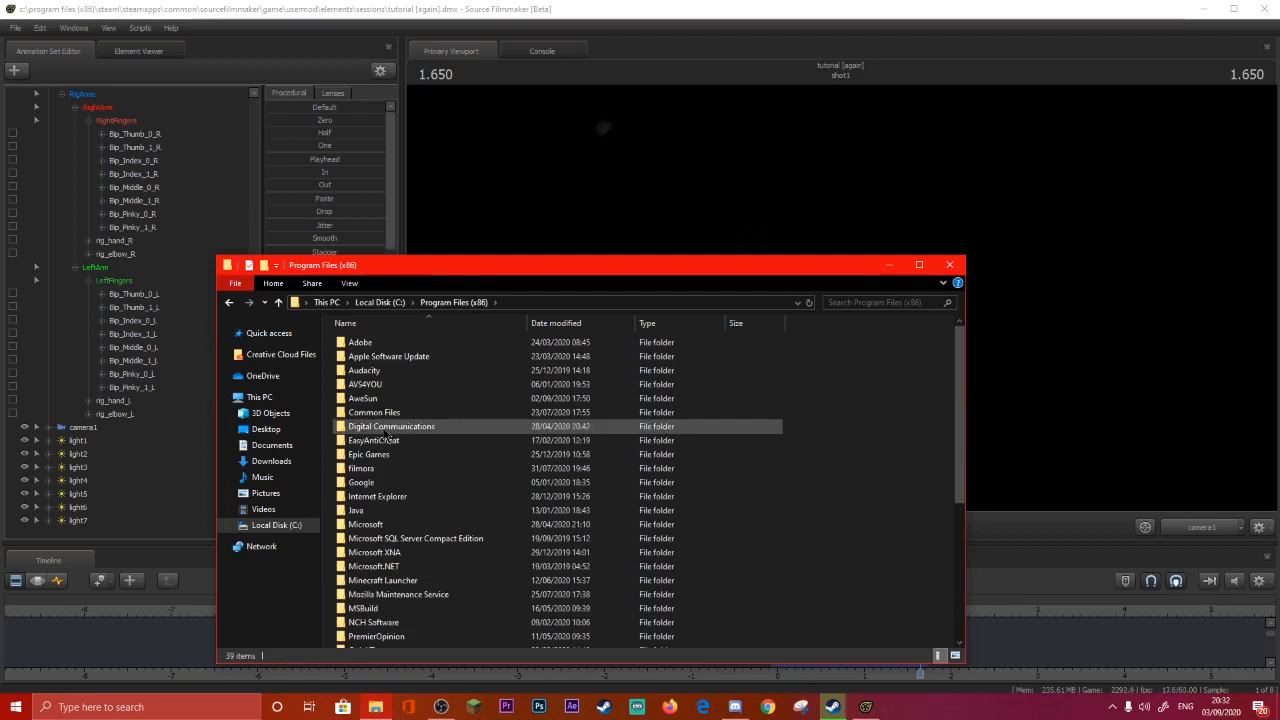
{"action": "scroll", "coordinate": [405, 428], "scroll_direction": "down", "scroll_amount": 6}
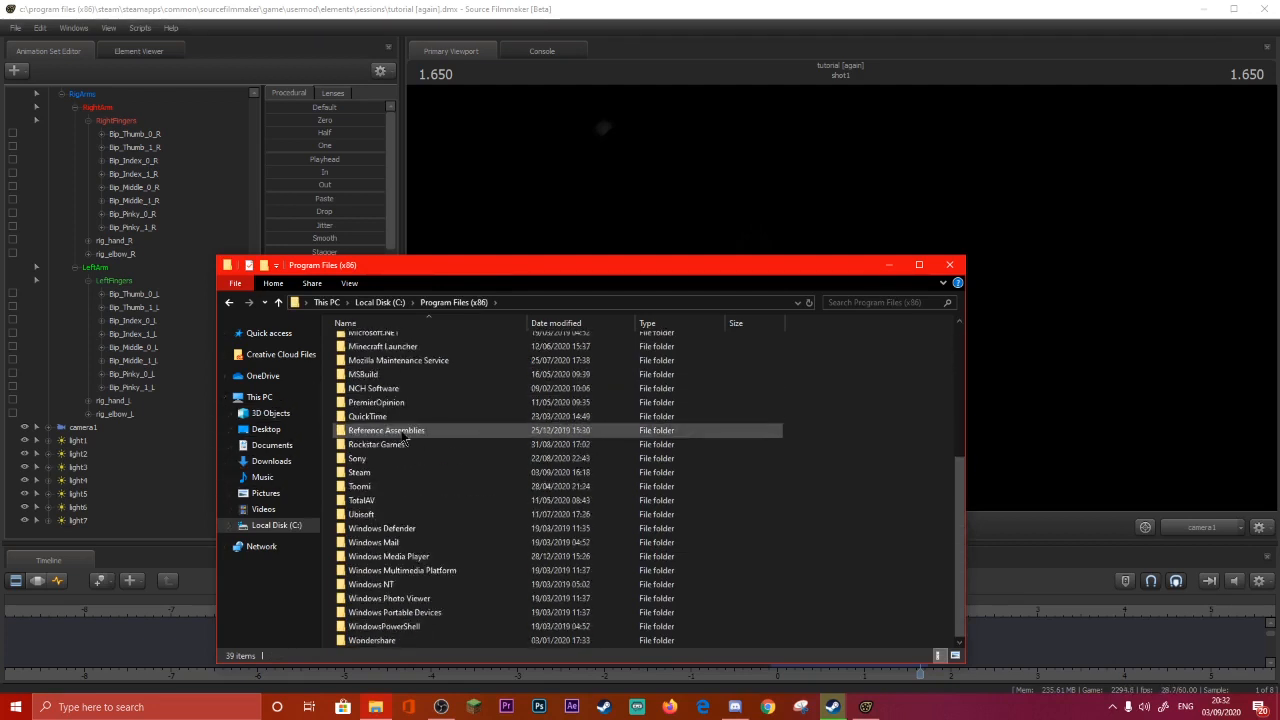
{"action": "left_click", "coordinate": [360, 474]}
{"action": "double_click", "coordinate": [362, 478]}
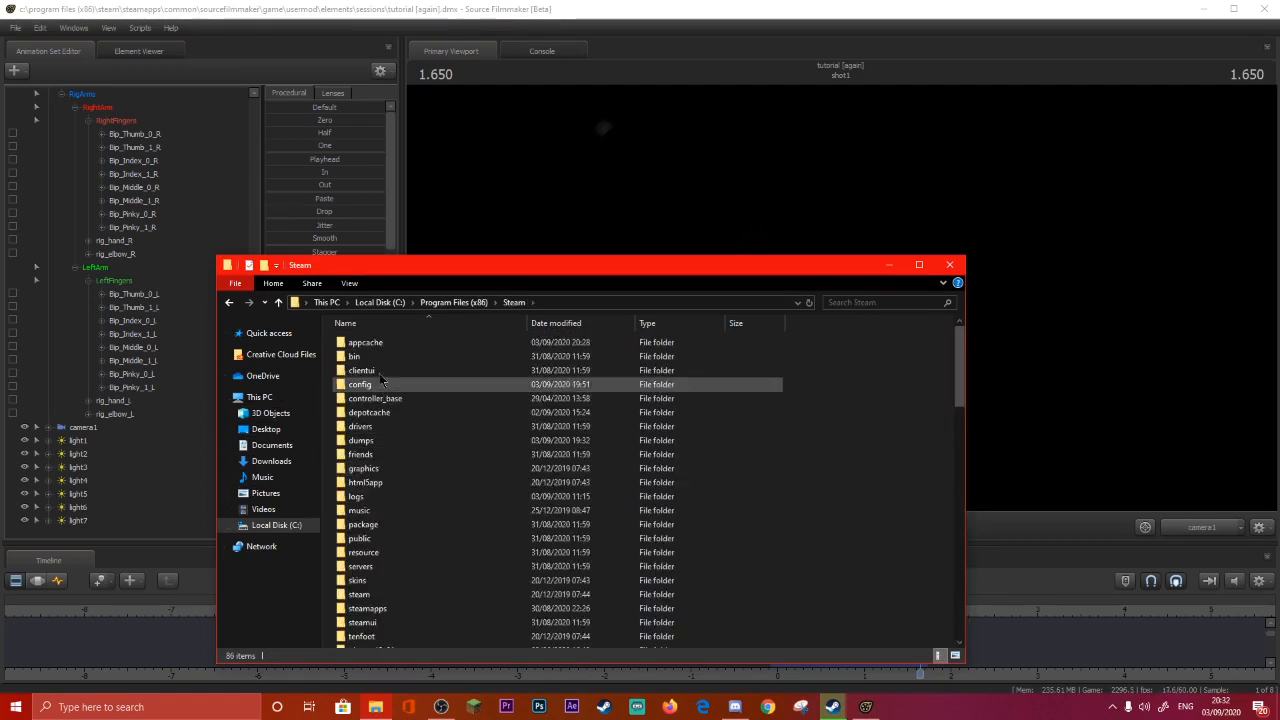
{"action": "scroll", "coordinate": [378, 430], "scroll_direction": "down", "scroll_amount": 3}
{"action": "double_click", "coordinate": [368, 444]}
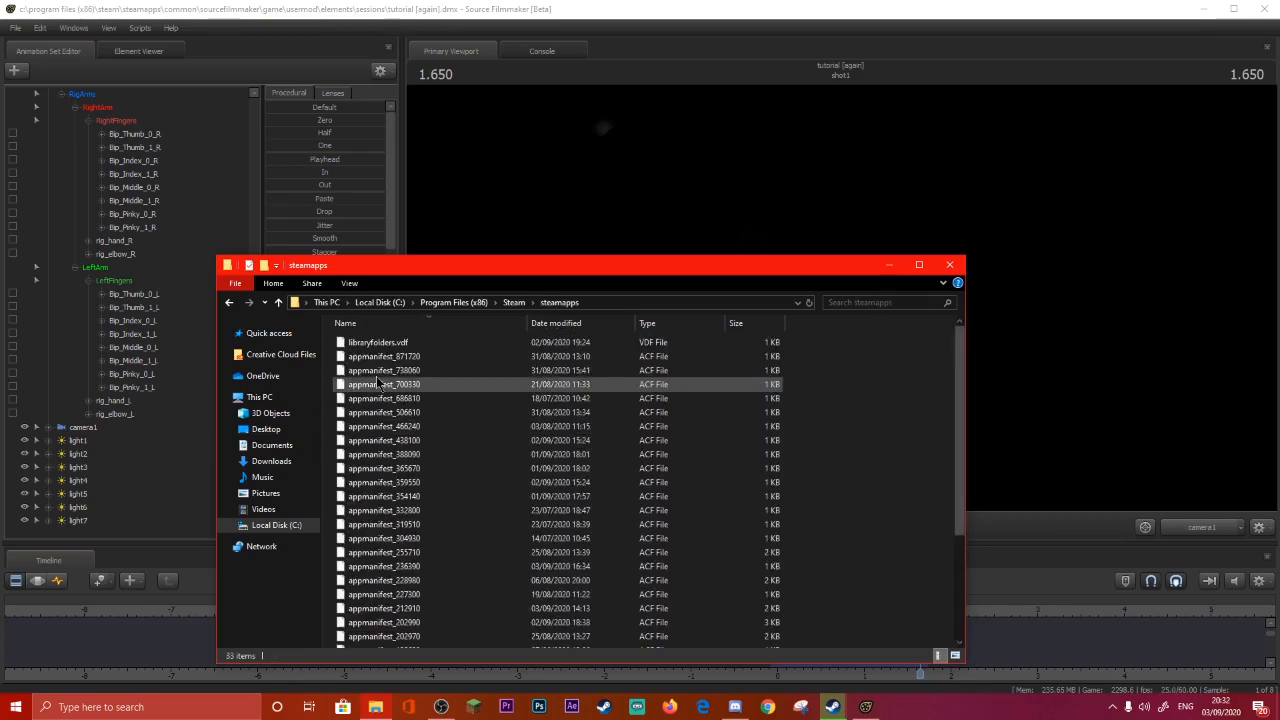
{"action": "scroll", "coordinate": [376, 560], "scroll_direction": "down", "scroll_amount": 4}
{"action": "double_click", "coordinate": [370, 640]}
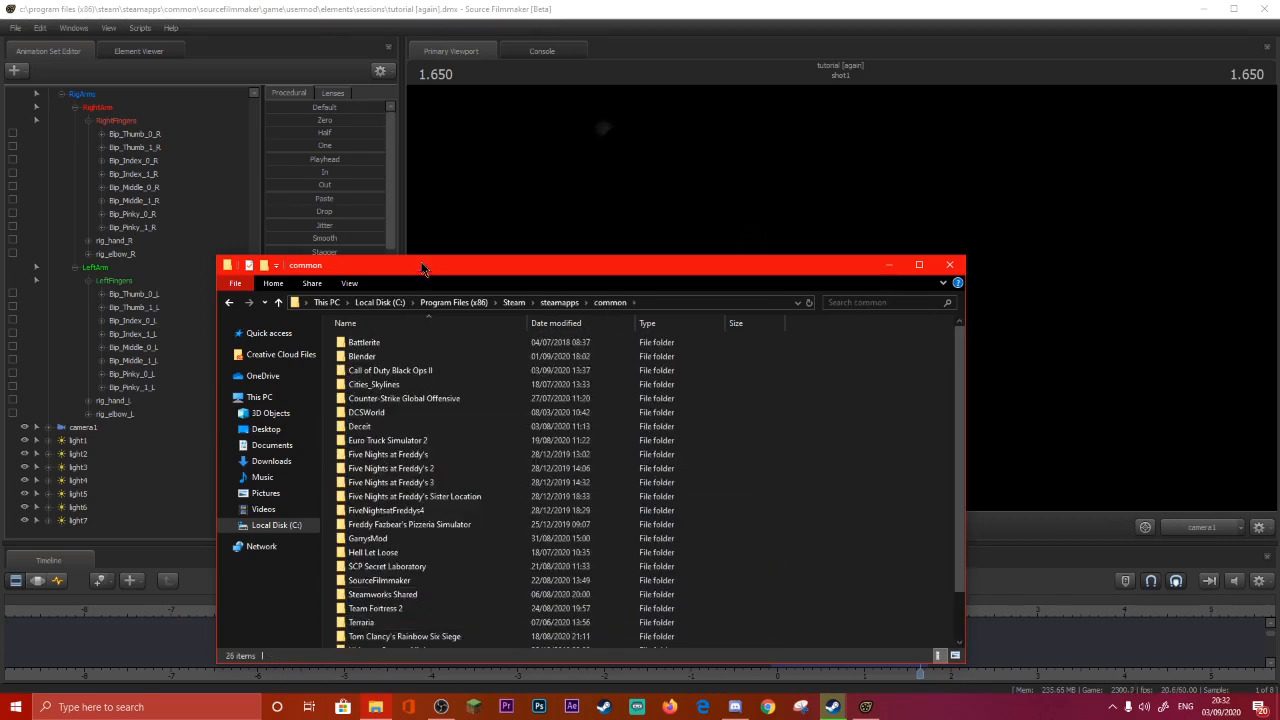
Go from the common folder into SourceFilmmaker\game\usermod\elements\sessions.
{"action": "scroll", "coordinate": [395, 553], "scroll_direction": "down", "scroll_amount": 2}
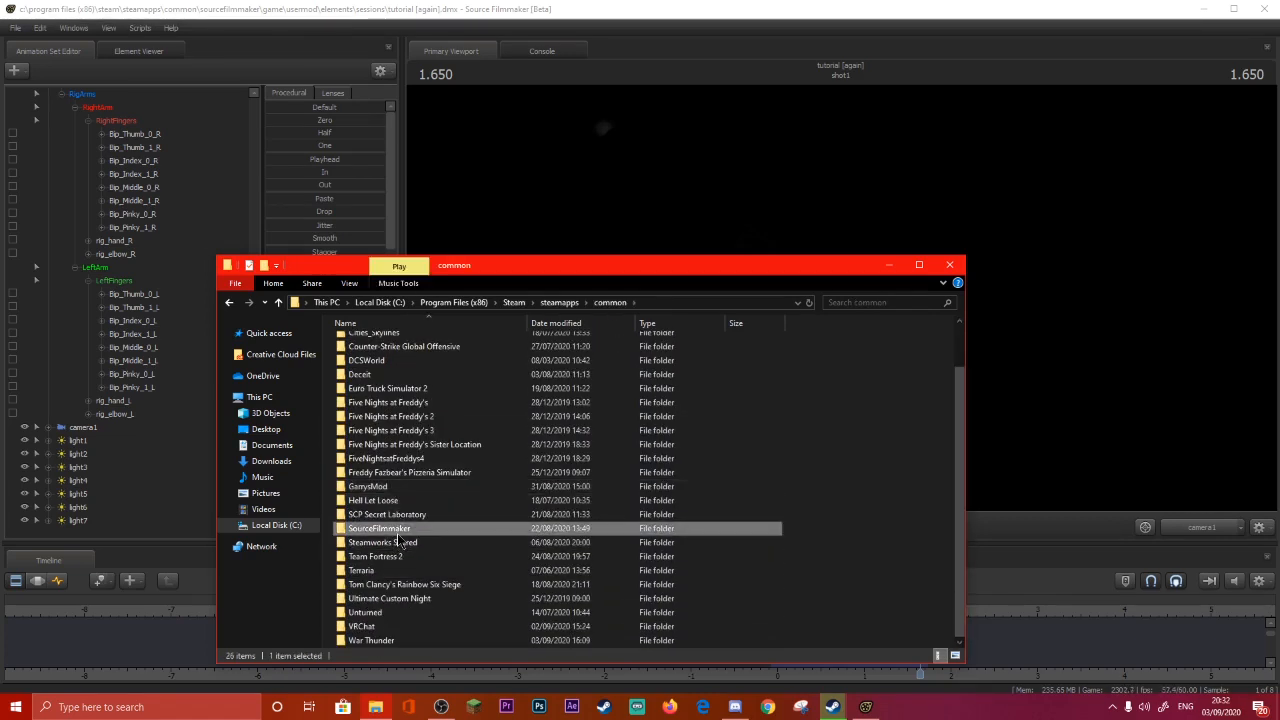
{"action": "double_click", "coordinate": [380, 528]}
{"action": "left_click", "coordinate": [380, 342]}
{"action": "double_click", "coordinate": [380, 342]}
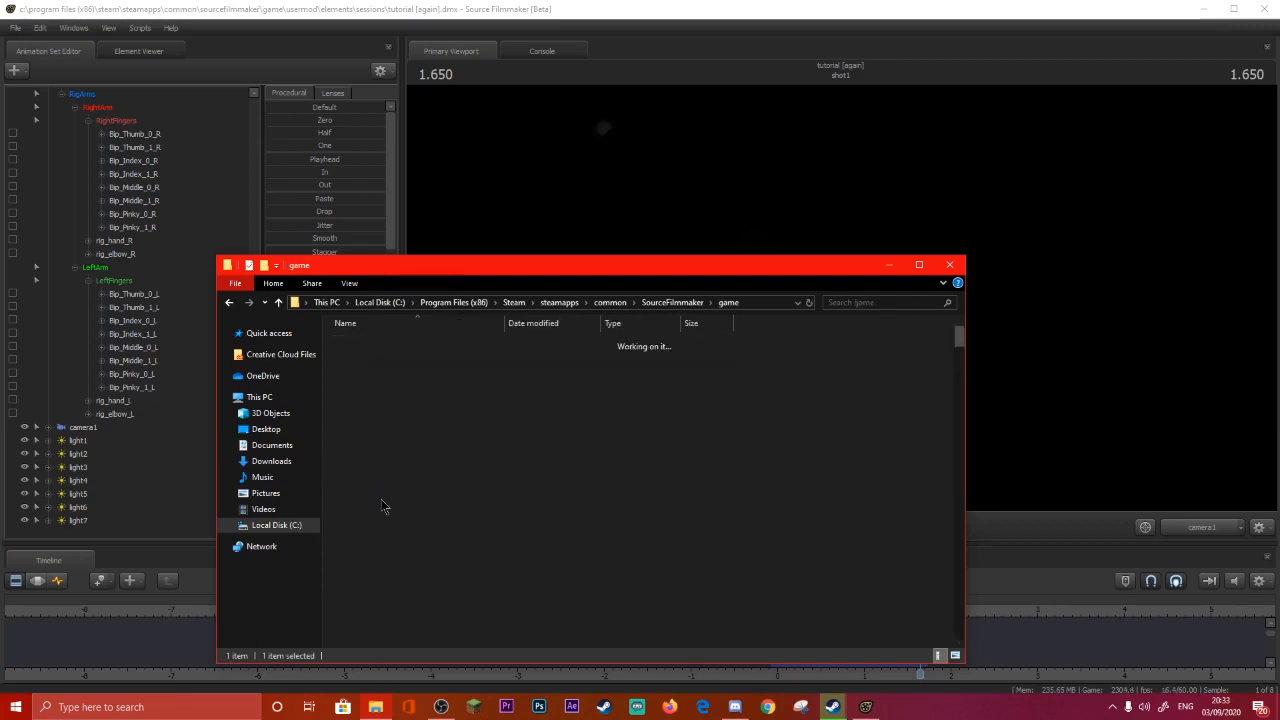
{"action": "double_click", "coordinate": [380, 495]}
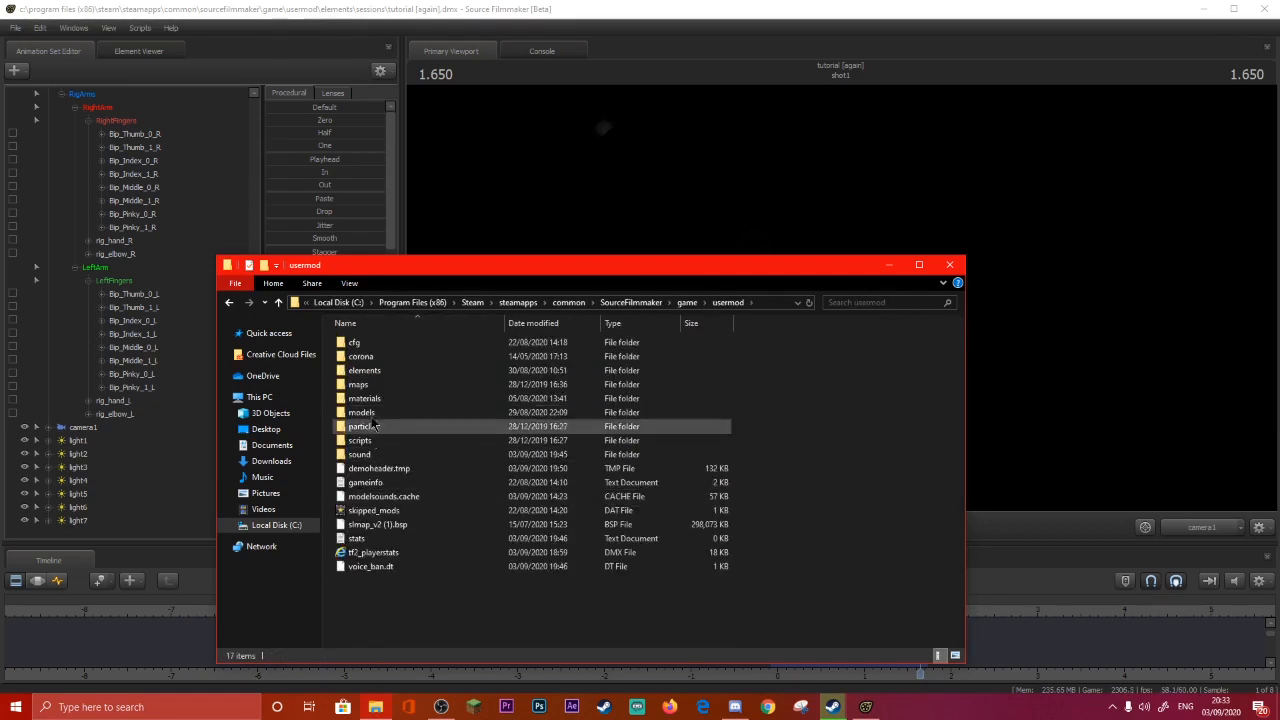
{"action": "double_click", "coordinate": [372, 370]}
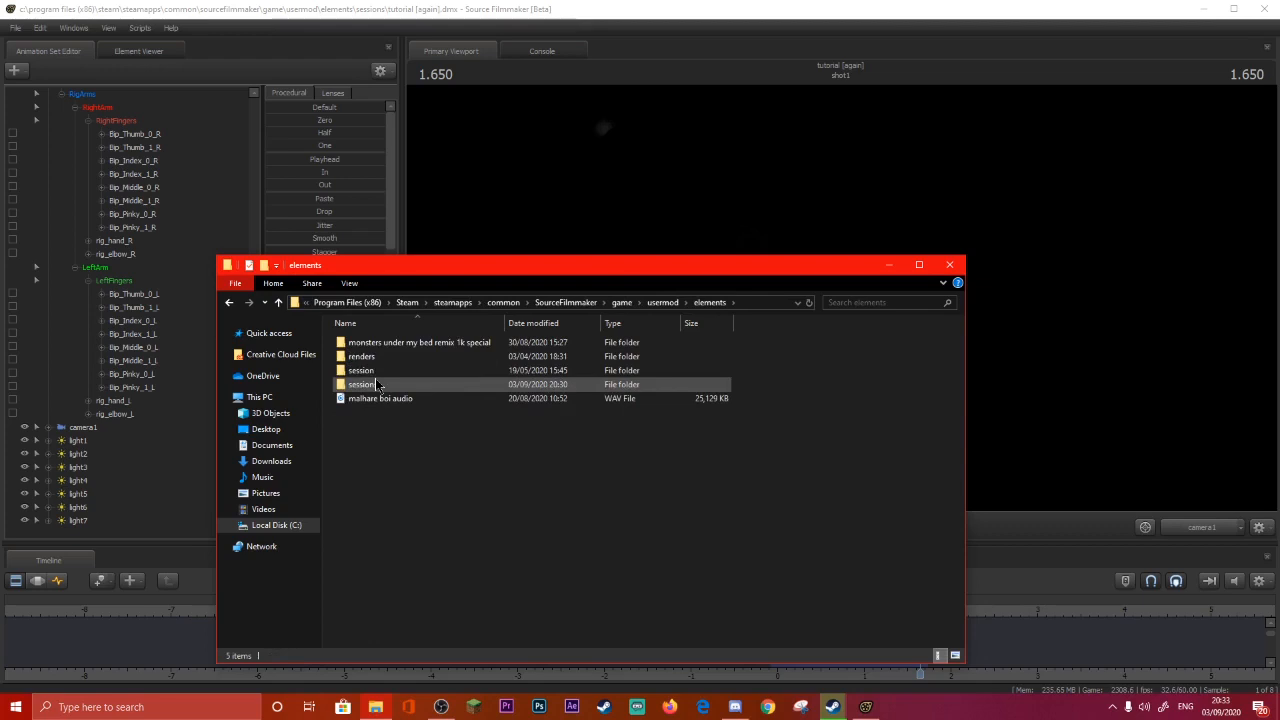
{"action": "double_click", "coordinate": [376, 386]}
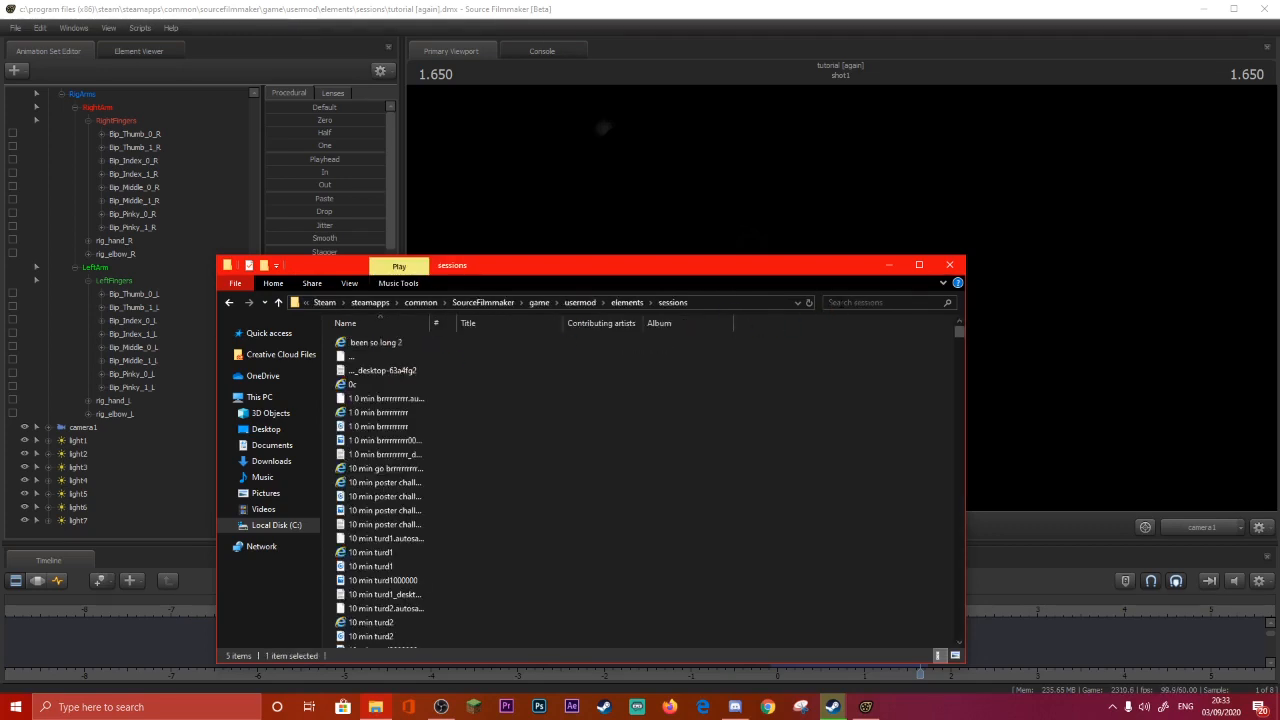
Search the sessions folder for "tutoria" and open the exported tutorial [again] movie file.
{"action": "left_click", "coordinate": [872, 302]}
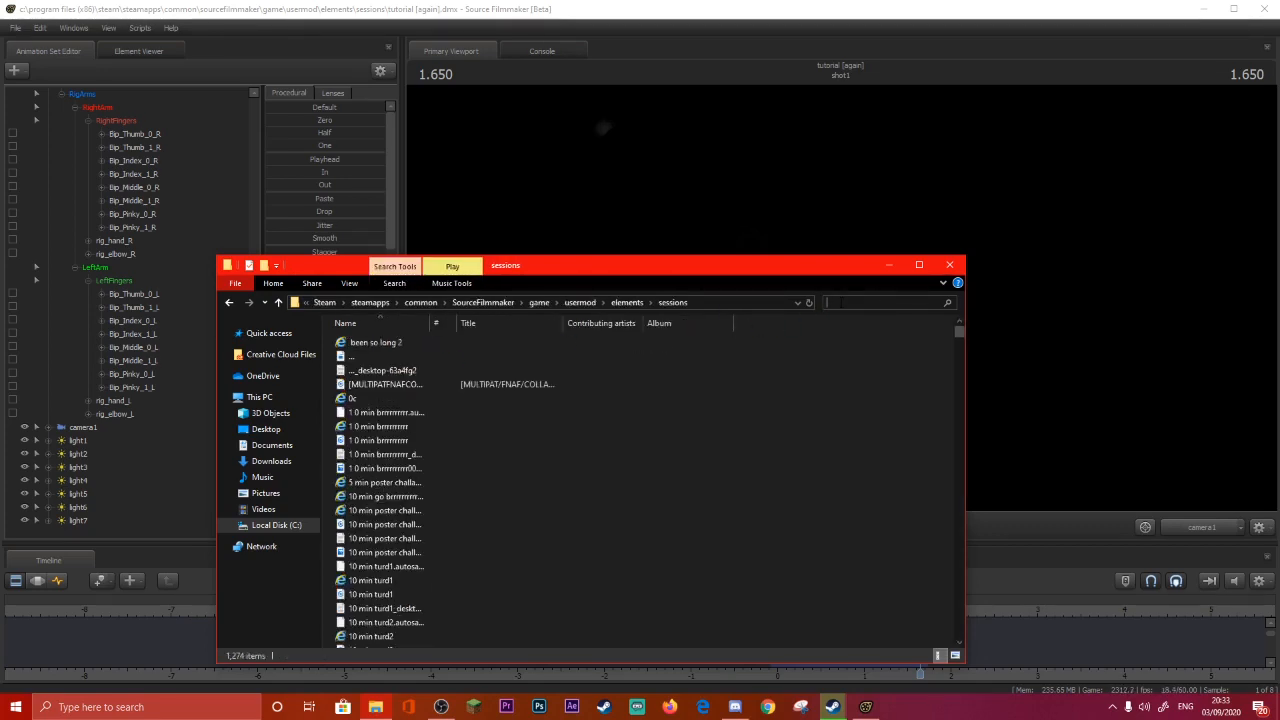
{"action": "type", "text": "tutoria"}
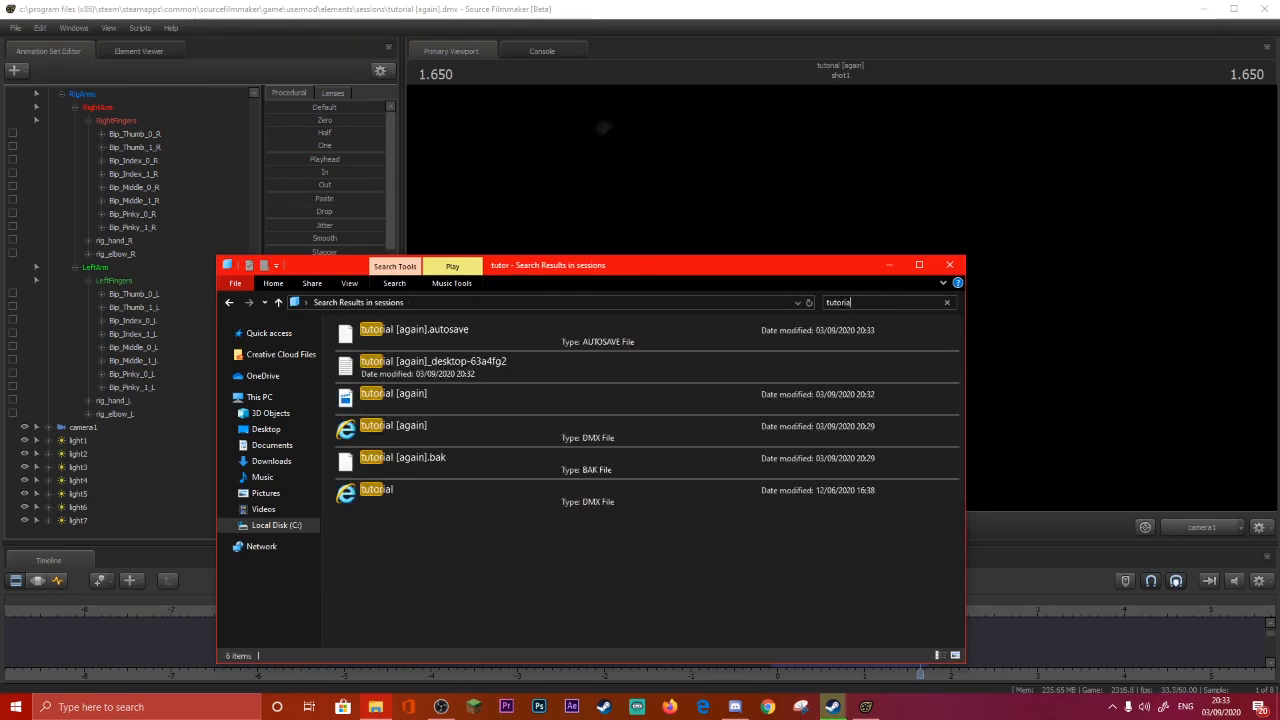
{"action": "left_click", "coordinate": [452, 401]}
{"action": "double_click", "coordinate": [452, 401]}
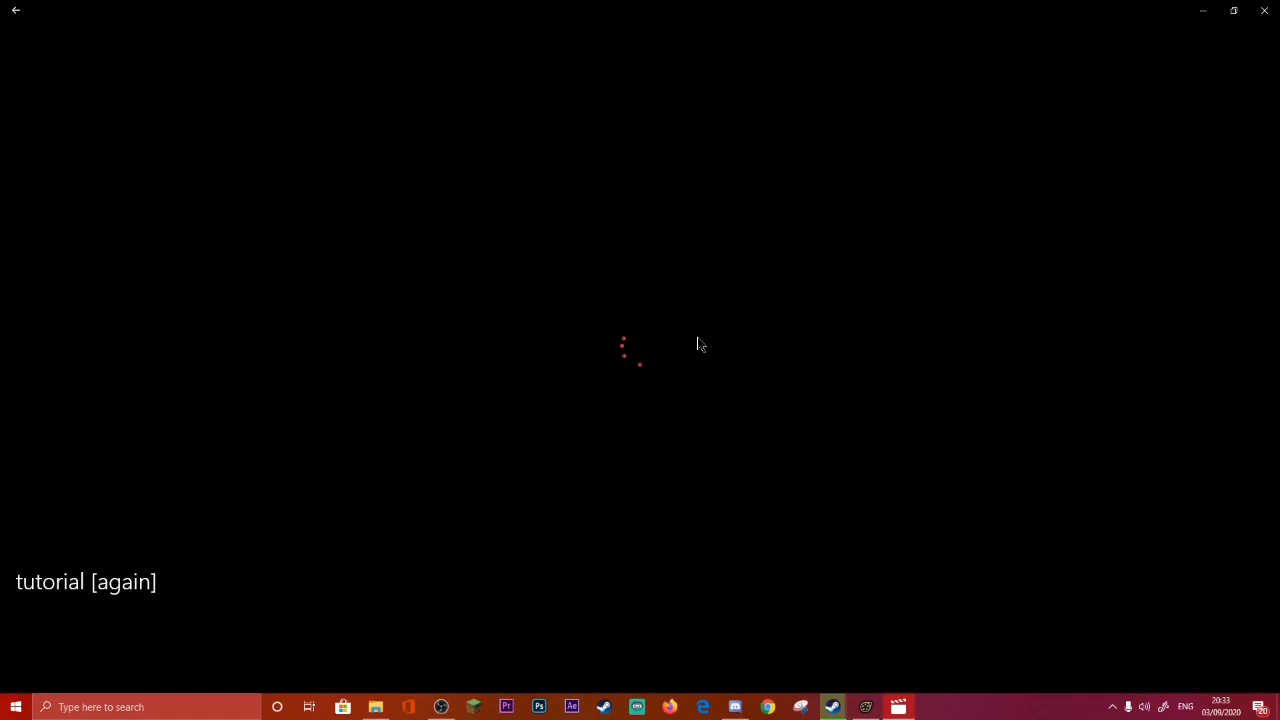
Review the exported movie in full screen, rewinding and replaying it to check the Freddy animation, camera move and fades.
{"action": "double_click", "coordinate": [590, 337]}
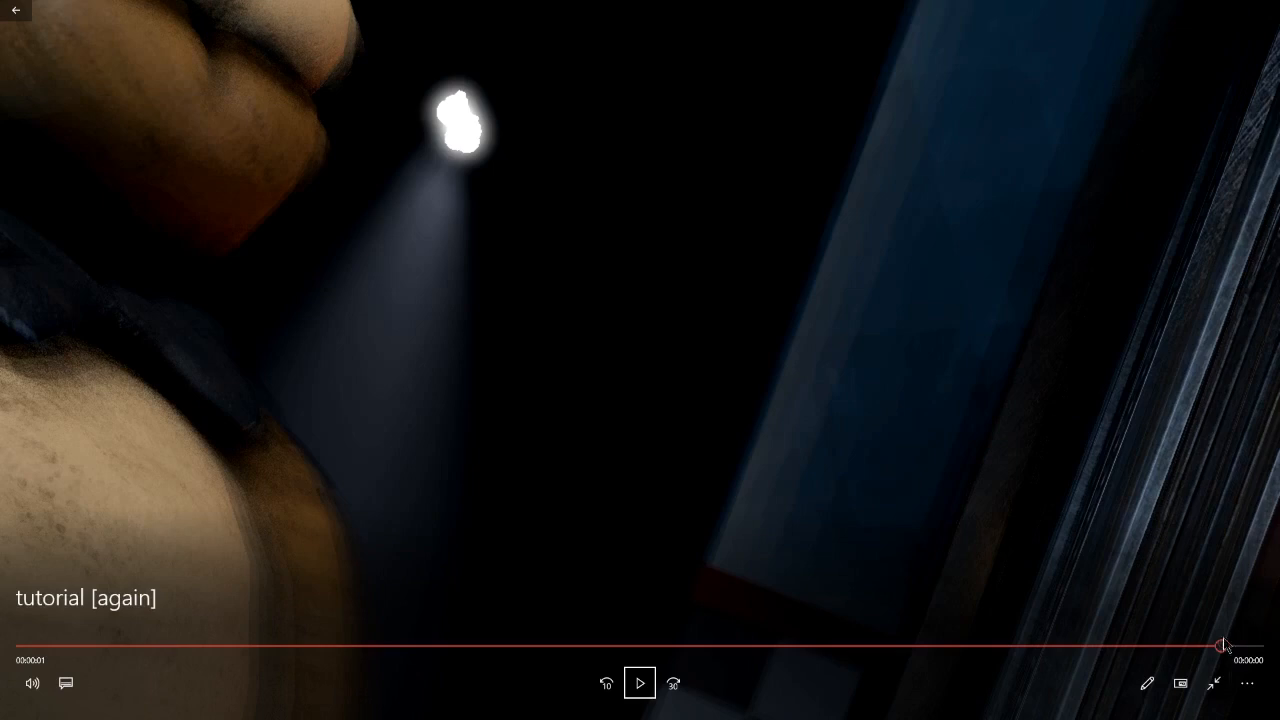
{"action": "left_click_drag", "start_coordinate": [1223, 647], "coordinate": [60, 646]}
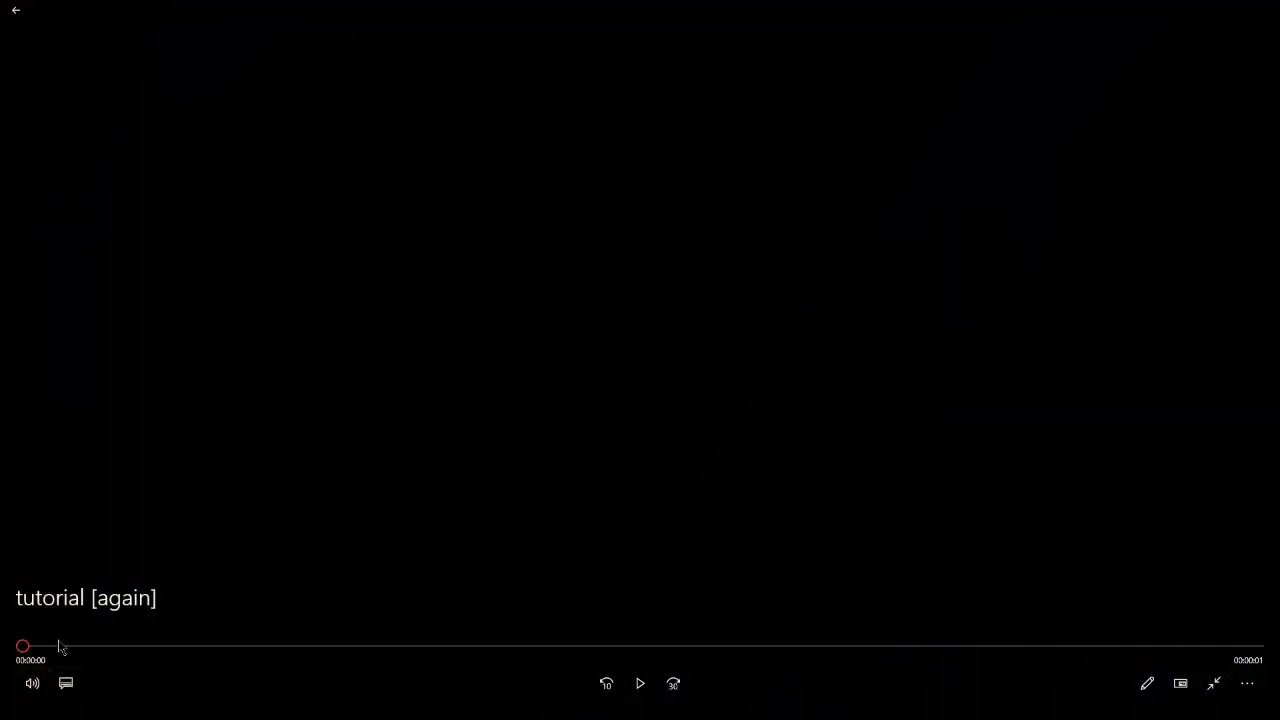
{"action": "left_click", "coordinate": [638, 686]}
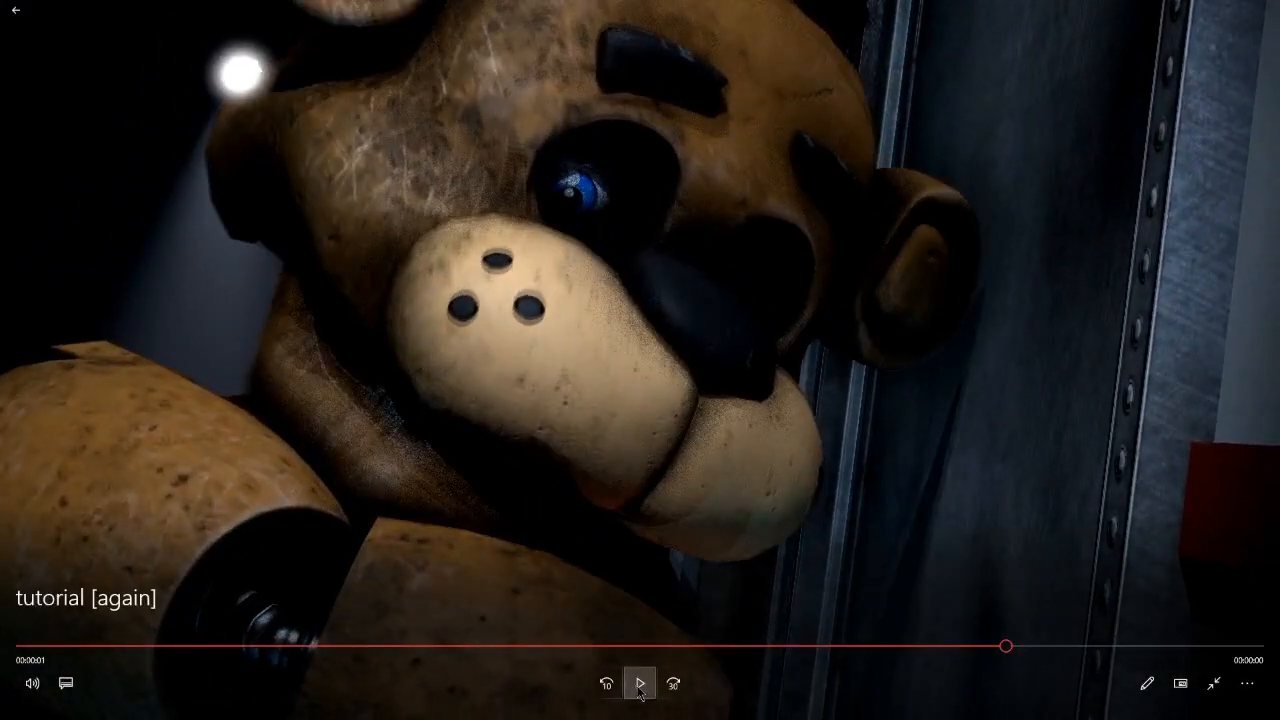
{"action": "left_click_drag", "start_coordinate": [1006, 646], "coordinate": [23, 614]}
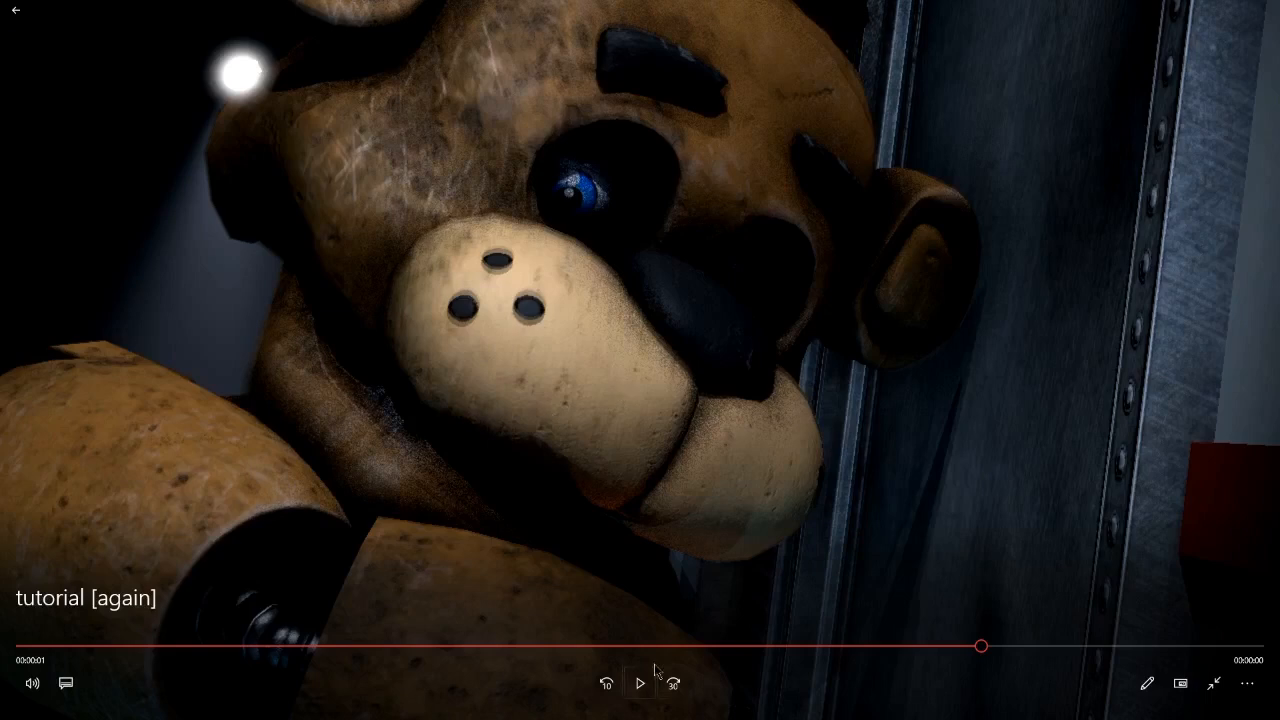
{"action": "left_click_drag", "start_coordinate": [981, 647], "coordinate": [763, 650]}
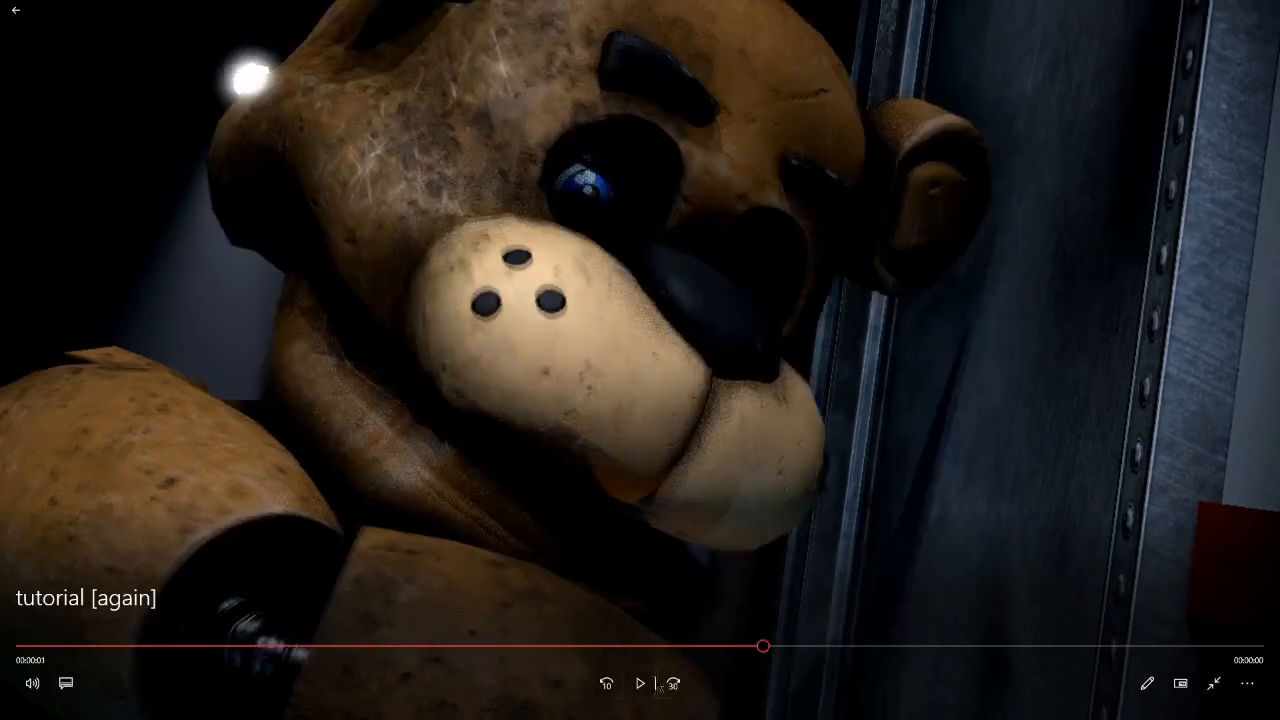
{"action": "left_click", "coordinate": [640, 683]}
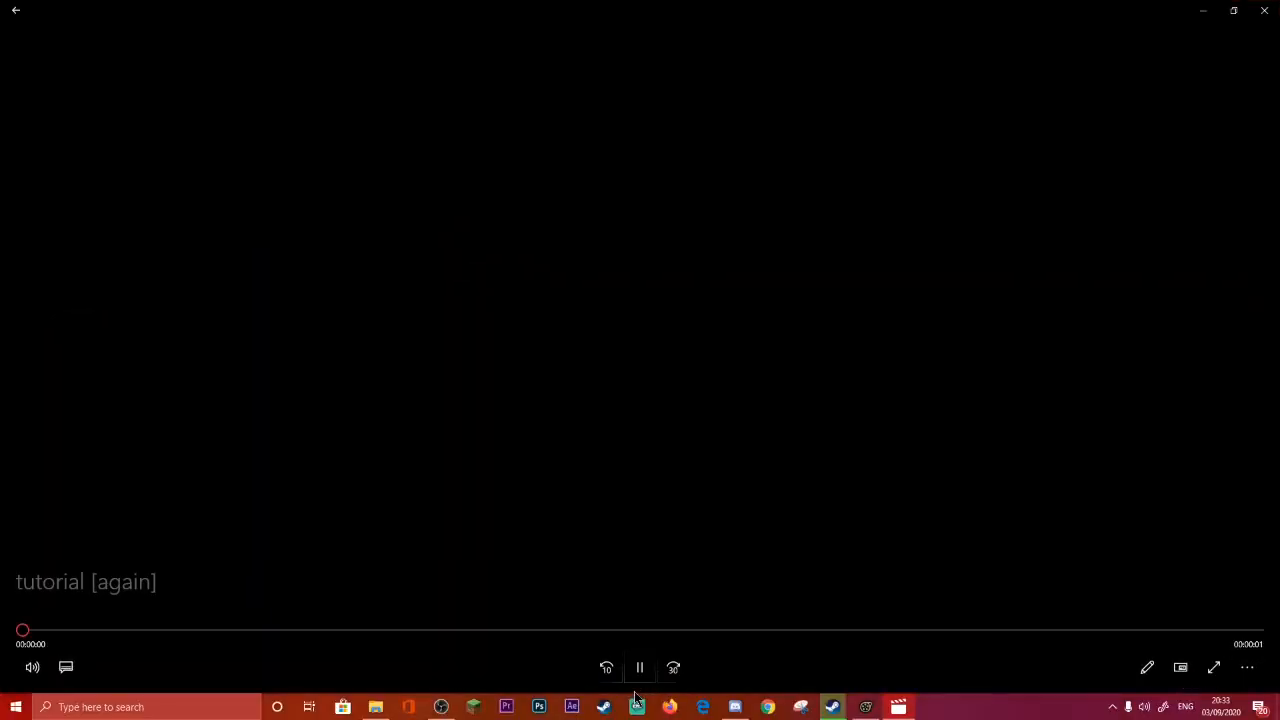
{"action": "left_click", "coordinate": [641, 668]}
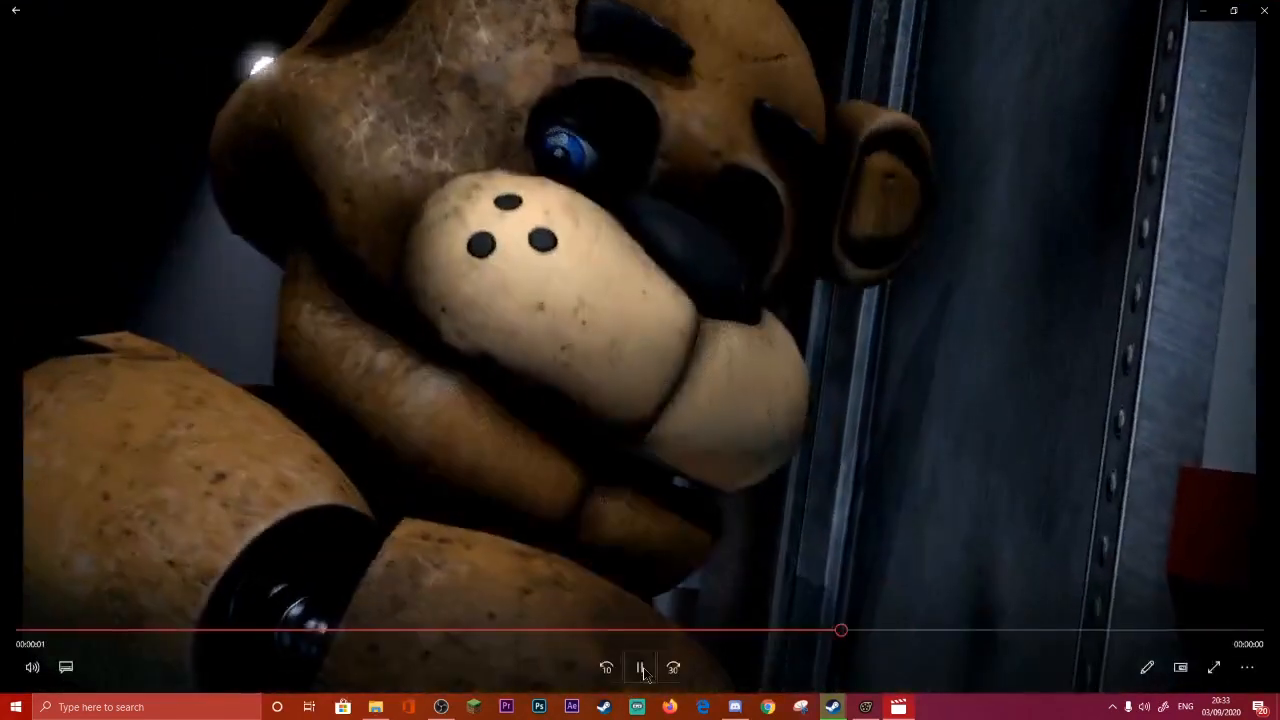